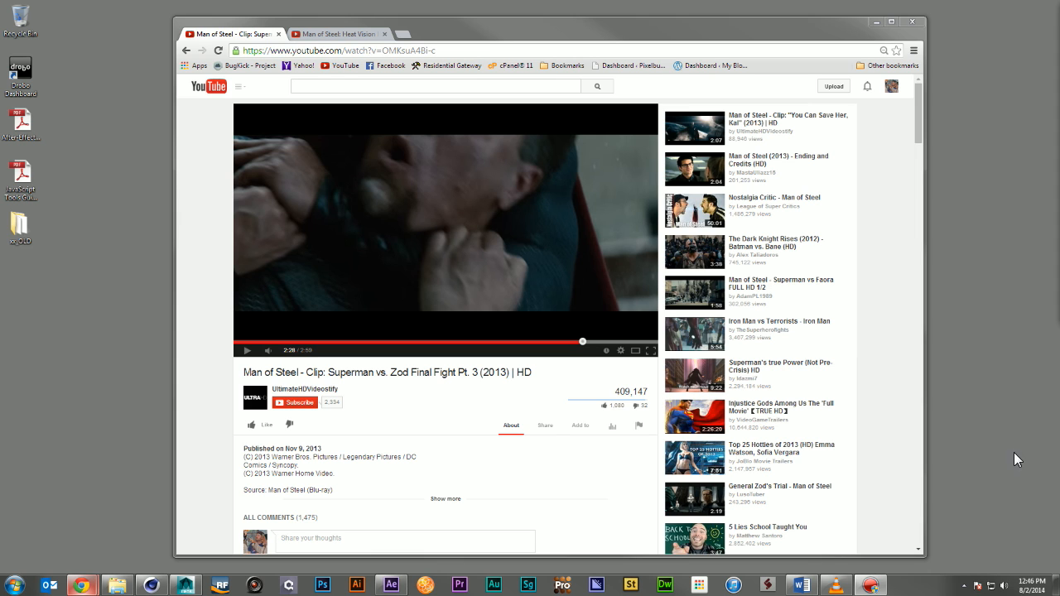
Play and pause through the heat vision shot in the Man of Steel clip, examining the eye glow and beams
click(247, 351)
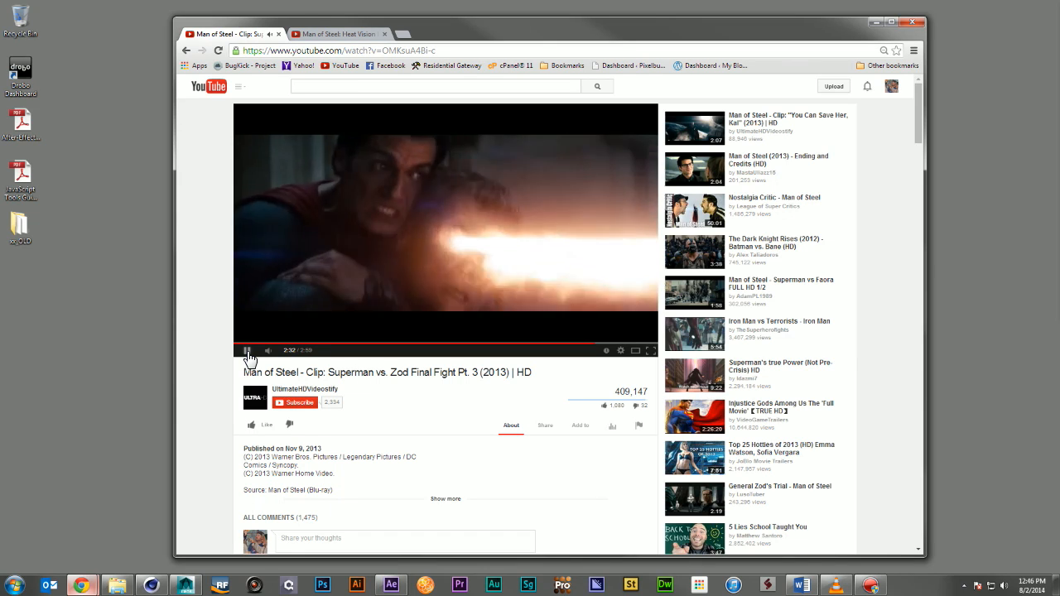
click(248, 351)
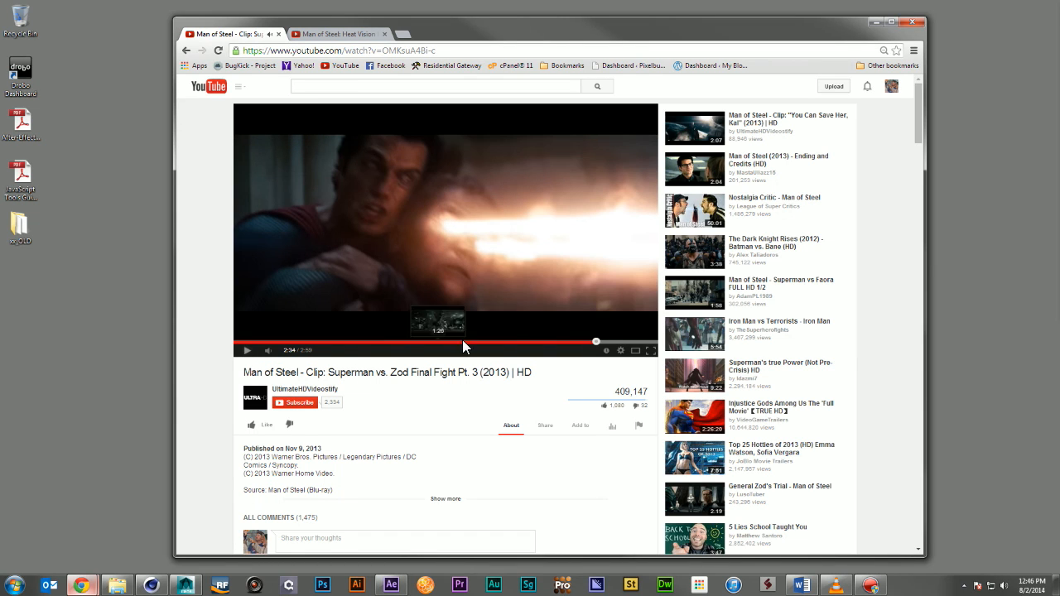
click(580, 341)
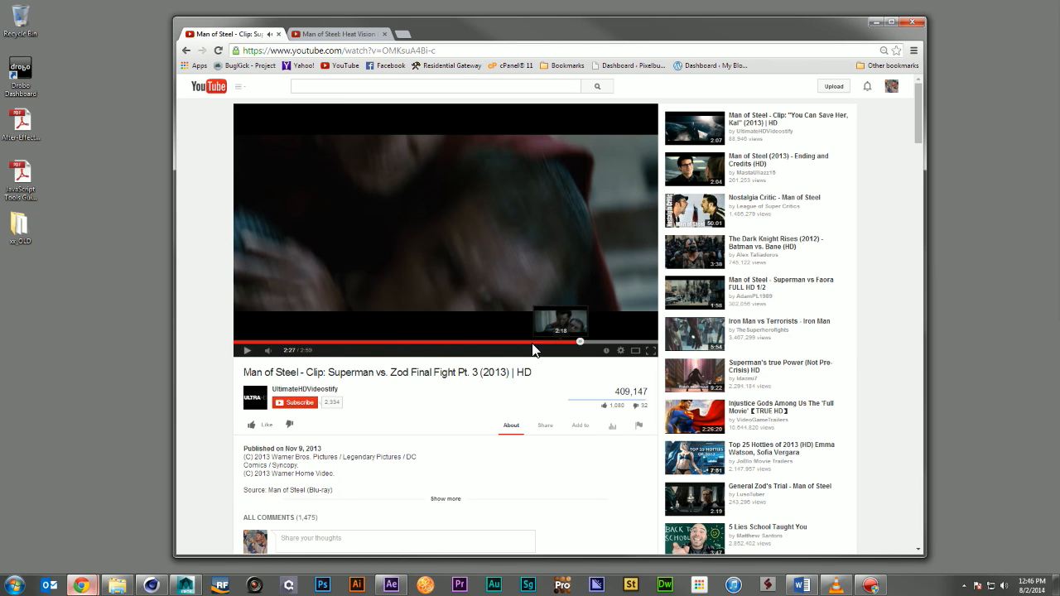
click(248, 351)
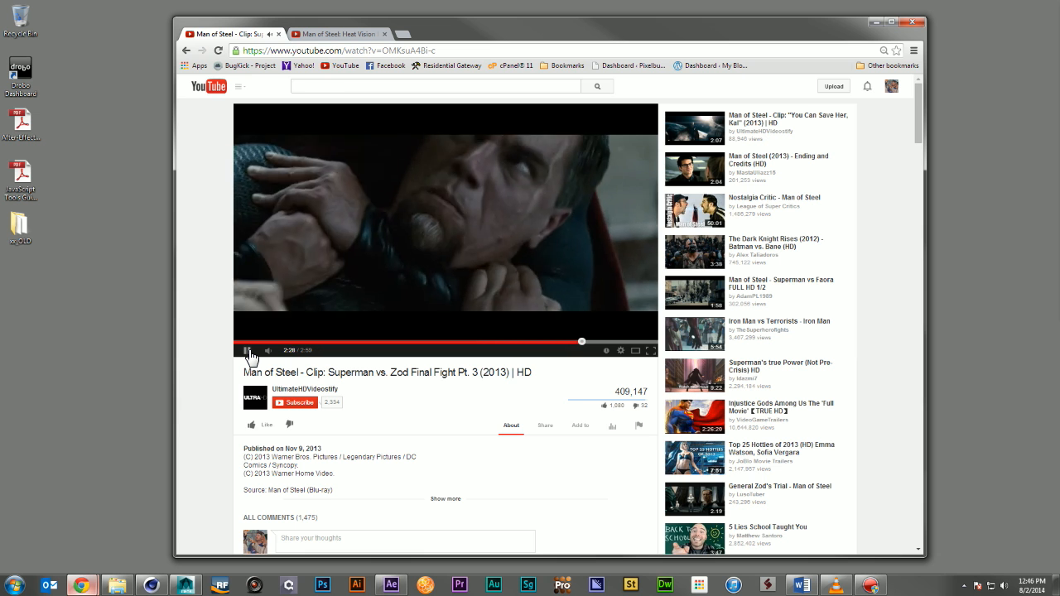
click(248, 352)
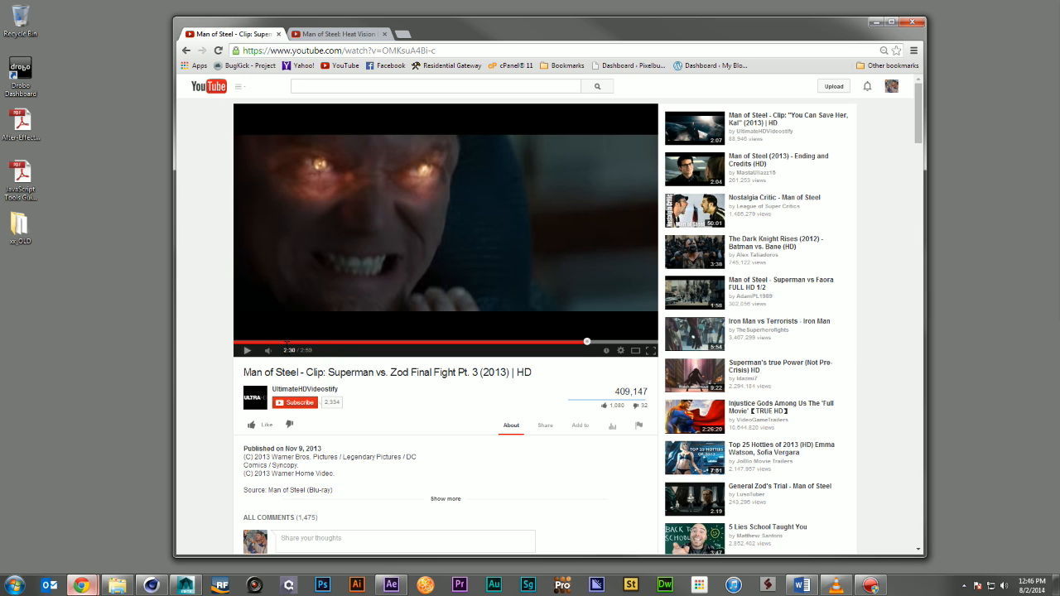
click(246, 352)
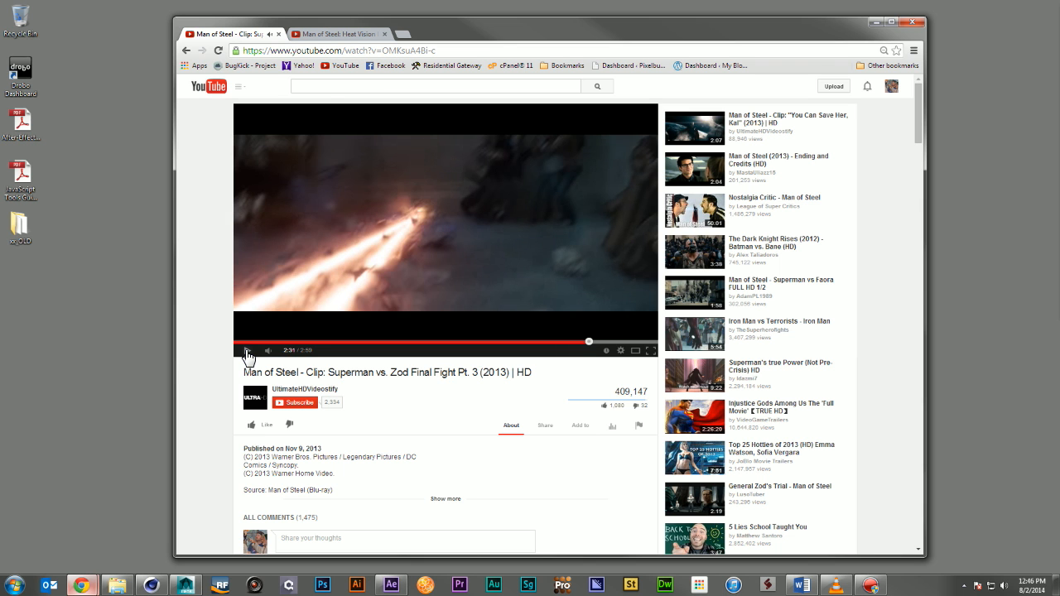
click(246, 352)
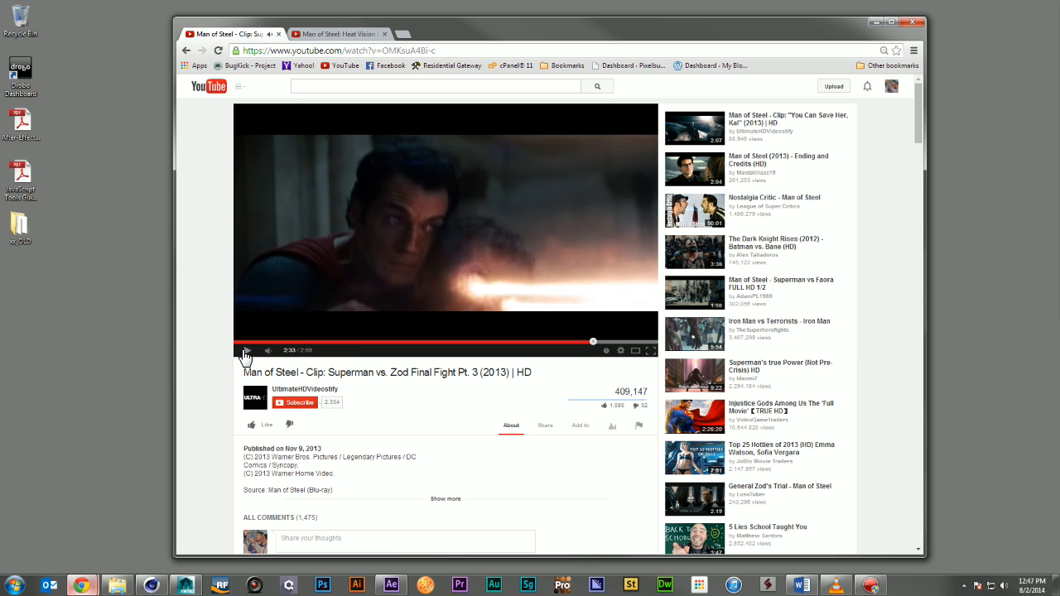
click(245, 352)
click(245, 353)
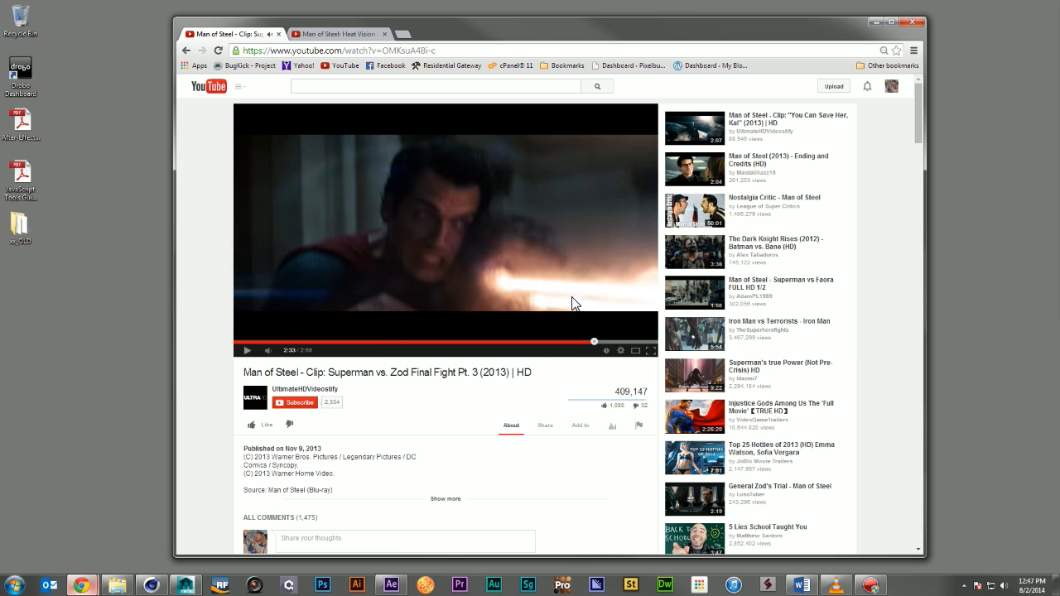
click(246, 350)
click(246, 350)
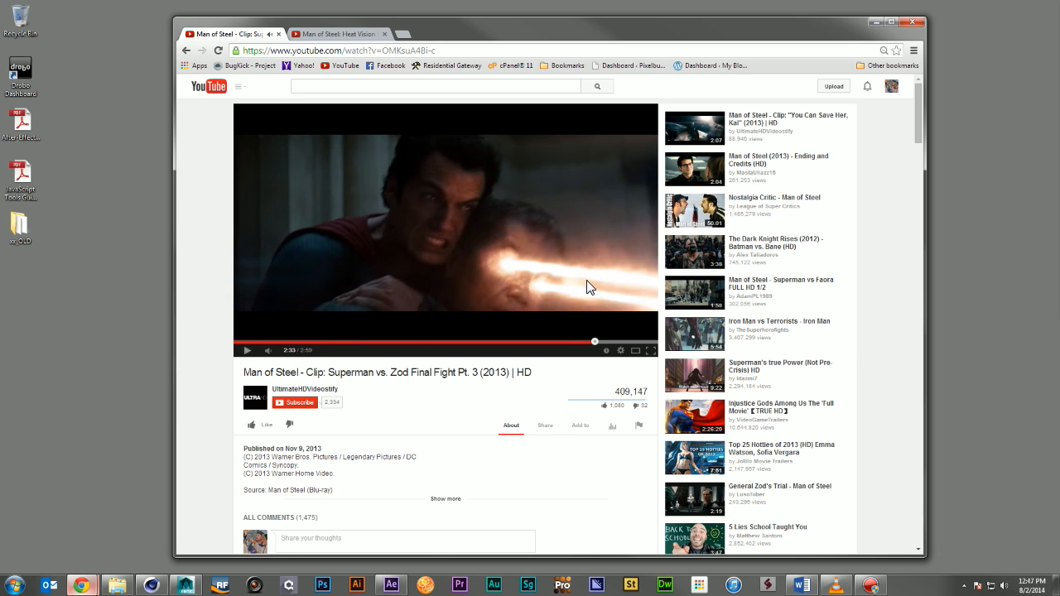
click(246, 352)
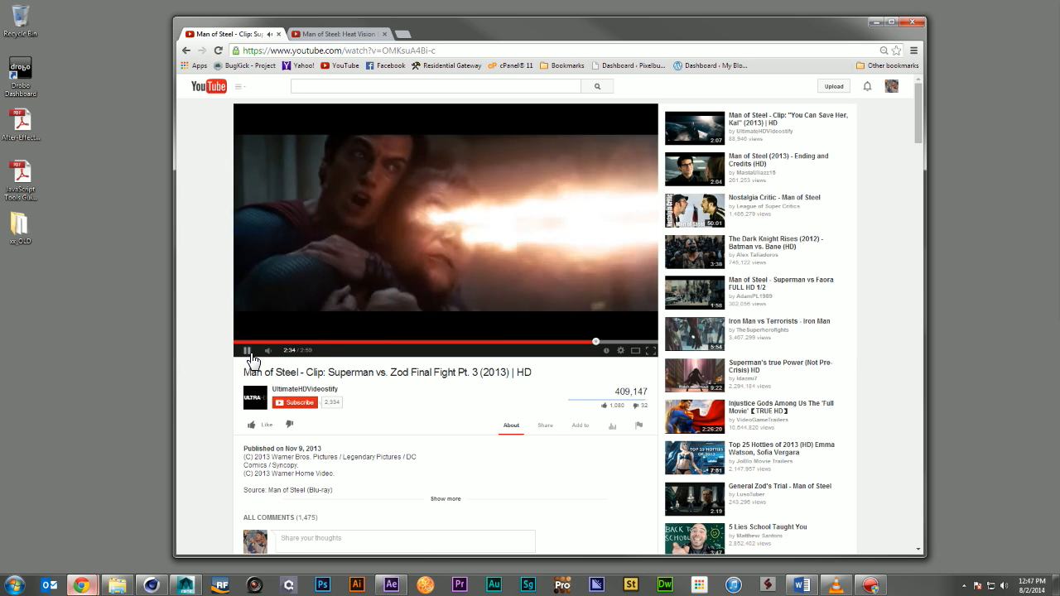
click(246, 351)
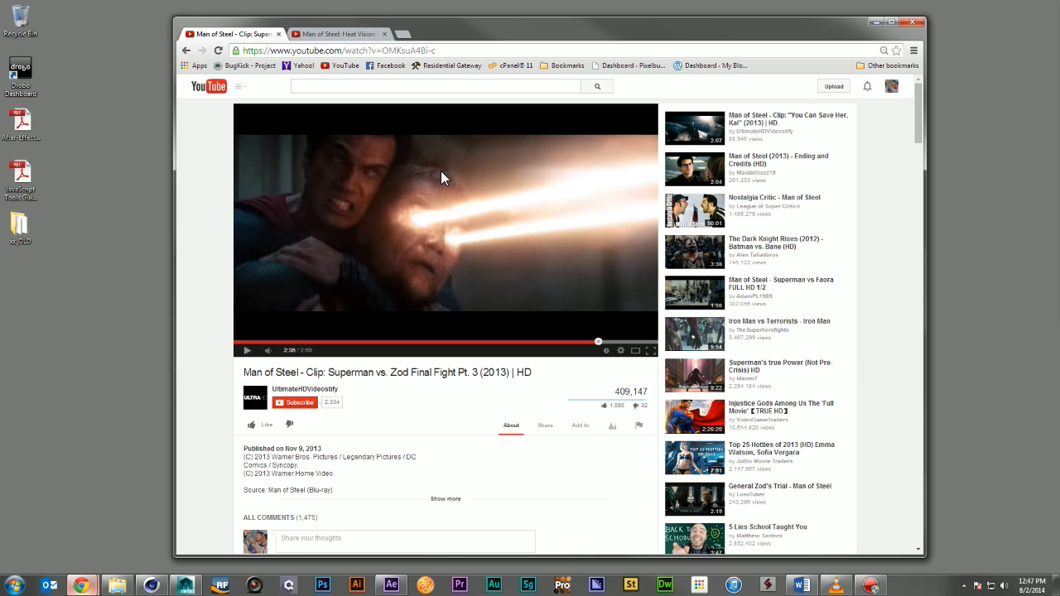
Close the YouTube reference videos and switch to After Effects to preview the pb_tut_05_heat_vision composition
click(280, 34)
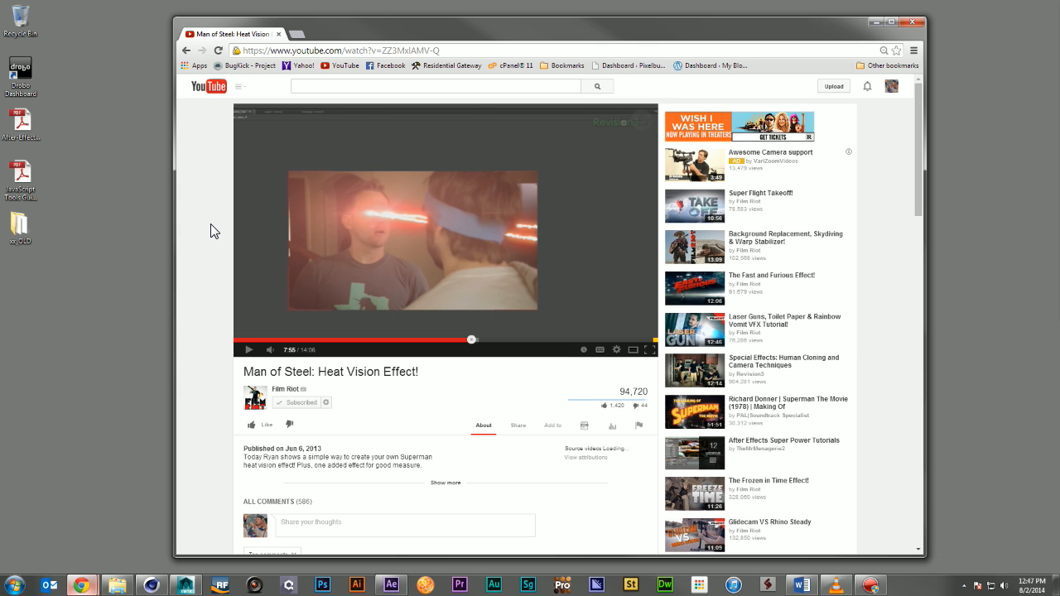
click(914, 23)
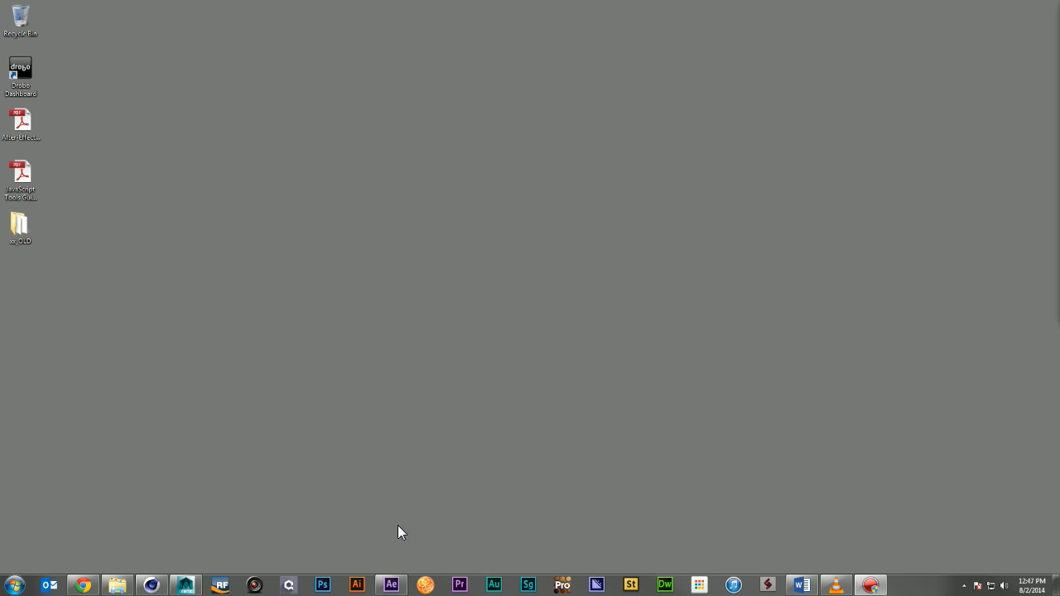
click(391, 585)
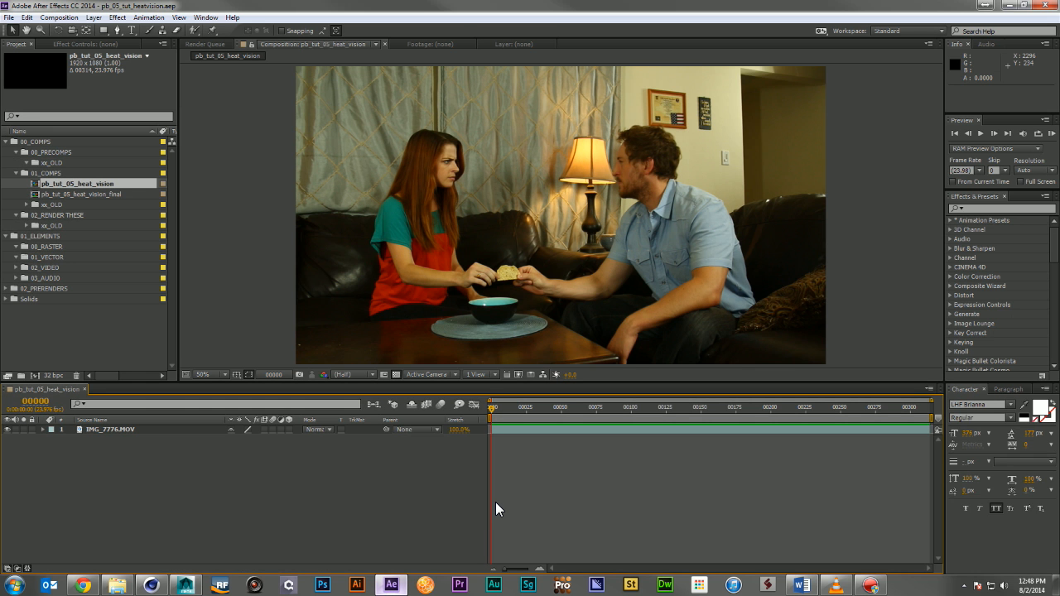
key(KP_0)
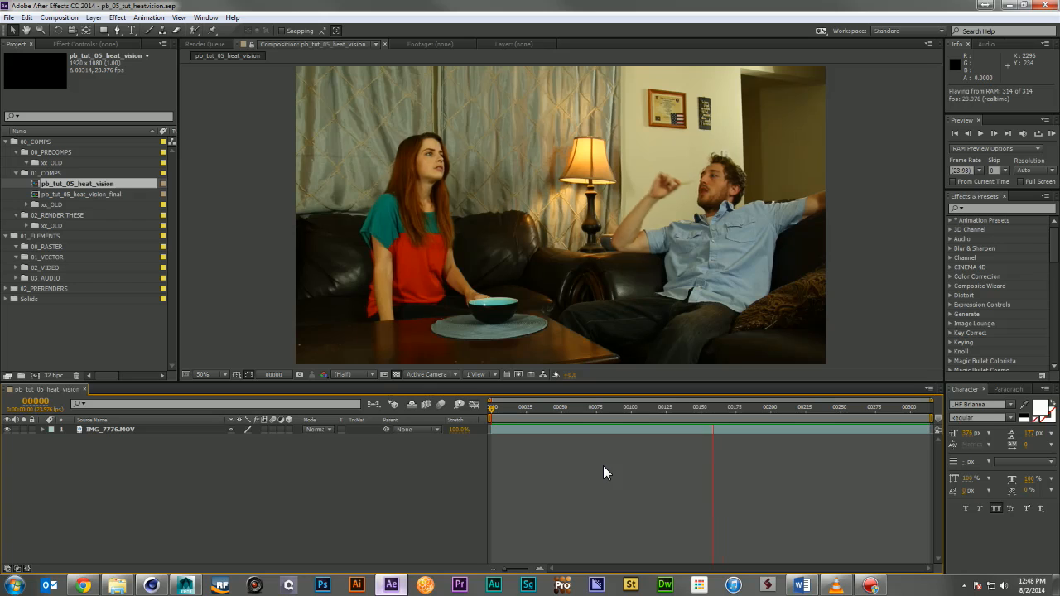
key(space)
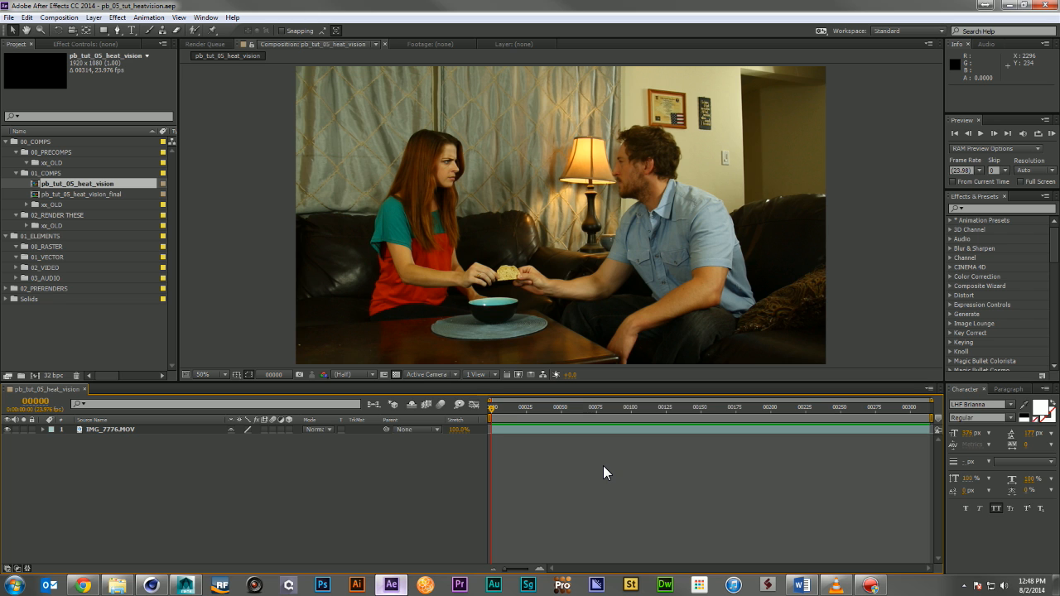
Add a null object to the composition and rename it HEAD_TRACKER
right_click(381, 457)
drag(433, 326, 429, 335)
key(ctrl+z)
right_click(382, 457)
mouse_move(428, 342)
click(574, 399)
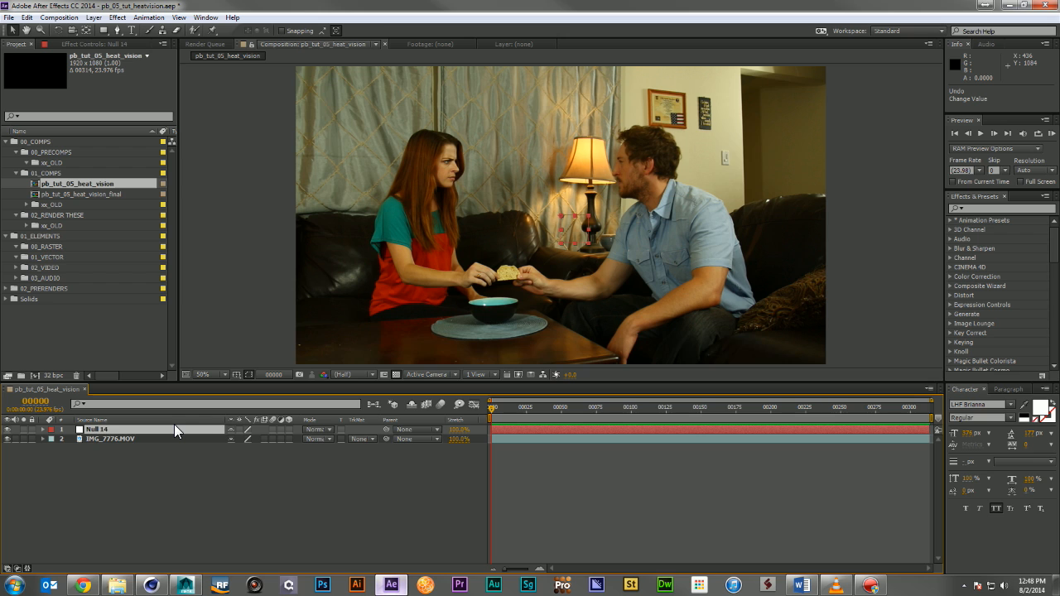
key(apostrophe)
key(Return)
text(HEAD_TRACKER)
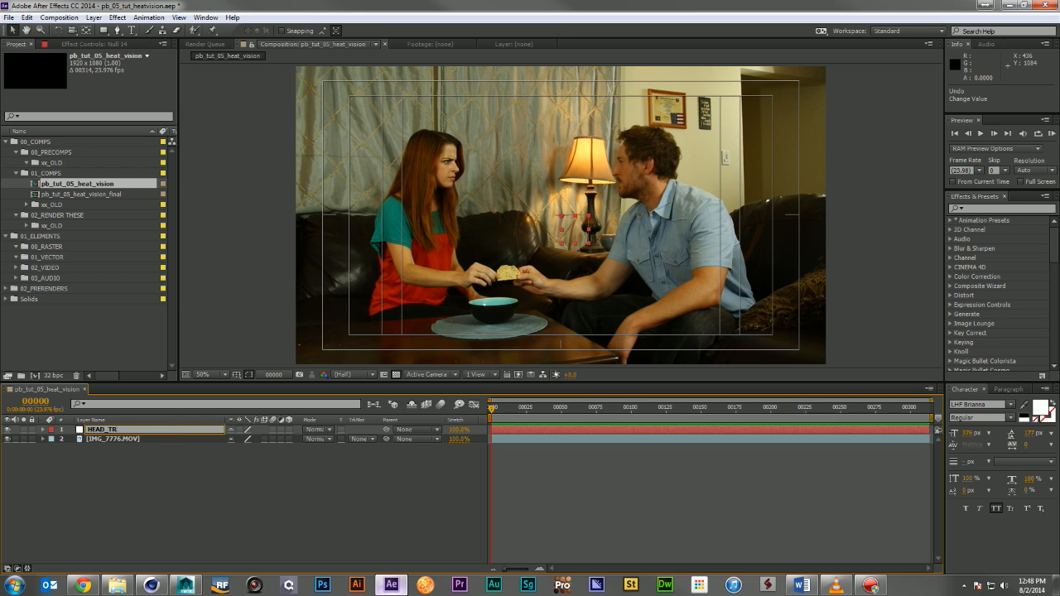
key(Return)
click(173, 497)
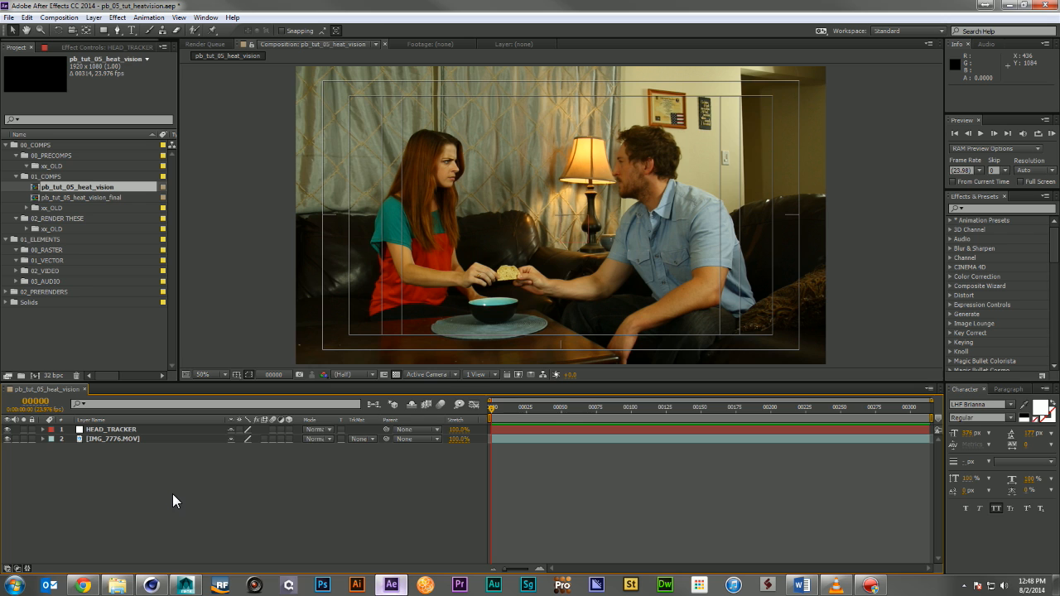
Add a second null object and rename it EYE_TRACKER
right_click(173, 497)
mouse_move(311, 362)
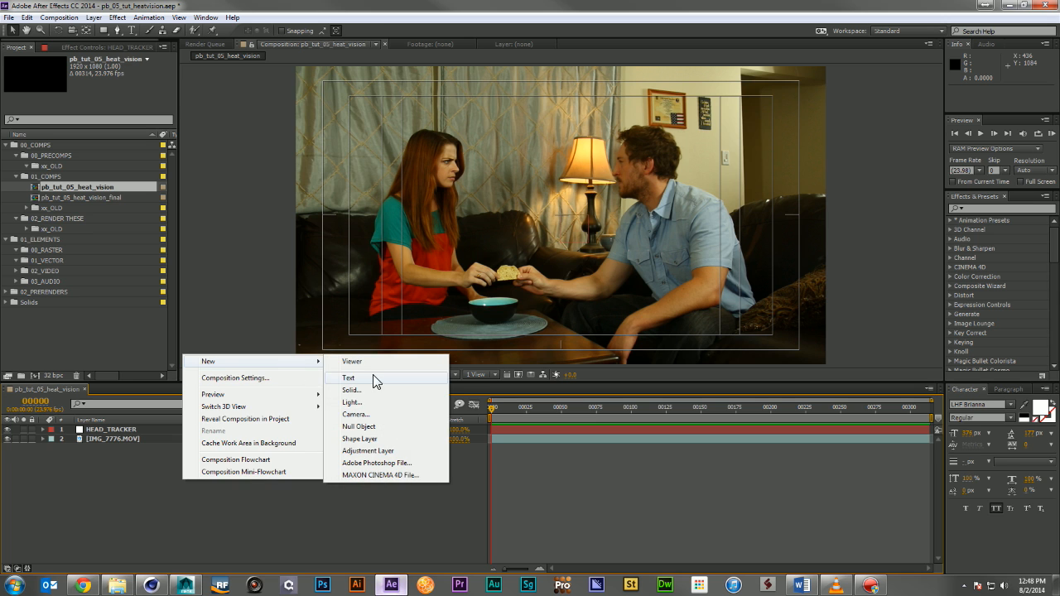
click(383, 426)
key(Return)
text(EYE)
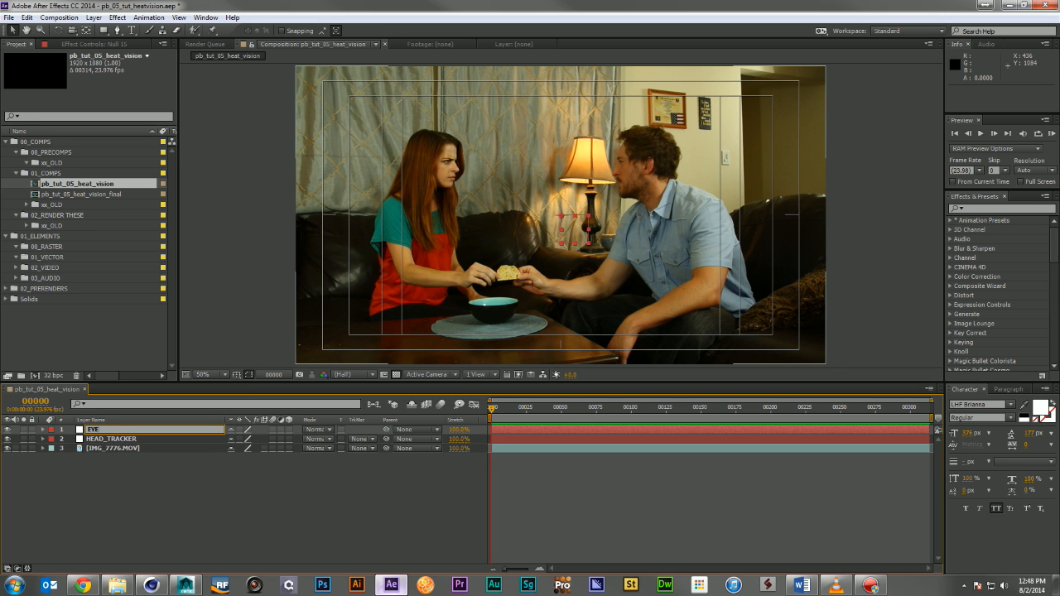
text(_TRACKER)
key(Return)
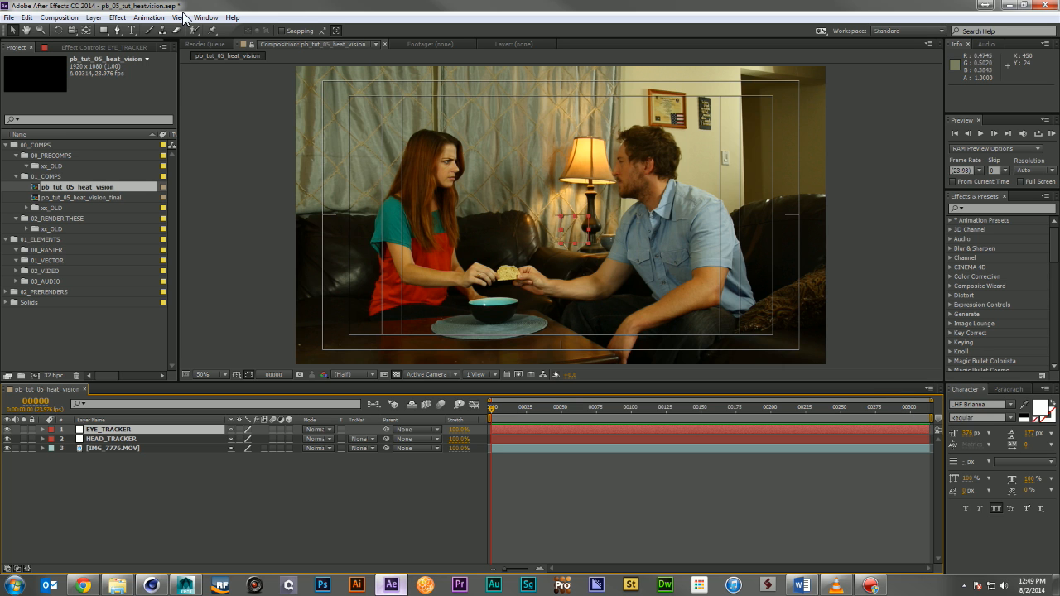
Start a motion track on the IMG_7776.MOV layer and place its track point over the man's eye
double_click(512, 447)
click(206, 16)
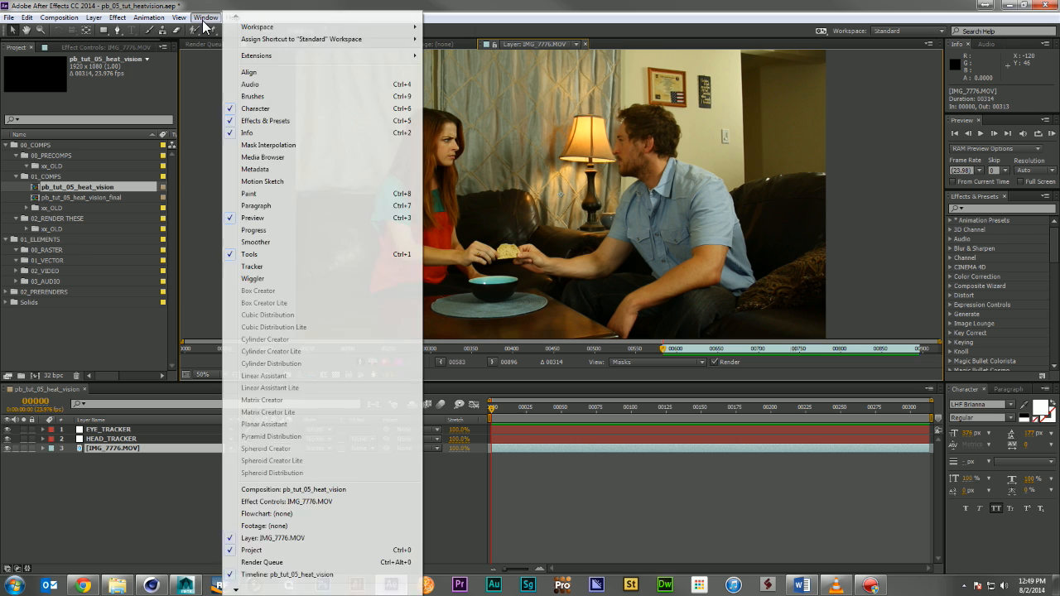
click(275, 264)
click(984, 420)
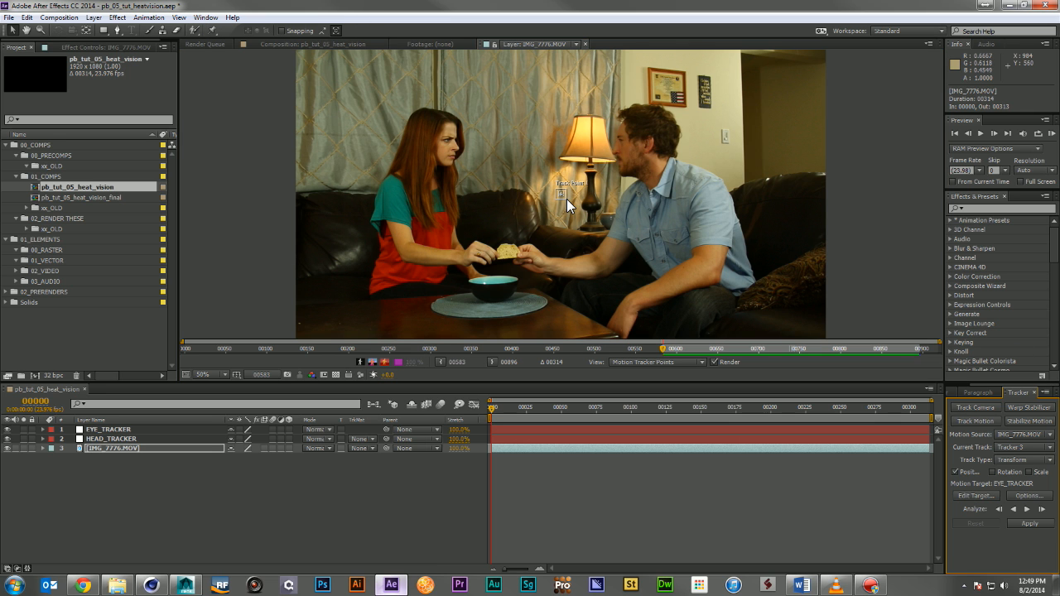
drag(567, 199, 626, 139)
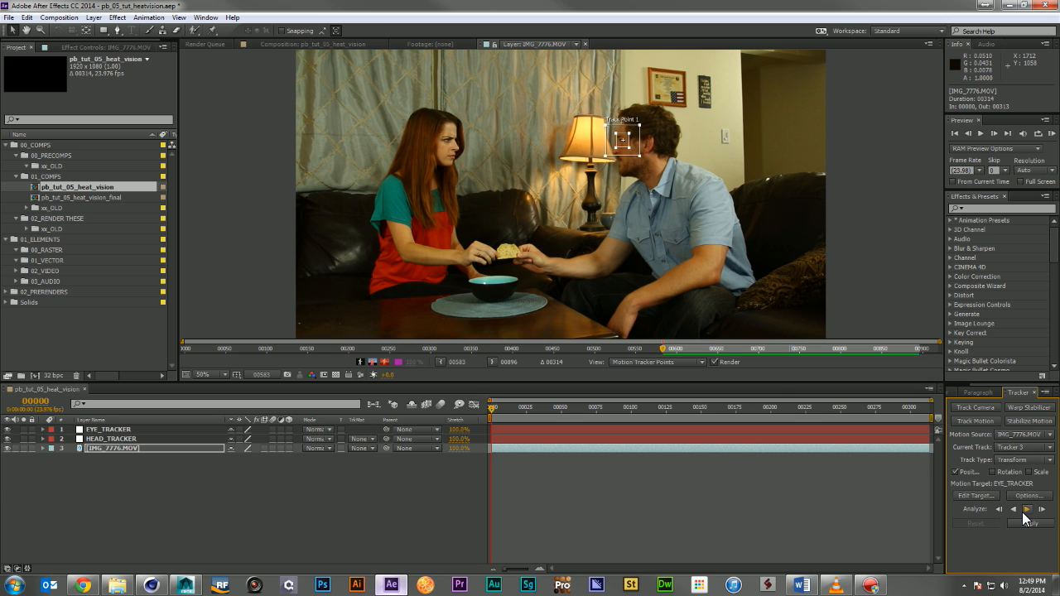
Analyze the eye track forward to frame 99 and trim the end of the EYE_TRACKER layer to that frame
click(1026, 511)
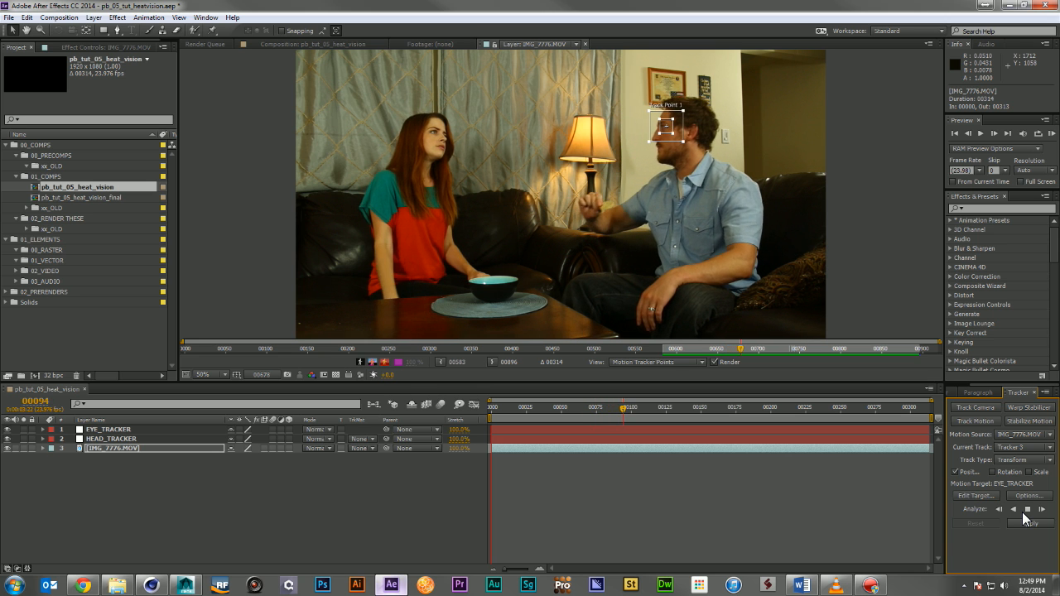
click(1025, 511)
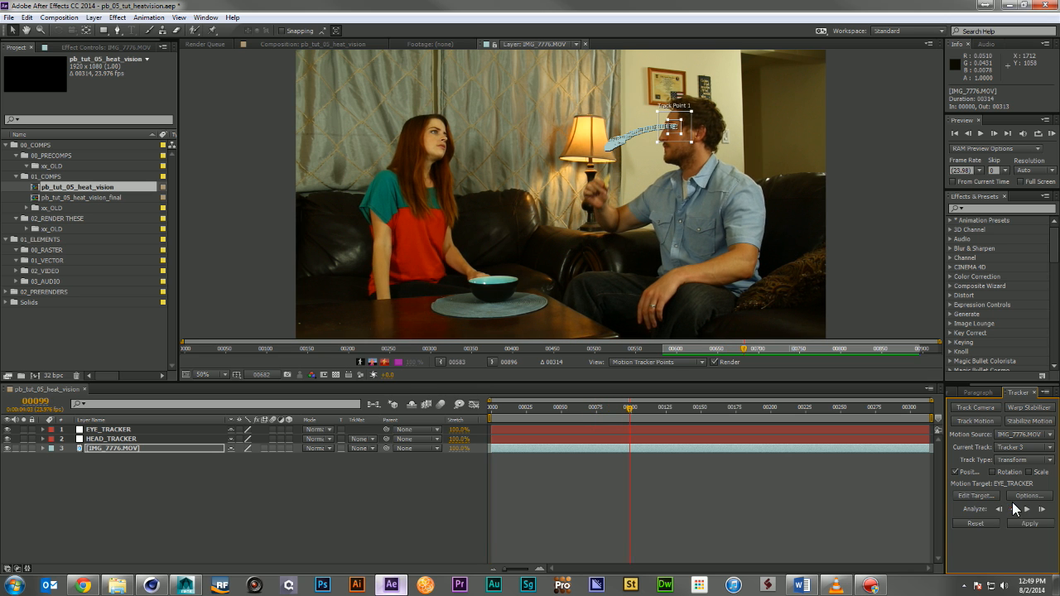
click(809, 432)
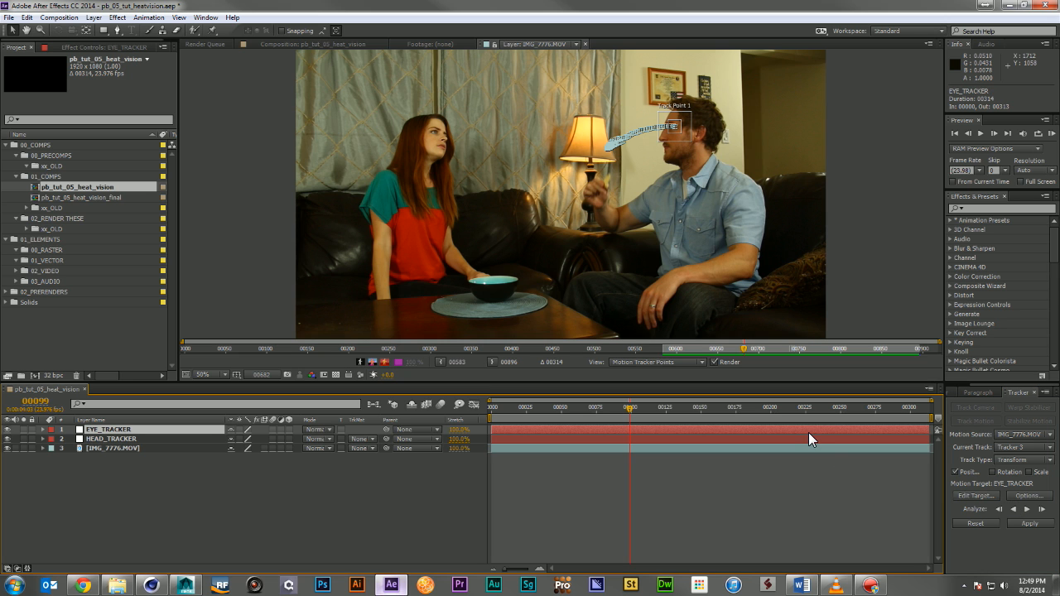
key(alt+bracketright)
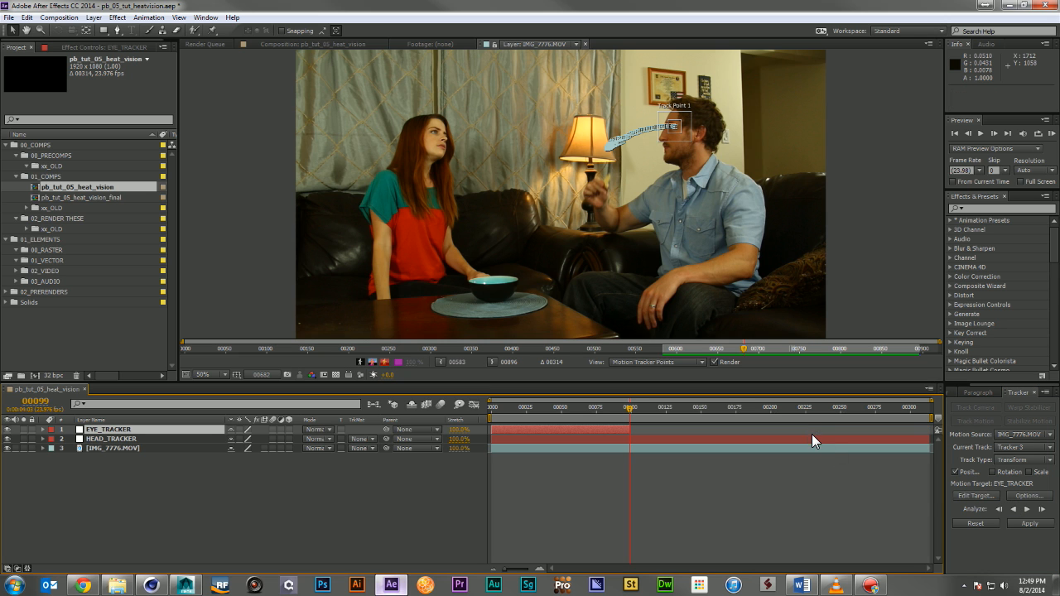
Apply the eye tracking data to the EYE_TRACKER null in the X and Y dimensions
click(1027, 524)
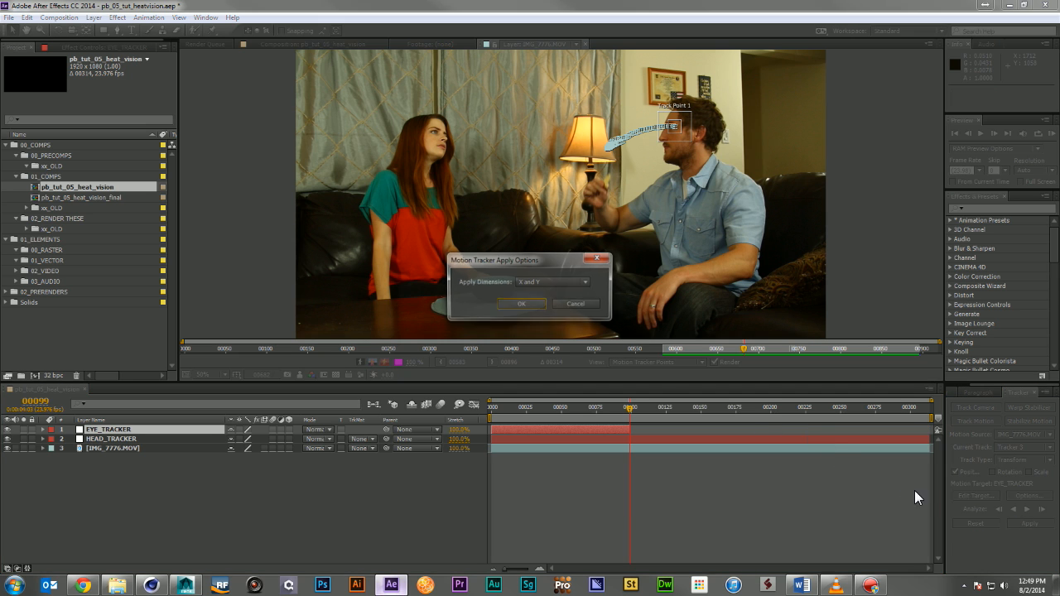
click(526, 307)
click(342, 482)
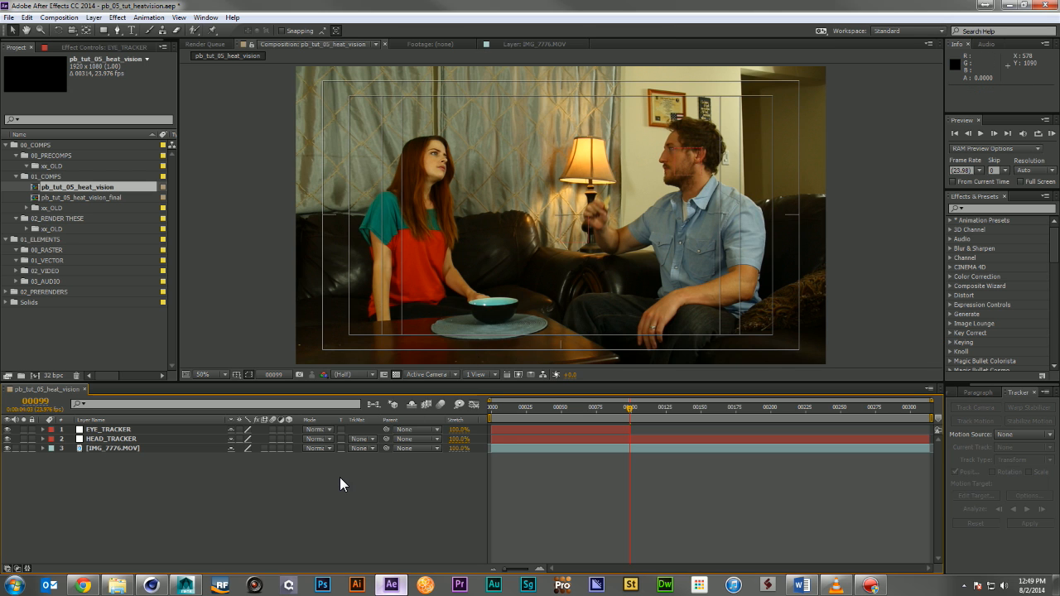
Move the EYE_TRACKER layer below HEAD_TRACKER and return to frame 0
drag(86, 431, 93, 443)
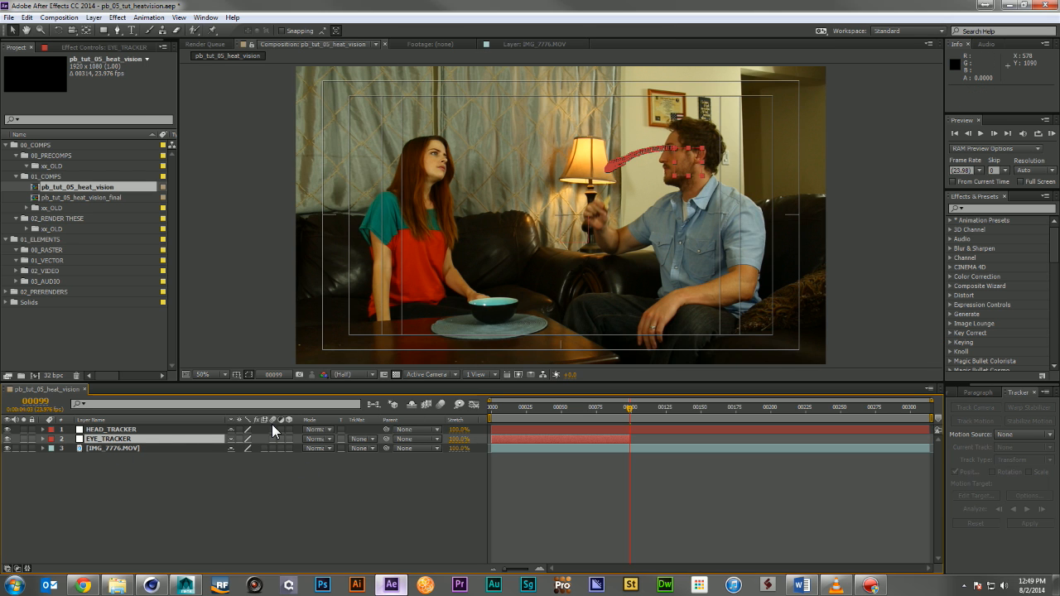
drag(509, 414, 484, 414)
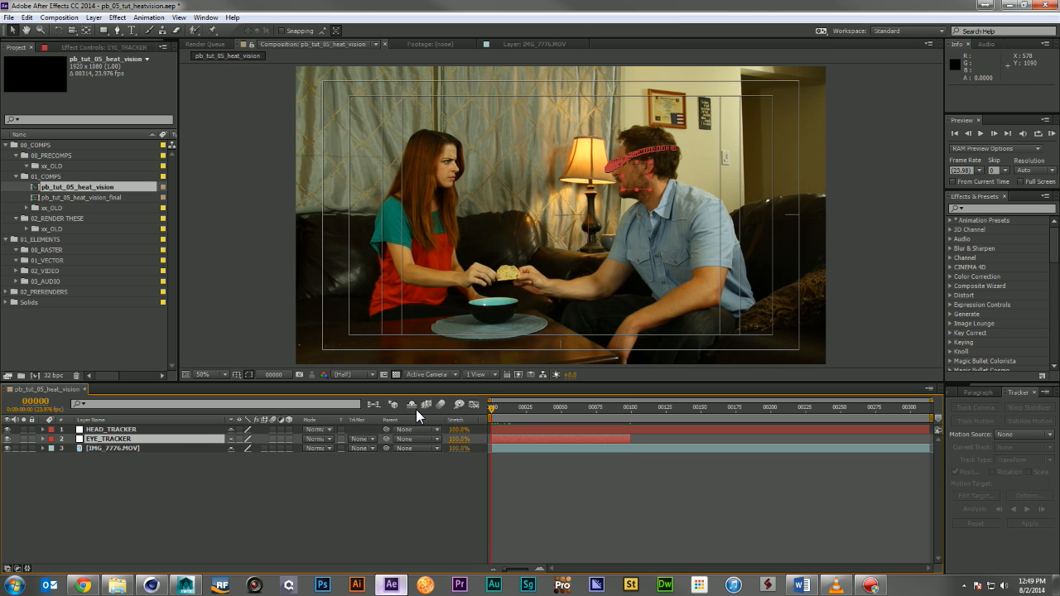
Start a new motion track on the IMG_7776.MOV layer and place its track point over the woman's face near her eye
click(104, 31)
double_click(535, 446)
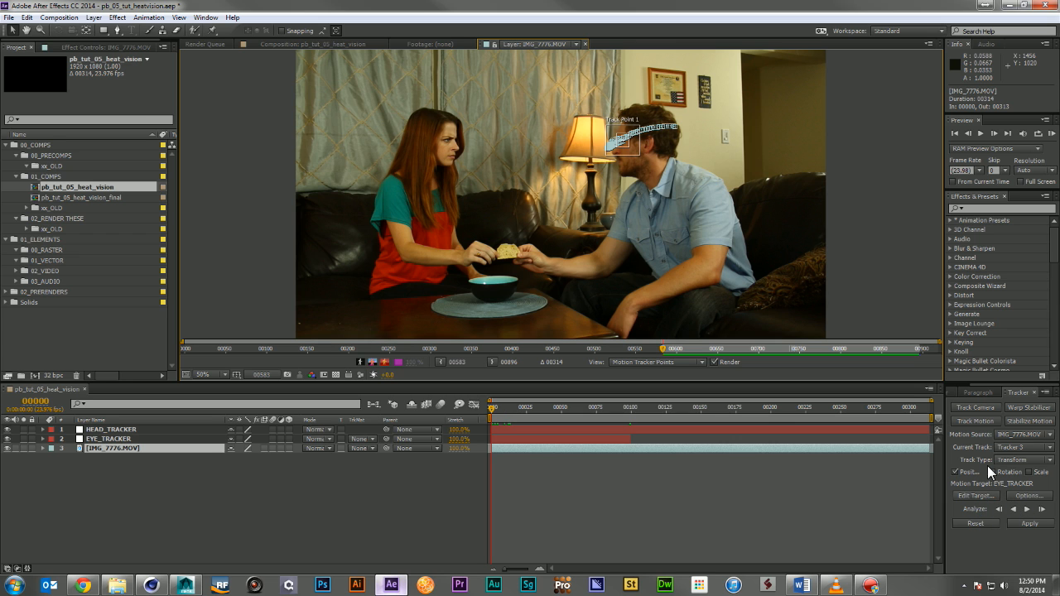
click(975, 419)
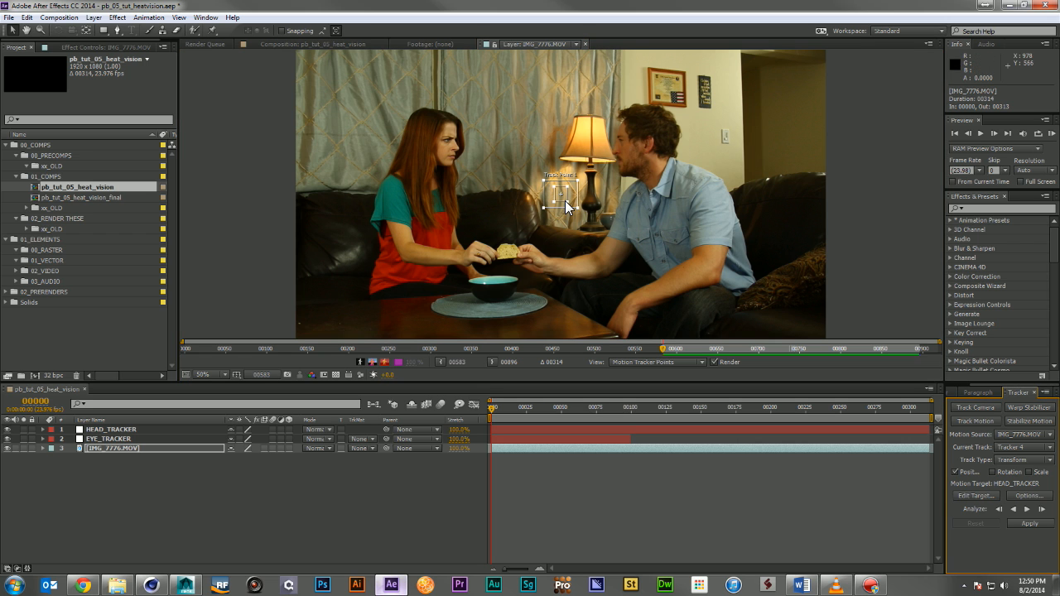
drag(566, 206, 461, 151)
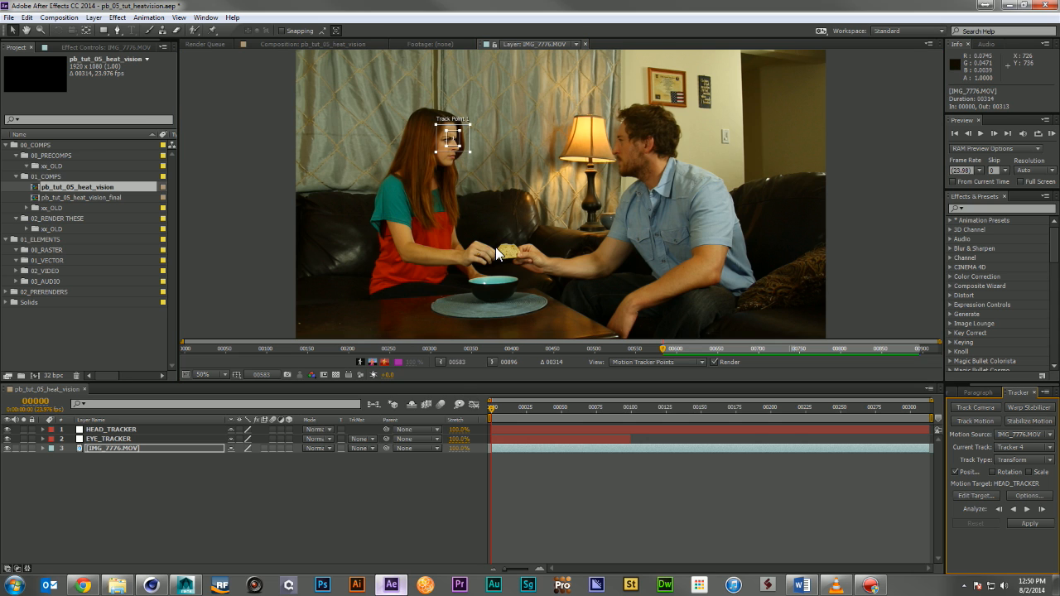
Analyze the woman's head track forward to frame 142 and go back to frame 114
click(1026, 510)
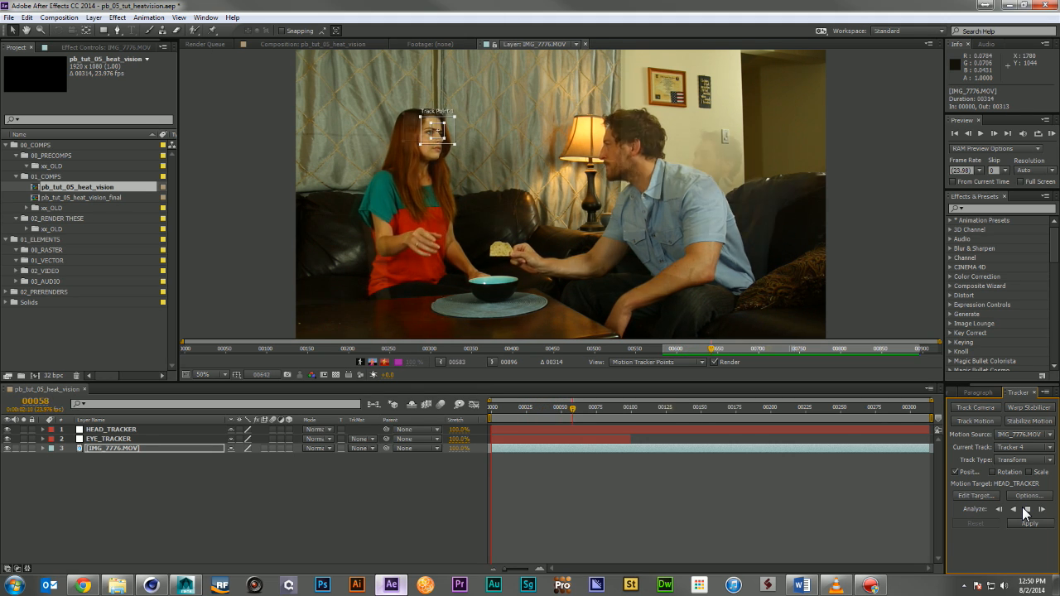
click(1026, 513)
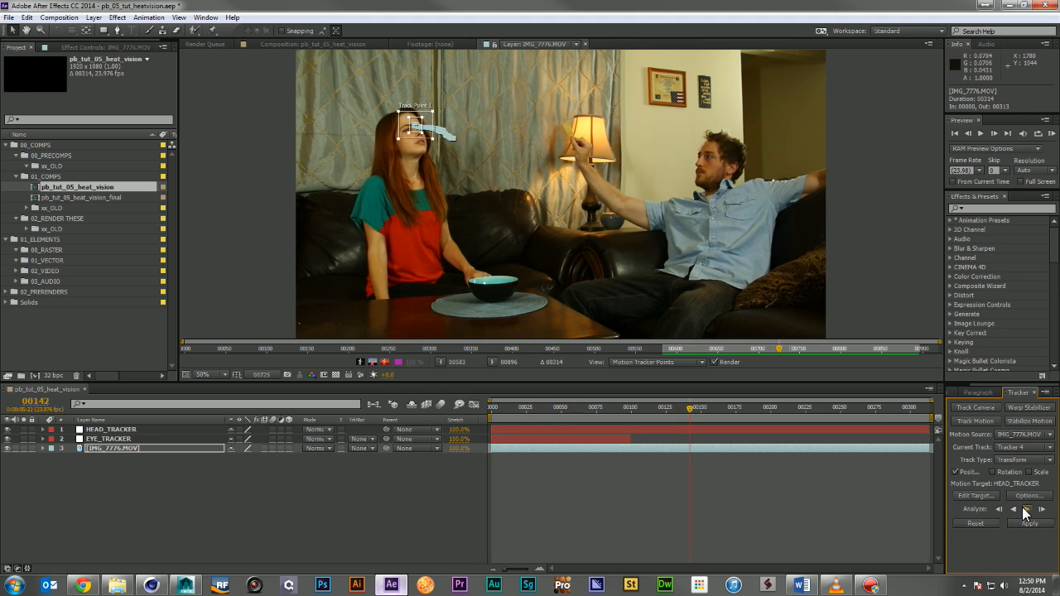
scroll(417, 154, up, 3)
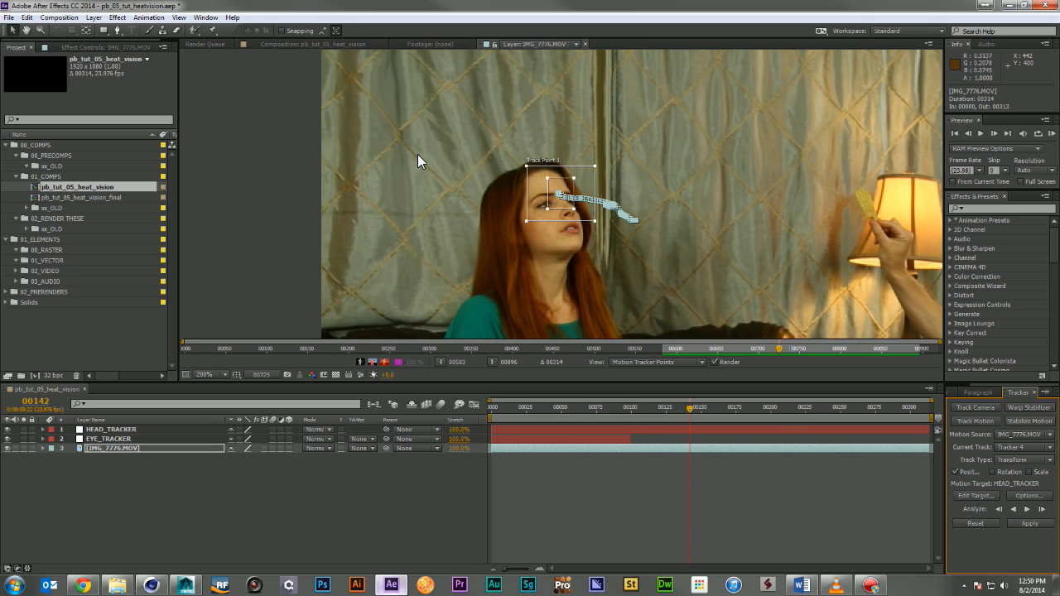
scroll(729, 332, up, 1)
drag(694, 408, 651, 408)
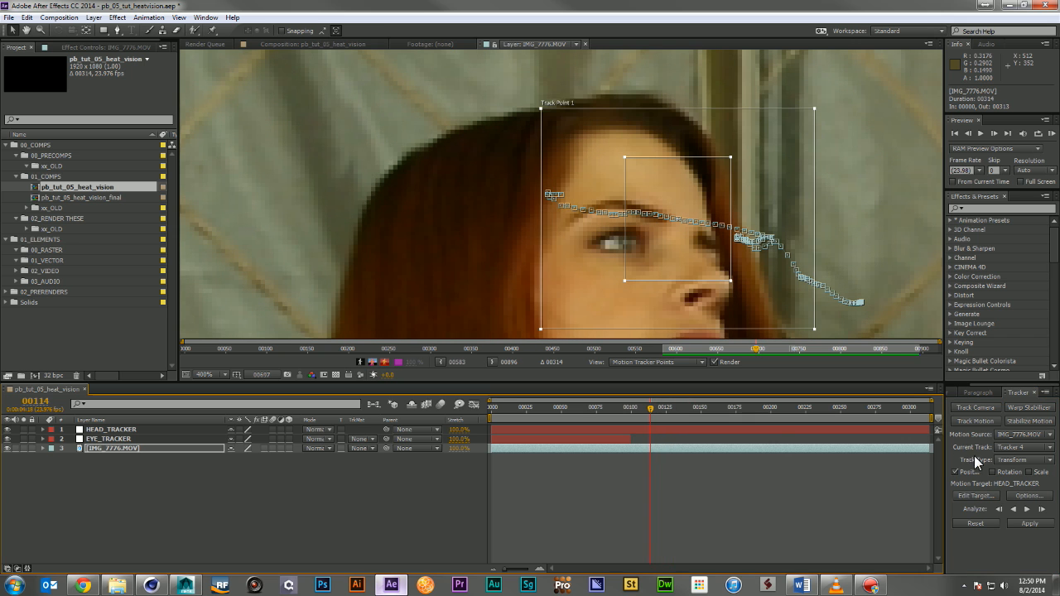
Analyze the head track one frame at a time from frame 114 to 121, nudging the track point at frame 117
click(1042, 509)
click(1042, 509)
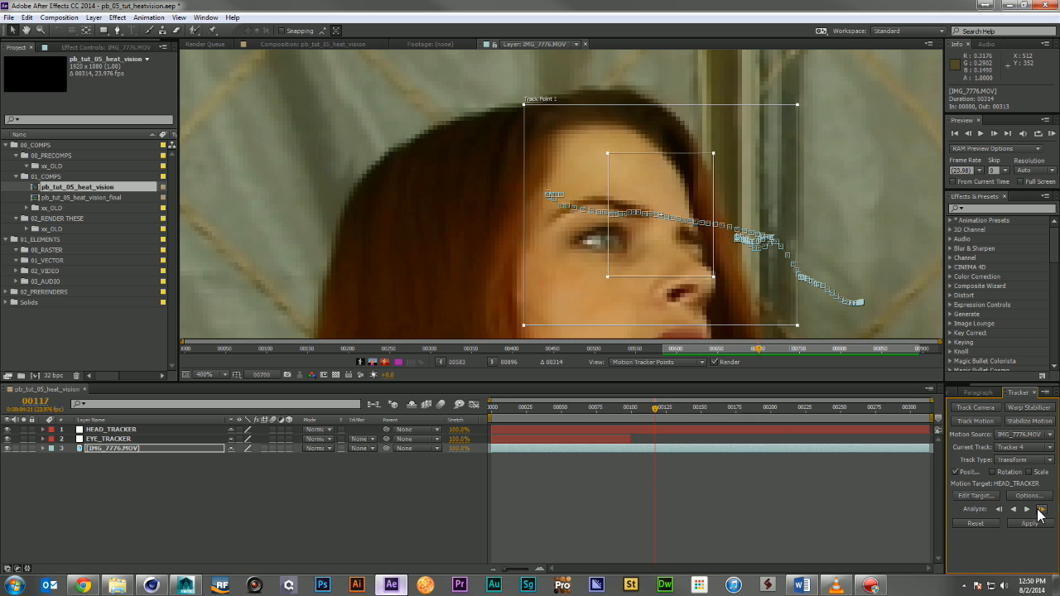
drag(689, 257, 685, 256)
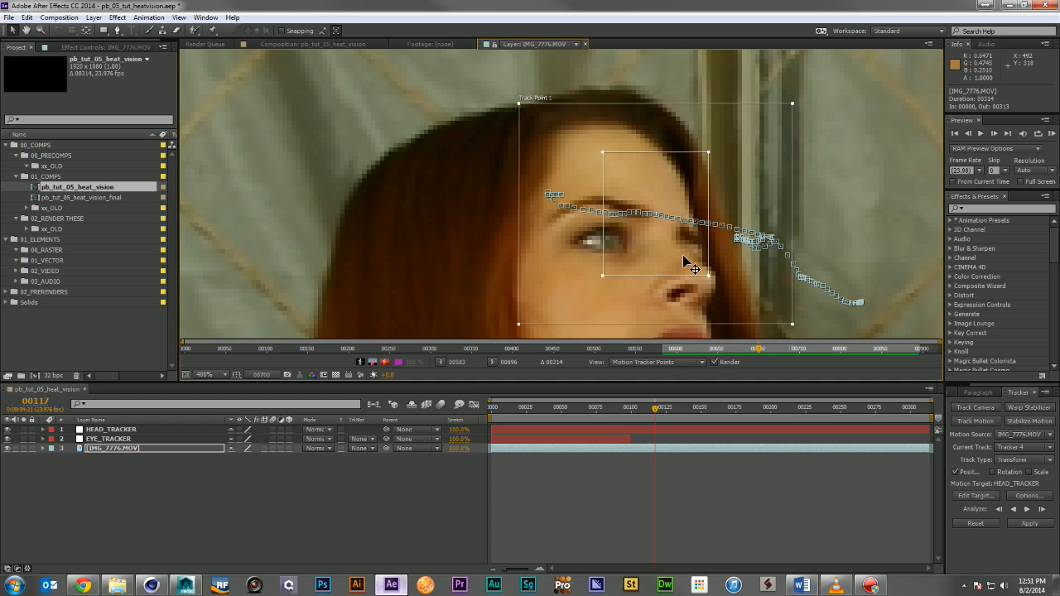
click(1043, 510)
click(1043, 509)
click(1043, 510)
click(1044, 510)
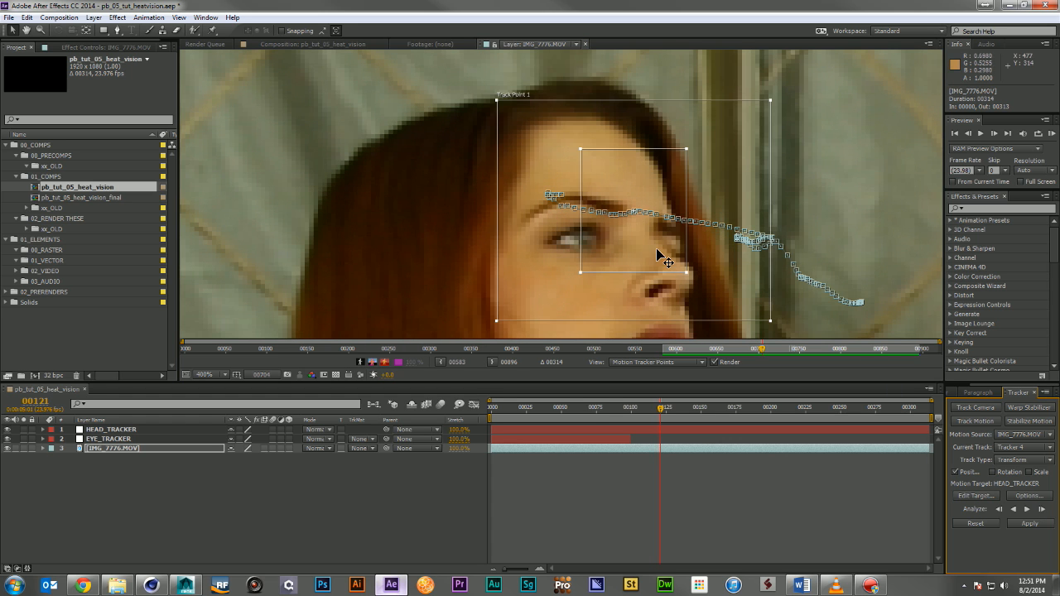
Nudge the head track point at frame 121 and analyze frame by frame up to frame 131
drag(656, 257, 655, 257)
click(1043, 509)
click(1043, 510)
click(1043, 509)
click(1041, 510)
click(1042, 509)
click(1042, 510)
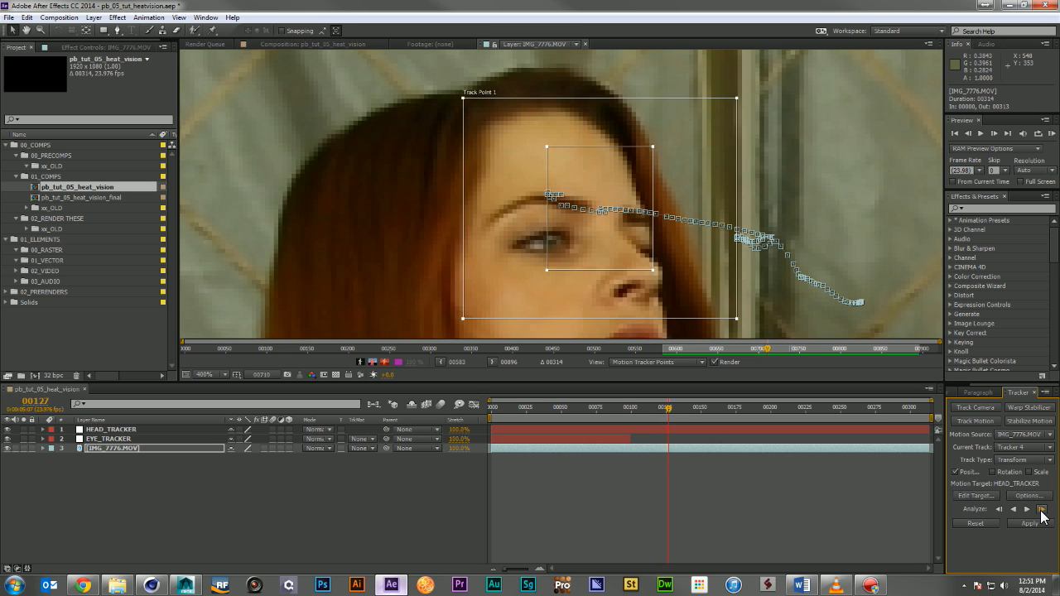
click(1043, 509)
click(1042, 509)
click(1042, 510)
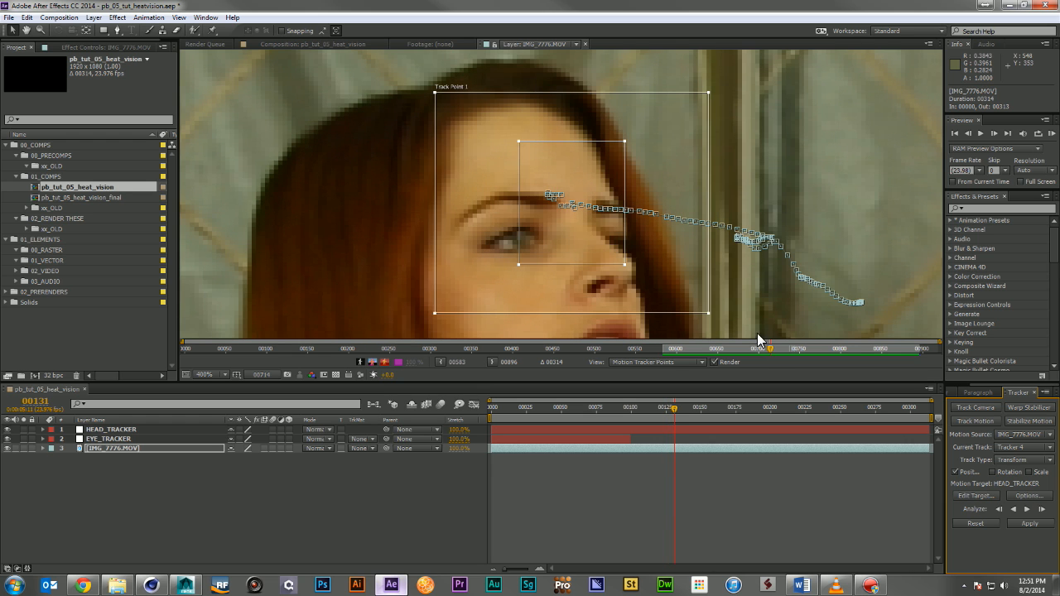
Shift the head track point slightly at frame 131 and analyze frame by frame to frame 134
click(619, 253)
drag(618, 253, 617, 253)
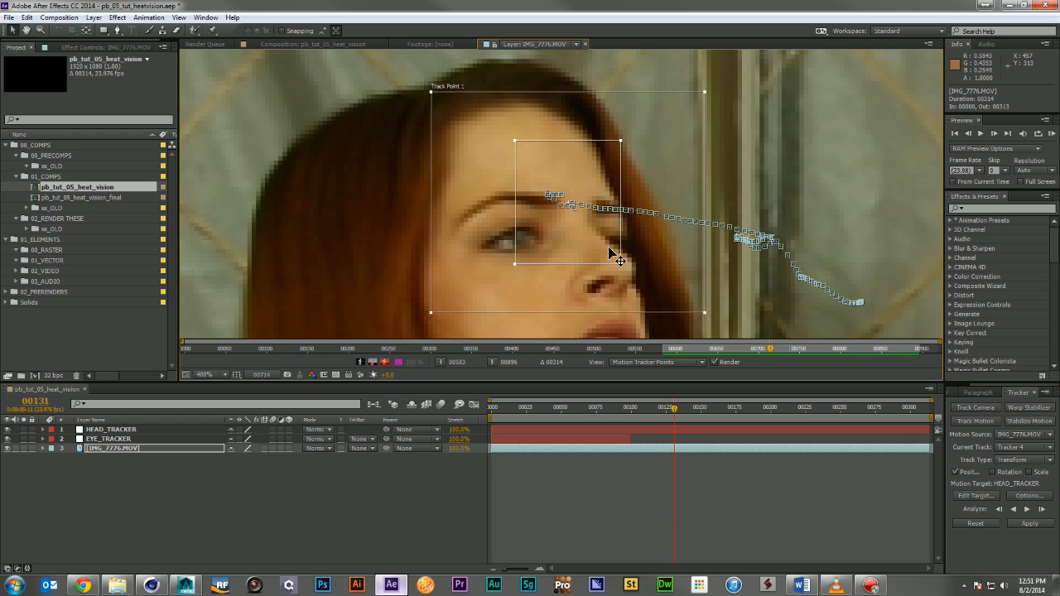
click(1042, 510)
click(1042, 510)
click(1042, 509)
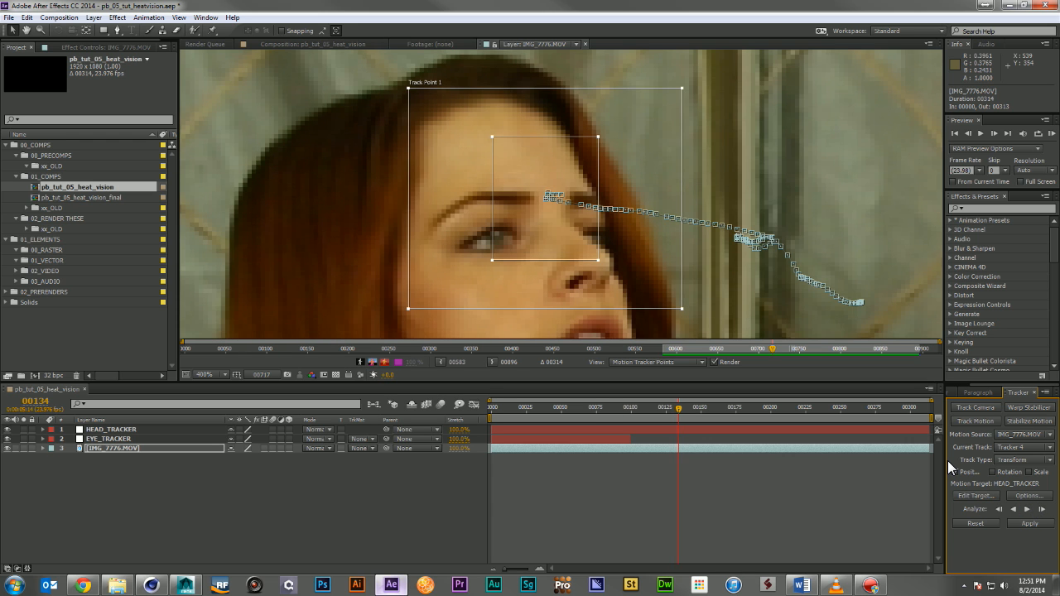
Analyze the head track back to frame 132, correct the track point slightly, and analyze forward to the last frame, 313
click(1014, 510)
click(1013, 510)
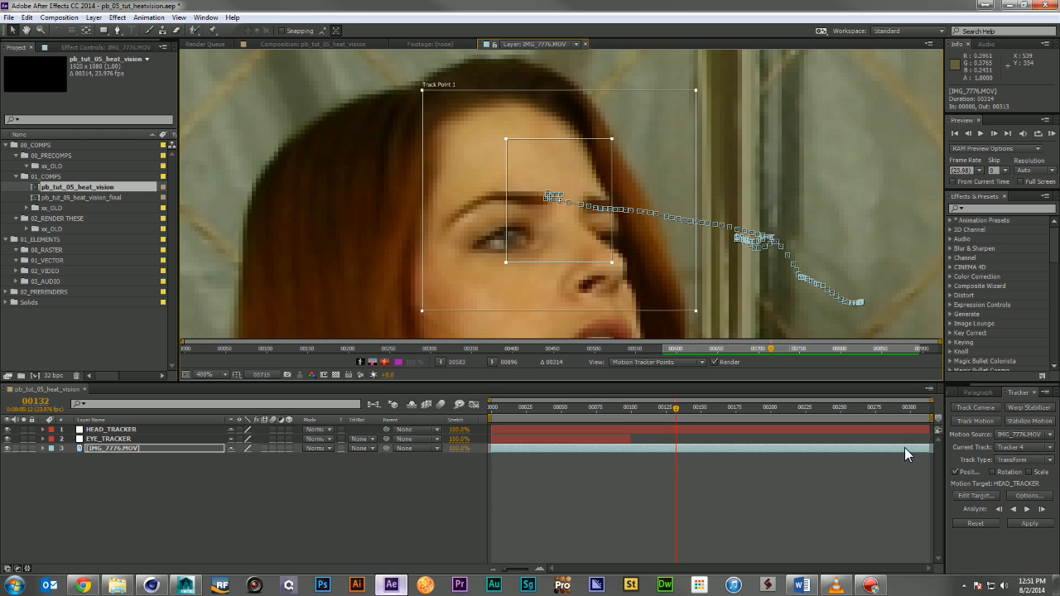
click(1014, 510)
click(1042, 509)
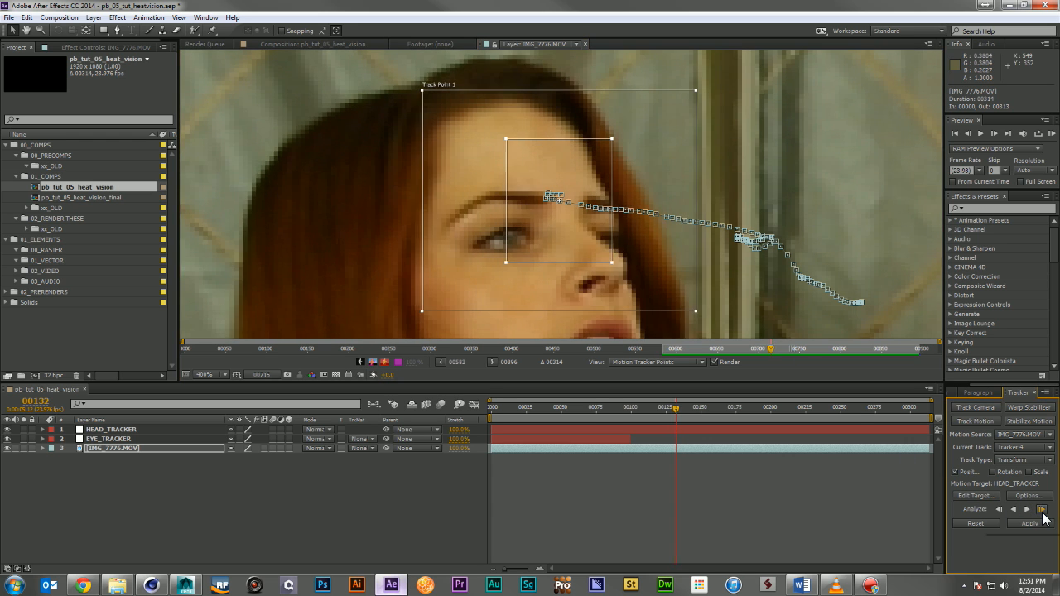
drag(590, 244, 590, 246)
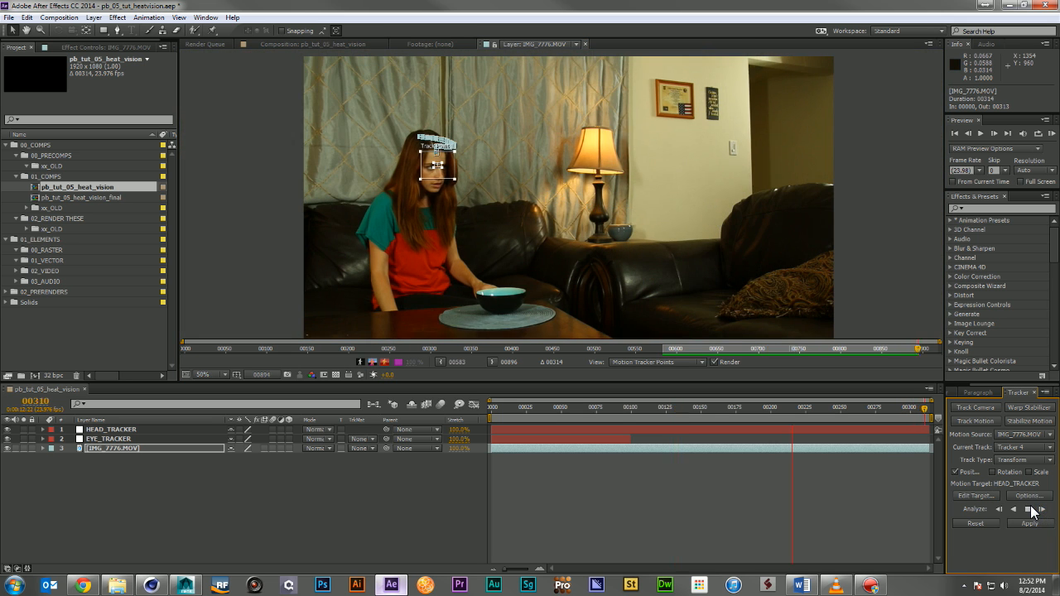
Apply the head tracking data to the HEAD_TRACKER null in the X and Y dimensions and collapse the layers' properties
click(1030, 524)
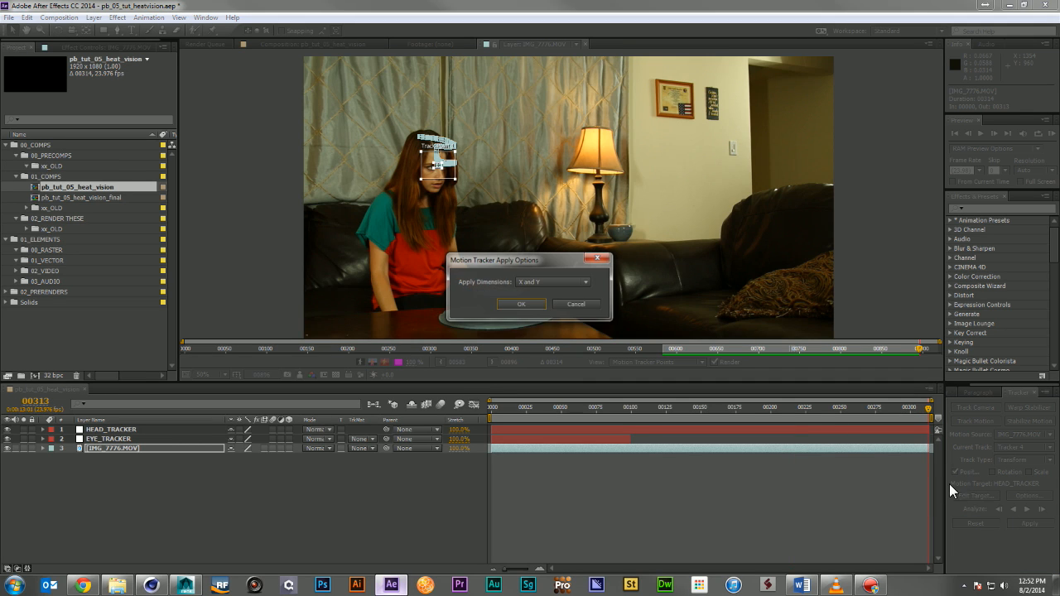
click(522, 308)
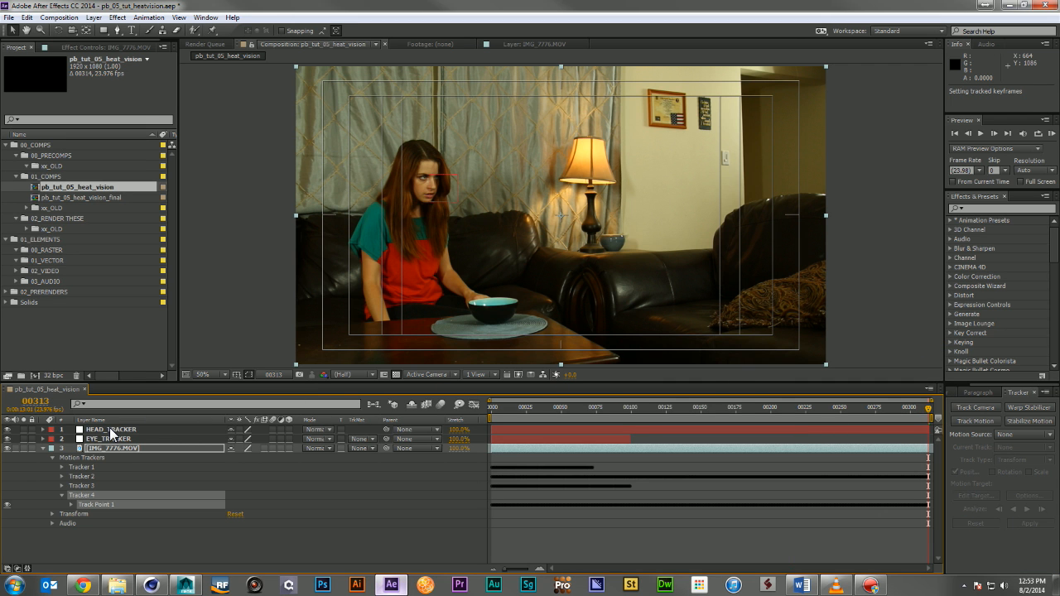
click(110, 430)
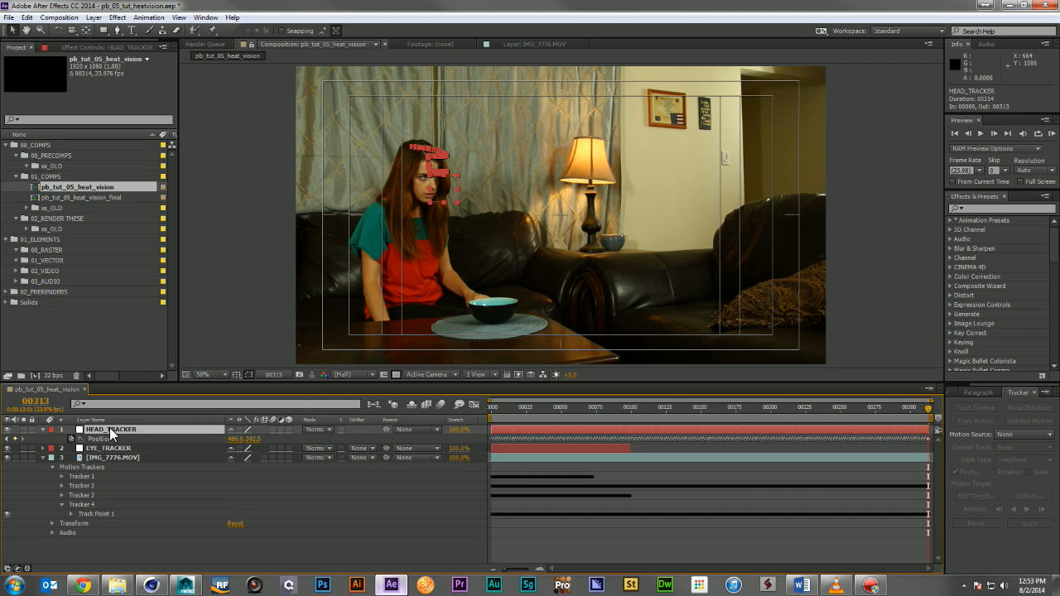
click(43, 448)
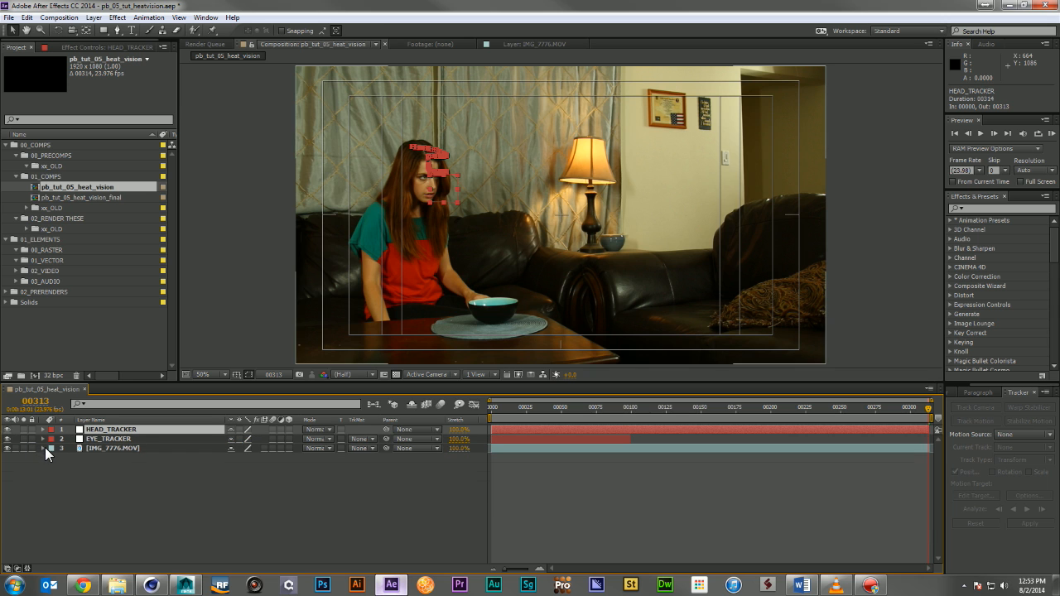
Add a two-node camera named Camera 1 with the 50mm preset to the composition
click(121, 454)
right_click(124, 459)
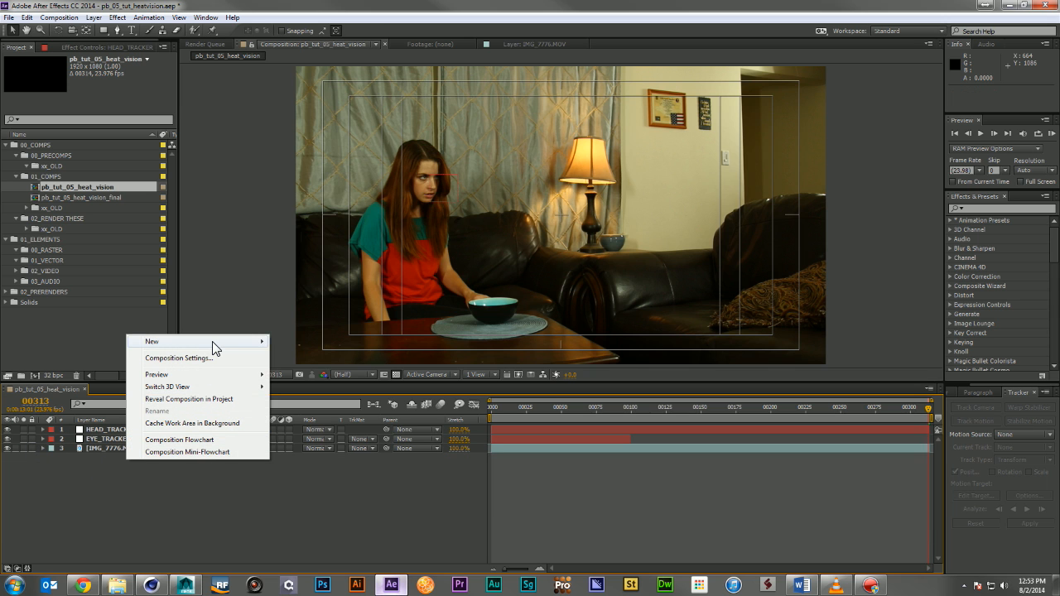
mouse_move(238, 345)
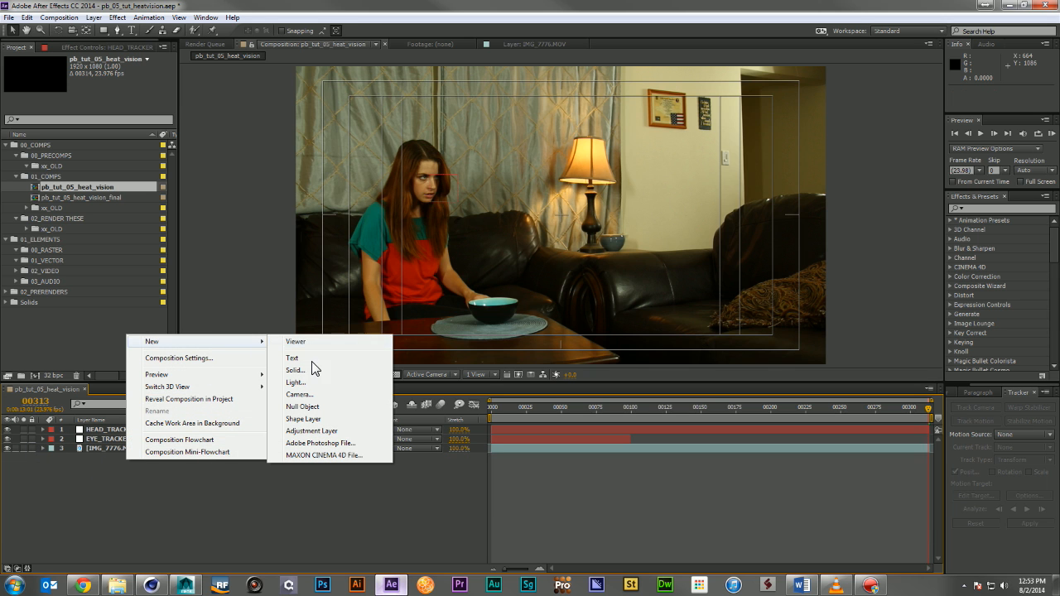
click(298, 394)
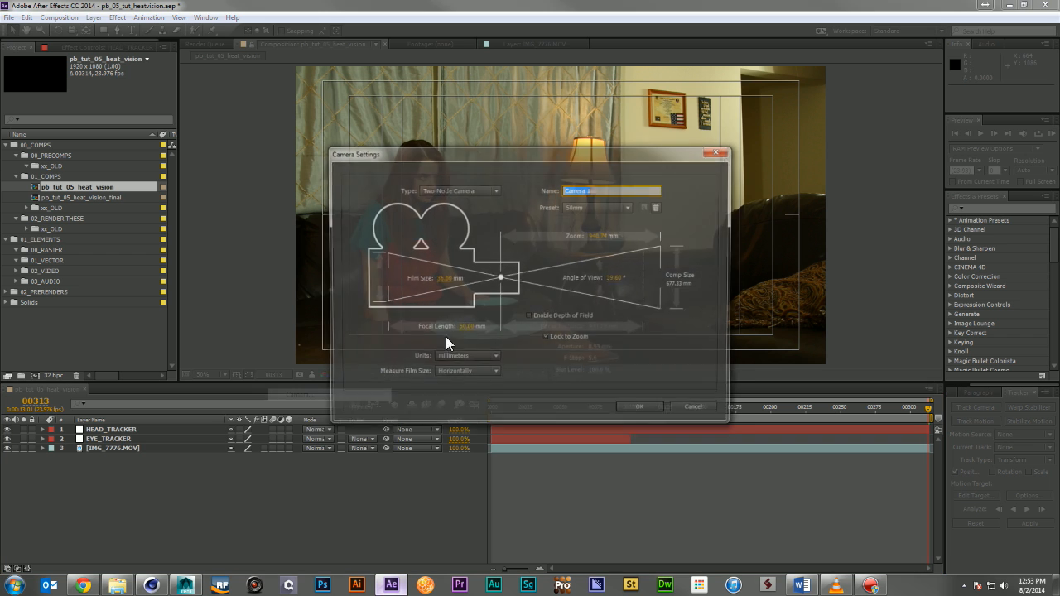
click(641, 412)
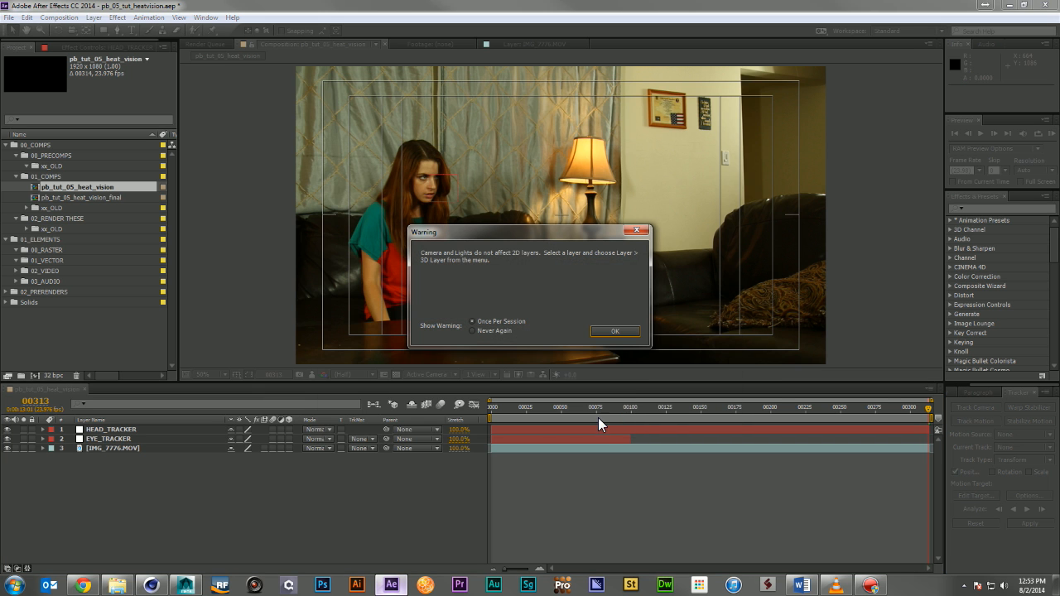
click(615, 331)
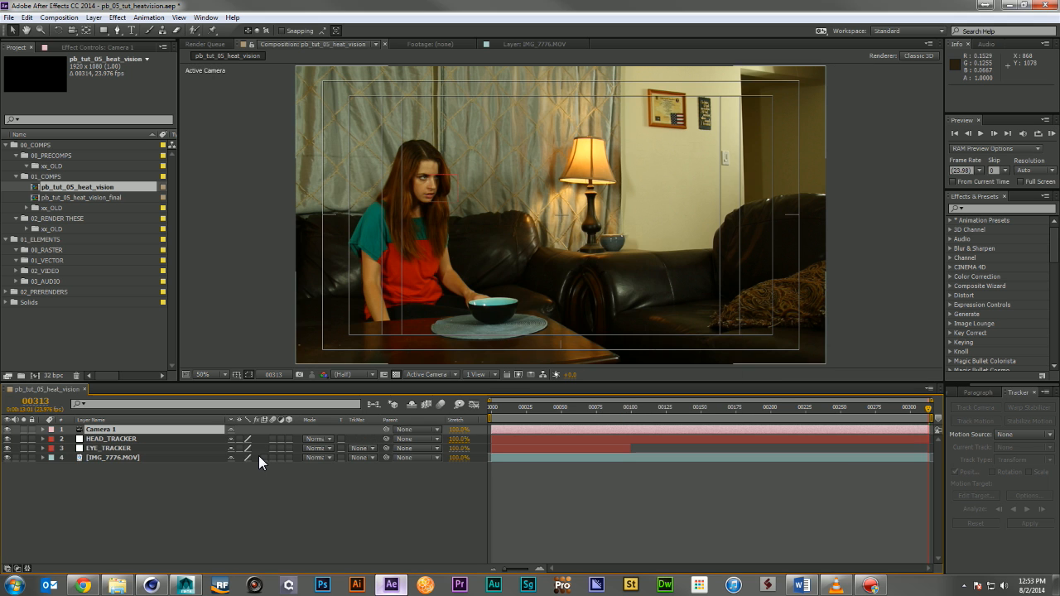
Export Camera 1 and both tracker nulls to Maya as pb_05_tut_heatvision.ma with the AE3DExport_cs5.jsx script, and return to frame 0
shift+click(143, 447)
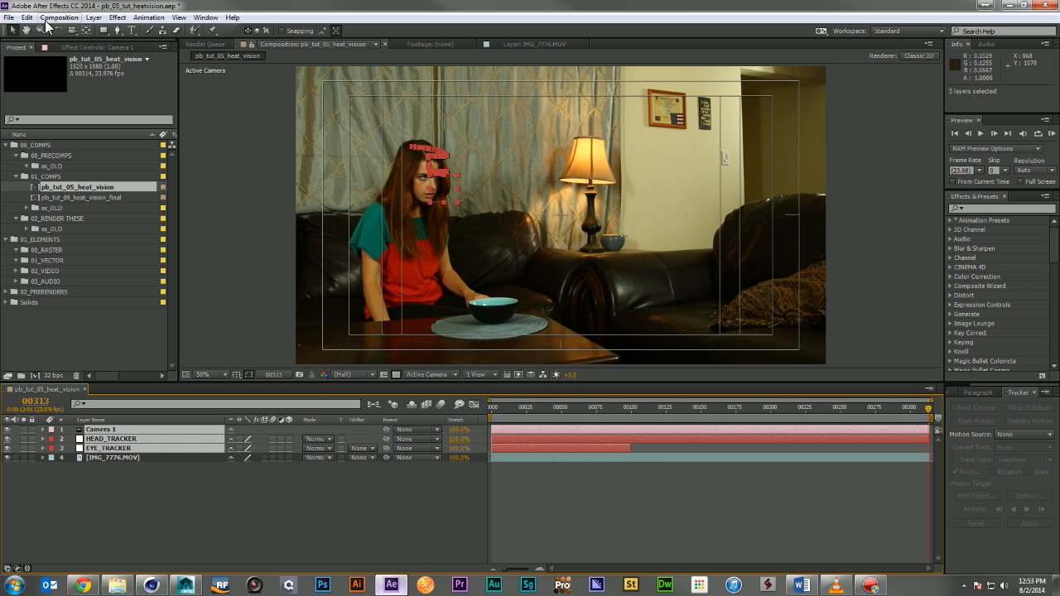
click(8, 17)
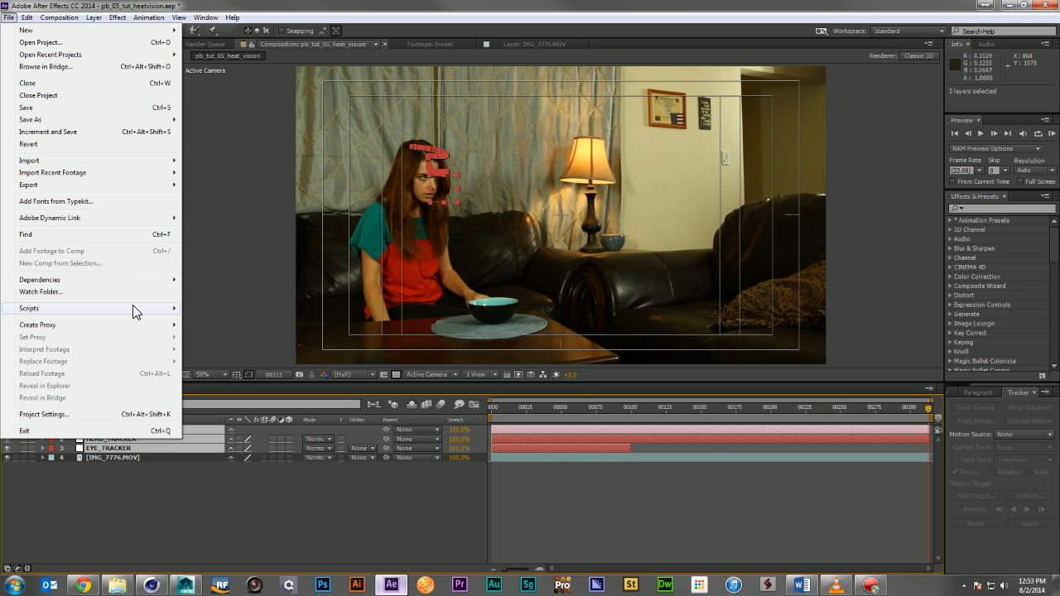
mouse_move(133, 306)
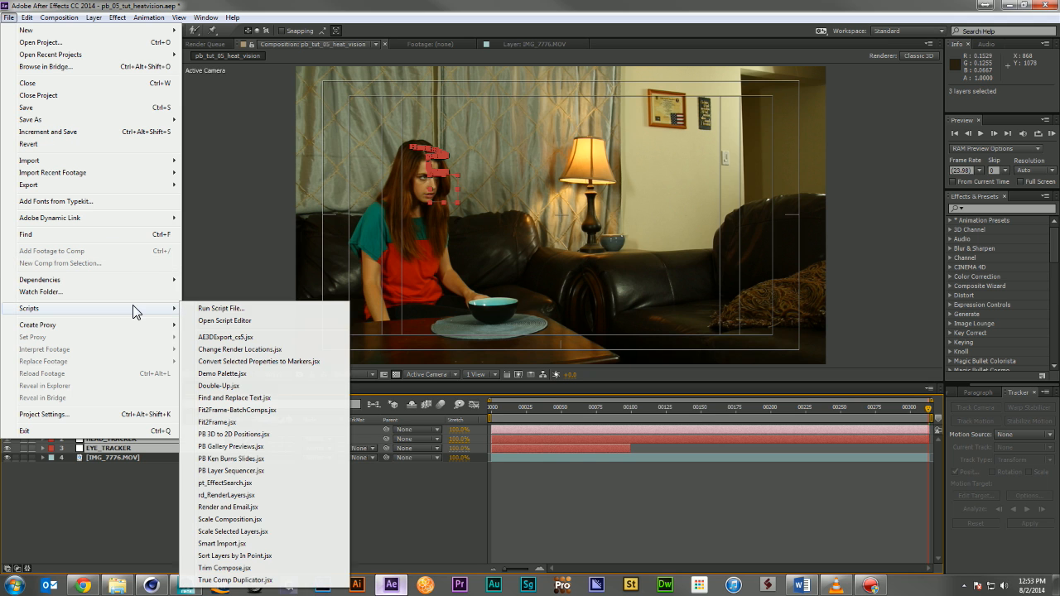
click(249, 338)
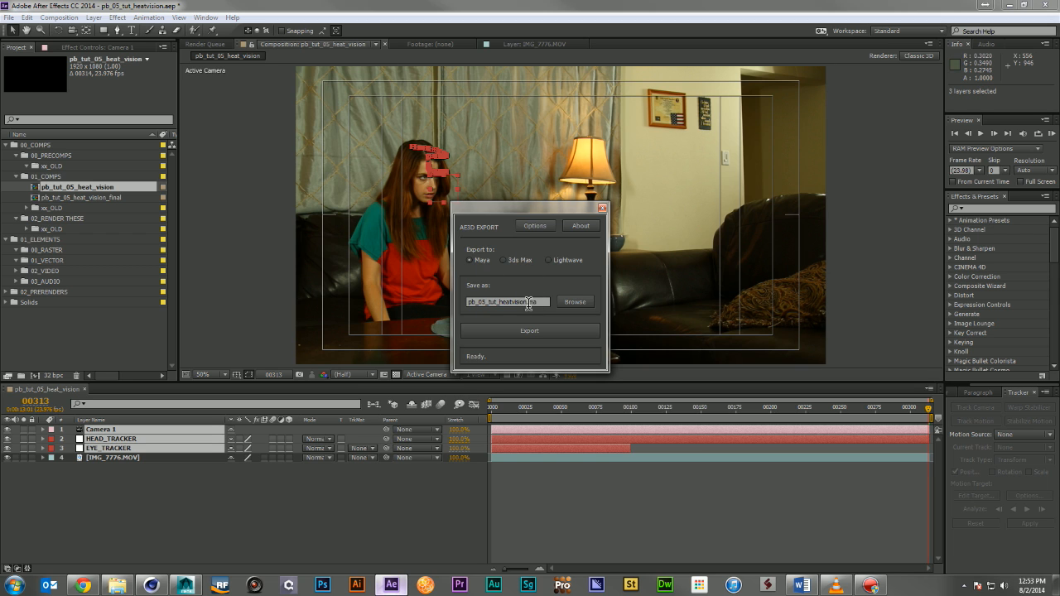
click(528, 330)
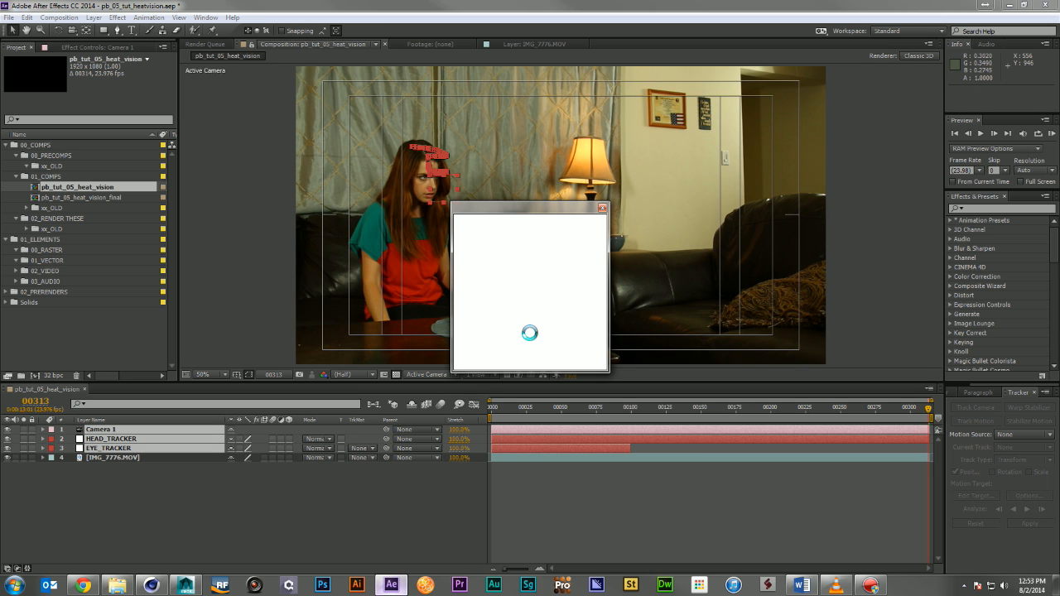
click(602, 206)
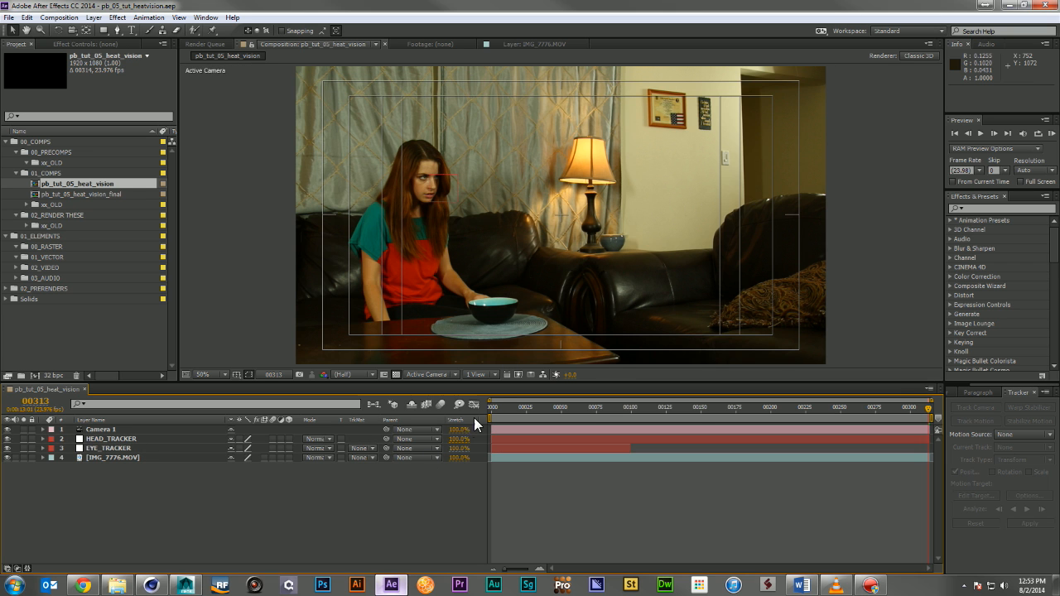
drag(501, 408, 484, 409)
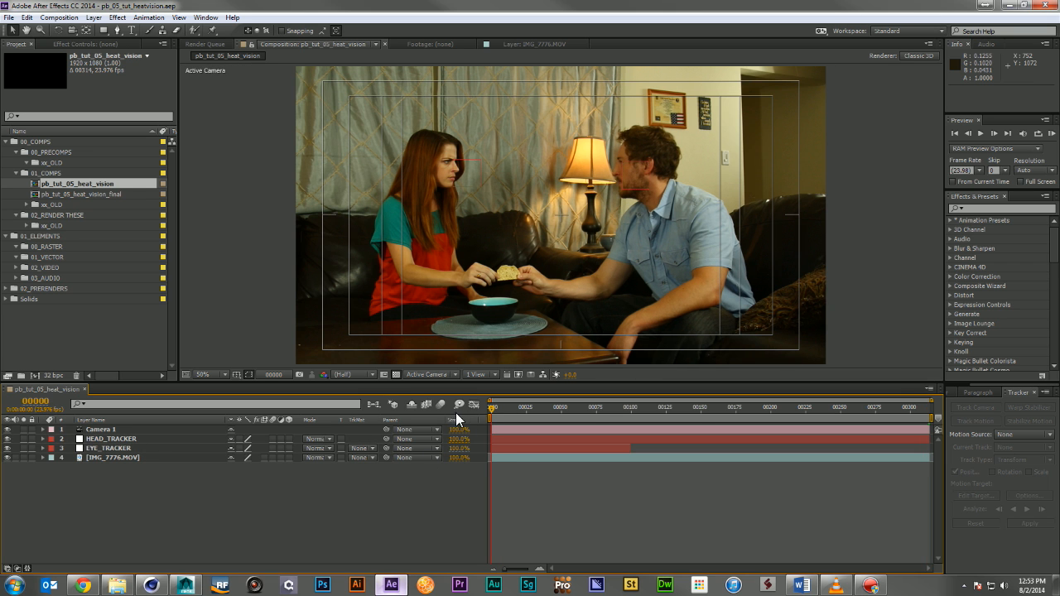
Solo the IMG_7776.MOV layer and add the composition to the Render Queue with the PNG Sequence output module
click(24, 458)
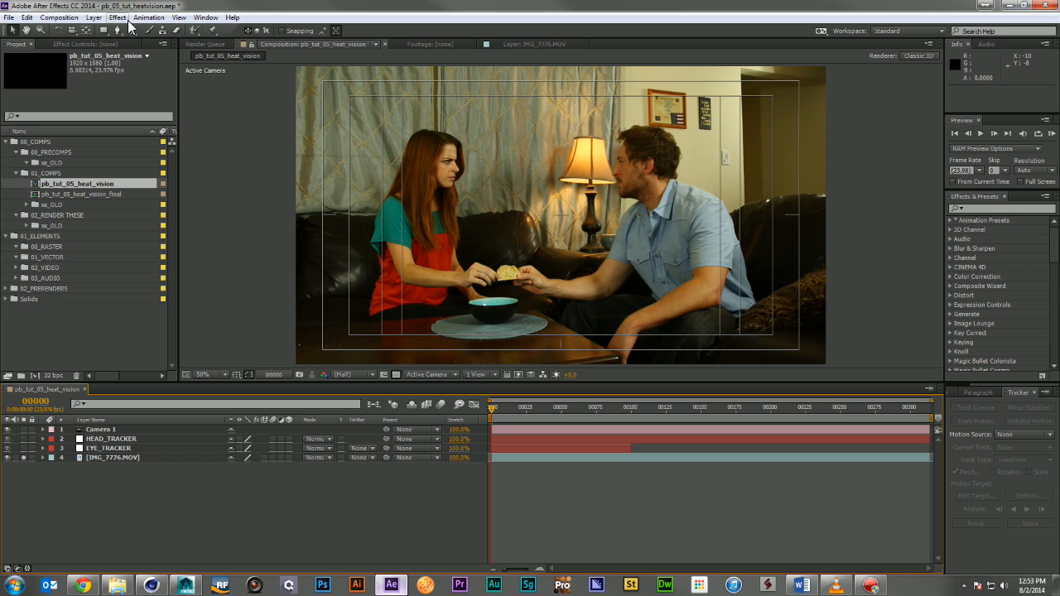
key(ctrl+m)
click(253, 222)
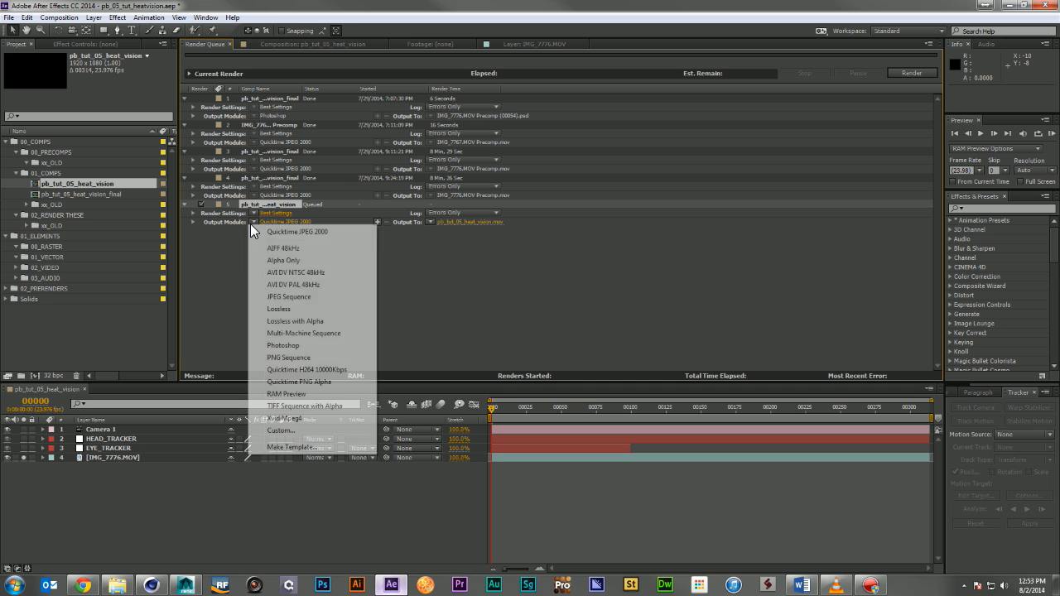
click(289, 358)
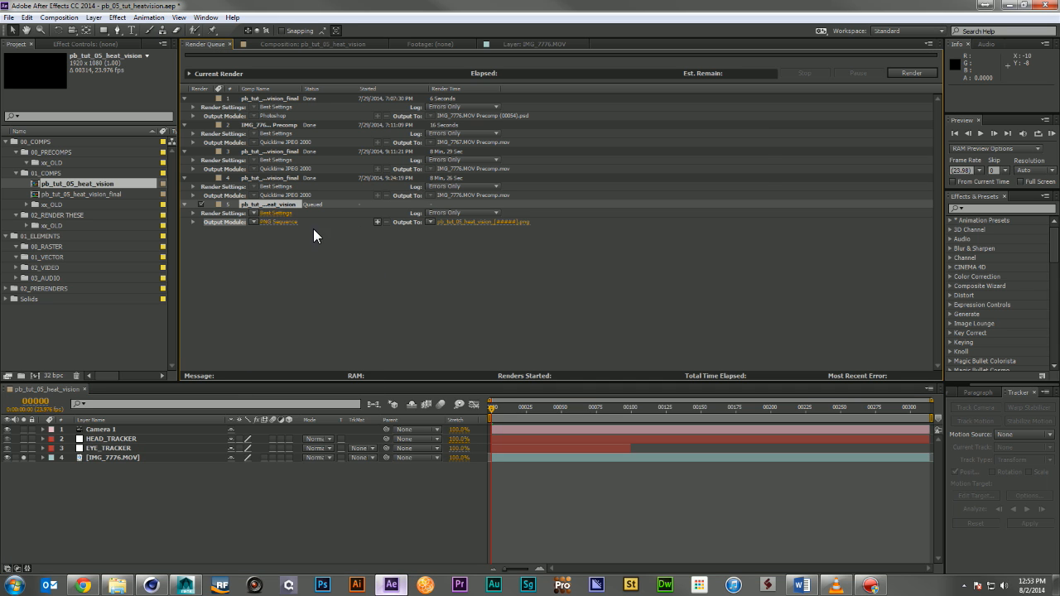
Change the output file name to pb_tut_05_heat_vision.[#####].png, with a period before the frame number
click(459, 222)
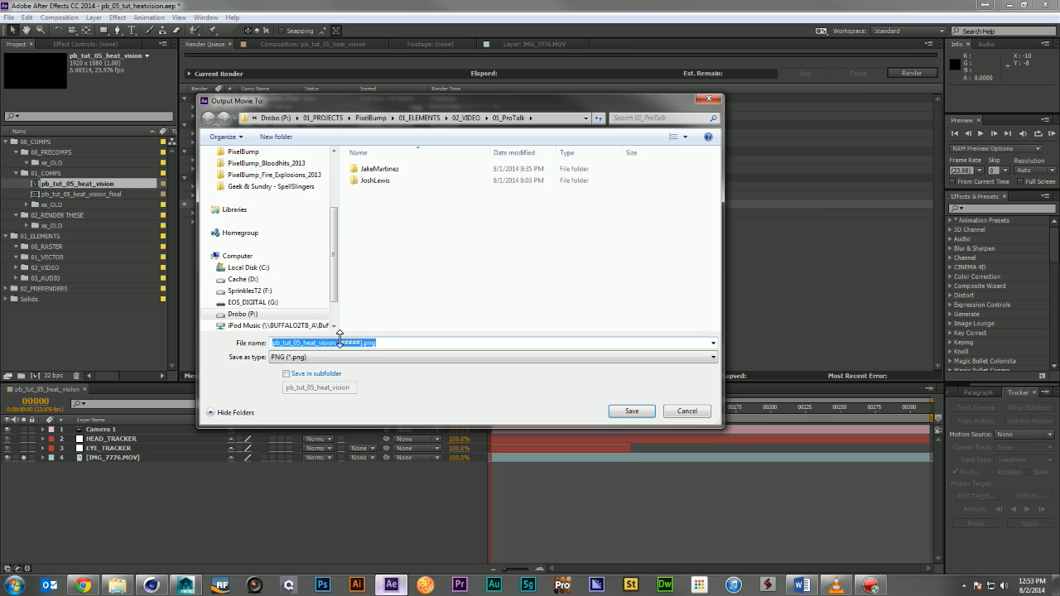
click(337, 343)
key(BackSpace)
text(.)
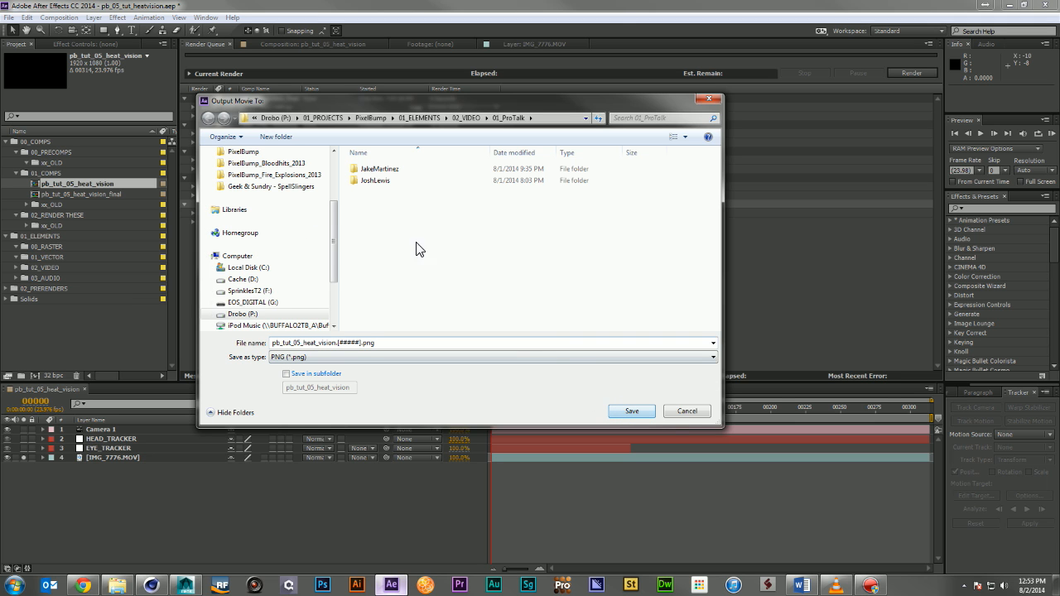
Browse the output location to the sourceimages folder of the Superman_Maya project in PixelBump's 00_PROJECTS\00_3D
scroll(325, 197, up, 3)
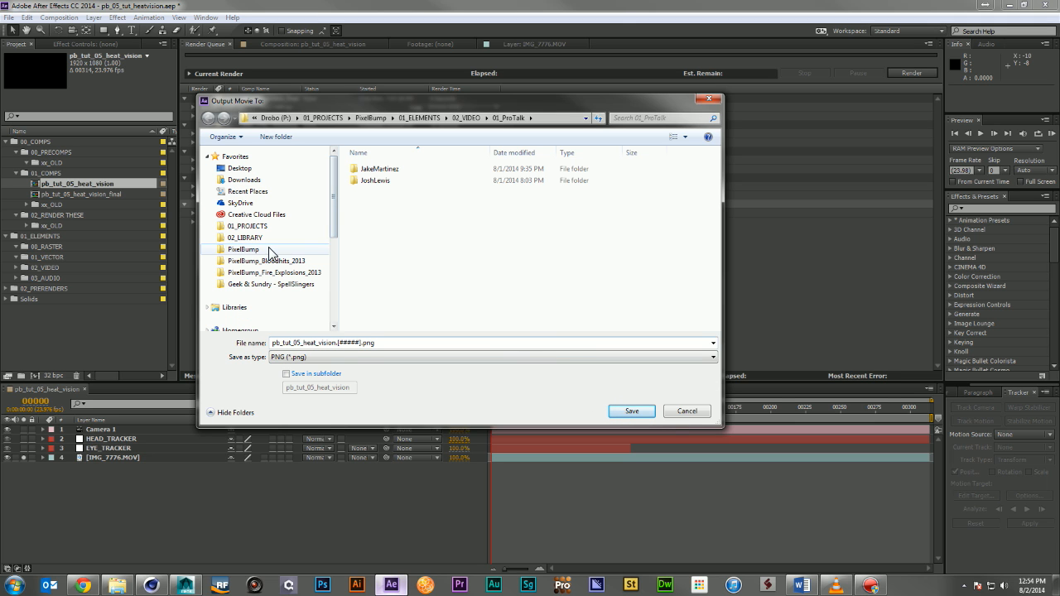
click(244, 249)
double_click(377, 169)
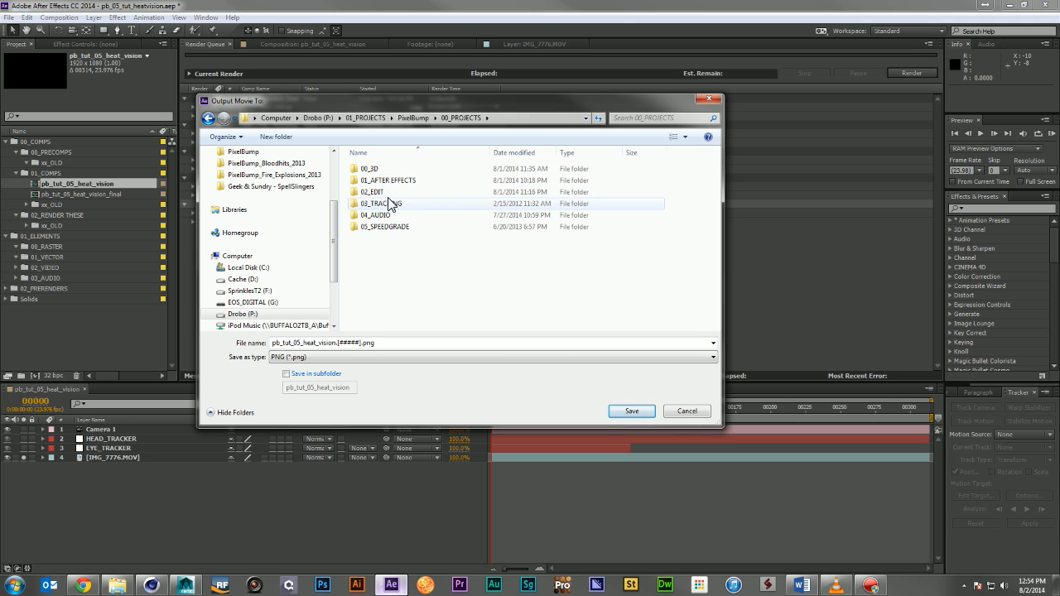
double_click(389, 181)
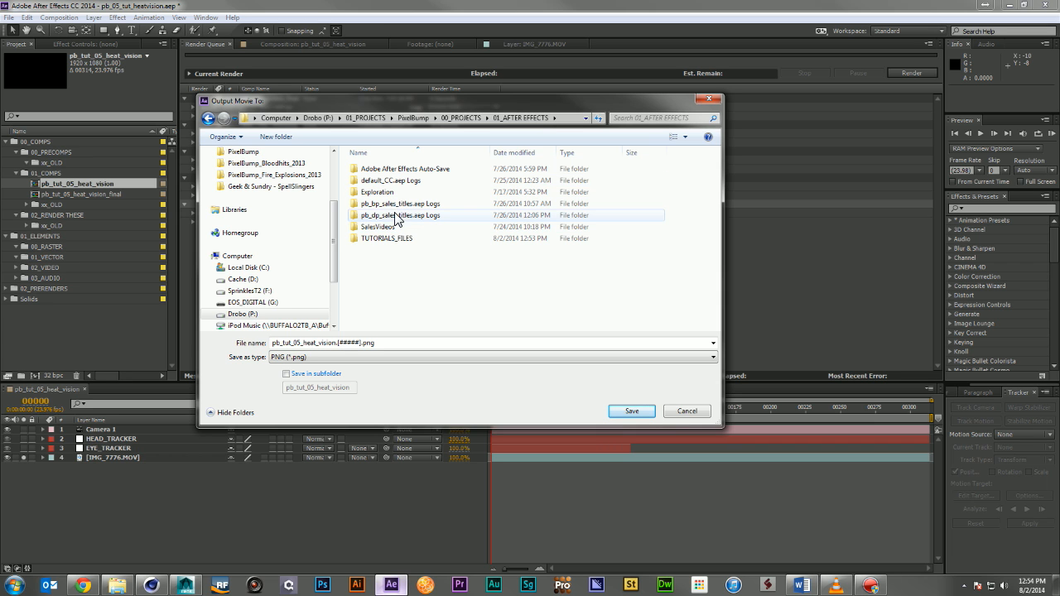
click(460, 118)
double_click(389, 169)
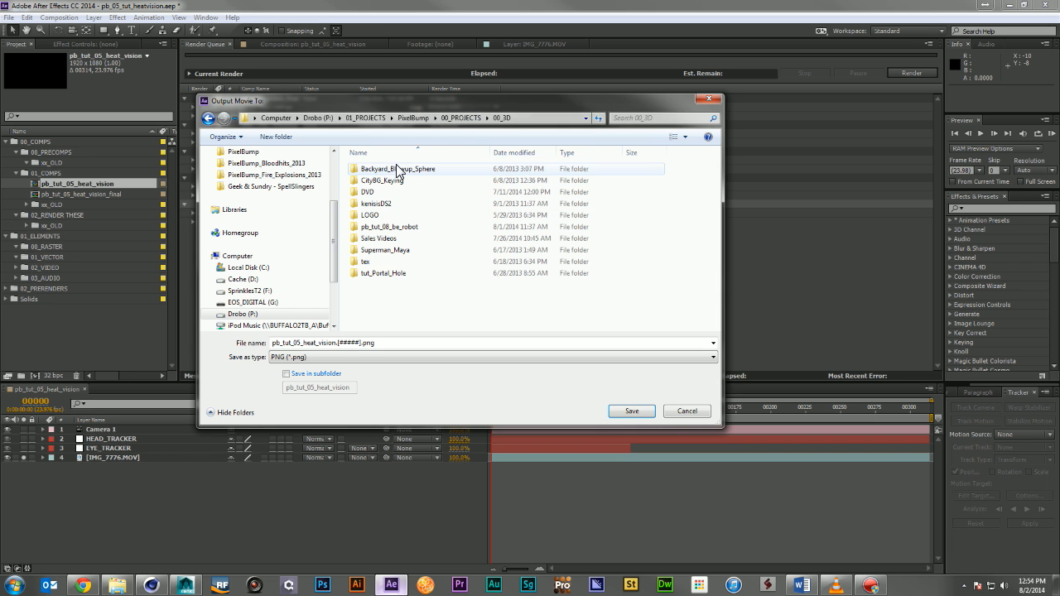
double_click(396, 251)
double_click(404, 226)
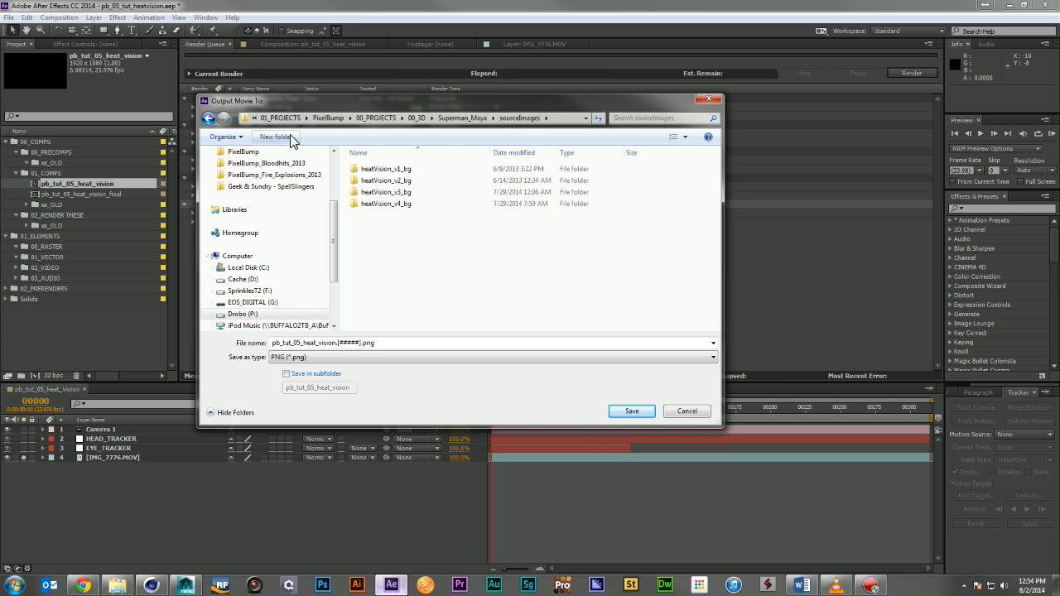
Create a new folder named heatVision_BG_Tutorial inside sourceimages
click(278, 137)
text(heatVis)
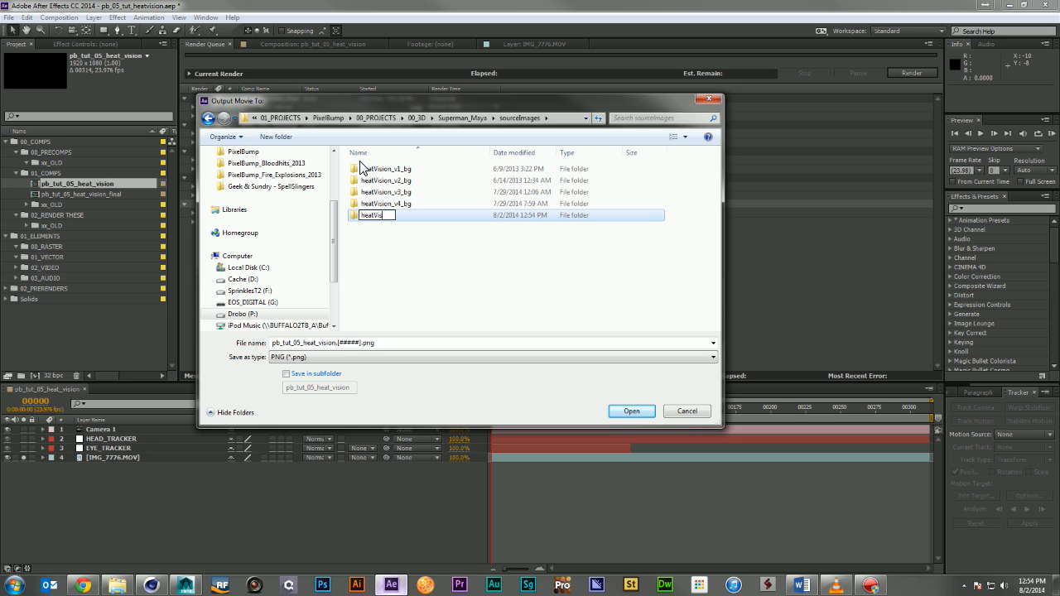
text(ion_BG_Tutorial)
key(Return)
Set the heatVision_BG_Tutorial folder as the output destination and render the PNG sequence
click(410, 179)
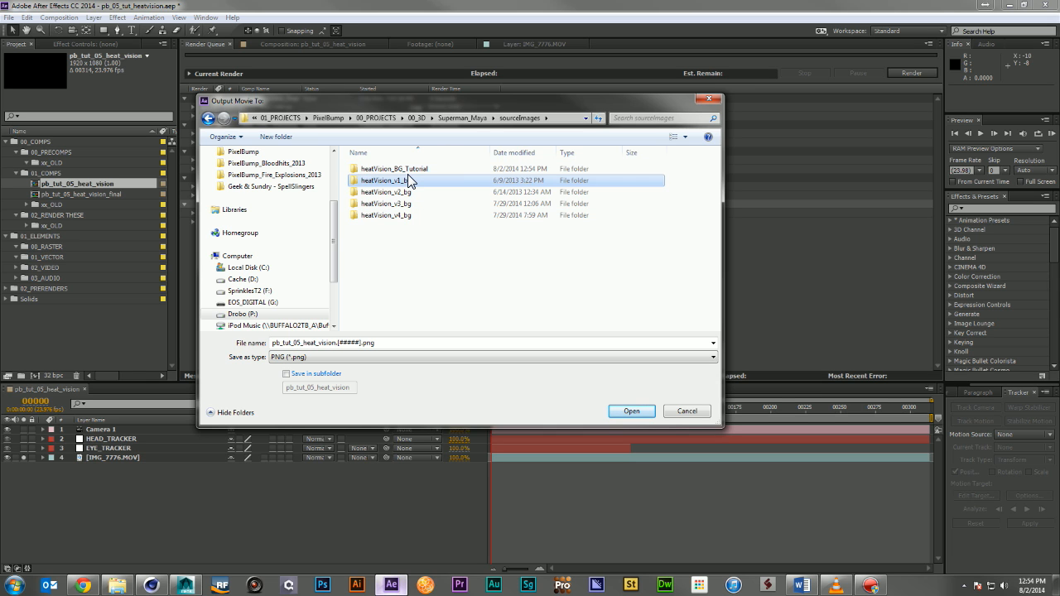
double_click(410, 169)
click(628, 410)
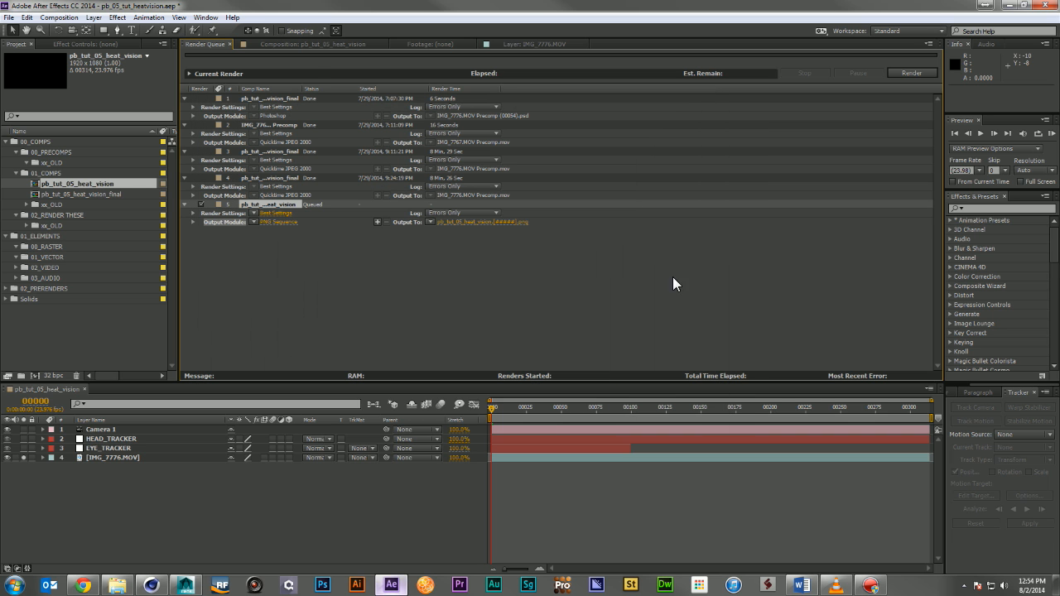
click(902, 73)
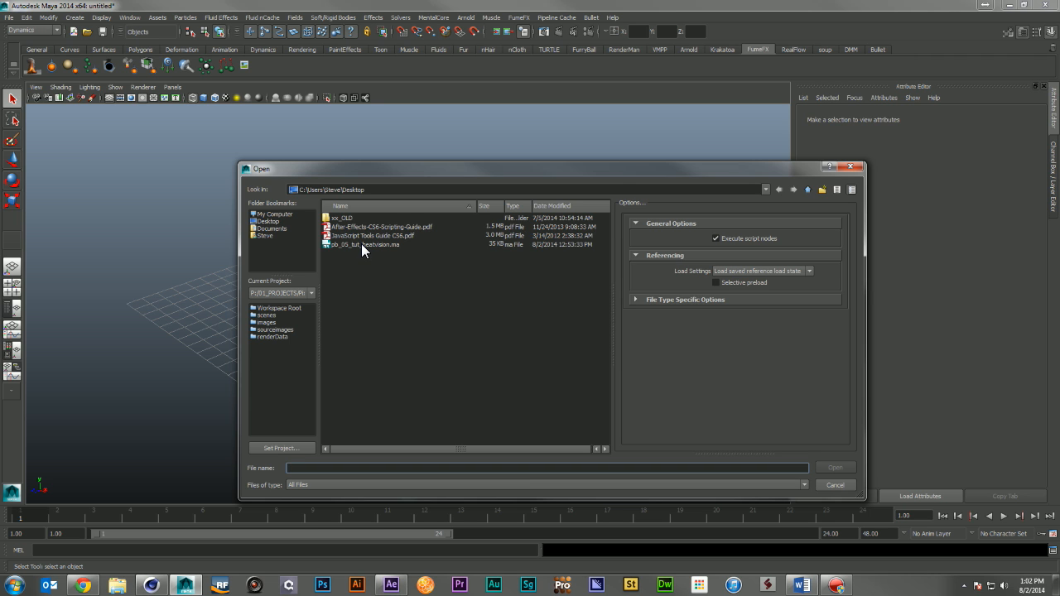
In Maya, open pb_05_tut_heatvision.ma from the desktop and save it as pb_05_tut_heatvision_tutorial.mb in the project's scenes folder
click(361, 245)
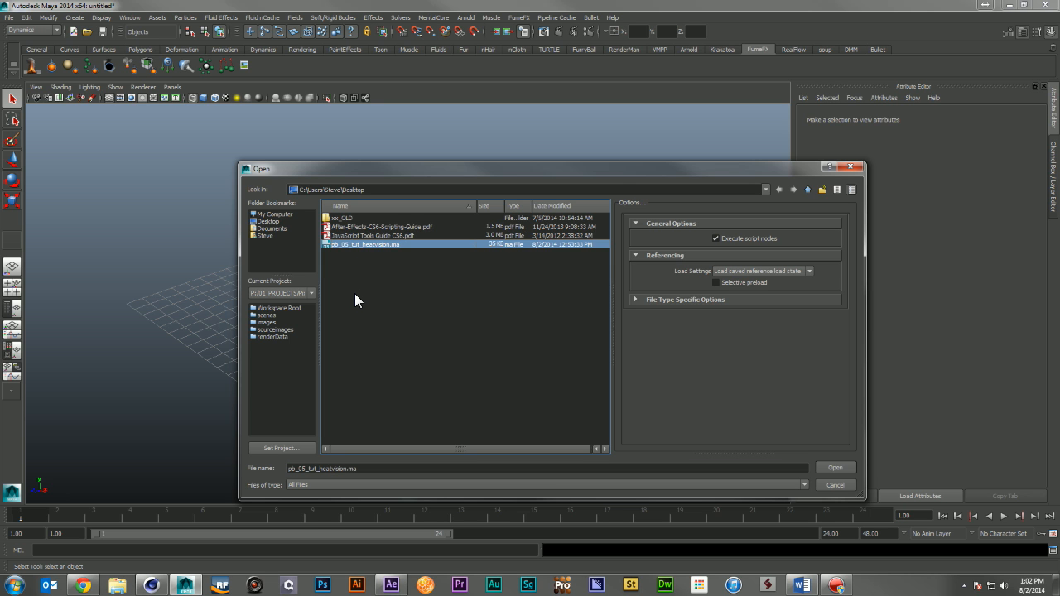
double_click(354, 244)
key(ctrl+shift+s)
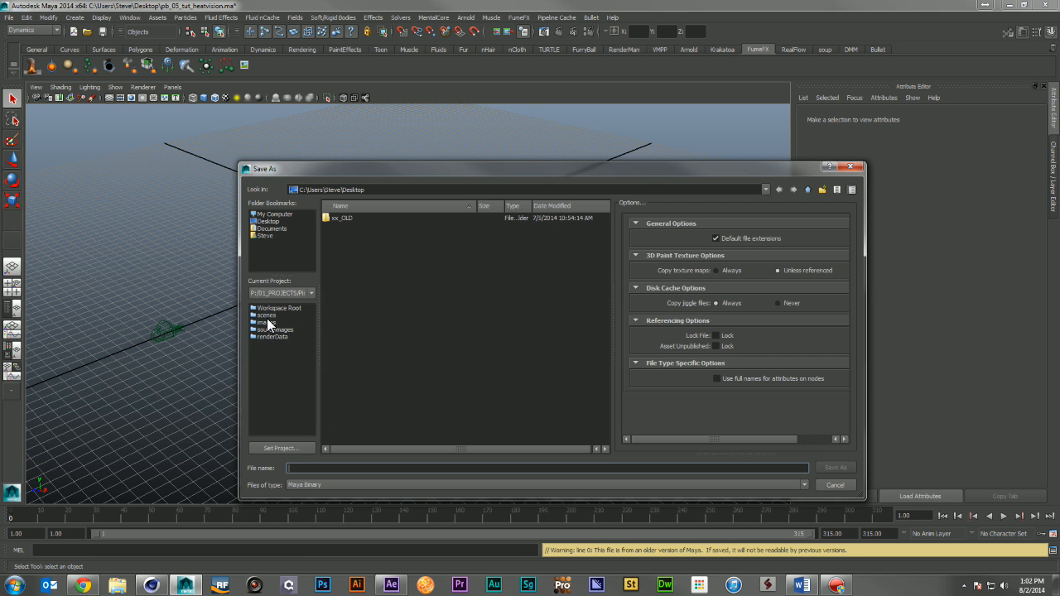
click(267, 315)
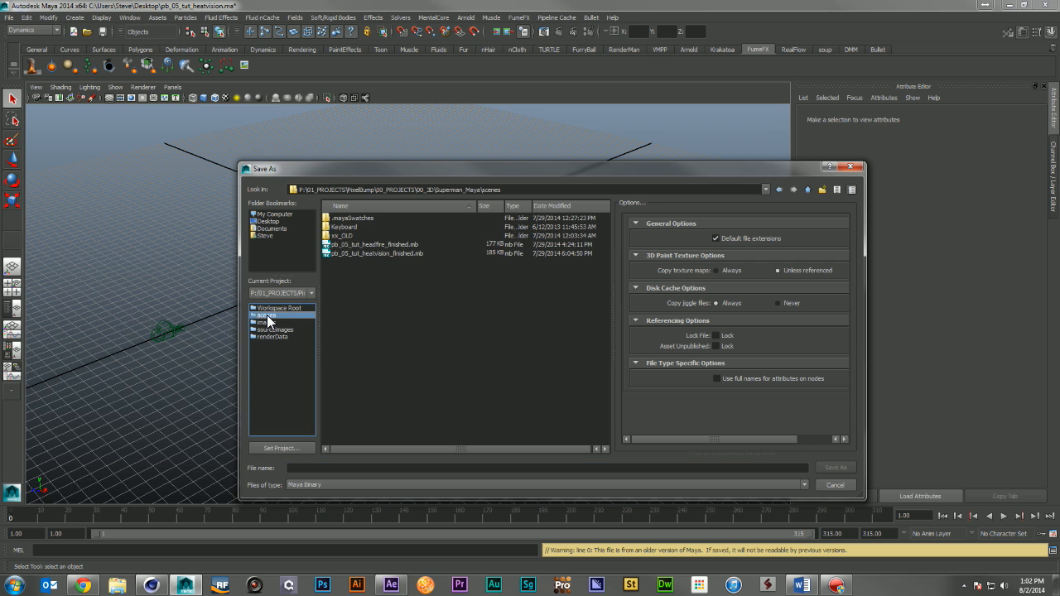
click(385, 250)
drag(349, 472, 356, 471)
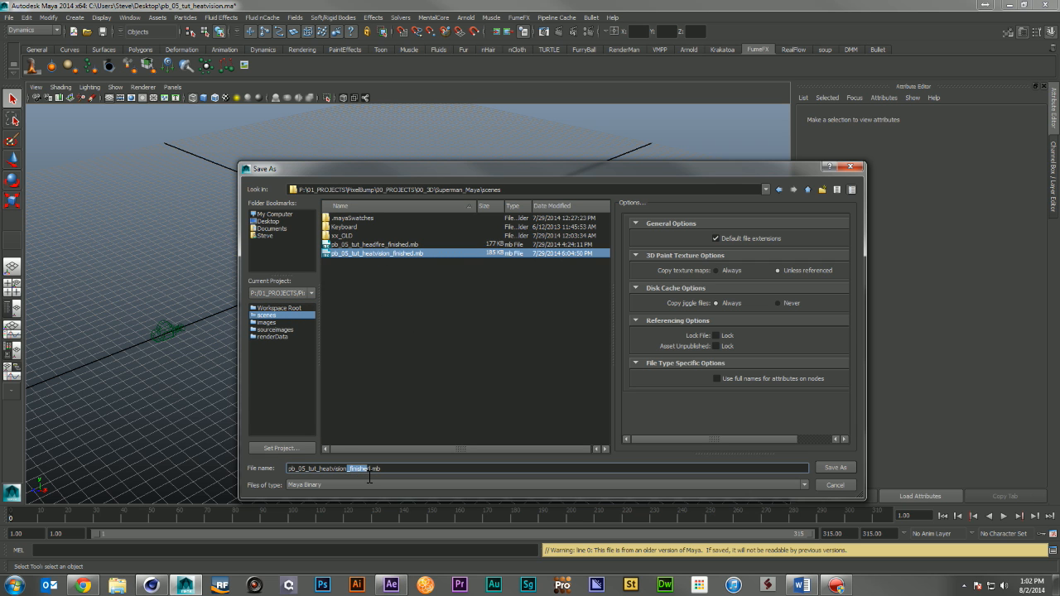
key(BackSpace)
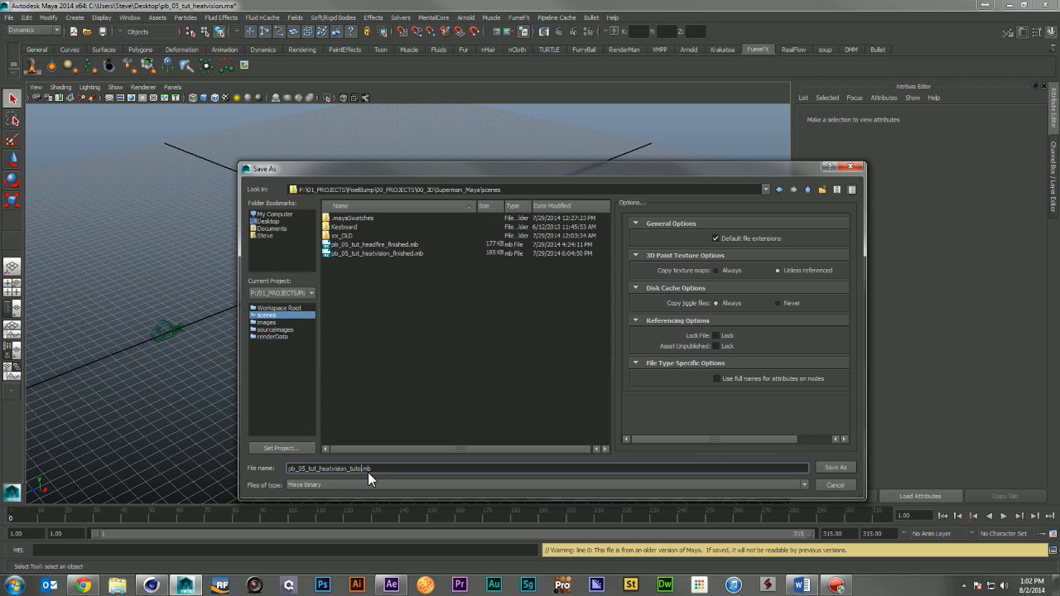
key(Return)
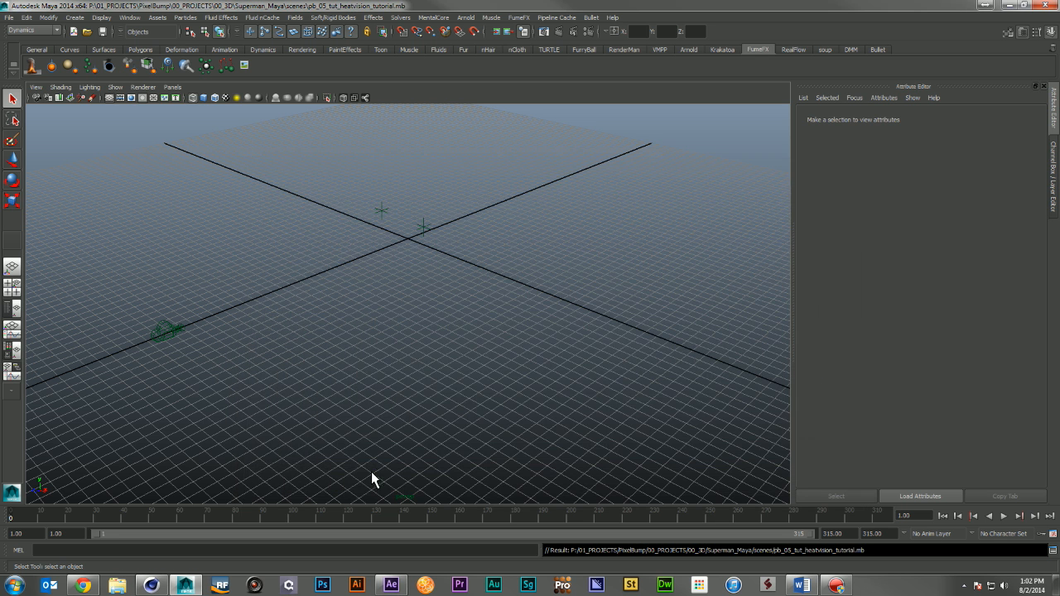
Switch to the four-view layout and bring the imported camera and tracker locators into view in the orthographic views
alt+drag(396, 332, 328, 331)
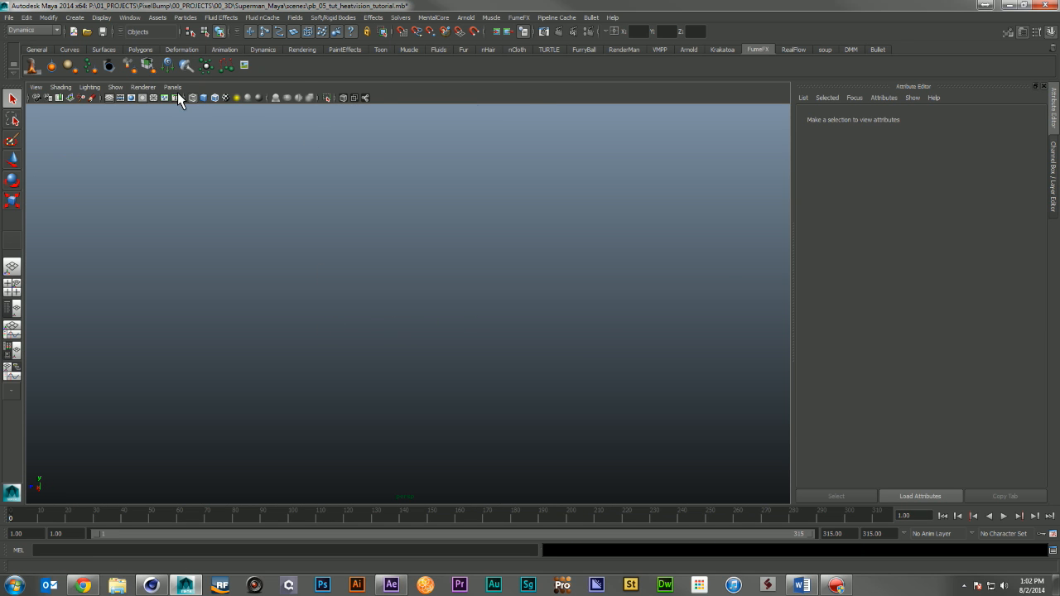
key(space)
key(super)
alt+right_drag(676, 389, 399, 371)
alt+right_drag(738, 388, 506, 385)
alt+right_drag(257, 375, 162, 374)
alt+click(236, 424)
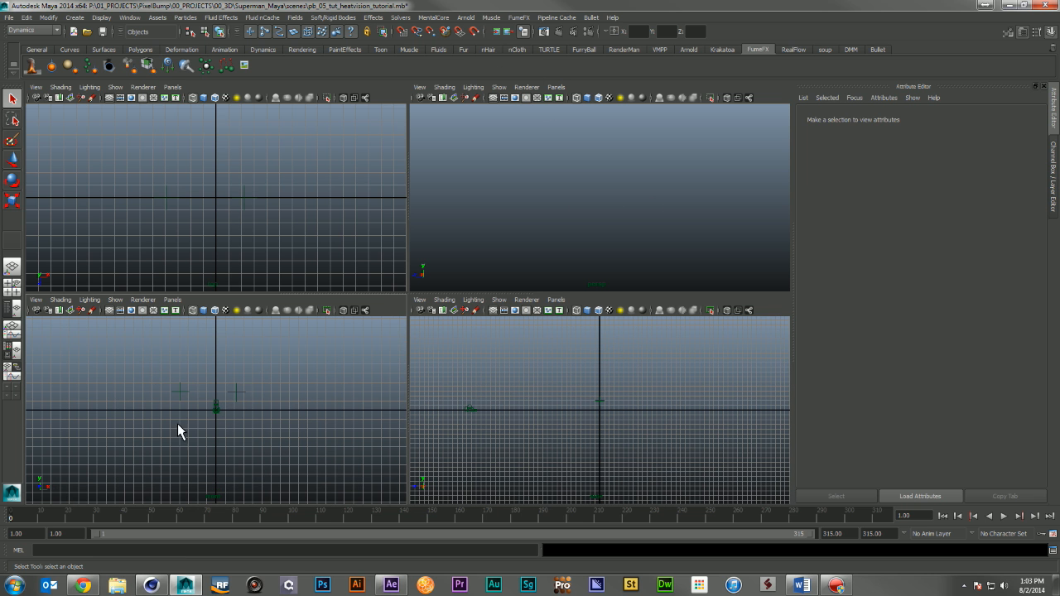
Select the imported camera and locators, open the Outliner, and place it at the side of the viewports
click(215, 407)
click(130, 18)
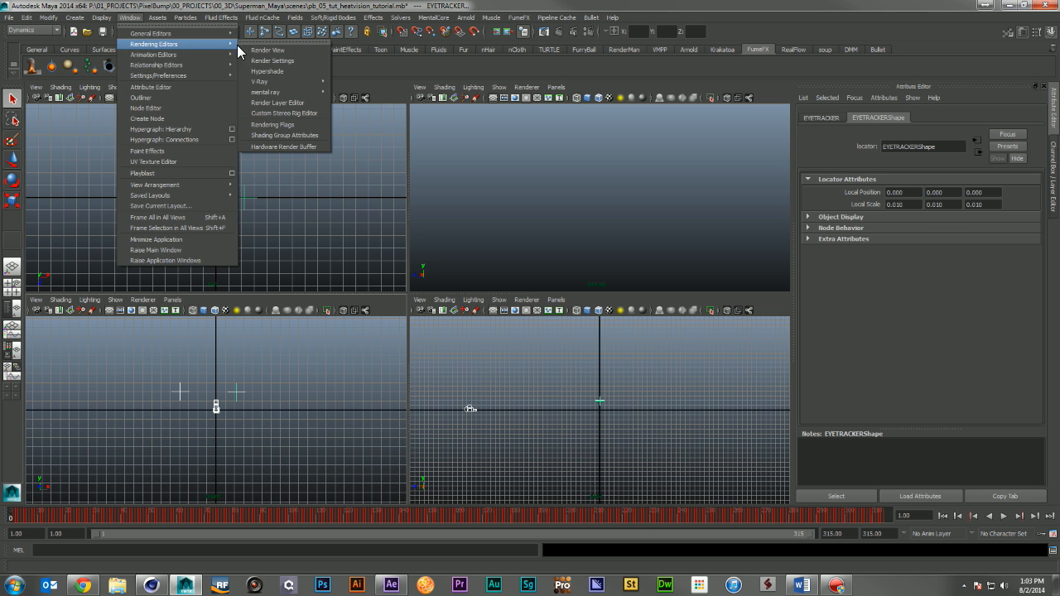
click(193, 98)
drag(553, 164, 79, 121)
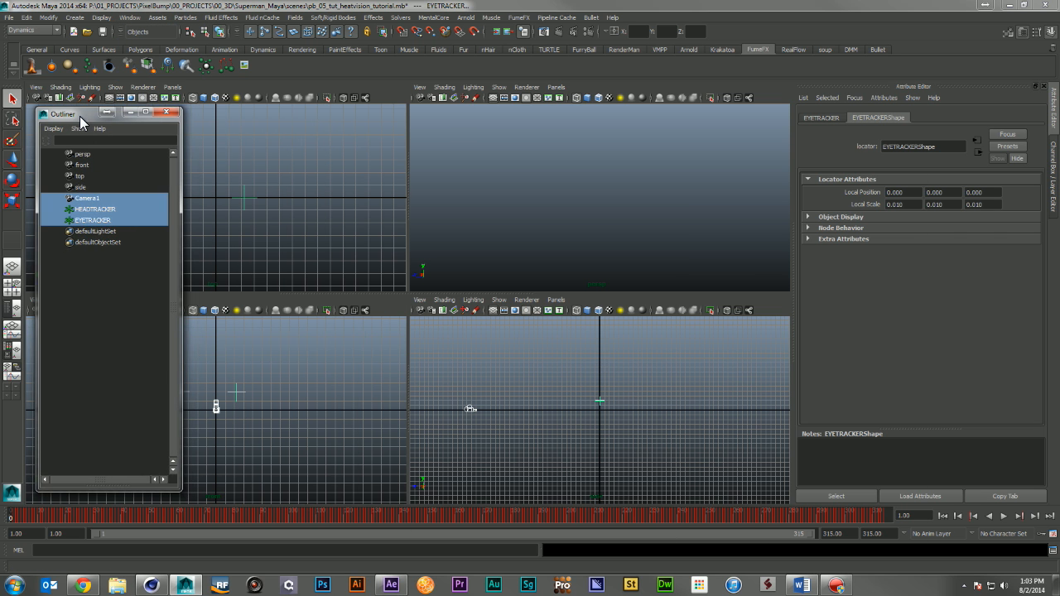
click(88, 309)
click(93, 188)
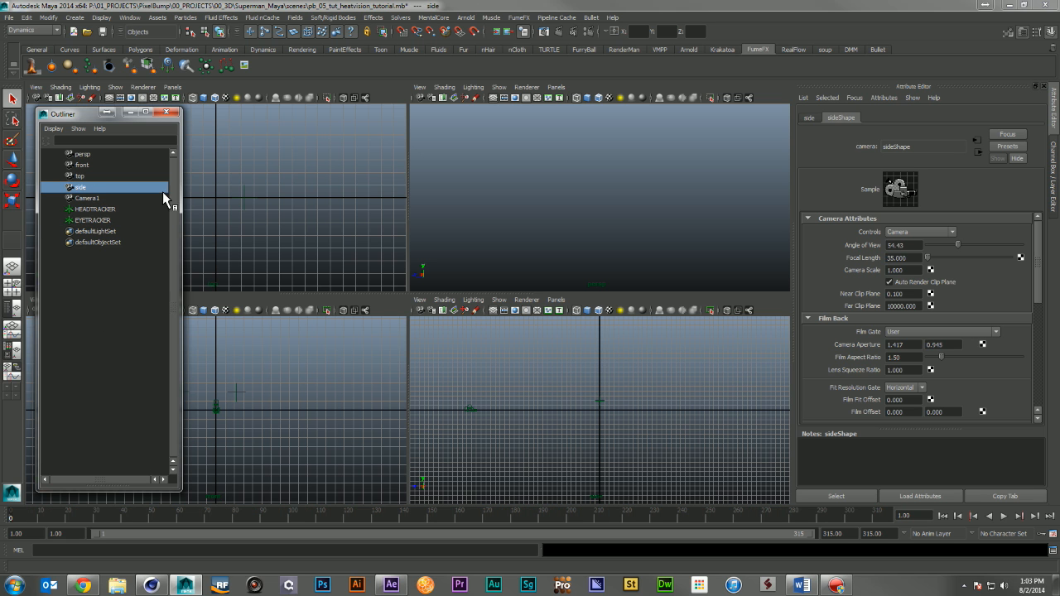
Set the perspective viewport to look through Camera1
click(556, 87)
mouse_move(605, 99)
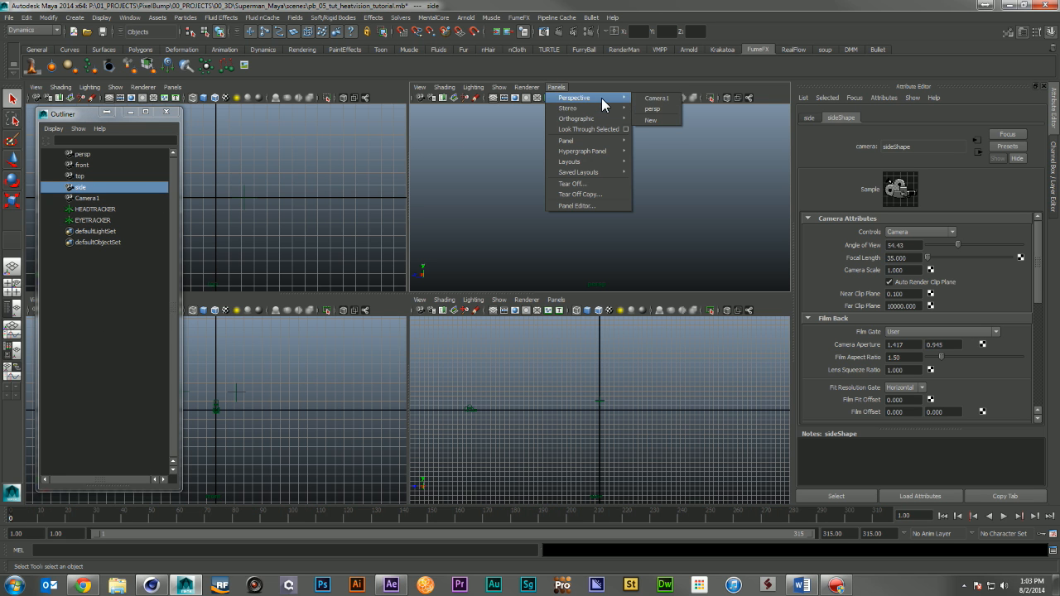
click(657, 99)
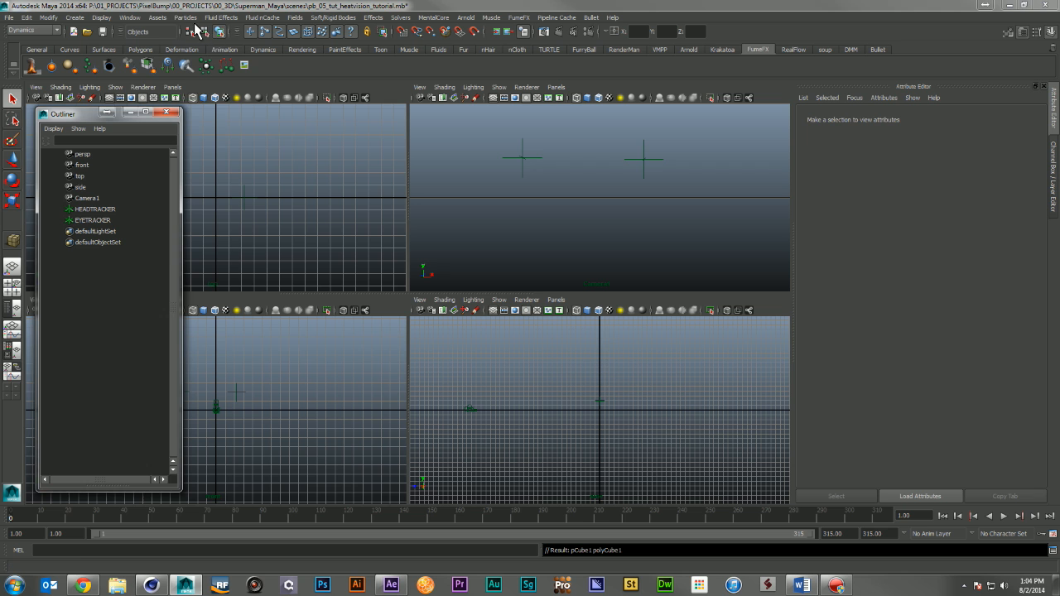
Check the scene's linear working units in the Settings preferences and close them without saving
click(130, 18)
mouse_move(178, 76)
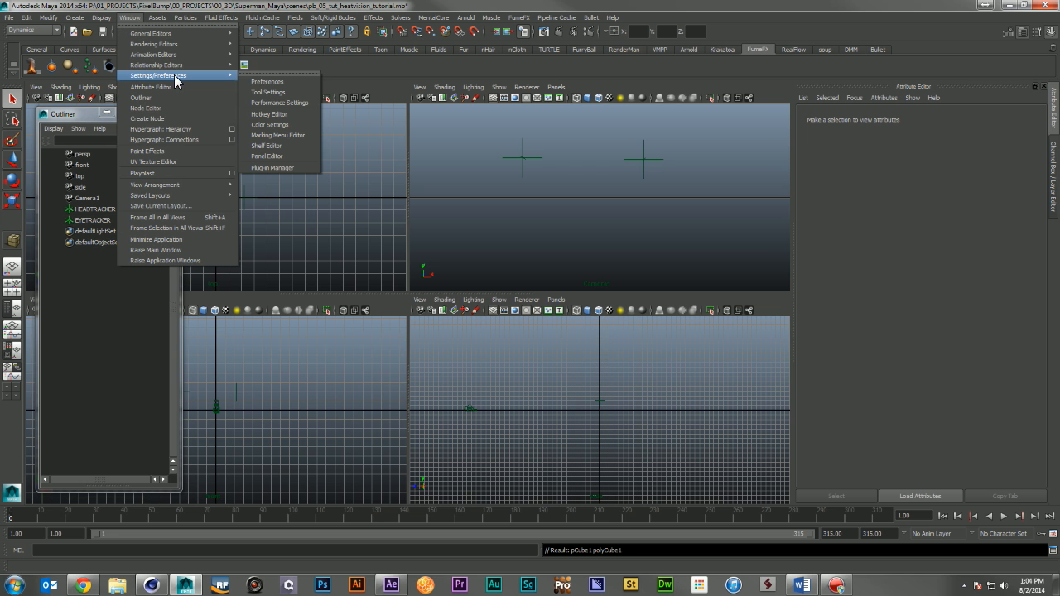
click(295, 82)
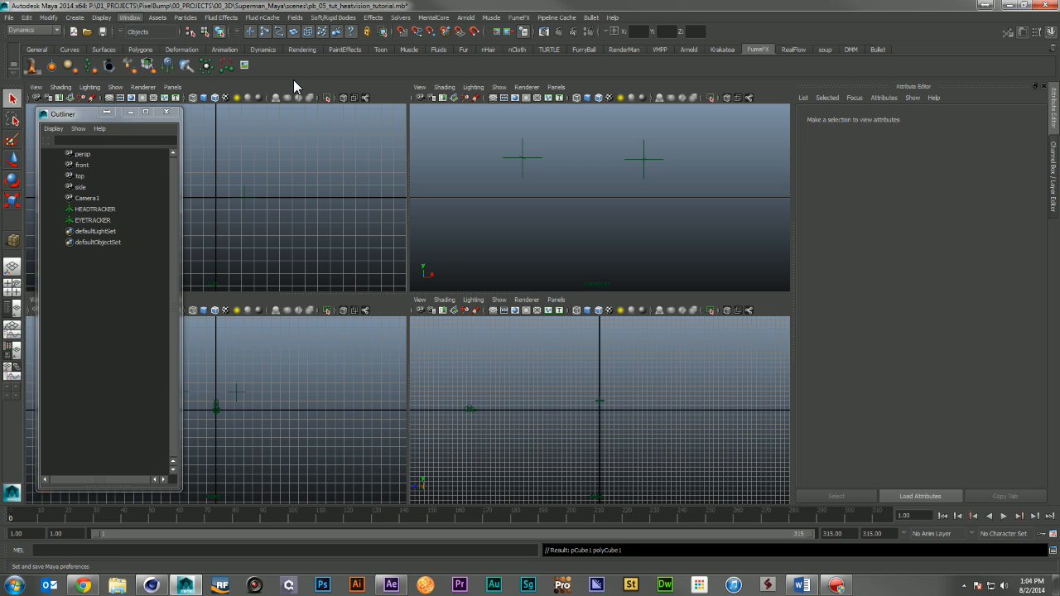
click(424, 258)
click(590, 223)
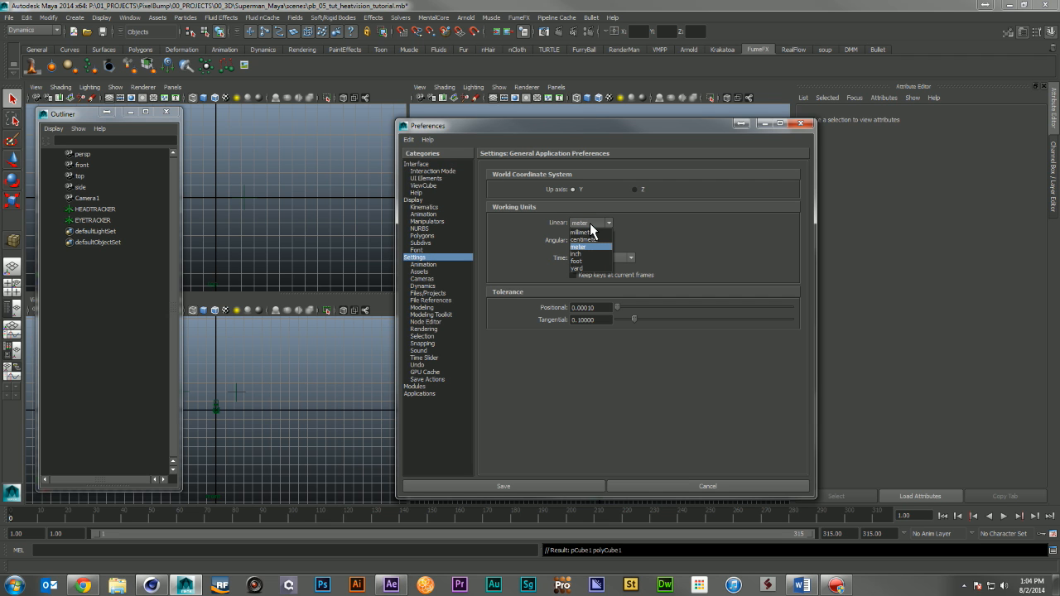
click(652, 298)
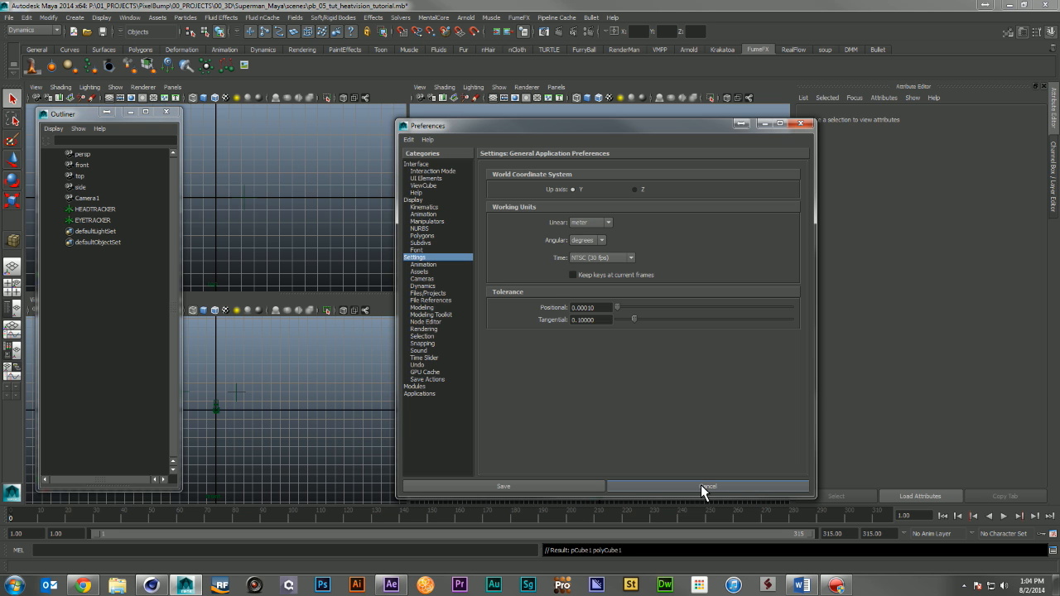
click(701, 486)
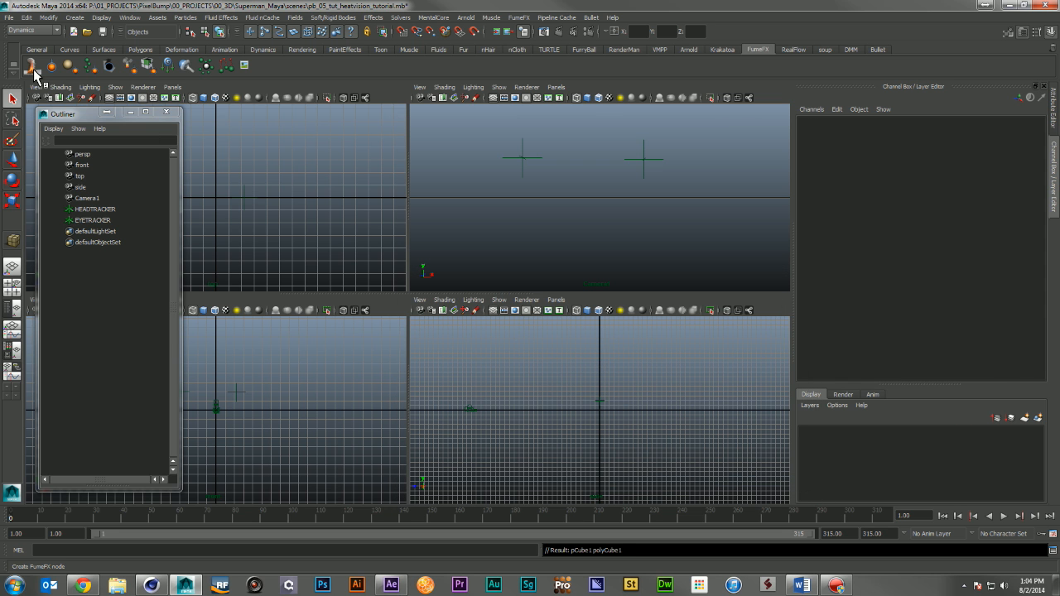
Create a FumeFX container at the scene origin and delete it
click(32, 66)
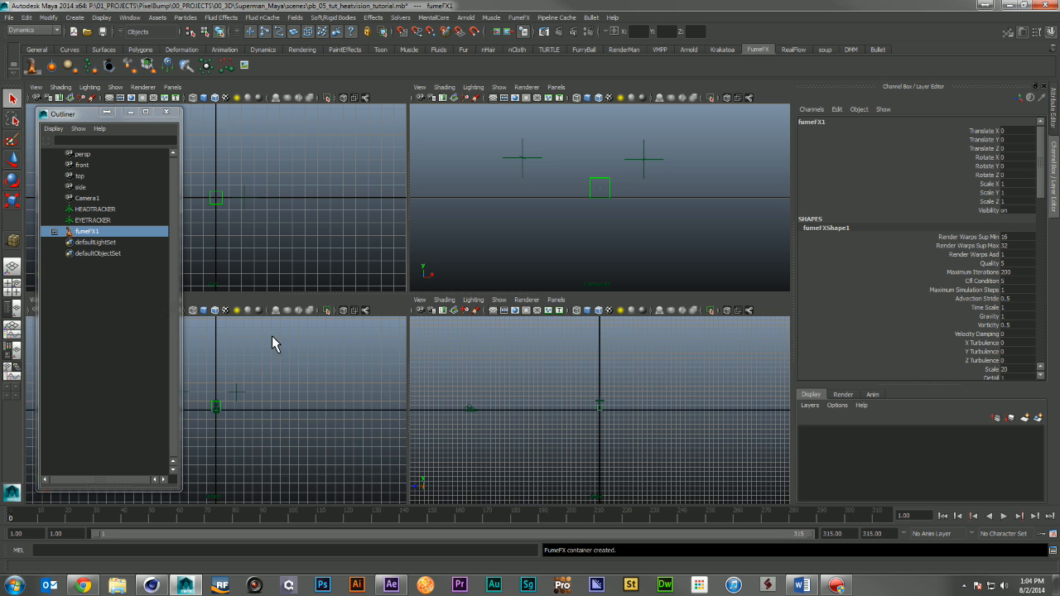
click(127, 232)
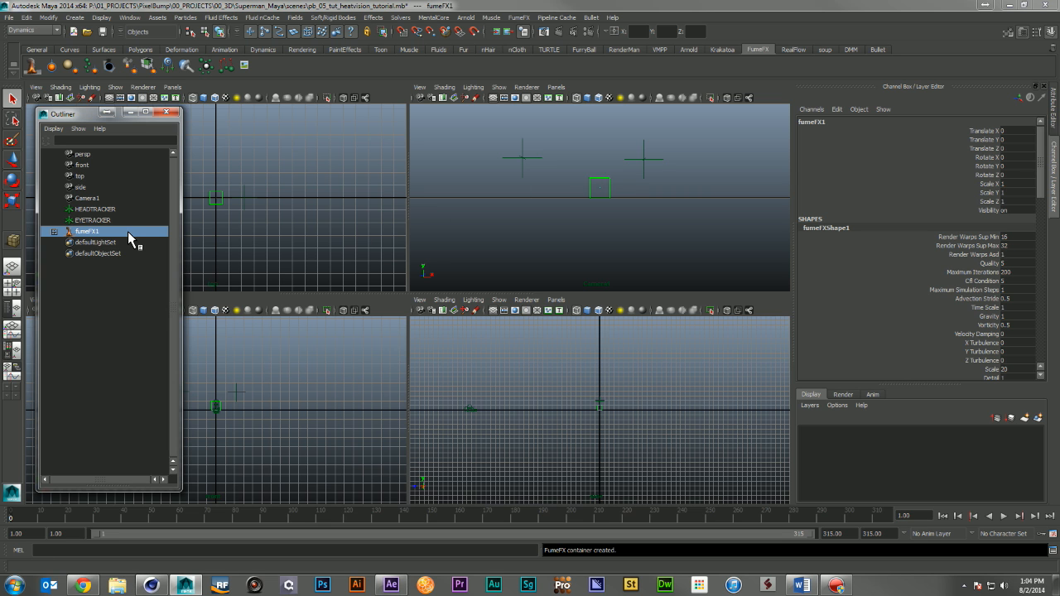
key(Delete)
Set the linear working units to centimeter in the Settings preferences and create a new FumeFX container
click(129, 17)
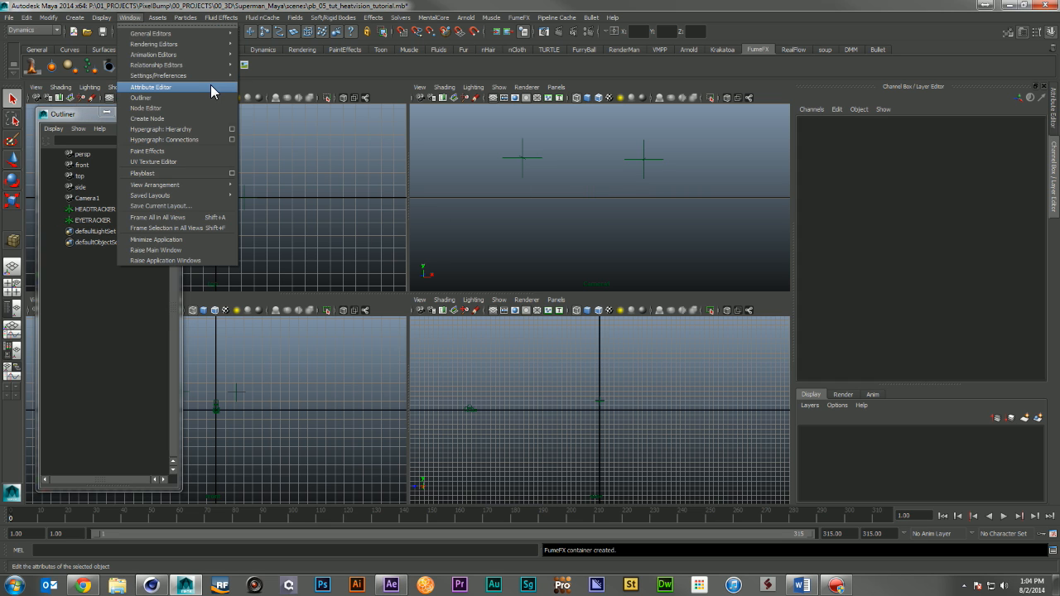
mouse_move(214, 75)
click(257, 75)
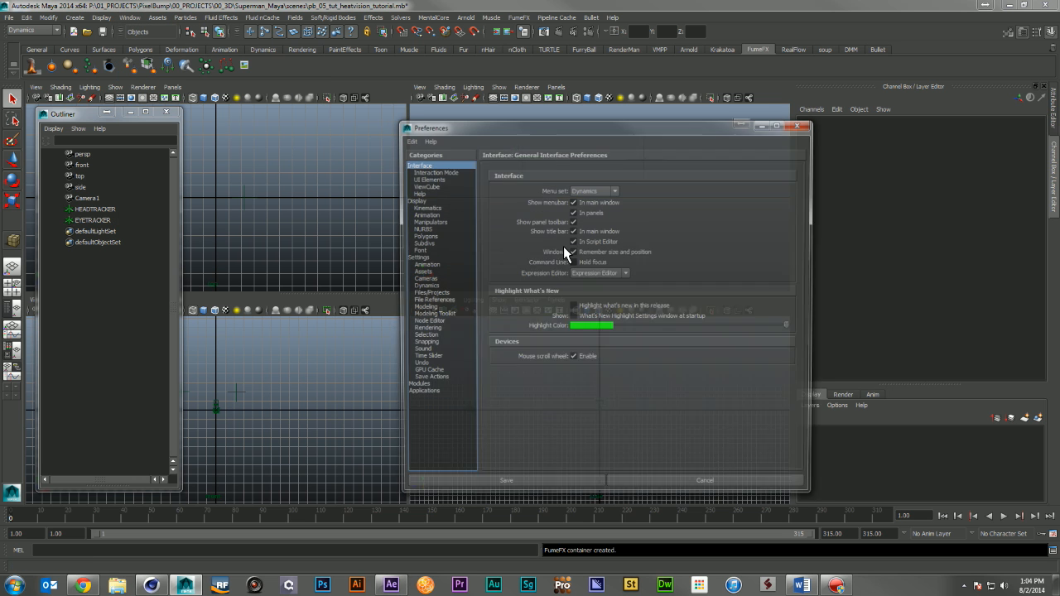
click(415, 258)
click(595, 223)
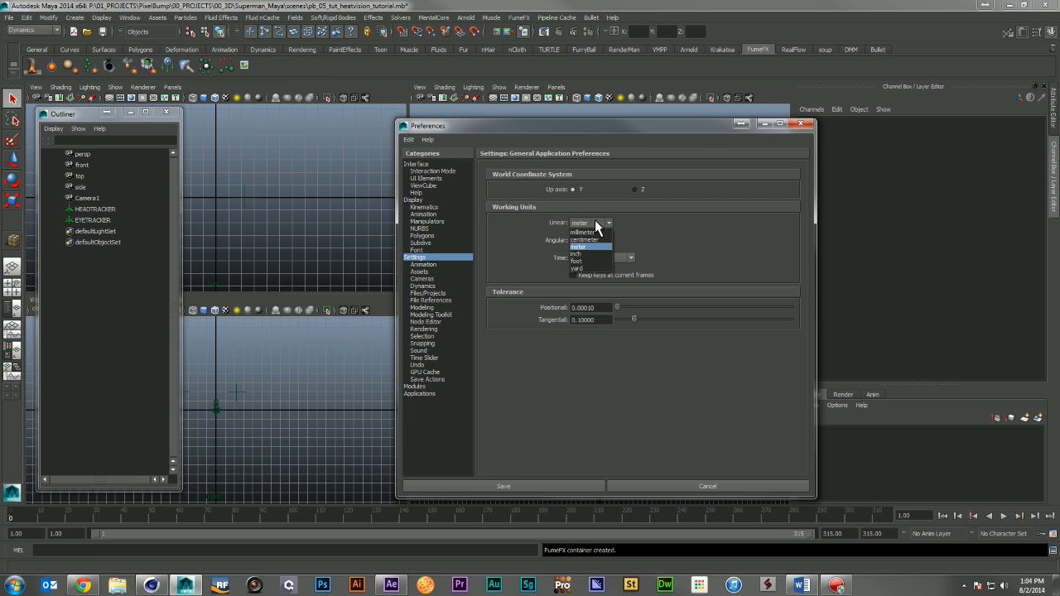
click(591, 240)
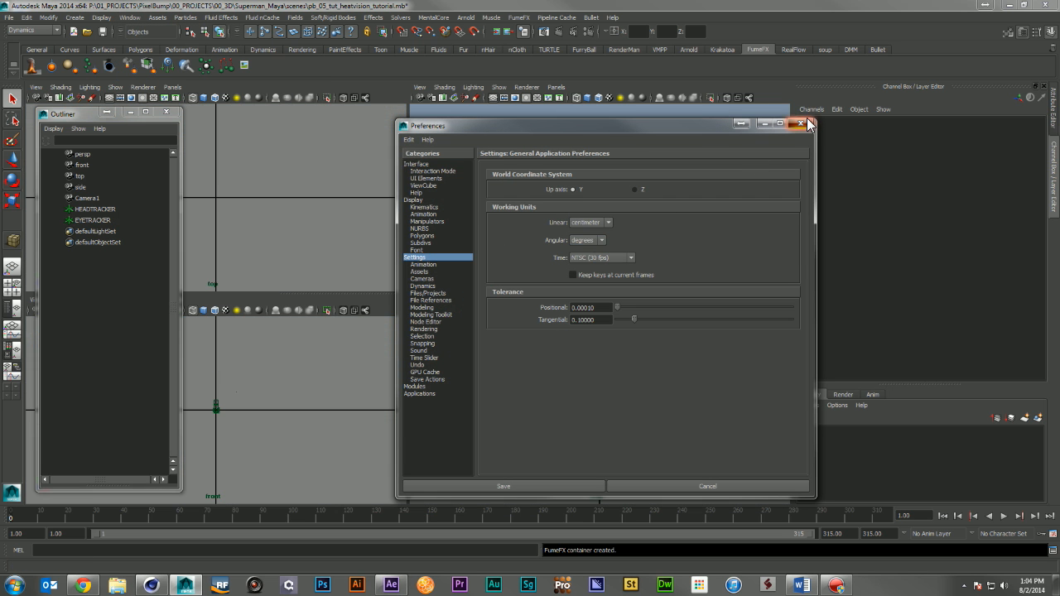
click(800, 123)
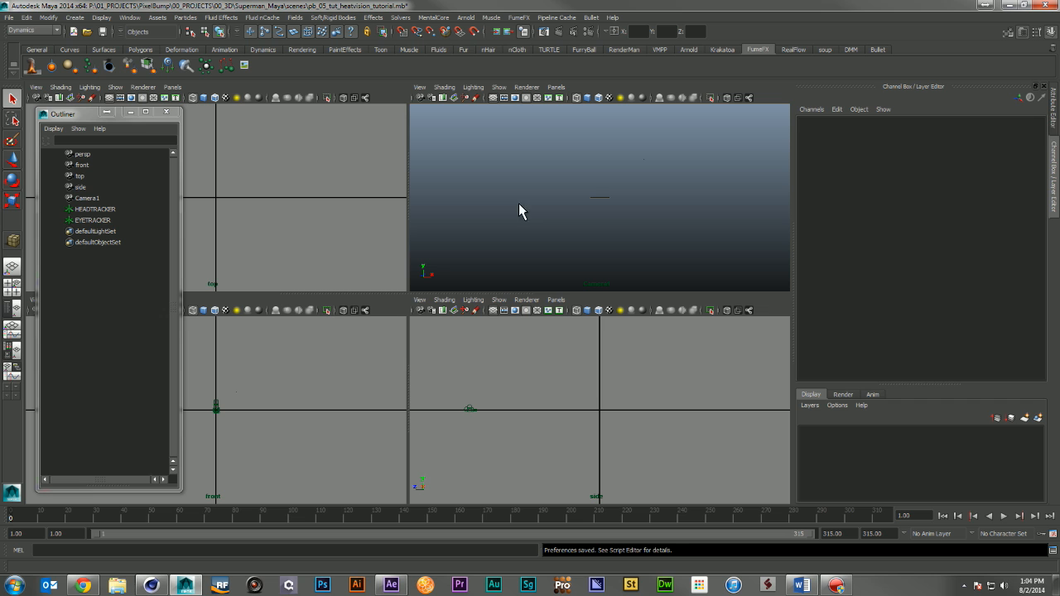
click(31, 66)
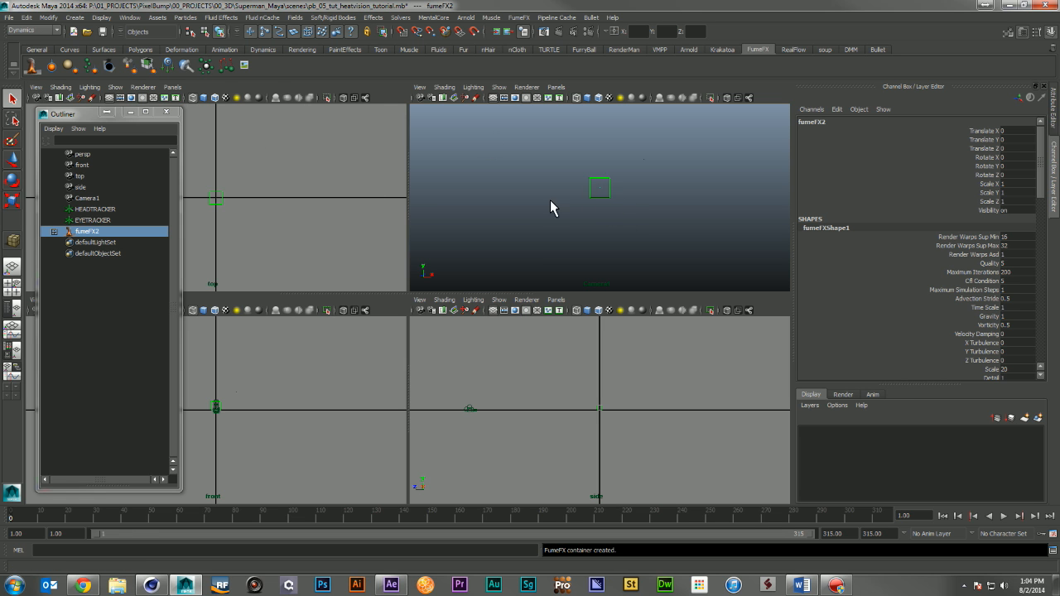
Group Camera1, HEADTRACKER and EYETRACKER together and name the group SCALE
click(88, 198)
shift+click(104, 221)
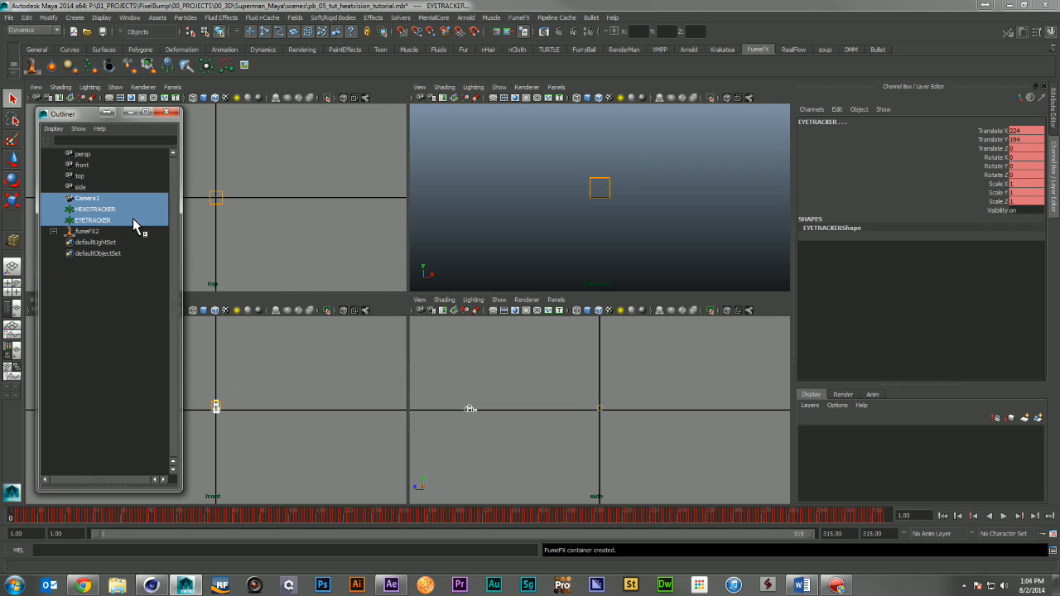
key(ctrl+g)
double_click(159, 212)
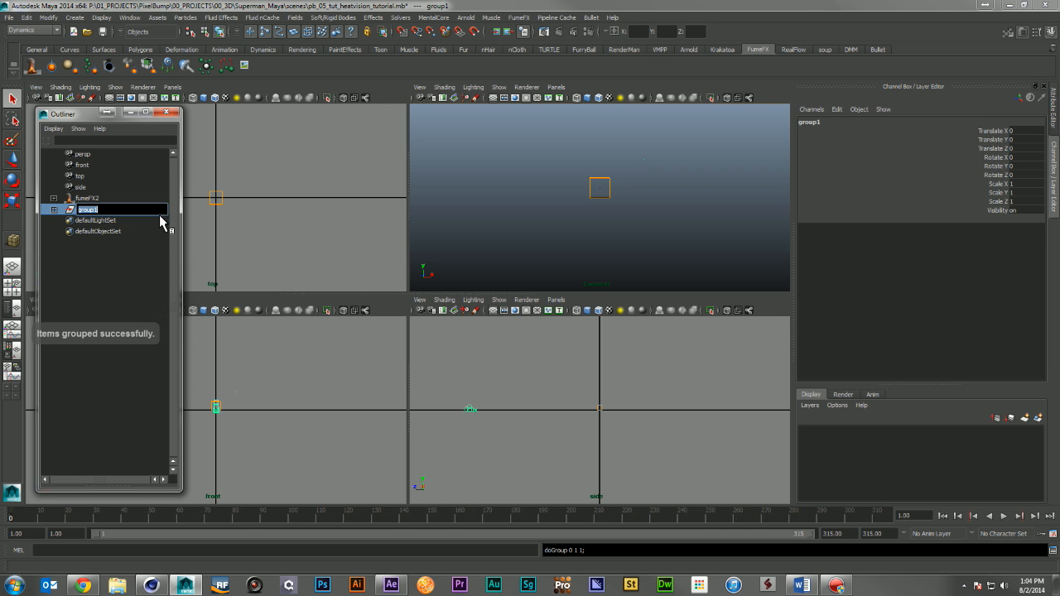
text(SCALE)
key(Return)
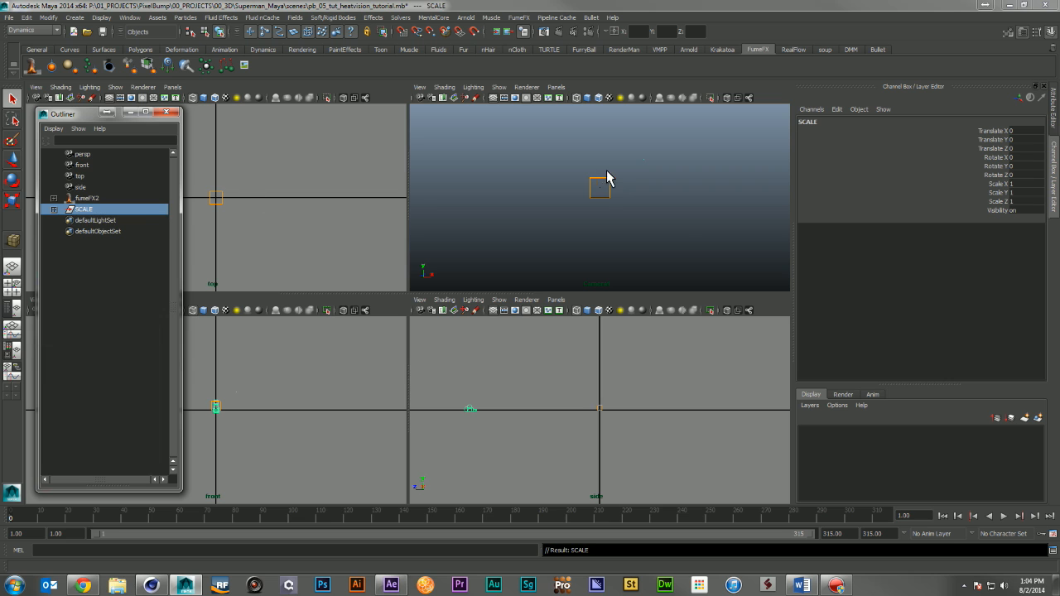
Set the SCALE group's X, Y and Z scale to 0.1
click(1027, 184)
text(.1)
click(1038, 191)
text(.1)
click(1031, 204)
text(.1)
click(1030, 193)
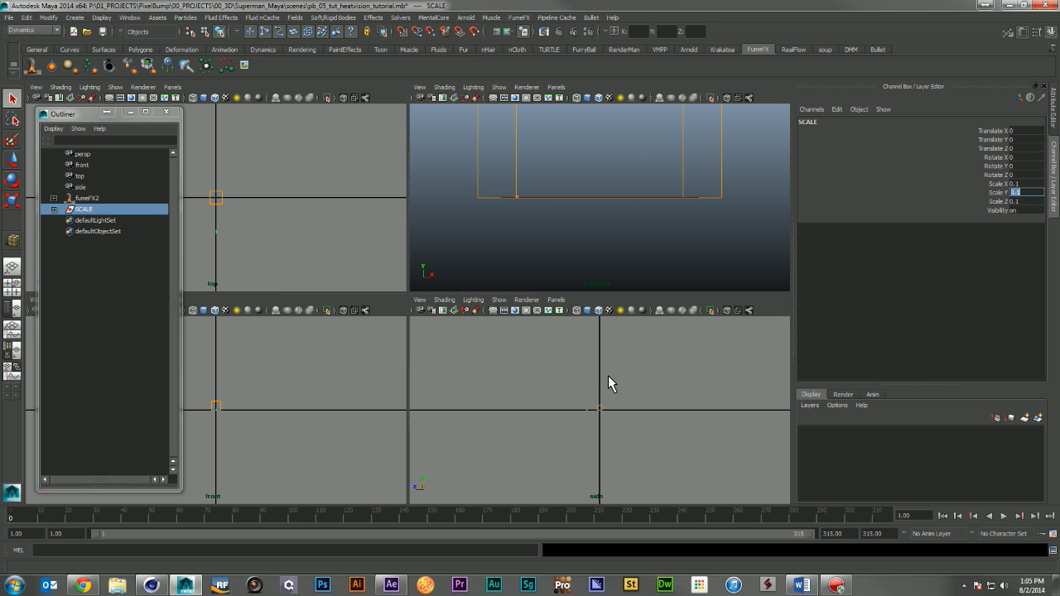
alt+right_drag(592, 431, 928, 438)
alt+right_drag(229, 229, 453, 278)
alt+middle_drag(336, 237, 339, 184)
Break the connections on the Scale X, Y and Z channels of HEADTRACKER and EYETRACKER inside the SCALE group
click(55, 209)
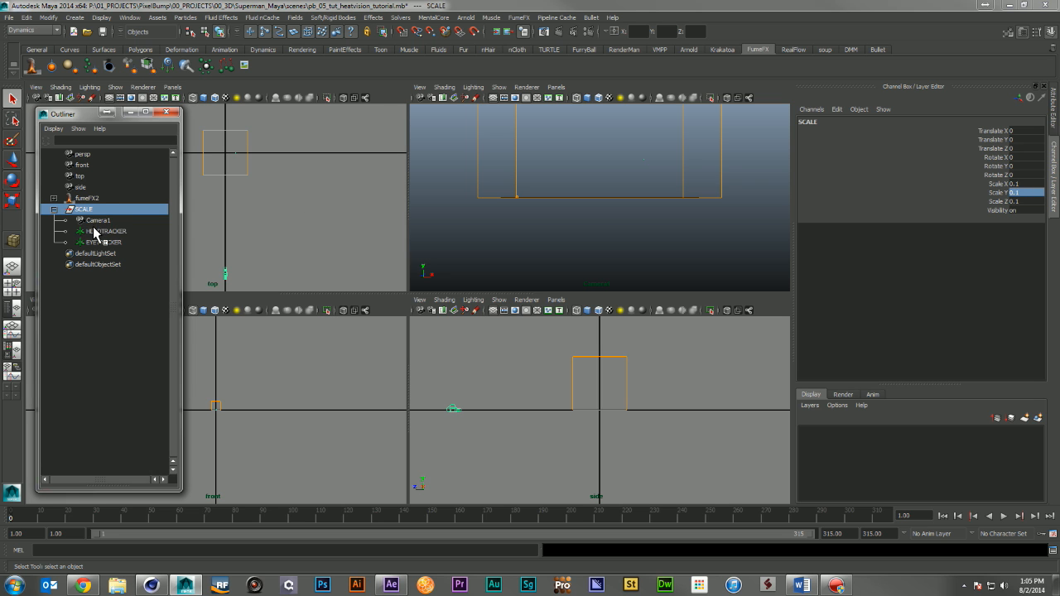
click(104, 231)
shift+click(108, 242)
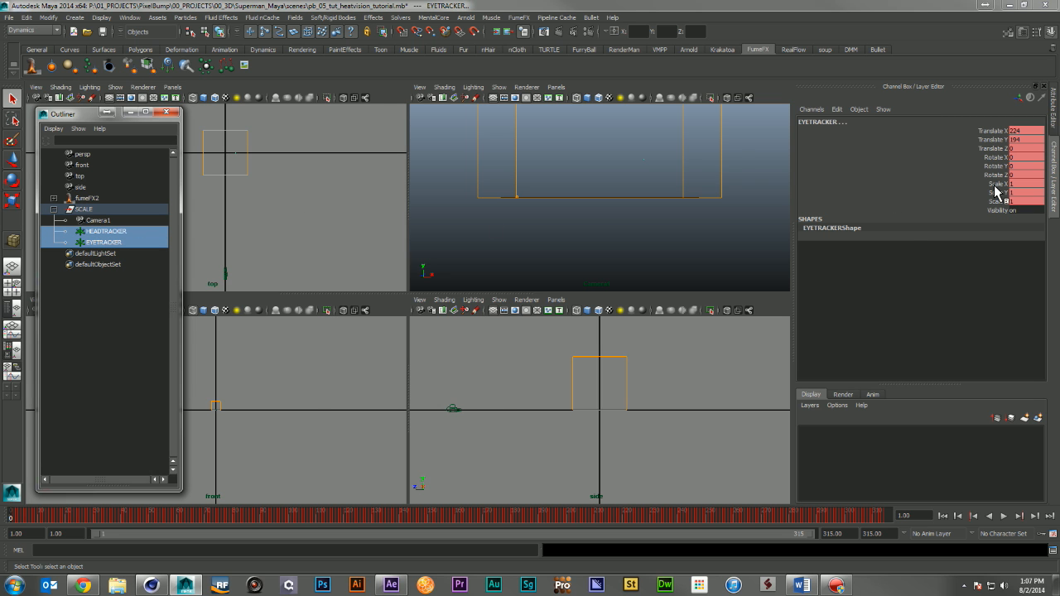
click(995, 186)
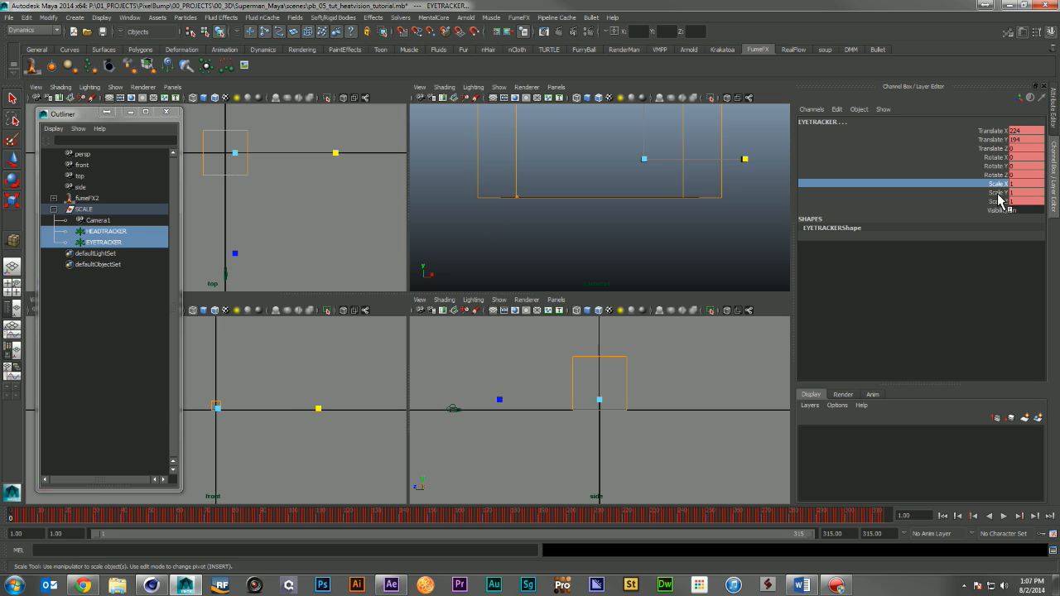
shift+click(1001, 199)
right_click(1001, 198)
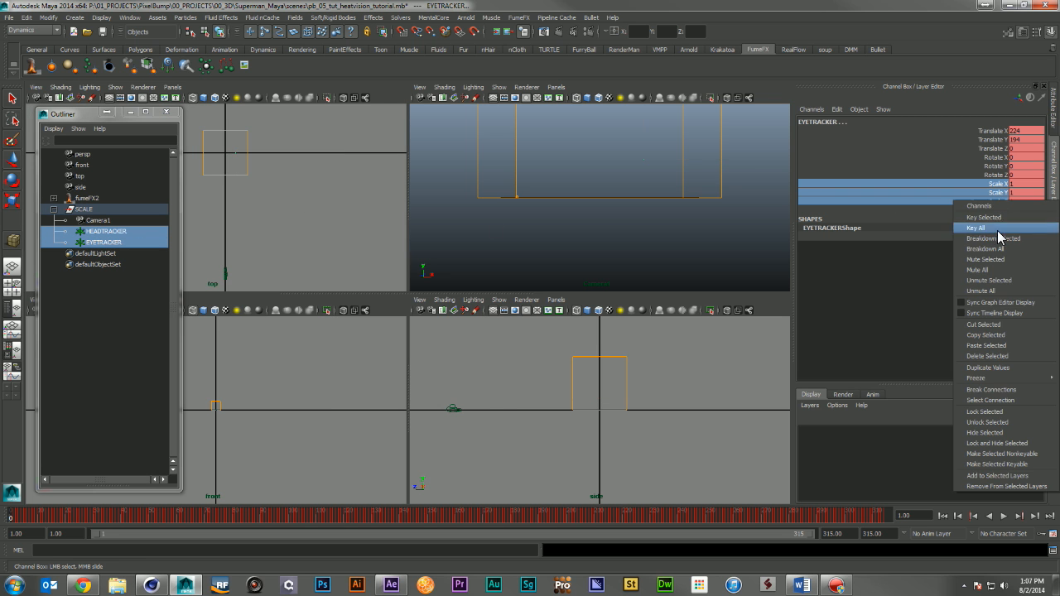
click(1022, 391)
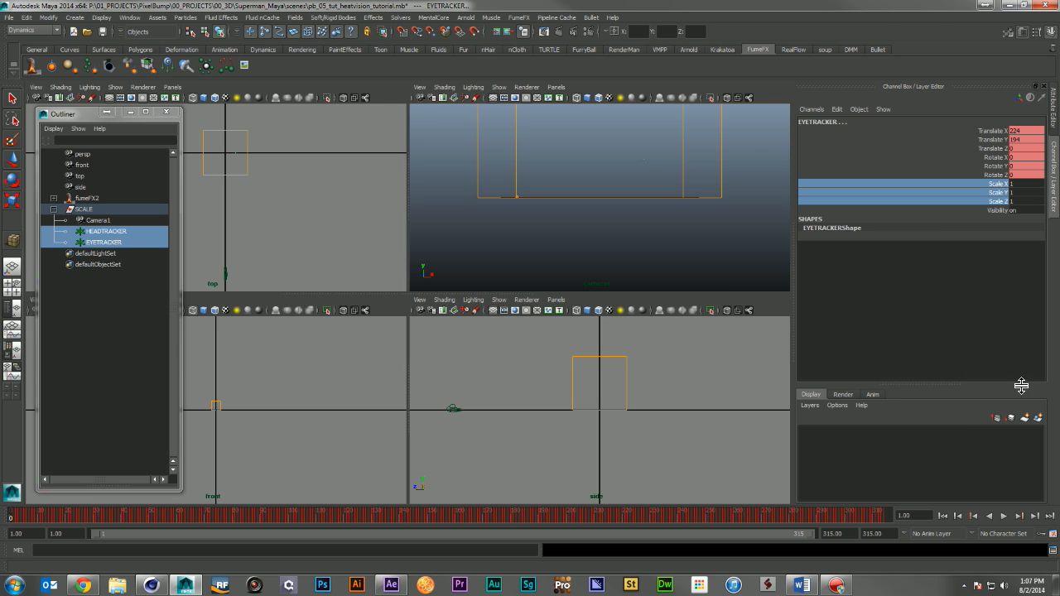
Set the X, Y and Z scale of both tracker locators to 10
click(1026, 184)
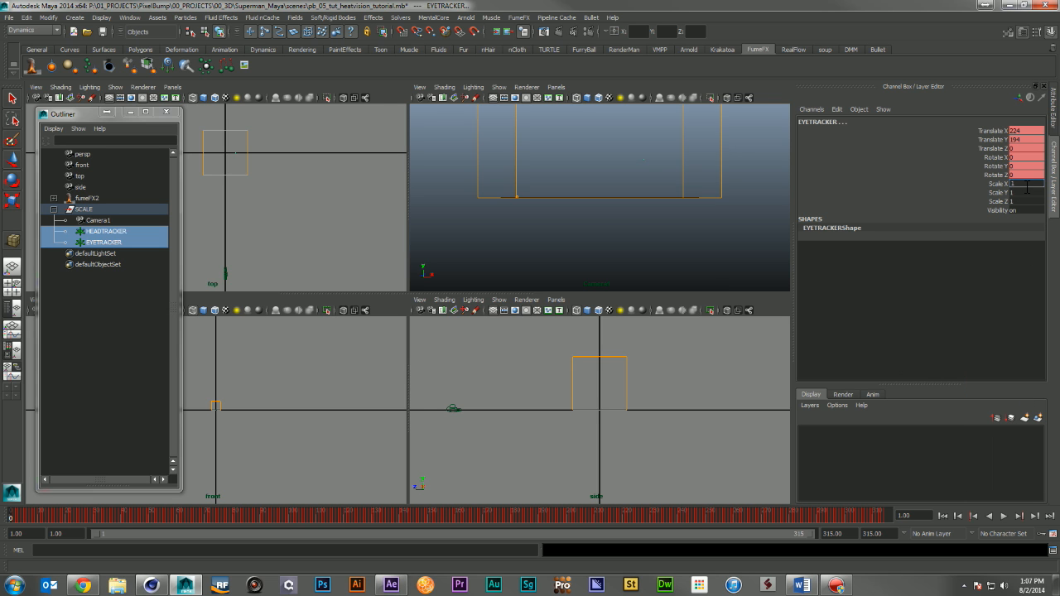
text(10)
click(1027, 193)
text(10)
click(1025, 202)
text(10)
key(Return)
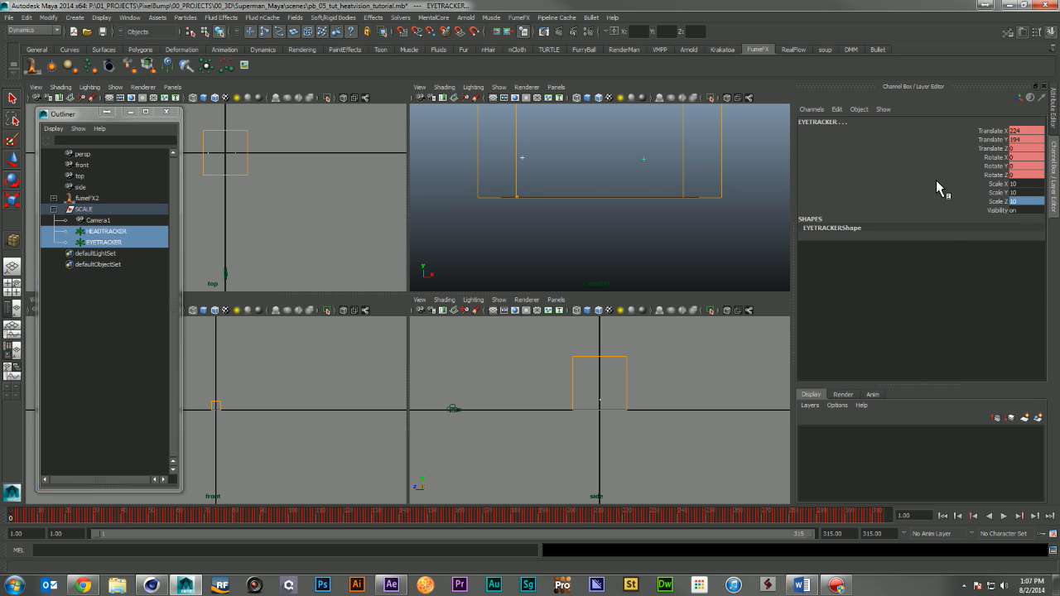
Enlarge both tracker locators to a scale of 20 in X, Y and Z
click(1026, 184)
text(20)
key(Return)
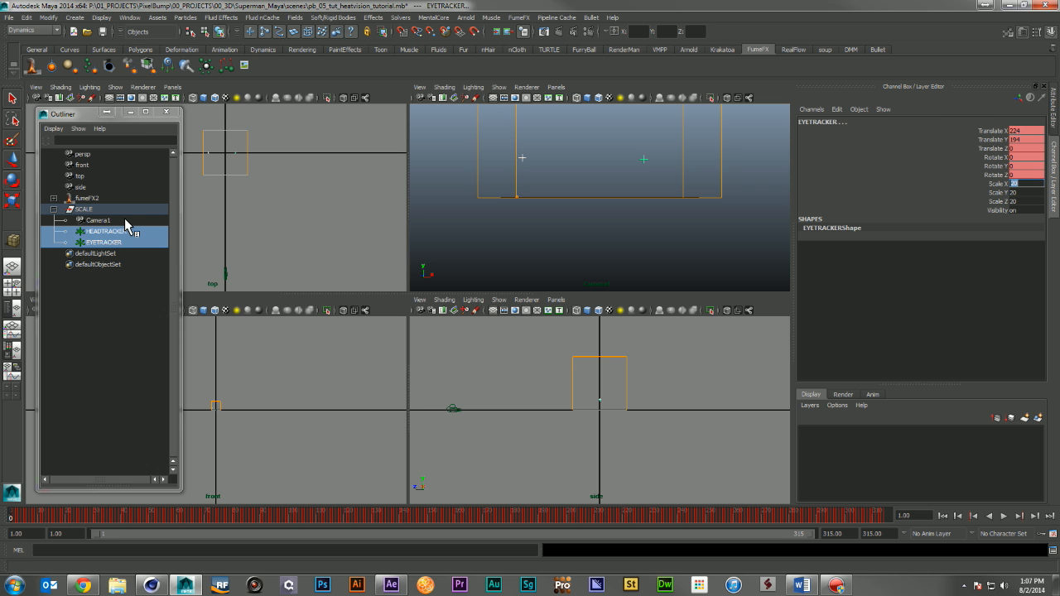
Move the SCALE group to about 24.7 in Y and 3.7 in X, checking the tracker motion through to frame 109
click(82, 211)
click(54, 209)
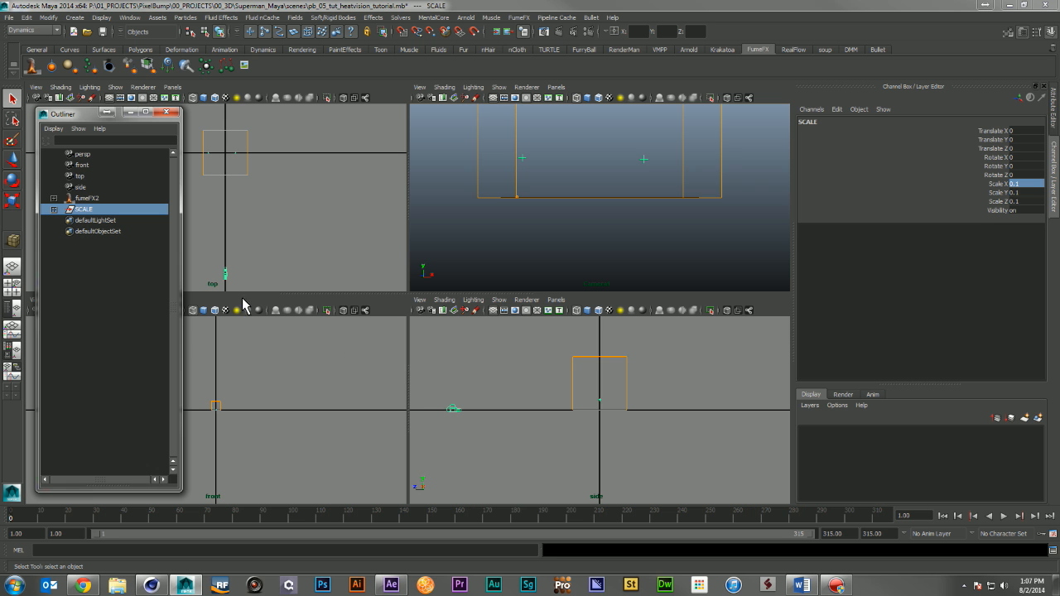
key(e)
key(w)
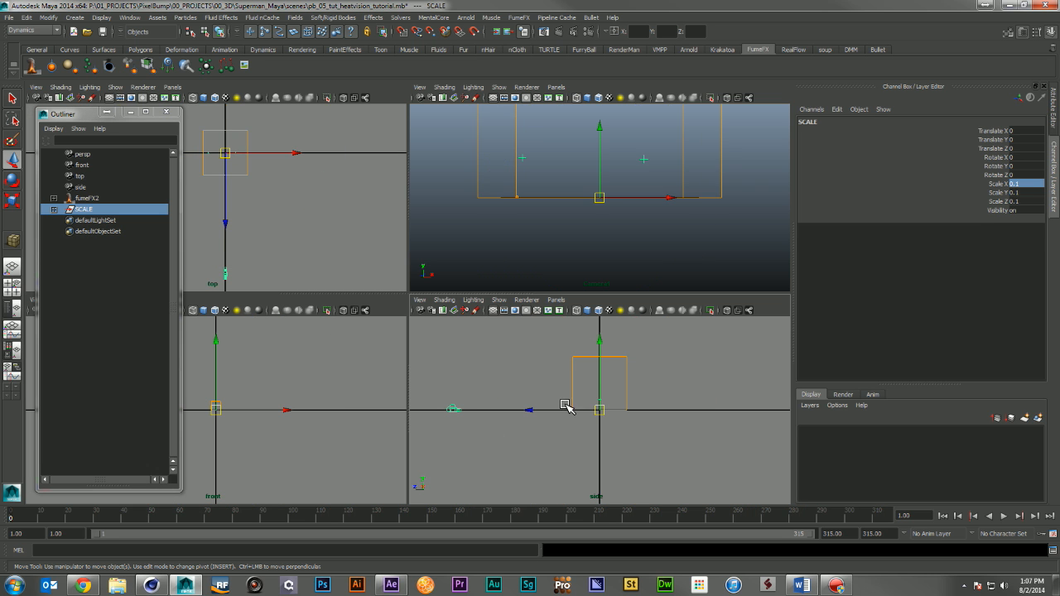
drag(599, 364, 602, 348)
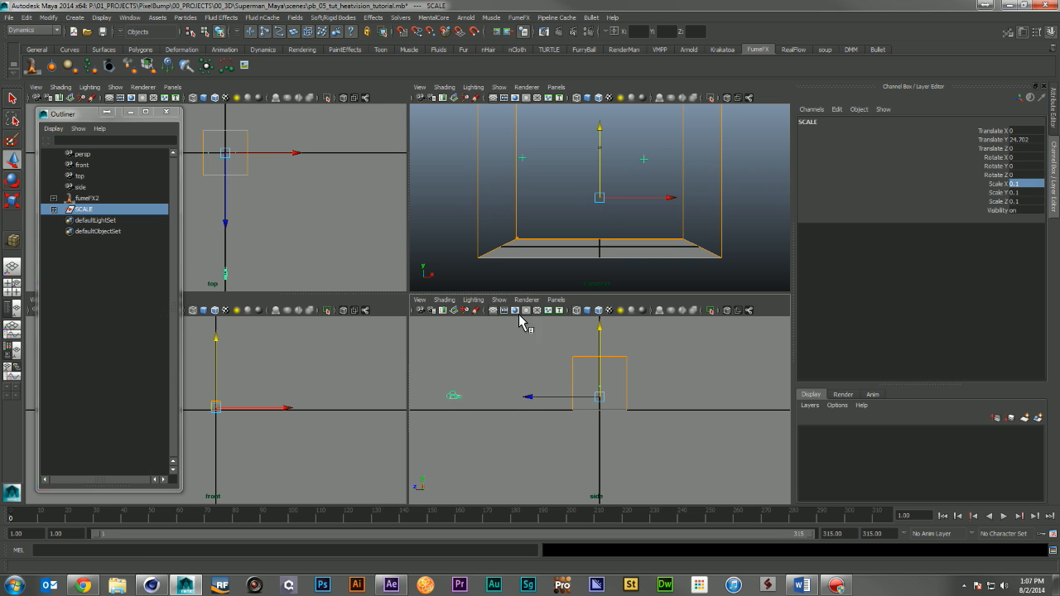
drag(295, 155, 301, 159)
mouse_move(21, 517)
mouse_down()
mouse_move(353, 513)
mouse_move(12, 515)
mouse_up()
key(alt+v)
mouse_move(179, 520)
mouse_down()
mouse_move(326, 530)
mouse_move(293, 526)
mouse_move(316, 530)
mouse_up()
drag(307, 160, 304, 156)
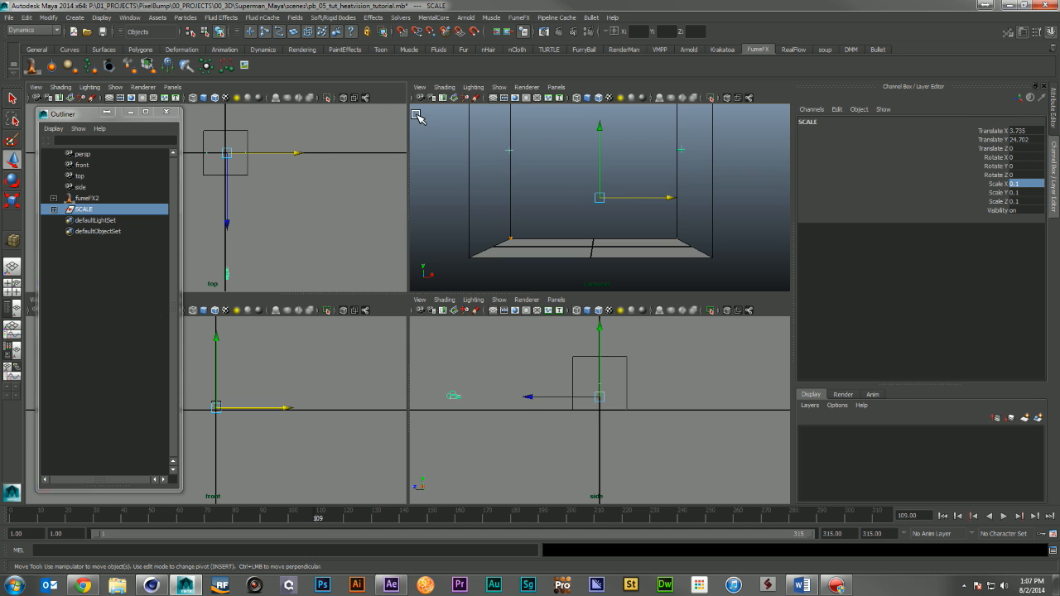
Set the FumeFX container's width to 150 and shift the container slightly in negative X to surround both trackers
click(469, 199)
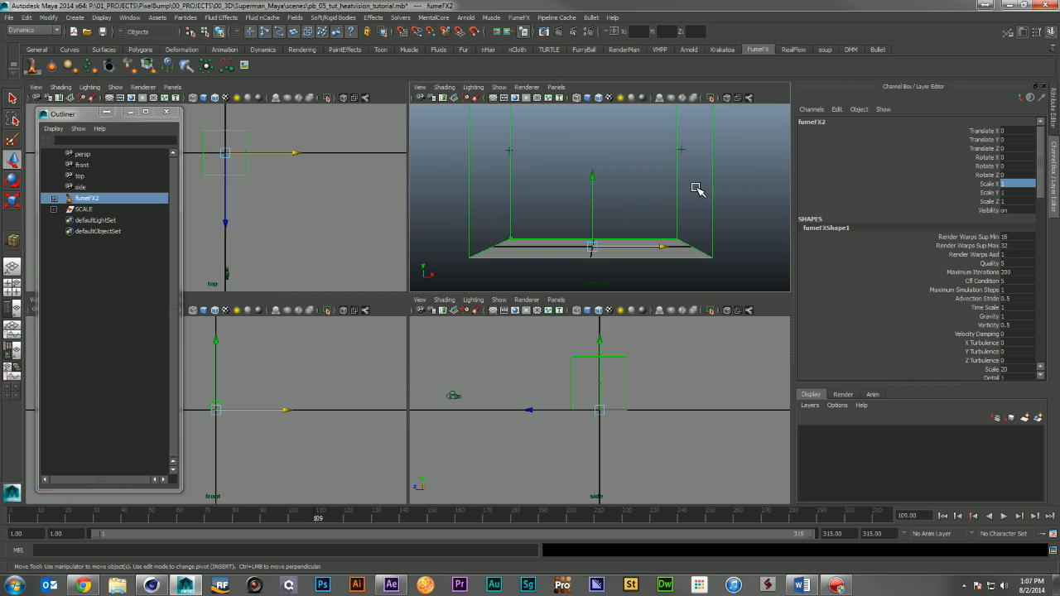
click(1056, 109)
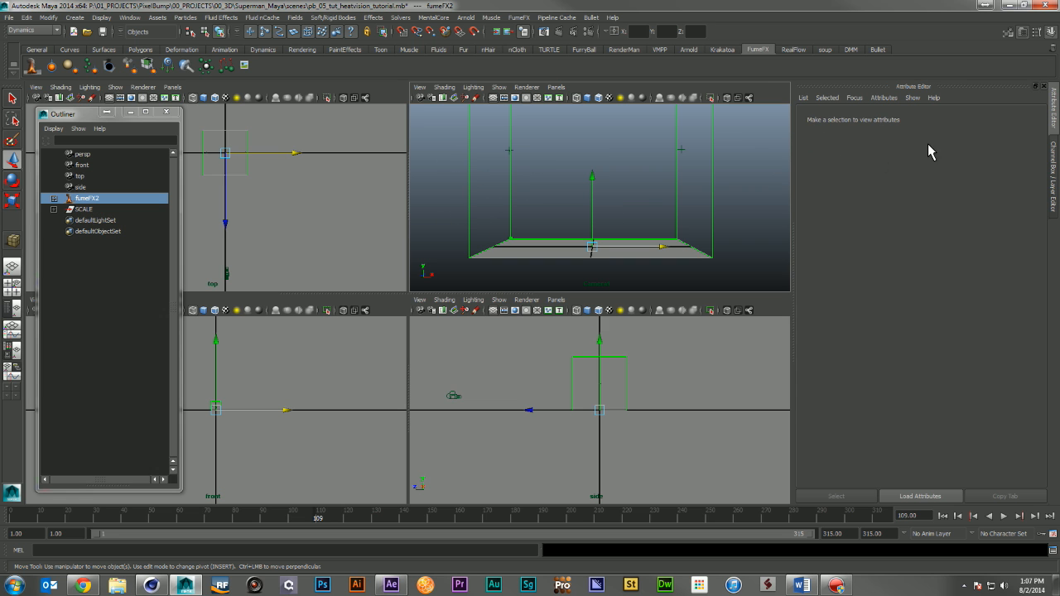
click(131, 199)
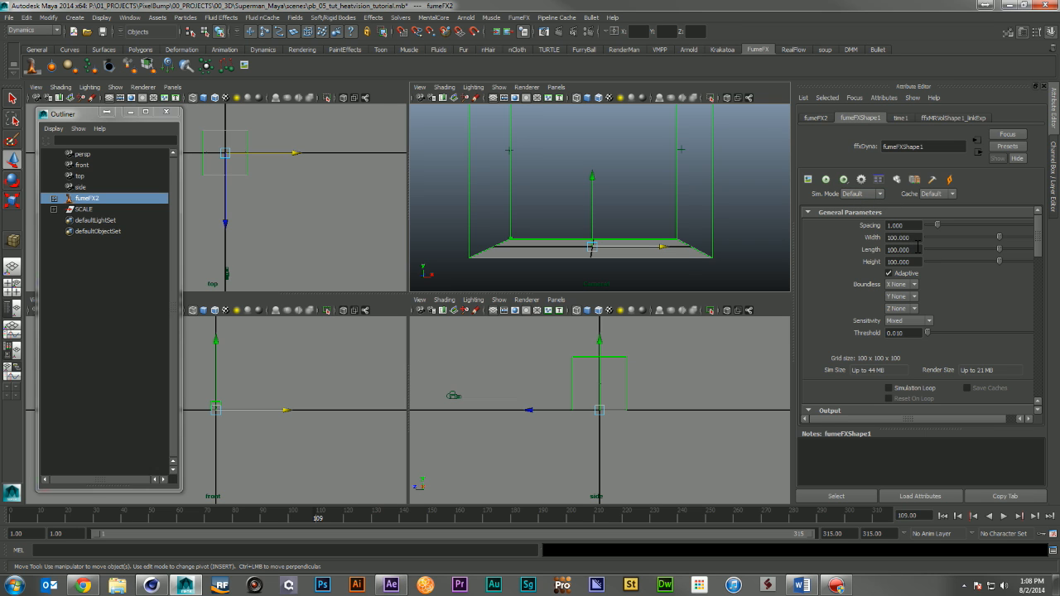
drag(918, 238, 862, 240)
text(150)
key(Return)
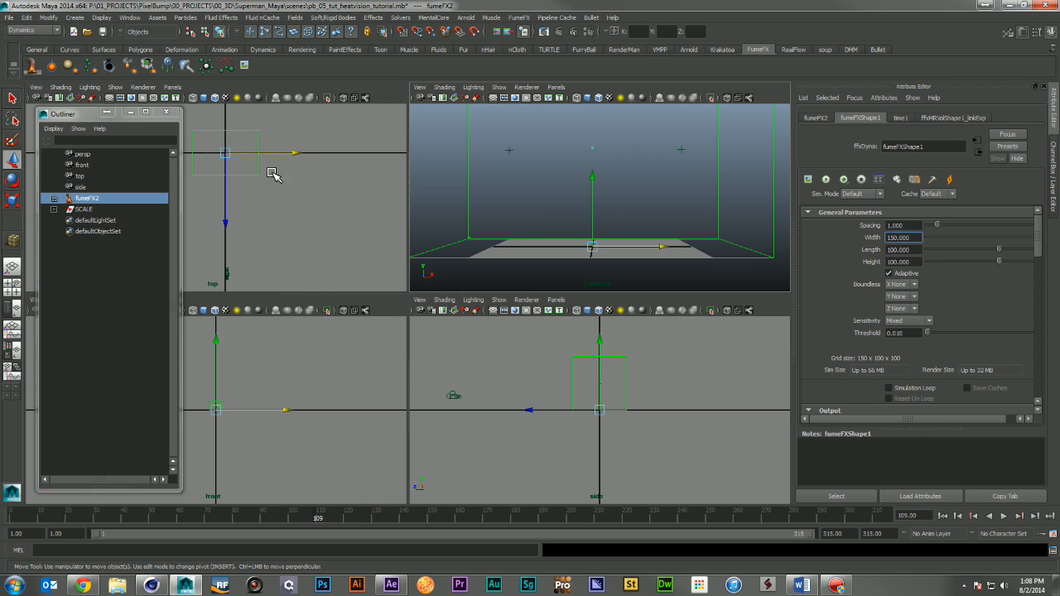
drag(300, 156, 295, 159)
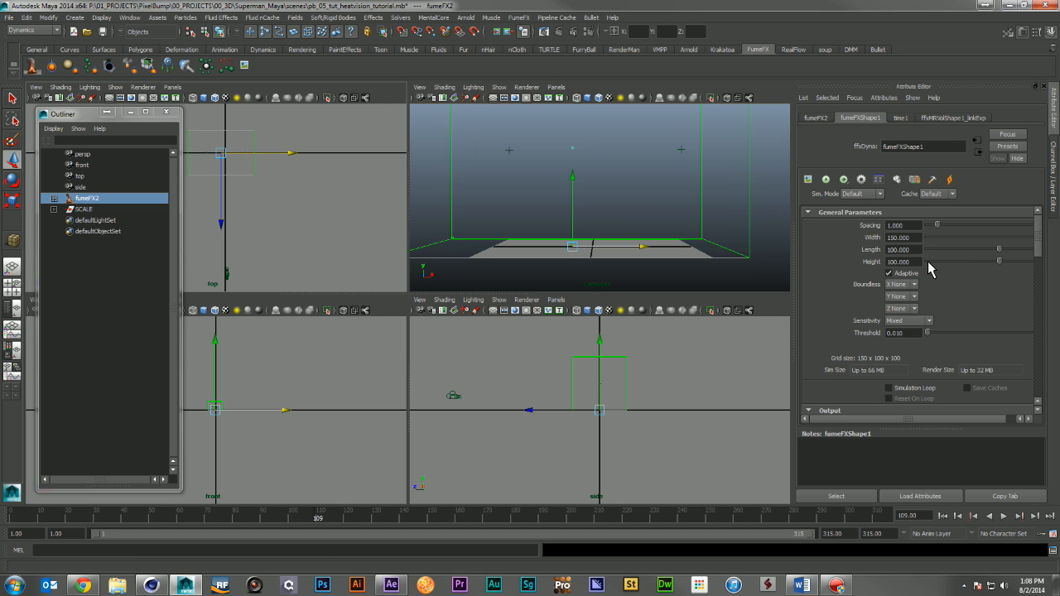
Try a height of 125 for the FumeFX container and return it to 100
drag(918, 261, 848, 266)
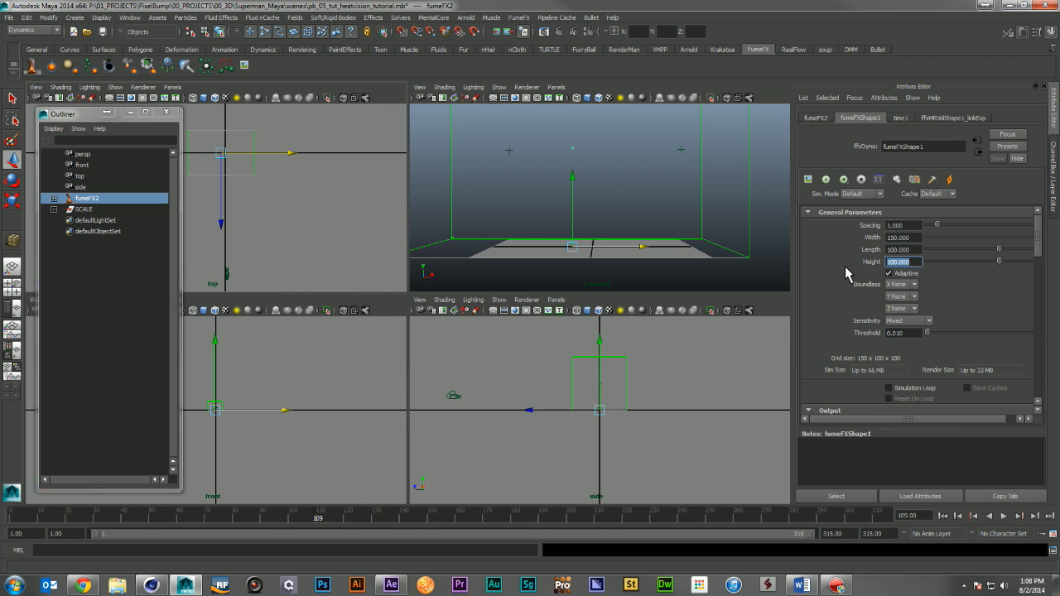
text(125)
key(Return)
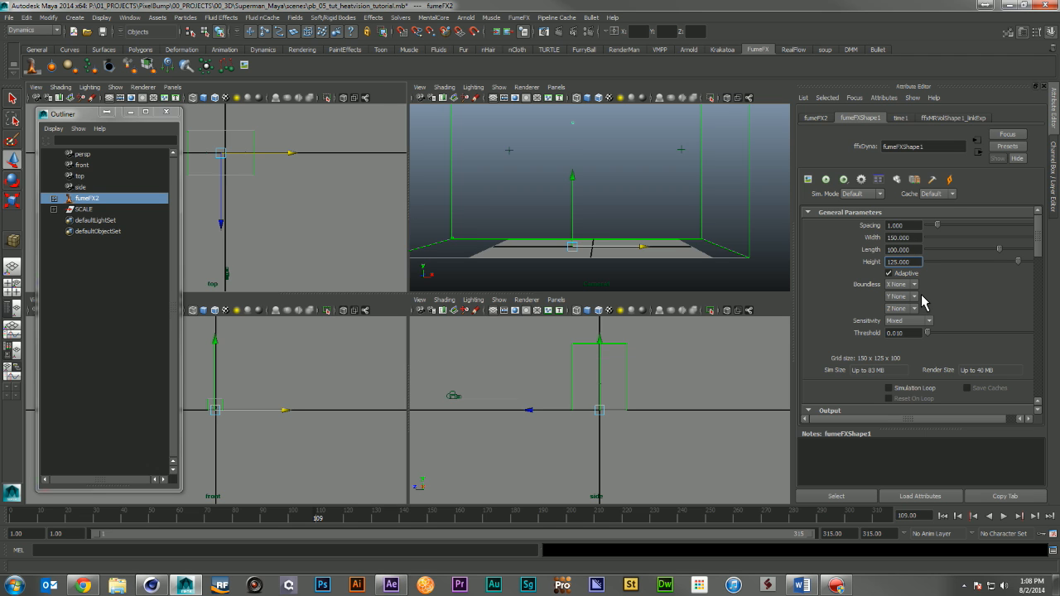
drag(918, 261, 833, 266)
text(100)
key(Return)
Set the FumeFX container's length to 150 and deselect it
drag(916, 249, 843, 248)
text(150)
key(Return)
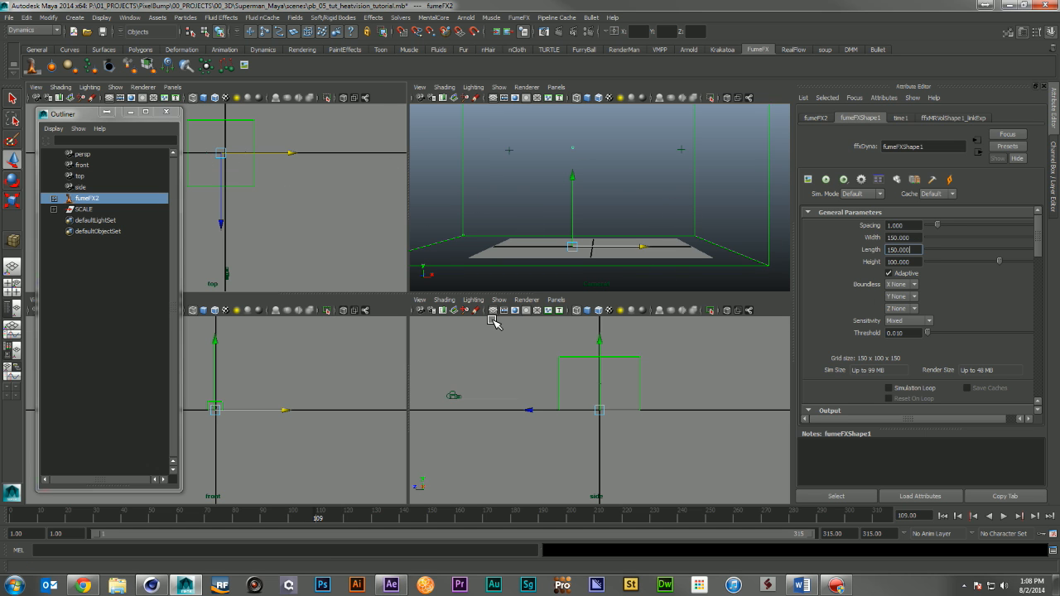
click(121, 281)
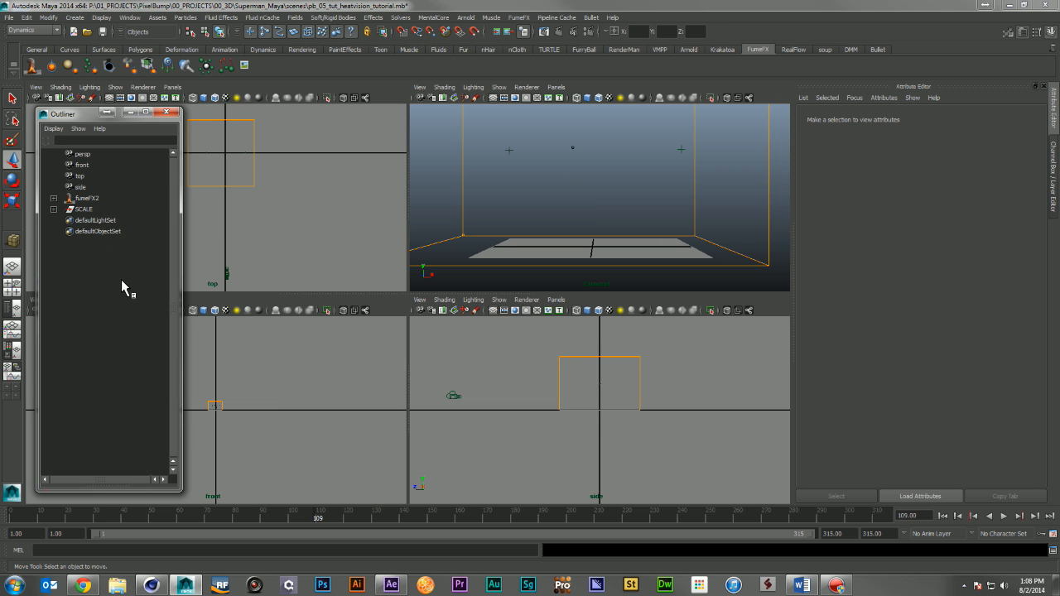
Create an image plane on Camera1, found inside the SCALE group, through the camera's environment settings
click(53, 208)
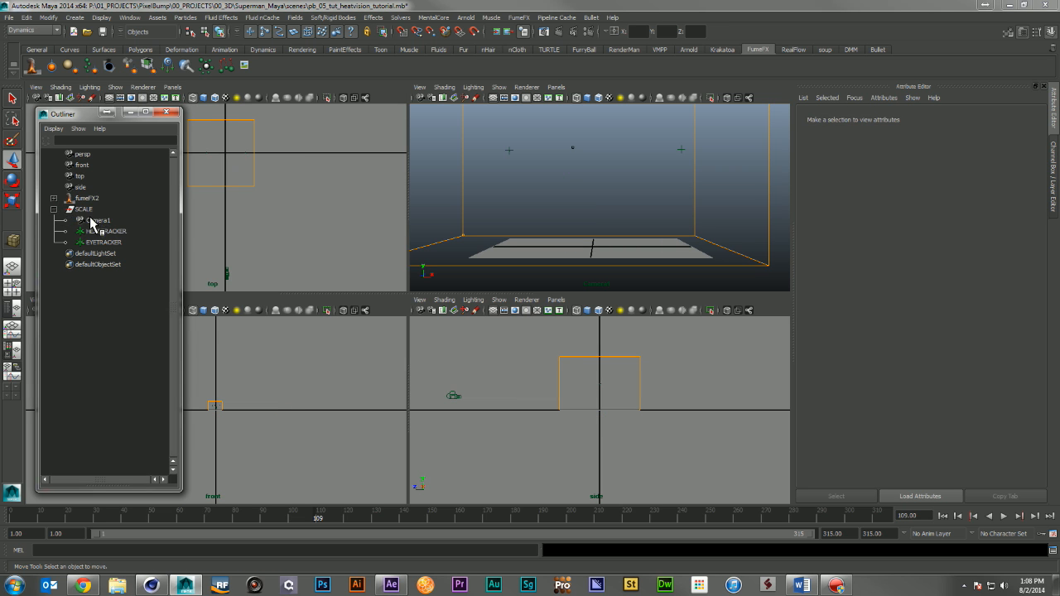
click(93, 221)
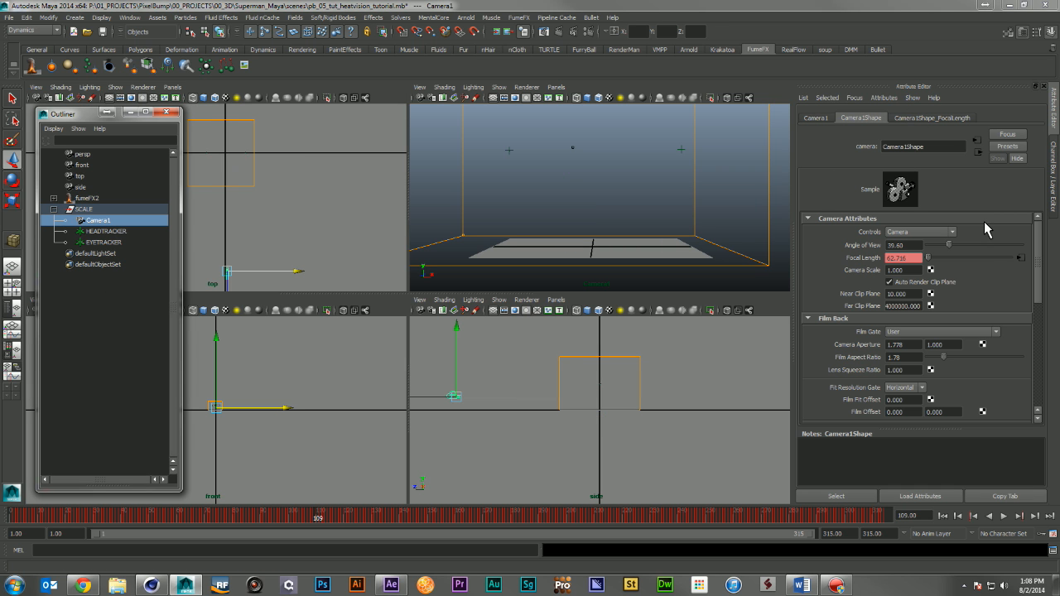
click(1054, 188)
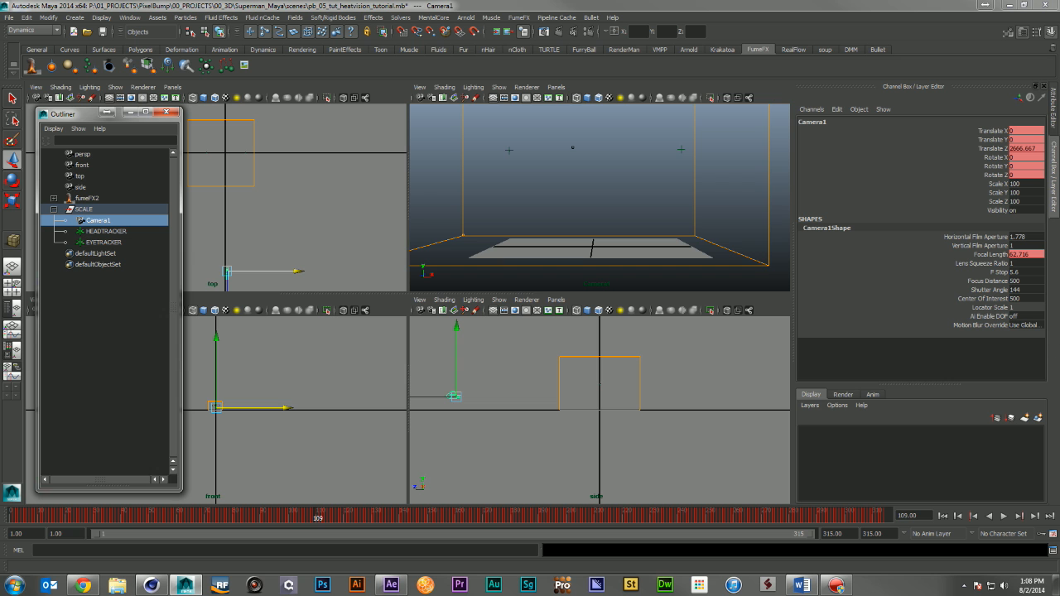
click(1054, 107)
scroll(990, 251, down, 5)
scroll(992, 271, down, 3)
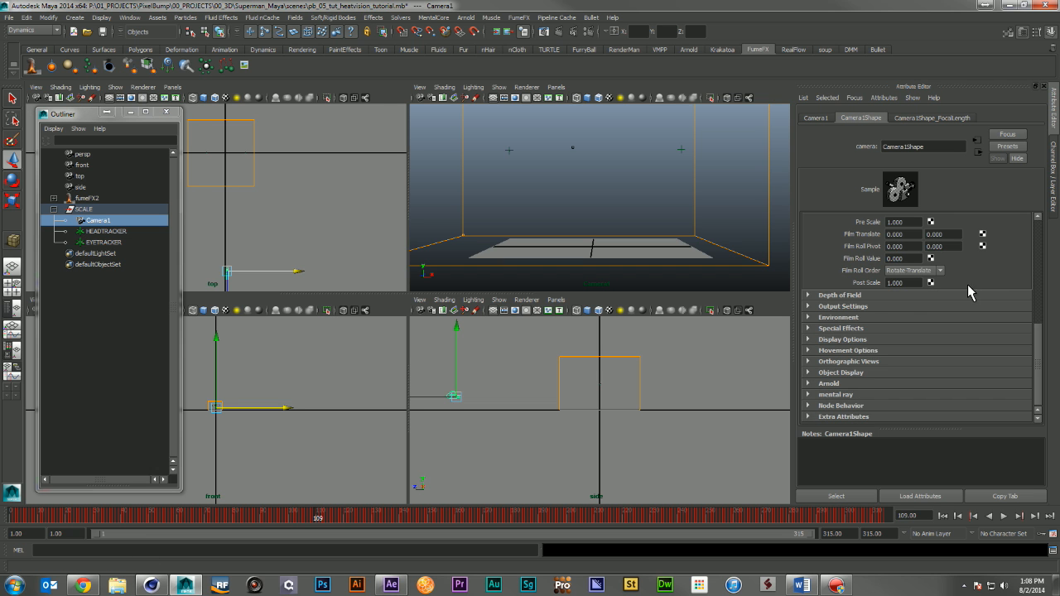
click(882, 319)
click(977, 346)
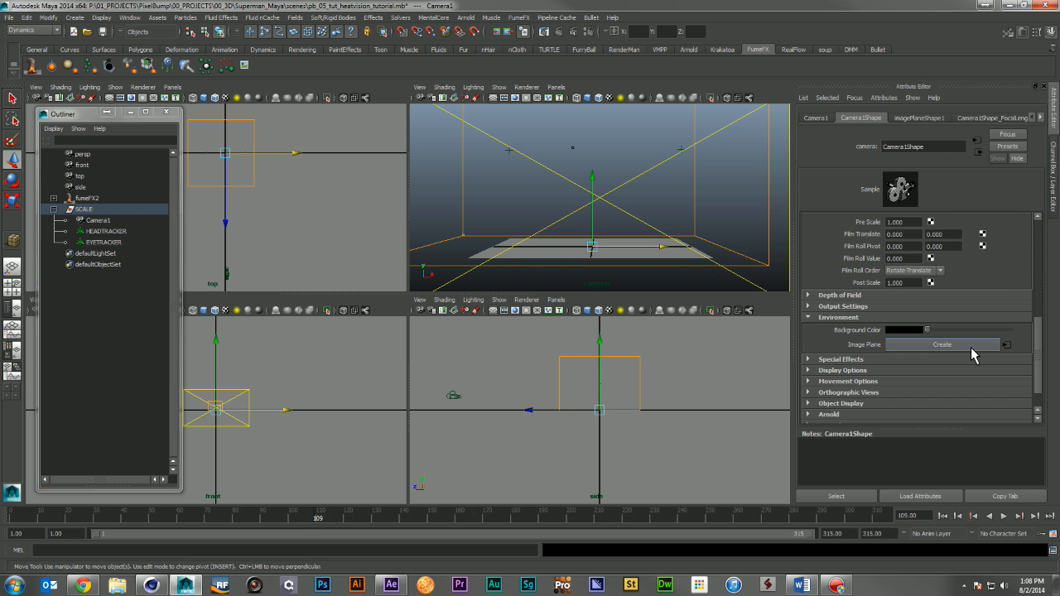
Load pb_tut_05_heat_vision.00000.png from the heatVision_BG_Tutorial folder into the image plane and enable its use as an image sequence
click(1007, 335)
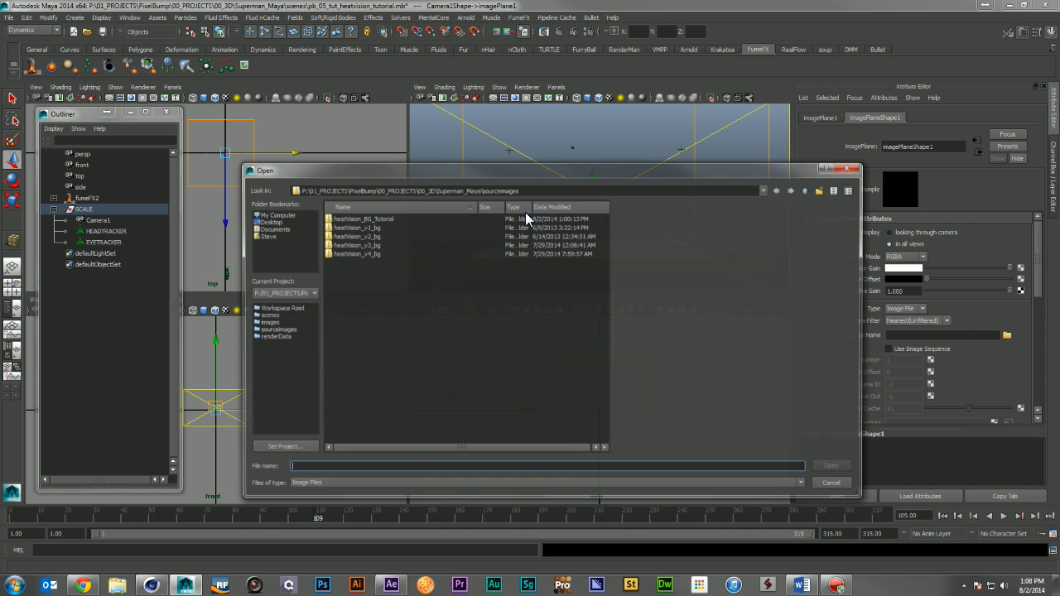
double_click(371, 218)
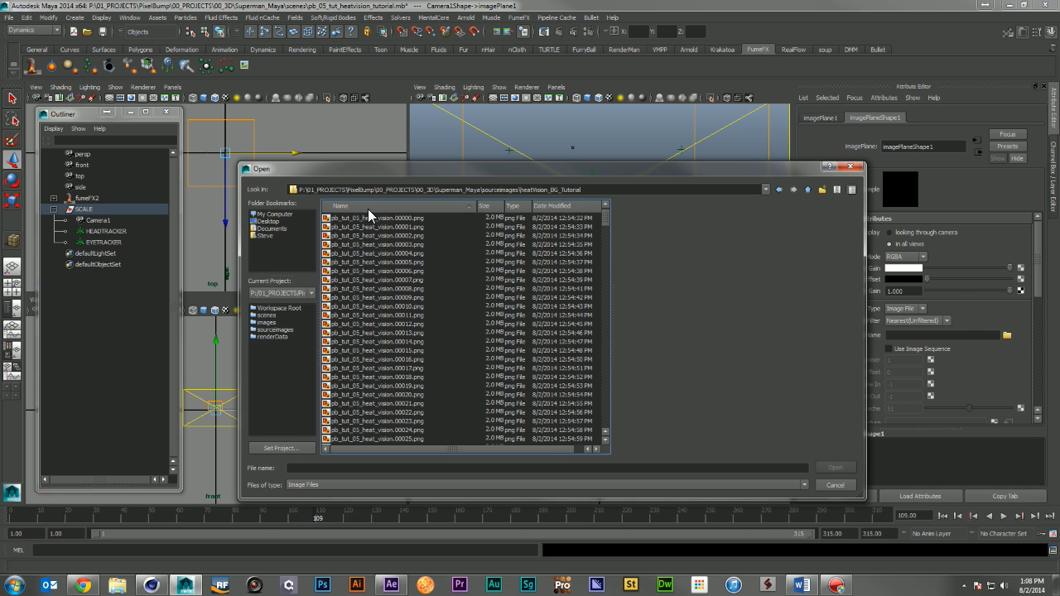
double_click(373, 218)
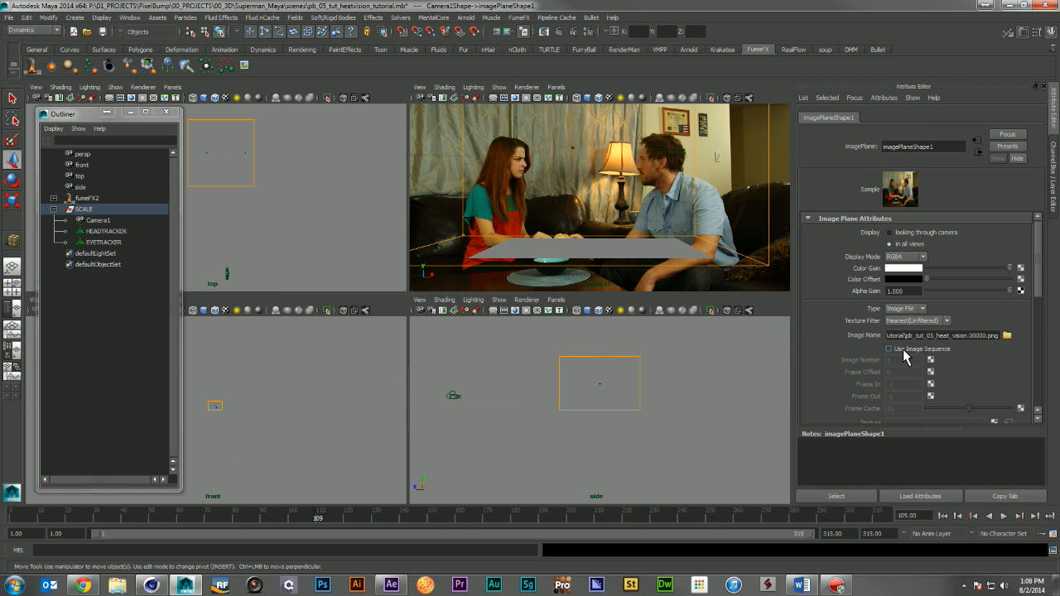
click(904, 351)
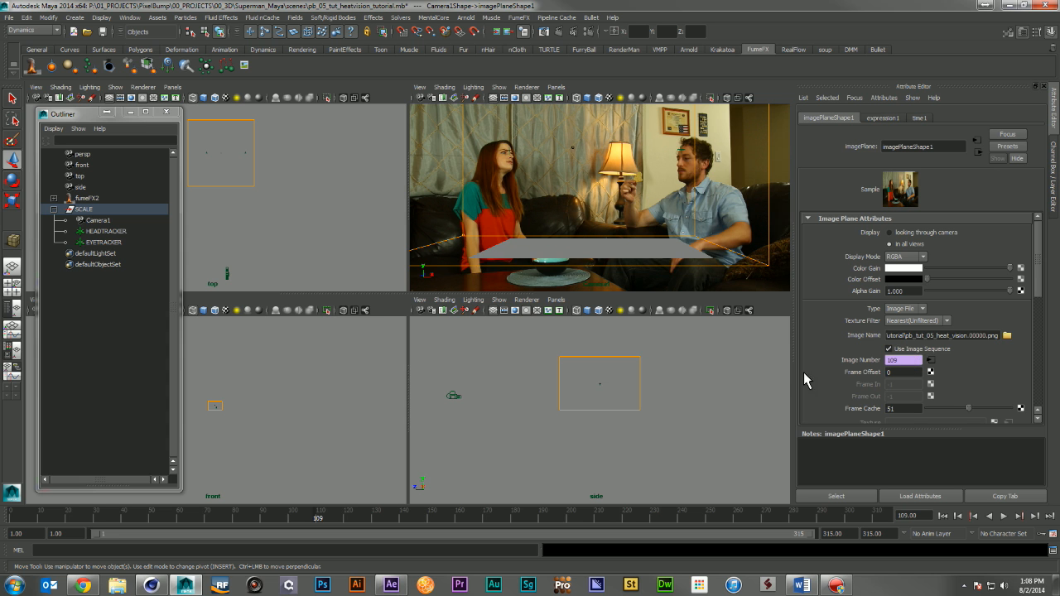
Scrub and play the timeline to check the background plate against the trackers in the camera view
drag(143, 516, 218, 515)
click(584, 249)
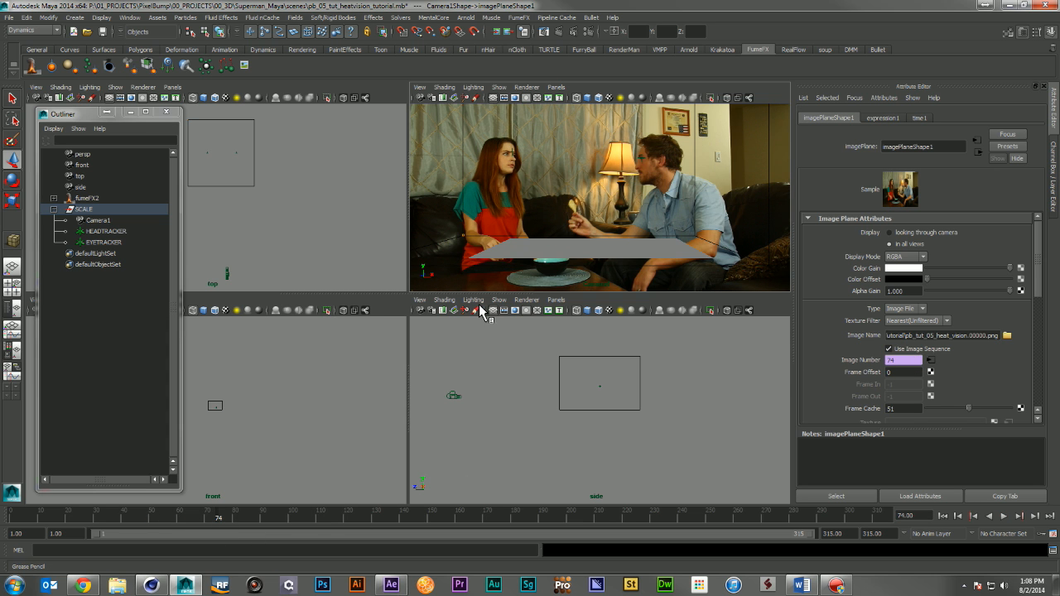
drag(118, 514, 1, 517)
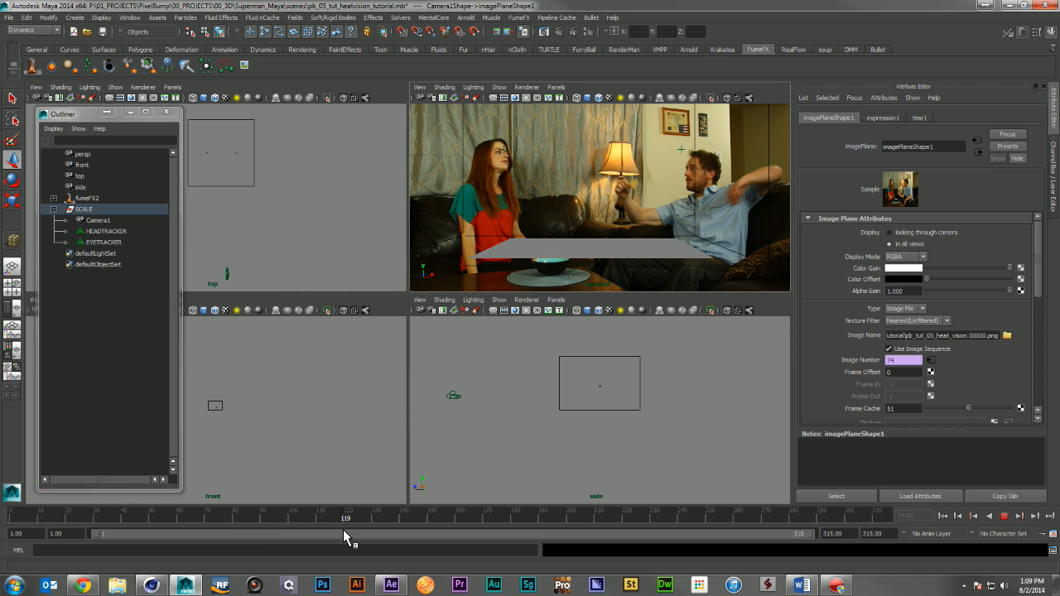
key(Escape)
Set the playback range's end frame to 120
double_click(855, 534)
text(120)
key(Return)
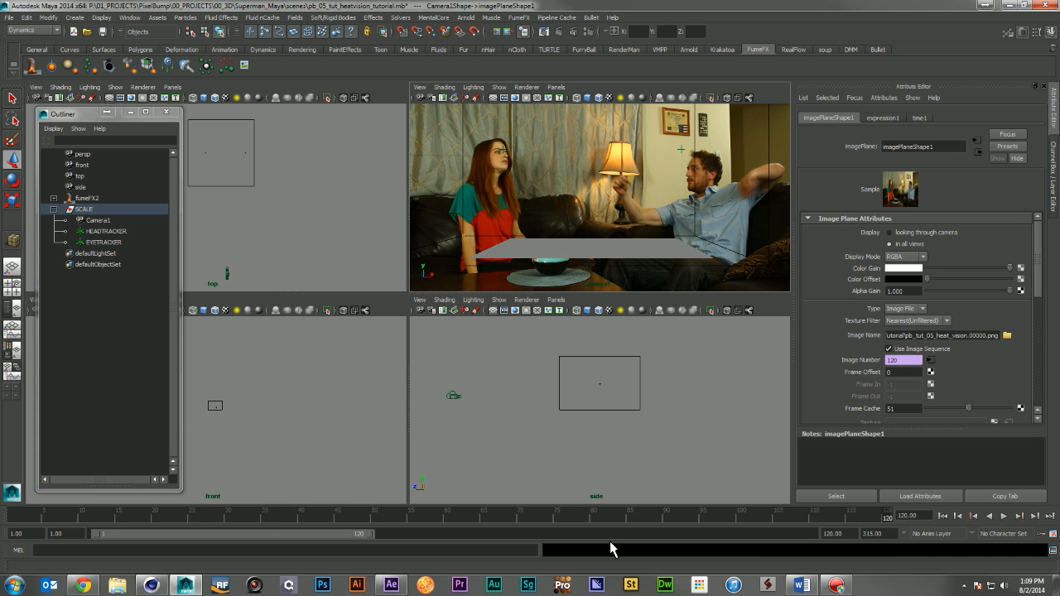
Set the FumeFX container's output End Frame and its playback Play To value to 120
click(102, 201)
scroll(945, 289, down, 5)
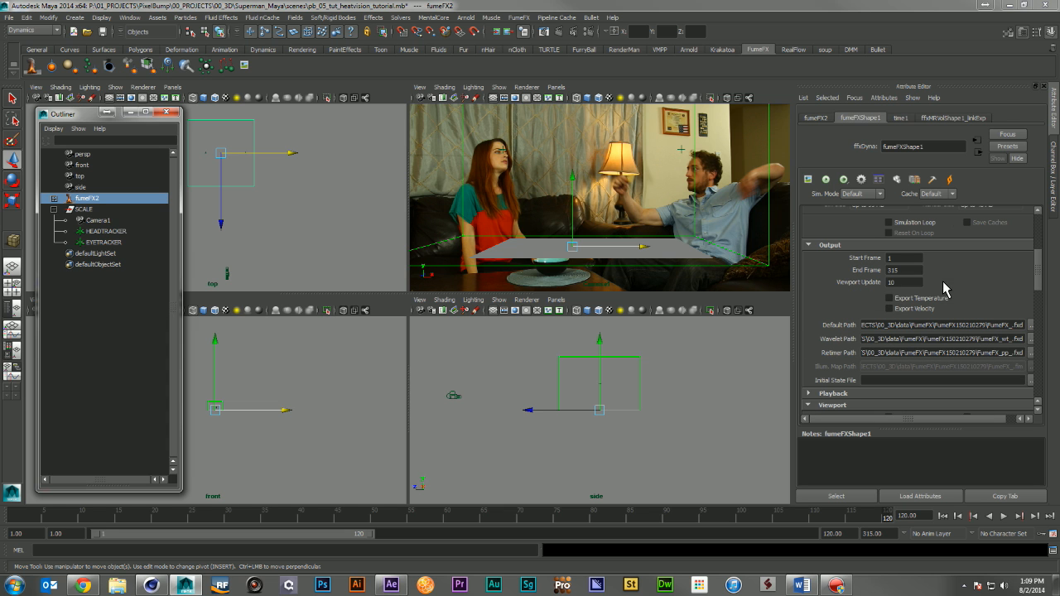
double_click(916, 270)
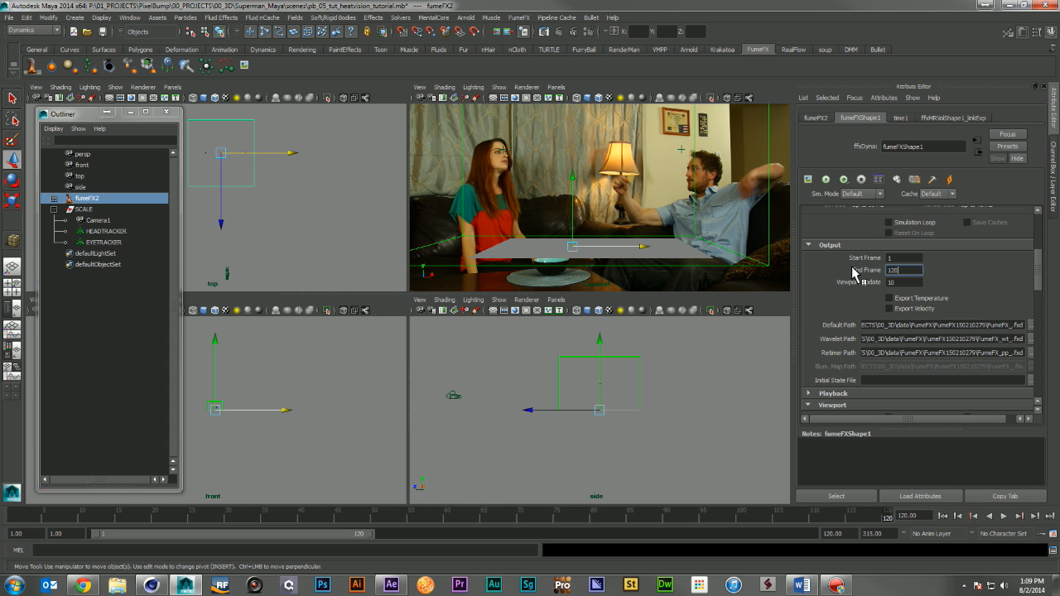
scroll(953, 277, down, 4)
click(909, 262)
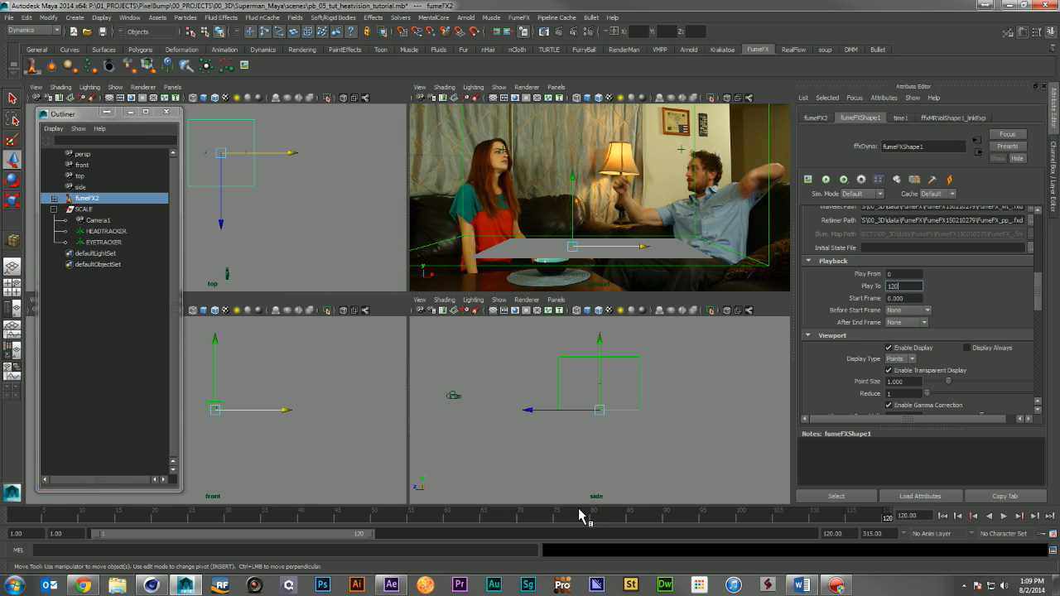
Play back the shortened frame range, return to frame 1 and deselect the FumeFX container
key(alt+v)
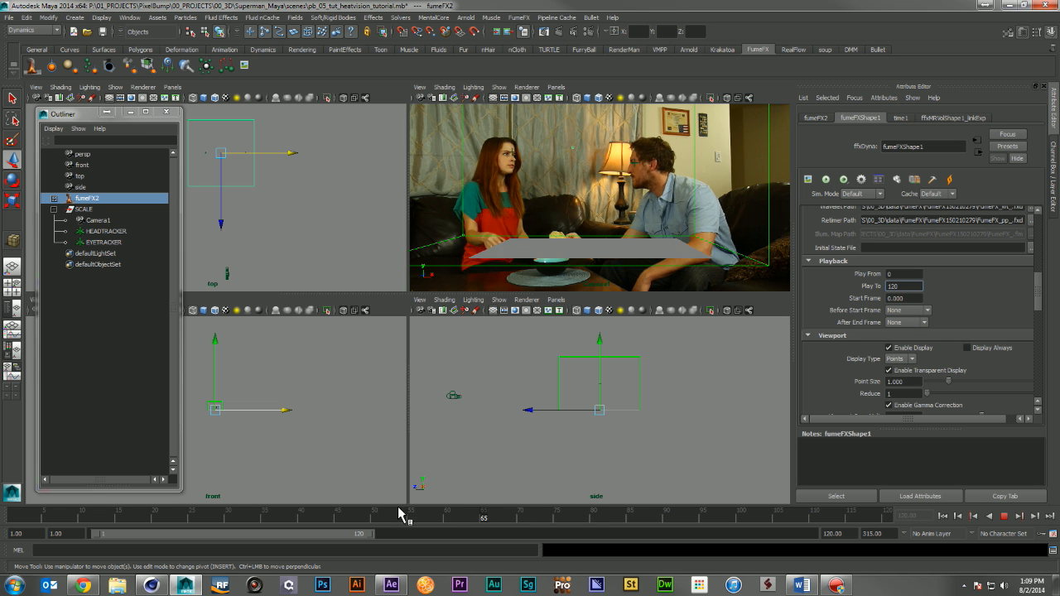
key(alt+v)
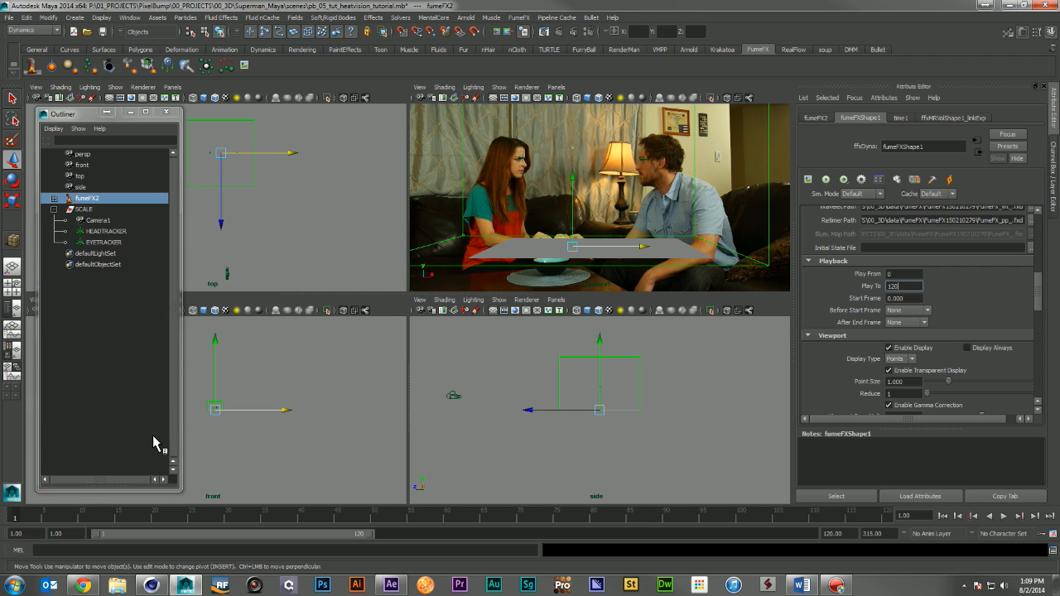
click(499, 369)
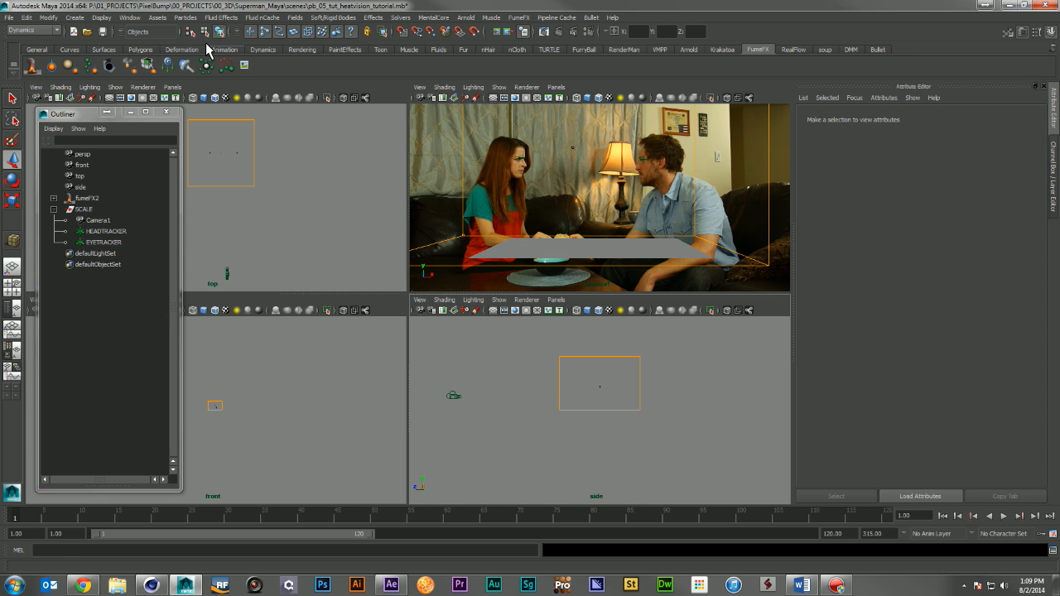
Create a polygon cube about 12.2 wide, 12 high and 13.4 deep on the ground near the woman's side of the container
alt+right_drag(226, 172, 399, 199)
alt+middle_drag(275, 158, 278, 219)
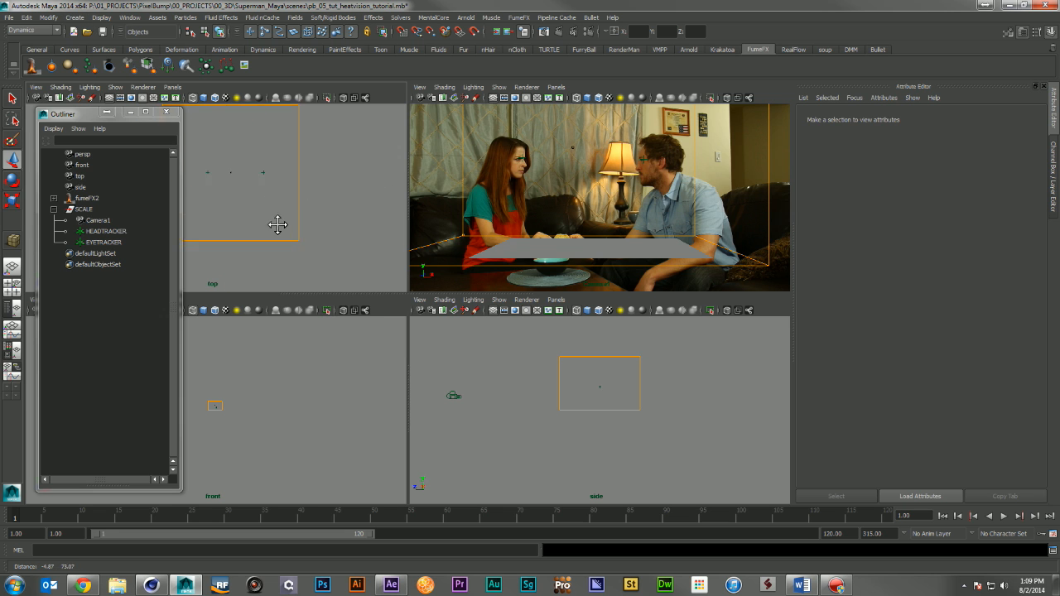
click(74, 17)
mouse_move(158, 45)
click(190, 59)
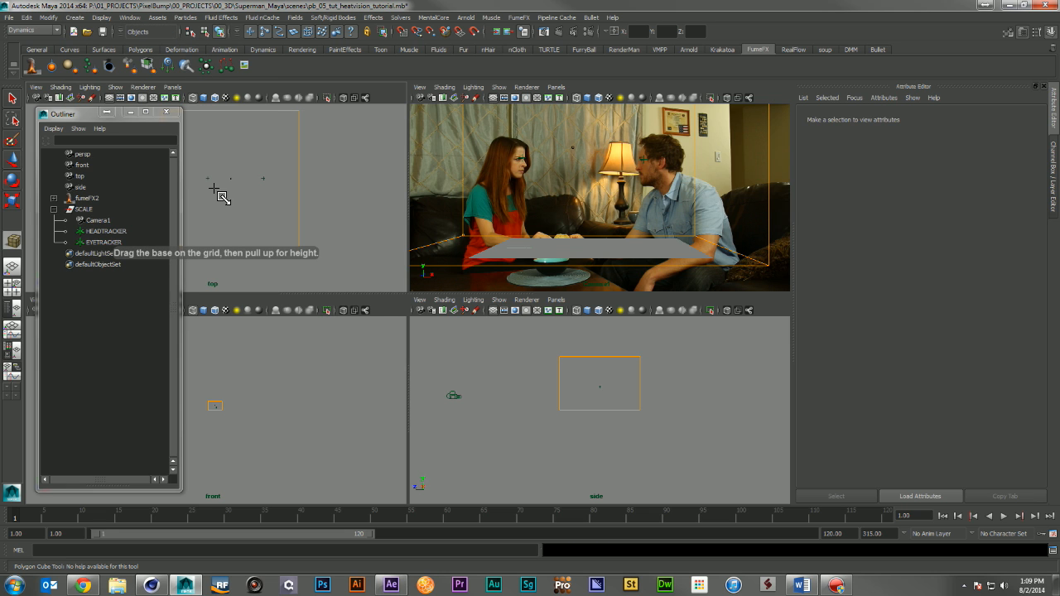
click(525, 241)
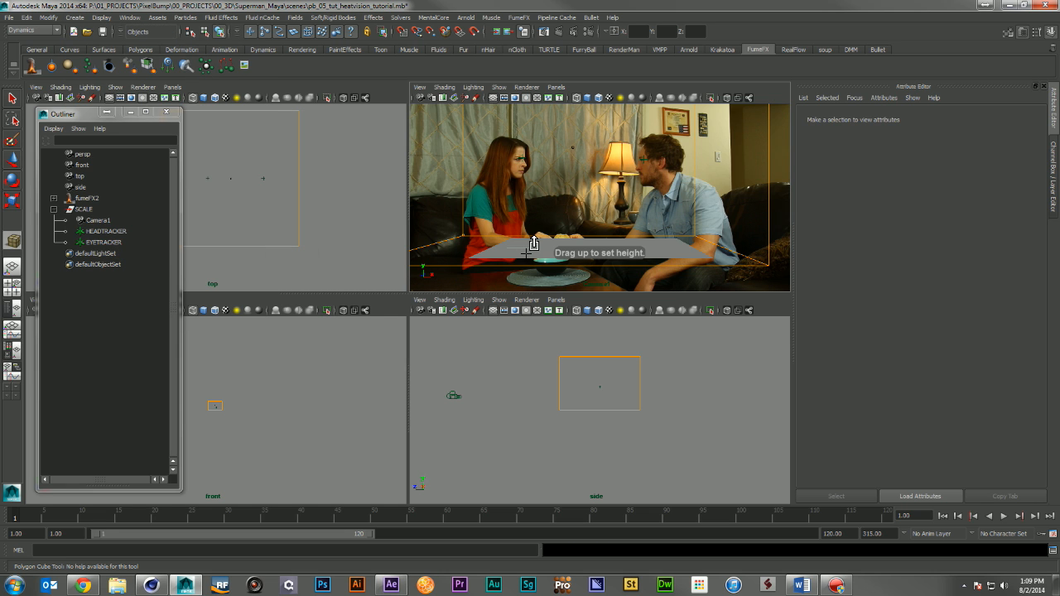
mouse_move(218, 412)
mouse_down()
mouse_move(217, 387)
mouse_move(212, 414)
mouse_up()
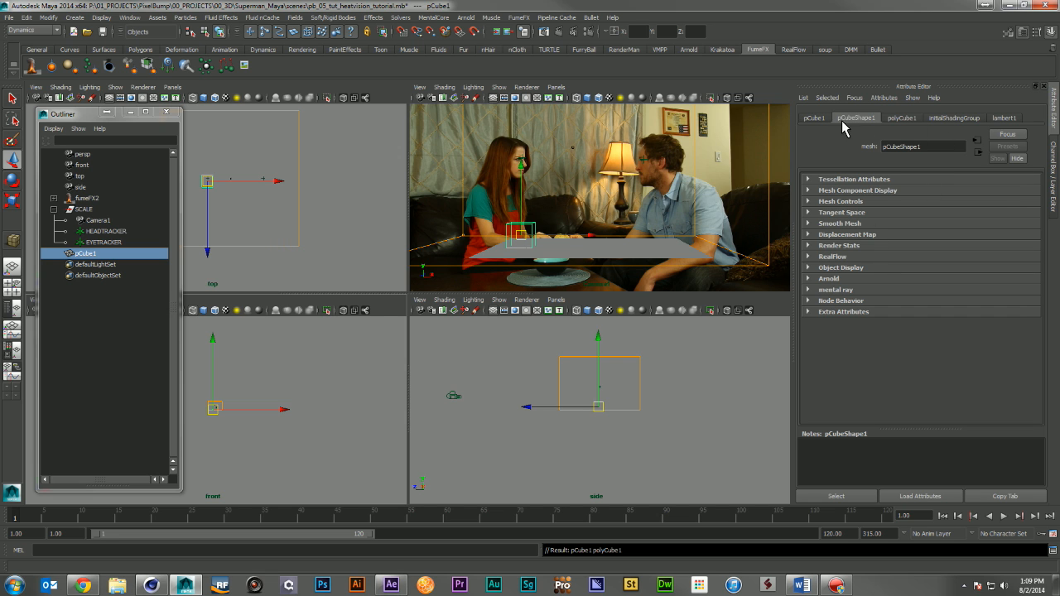
Set the cube's width, height and depth subdivisions to 3 each
click(907, 120)
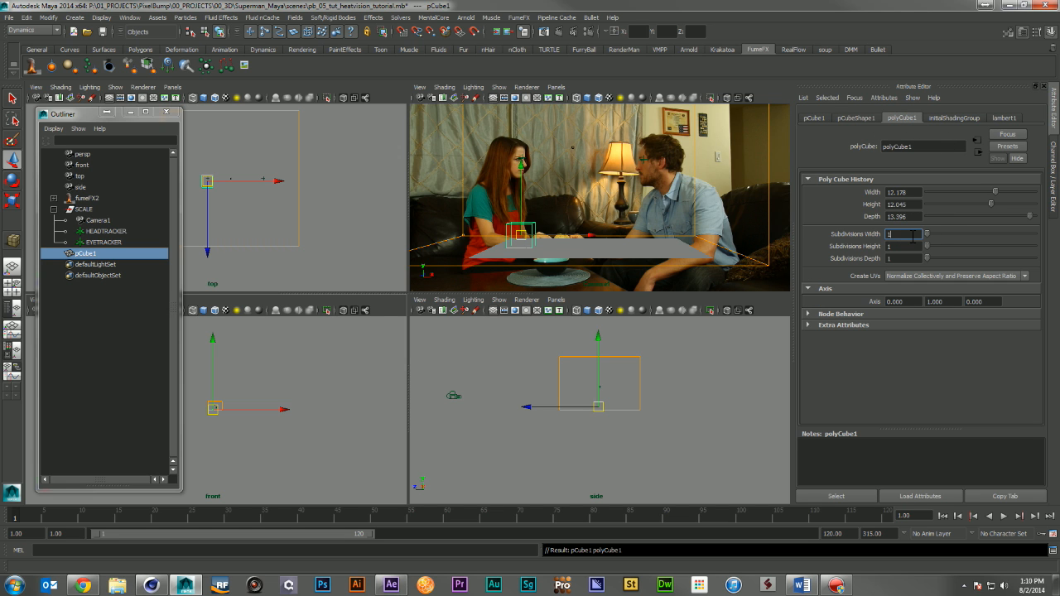
text(2)
key(Tab)
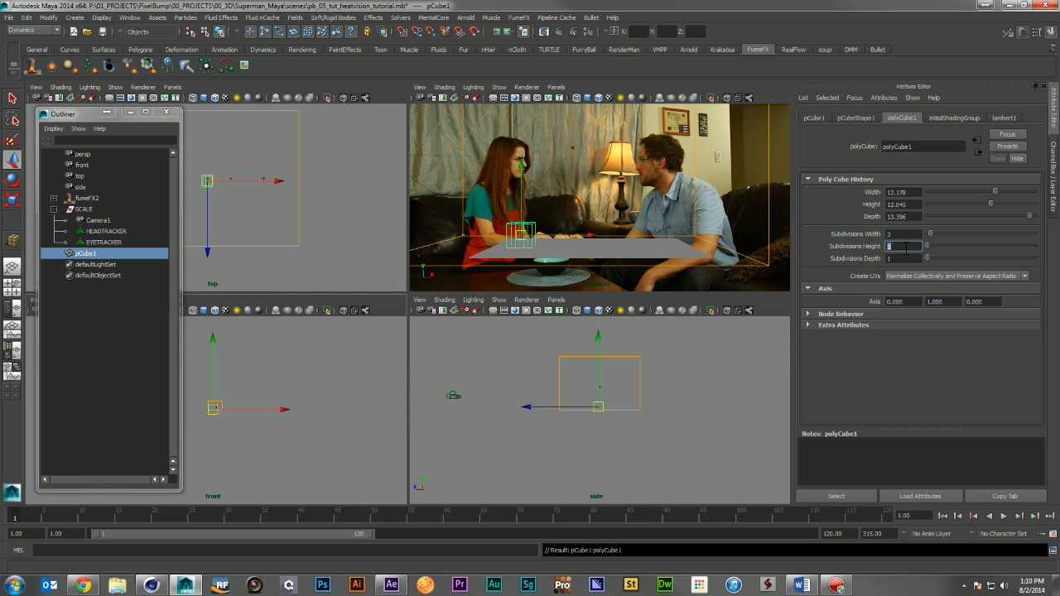
text(3)
key(Tab)
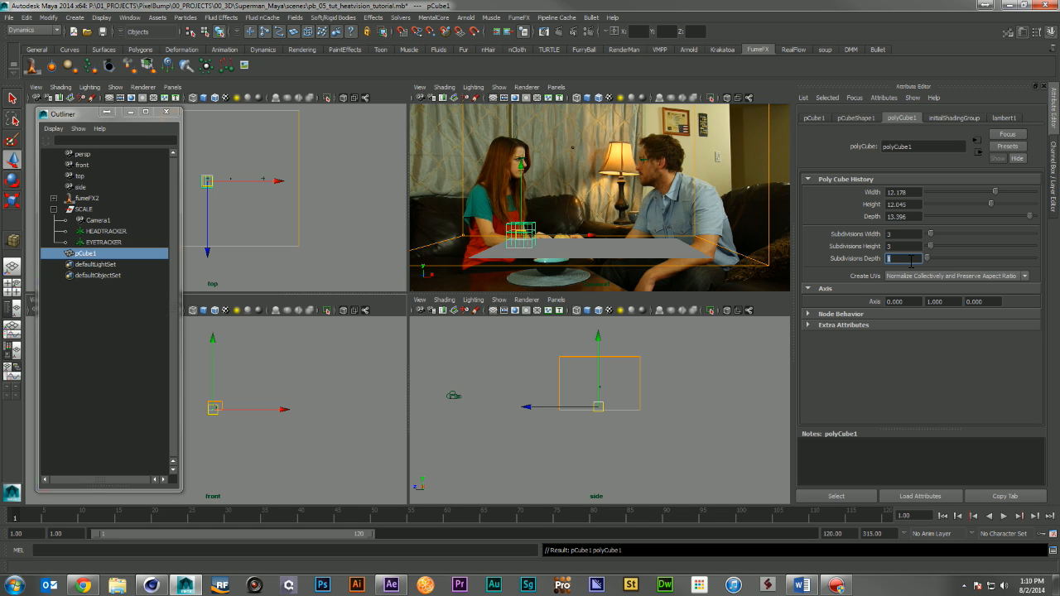
text(3)
click(916, 247)
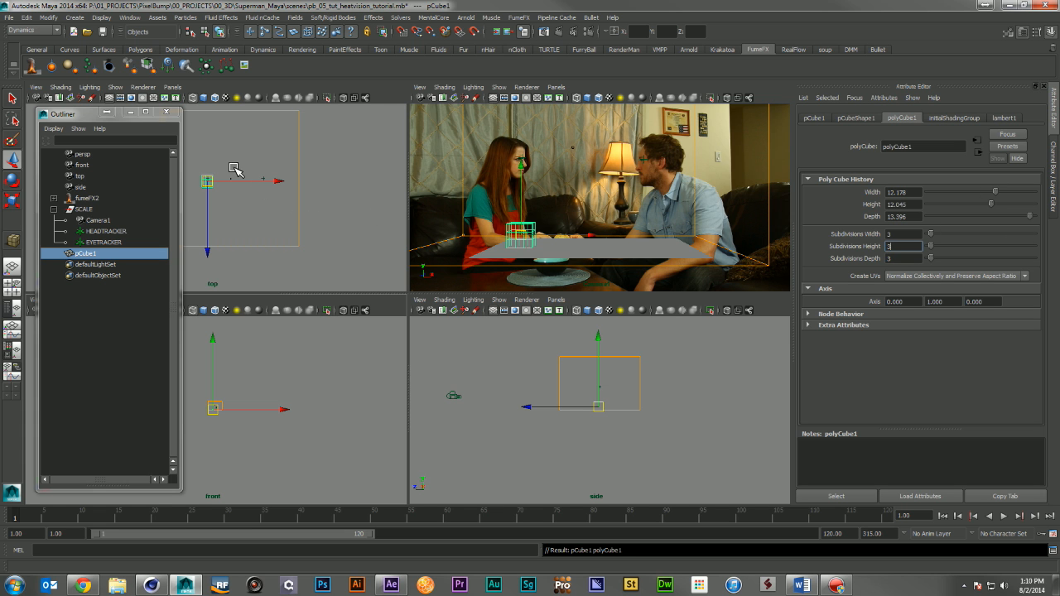
Select the vertices on the cube's positive X side in the top view and scale them inward along Z
alt+right_drag(323, 181, 422, 237)
alt+middle_drag(300, 148, 383, 185)
alt+right_drag(223, 424, 518, 451)
alt+middle_drag(286, 389, 367, 395)
alt+right_drag(290, 411, 478, 451)
alt+middle_drag(352, 418, 263, 401)
alt+right_drag(269, 403, 432, 425)
alt+middle_drag(361, 406, 290, 409)
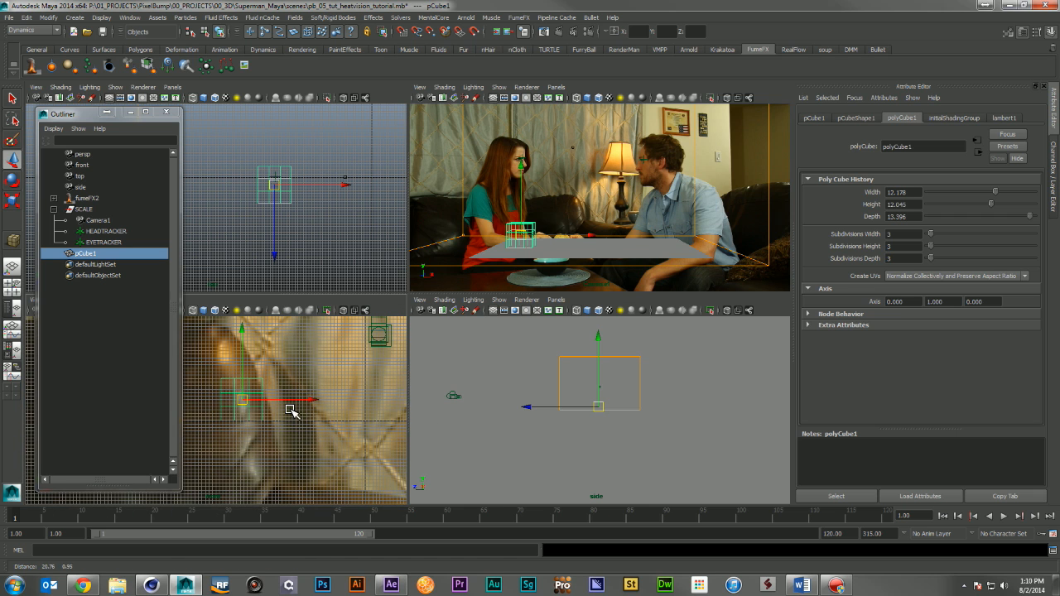
alt+right_drag(603, 407, 902, 452)
alt+middle_drag(620, 410, 619, 462)
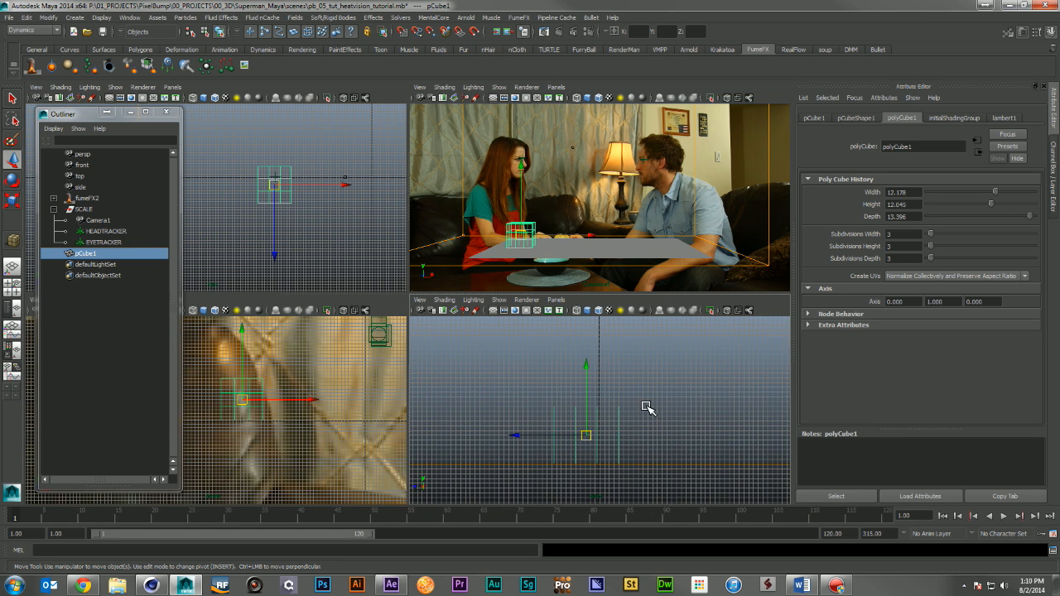
click(589, 396)
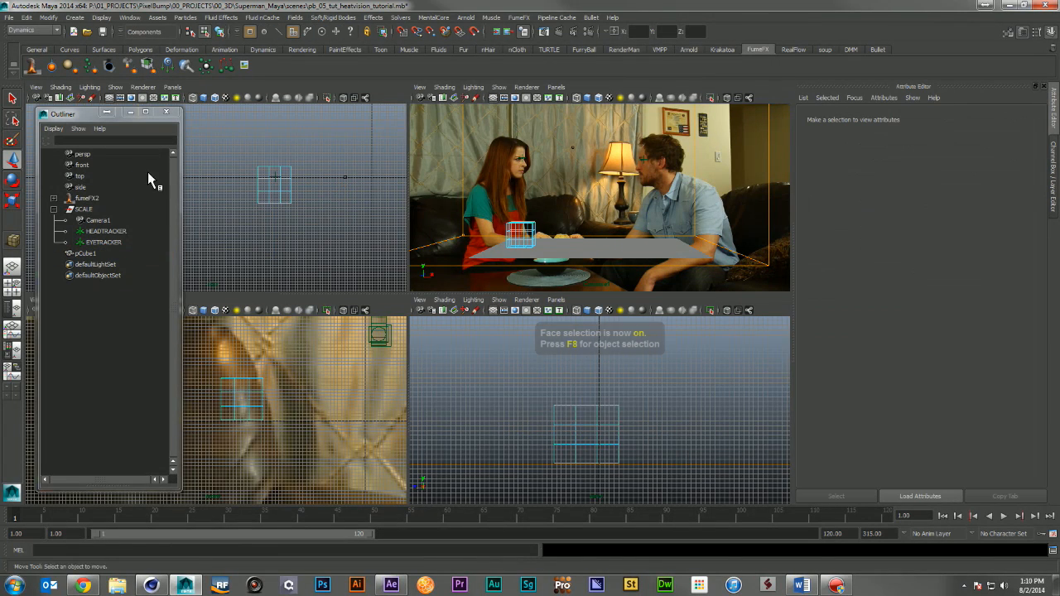
key(F12)
drag(300, 197, 285, 225)
key(t)
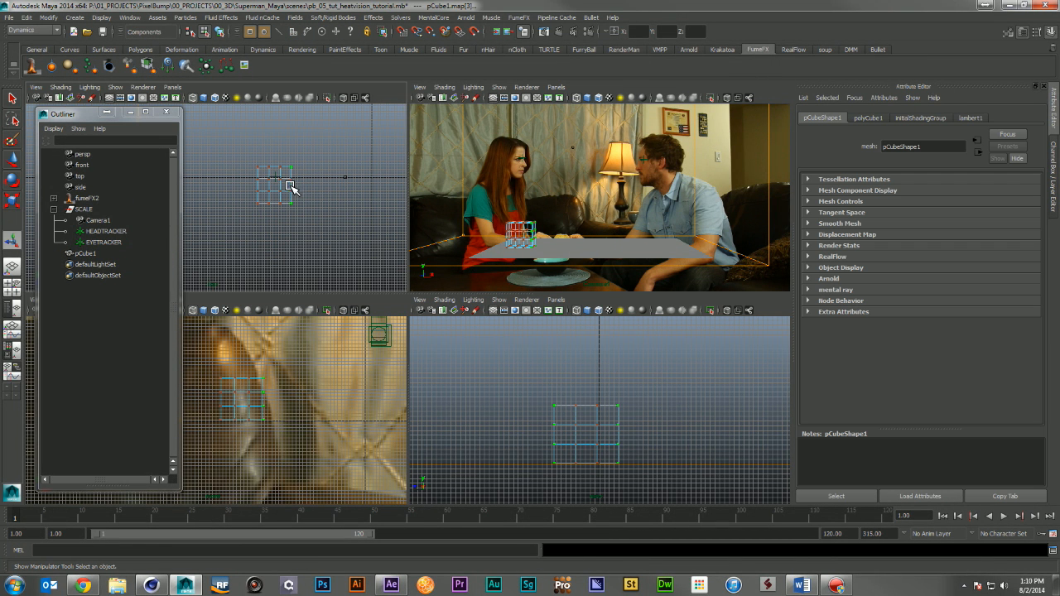
key(F9)
drag(286, 215, 311, 159)
key(r)
drag(294, 281, 293, 258)
Scale the corner vertices on the cube's negative X side inward along Z to match the opposite side
drag(266, 158, 251, 174)
shift+drag(251, 214, 265, 198)
drag(258, 285, 257, 257)
Move the cube's central top and bottom vertices outward in Y in the front view to form an elongated head shape
drag(276, 415, 254, 427)
key(w)
mouse_move(241, 356)
mouse_down()
mouse_move(230, 372)
mouse_move(241, 347)
mouse_up()
drag(260, 397, 229, 387)
drag(242, 364, 245, 412)
Try shifting the cube's inner vertices along X in the front view and undo those moves
drag(304, 399, 296, 399)
drag(229, 386, 240, 412)
drag(300, 399, 305, 398)
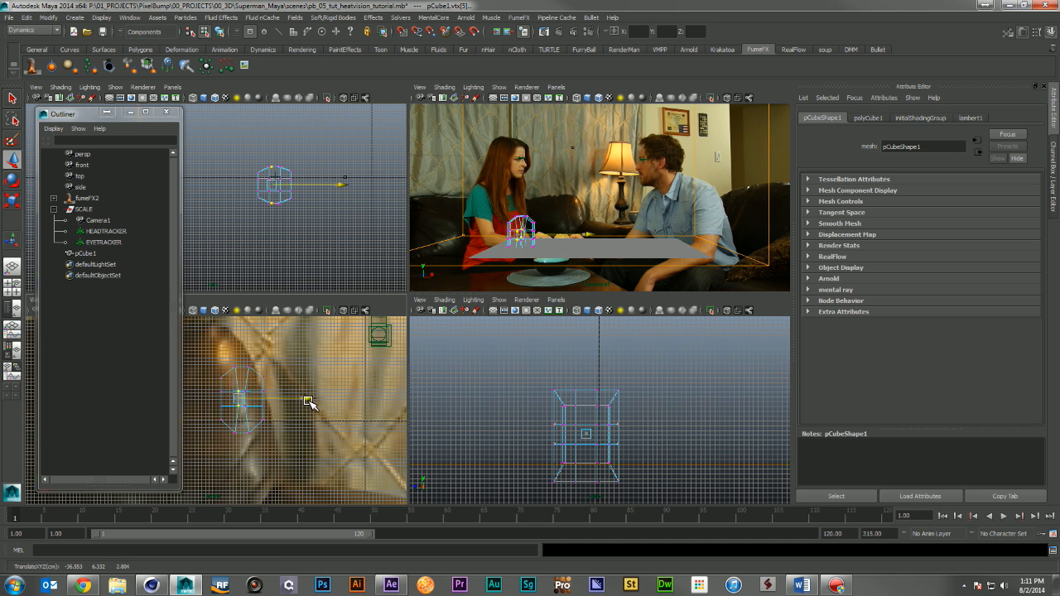
key(ctrl+z)
key(ctrl+z)
key(ctrl+z)
key(ctrl+z)
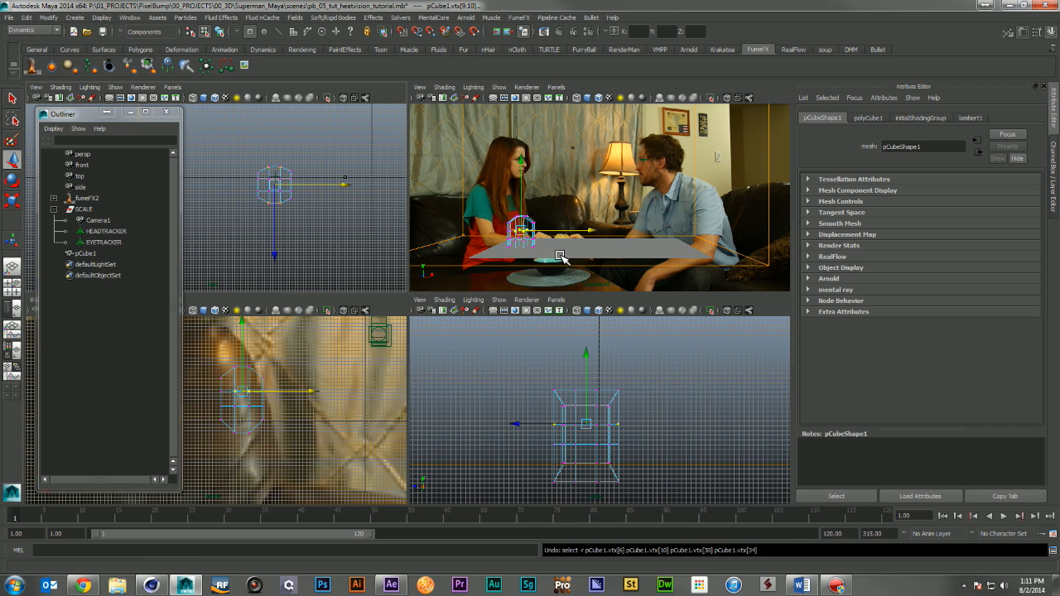
Adjust the cube's upper and lower vertex rows in Y in the side view to round the crown and chin
drag(605, 399, 588, 352)
drag(605, 474, 570, 488)
drag(588, 421, 588, 438)
drag(631, 454, 545, 501)
drag(585, 444, 585, 435)
drag(638, 378, 540, 416)
drag(586, 343, 586, 353)
Minimize the Outliner and scale the vertices on the front and back edges of the cube inward along X
click(607, 416)
key(r)
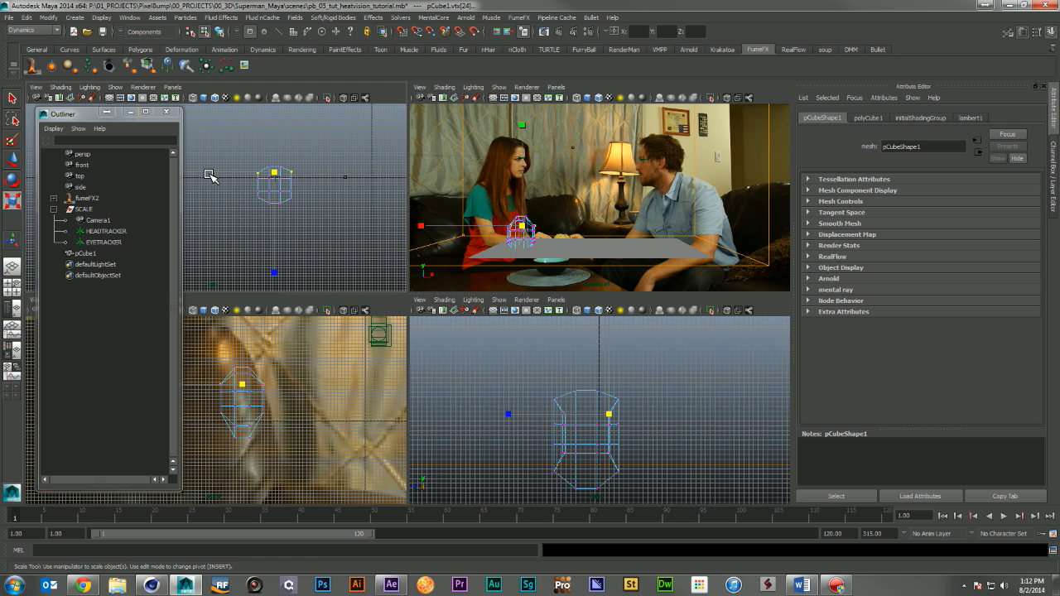
click(279, 175)
drag(617, 406, 603, 422)
shift+drag(570, 422, 555, 411)
click(130, 112)
drag(175, 187, 208, 196)
Nudge the cube's upper and lower corner vertices inward in the side view to smooth the head outline
drag(582, 384, 559, 403)
key(w)
drag(626, 393, 613, 407)
drag(619, 399, 617, 403)
drag(631, 464, 612, 481)
drag(618, 474, 611, 470)
drag(576, 471, 544, 480)
key(ctrl+z)
drag(552, 471, 560, 469)
drag(606, 481, 588, 463)
key(ctrl+z)
Refine the head shape's top and bottom vertices in the front view with small moves along X and Y
drag(259, 358, 243, 374)
drag(322, 368, 330, 368)
drag(256, 358, 257, 339)
click(255, 375)
key(ctrl+z)
drag(264, 426, 304, 439)
drag(270, 424, 228, 450)
drag(250, 380, 250, 377)
Return to object selection and move the head-shaped cube over the woman's head in the camera view
key(q)
key(F8)
key(w)
drag(522, 210, 521, 143)
drag(275, 222, 274, 213)
drag(317, 176, 308, 176)
Rotate the head-shaped cube to match the angle of the woman's face
alt+middle_drag(608, 354, 622, 511)
drag(588, 396, 646, 407)
key(r)
key(e)
key(ctrl+z)
drag(297, 272, 242, 276)
drag(597, 179, 596, 190)
Scale the head-shaped cube uniformly up a little to fit the woman's head
key(r)
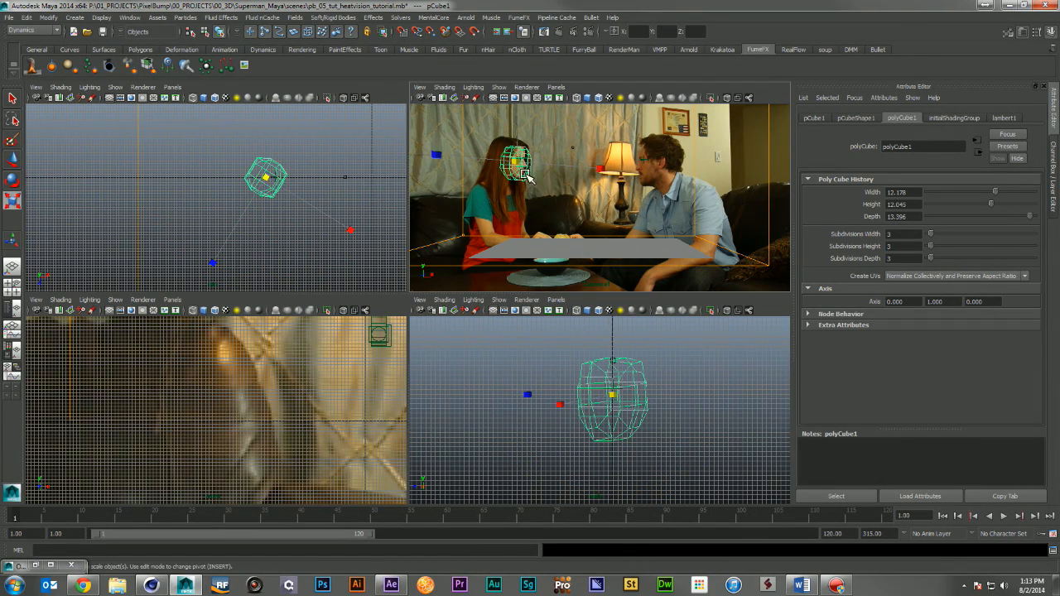
drag(515, 163, 526, 164)
key(w)
key(e)
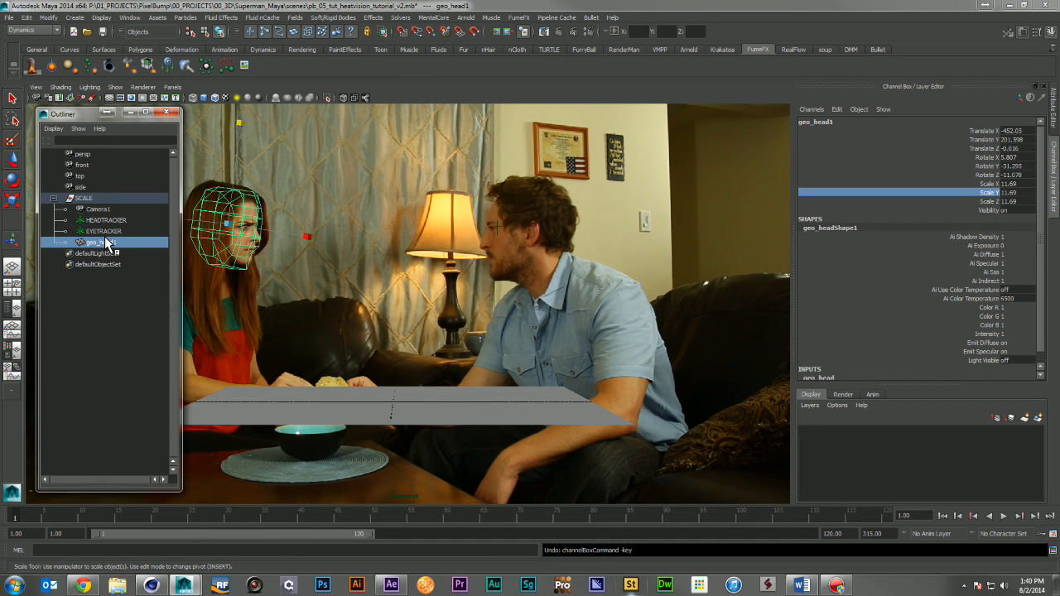
Parent geo_head1 under HEADTRACKER and key its translate and rotate channels at frame 1
middle_drag(106, 242, 109, 224)
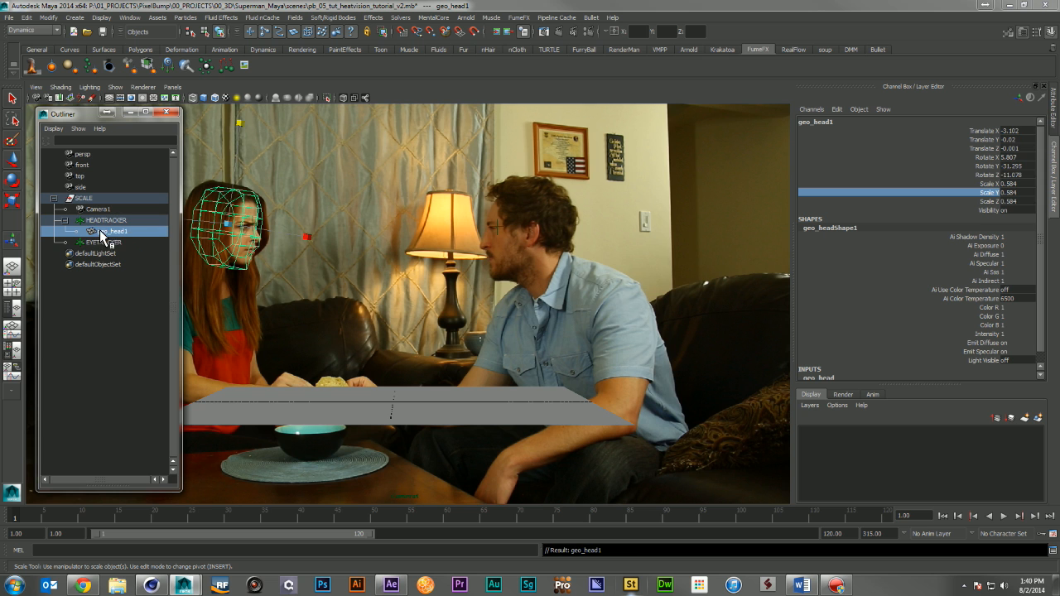
click(133, 111)
drag(982, 132, 986, 177)
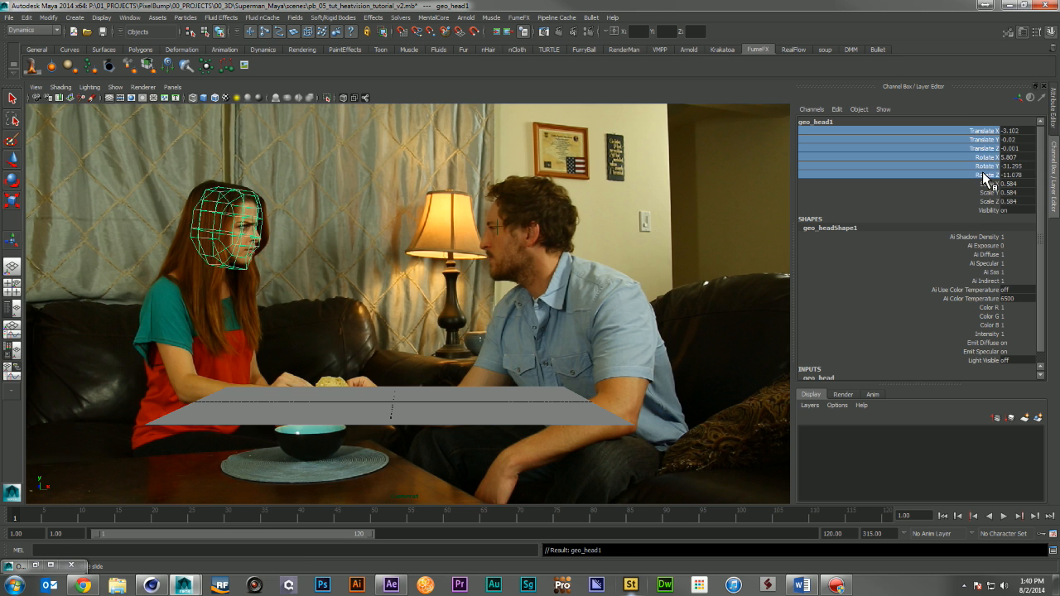
right_click(961, 159)
click(988, 178)
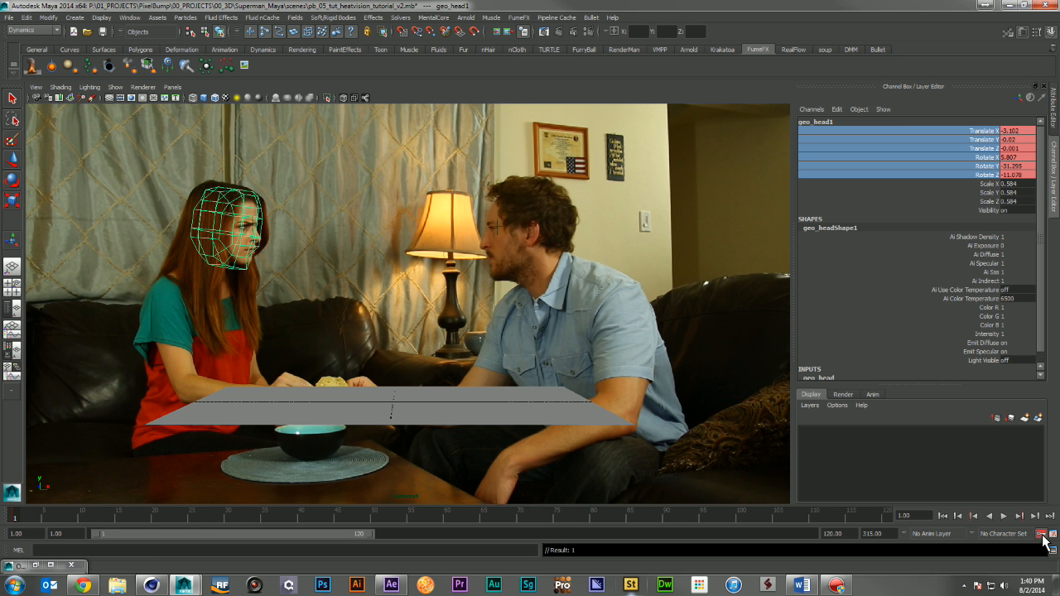
Key the head's translate and rotate channels at frame 40
mouse_move(23, 520)
mouse_down()
mouse_move(348, 520)
mouse_move(314, 516)
mouse_up()
drag(312, 508, 305, 508)
right_drag(877, 145, 867, 202)
At frame 46, rotate the head mesh to about 0.079, -31.775, -0.15 and lower it to about -0.228 in Y
drag(305, 514, 350, 520)
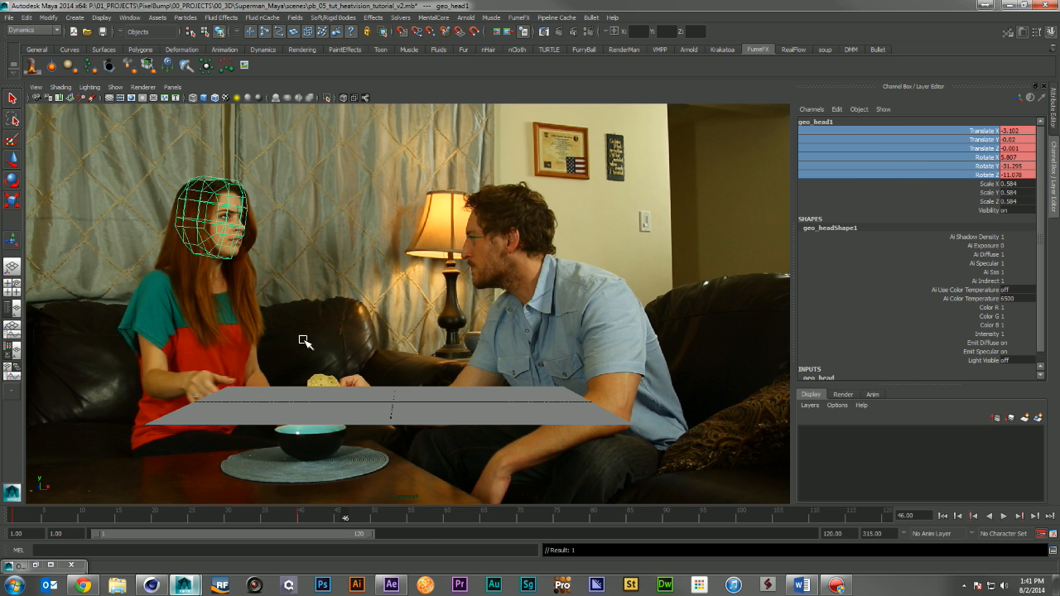
key(r)
key(e)
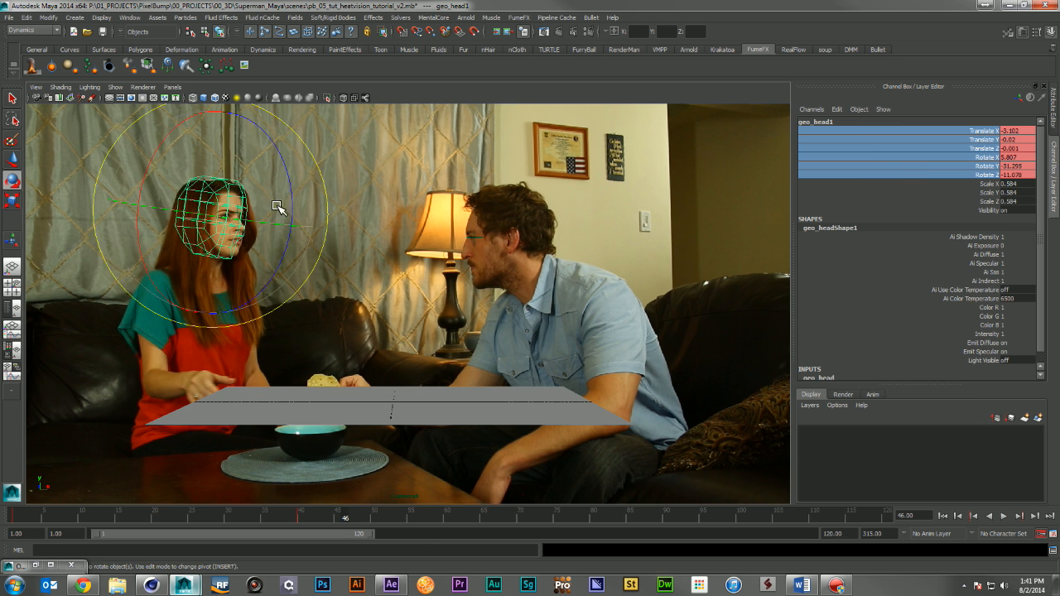
drag(296, 201, 296, 186)
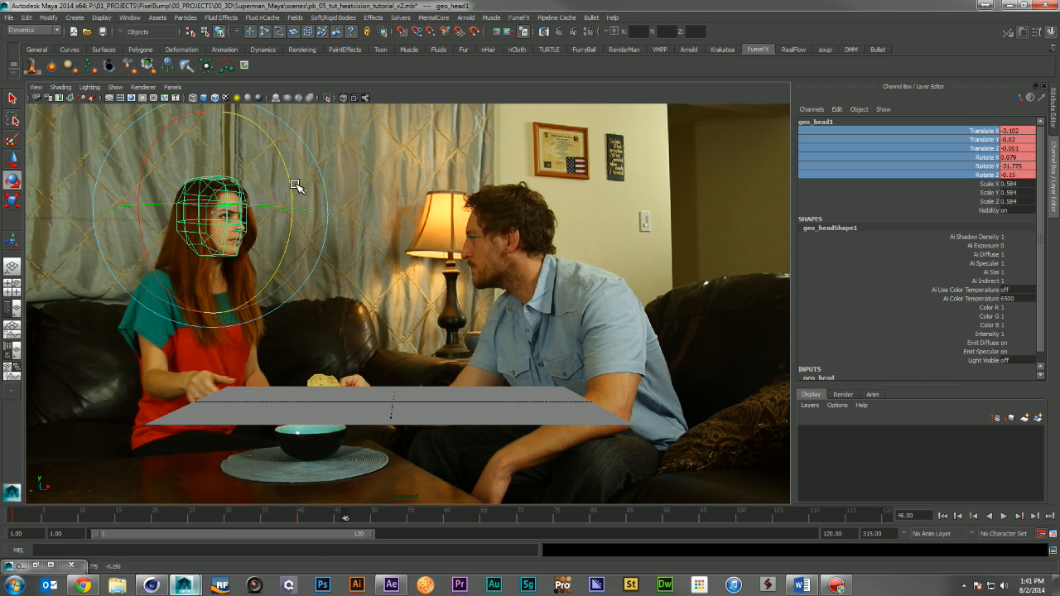
key(w)
drag(213, 141, 215, 144)
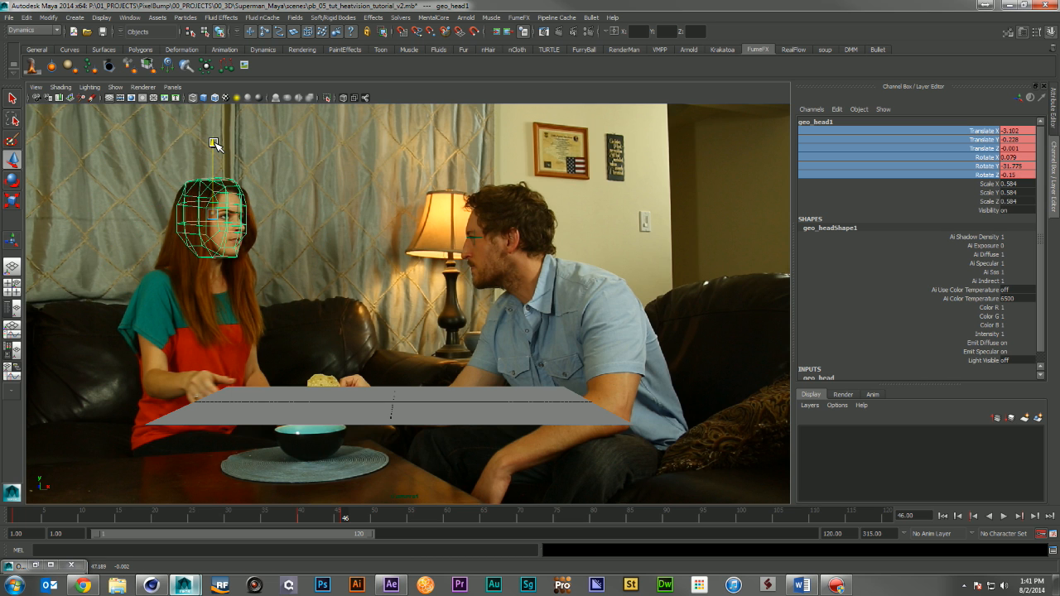
Key the head's translate and rotate channels at frame 55 without changing its pose
drag(348, 522, 412, 533)
key(w)
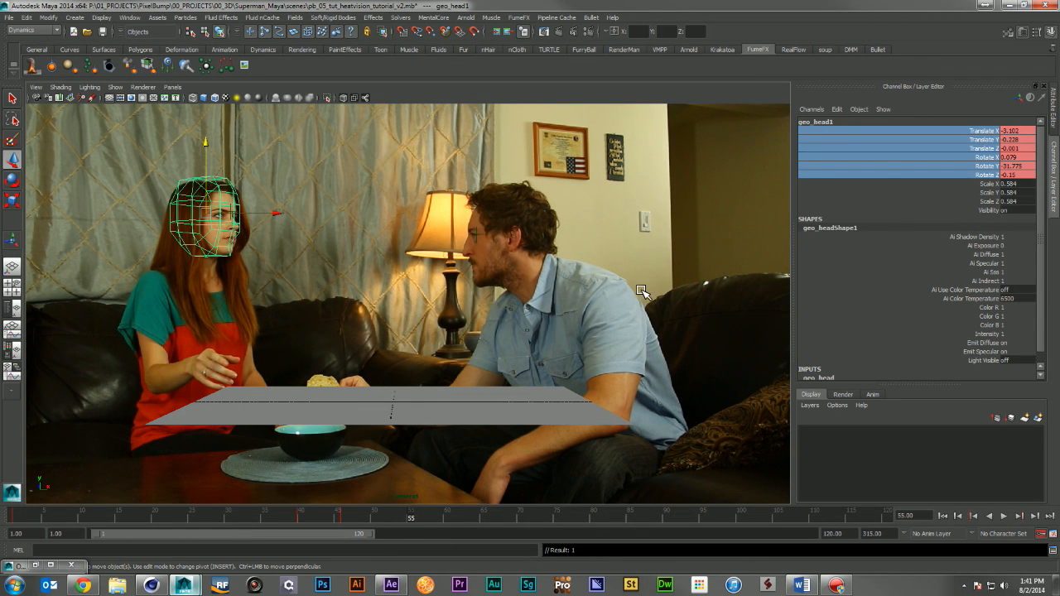
right_click(874, 158)
click(898, 177)
At frame 66, rotate the head mesh to about -5.31 in X and move it to about -1.585 in Z
drag(410, 516, 492, 521)
key(e)
drag(153, 240, 135, 235)
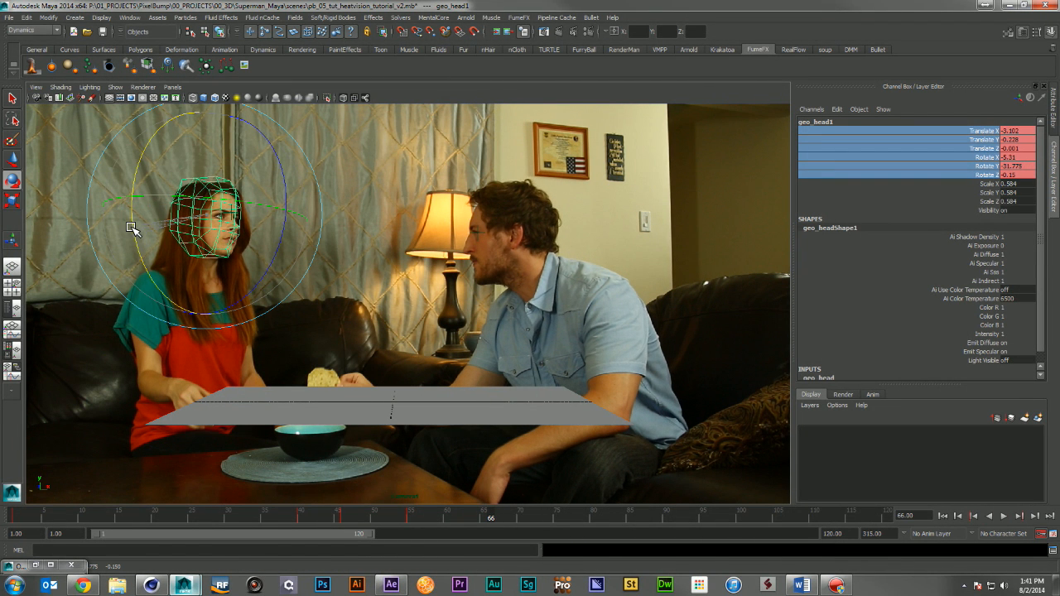
key(w)
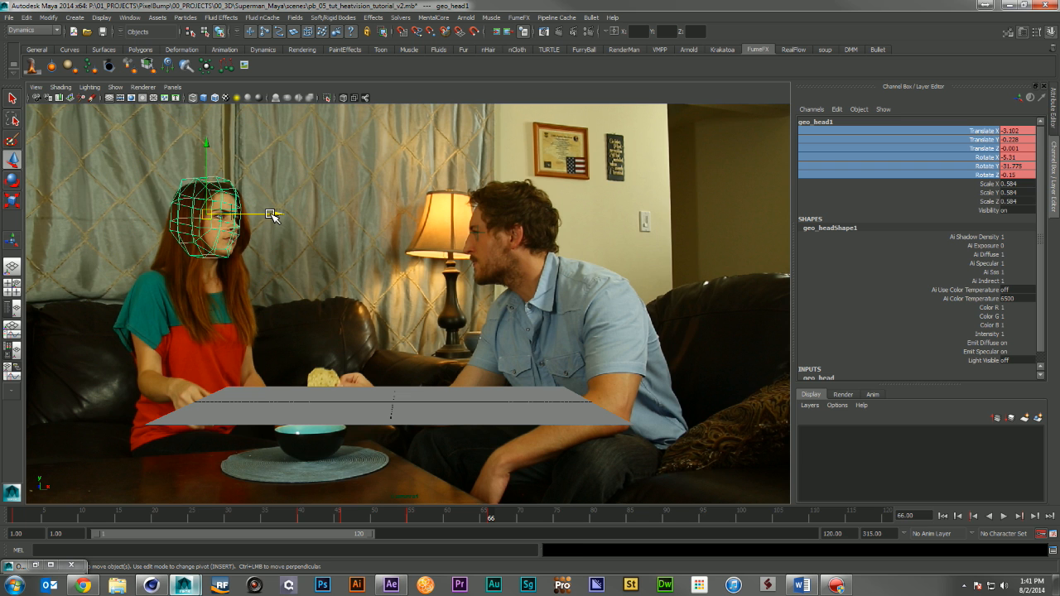
key(space)
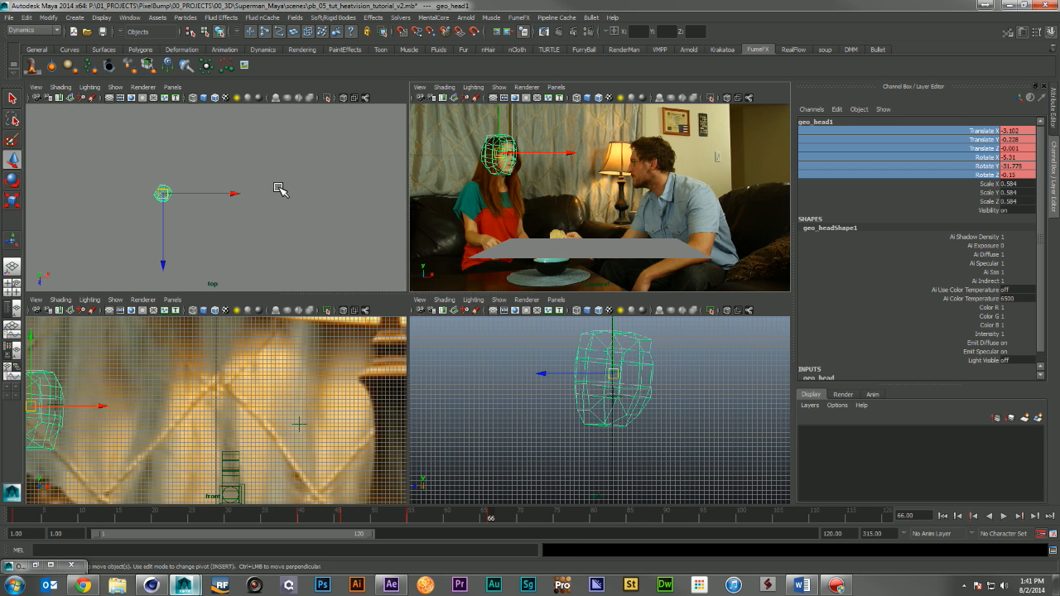
click(165, 243)
drag(165, 246, 164, 242)
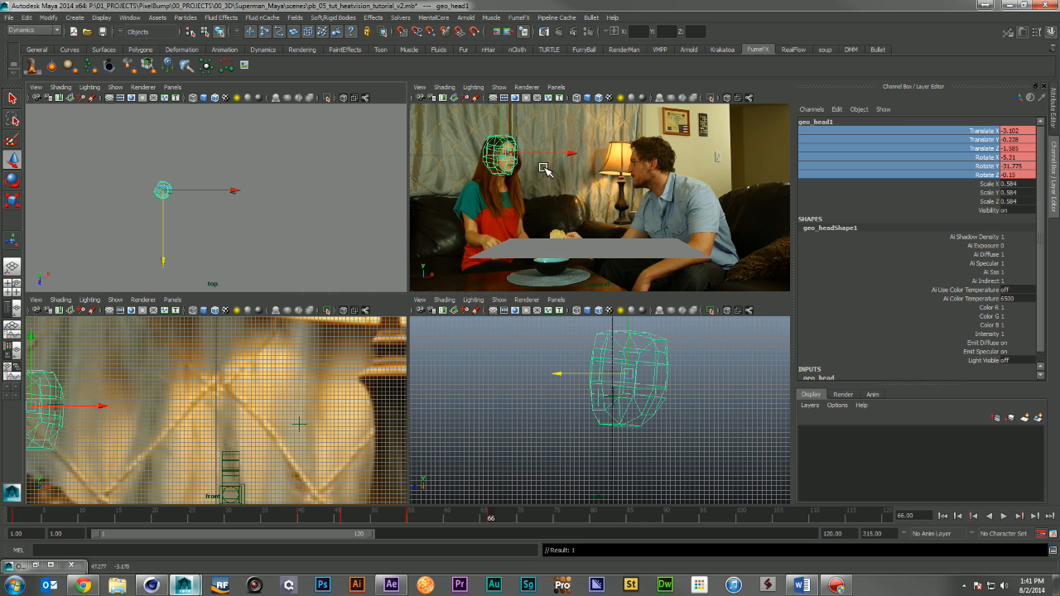
key(space)
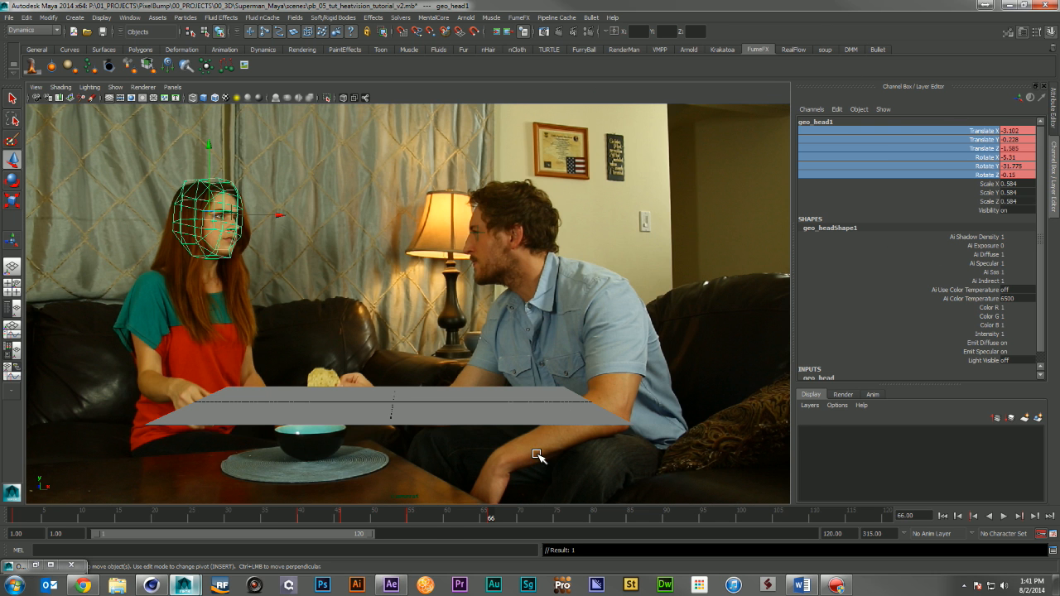
Key the head's current translate and rotate values at frame 85
mouse_move(491, 520)
mouse_down()
mouse_move(383, 521)
mouse_move(693, 529)
mouse_move(608, 526)
mouse_move(630, 520)
mouse_up()
right_click(895, 144)
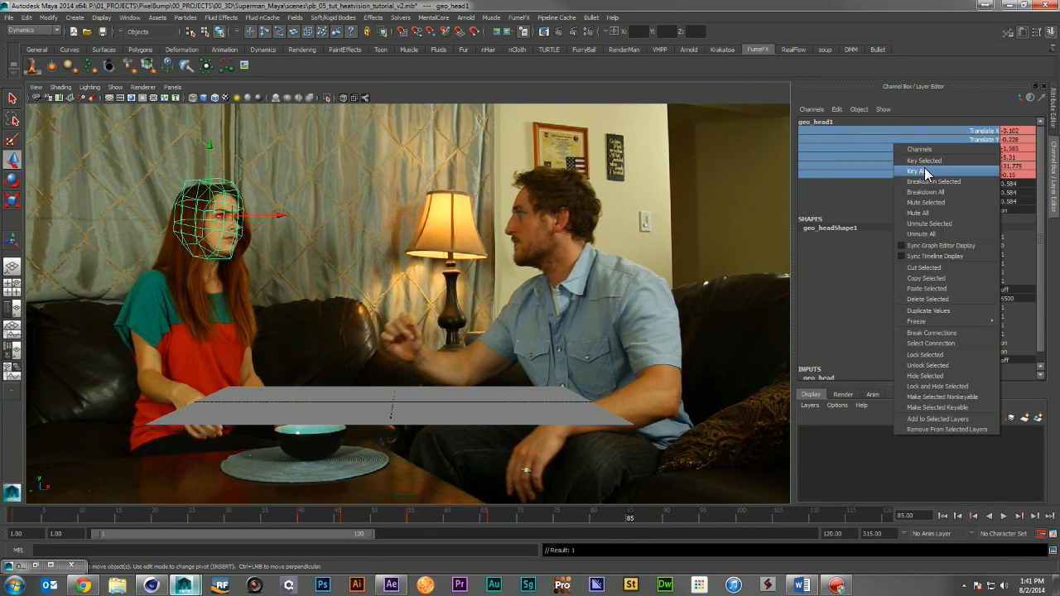
click(927, 163)
At frame 100, rotate the head mesh to about -35.995, -23.246, 23.766 and lower it to about -1.071 in Y
drag(627, 512, 738, 523)
key(e)
drag(149, 254, 139, 236)
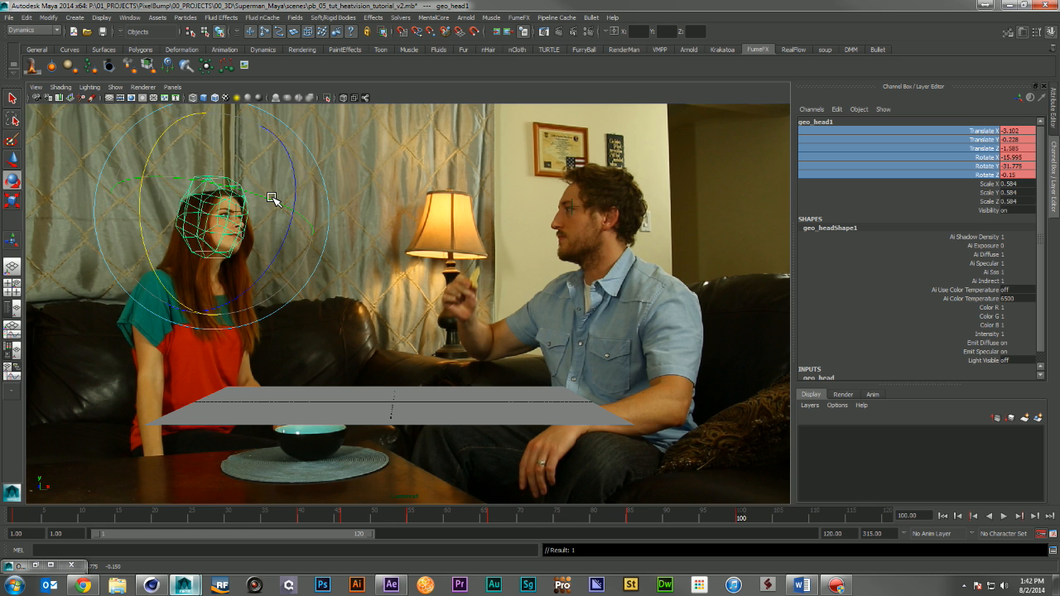
drag(293, 230, 300, 191)
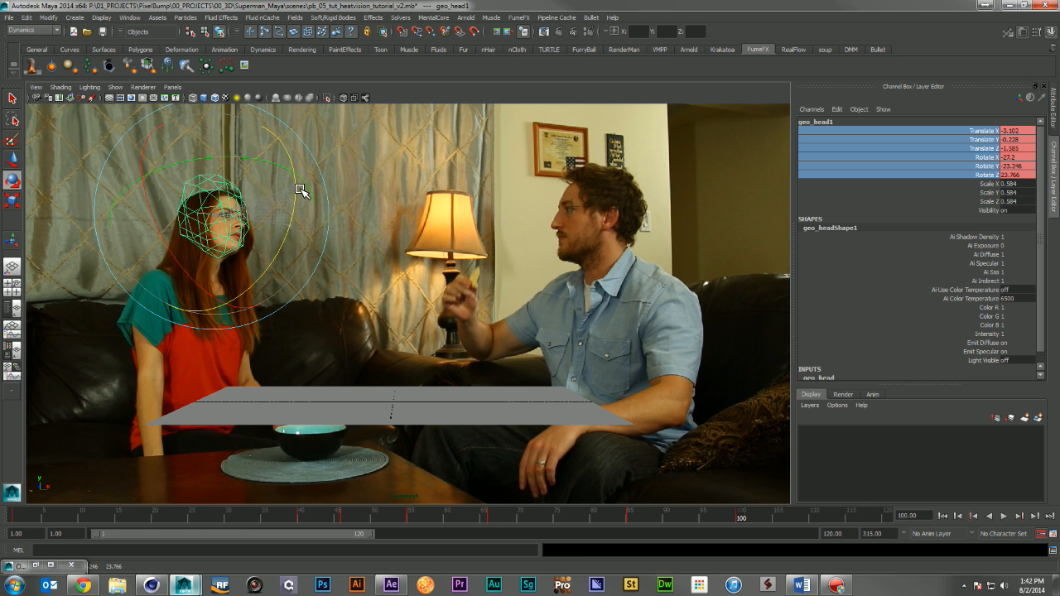
drag(214, 292, 205, 290)
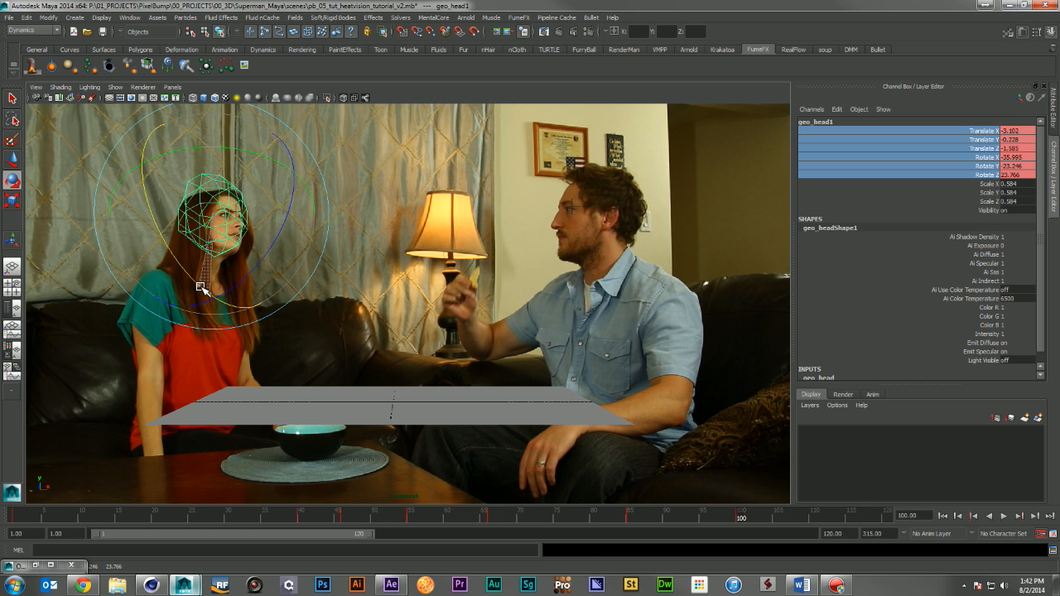
key(w)
drag(217, 146, 218, 152)
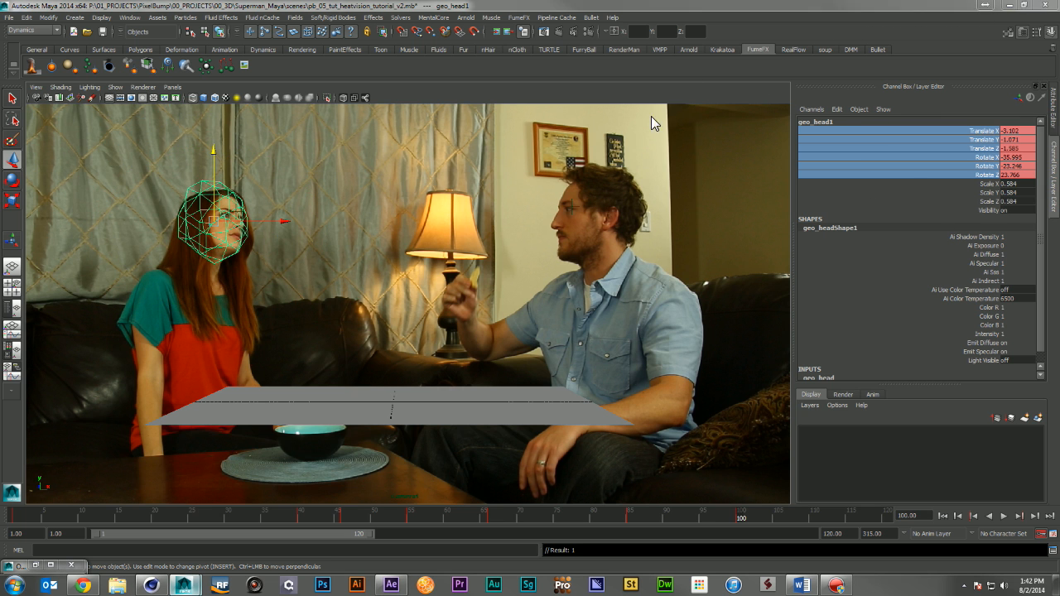
Move the head mesh back in the top view to about -3.433 in Z at frame 100
key(space)
click(169, 256)
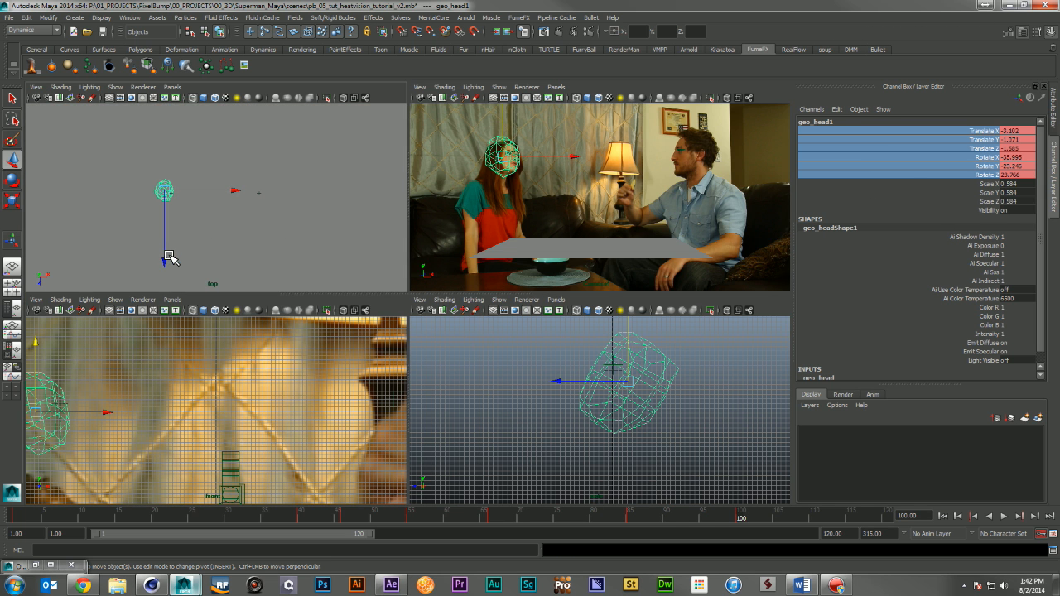
click(169, 251)
click(166, 191)
drag(167, 246, 166, 240)
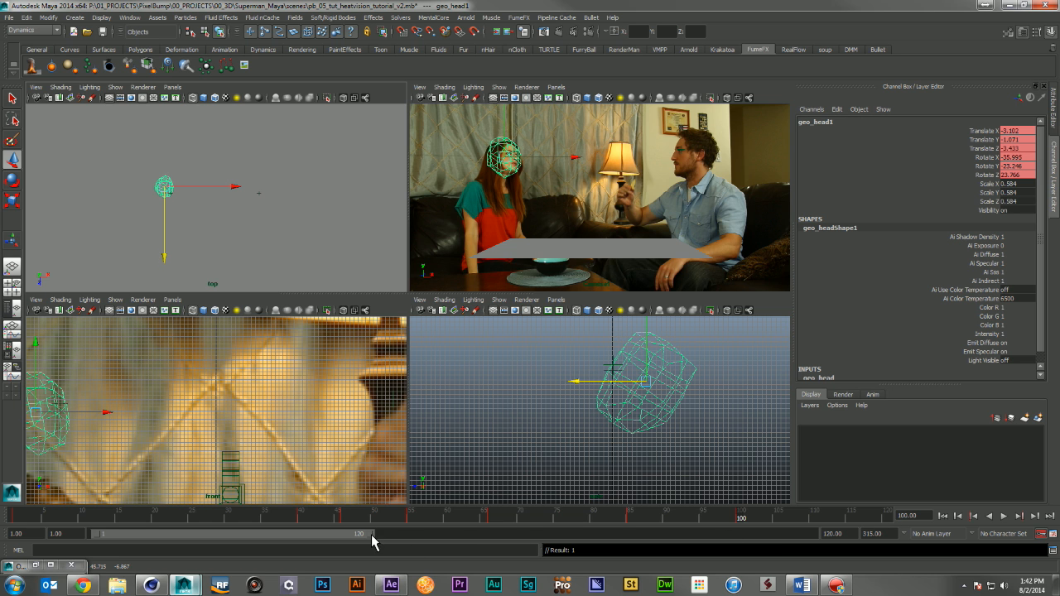
Extend the playback range to frame 315 and key the head's translate and rotate channels at frame 117
drag(370, 538, 812, 538)
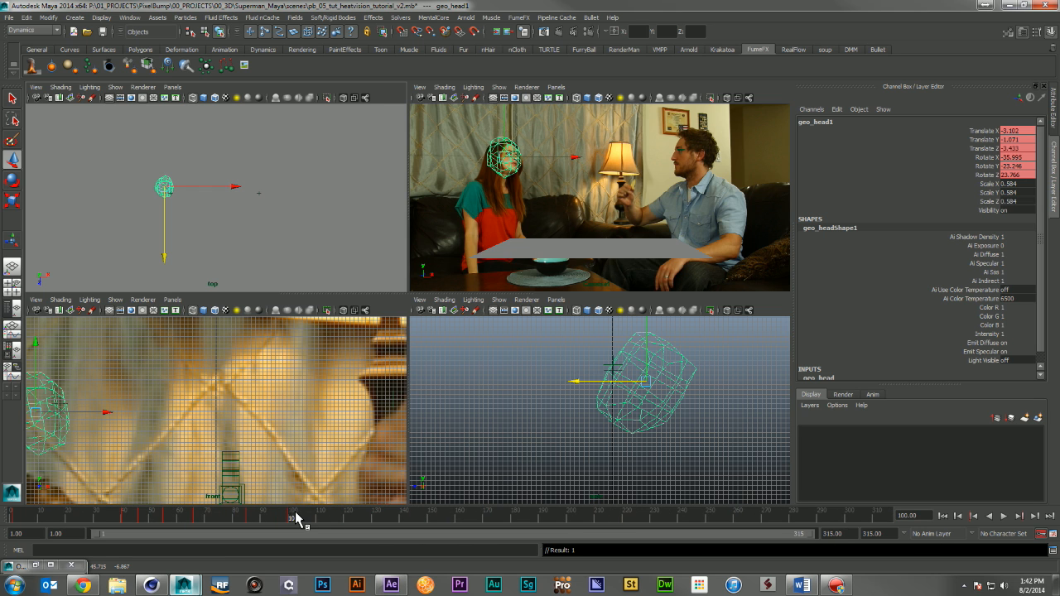
key(alt+v)
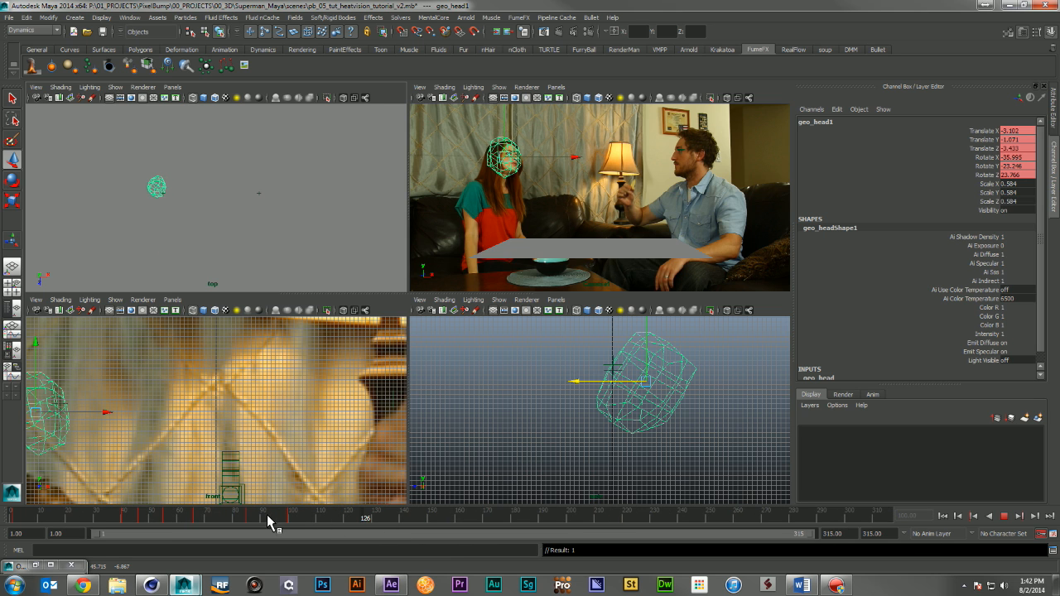
drag(267, 523, 340, 522)
key(space)
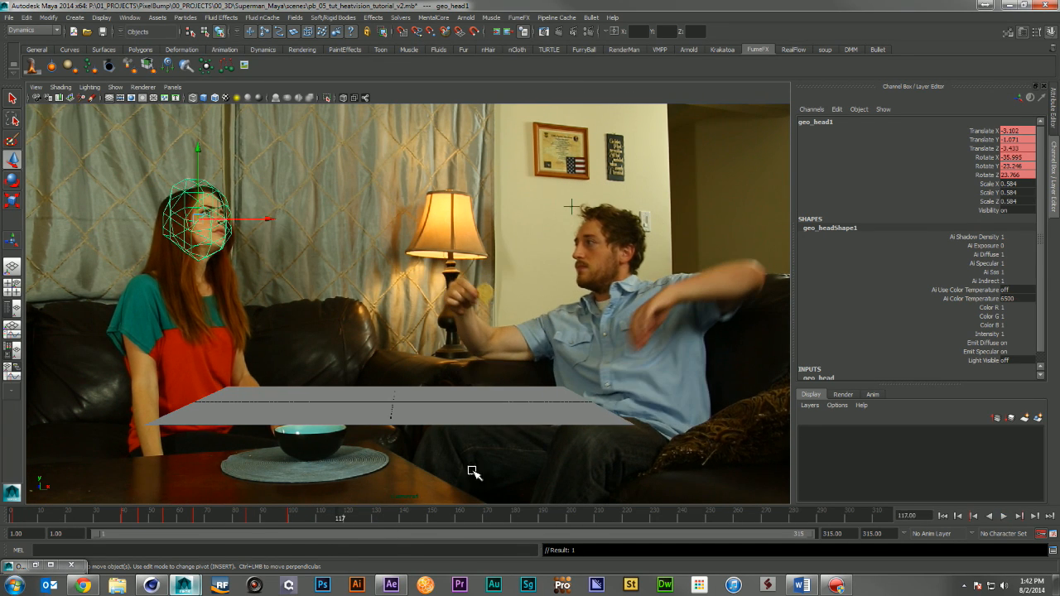
click(982, 130)
shift+click(990, 174)
right_click(966, 151)
click(971, 170)
At frame 133, rotate the head mesh to about -7.492, -35.173, 25.459 to follow the woman's turned face
key(alt+v)
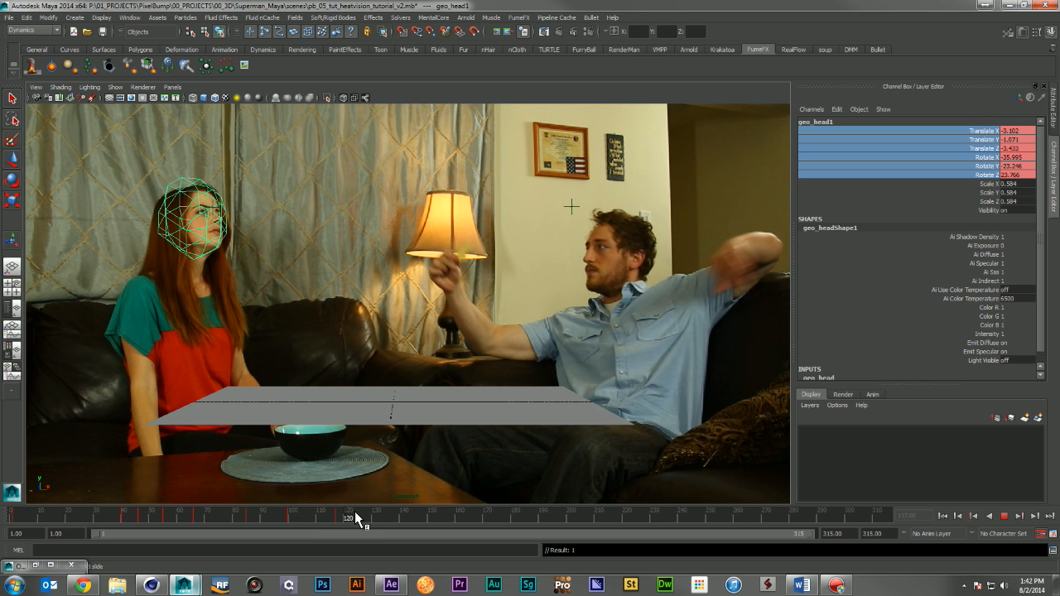
click(384, 519)
key(e)
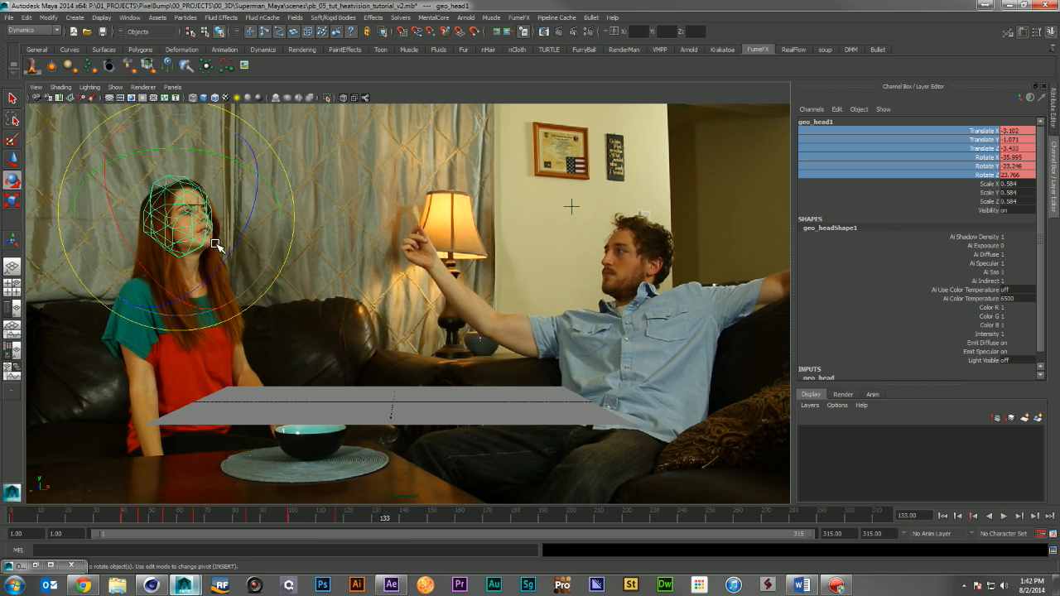
drag(109, 205, 141, 251)
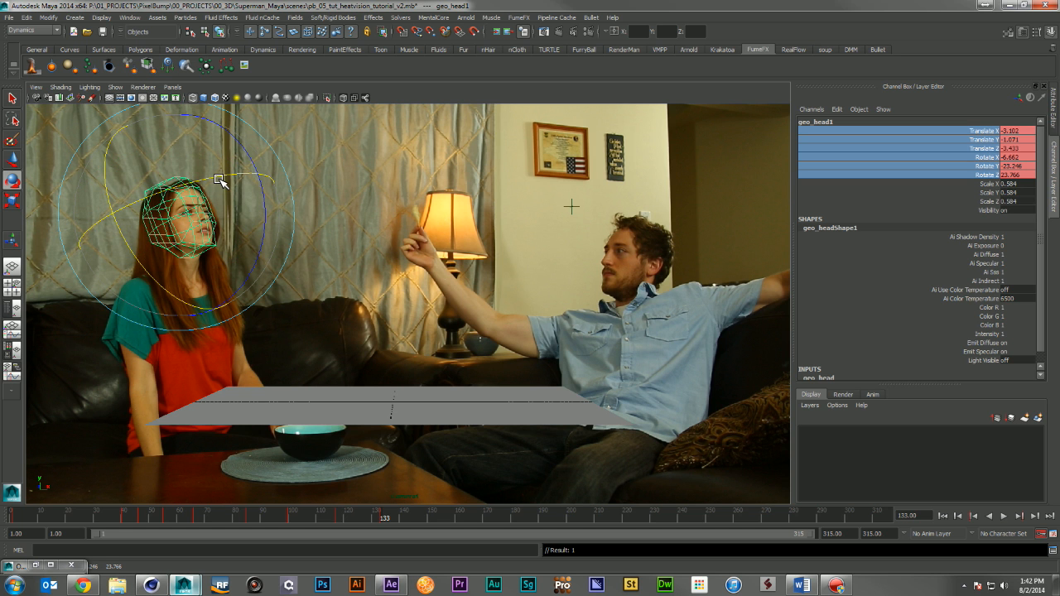
drag(223, 180, 203, 193)
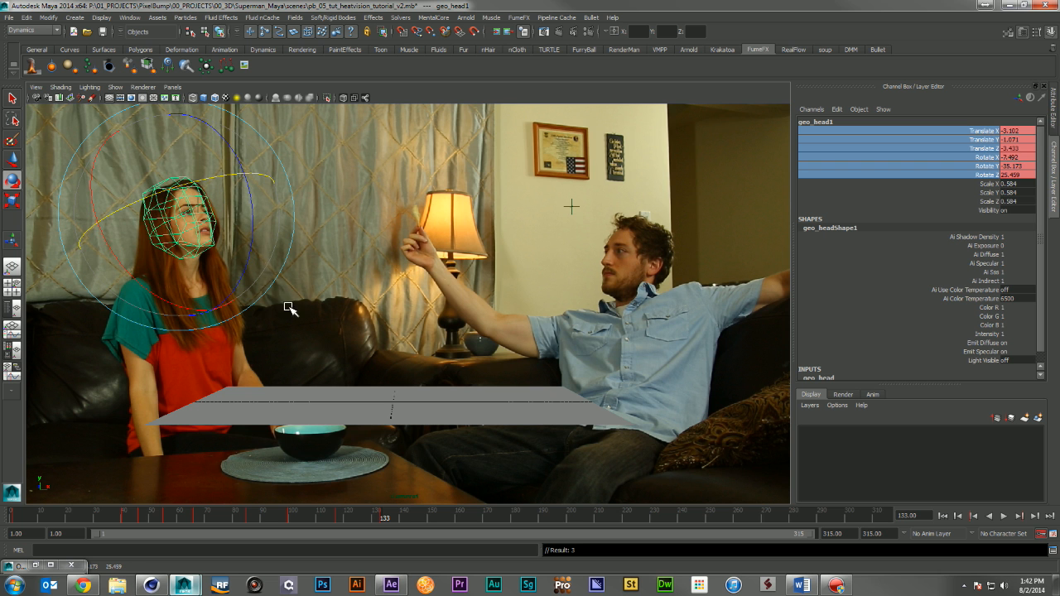
At frame 160, rotate the head mesh to about -20.148 in X and move it to about -7.13 in Z
drag(334, 512, 456, 518)
key(e)
drag(114, 196, 142, 199)
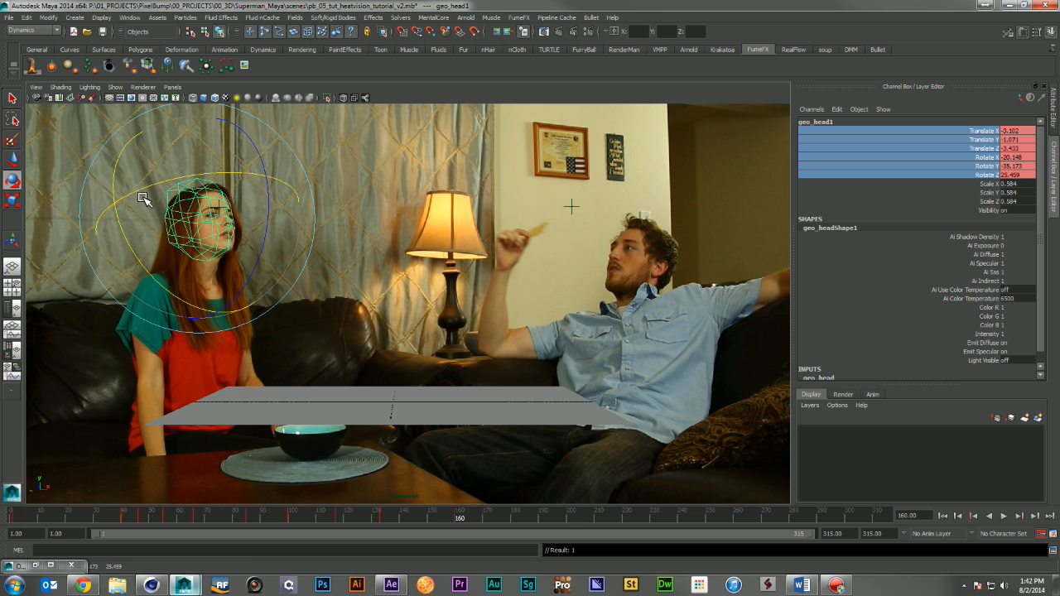
key(w)
key(space)
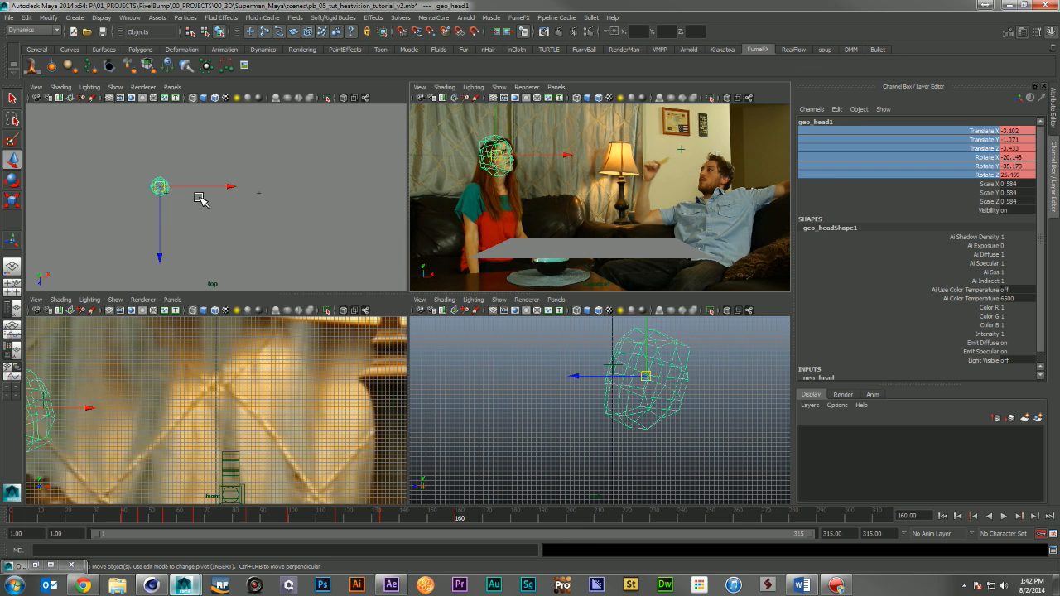
drag(161, 242, 176, 234)
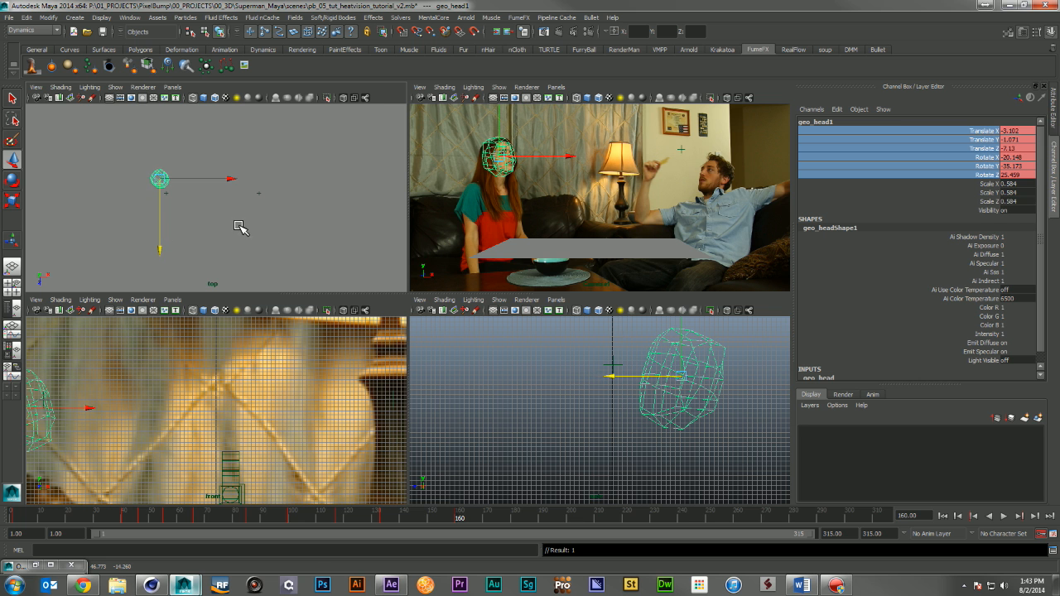
key(space)
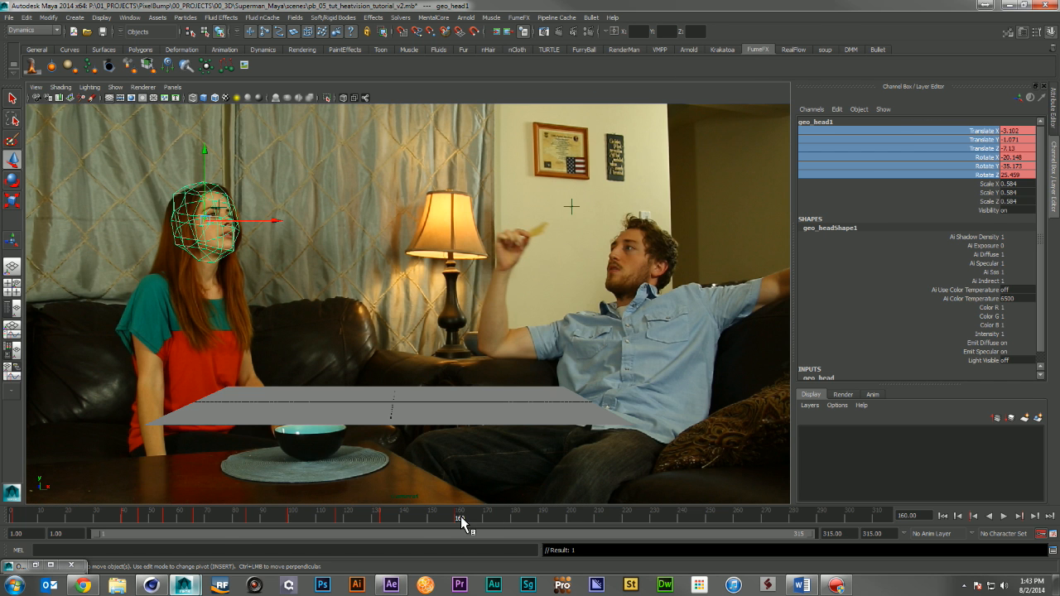
Key the head's translate and rotate channels at frame 170
key(alt+v)
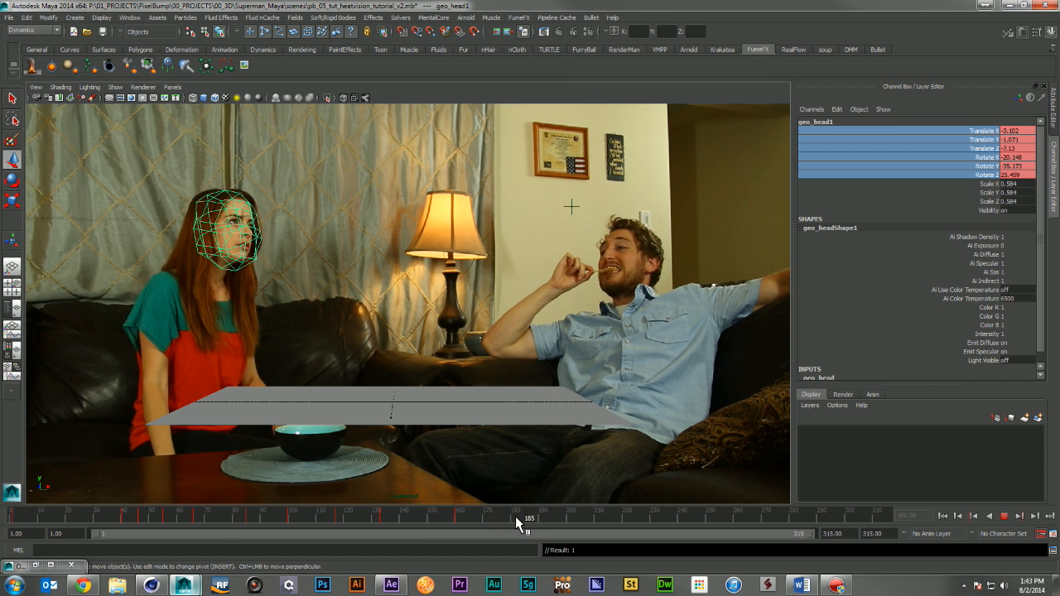
drag(516, 519, 487, 519)
right_click(943, 136)
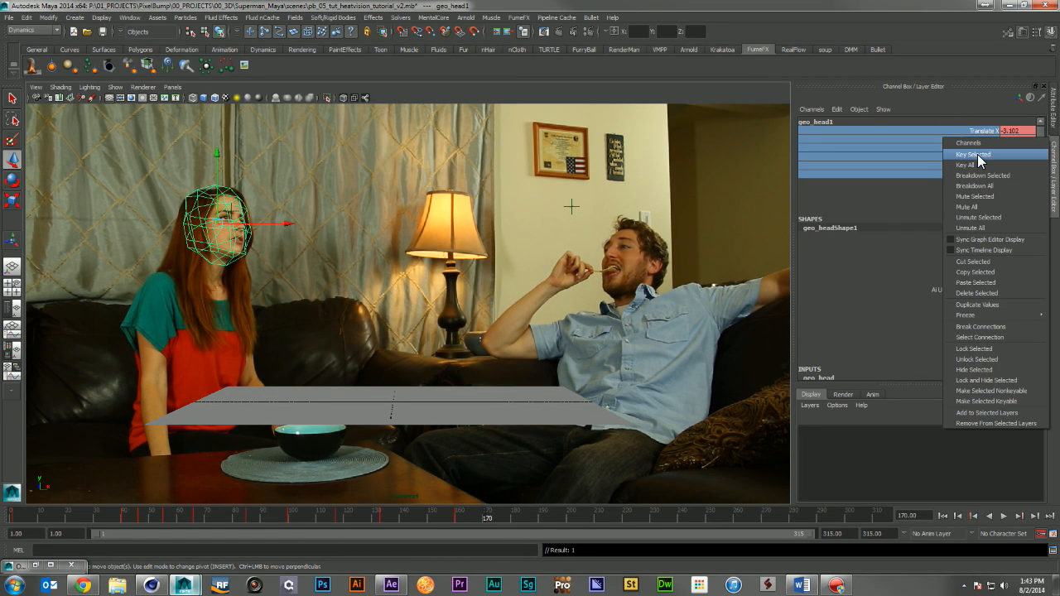
click(978, 154)
At frame 188, rotate the head mesh to about -0.49, -39.877, -6.271 and move it to about -0.119 in Y
key(alt+v)
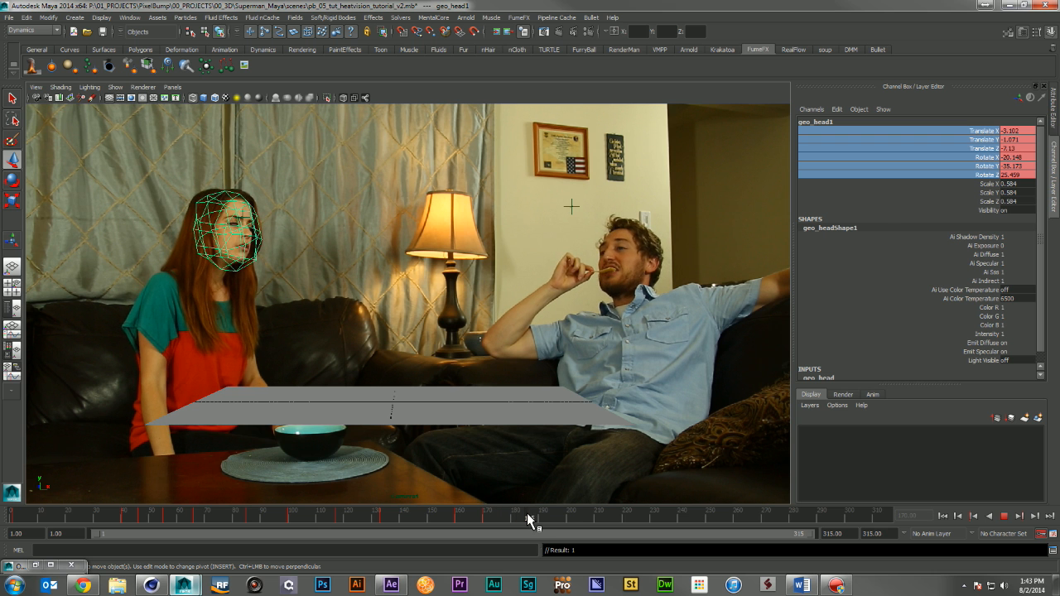
drag(534, 515, 535, 515)
key(e)
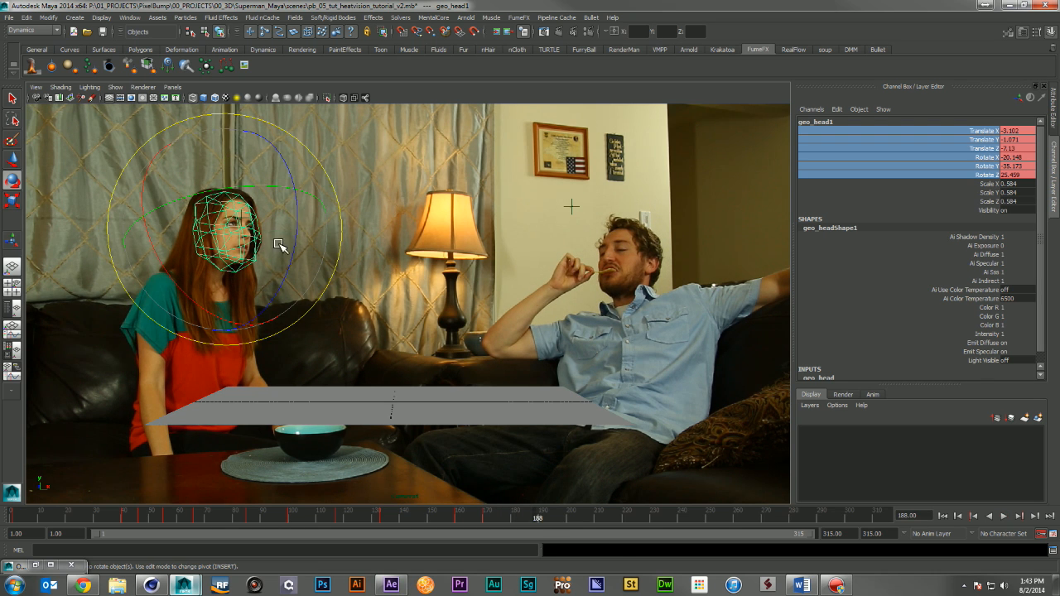
drag(296, 208, 296, 253)
key(w)
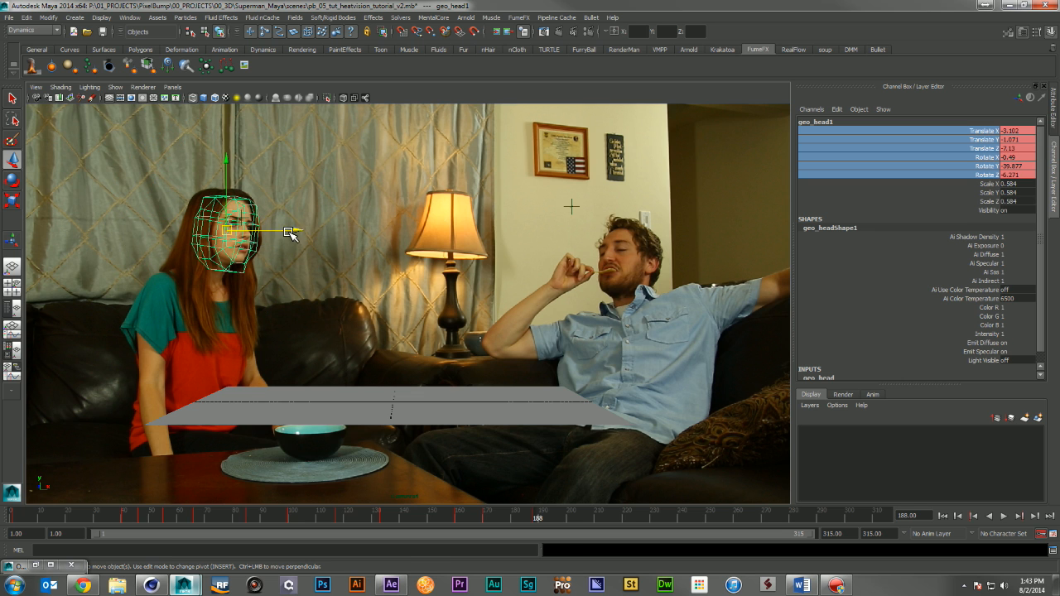
drag(235, 183, 231, 173)
Key the head's translate and rotate channels past frame 188, and at frame 217 rotate and key it at about 17.715, -37.105, -21.616
key(alt+v)
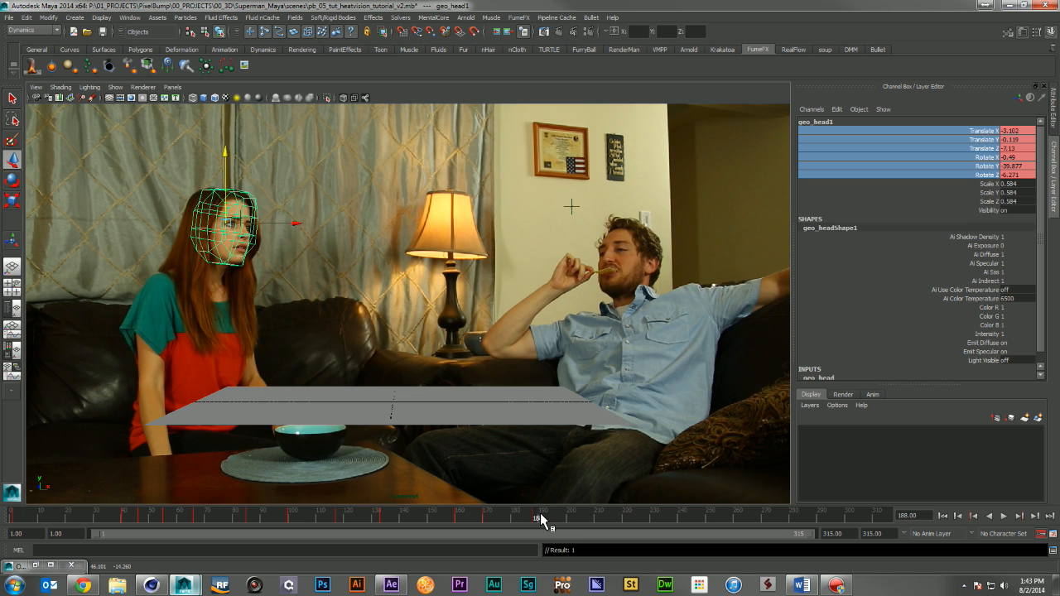
mouse_move(606, 516)
mouse_down()
mouse_move(620, 521)
mouse_move(573, 522)
mouse_up()
right_drag(906, 135, 936, 155)
drag(575, 516, 619, 520)
key(e)
drag(143, 173, 142, 176)
drag(265, 188, 274, 209)
key(shift+e)
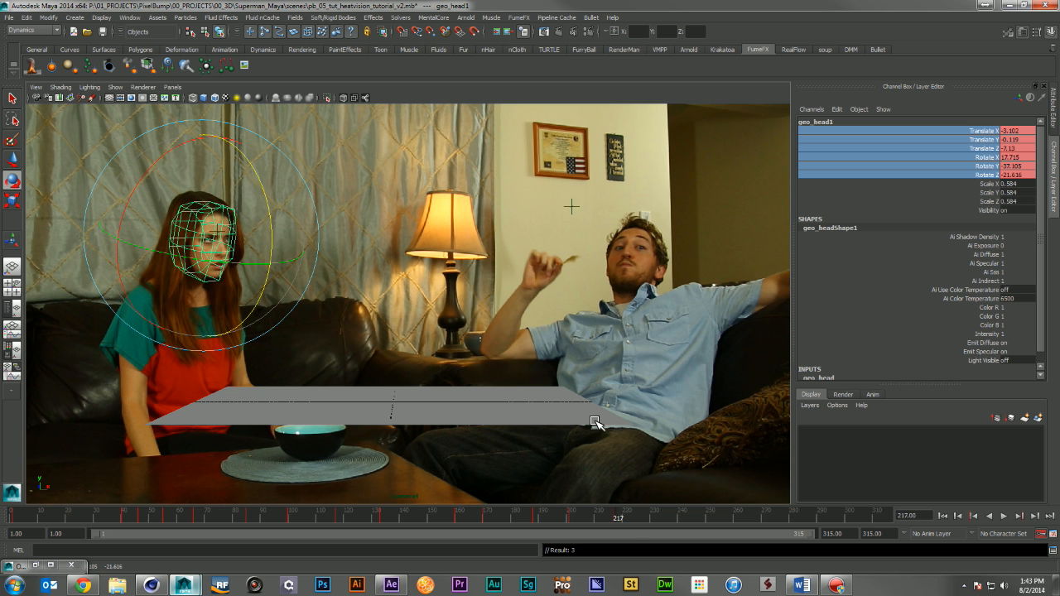
At frame 312, rotate the head mesh to about 20.753, -35.666, -26.734 and raise it to about 1.046 in Y
key(alt+v)
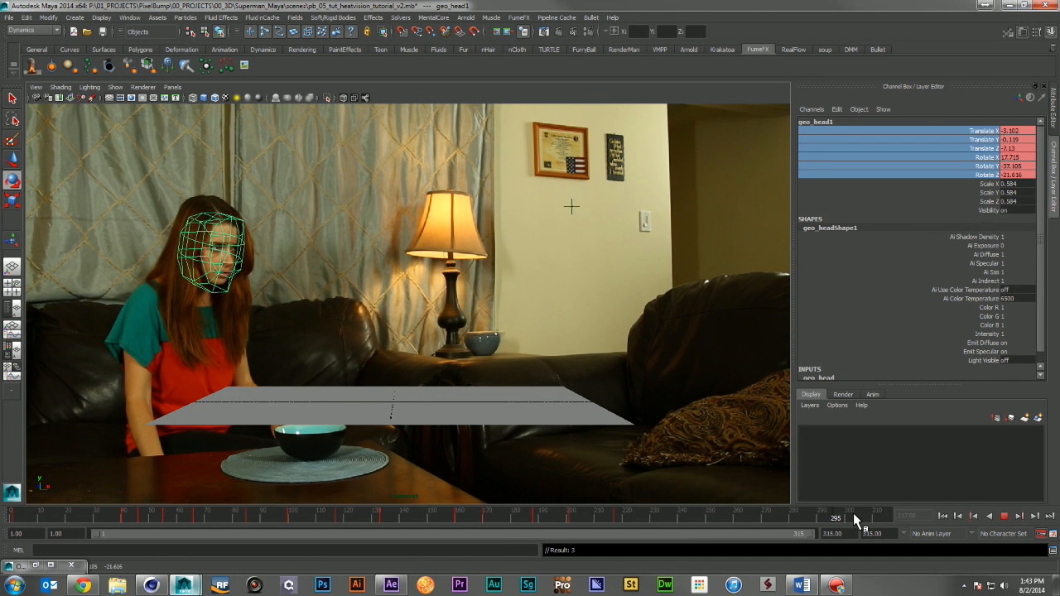
click(893, 515)
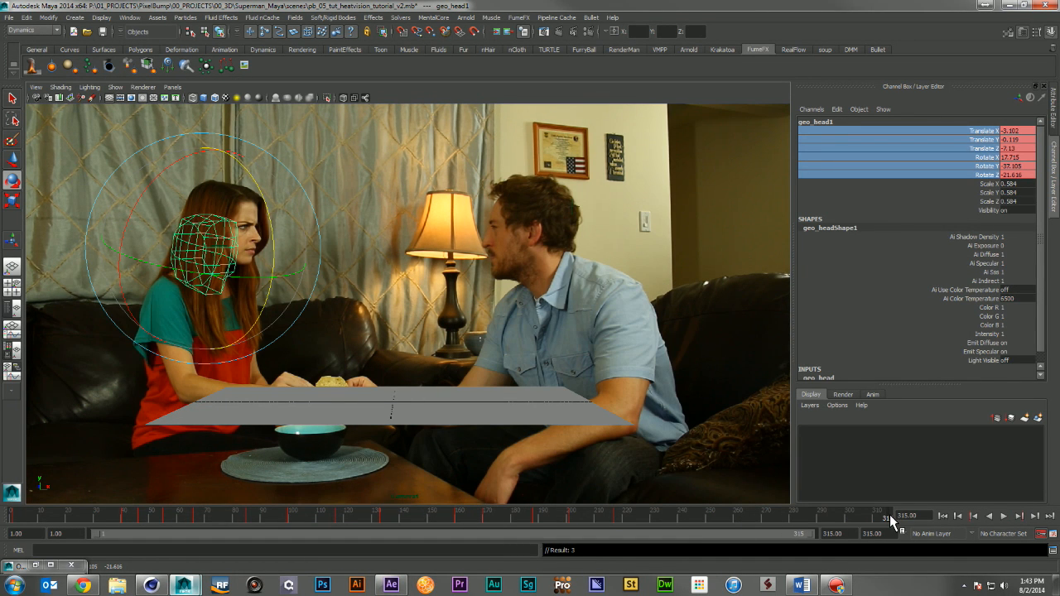
click(884, 517)
key(alt+v)
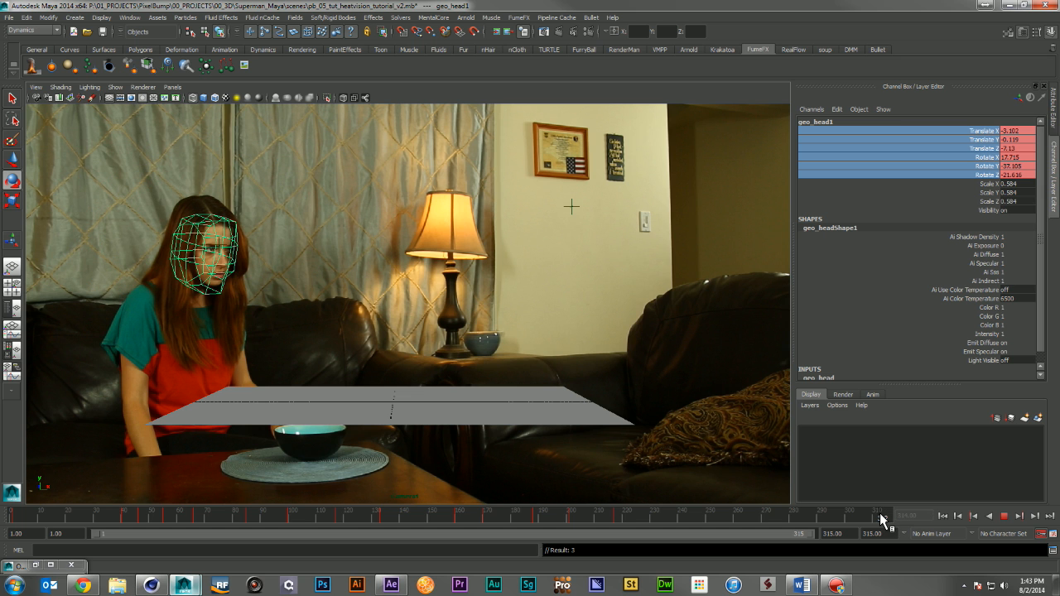
click(881, 515)
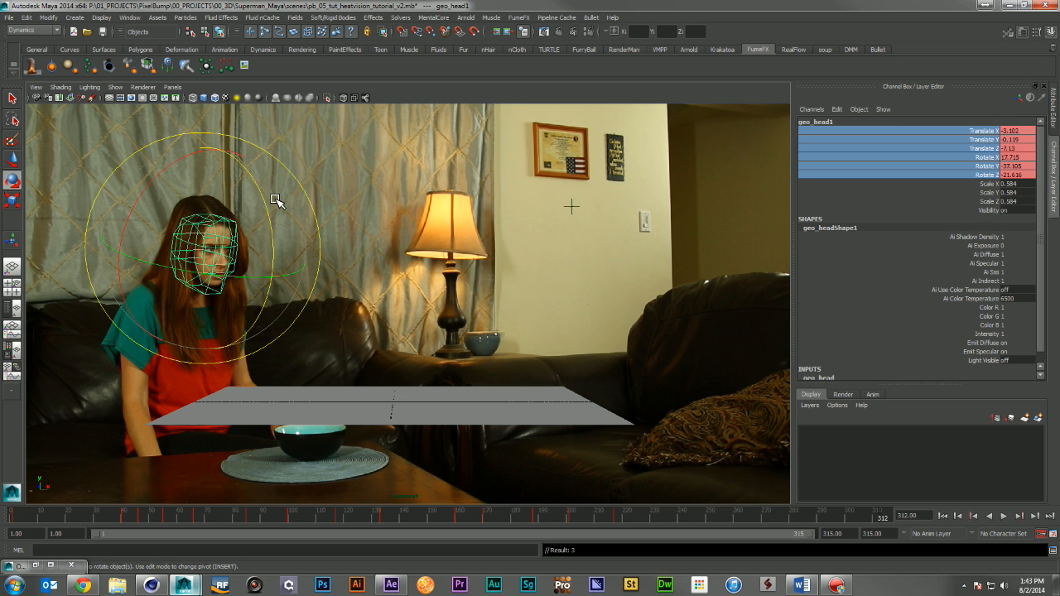
mouse_move(266, 199)
mouse_down()
mouse_move(270, 217)
mouse_move(273, 208)
mouse_up()
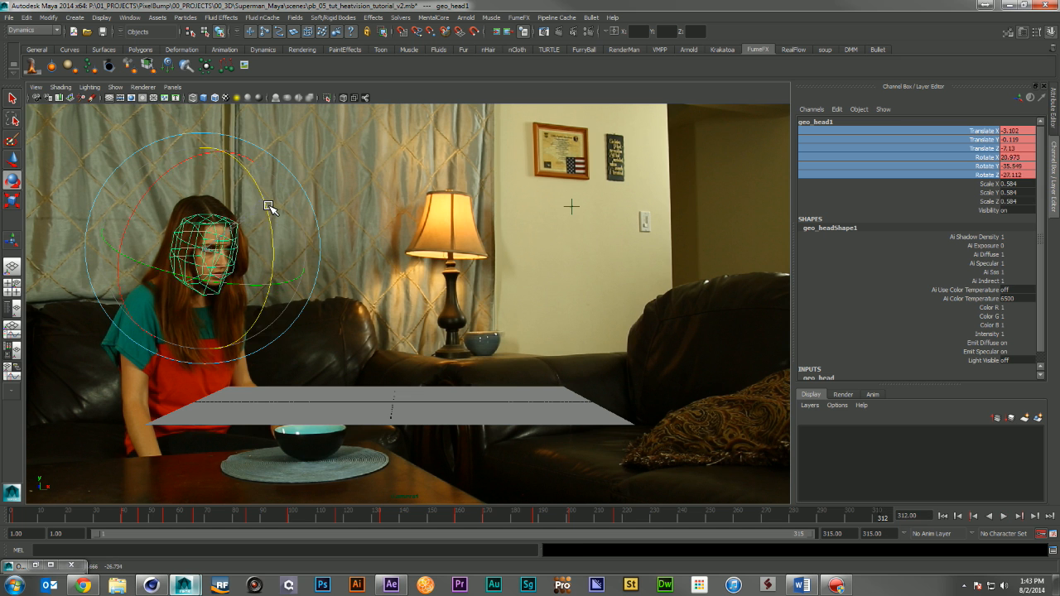
key(w)
drag(211, 180, 209, 176)
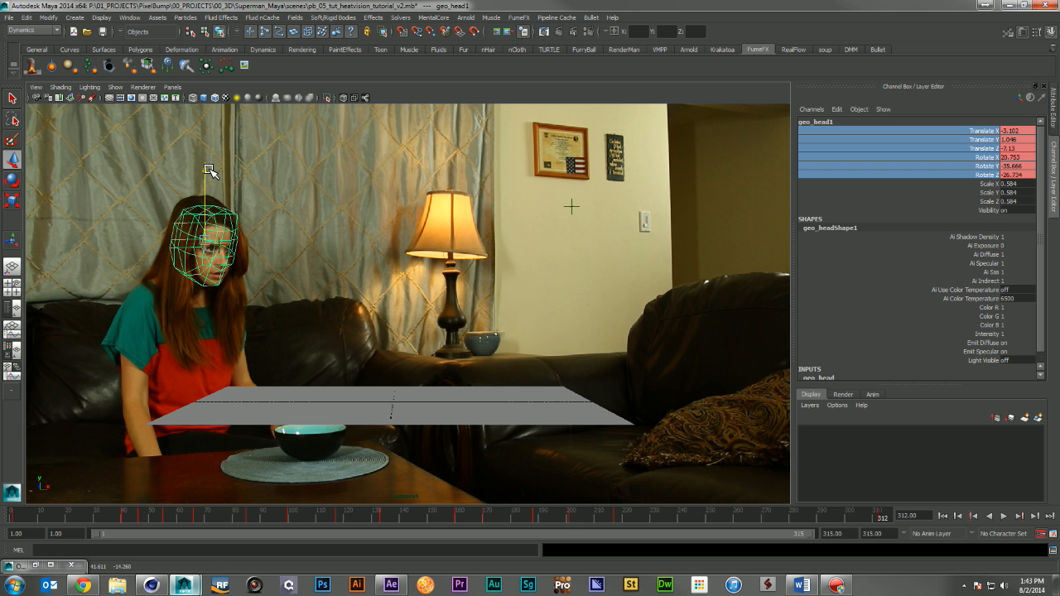
At frame 240, move the head mesh to about -2.664 in X and 0.801 in Y, and check the motion up to frame 312
drag(871, 517, 680, 516)
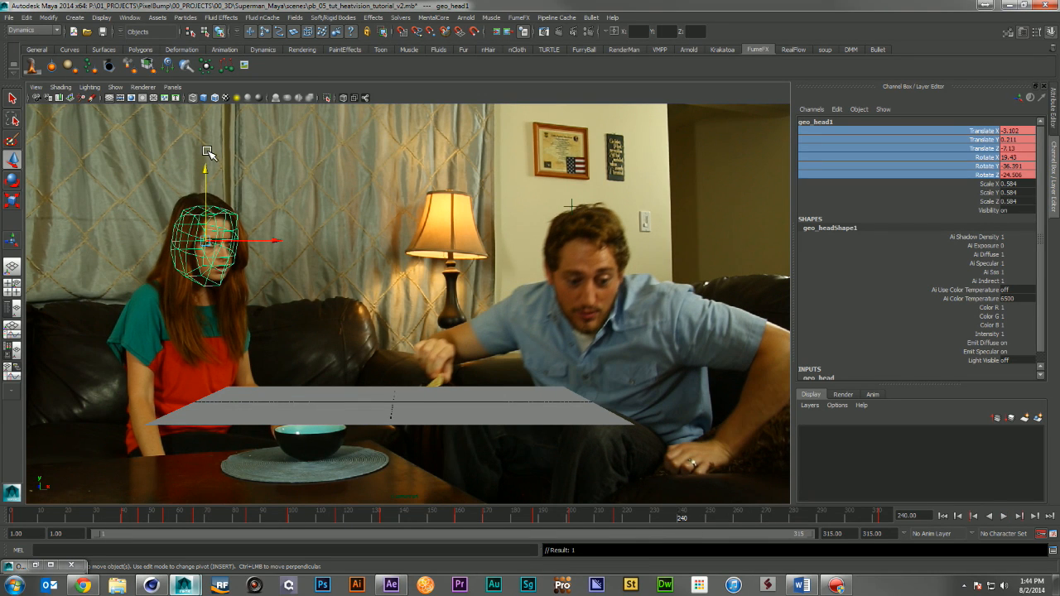
drag(207, 178, 208, 172)
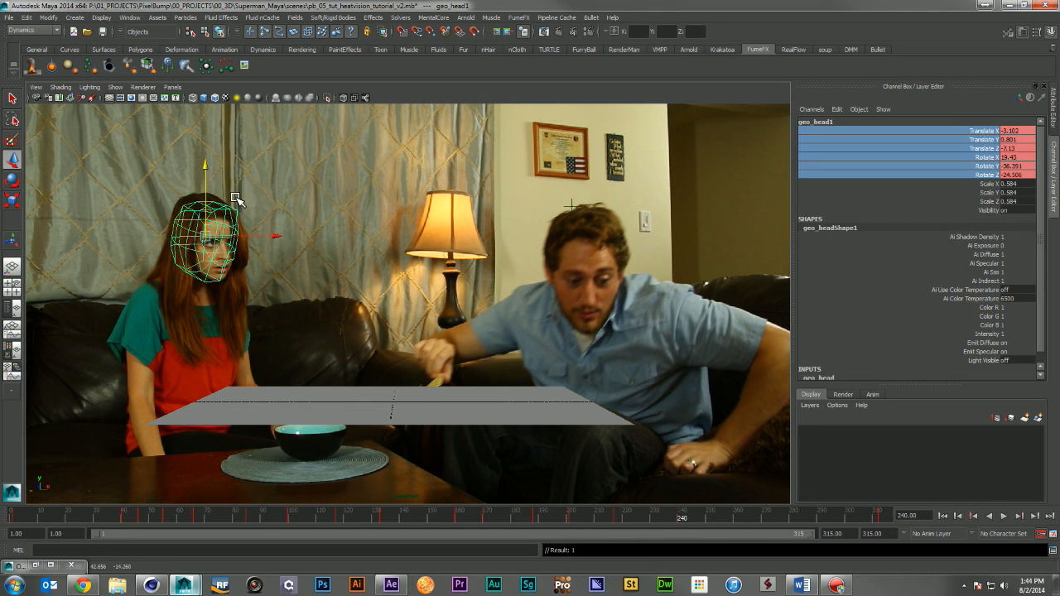
click(273, 236)
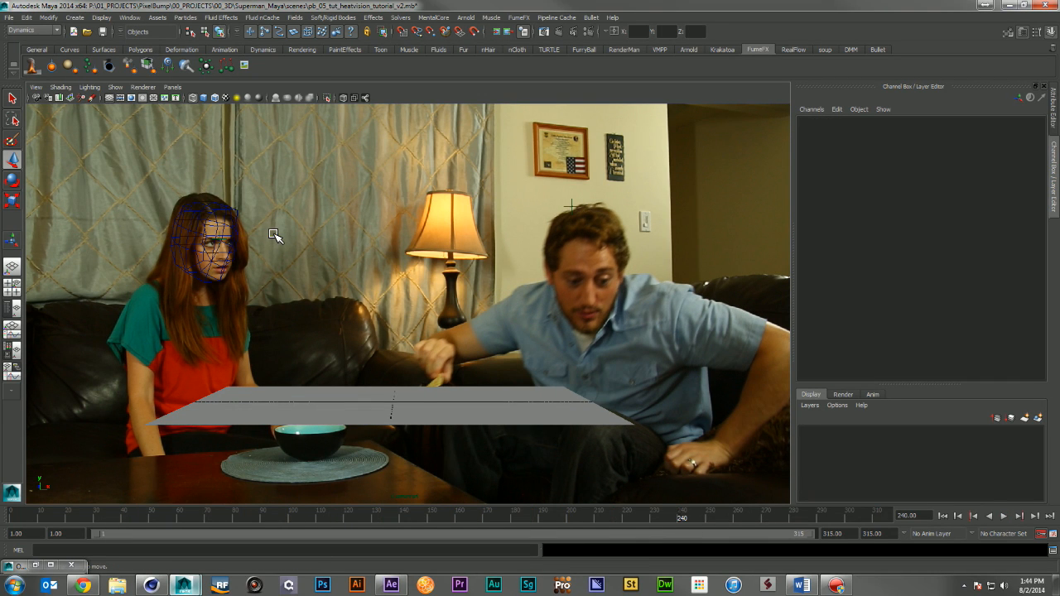
click(200, 239)
drag(274, 238, 279, 239)
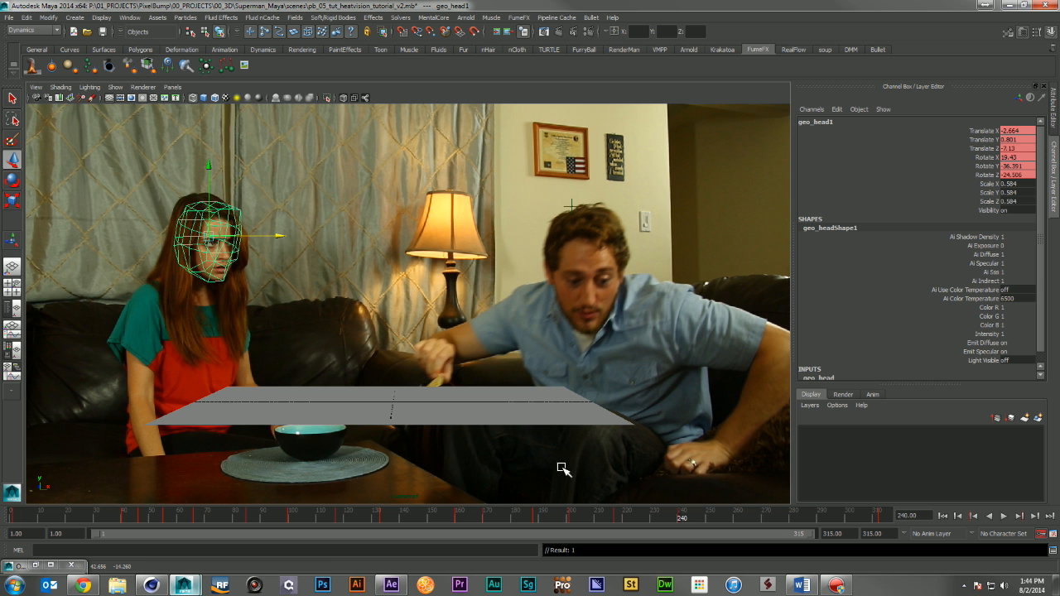
drag(695, 515, 881, 522)
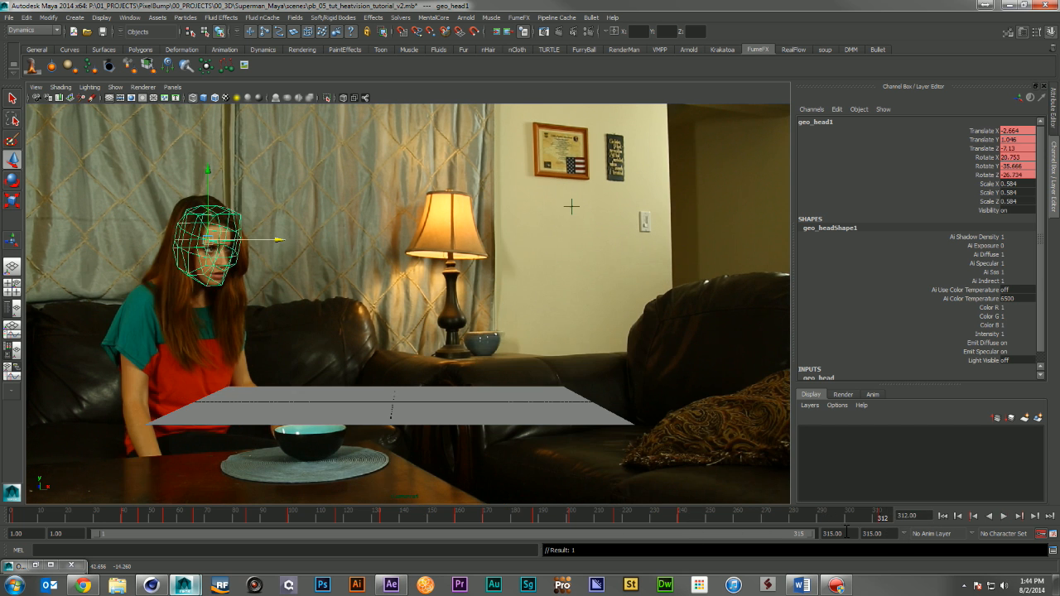
Shorten the playback range to end at frame 120 and return to frame 1
text(310)
key(Return)
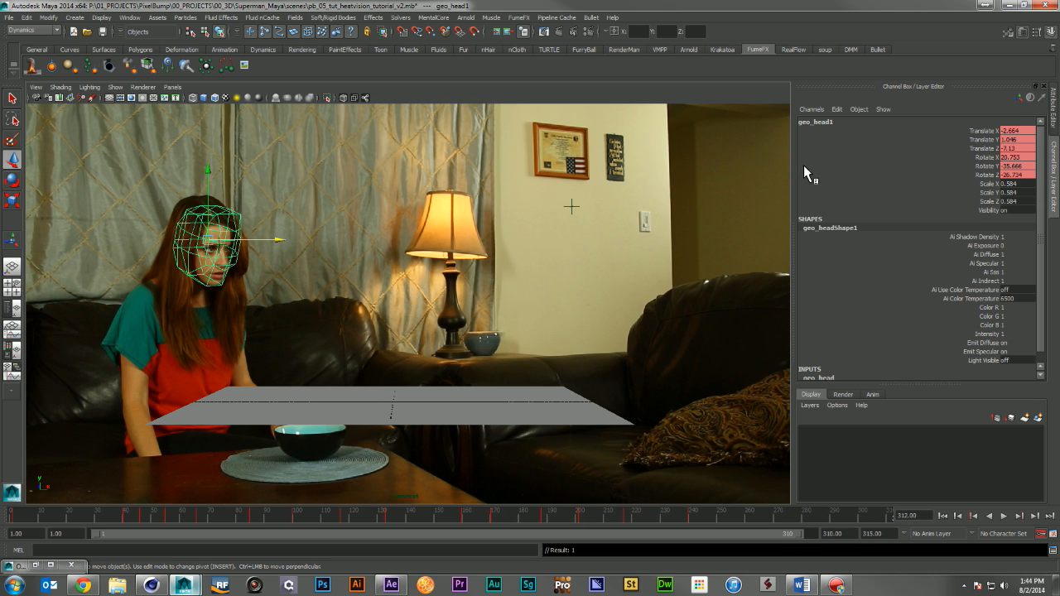
double_click(832, 534)
text(120)
key(Return)
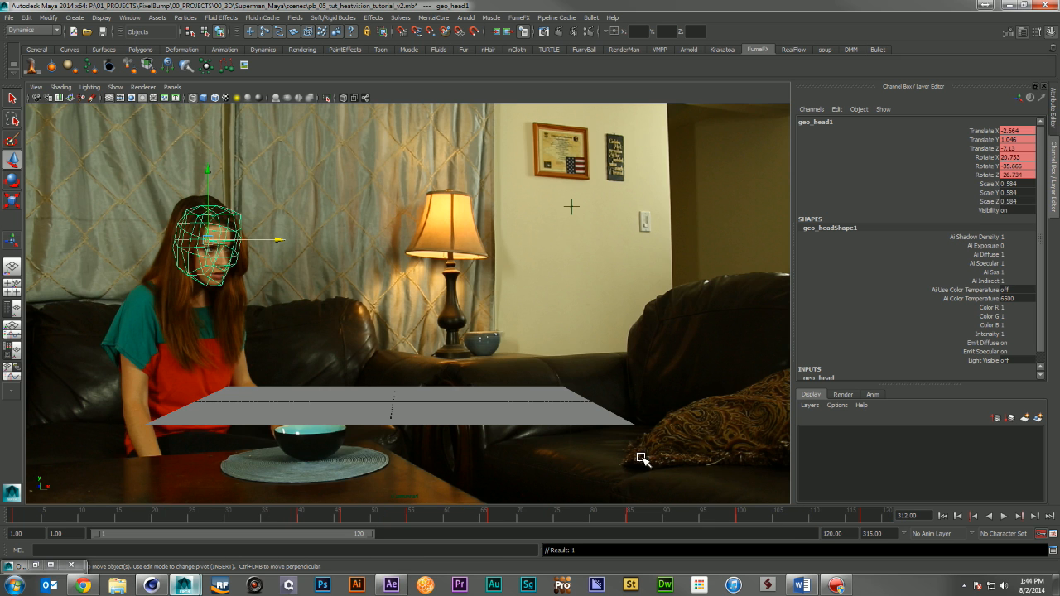
click(15, 514)
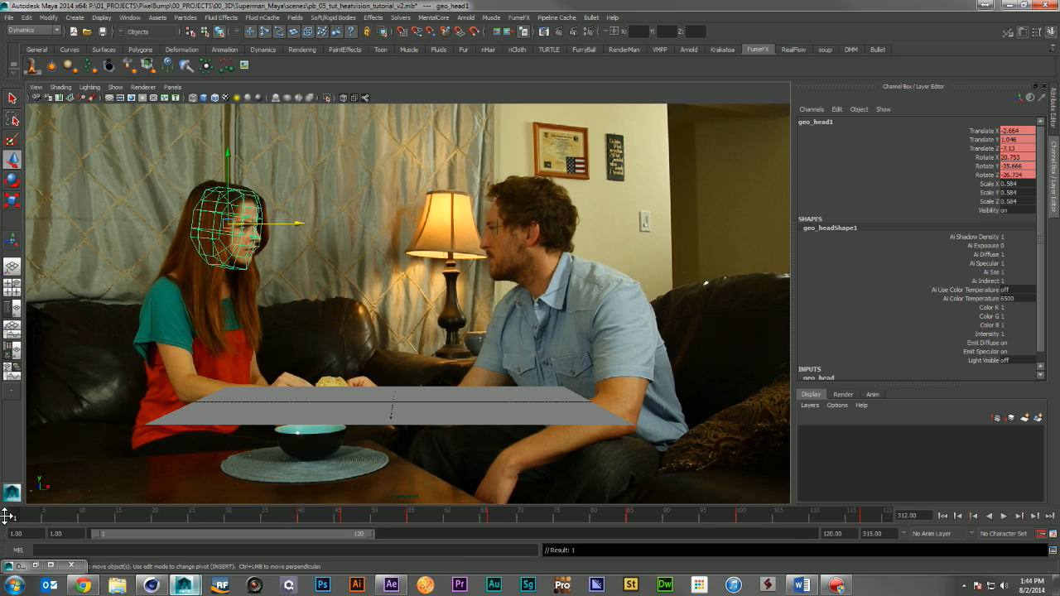
Create a particle emitter and parent it under EYETRACKER in the Outliner
click(67, 468)
click(35, 565)
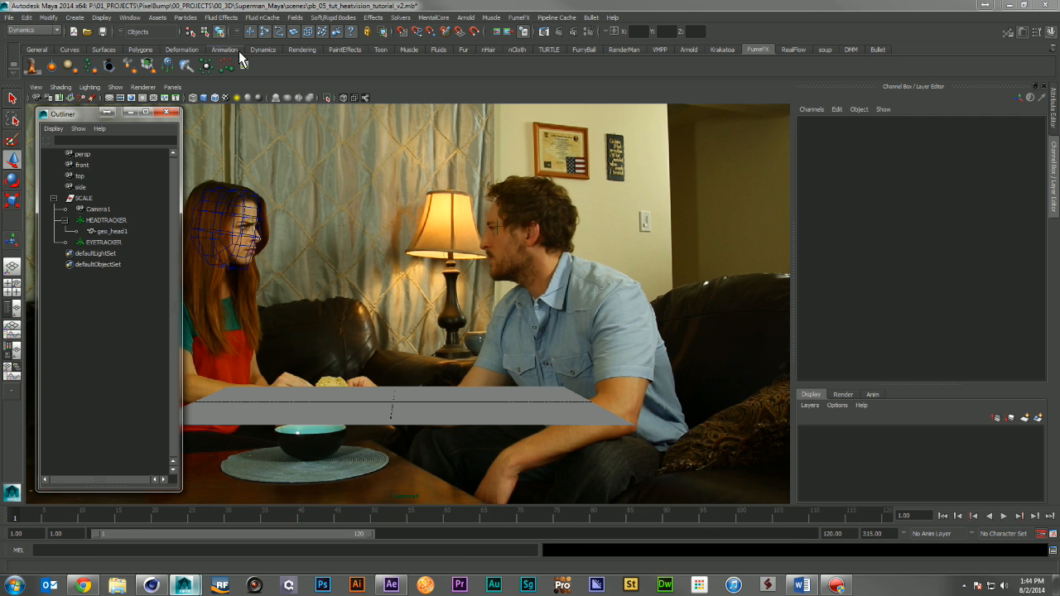
click(185, 17)
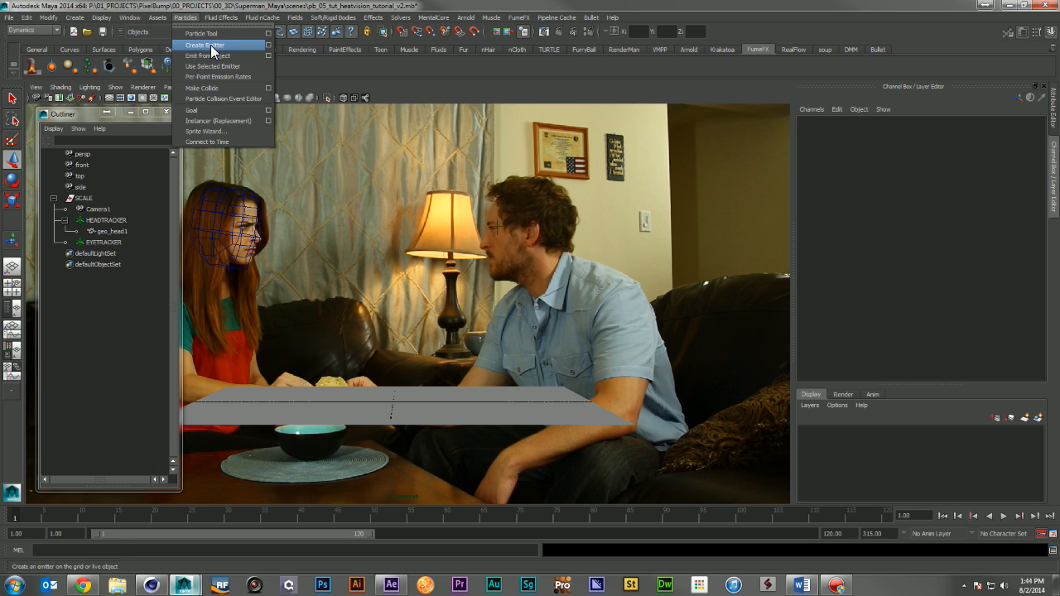
click(213, 51)
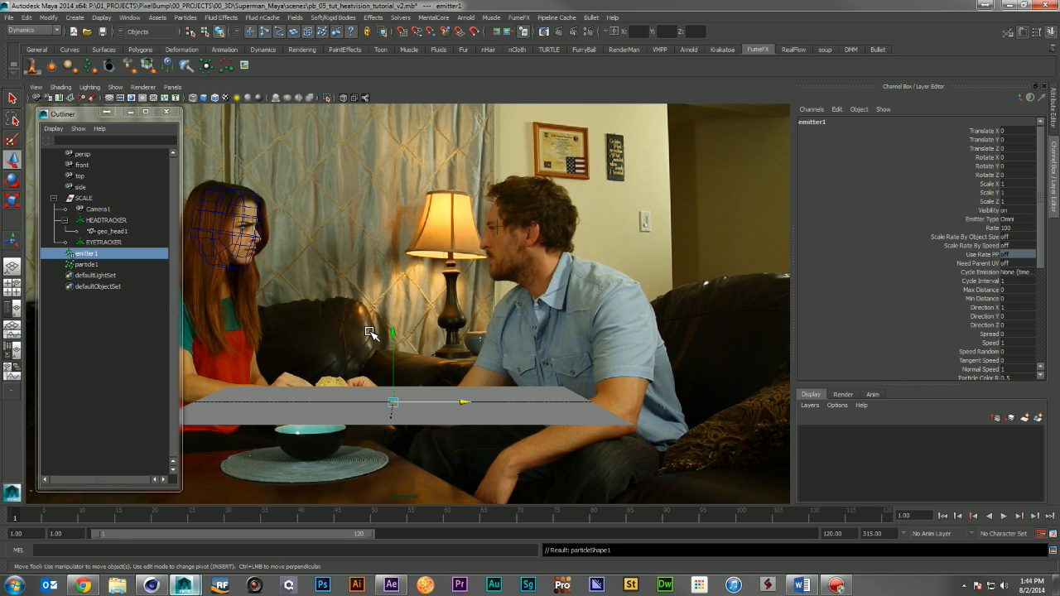
middle_drag(106, 254, 111, 239)
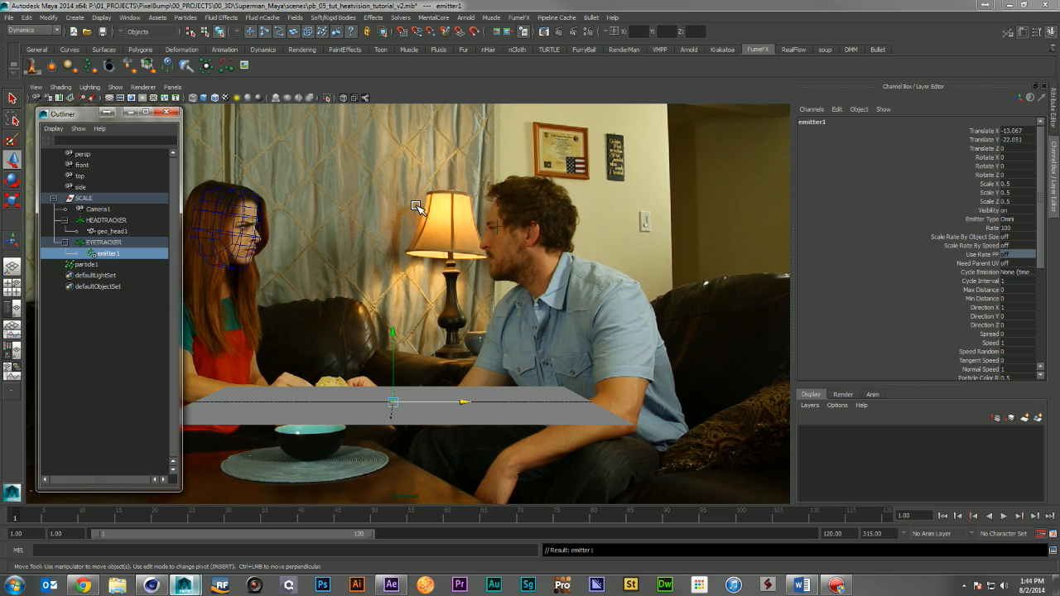
Set the emitter's Translate X and Translate Y to 0
click(1018, 131)
text(0)
key(Return)
click(1025, 140)
text(0)
key(Return)
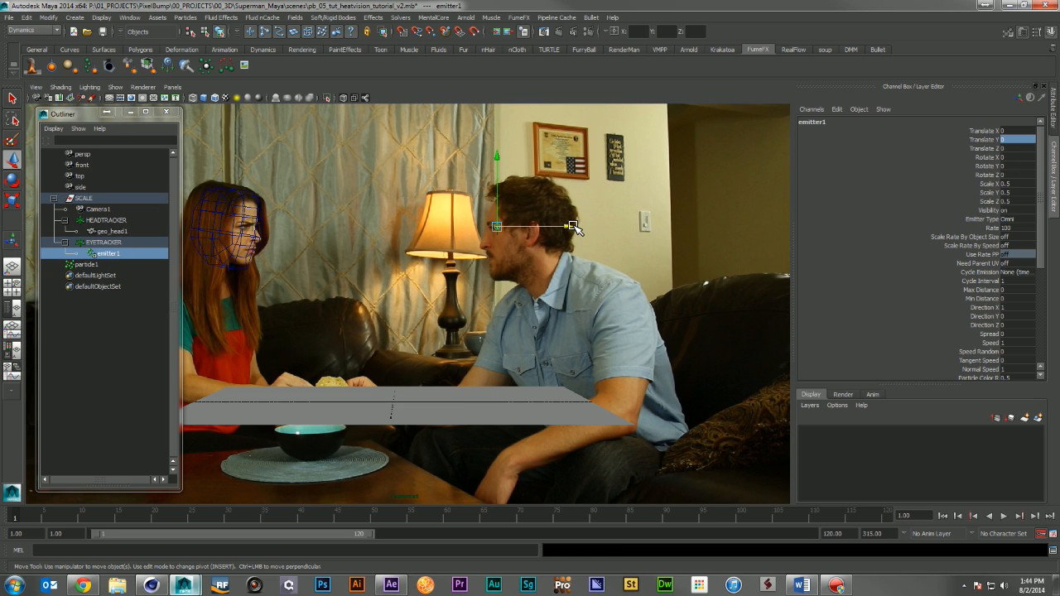
Move the emitter onto the man's eye at about -0.829 in X and -0.139 in Y, and preview the particle emission
drag(575, 227, 571, 232)
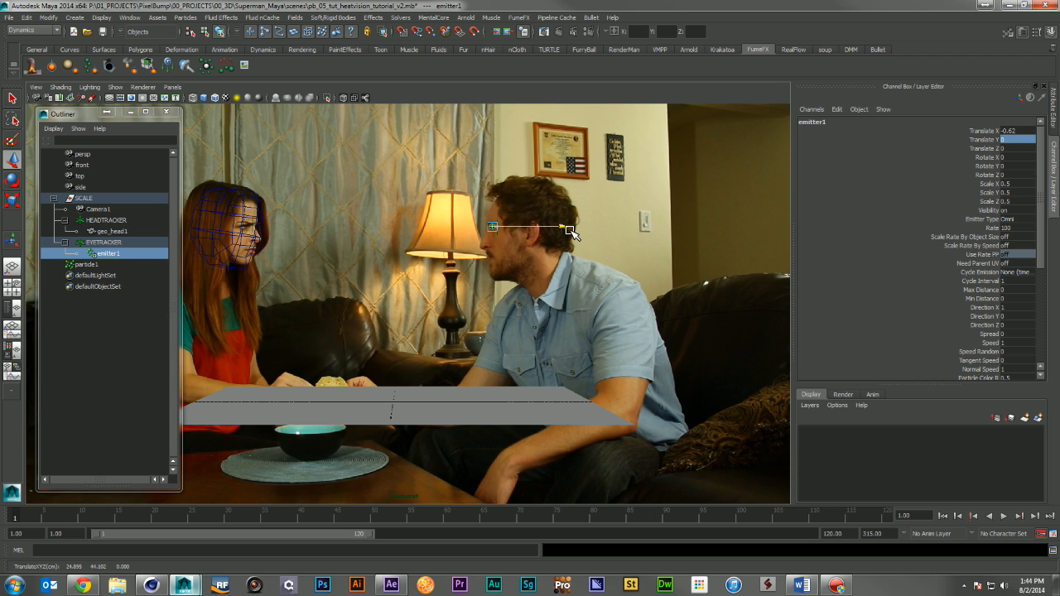
drag(494, 158, 495, 157)
drag(568, 230, 558, 232)
key(alt+v)
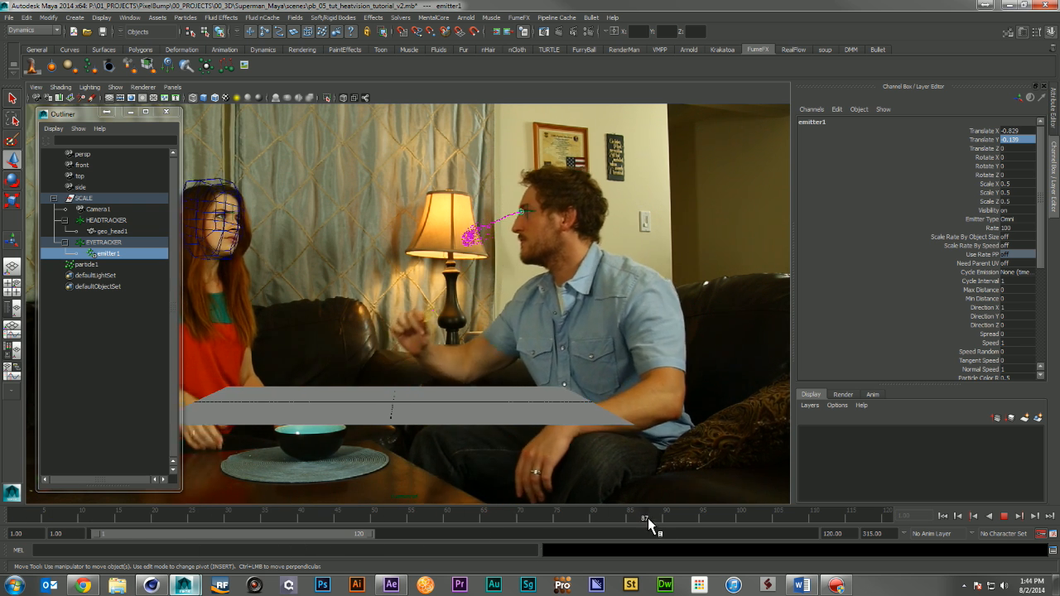
drag(681, 521, 2, 521)
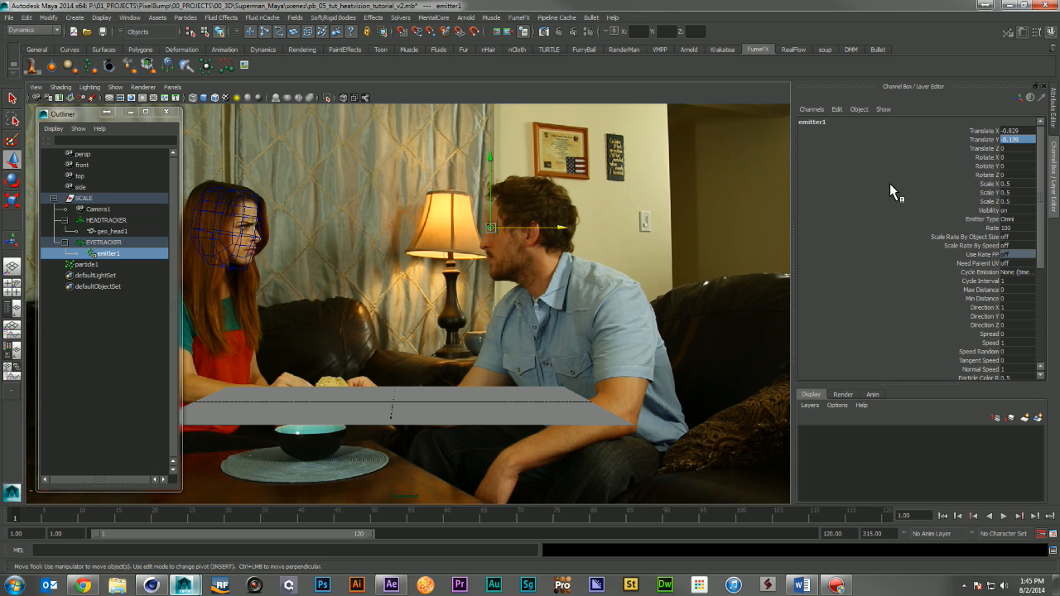
Set the emitter type to Directional and its rate to 300 particles per second
click(1049, 124)
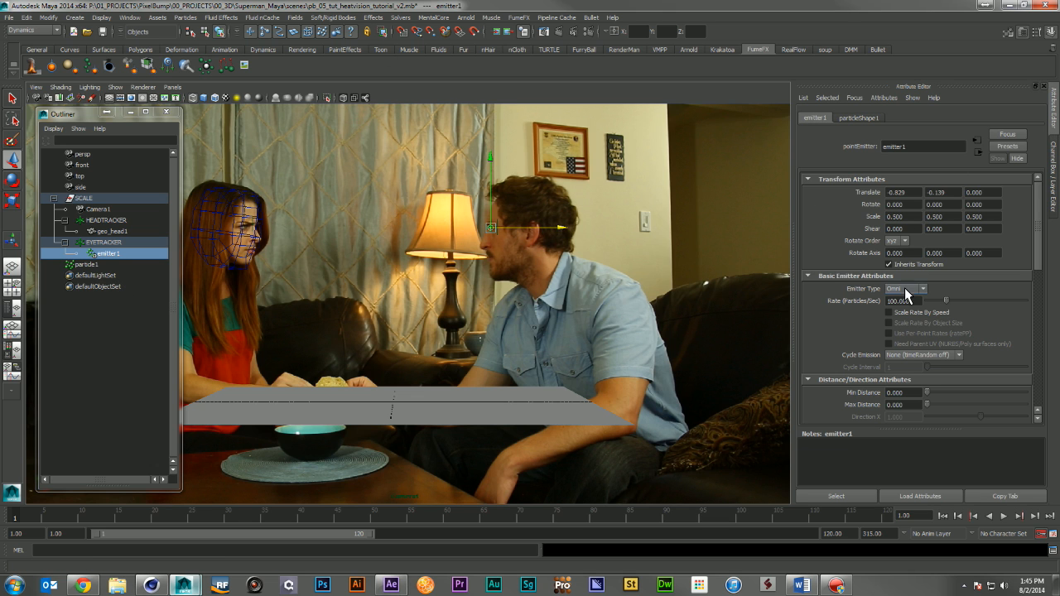
click(906, 289)
click(901, 299)
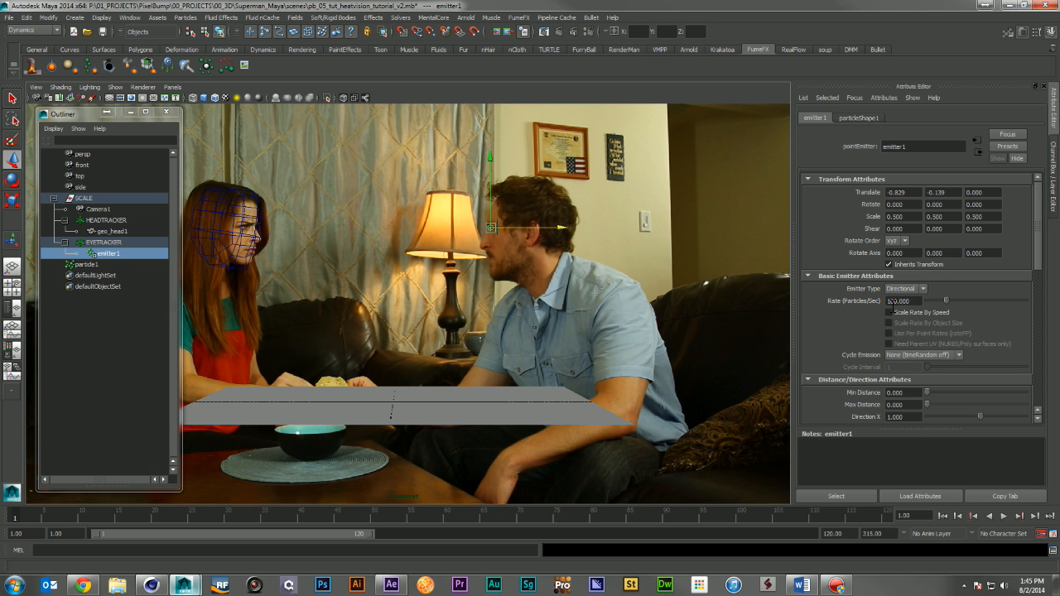
click(891, 301)
text(3)
key(Return)
Set the emitter's Direction X to -1, Spread to 0.025 and Speed to 150
scroll(871, 300, down, 3)
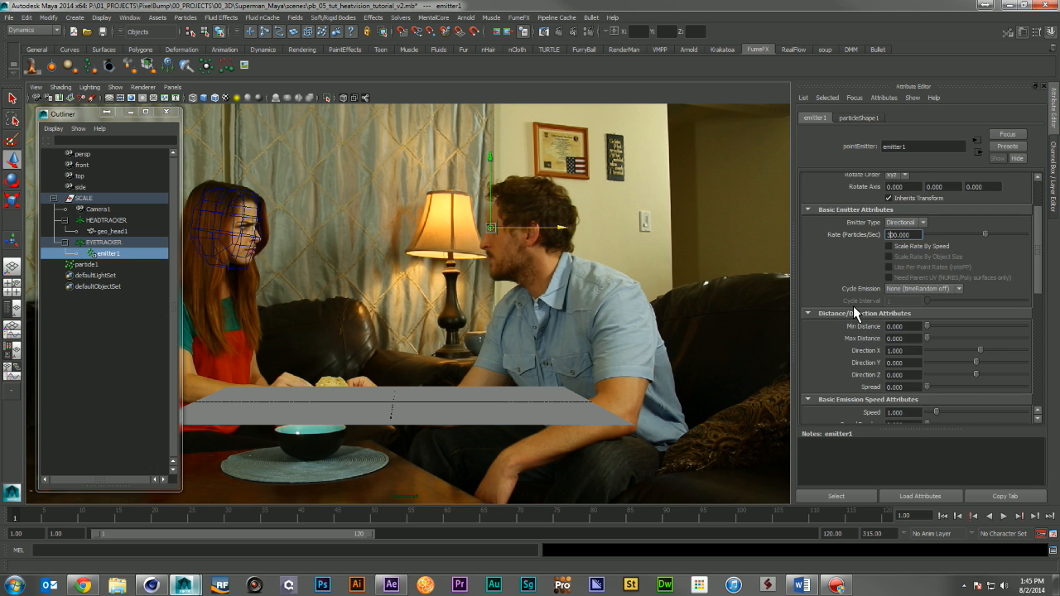
double_click(912, 286)
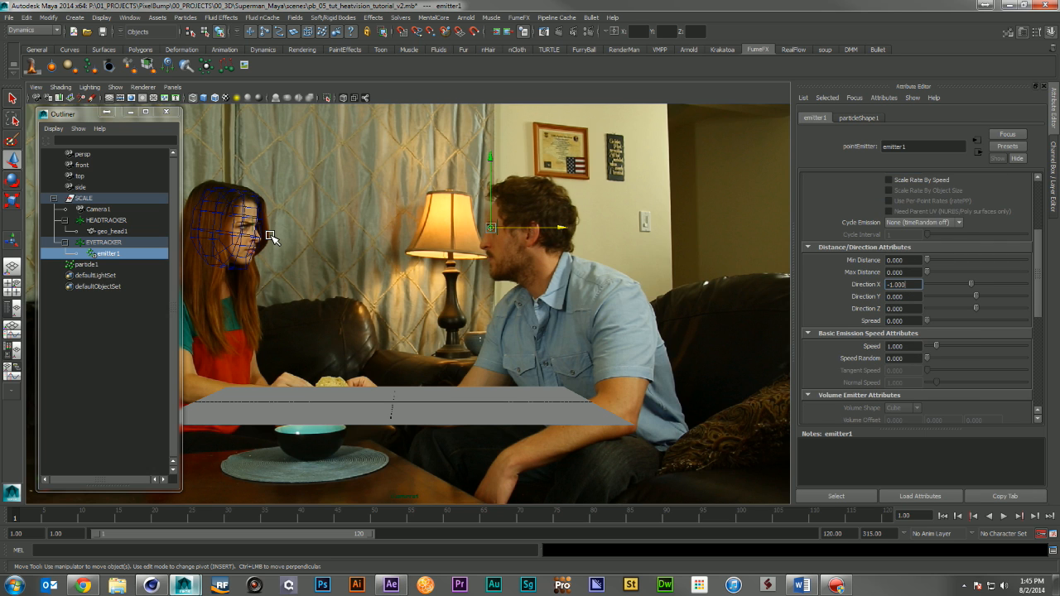
click(911, 321)
scroll(915, 317, down, 1)
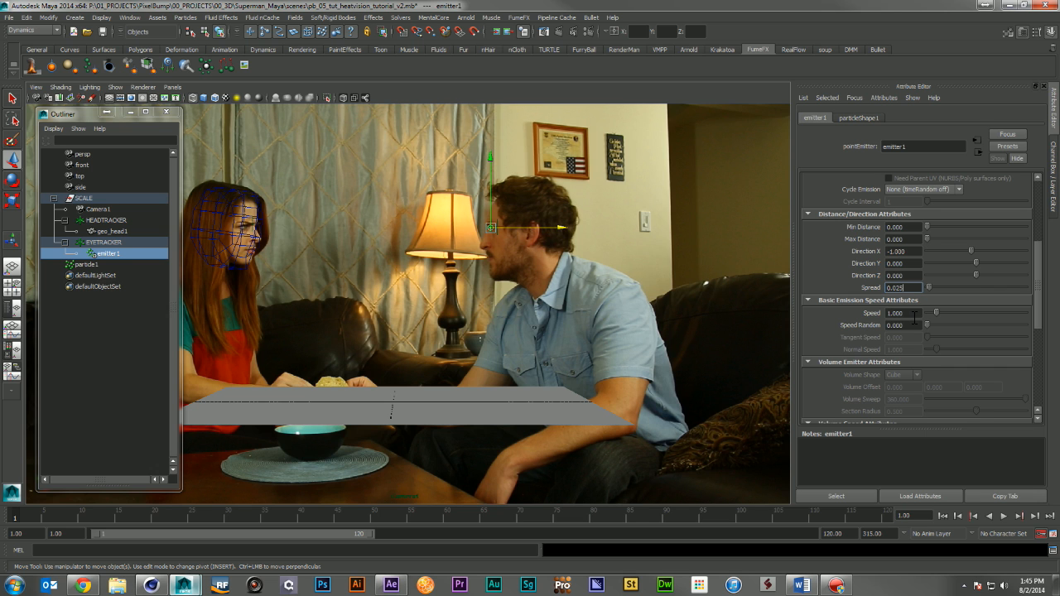
click(892, 313)
scroll(859, 316, down, 6)
scroll(859, 317, up, 6)
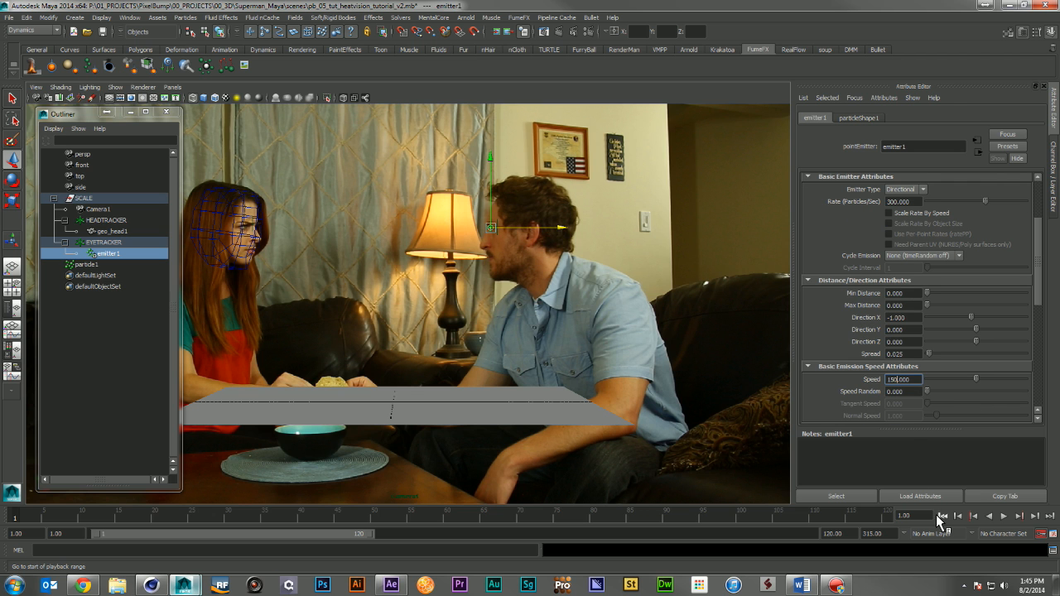
Play back the directional particle stream to check its path towards the woman, and return to frame 1
click(1004, 511)
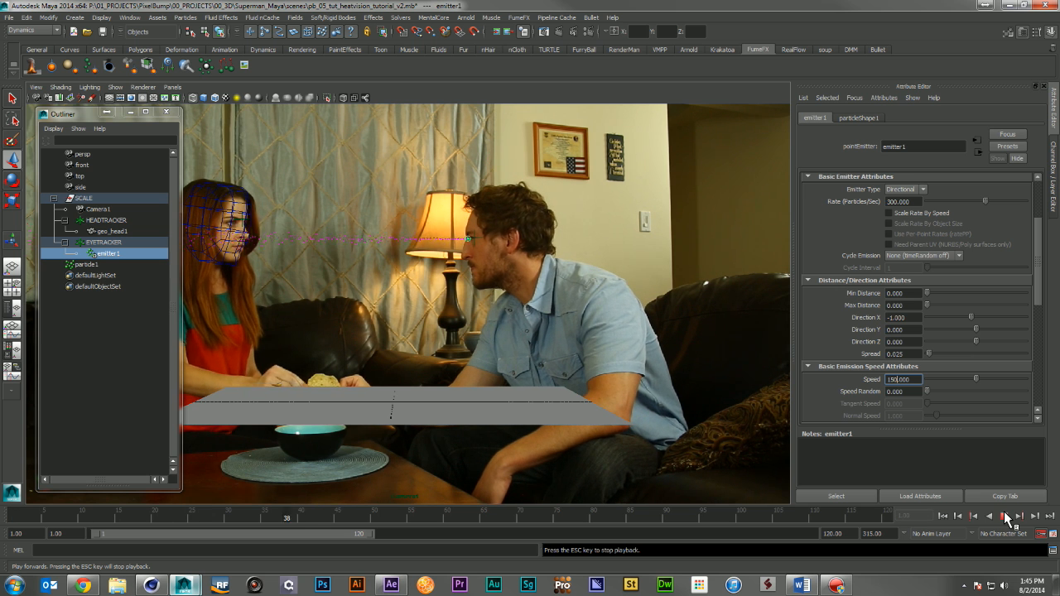
click(1004, 512)
click(942, 517)
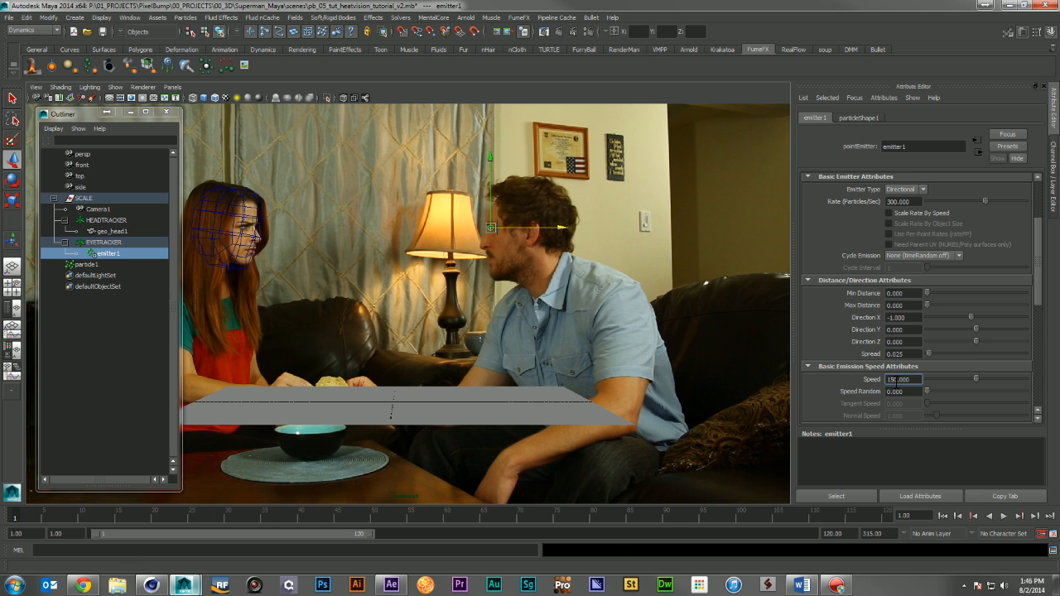
Set the emitter's Speed to 300, play back the particle stream, and minimize the Outliner
text(30)
key(Return)
click(951, 513)
click(1014, 513)
click(1005, 516)
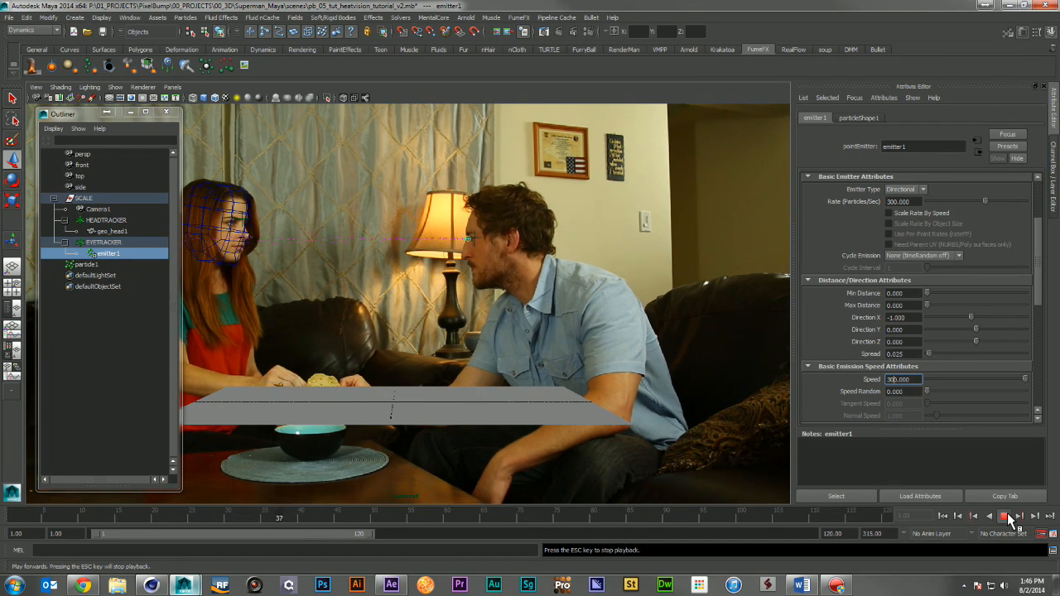
click(131, 113)
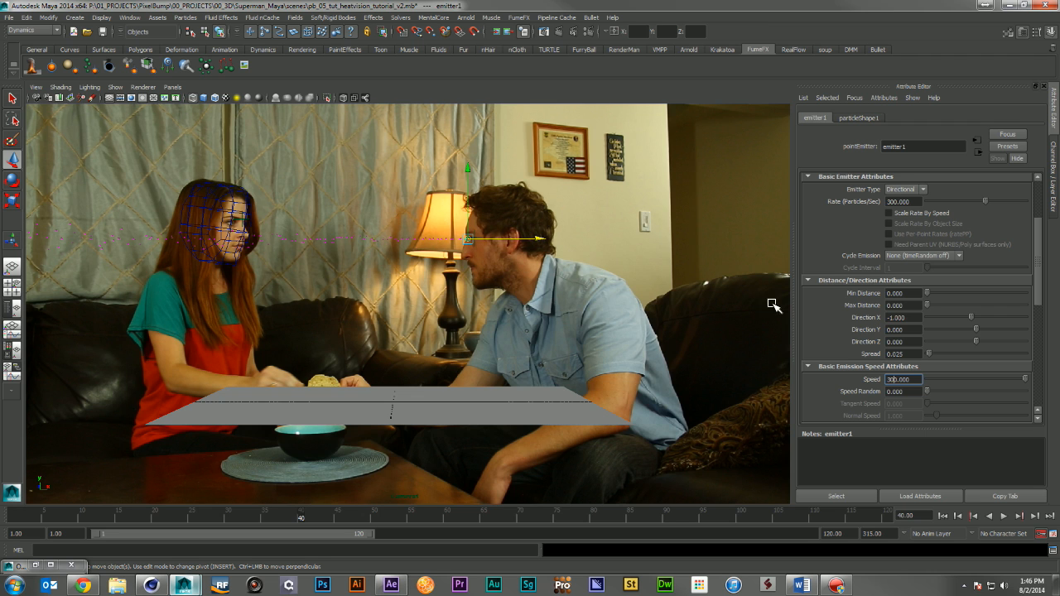
Set the emitter's Direction Y to 0.05 and play back the angled stream, returning to frame 1
click(917, 331)
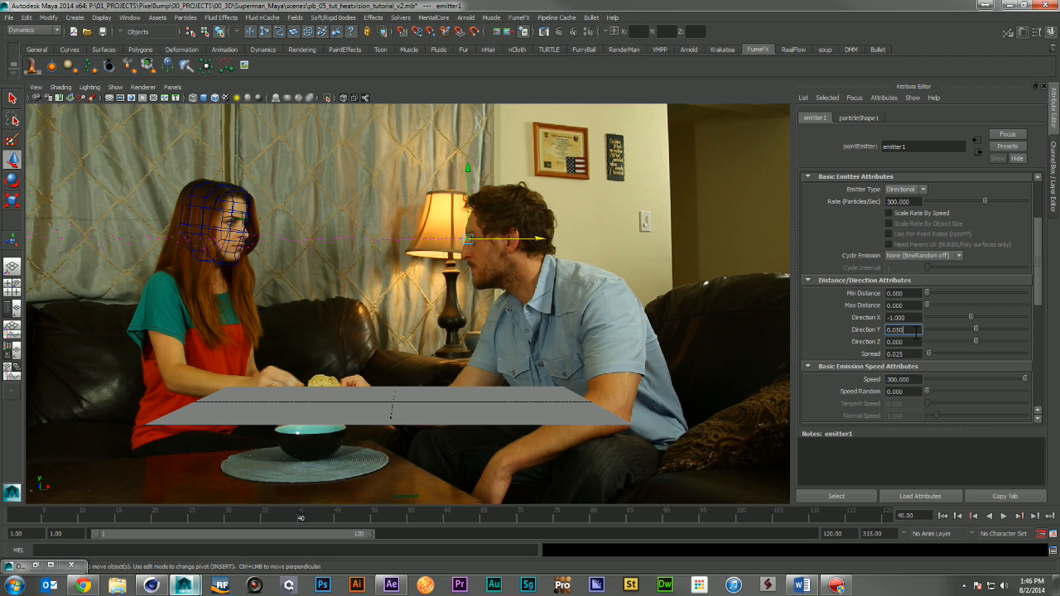
click(943, 515)
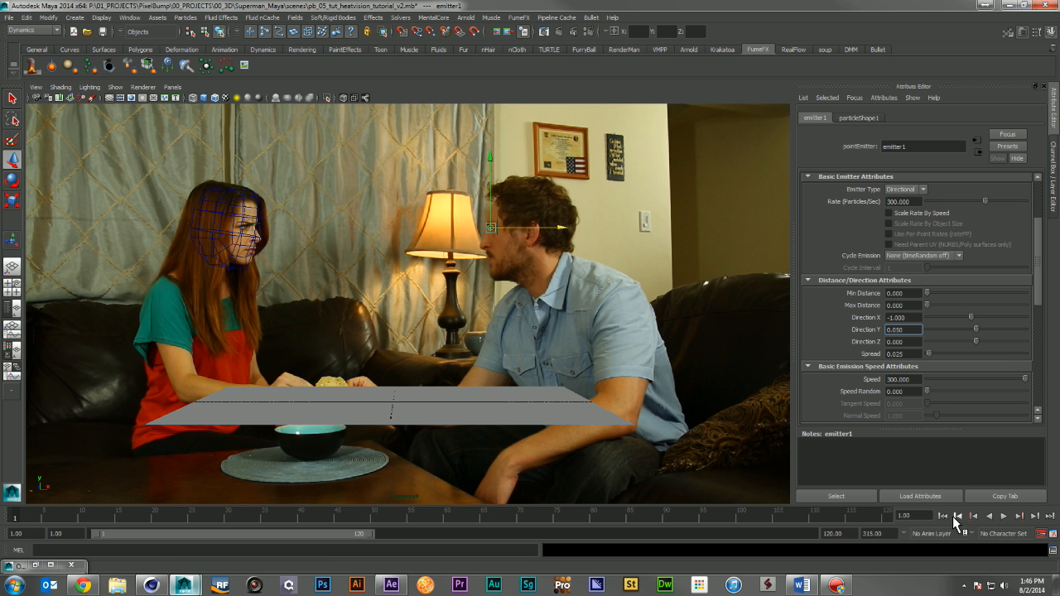
click(1005, 515)
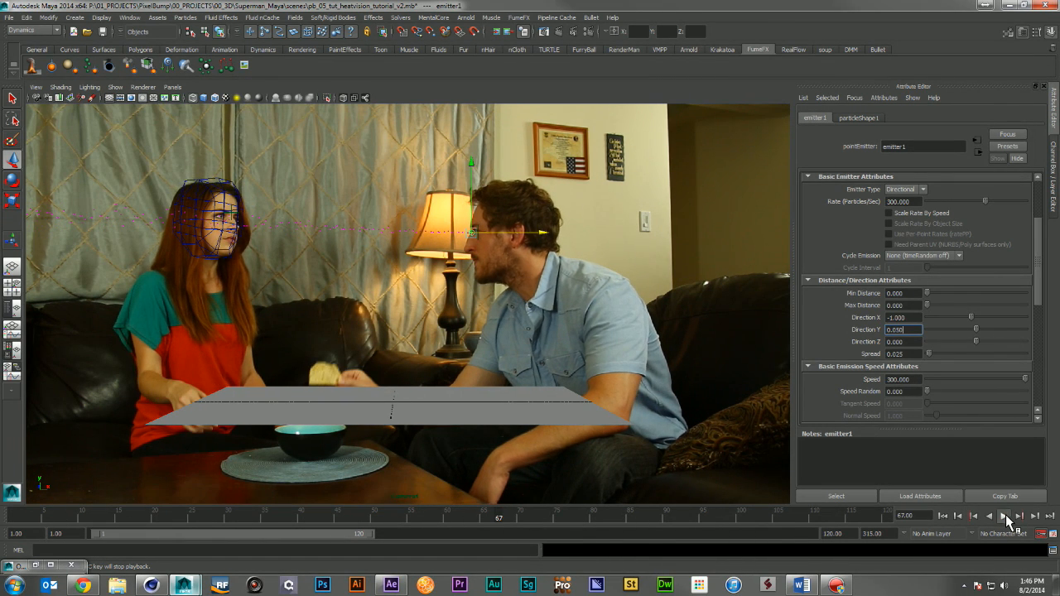
click(1006, 514)
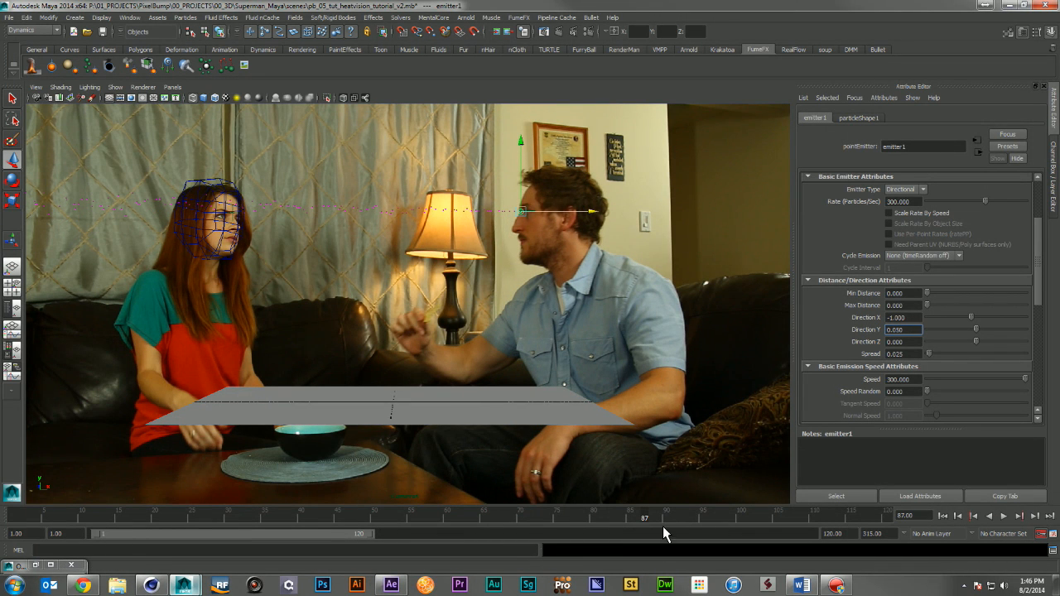
click(943, 516)
Set the emitter's rate to 600 particles per second and preview the denser beam
click(895, 201)
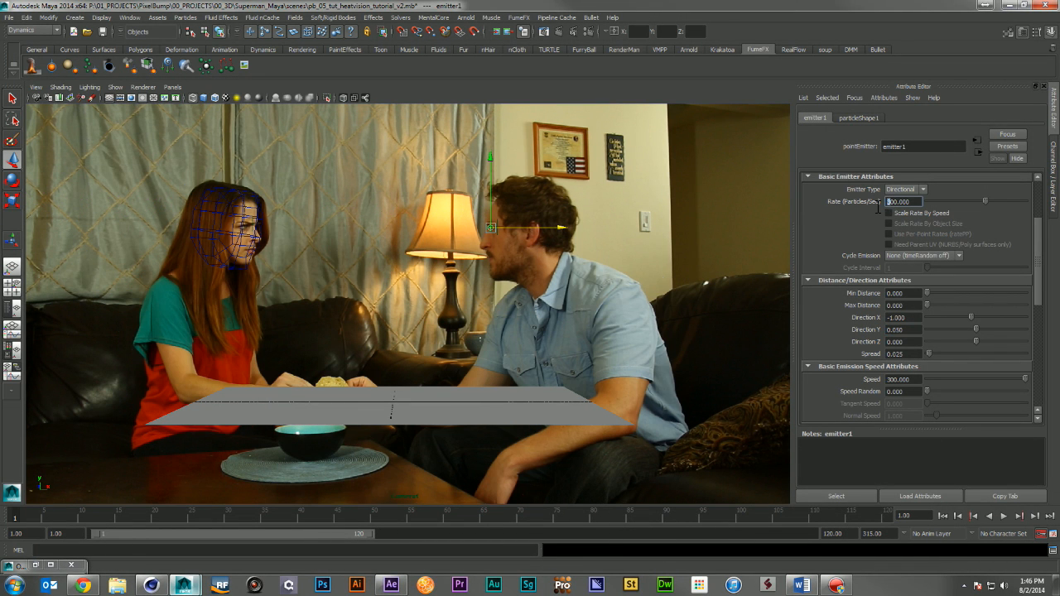
text(600)
key(Return)
click(1005, 516)
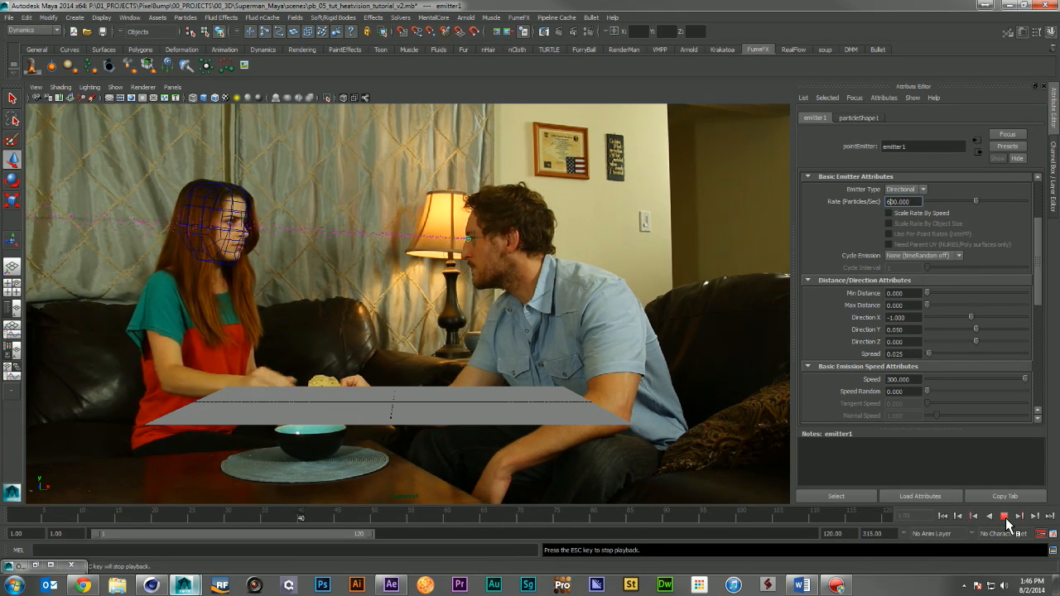
click(1005, 516)
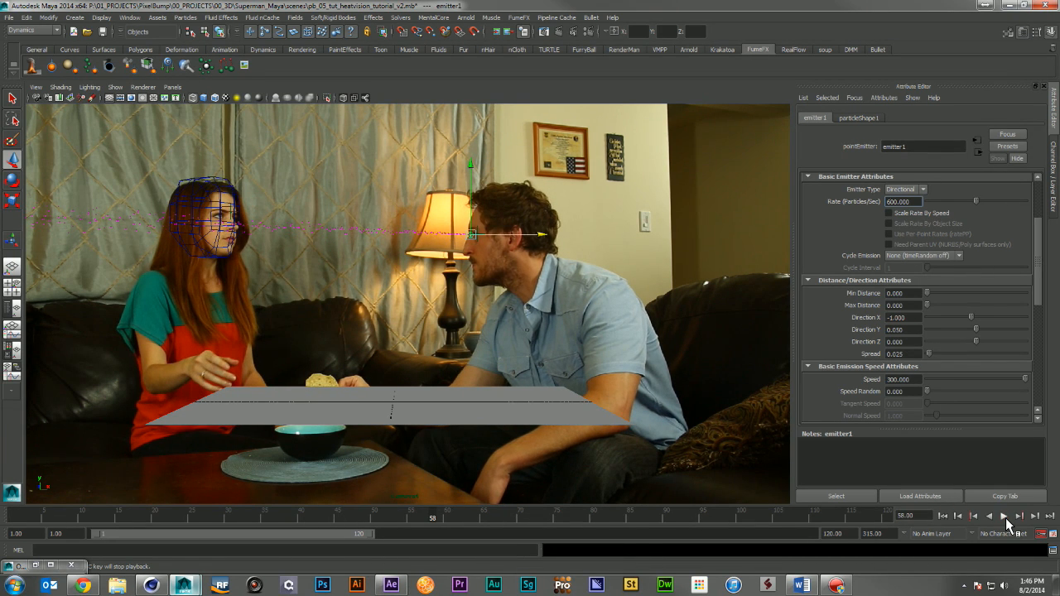
click(1005, 516)
click(1005, 516)
Set a key on the emitter's rate of 600 at frame 64
mouse_move(475, 517)
mouse_down()
mouse_move(493, 520)
mouse_move(478, 520)
mouse_up()
right_click(904, 198)
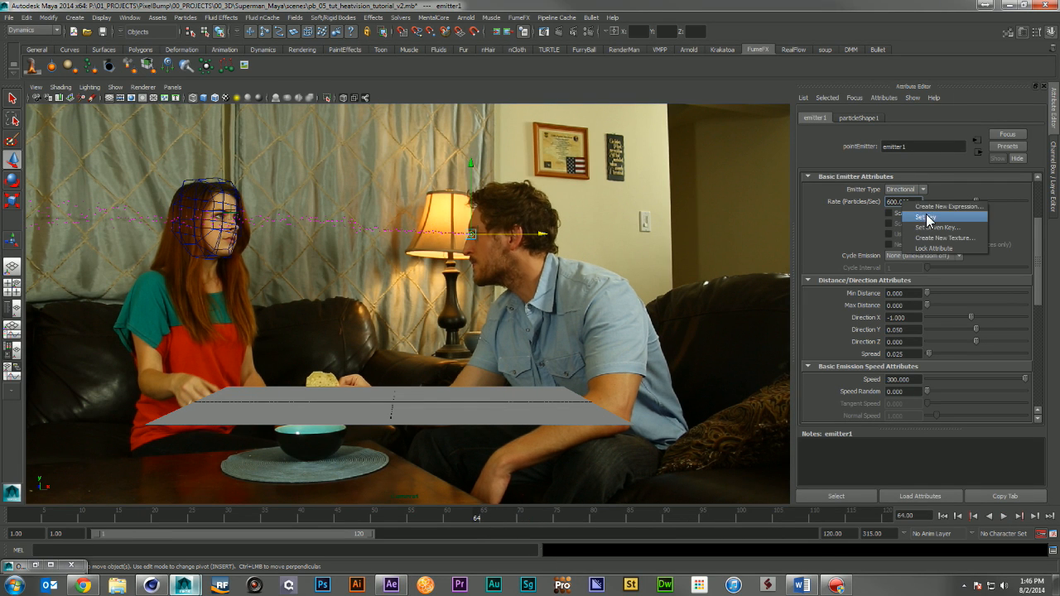
click(928, 217)
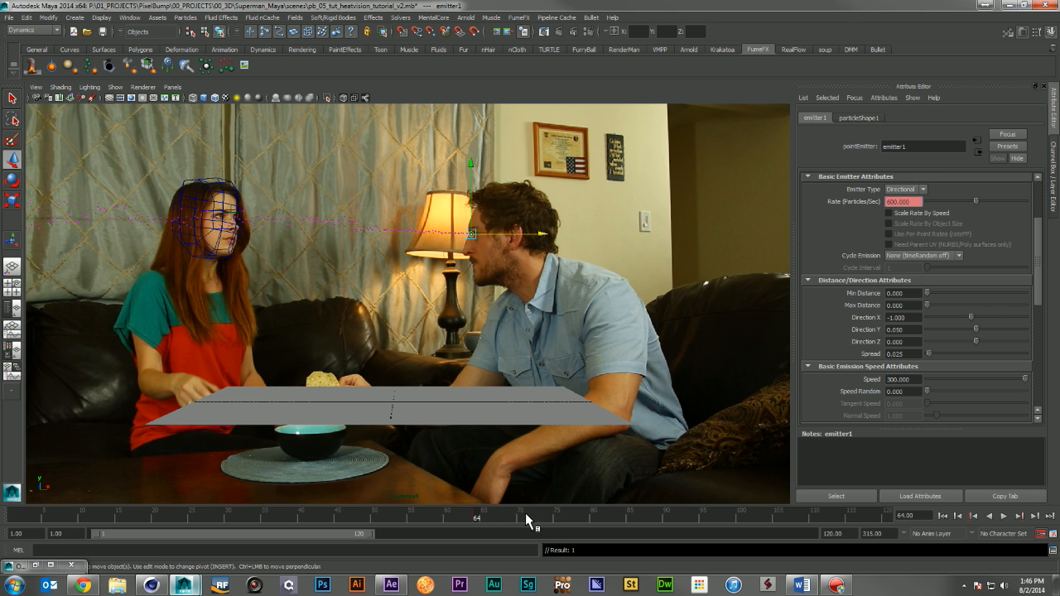
Key the emitter's rate at 0 on frame 65 and play back to check the emission cut-off
drag(481, 523, 484, 524)
drag(912, 202, 863, 203)
text(0)
key(Return)
right_click(918, 202)
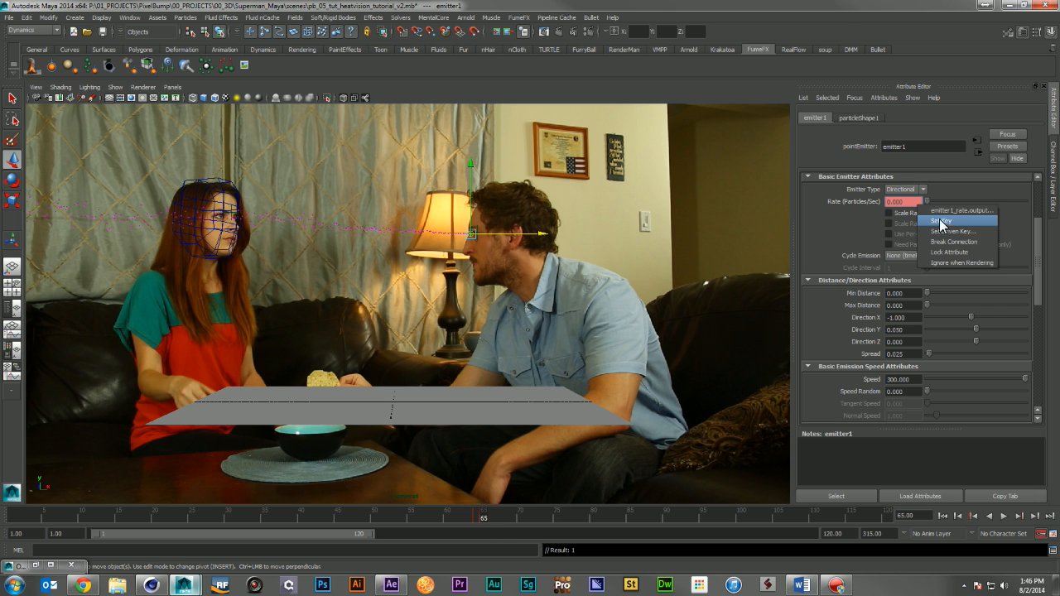
click(936, 221)
click(1004, 516)
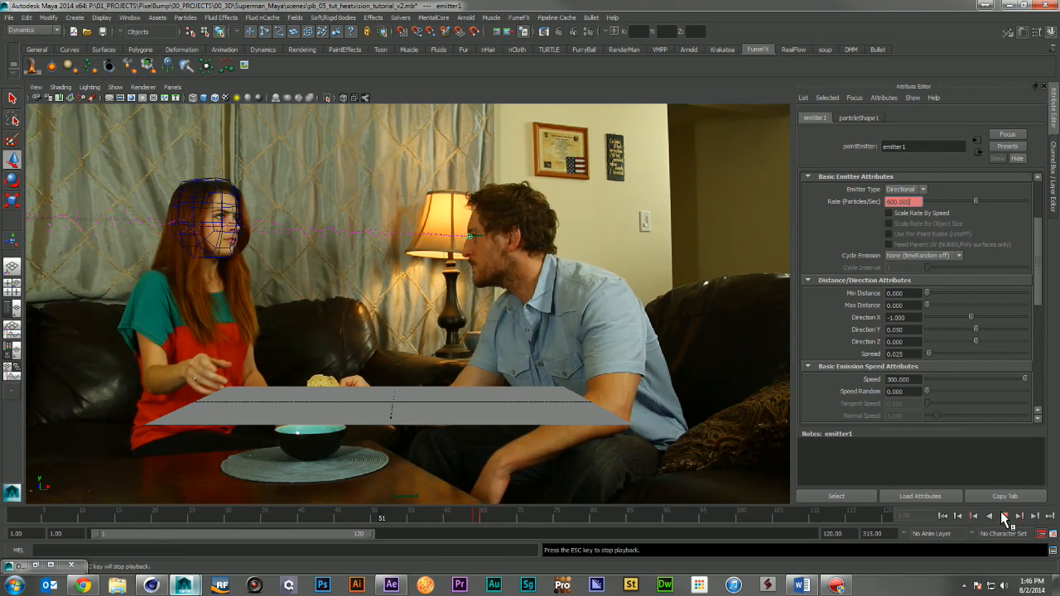
click(1001, 514)
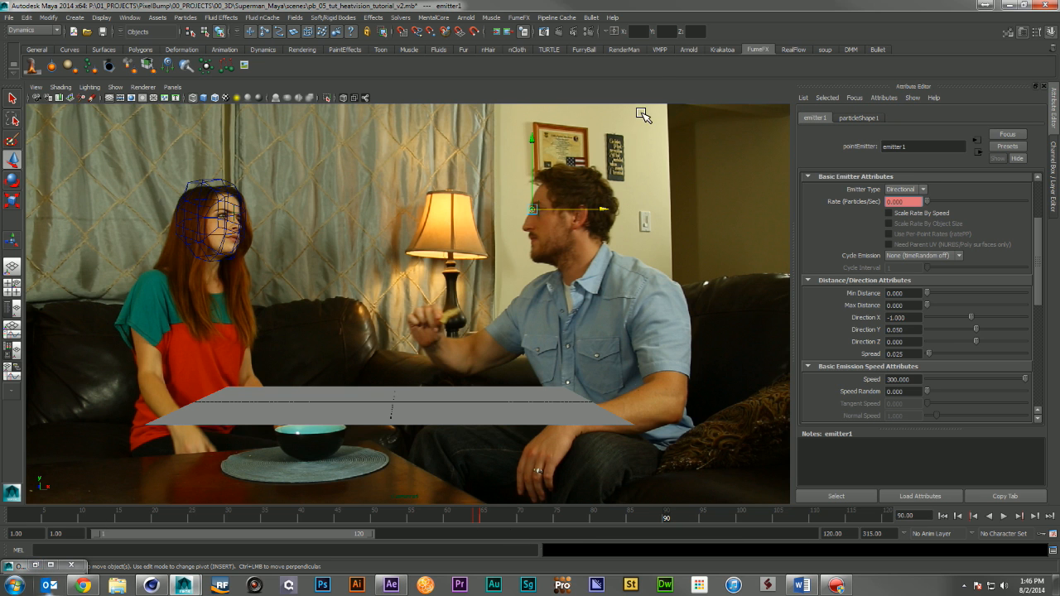
Switch to the four-view layout and play the simulation from the start to inspect the beam's length
key(space)
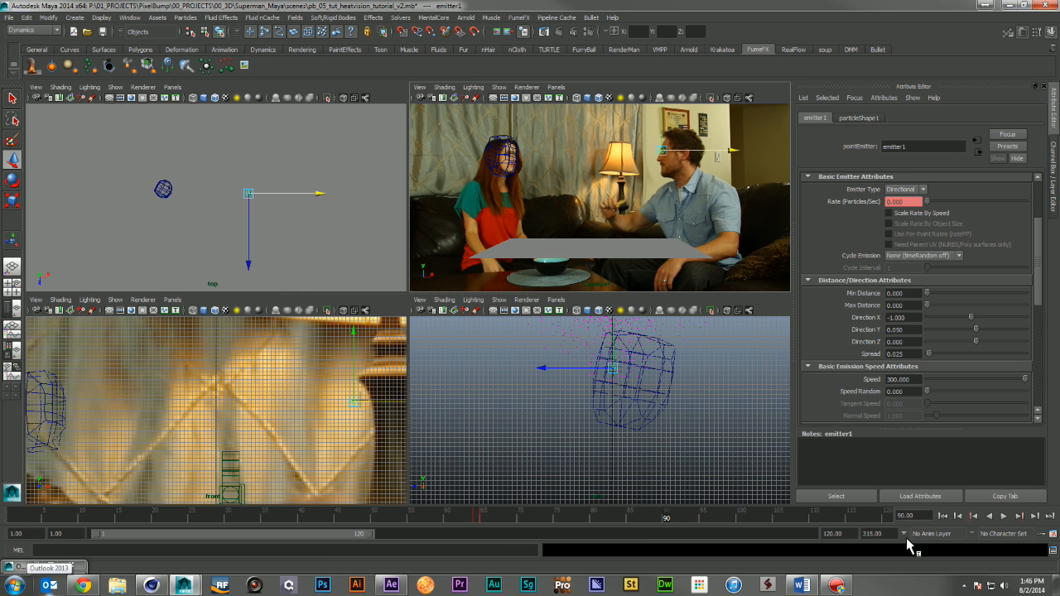
click(944, 516)
click(1003, 516)
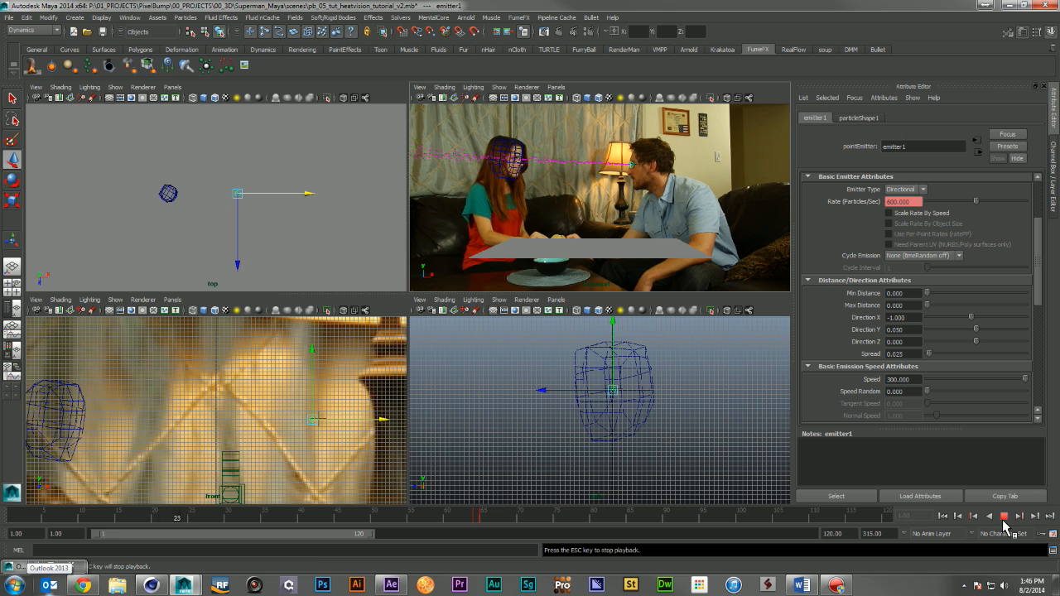
click(1003, 517)
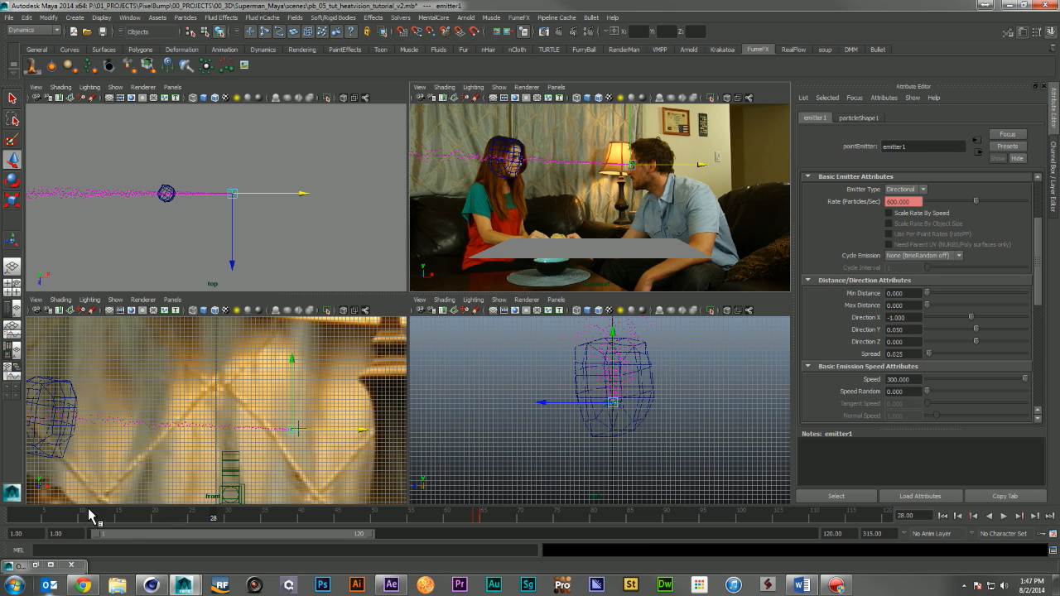
Set the particles' Lifespan Mode to Random range, with Lifespan 0.3 and Lifespan Random 0.3
click(33, 565)
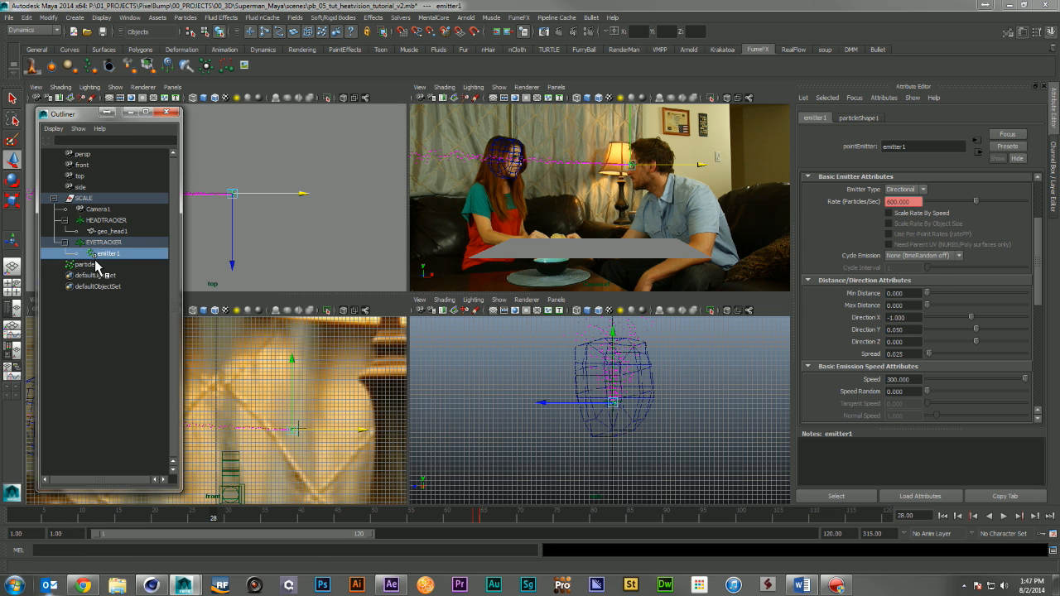
click(87, 264)
click(132, 113)
click(862, 117)
click(911, 356)
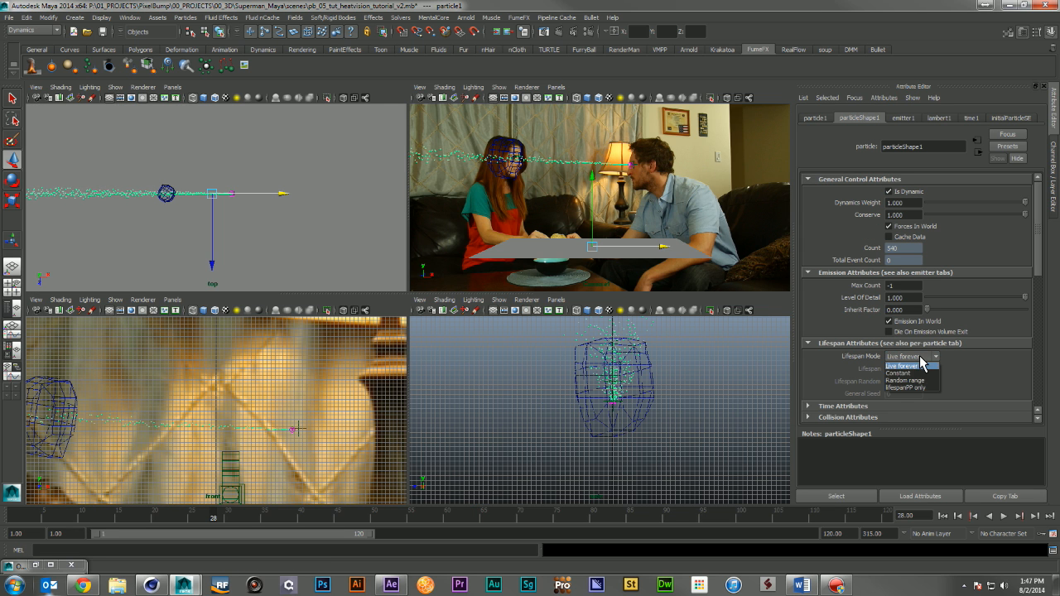
click(907, 380)
double_click(895, 368)
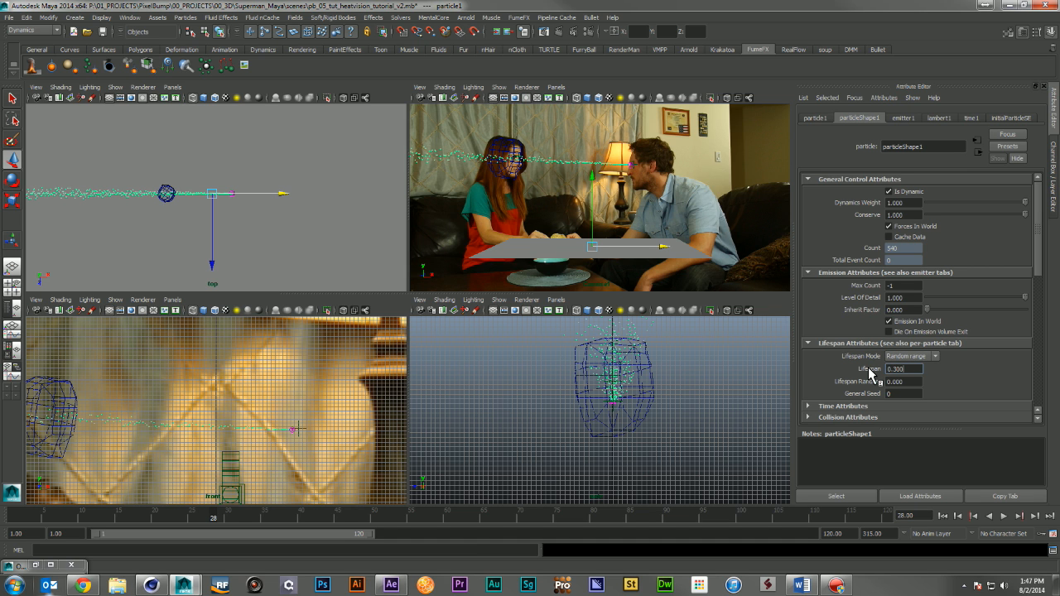
click(911, 382)
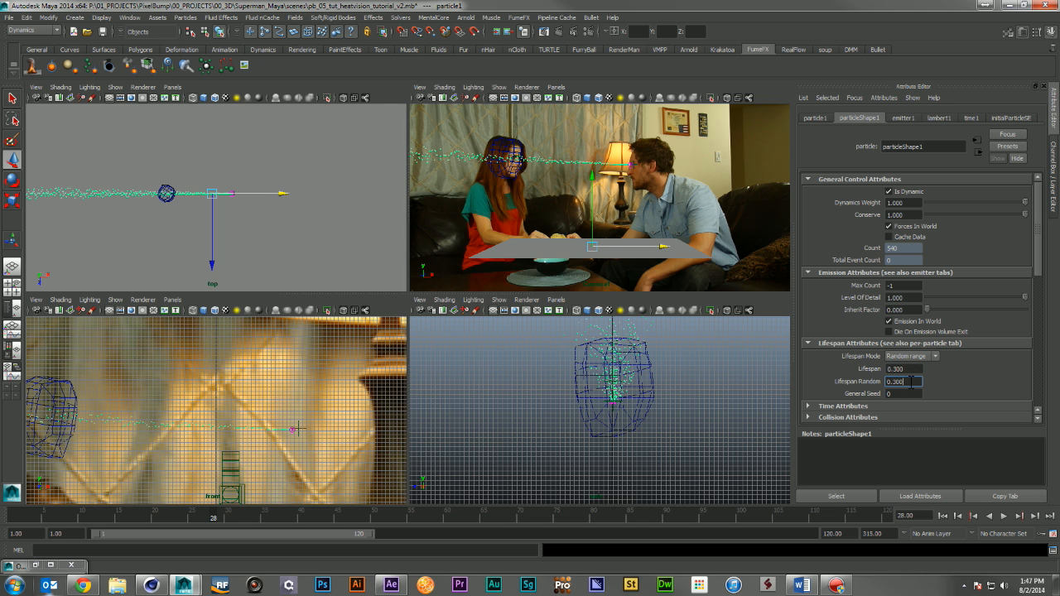
Play back the simulation from frame 1 to check how far the particles travel past the woman's head
click(943, 515)
click(1005, 516)
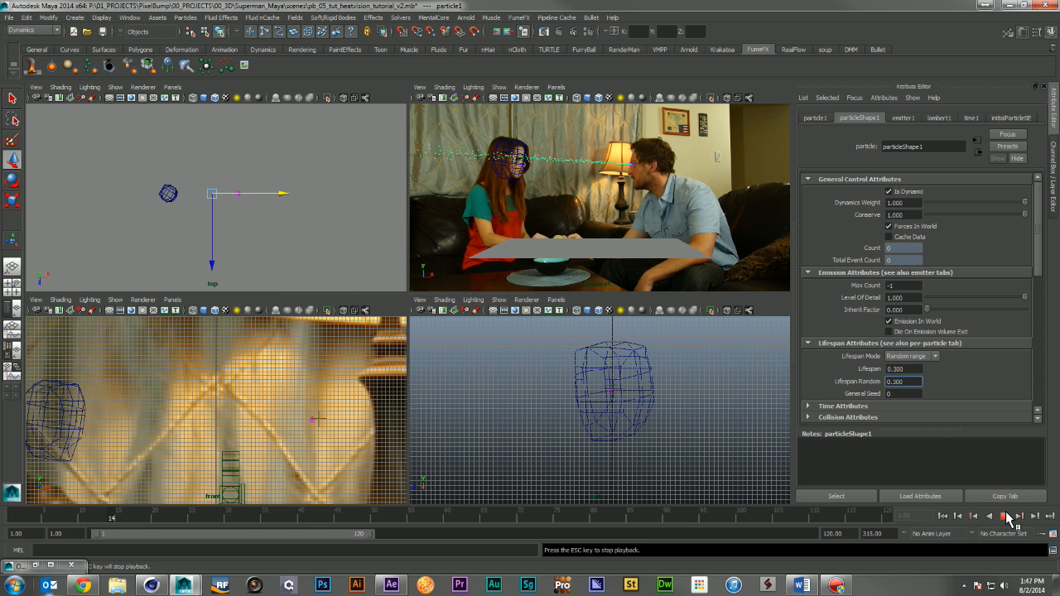
click(1007, 516)
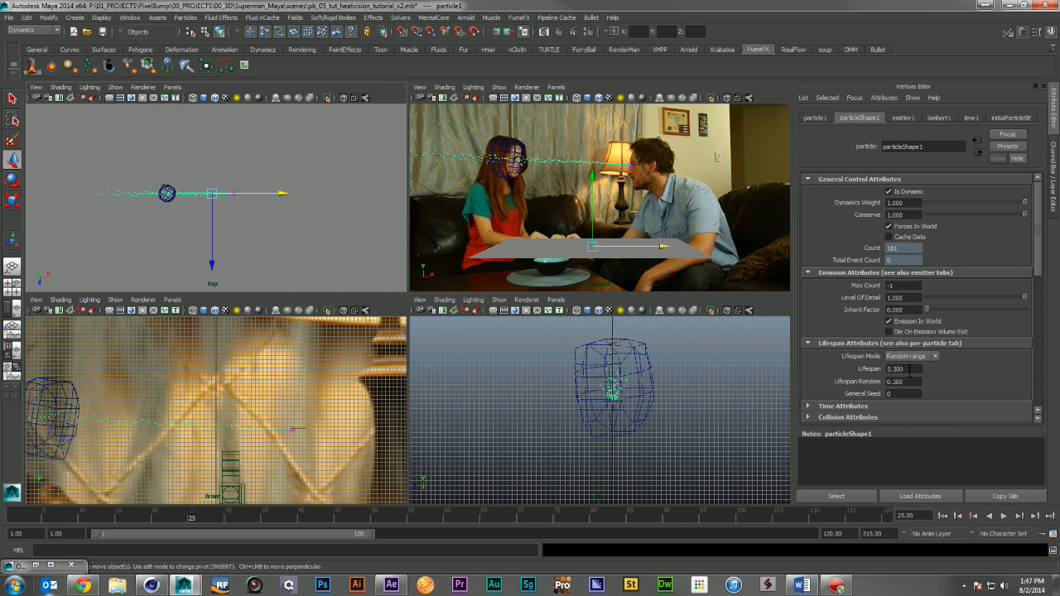
click(1004, 516)
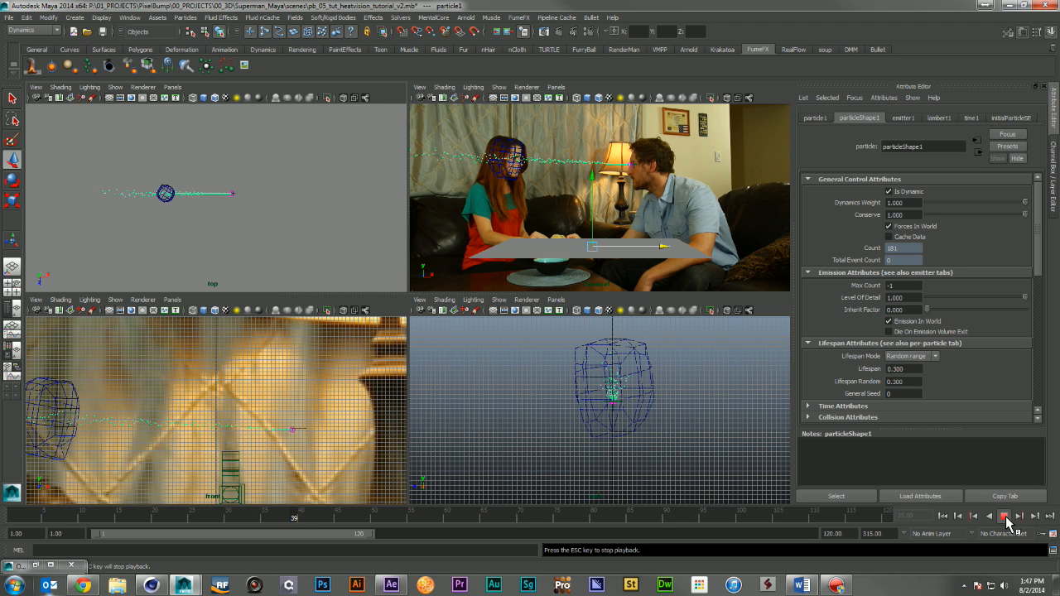
click(1005, 516)
Set the particles' Lifespan and Lifespan Random to 0.25 and replay the simulation
click(911, 369)
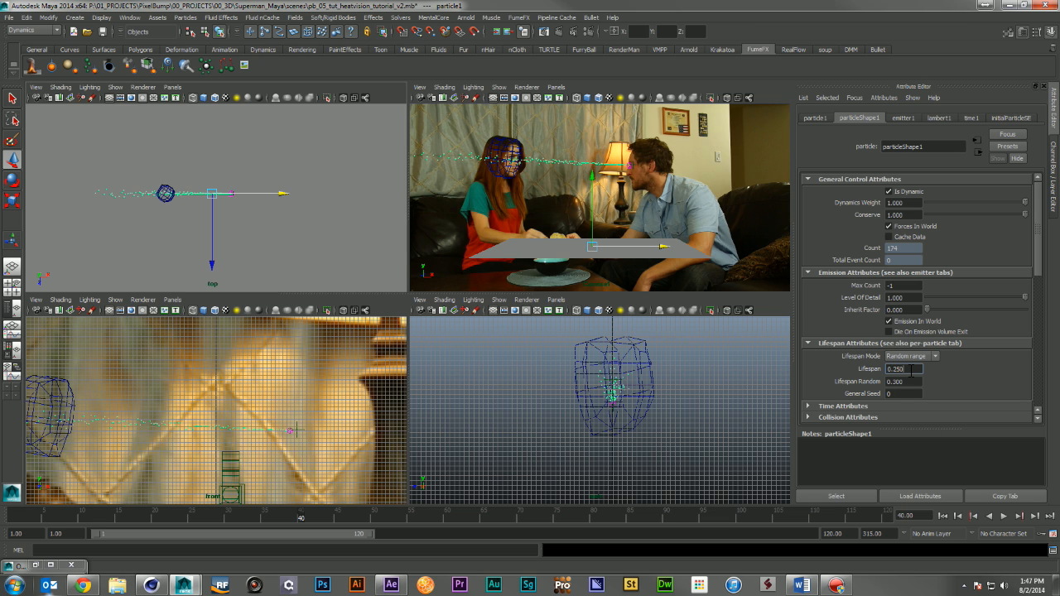
click(907, 383)
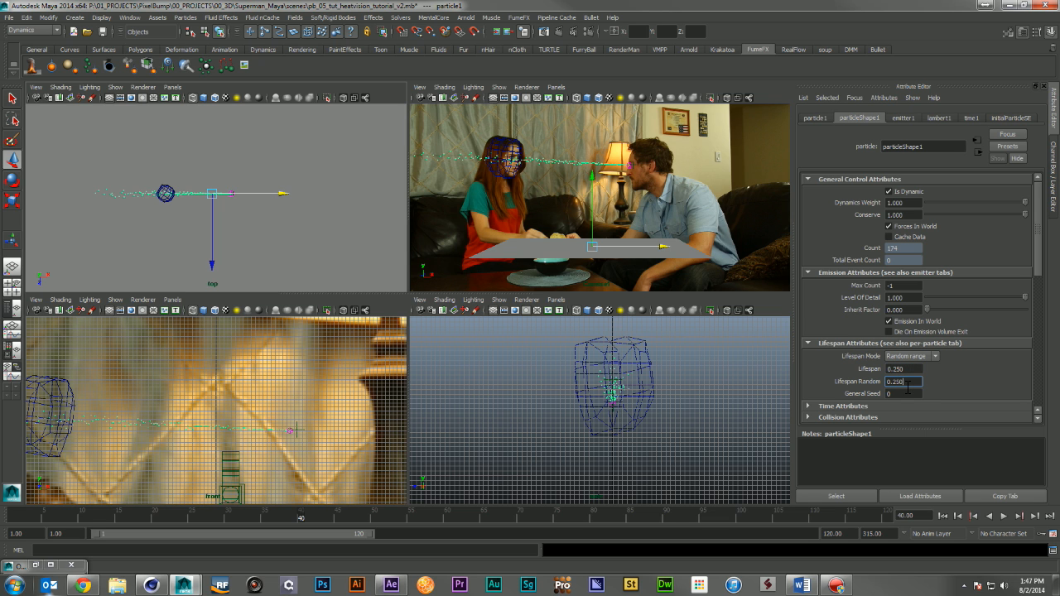
click(943, 516)
click(1006, 516)
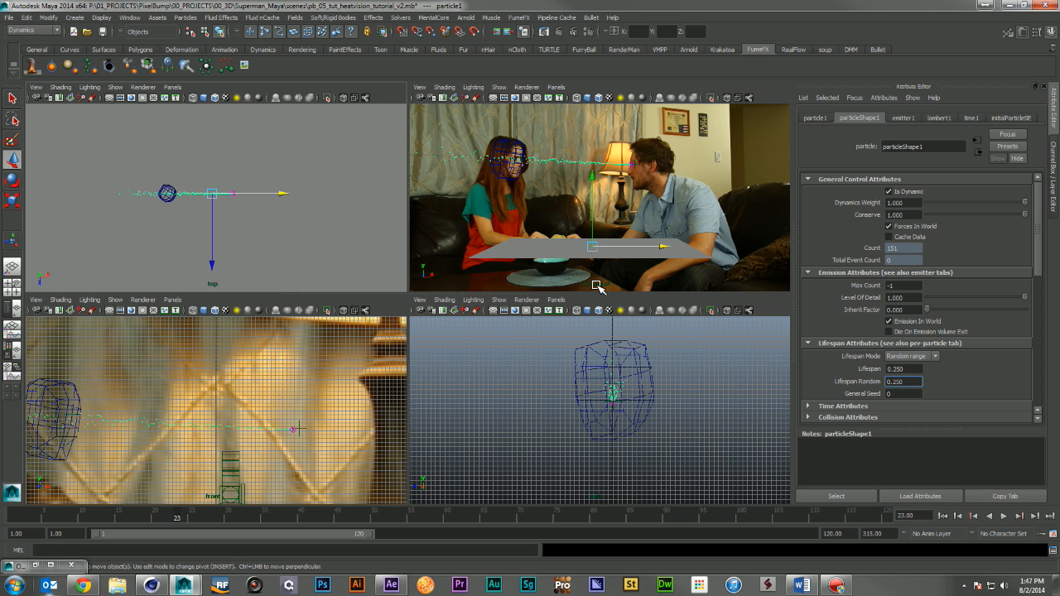
Add the woman's head geometry to the particle selection and make the particles collide with it
middle_click(509, 150)
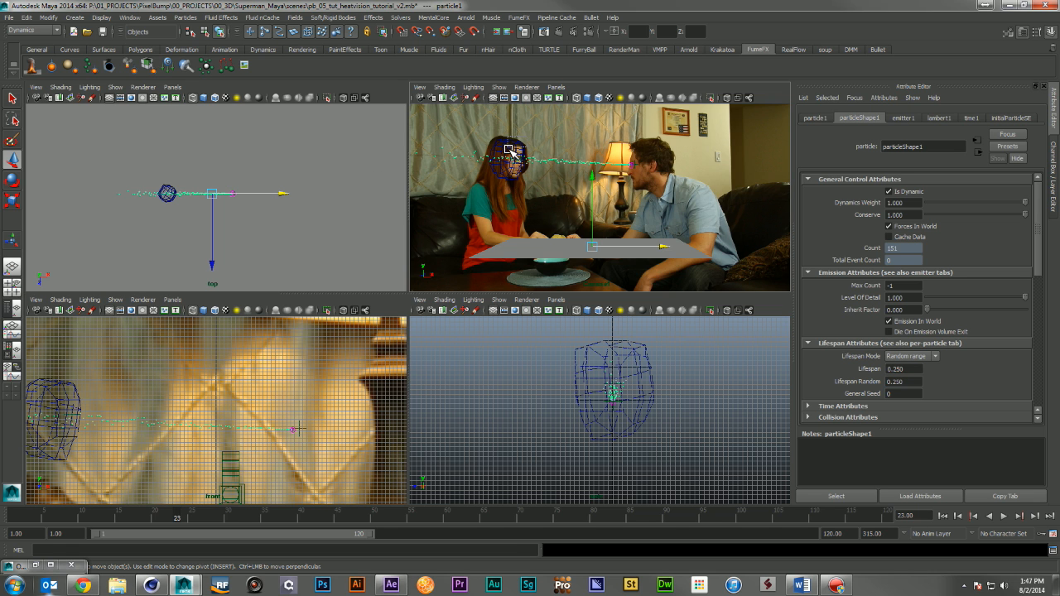
click(509, 150)
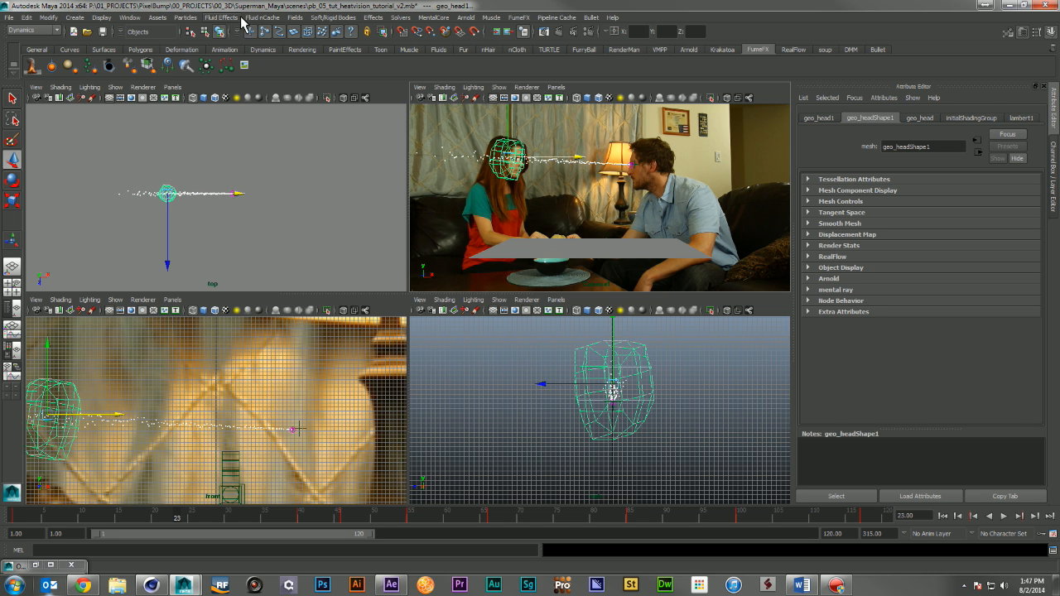
click(187, 18)
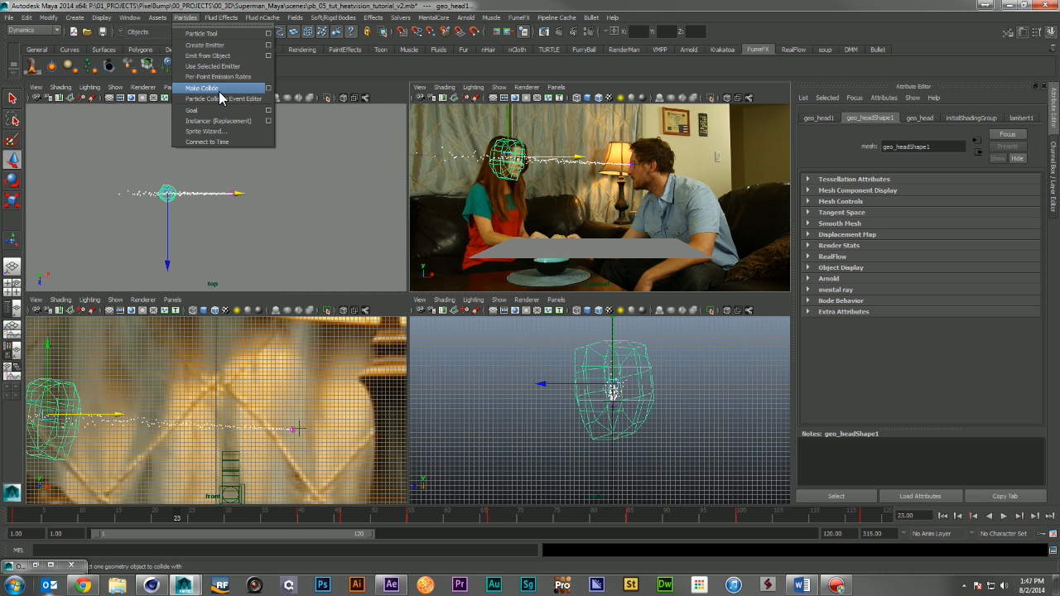
click(220, 93)
Play the simulation from frame 1 in the full camera view to check the particles' collision with the head
click(942, 517)
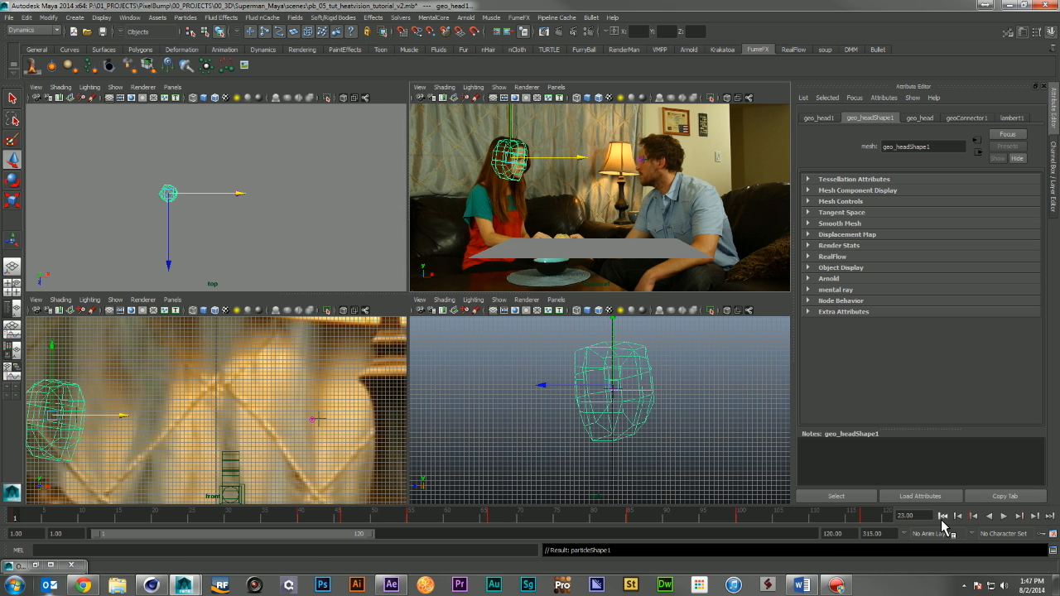
click(770, 110)
key(space)
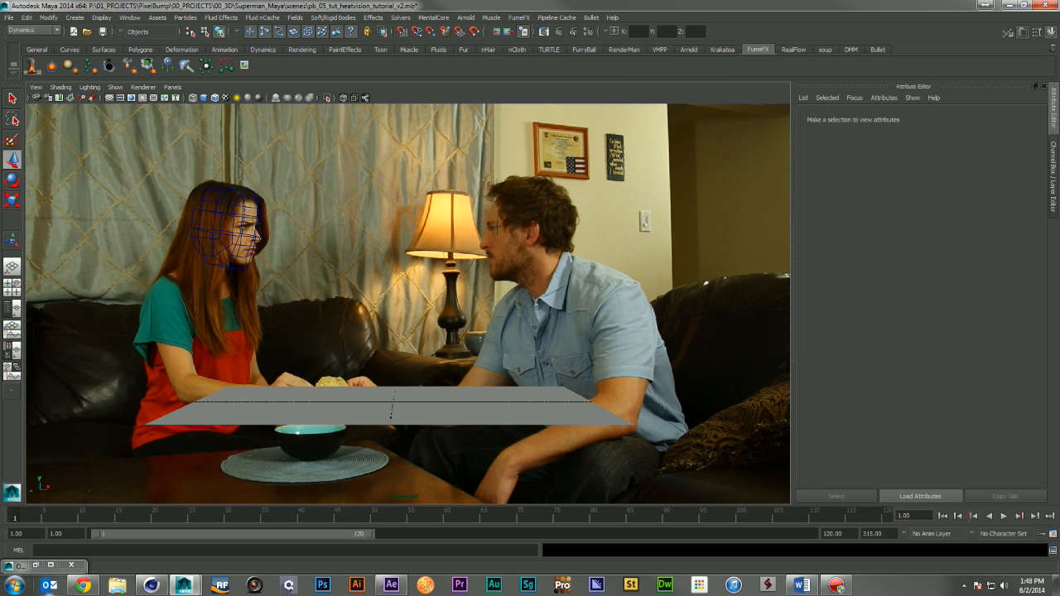
click(1005, 516)
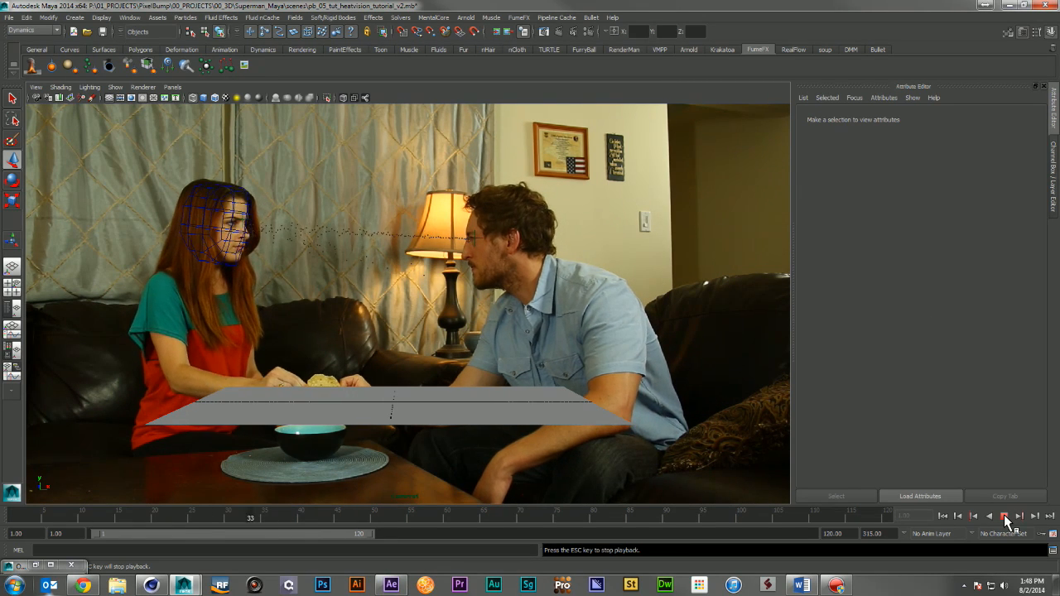
click(1004, 517)
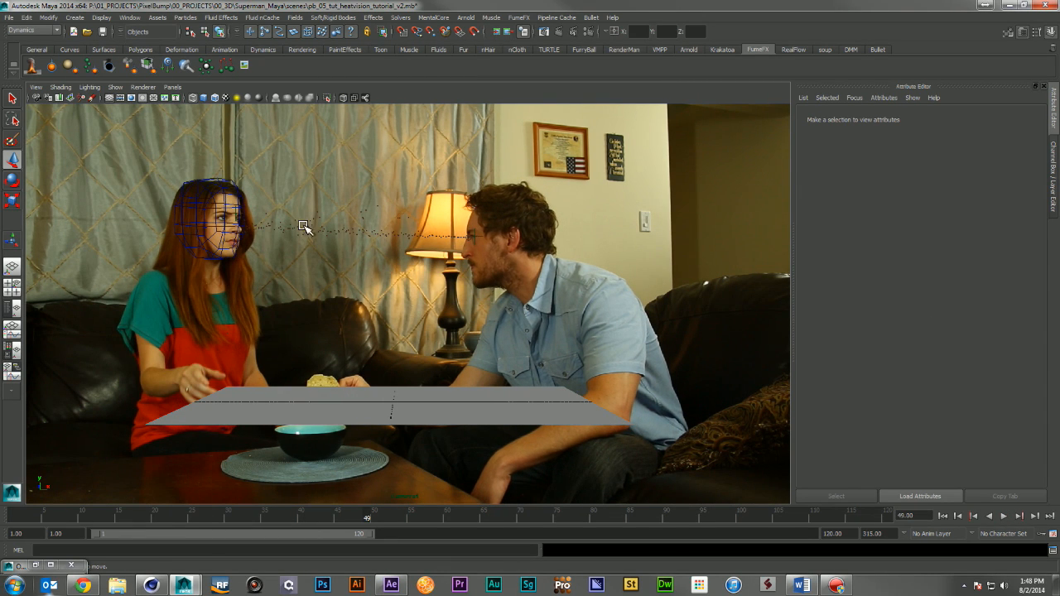
Select the particles and head geometry and set their geoConnector1 Resilience to 0.1 and Friction to 0.3
drag(240, 248, 201, 272)
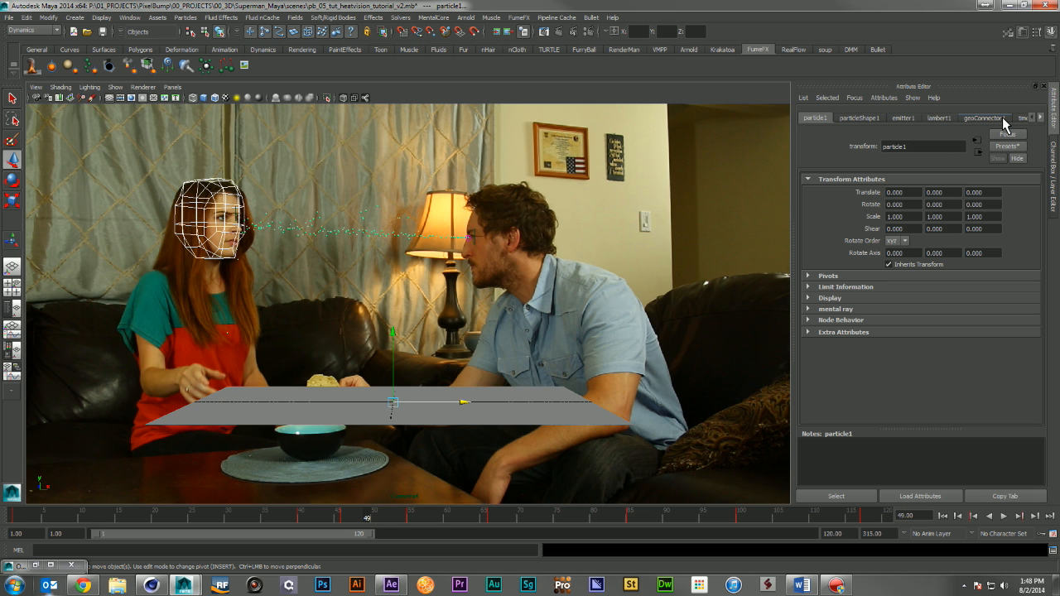
click(971, 120)
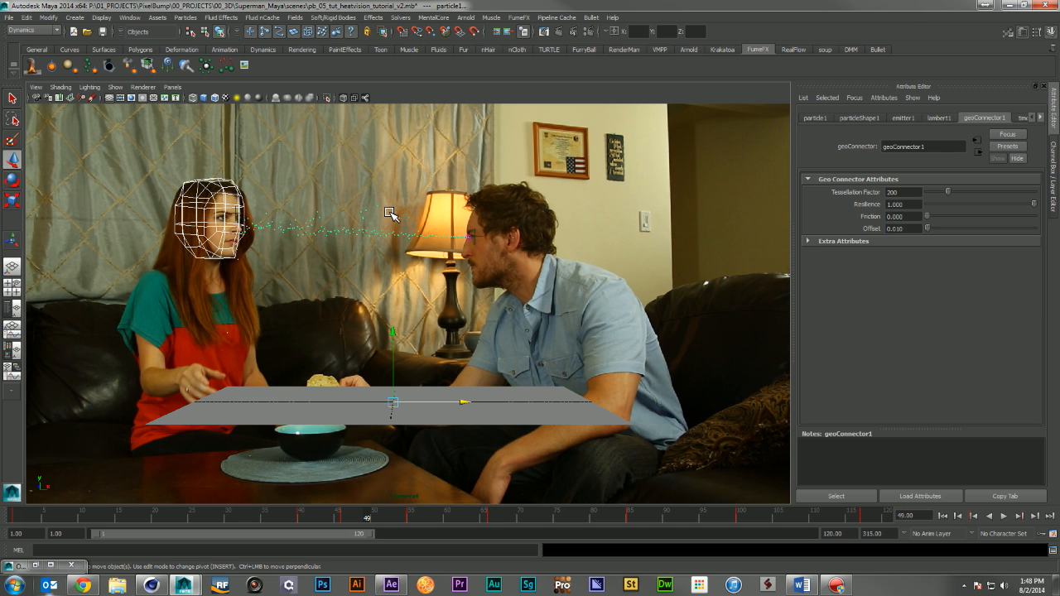
drag(913, 206, 811, 205)
text(.1)
key(Return)
click(916, 216)
text(0.3)
key(Return)
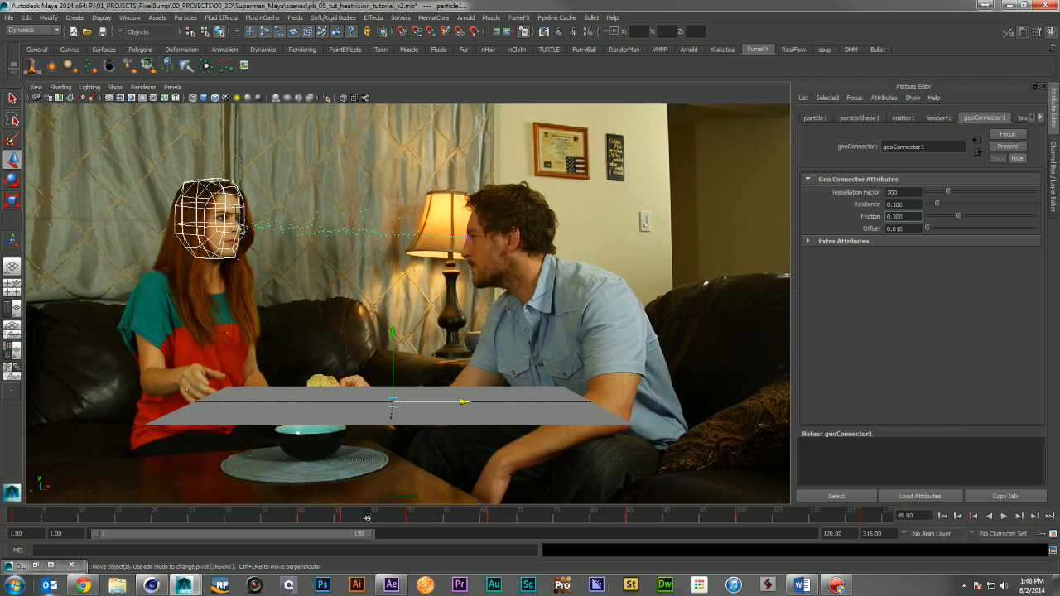
Play the simulation from frame 1 to check how the particles react when they hit the woman's head
click(943, 515)
click(1004, 516)
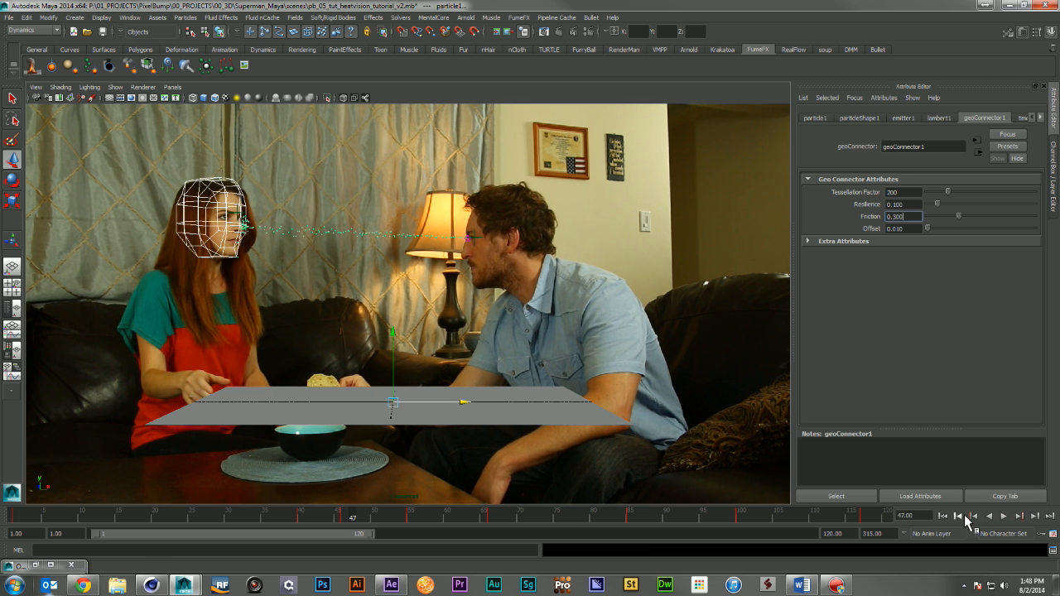
click(1004, 516)
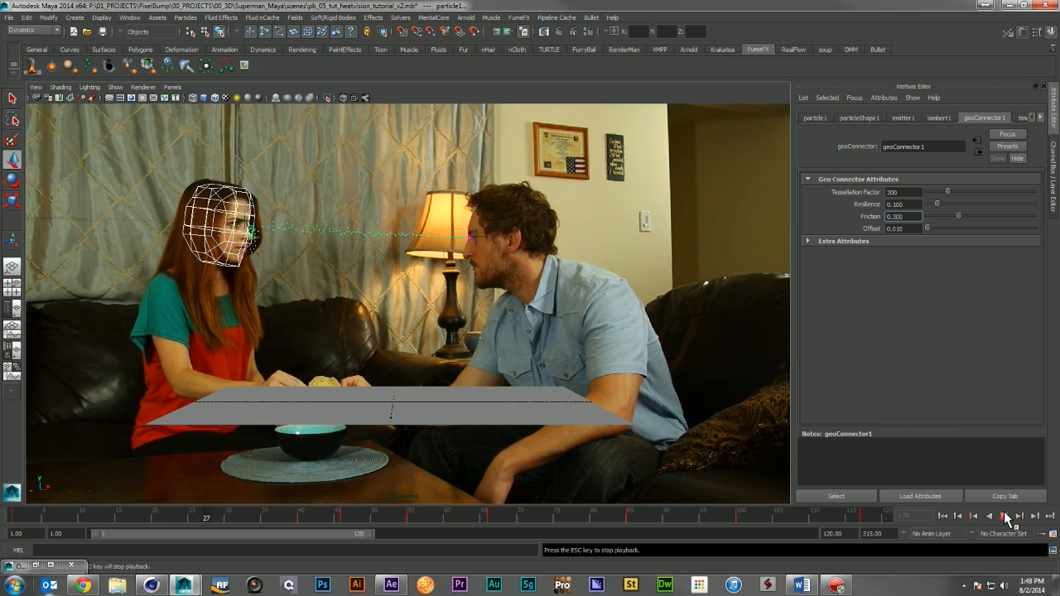
click(1005, 516)
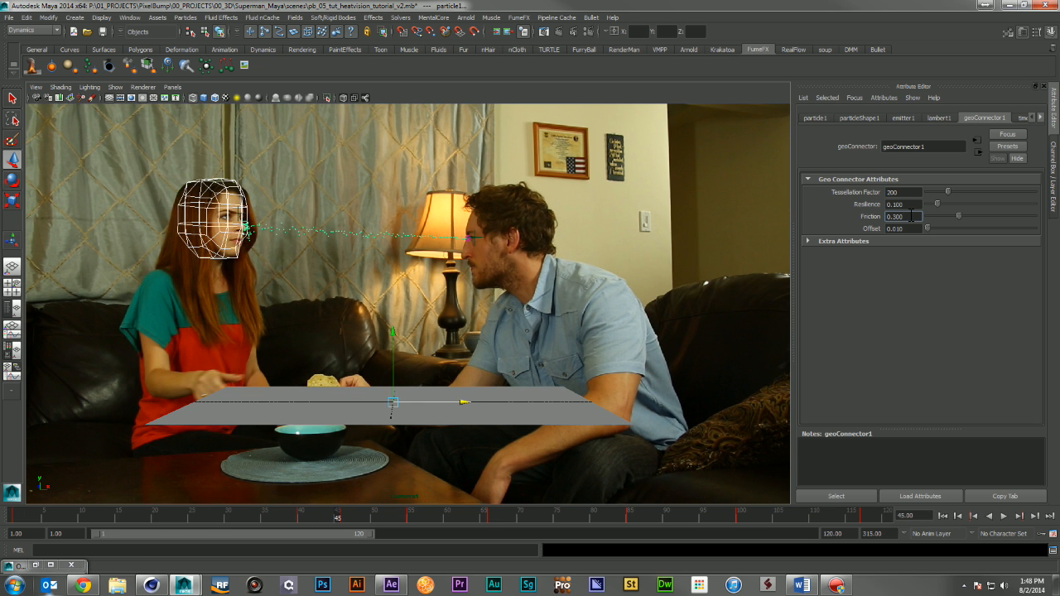
Set the geoConnector1 Friction to 0.1 and replay the simulation from frame 1
click(911, 217)
text(0.1)
key(Return)
click(943, 517)
click(1002, 516)
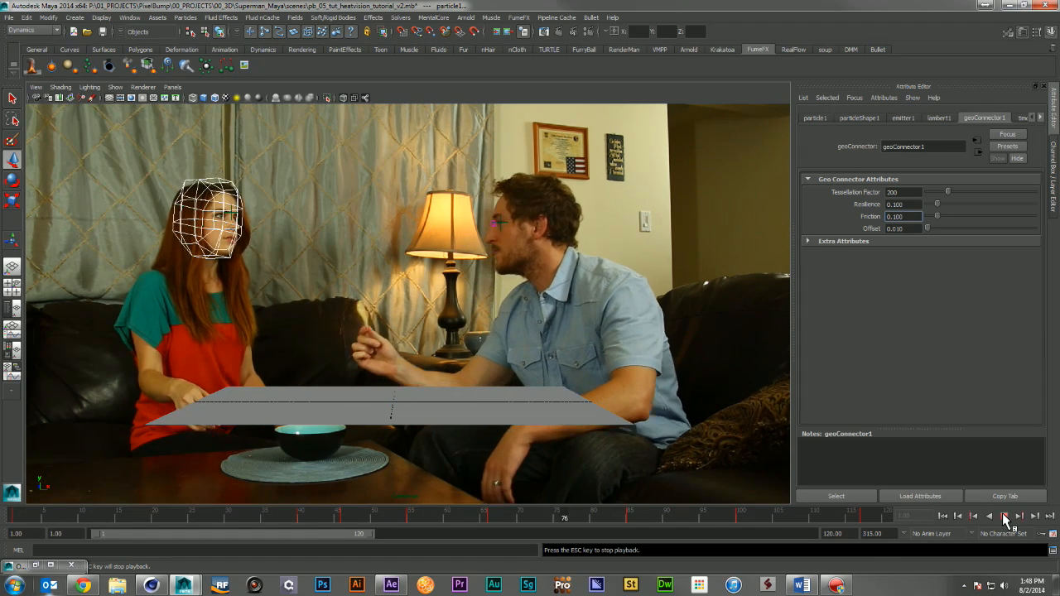
key(Escape)
click(943, 517)
click(1004, 517)
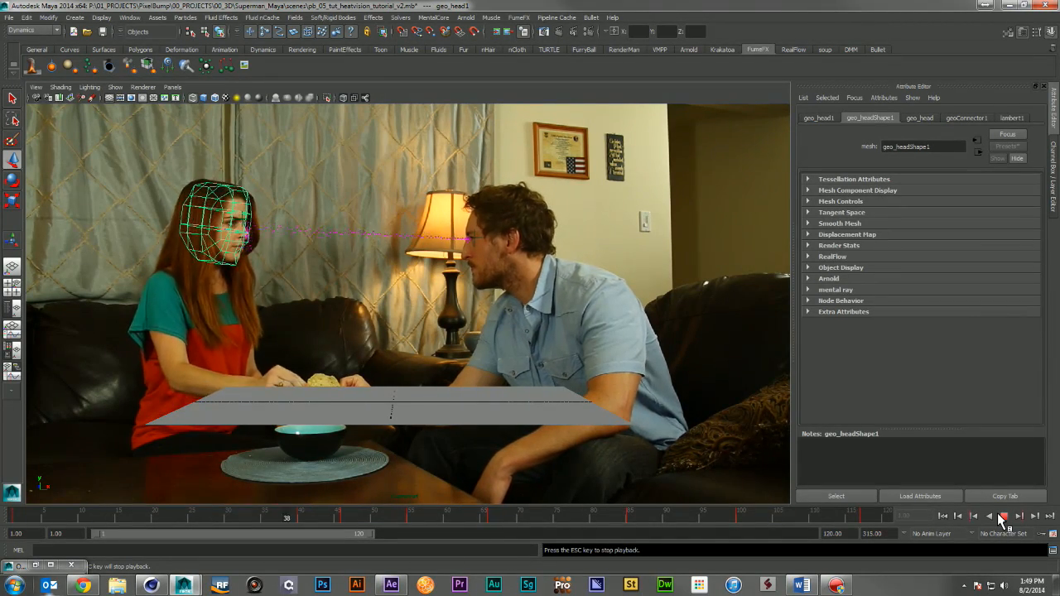
click(1003, 517)
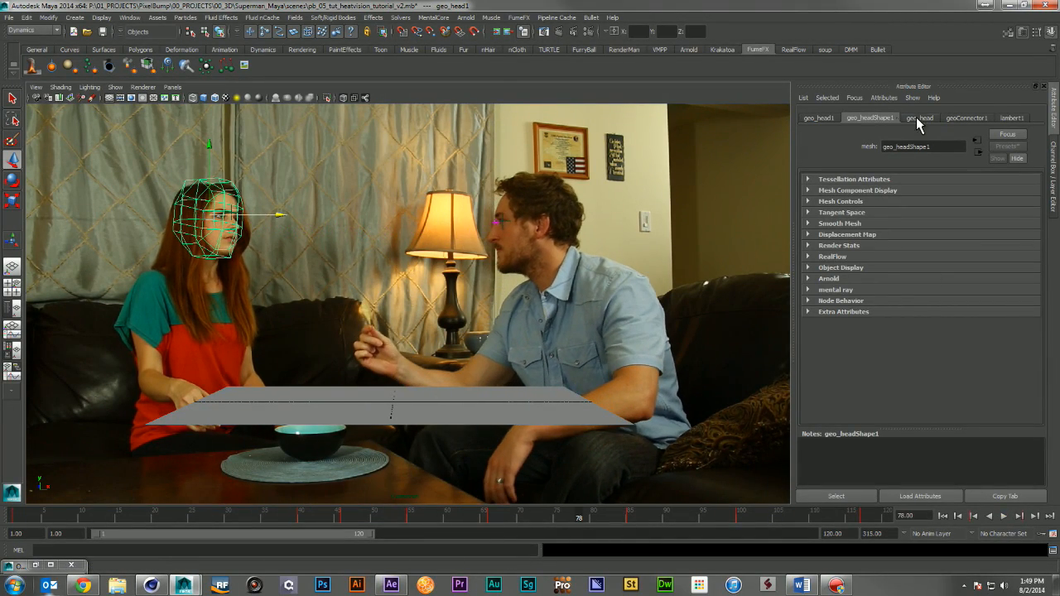
Set both the Friction and the Resilience of the head geometry's geoConnector1 to 0.05
click(821, 118)
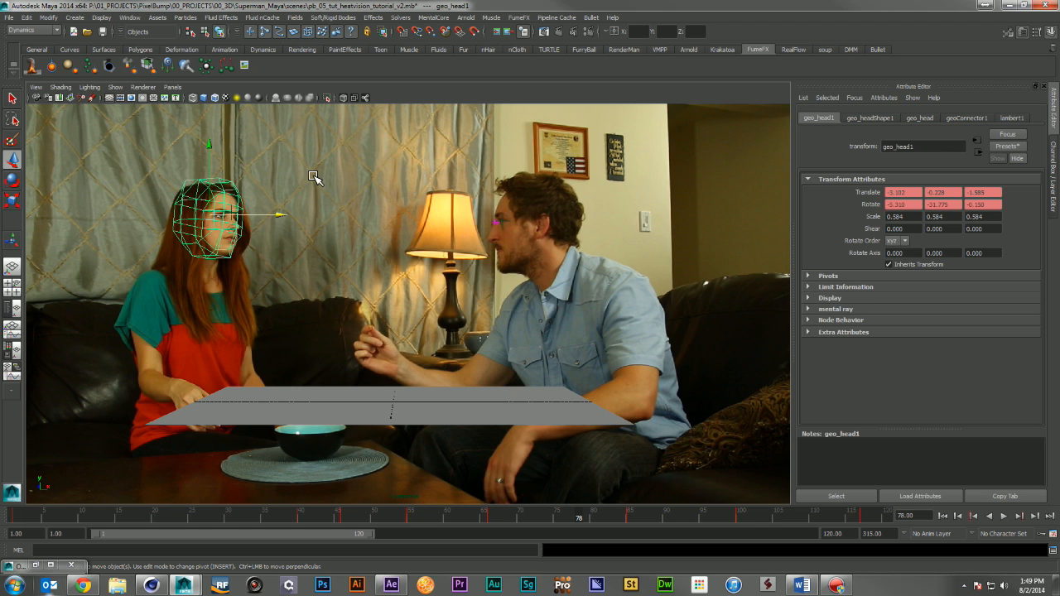
click(992, 119)
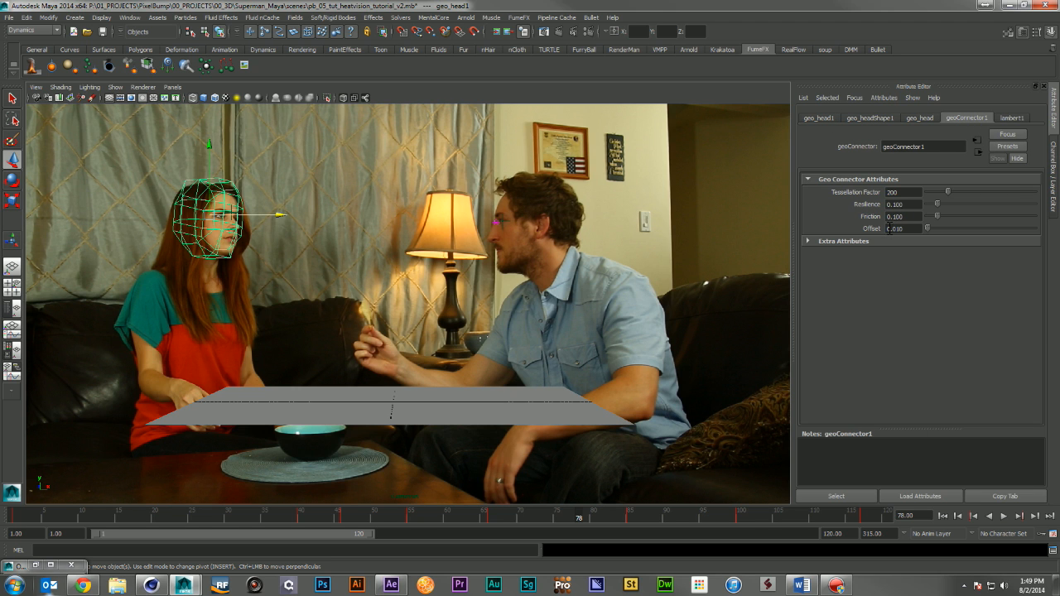
click(916, 204)
click(917, 217)
text(0.05)
click(915, 202)
text(0.05)
key(Return)
Replay the simulation to check the particles' collision with the head, restore the Outliner, and return to frame 1
click(1003, 517)
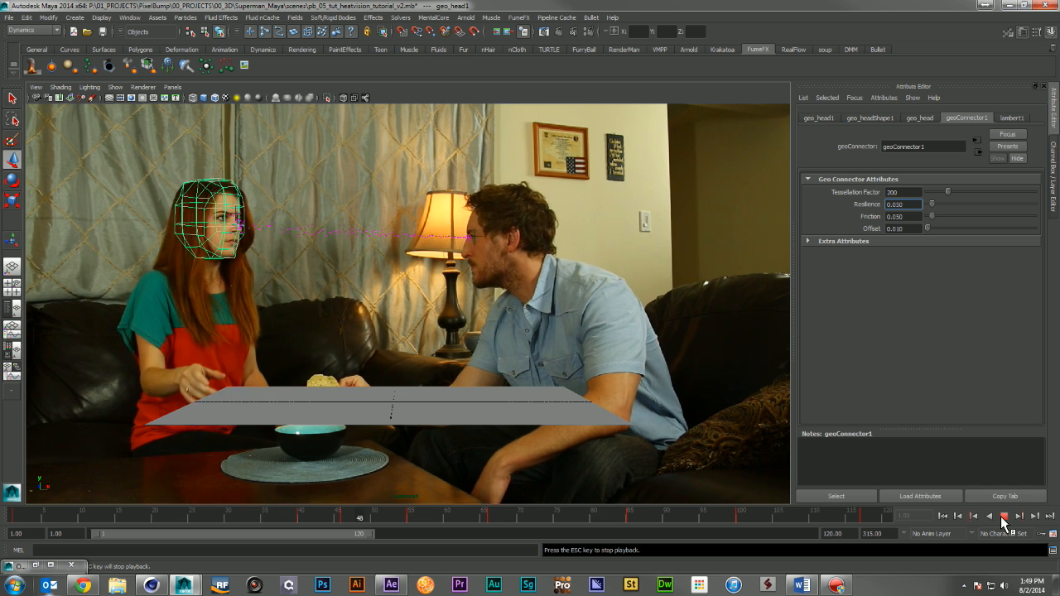
click(1003, 517)
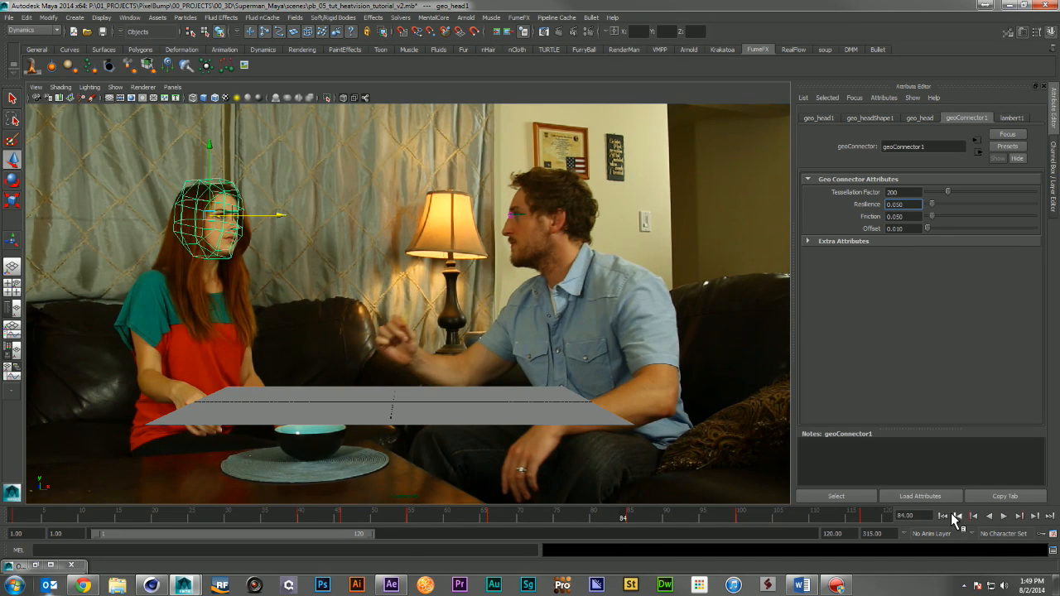
click(945, 516)
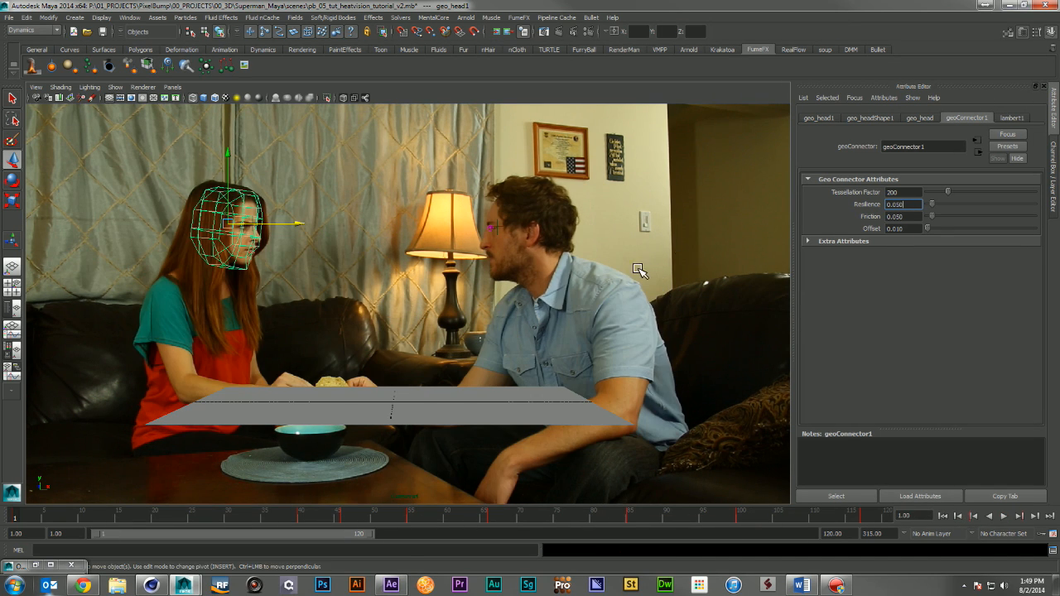
click(33, 567)
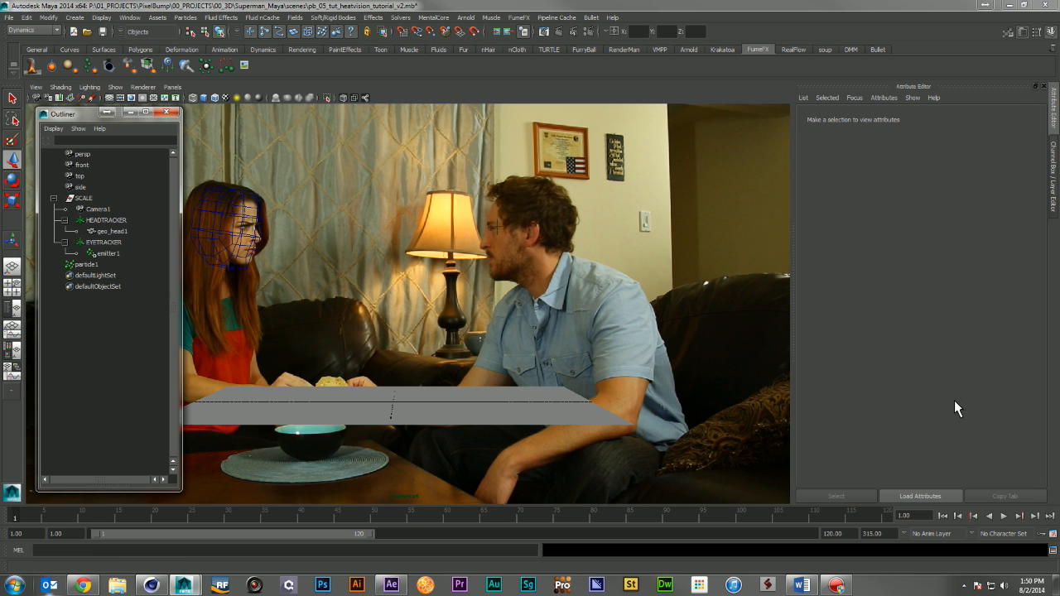
click(1004, 518)
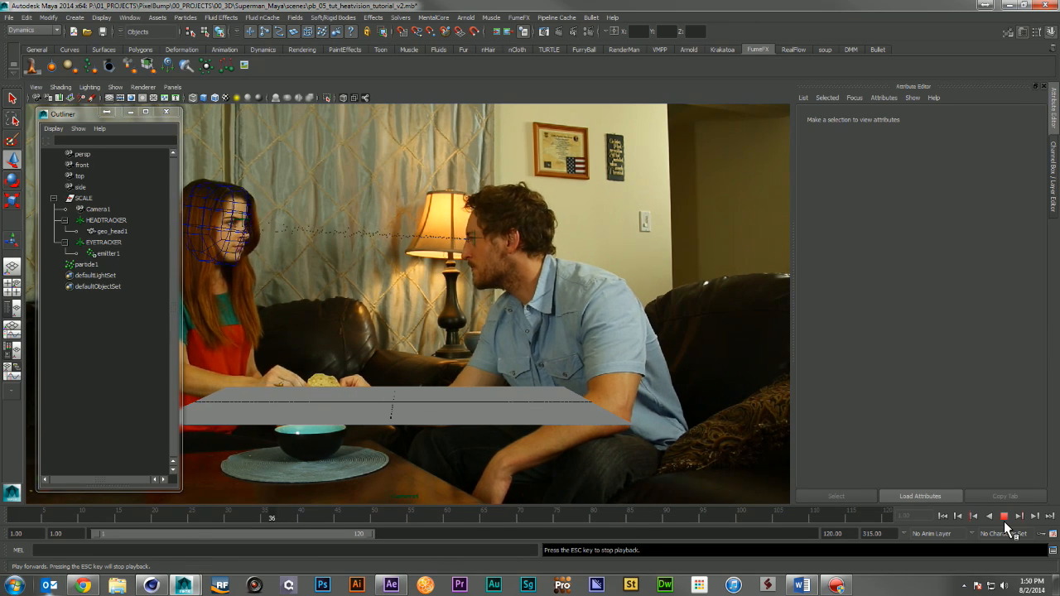
click(1004, 517)
click(945, 516)
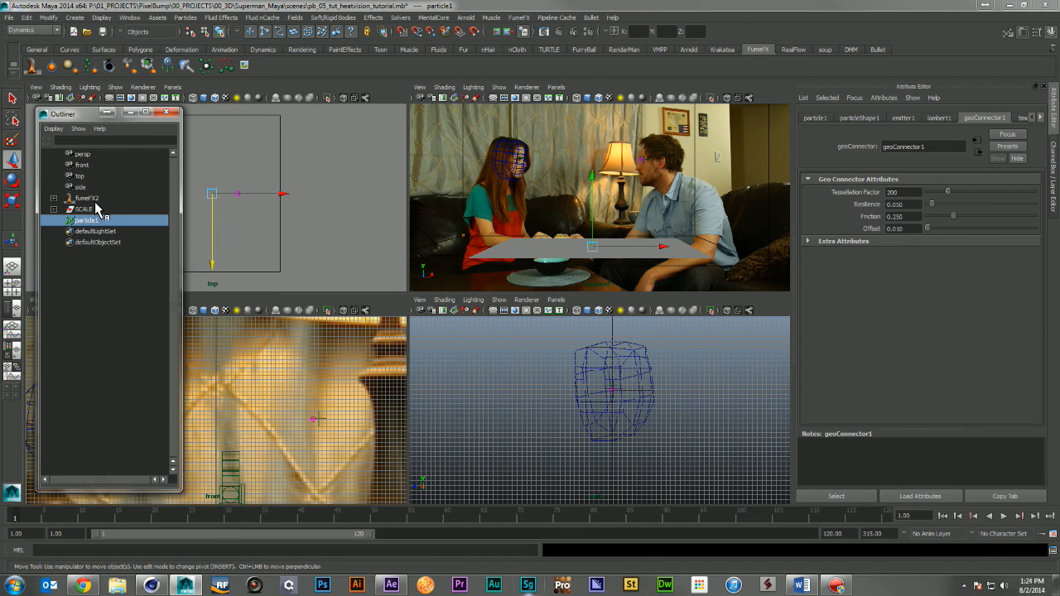
Select the fumeFX2 container to show its attributes
click(91, 199)
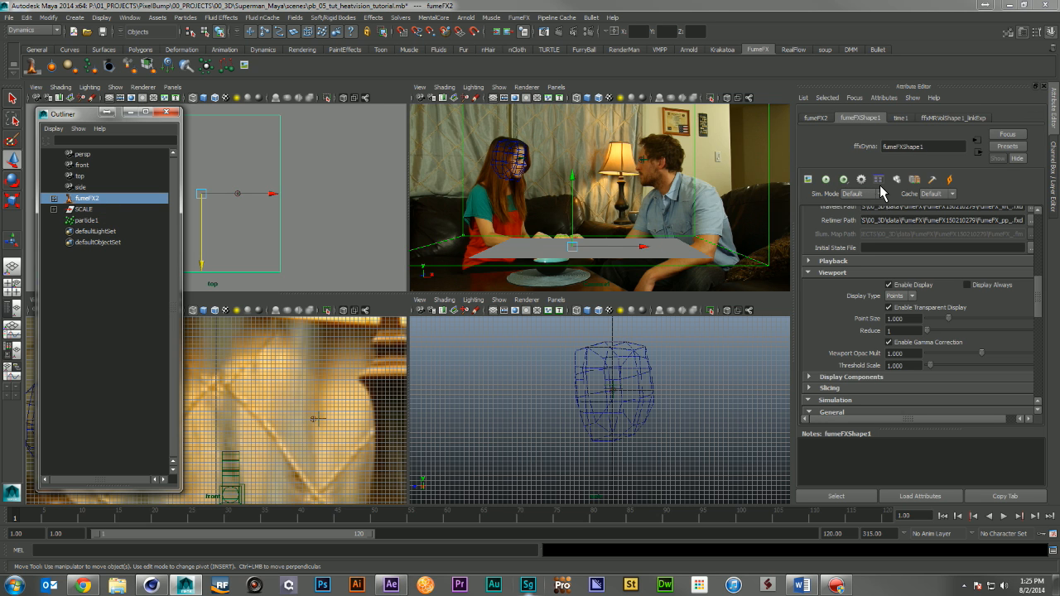
Create a FumeFX particle source from particle1
click(100, 221)
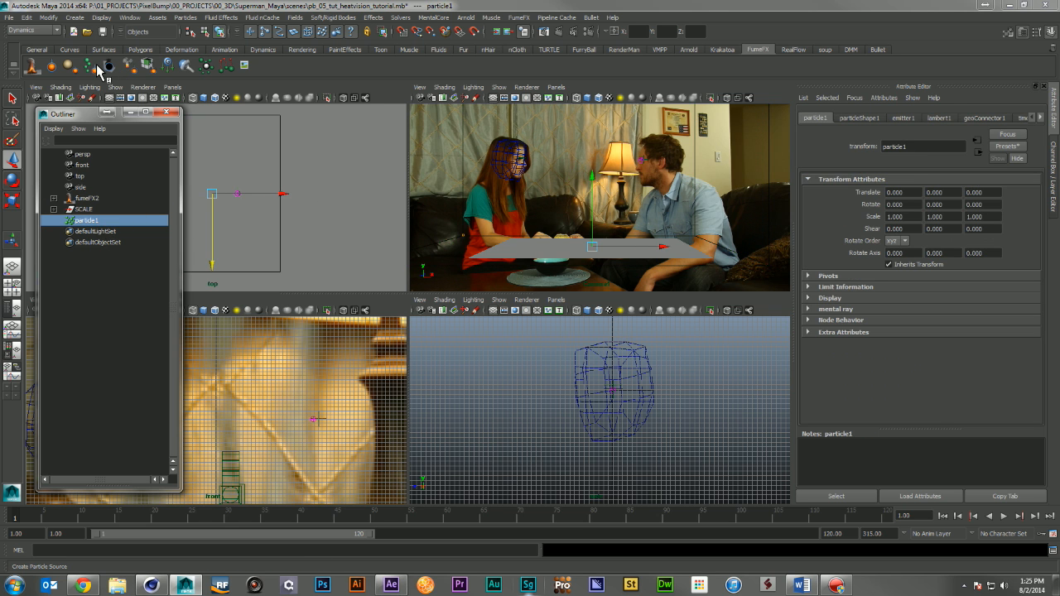
click(763, 54)
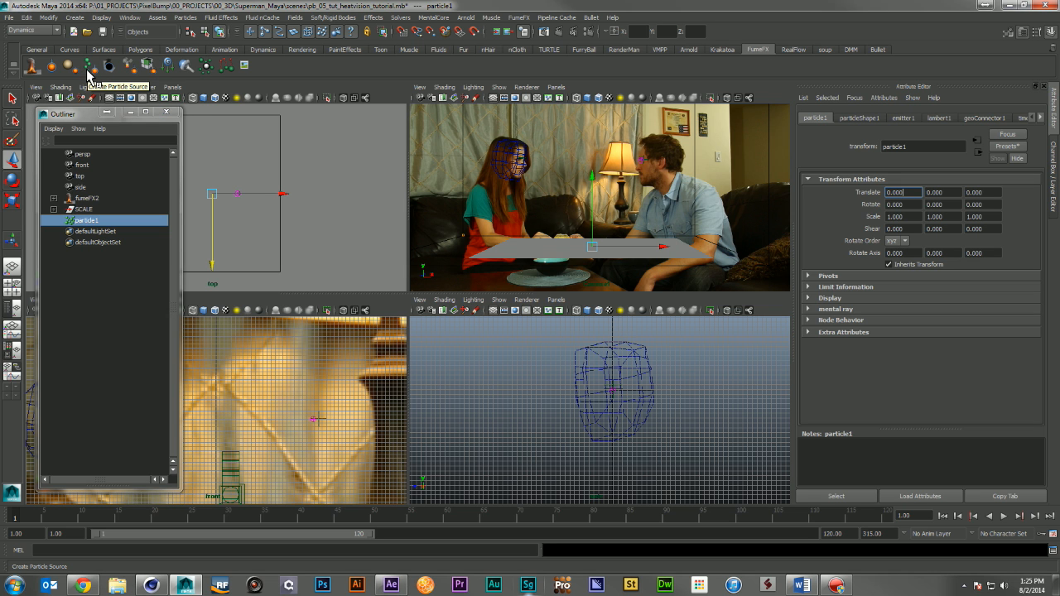
click(88, 73)
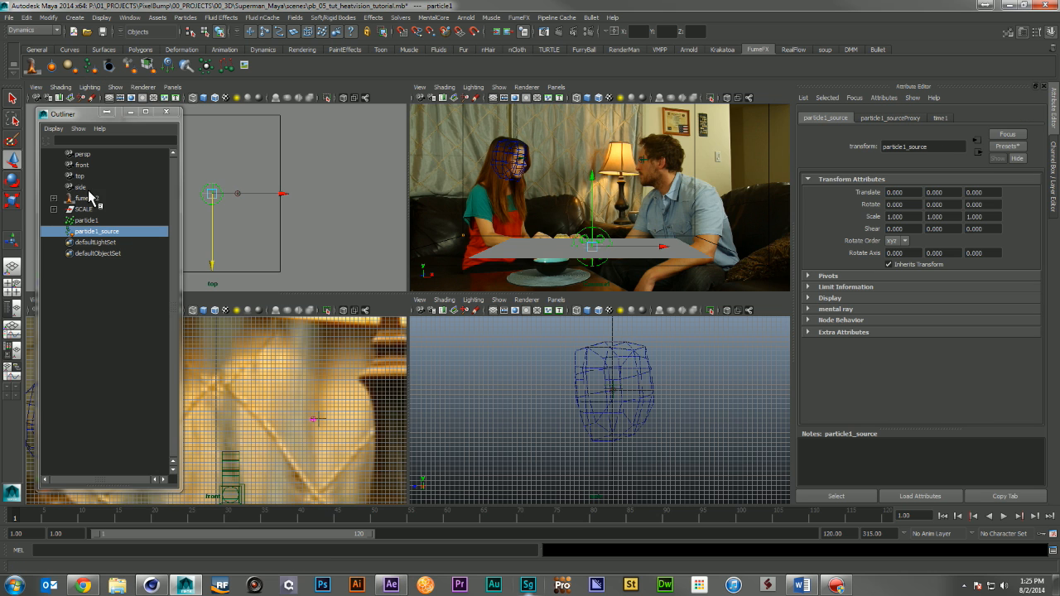
Detach particle1 from the particle1_source object and attach it to the source again
click(93, 234)
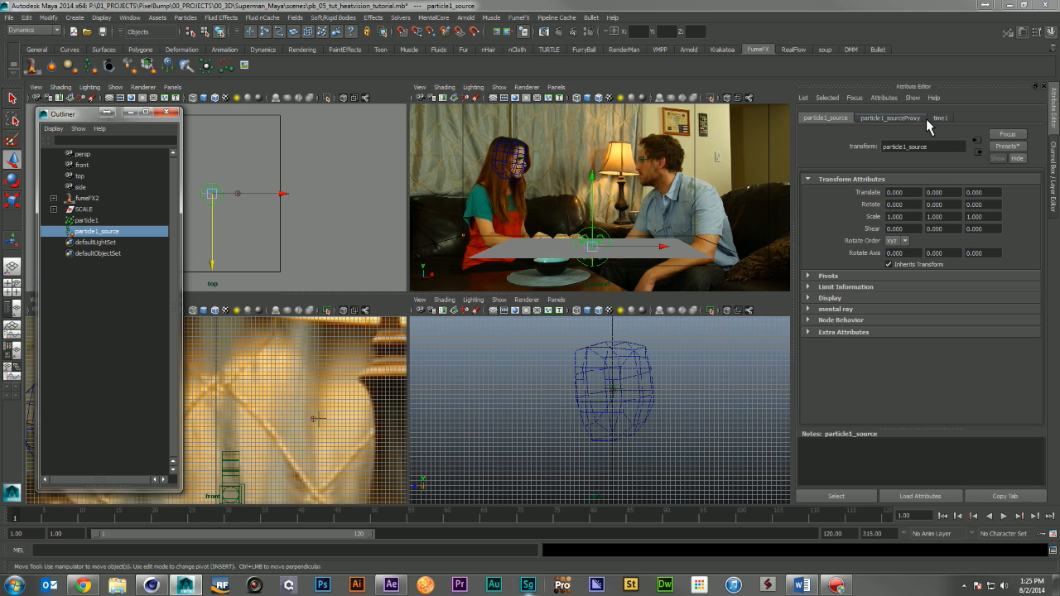
click(895, 117)
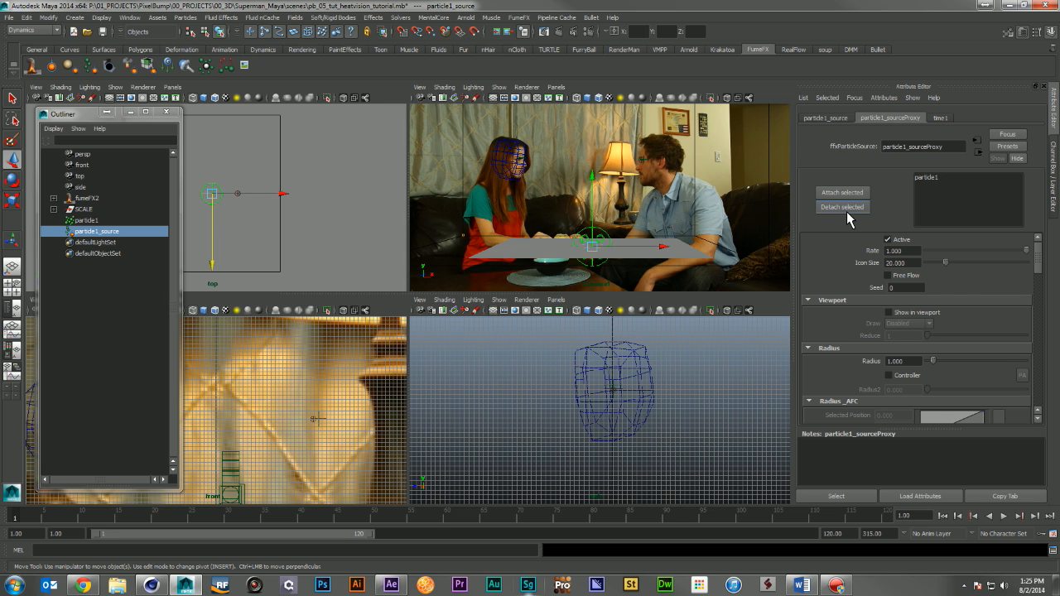
click(923, 179)
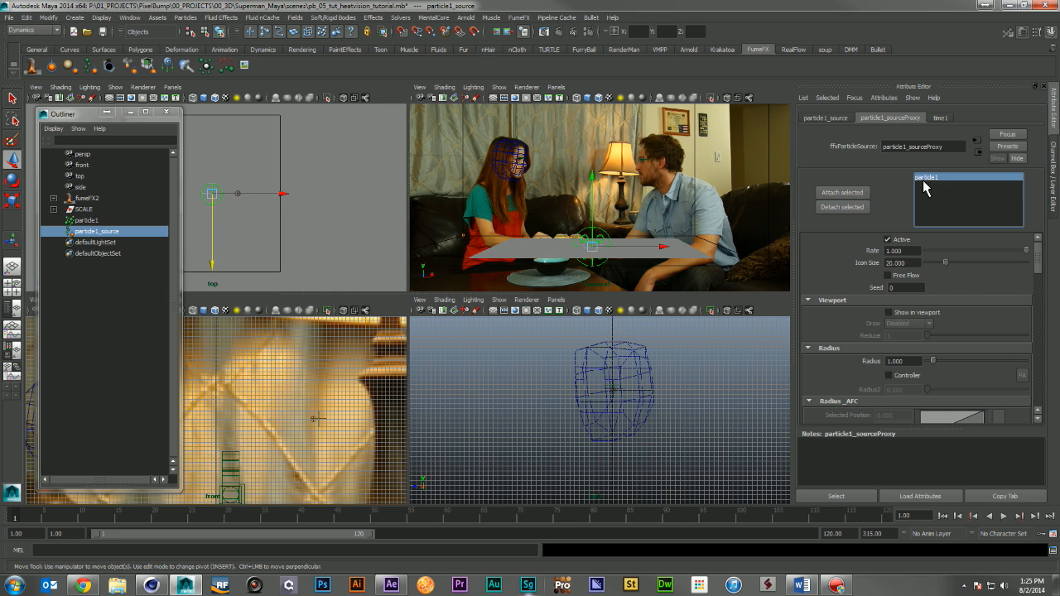
click(843, 208)
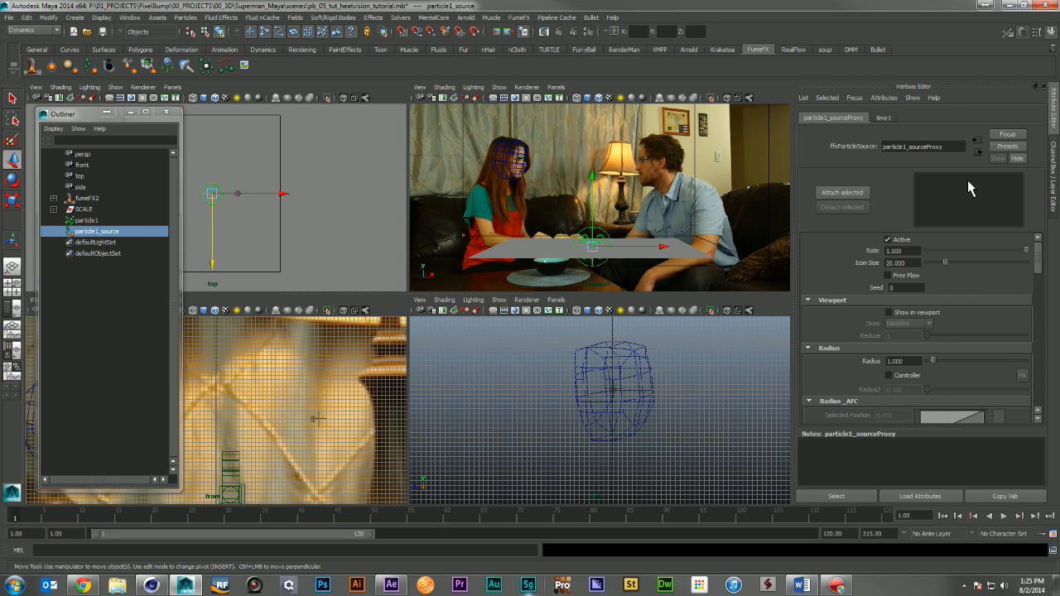
click(88, 222)
ctrl+click(91, 232)
click(849, 192)
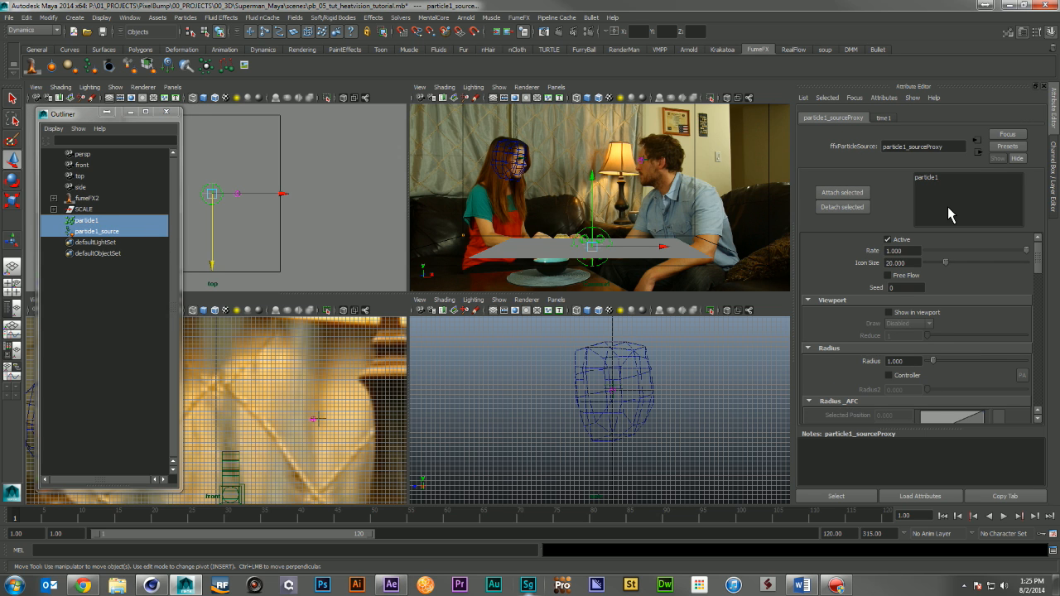
click(121, 299)
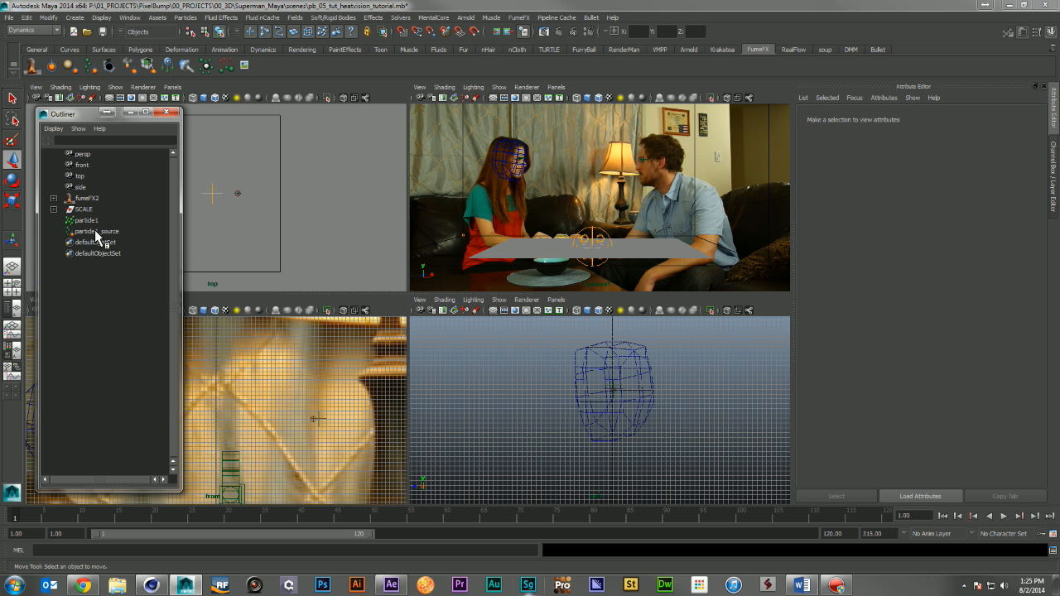
Link particle1_source to the fumeFX2 container in the FumeFX Relationship Manager
click(1007, 516)
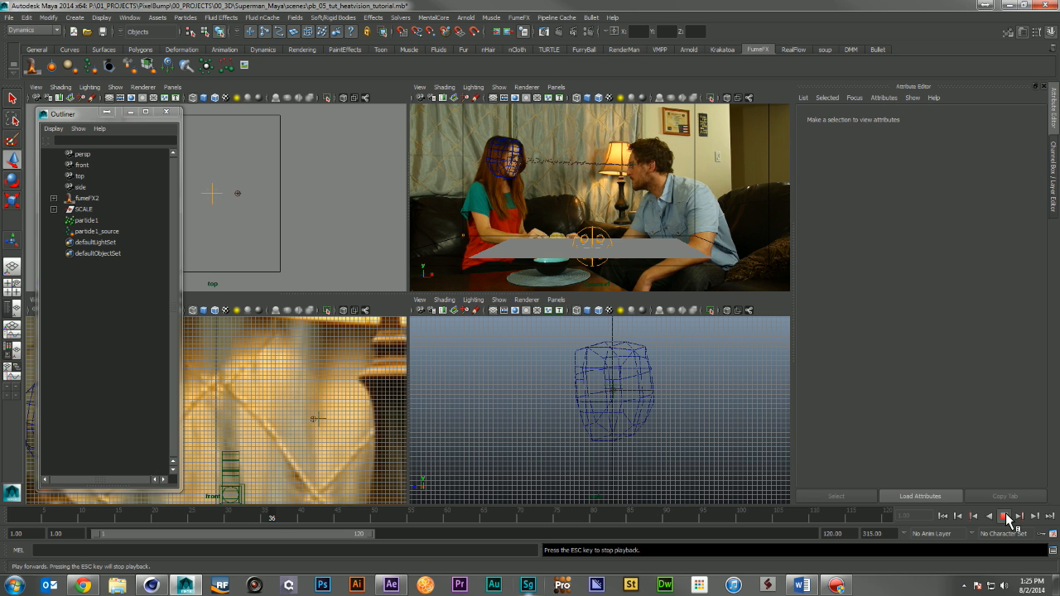
click(93, 199)
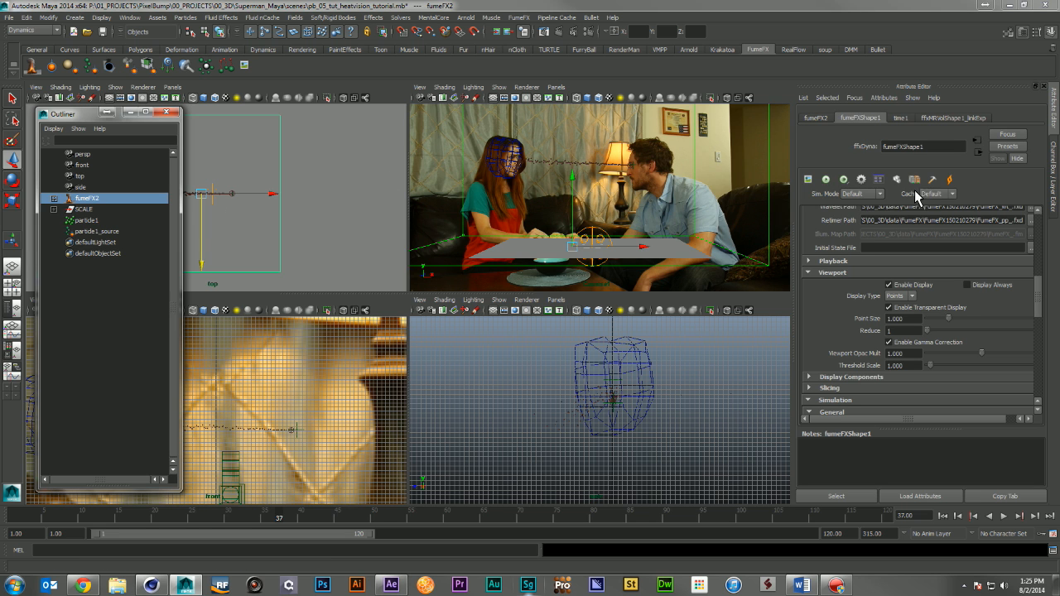
click(881, 182)
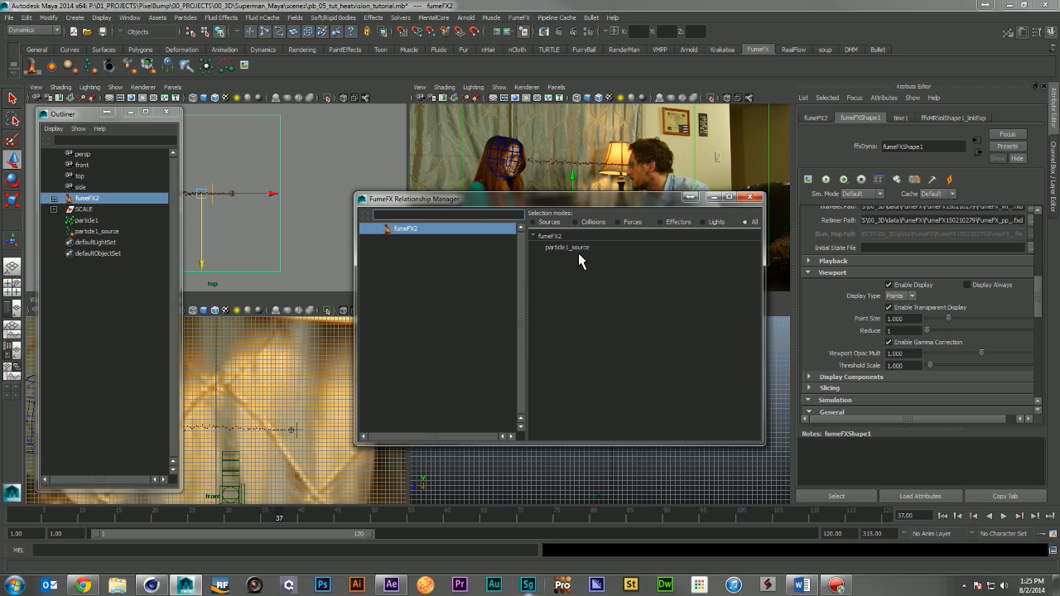
click(577, 249)
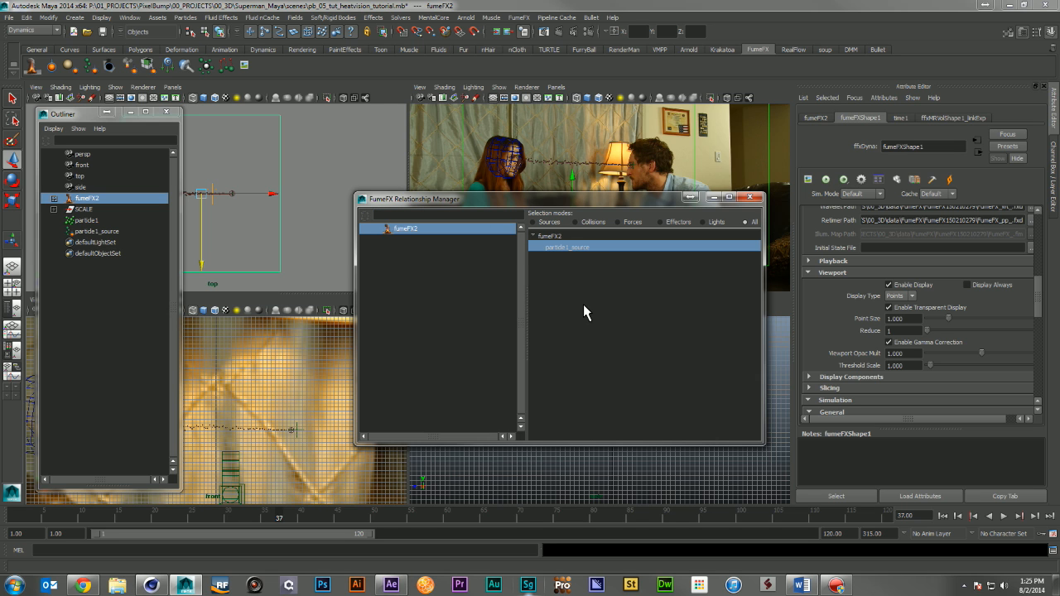
click(750, 199)
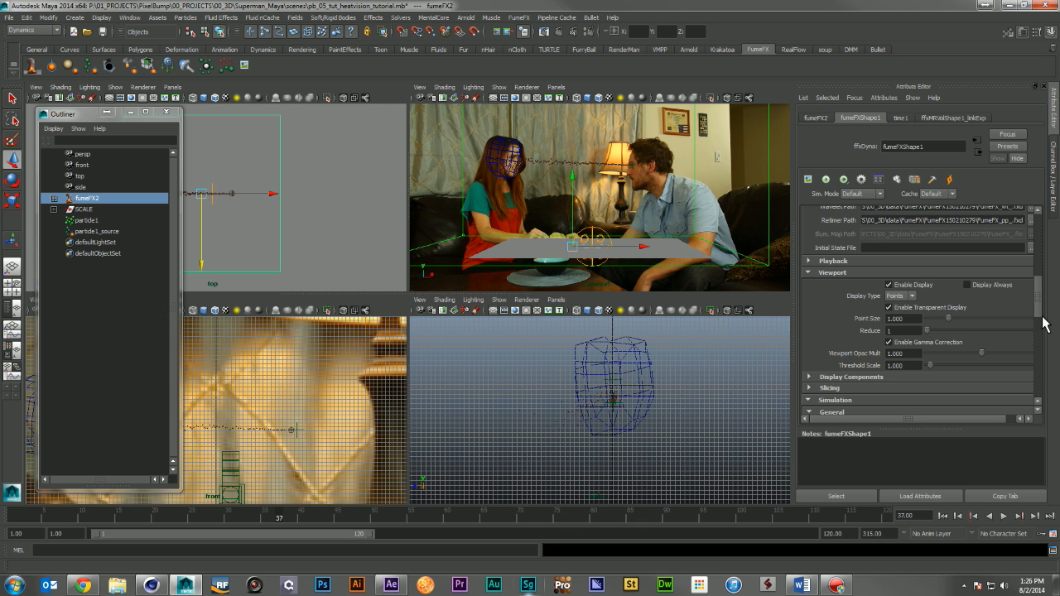
Play the particle animation from the first frame as a preview and return to frame 1
scroll(1044, 281, up, 5)
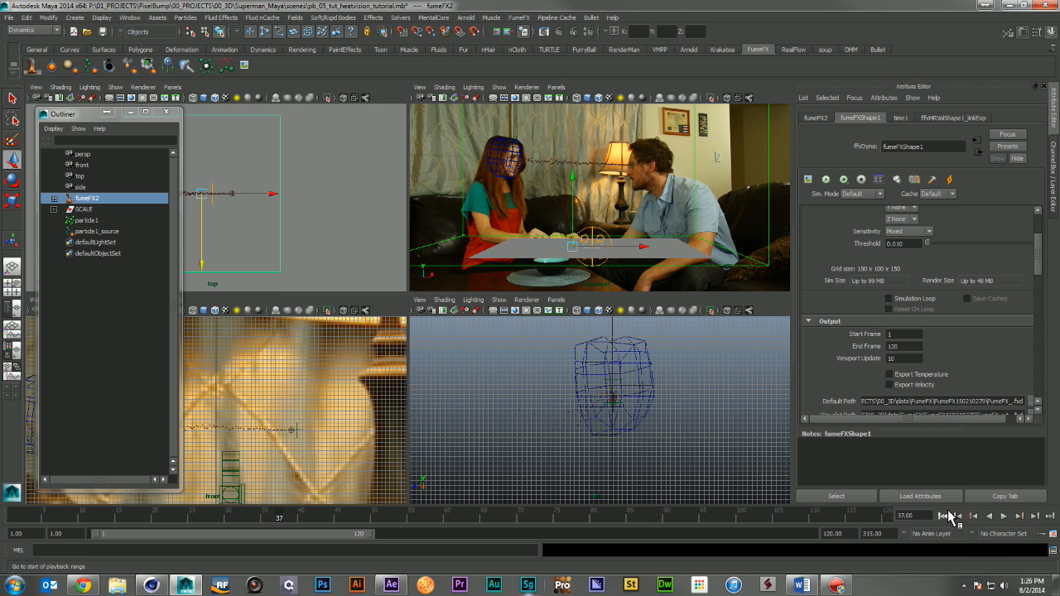
click(944, 516)
click(1004, 515)
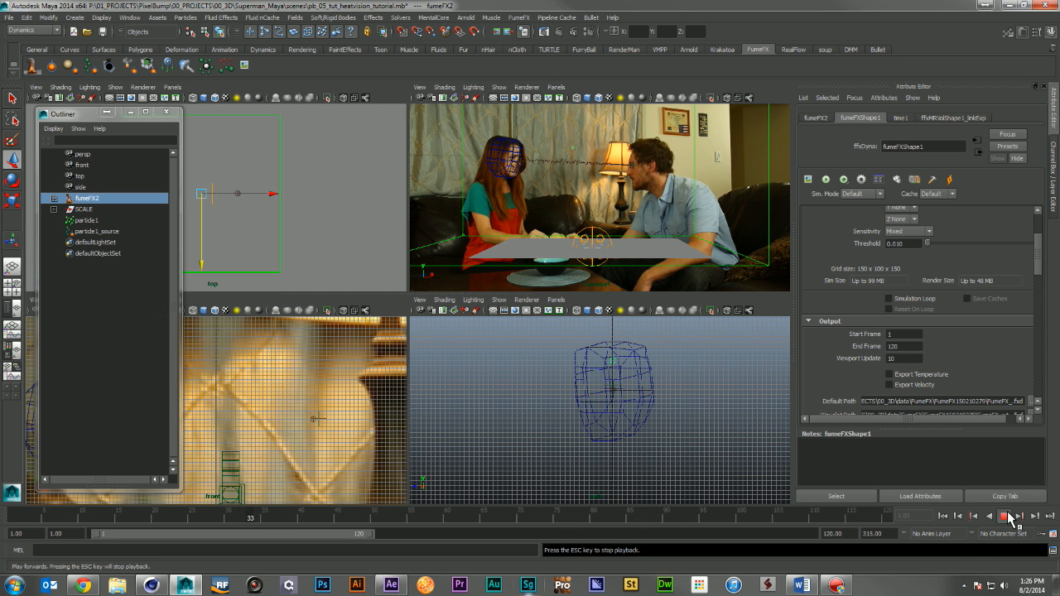
click(1004, 516)
click(943, 515)
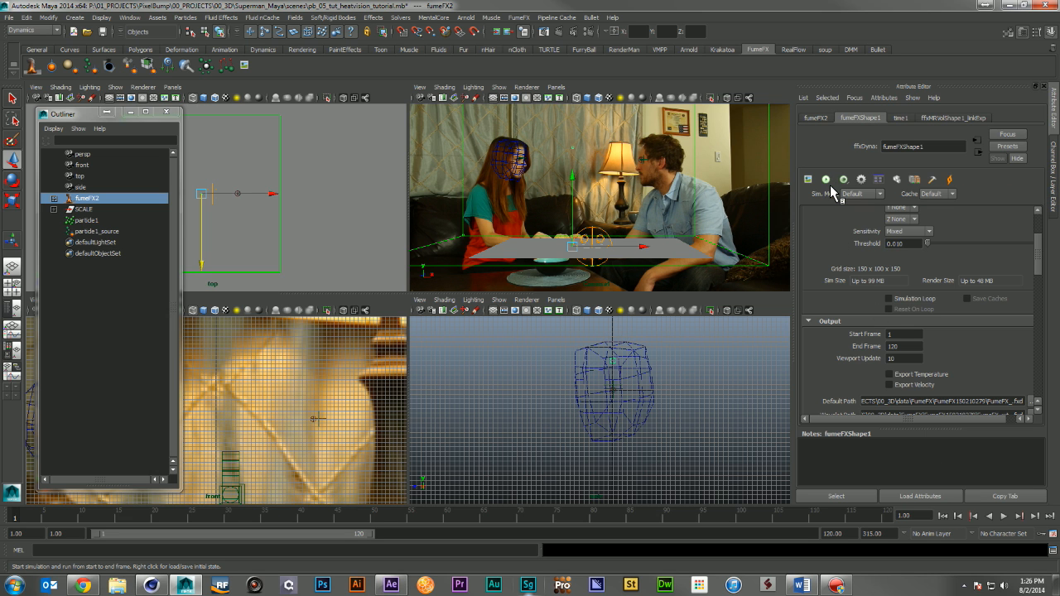
Set the fumeFX2 container's grid Spacing to 0.5
scroll(822, 254, up, 3)
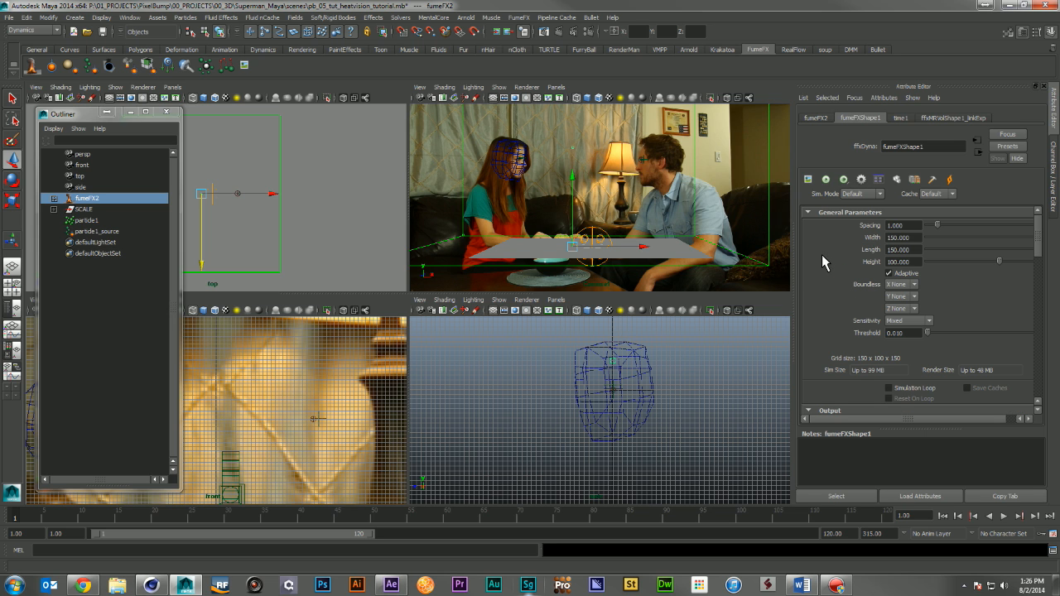
click(918, 225)
text(0.5)
key(Return)
Set the simulation's Maximum Iterations to 80
scroll(852, 258, down, 5)
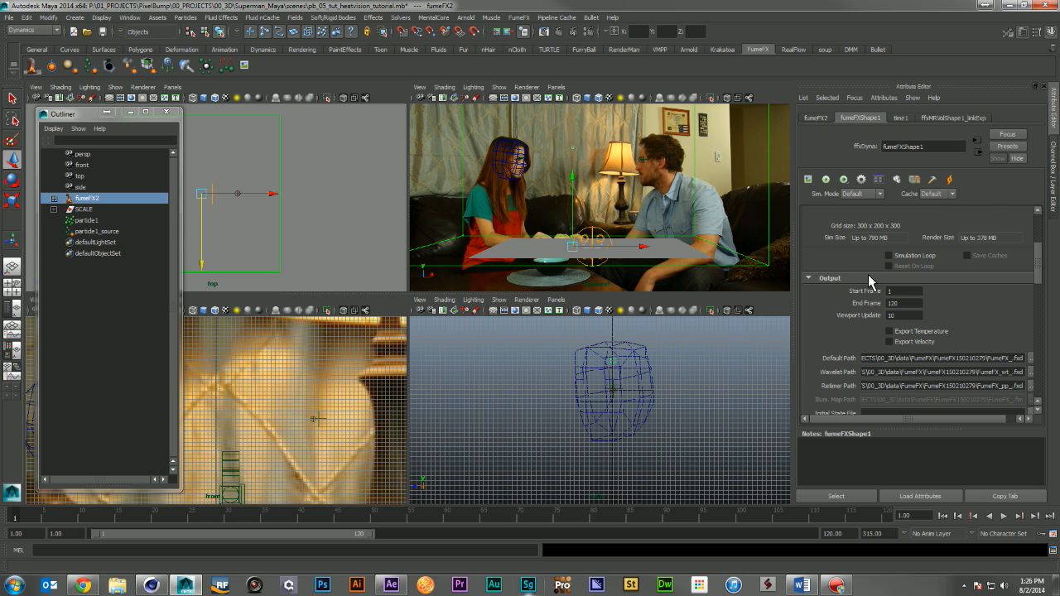
scroll(879, 271, down, 4)
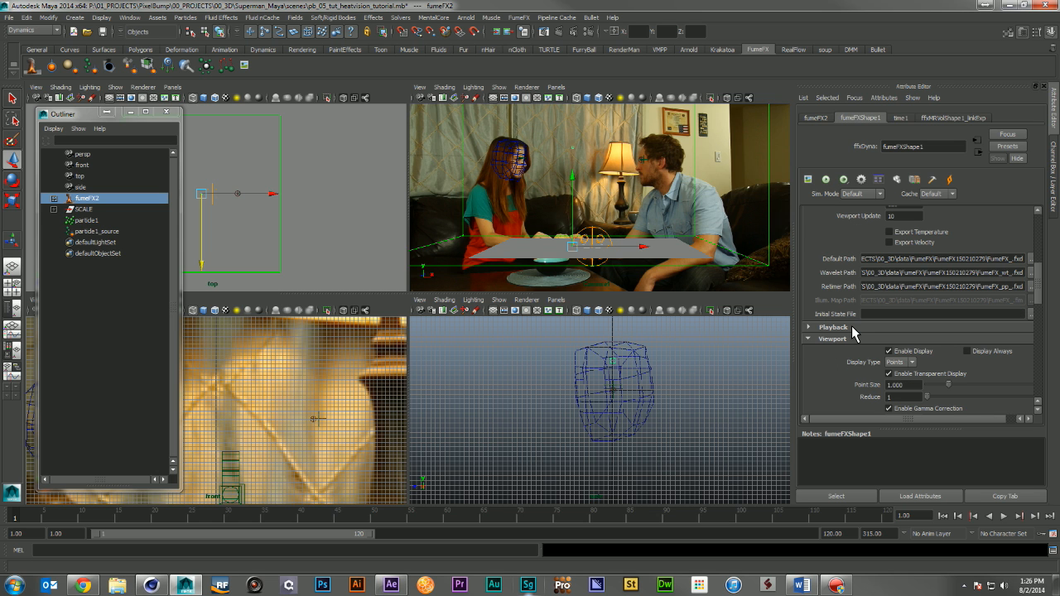
scroll(852, 308, down, 4)
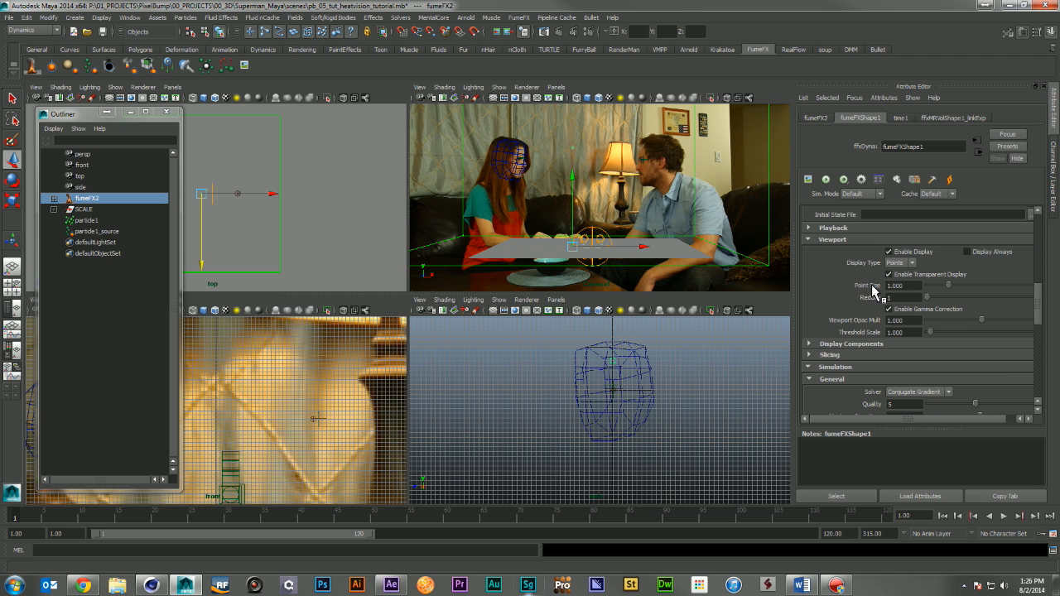
scroll(853, 300, down, 3)
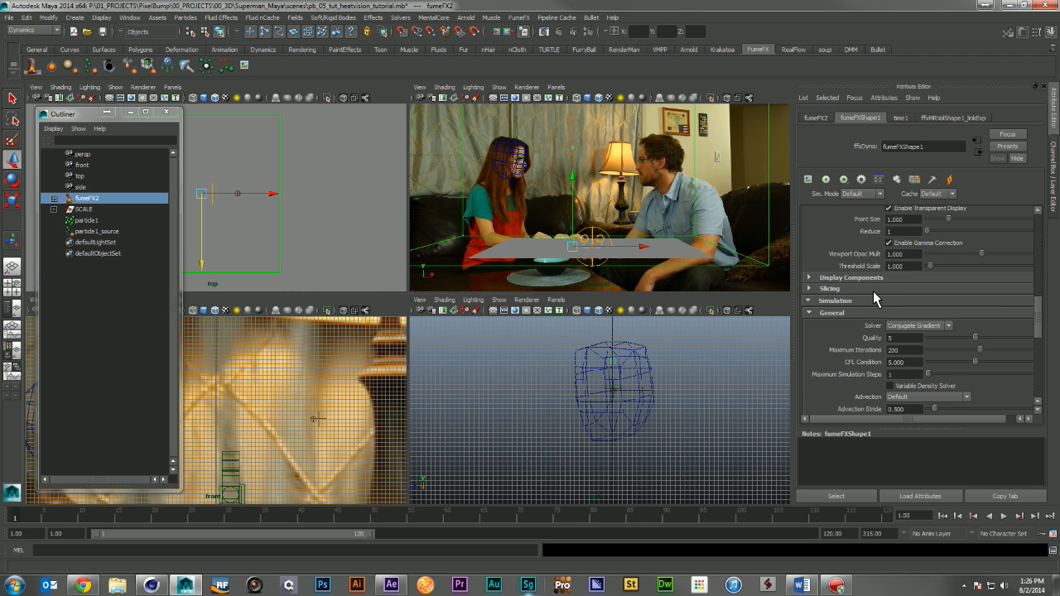
scroll(870, 308, down, 1)
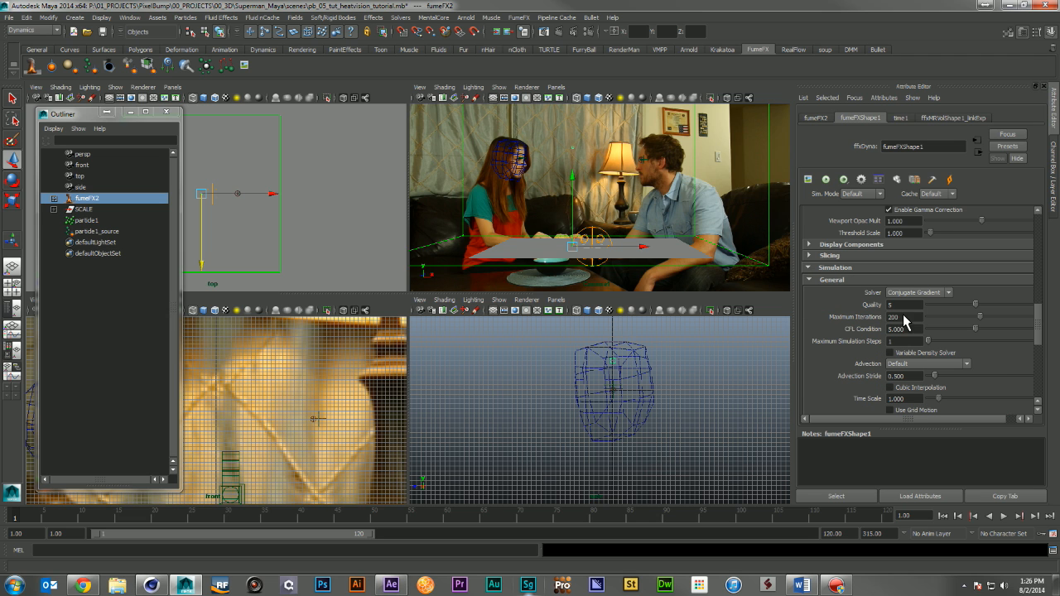
click(903, 318)
text(80)
key(Return)
Set the simulation's Time Scale to 1.25
scroll(859, 317, down, 3)
scroll(859, 315, down, 2)
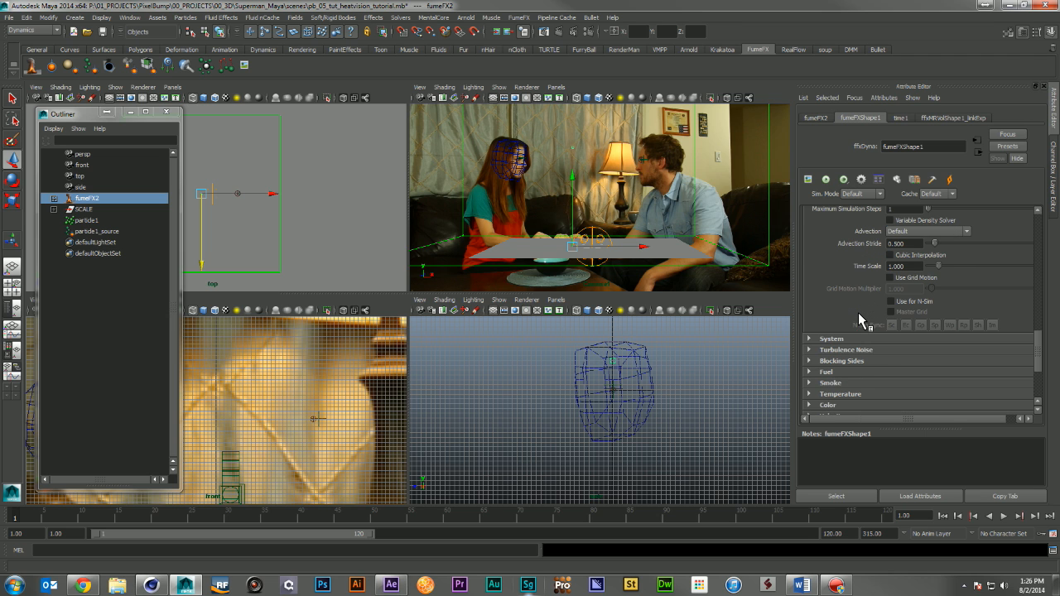
click(911, 299)
drag(913, 299, 898, 300)
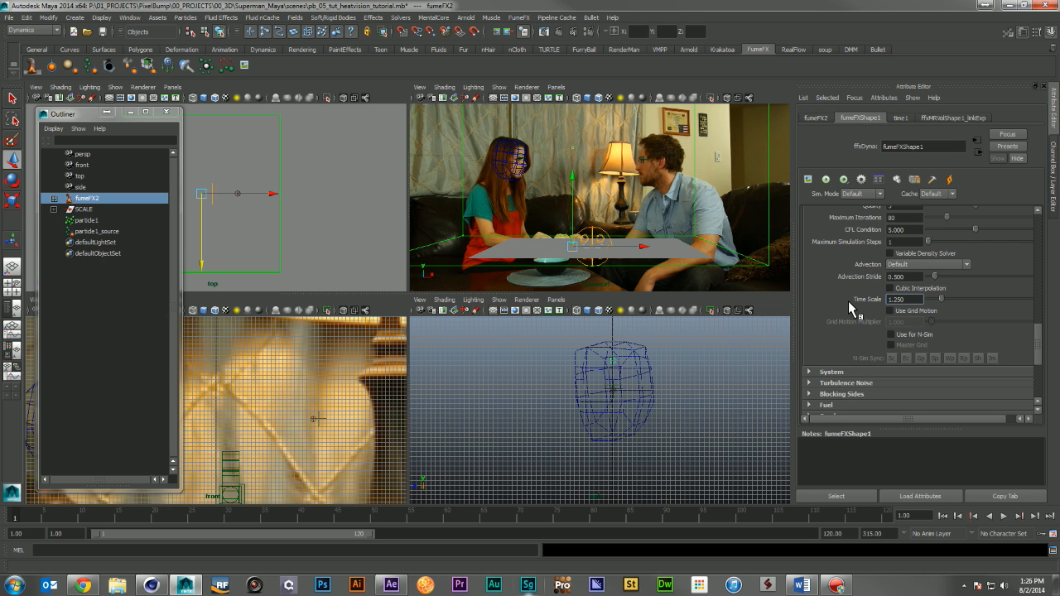
Set the system's X Turbulence to 0.02 with turbulence kept locked
scroll(849, 301, down, 3)
click(884, 275)
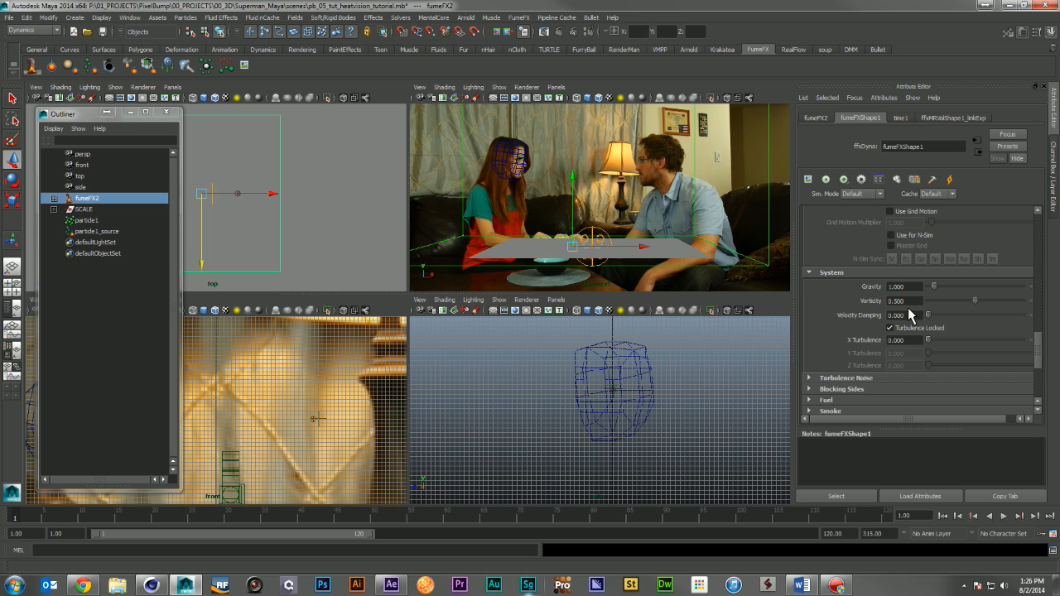
click(904, 340)
scroll(864, 315, down, 2)
Set the Turbulence Noise Scale to 10, Detail to 5 and Frames to 12
click(864, 314)
click(907, 327)
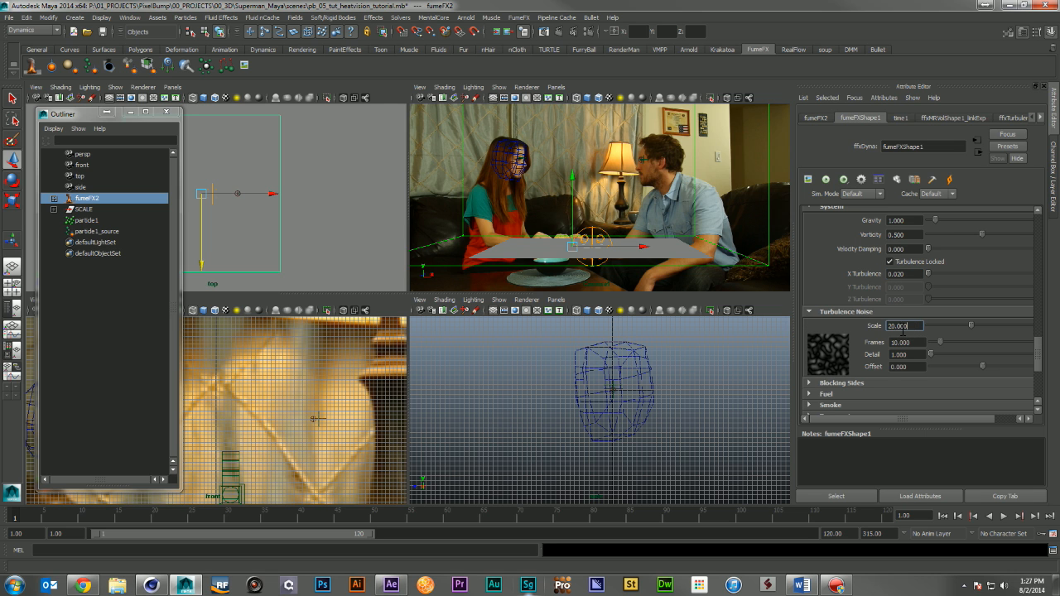
text(10)
key(Return)
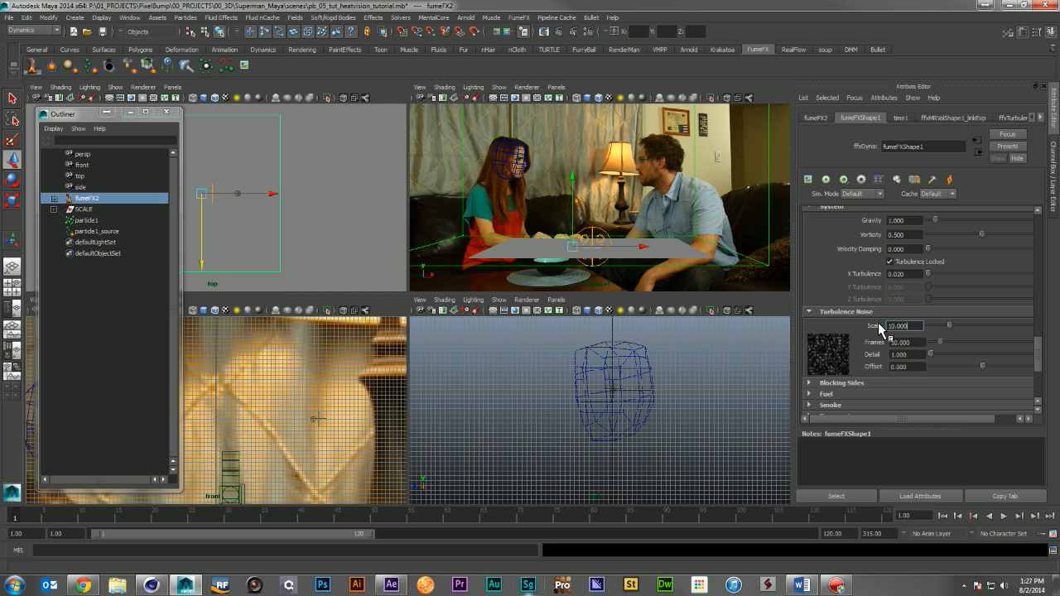
click(912, 355)
text(5)
click(911, 342)
key(Return)
scroll(869, 340, down, 2)
scroll(868, 339, down, 2)
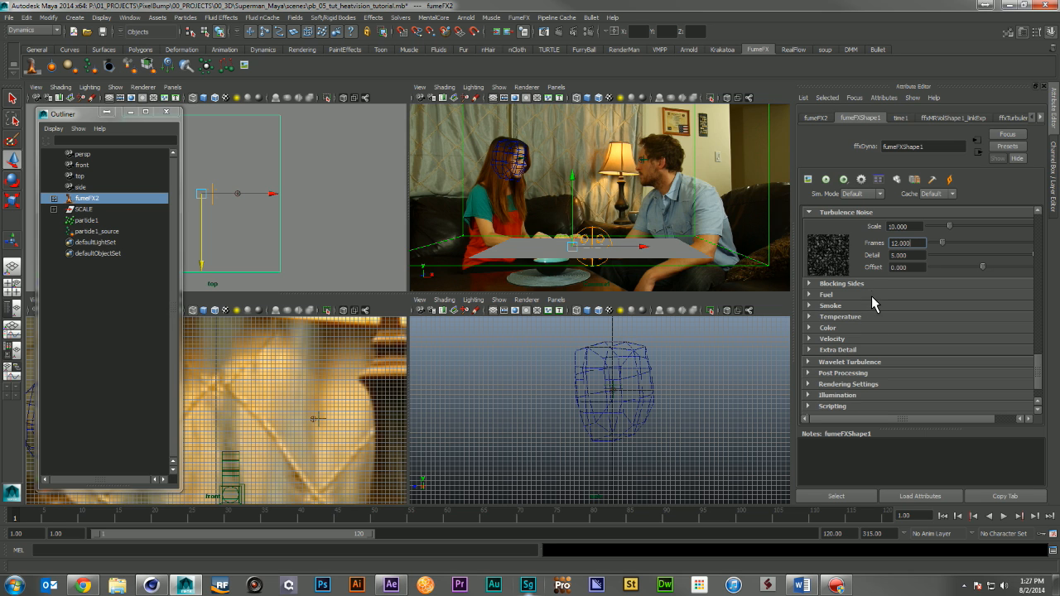
Set the fuel's Expansion to 0.1 and Heat Production to 20
click(875, 285)
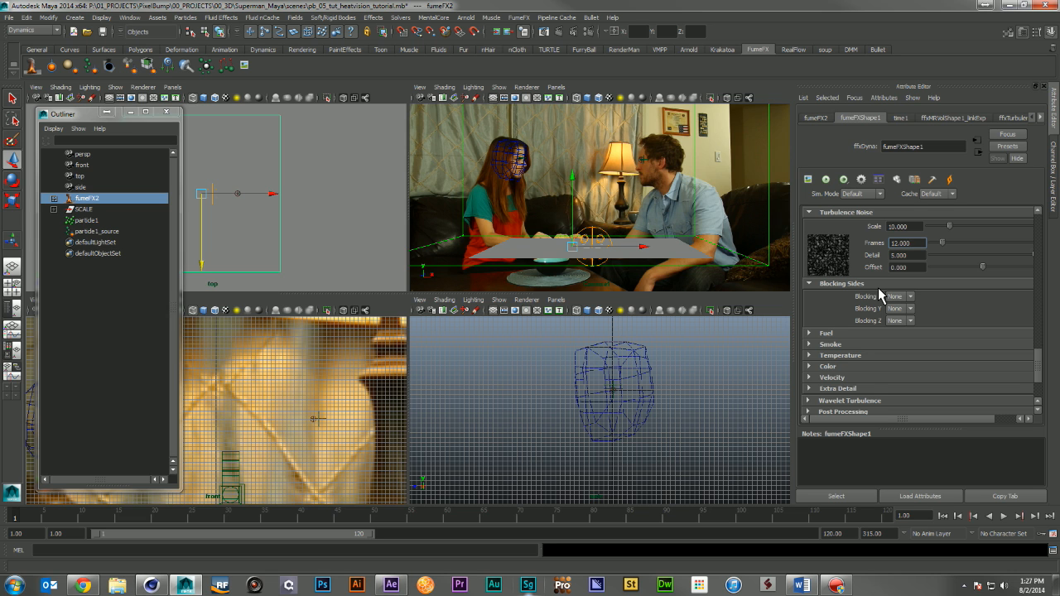
click(878, 287)
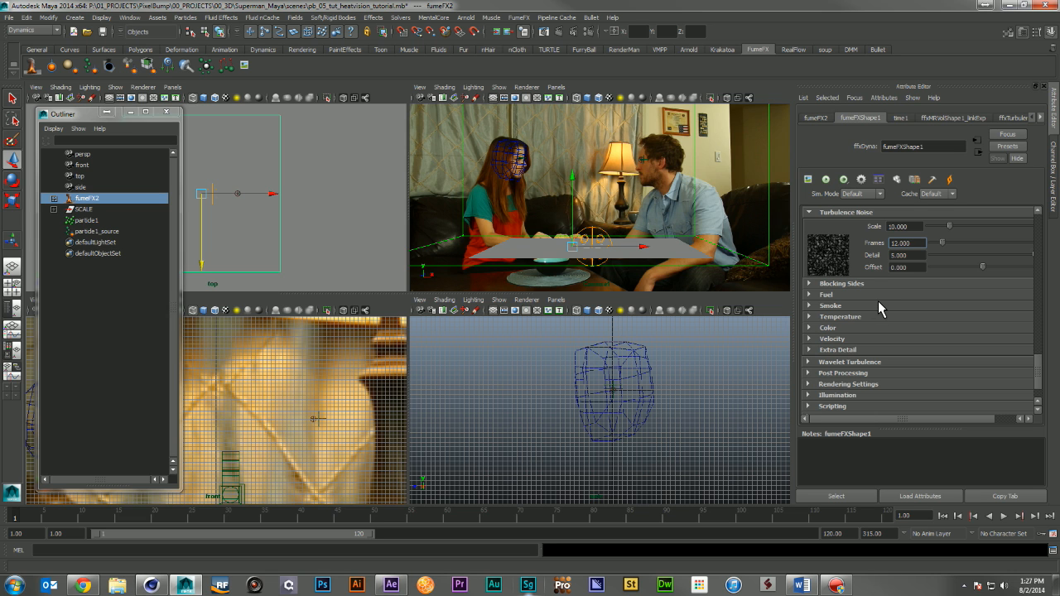
click(881, 296)
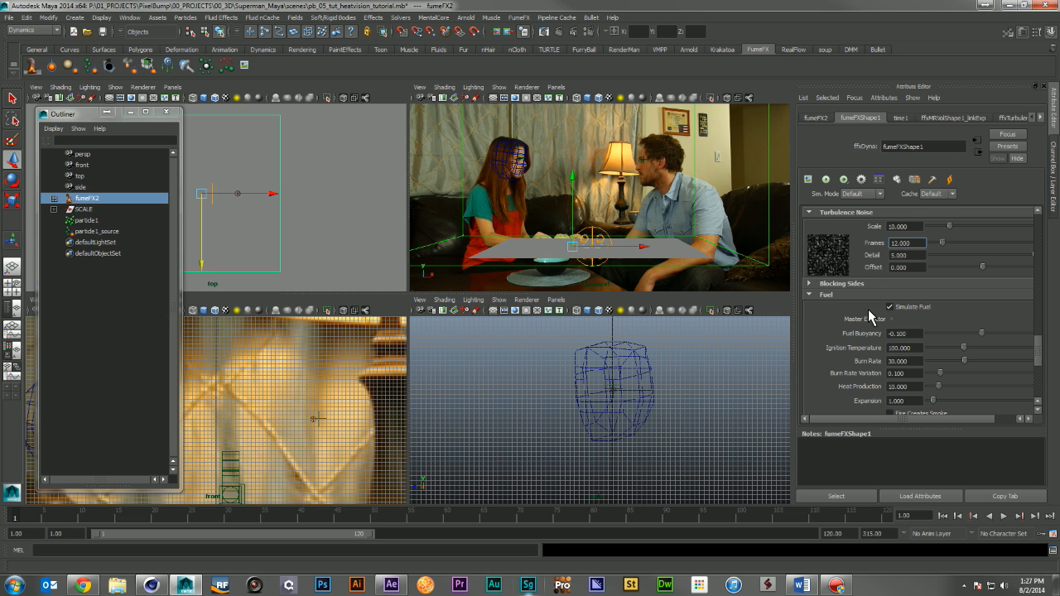
scroll(870, 308, down, 2)
drag(905, 334, 860, 334)
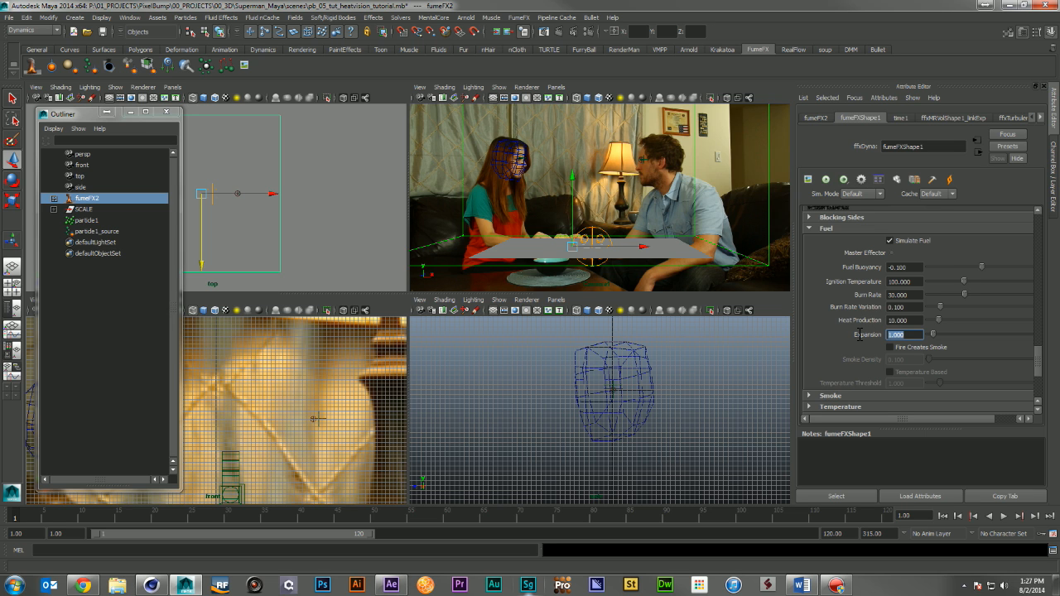
text(0.100)
key(Return)
drag(913, 320, 853, 321)
text(20)
key(Return)
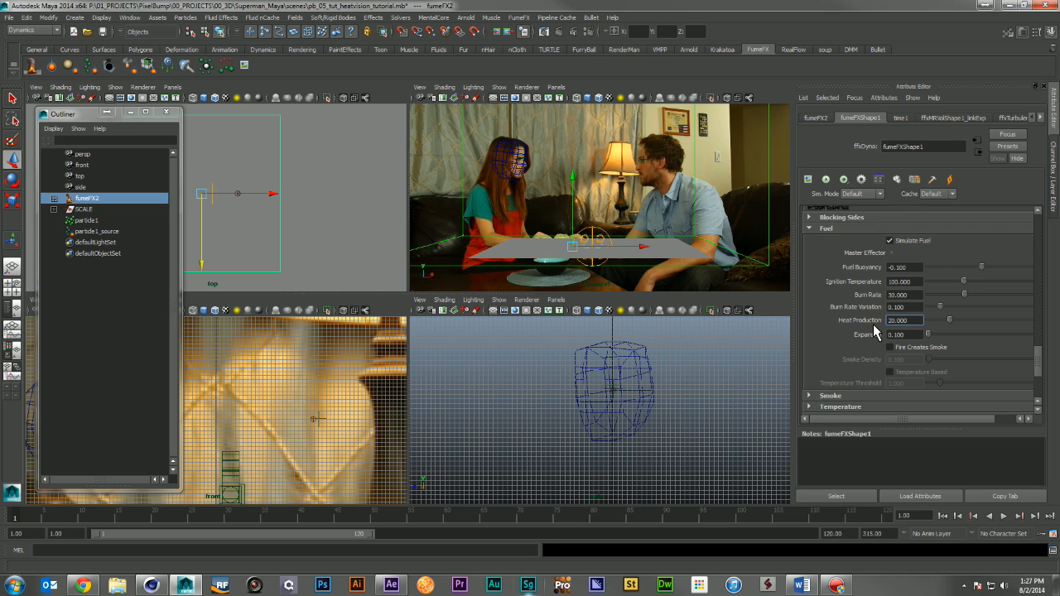
Set the fuel's Burn Rate to 10 and Ignition Temperature to 50
drag(919, 295, 880, 296)
drag(920, 282, 848, 284)
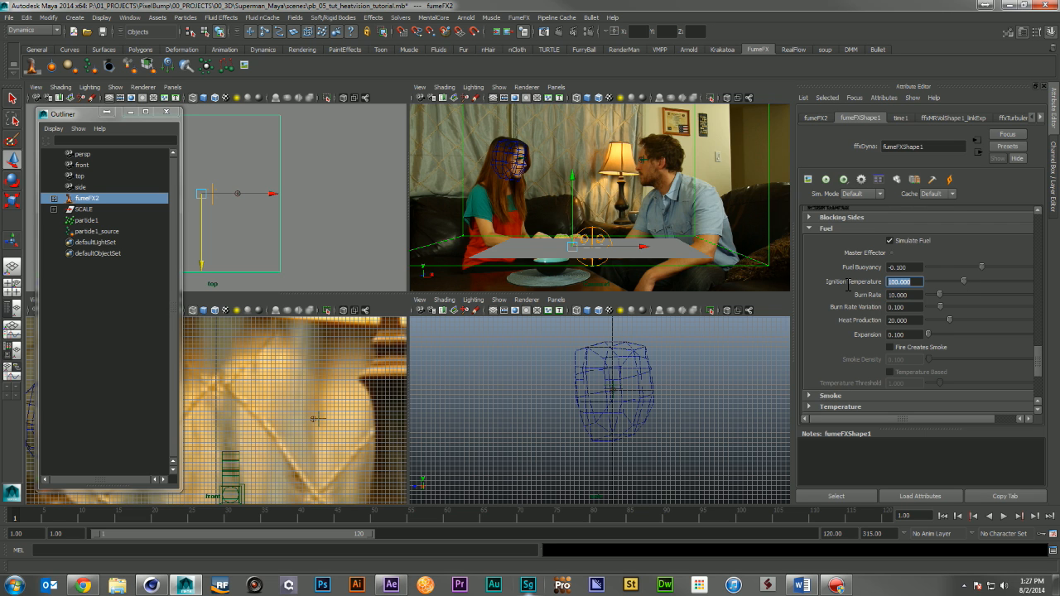
text(50)
key(Return)
Disable smoke emission on particle1_source by setting its Smoke Type to Disabled
scroll(859, 282, down, 3)
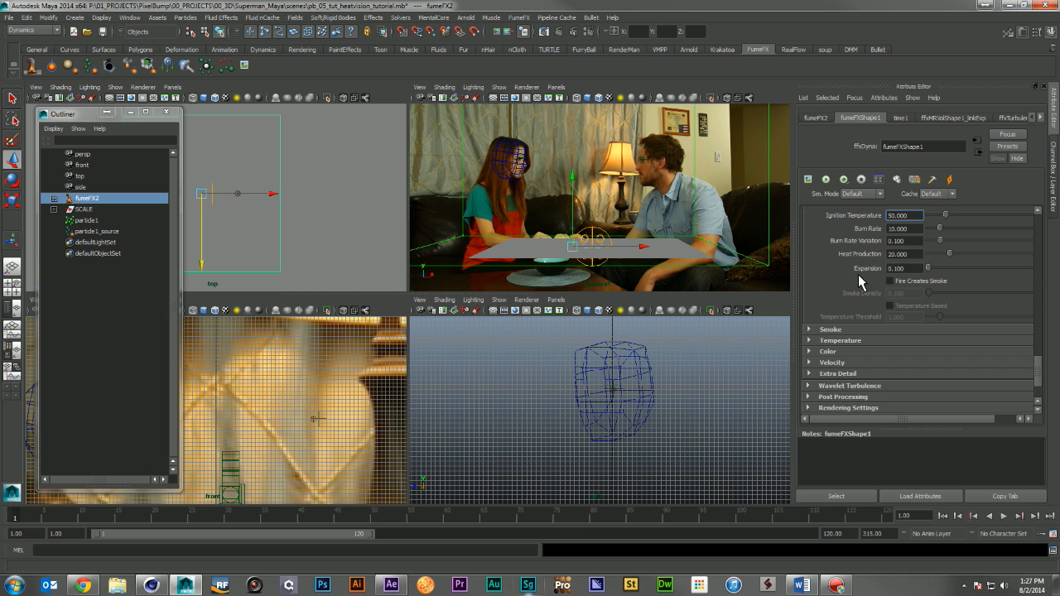
click(866, 330)
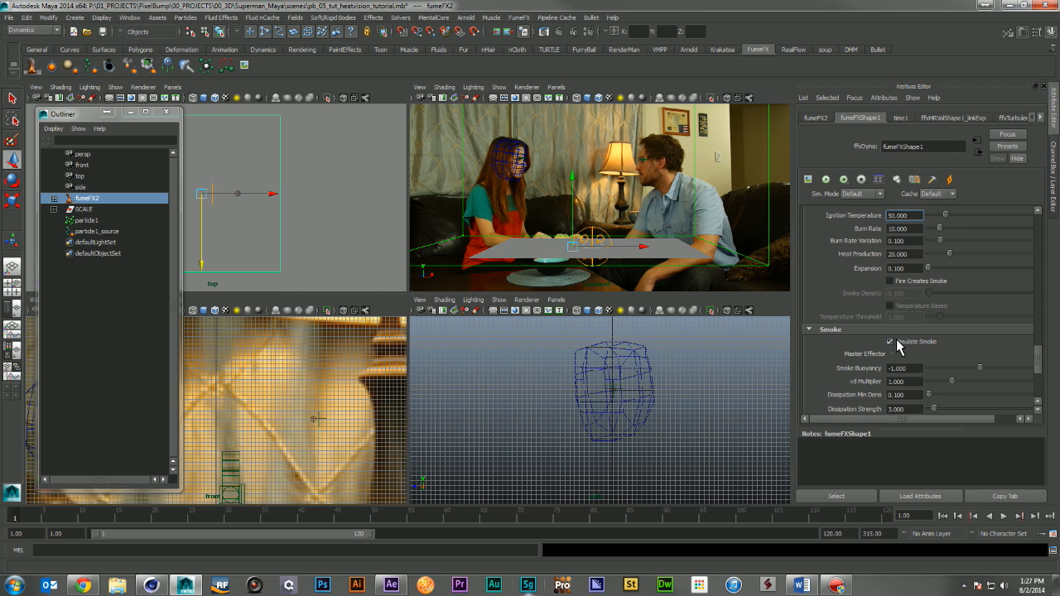
click(855, 329)
click(93, 232)
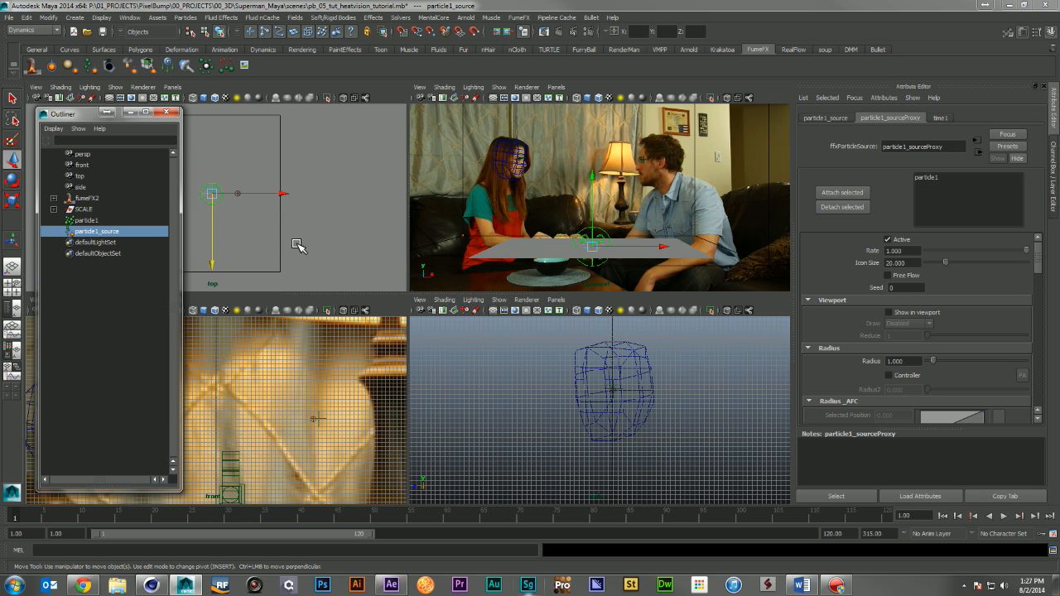
scroll(827, 271, down, 5)
scroll(828, 271, down, 8)
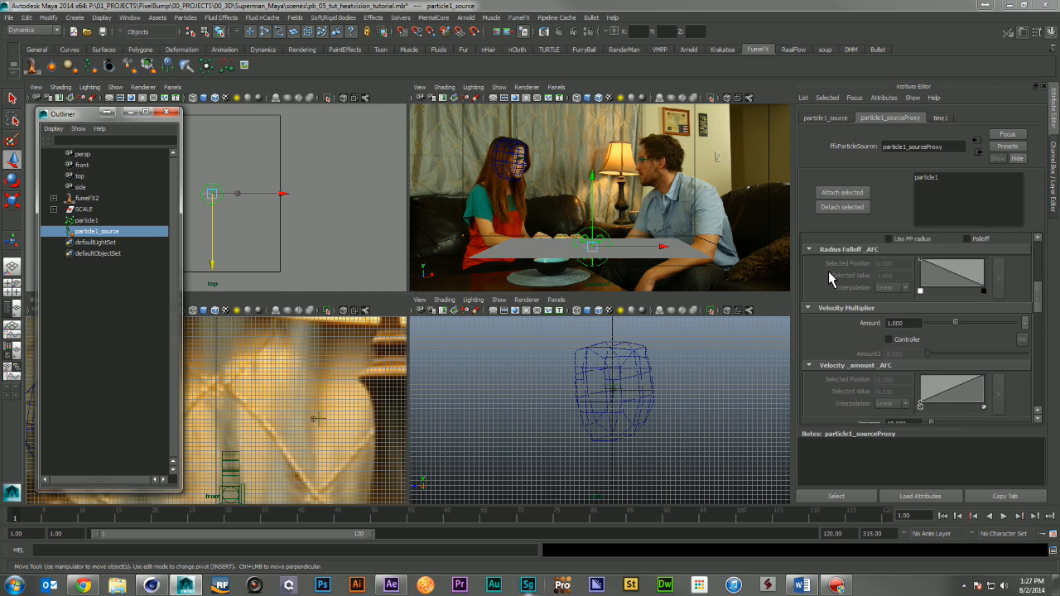
scroll(847, 286, down, 3)
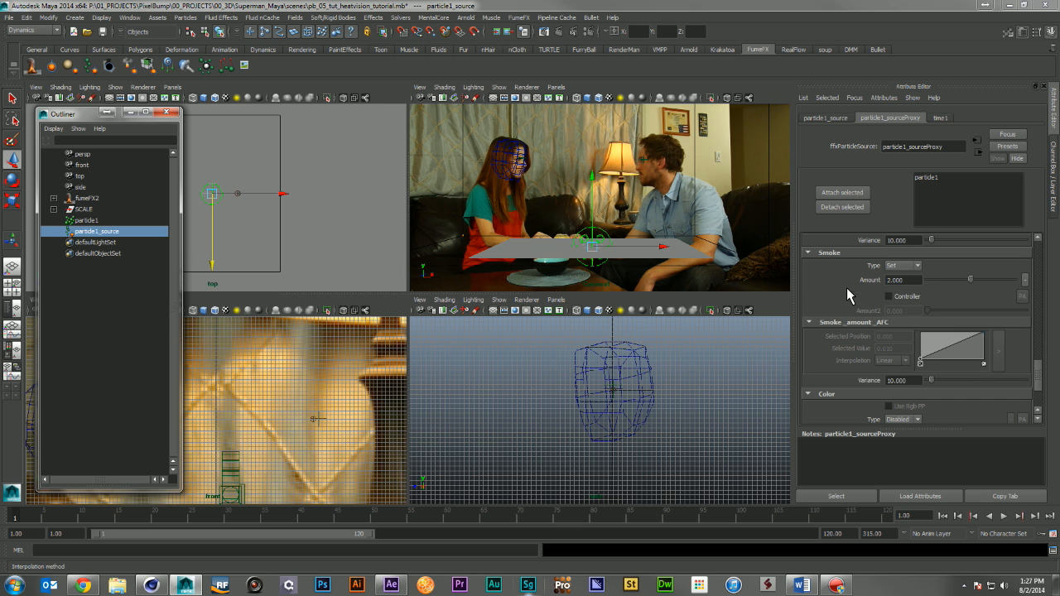
click(903, 266)
click(905, 275)
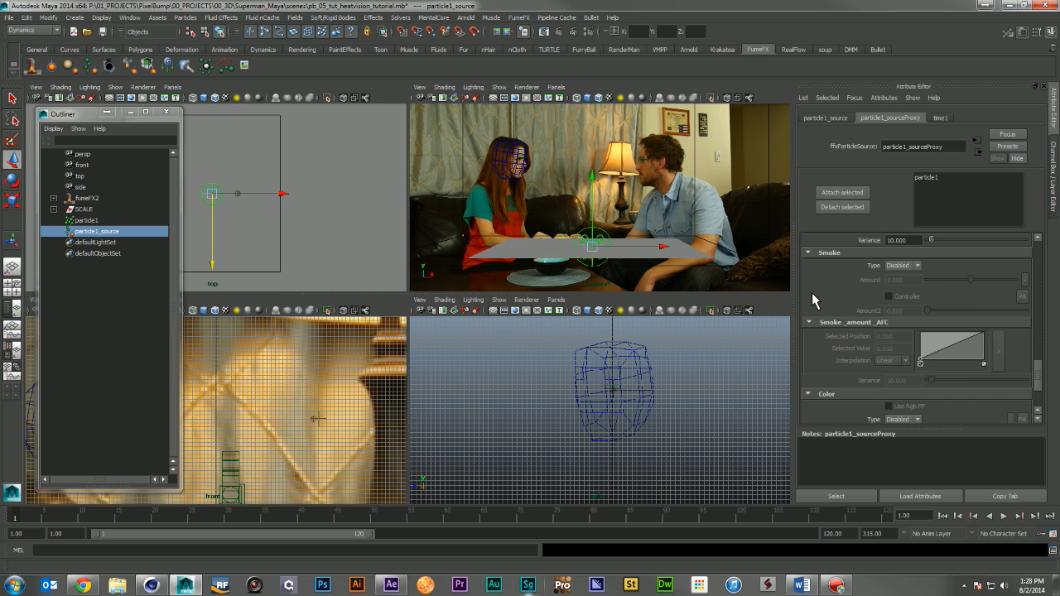
Set the Temperature Buoyancy of fumeFX2 to 0.1
click(90, 200)
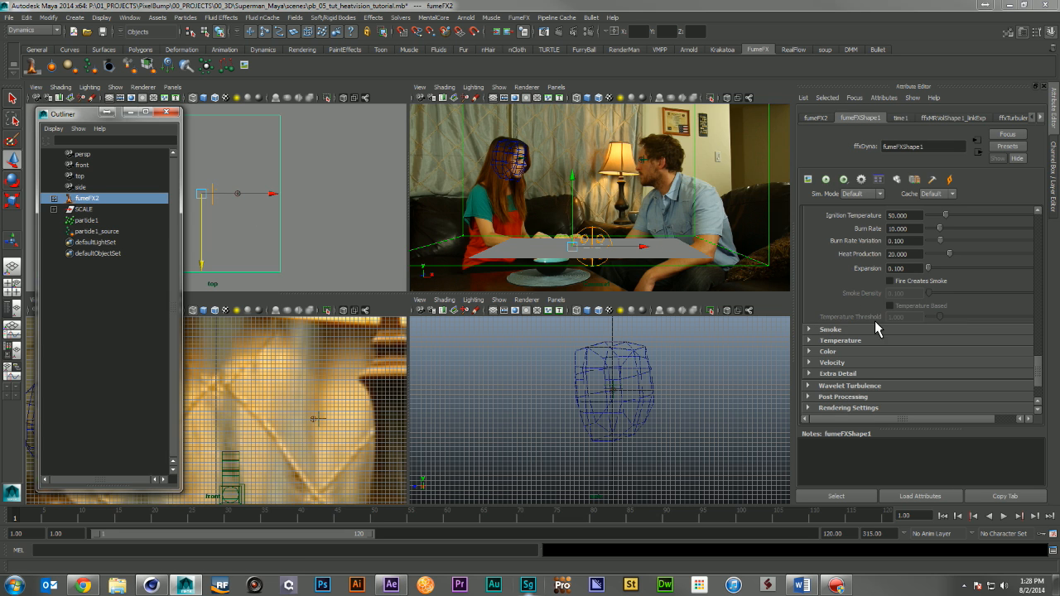
click(887, 342)
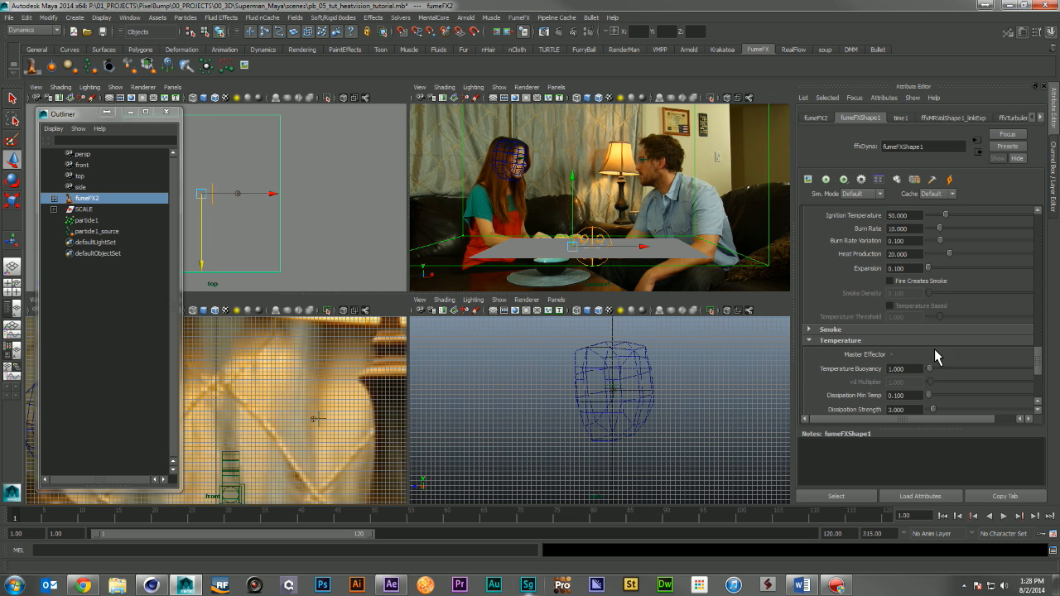
scroll(928, 331, down, 3)
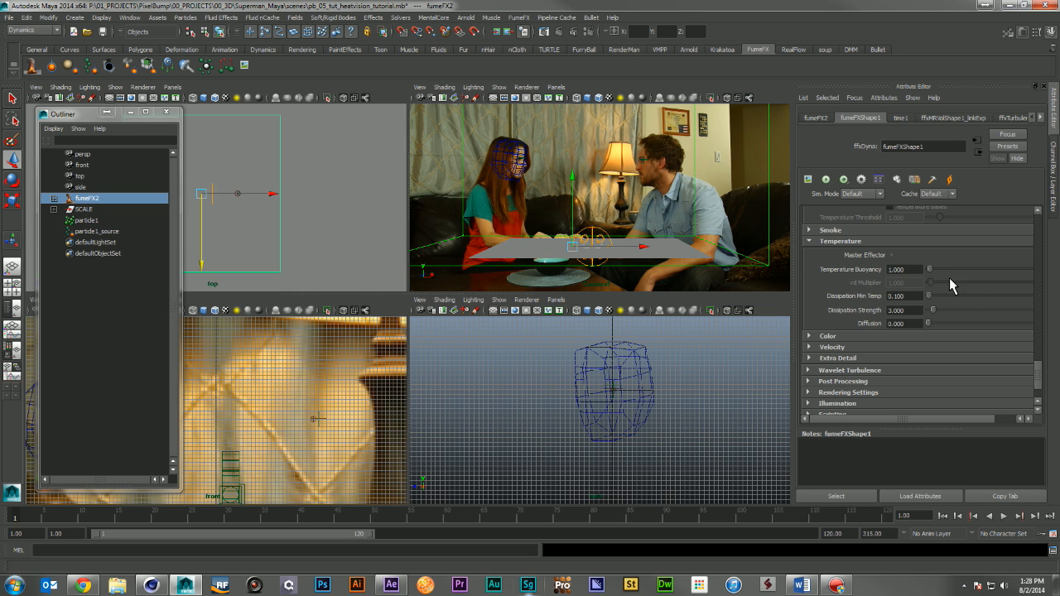
click(909, 272)
text(0.100)
Set the Extra Detail mode of fumeFX2 to Wavelet Turbulence
scroll(860, 267, down, 3)
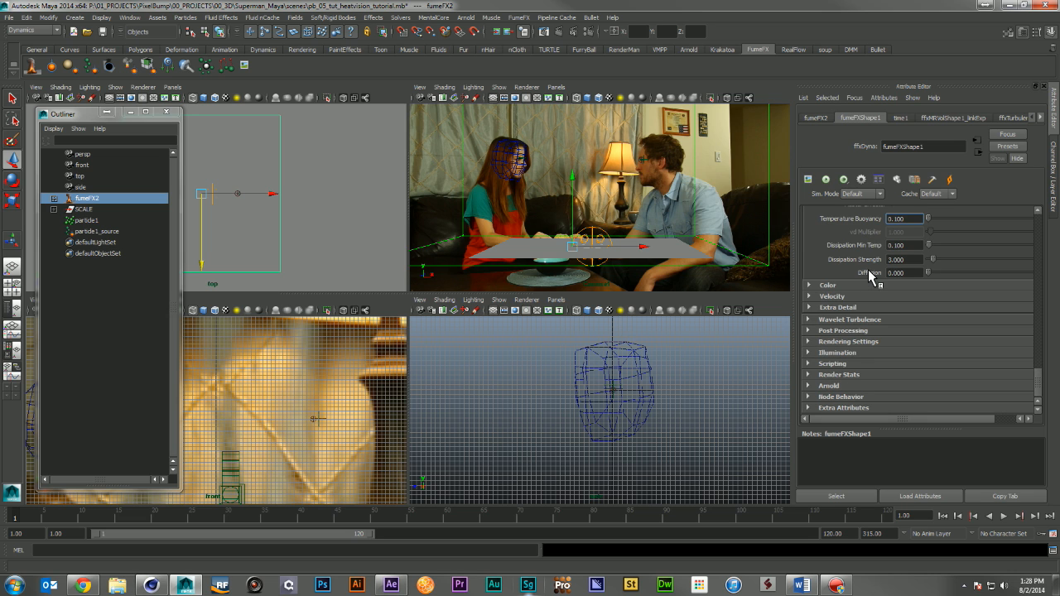
click(881, 322)
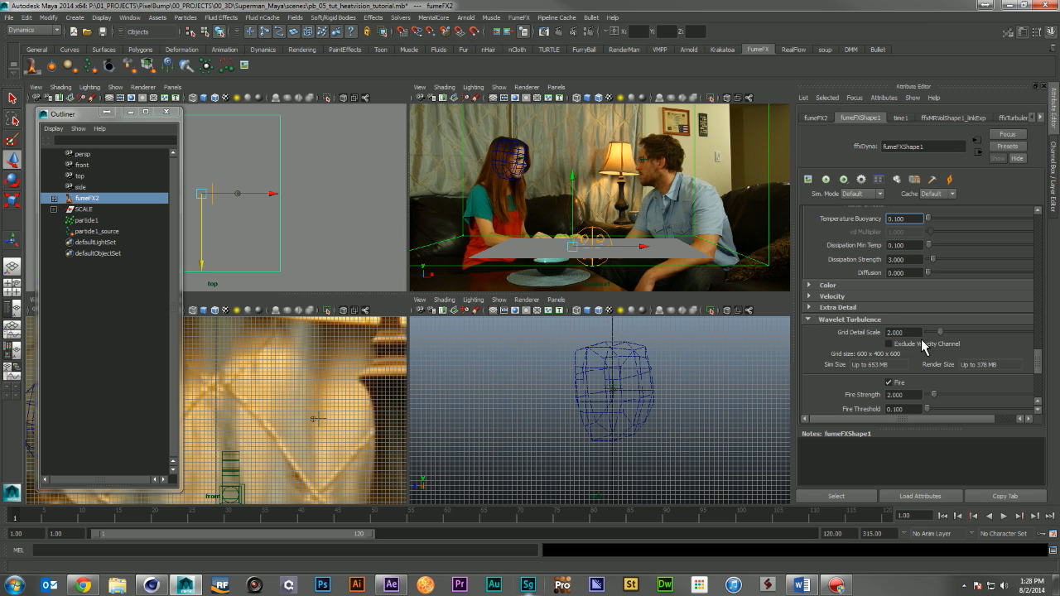
click(883, 310)
click(901, 322)
click(902, 336)
click(810, 347)
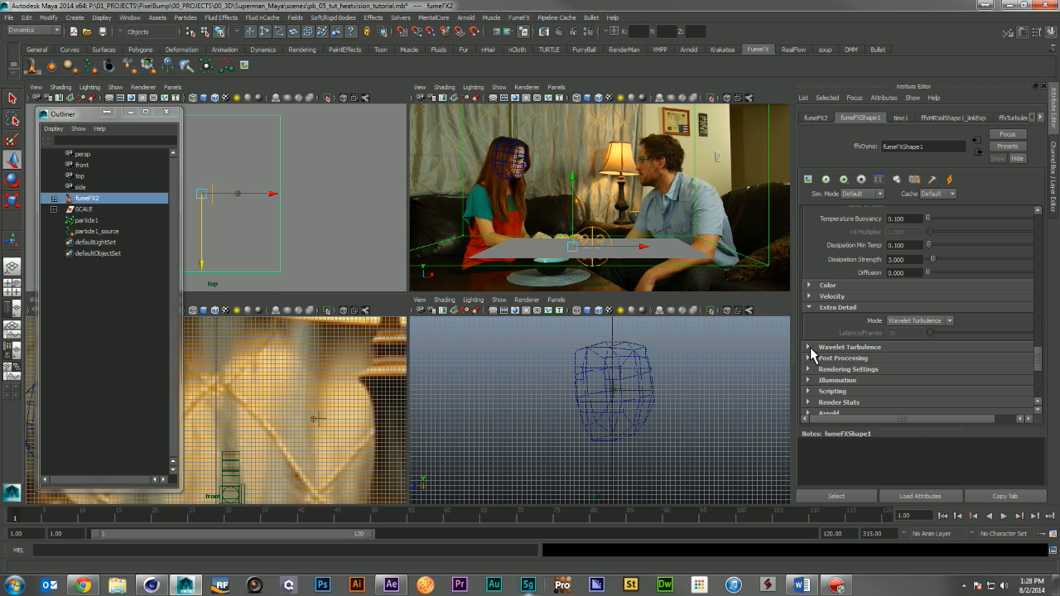
click(842, 310)
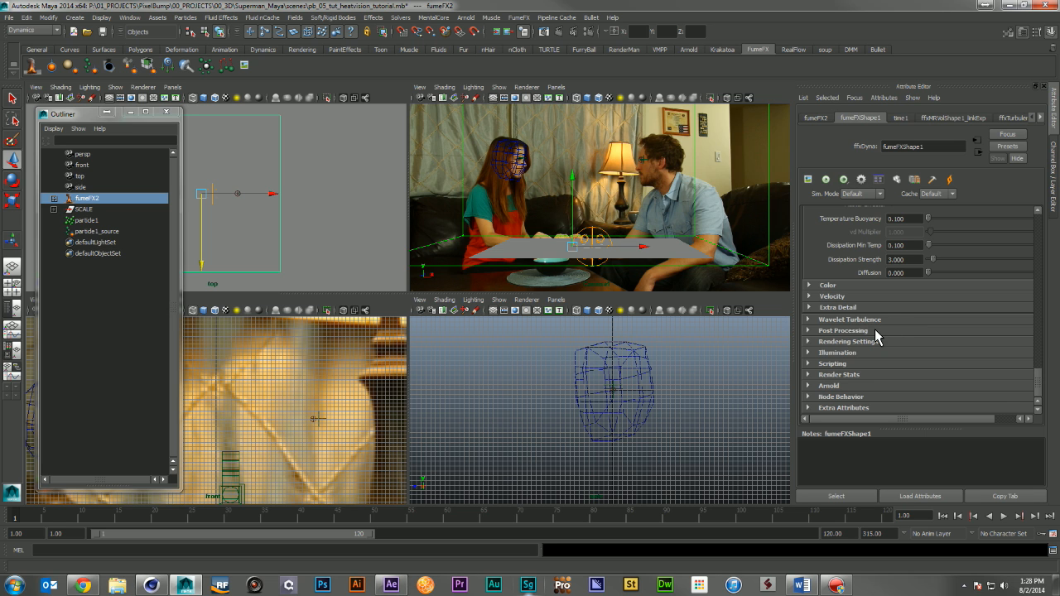
click(875, 331)
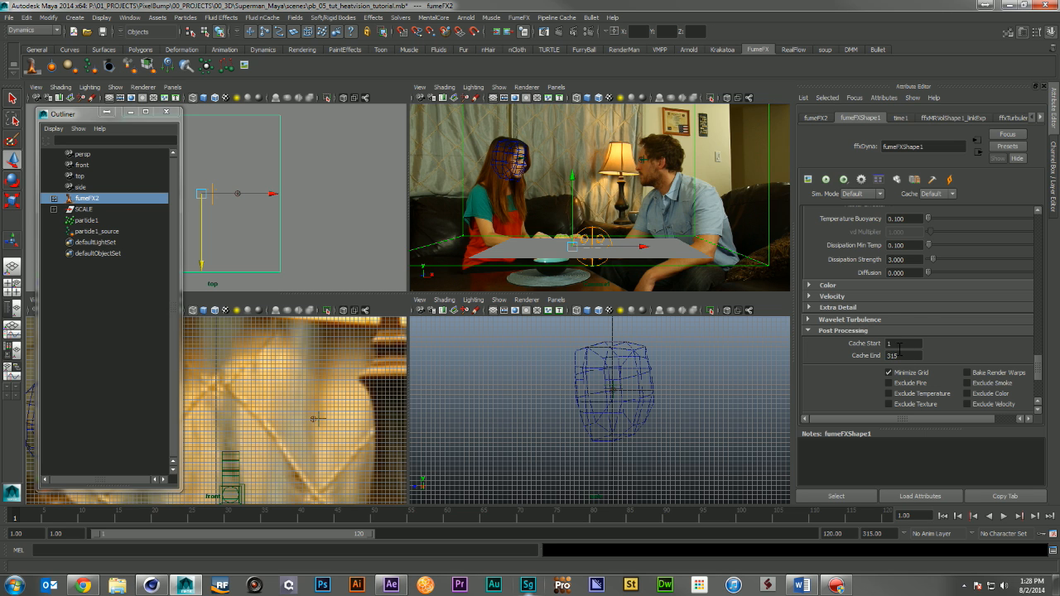
scroll(905, 337, down, 3)
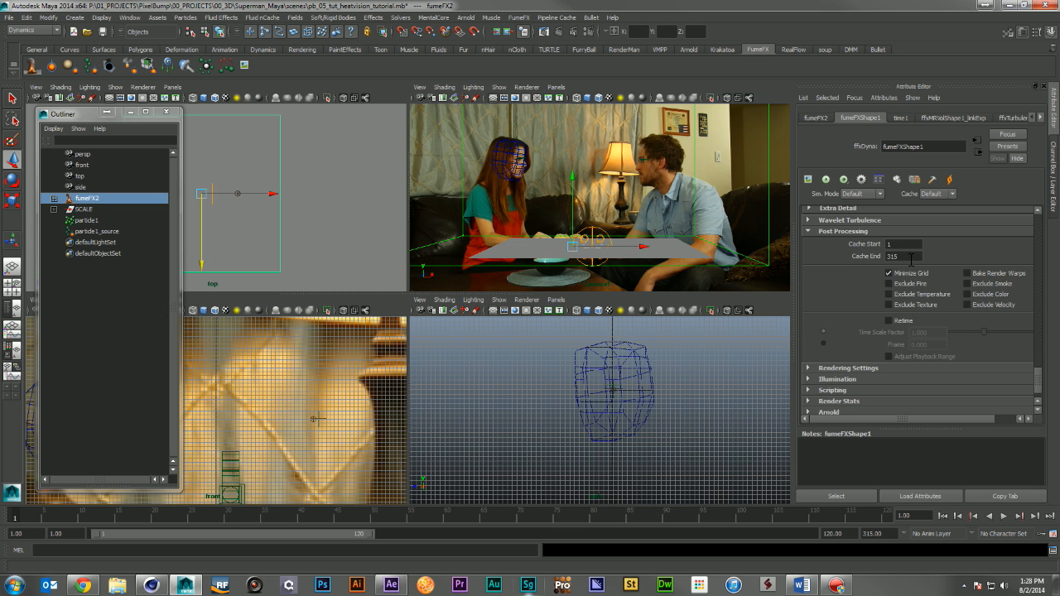
click(870, 234)
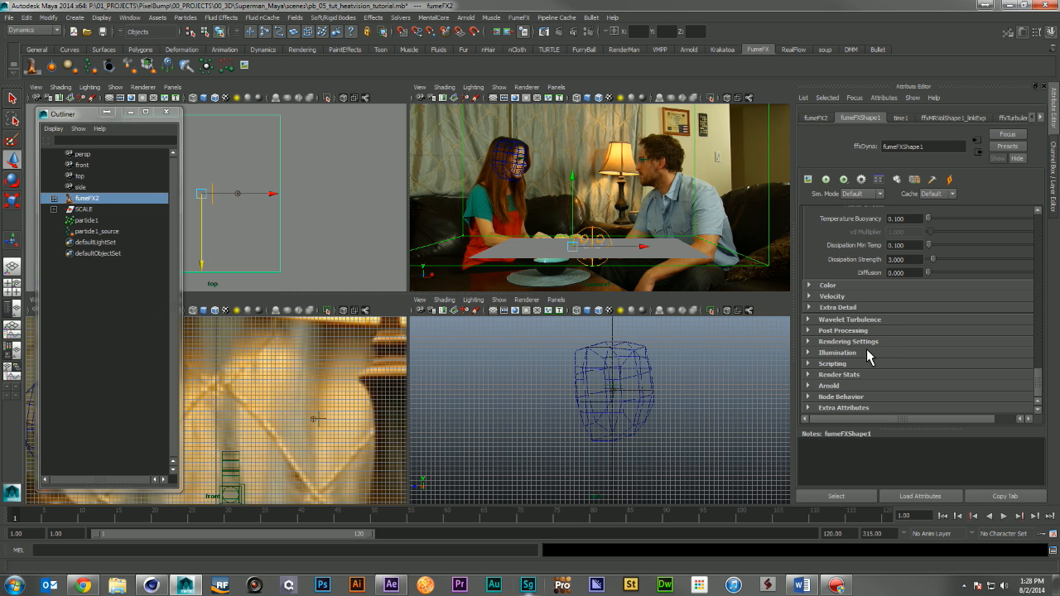
In the fire rendering settings, set the end colour of the fire colour gradient, at position 1.0, to white
click(870, 342)
scroll(905, 345, down, 8)
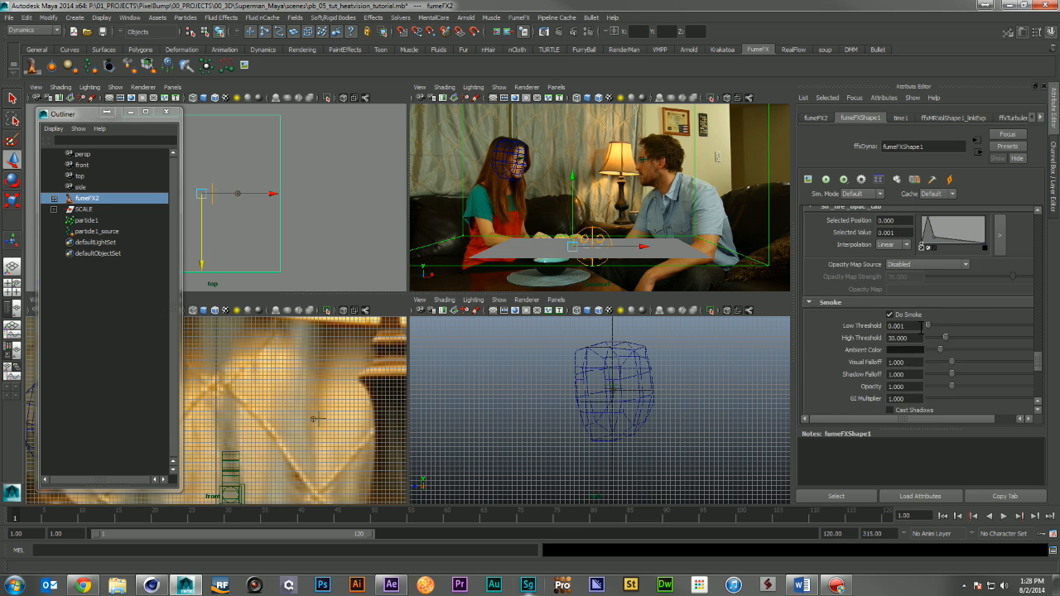
click(890, 237)
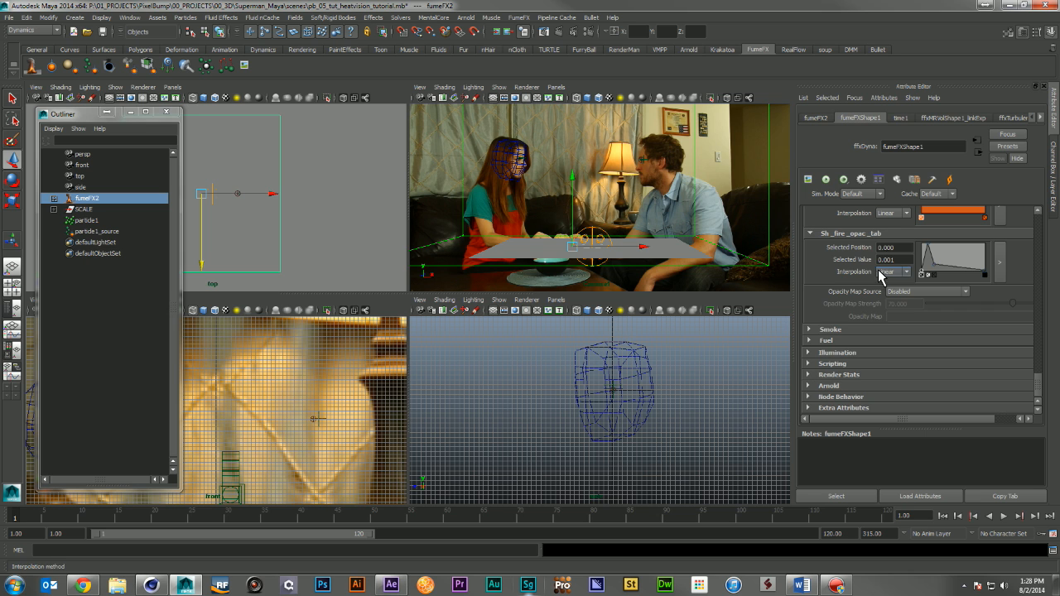
scroll(901, 327, up, 4)
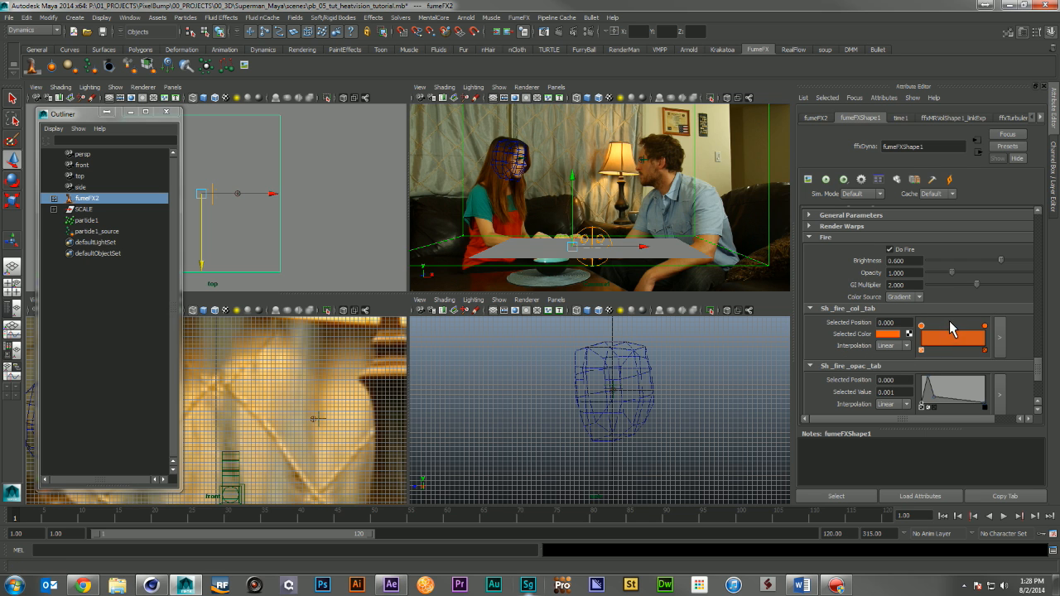
click(985, 327)
click(902, 336)
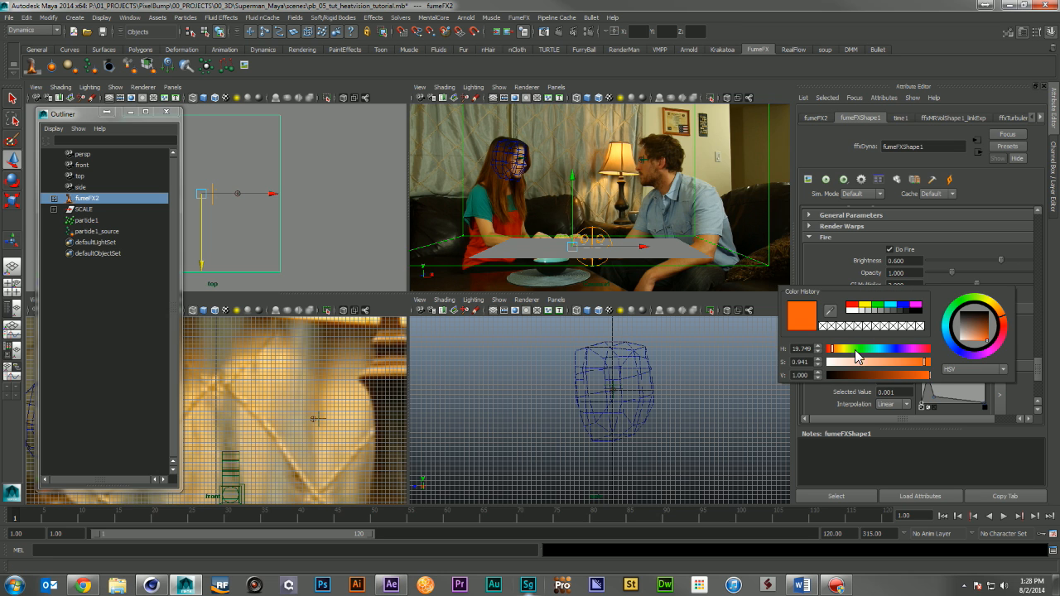
drag(843, 364, 816, 362)
Change the start colour of the fire gradient, at position 0, to a deeper red-orange and save the scene
click(922, 325)
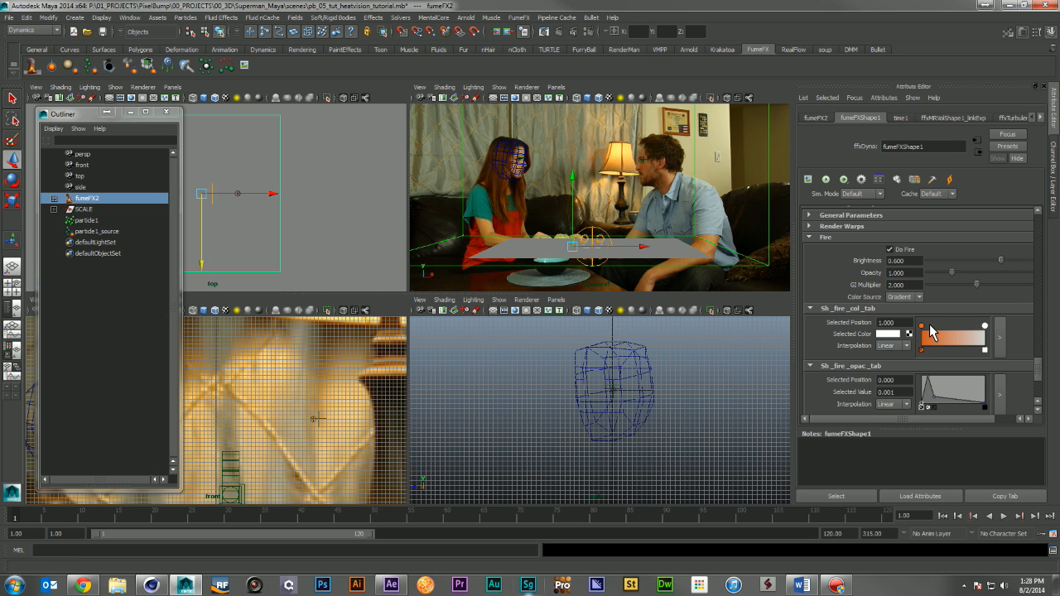
click(889, 335)
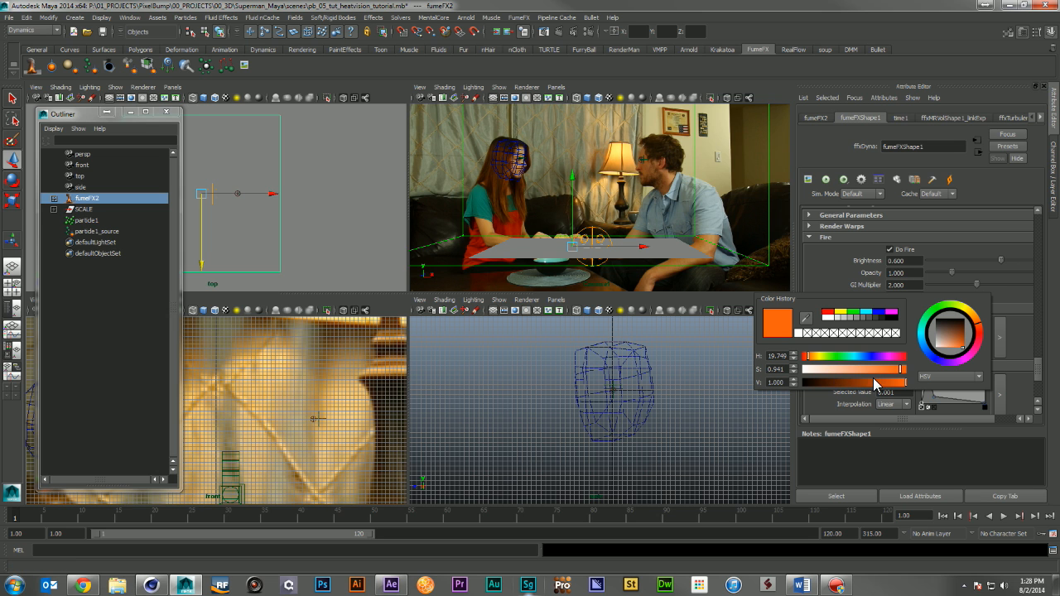
click(982, 336)
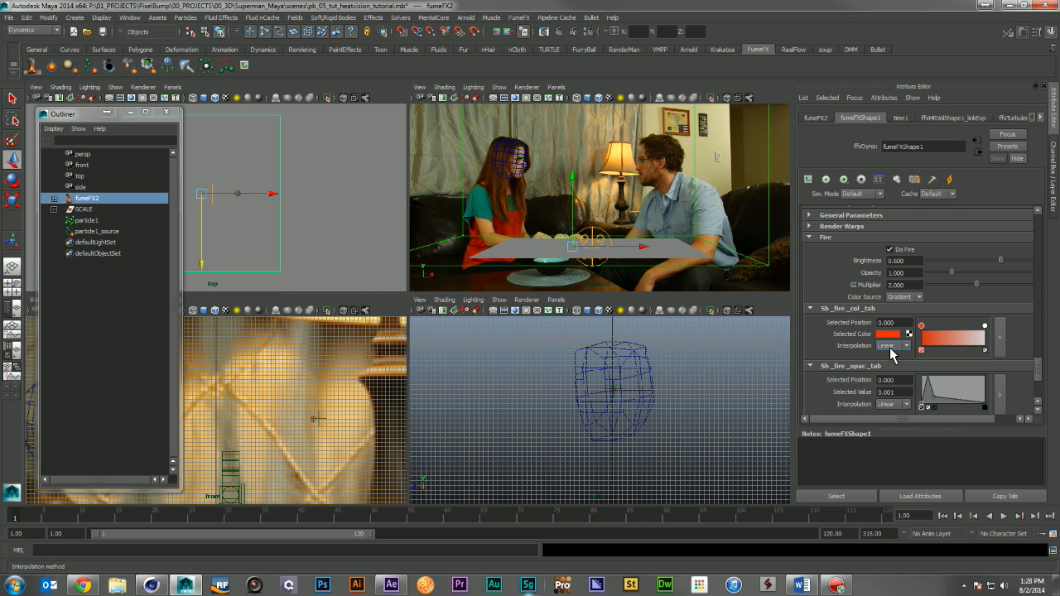
scroll(889, 347, down, 3)
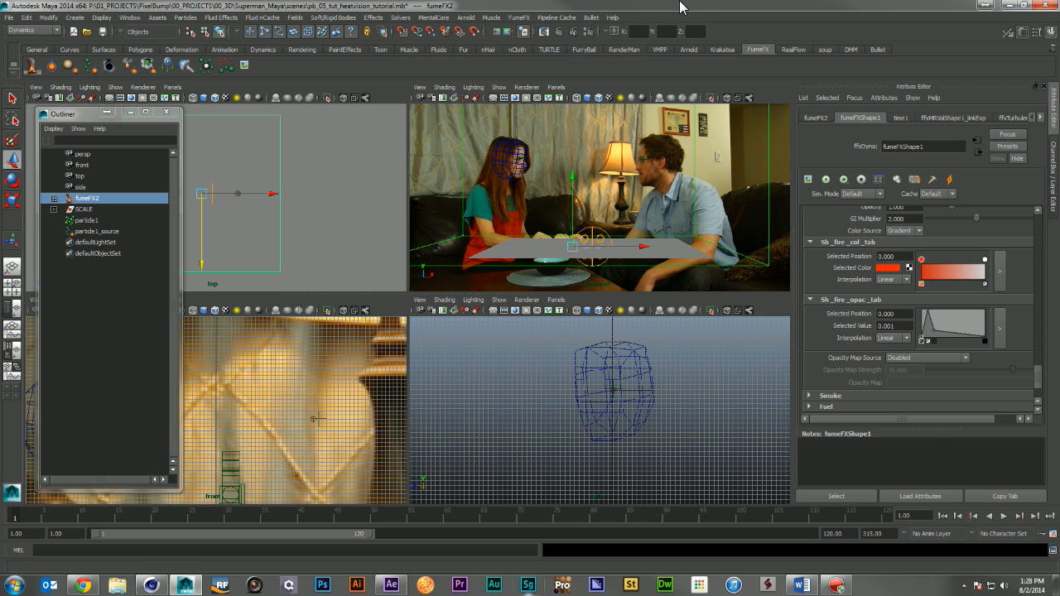
key(ctrl+s)
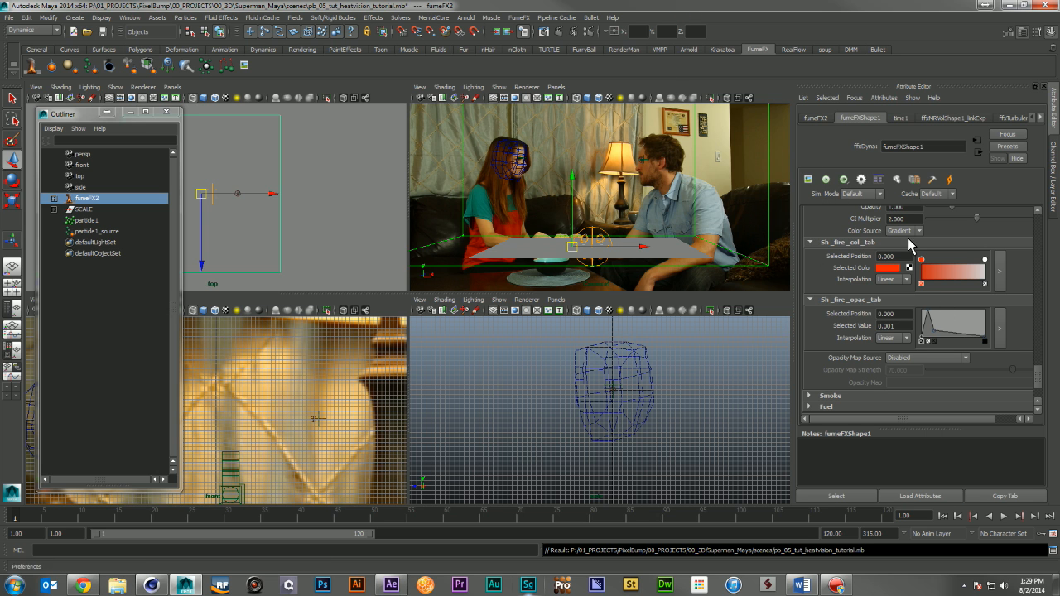
Open the FumeFX GPU preview, set its quality to 5 and place it over the lower part of the camera views
click(808, 179)
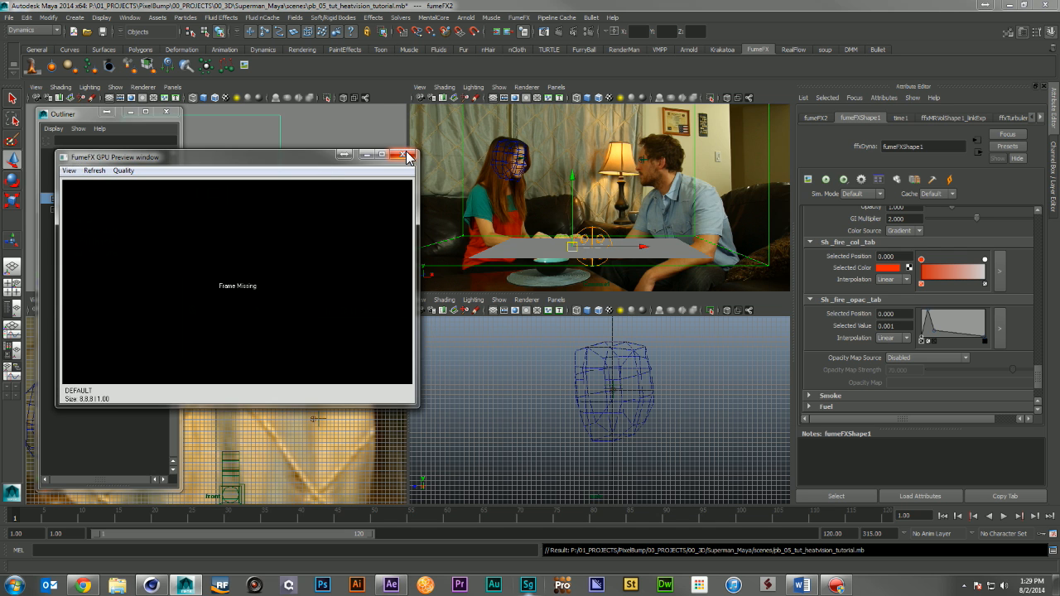
drag(265, 158, 401, 126)
click(279, 134)
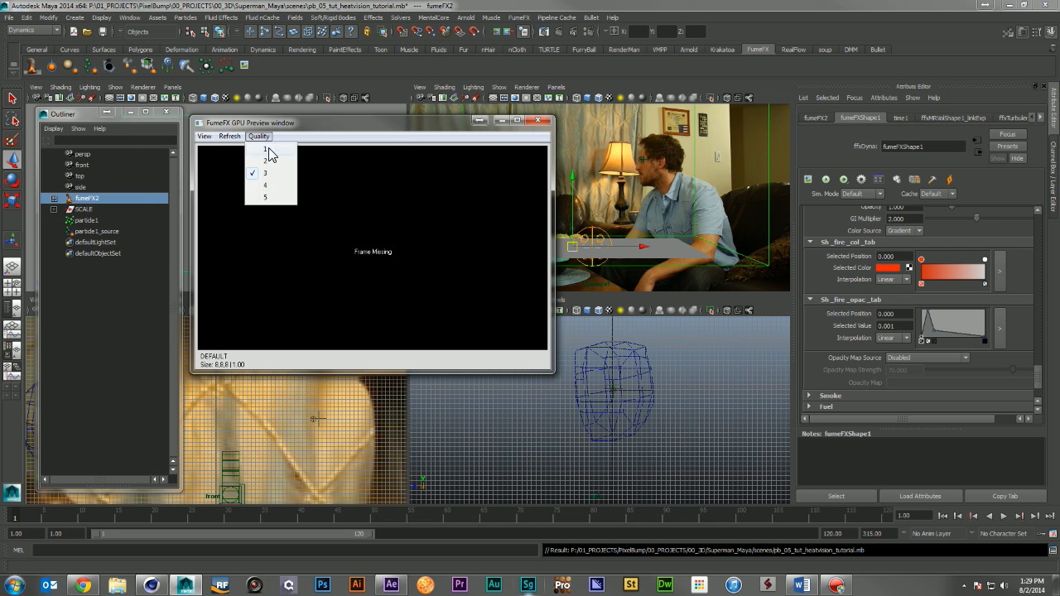
click(272, 195)
drag(389, 127, 620, 234)
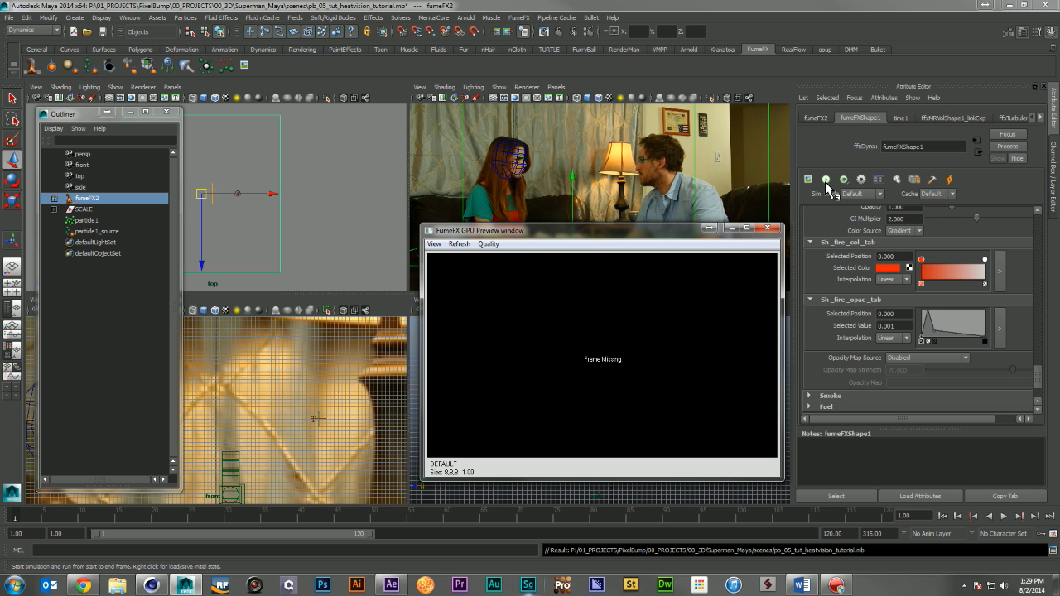
Run the FumeFX simulation from the start frame and stop it at about frame 11
click(825, 182)
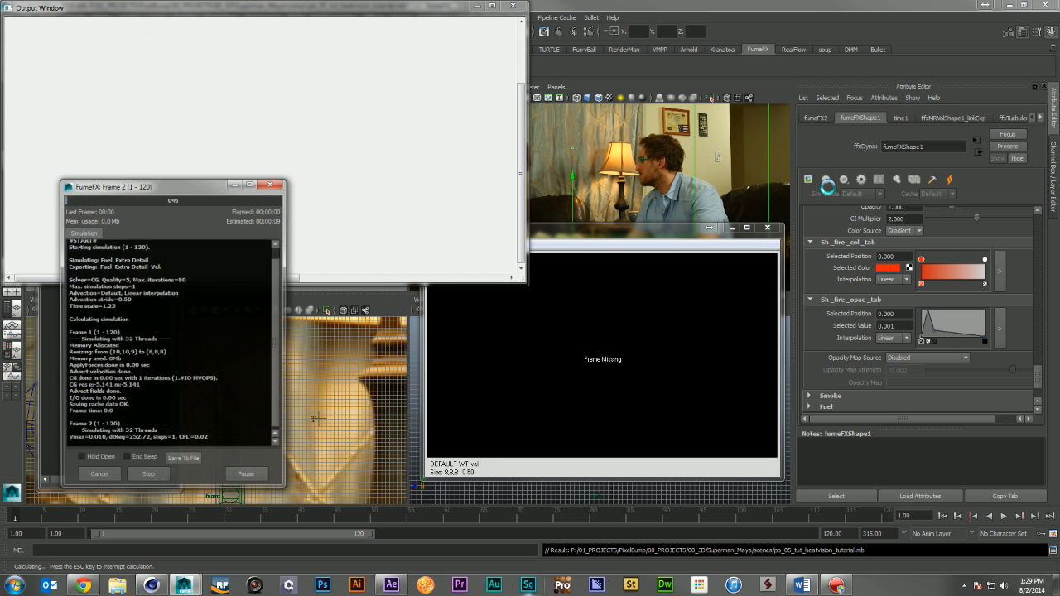
click(480, 6)
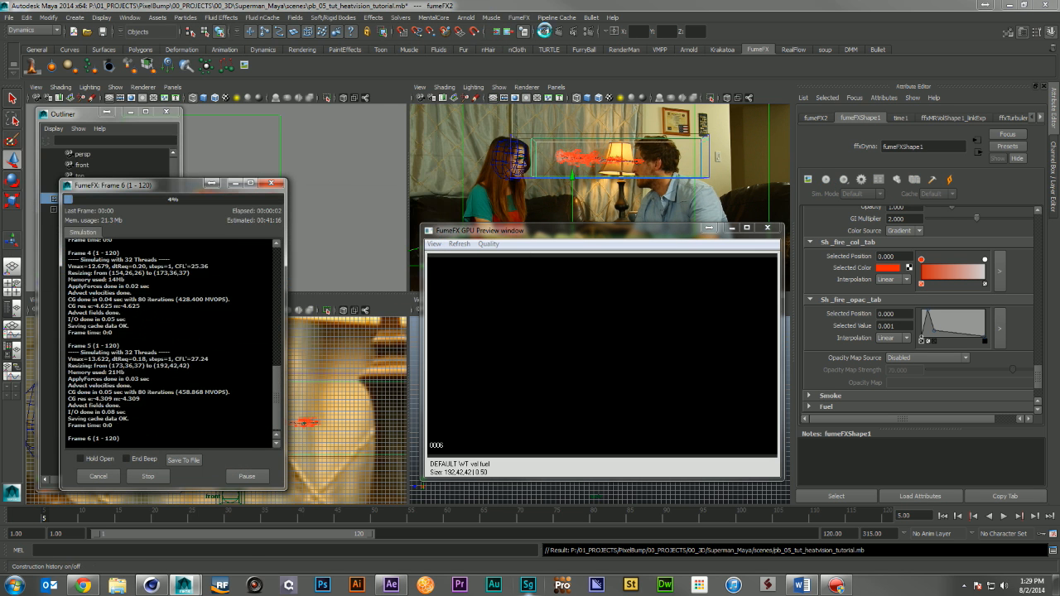
click(148, 478)
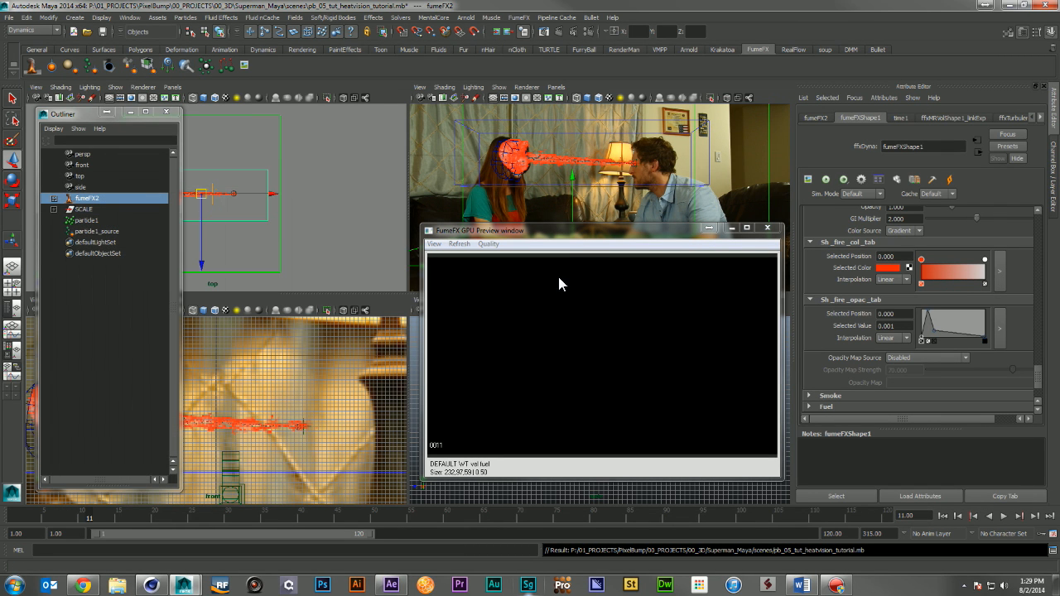
Examine the GPU preview's view options and reposition the preview beneath the camera view
drag(575, 232, 452, 235)
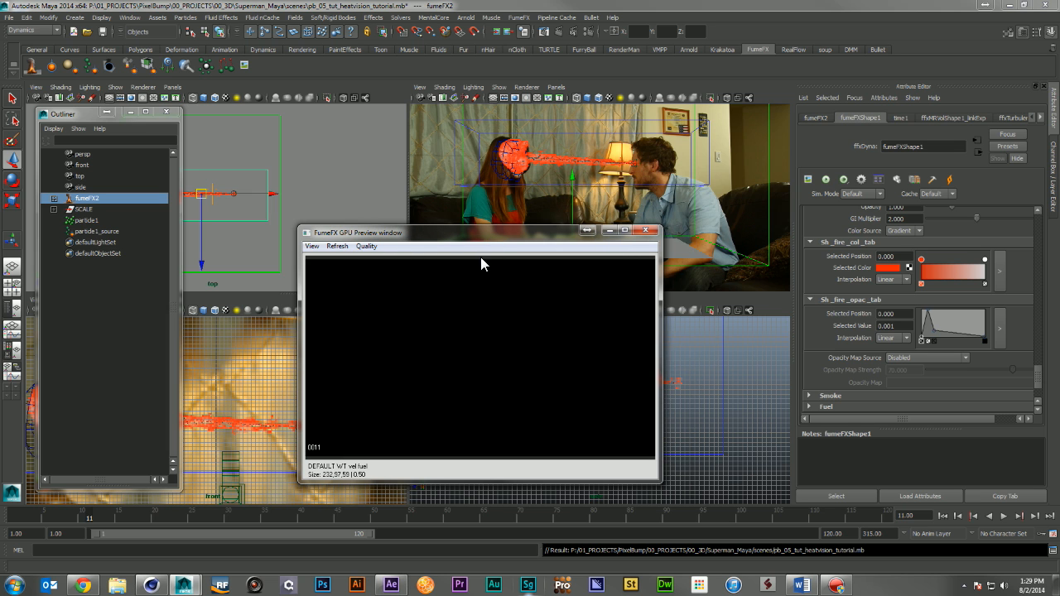
click(313, 246)
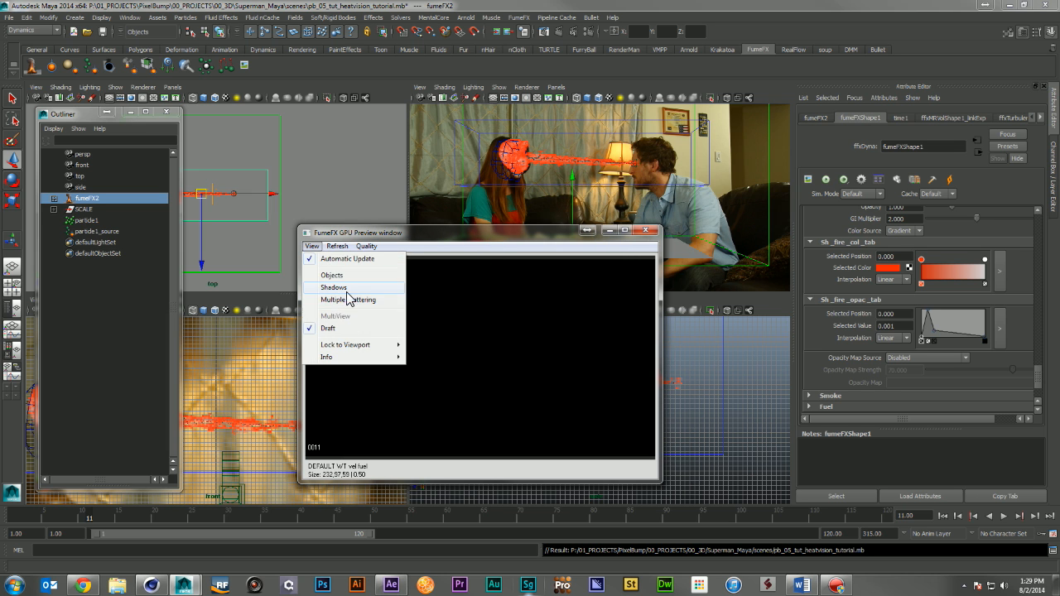
click(451, 242)
drag(531, 239, 630, 243)
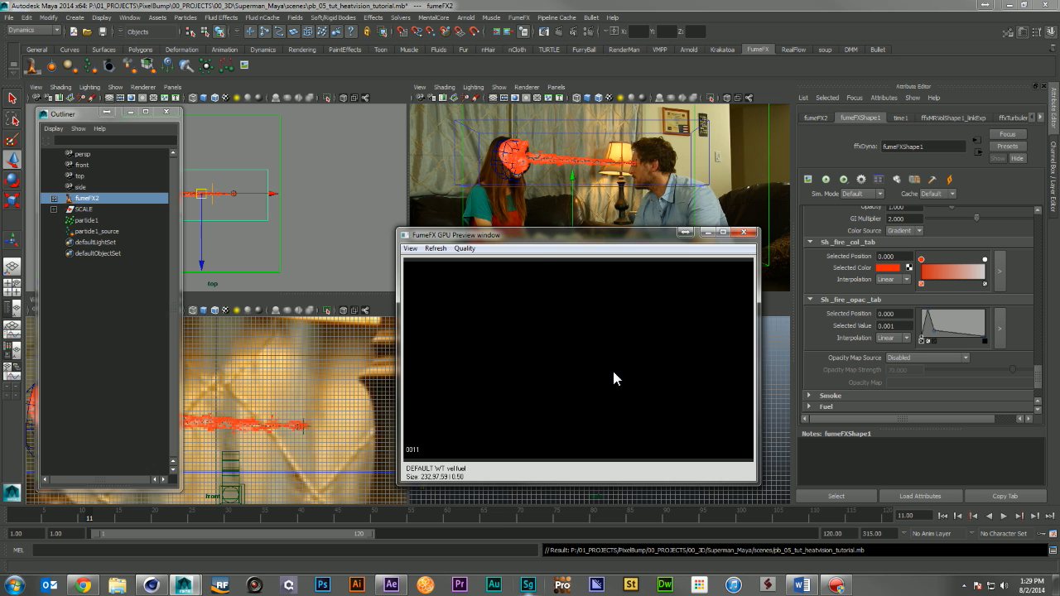
Close the GPU preview and set the FumeFX output's viewport update to 1
click(743, 232)
scroll(893, 258, up, 5)
scroll(893, 259, up, 10)
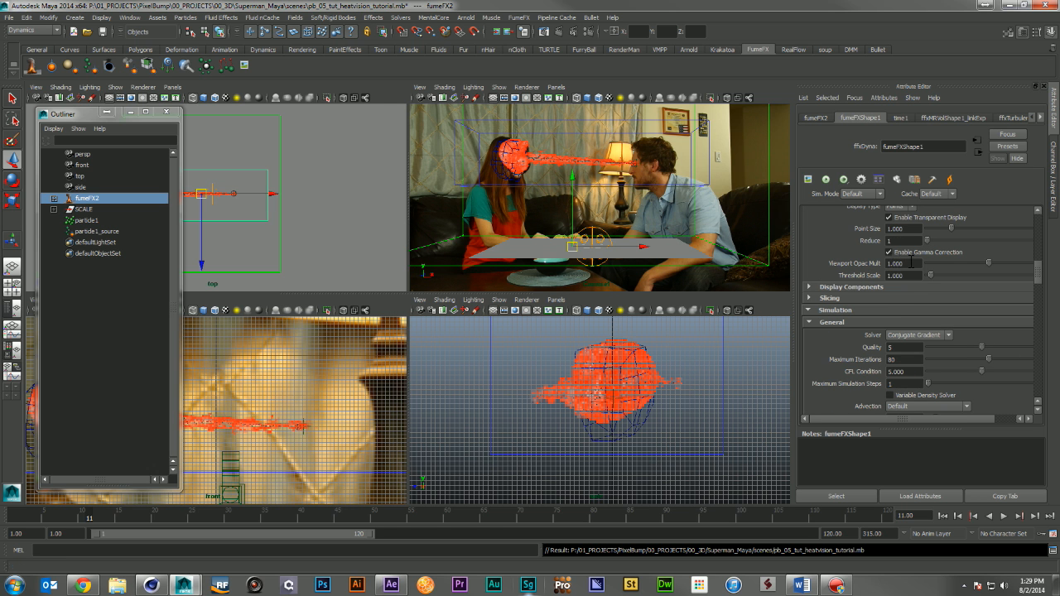
scroll(911, 262, up, 8)
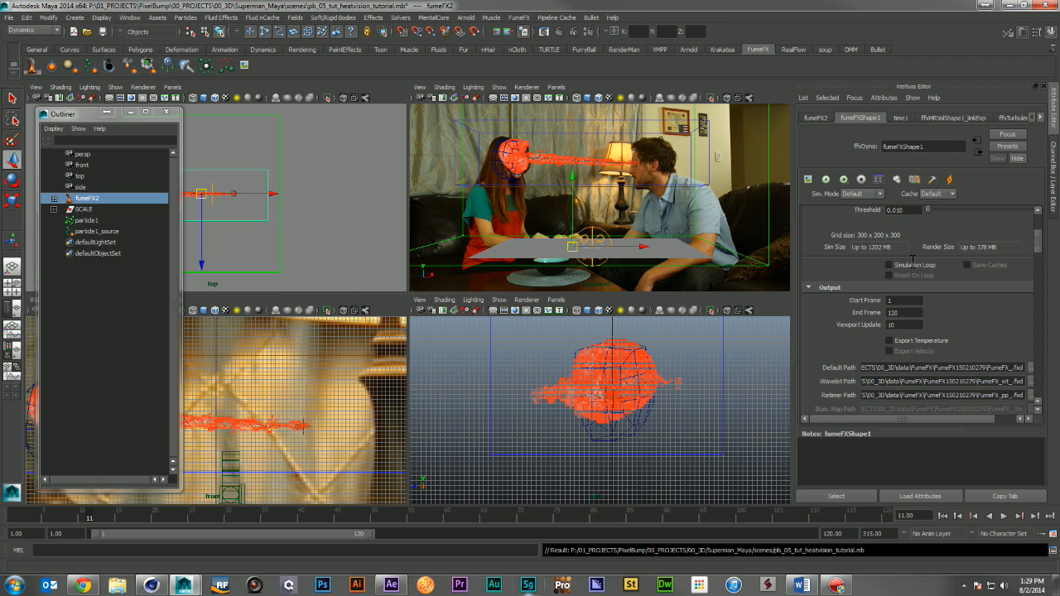
double_click(911, 325)
Run the FumeFX simulation, stop it at about frame 17 and return to the start frame
click(825, 179)
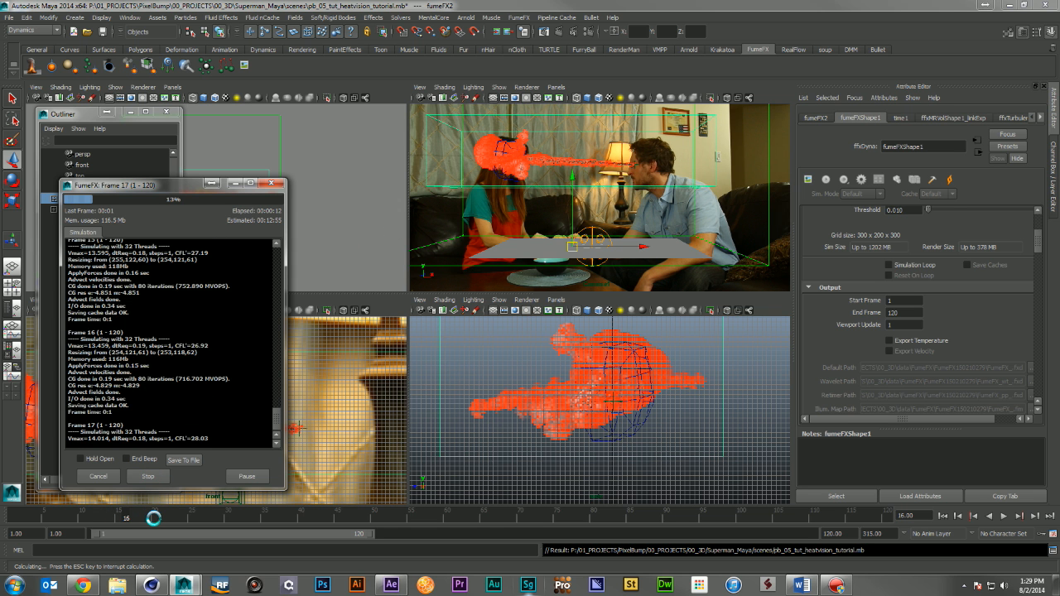
click(150, 479)
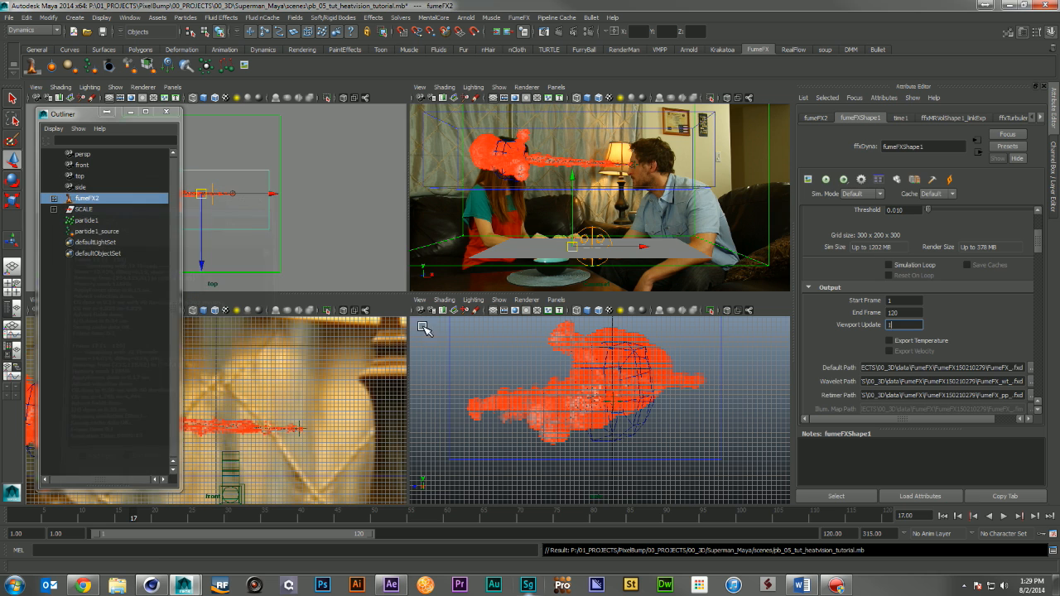
click(943, 516)
Create a FumeFX collision object from the woman's head geometry and set the icon size of _collision to 6
click(508, 156)
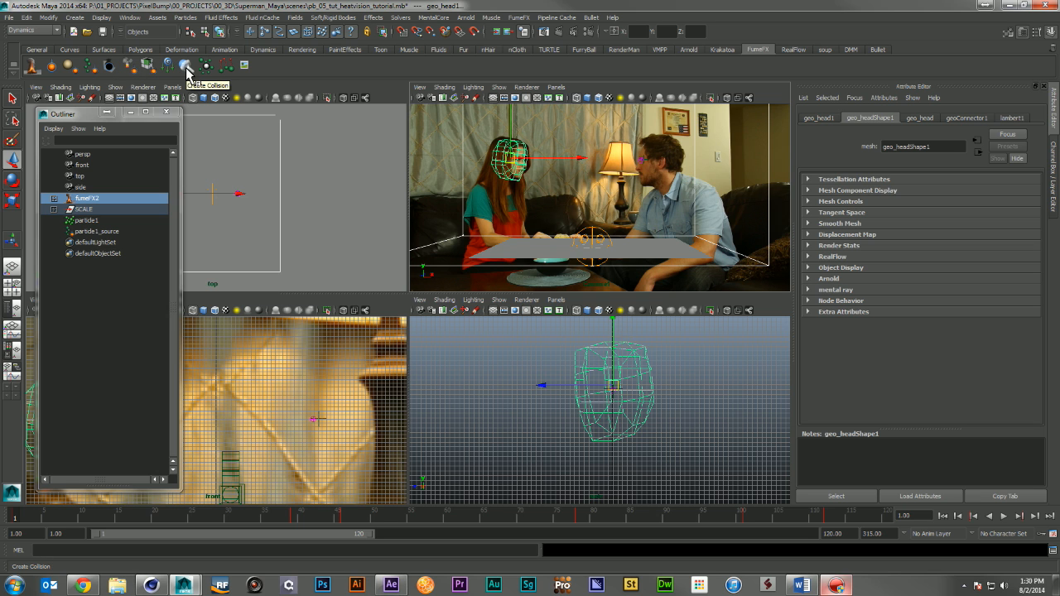
click(185, 67)
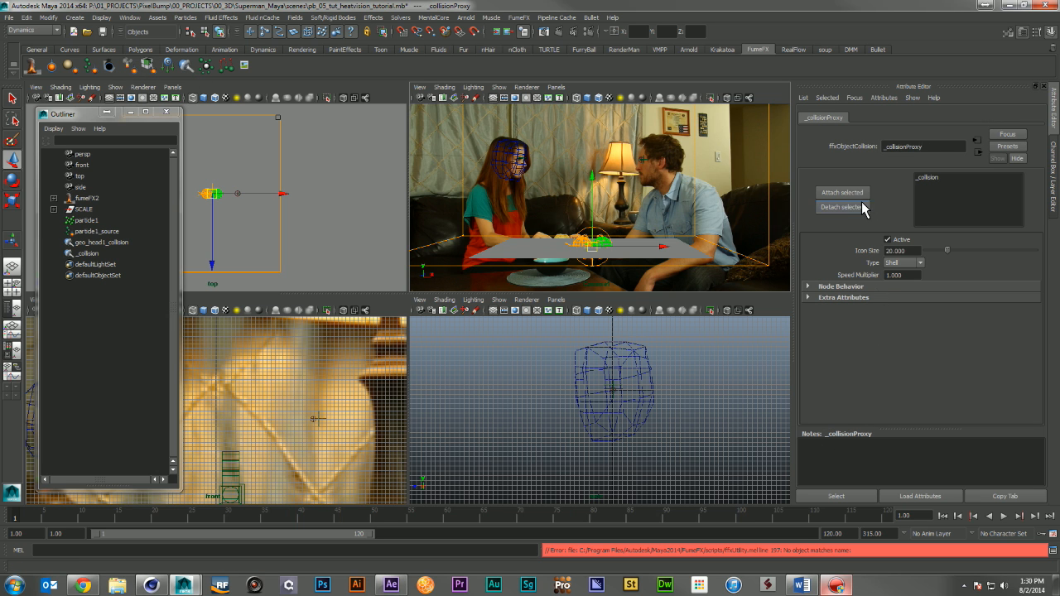
click(899, 250)
text(6)
key(Return)
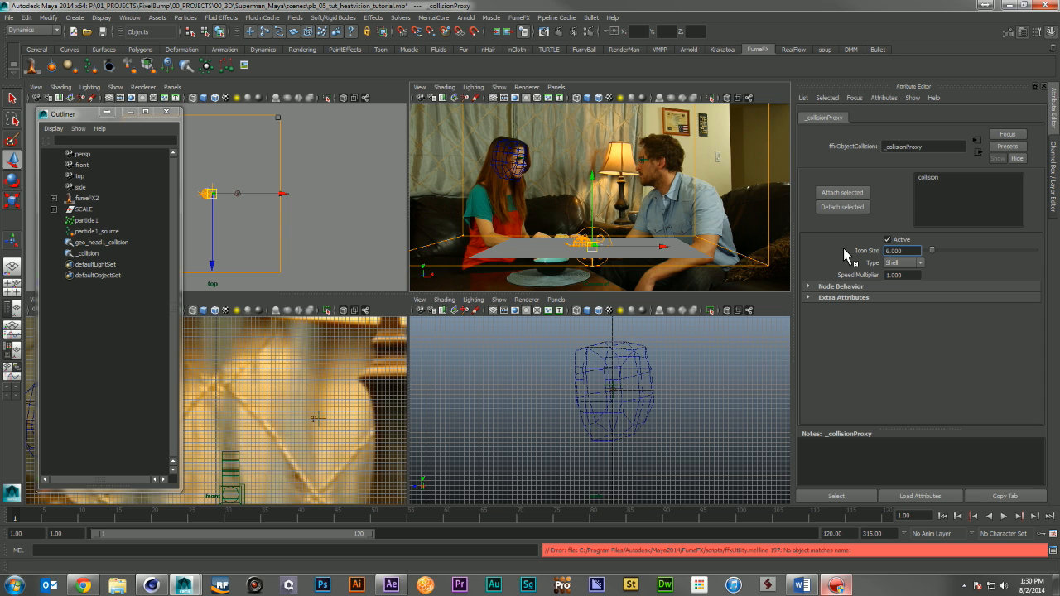
Set the icon size of particle1_source to 5
click(101, 233)
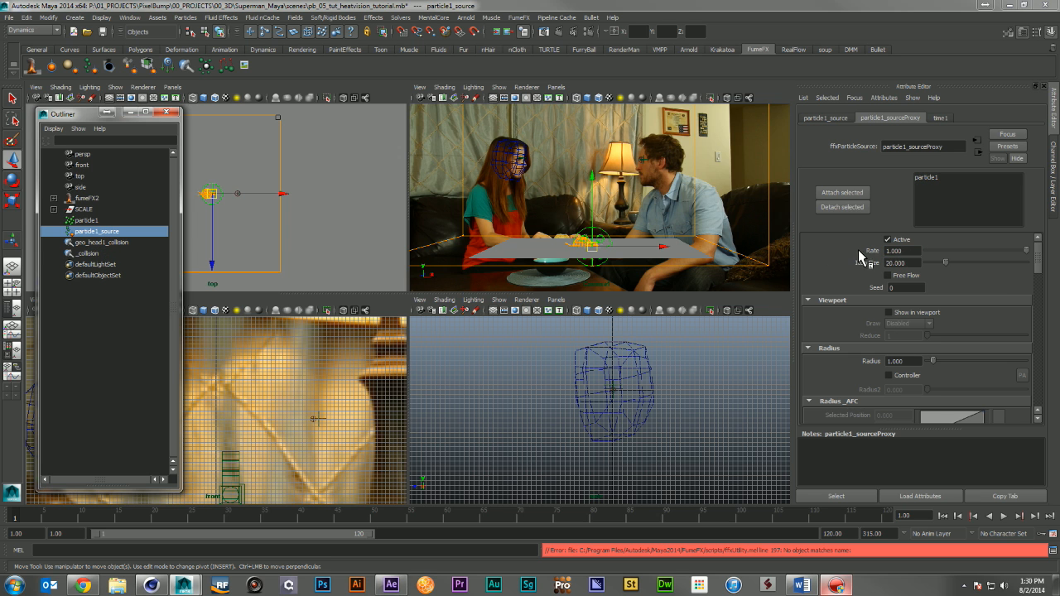
click(899, 263)
text(5)
key(Return)
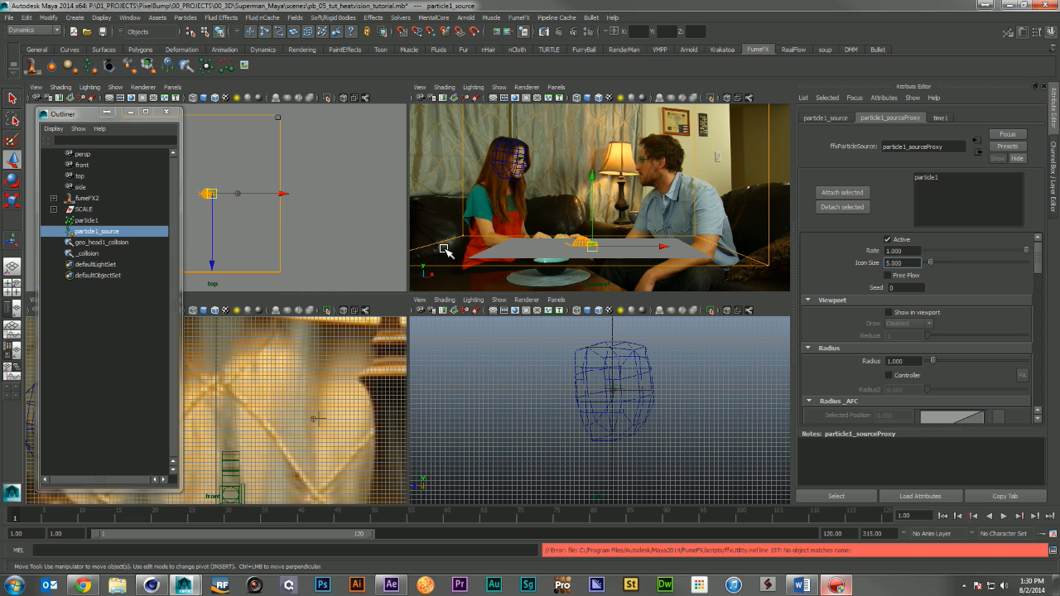
Delete the extra _collision object, check the attributes of geo_head1_collision and clear the selection
click(87, 253)
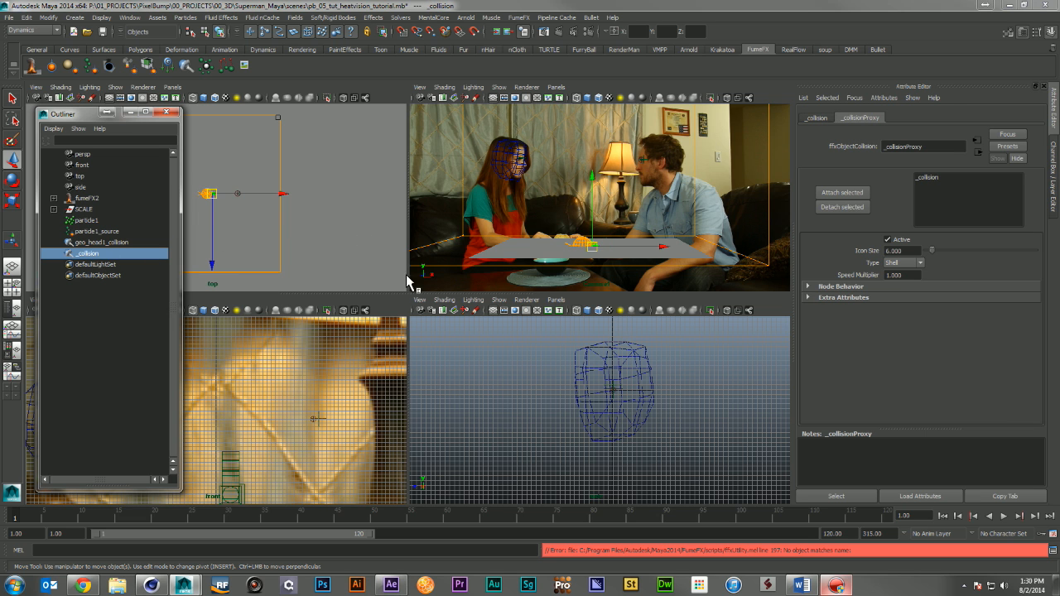
key(Delete)
click(106, 242)
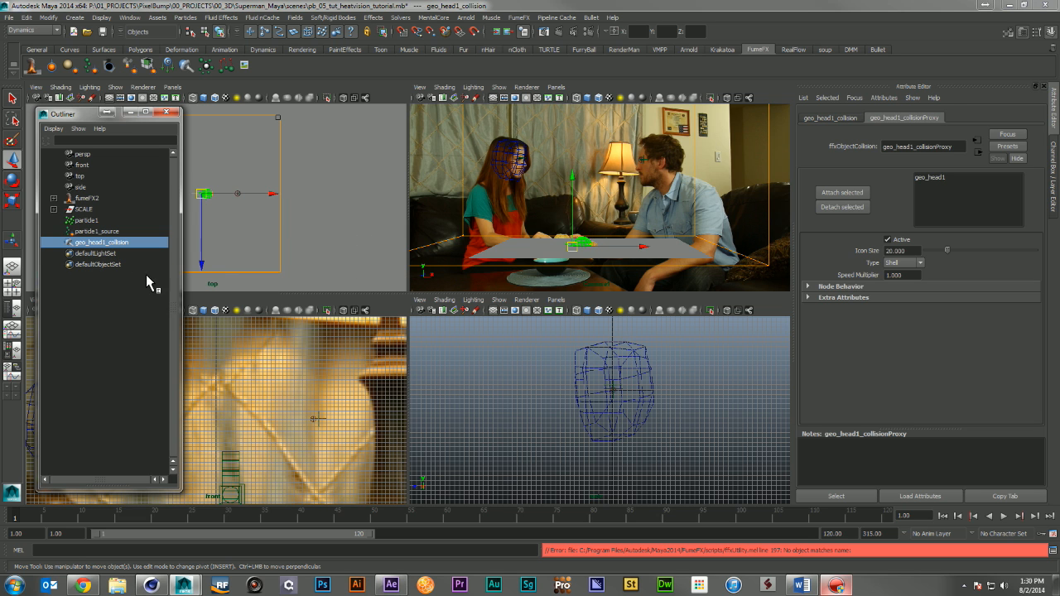
click(96, 360)
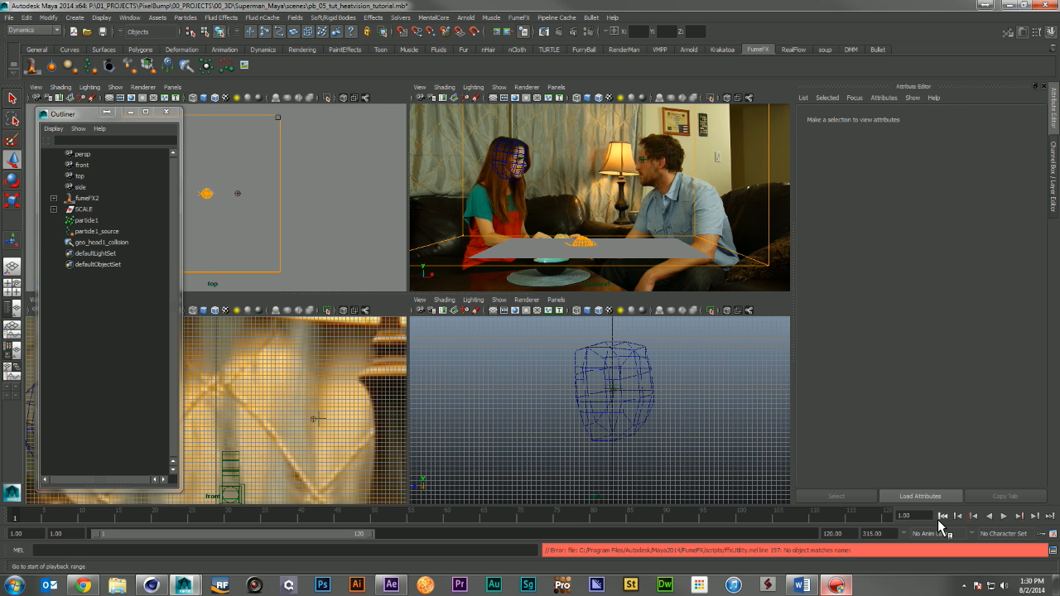
Open the GPU preview for fumeFX2 and place it in the middle, over the lower part of the views
click(96, 199)
scroll(992, 324, down, 10)
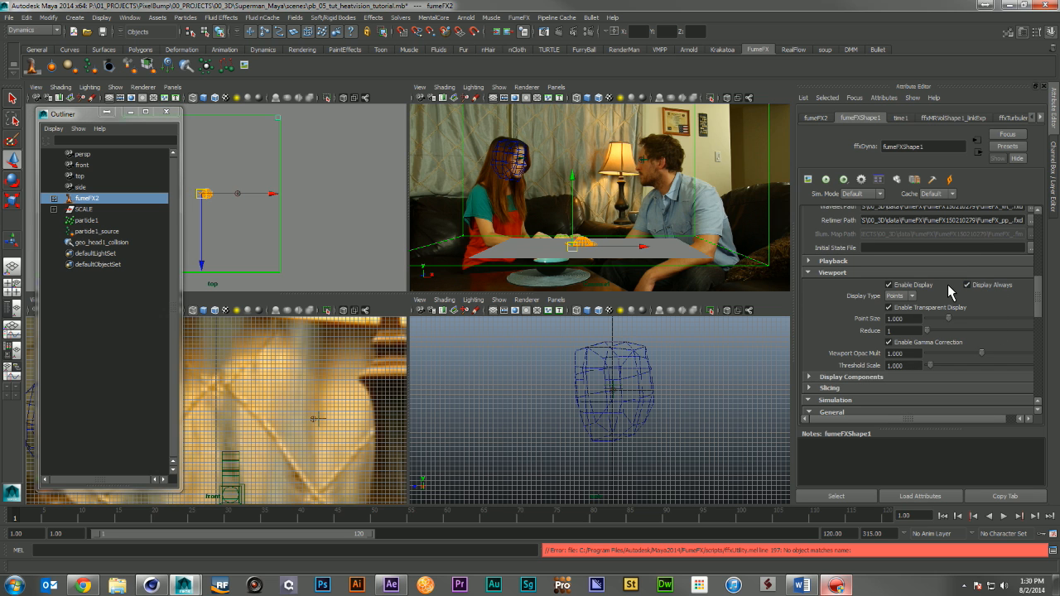
click(808, 178)
drag(251, 169, 511, 218)
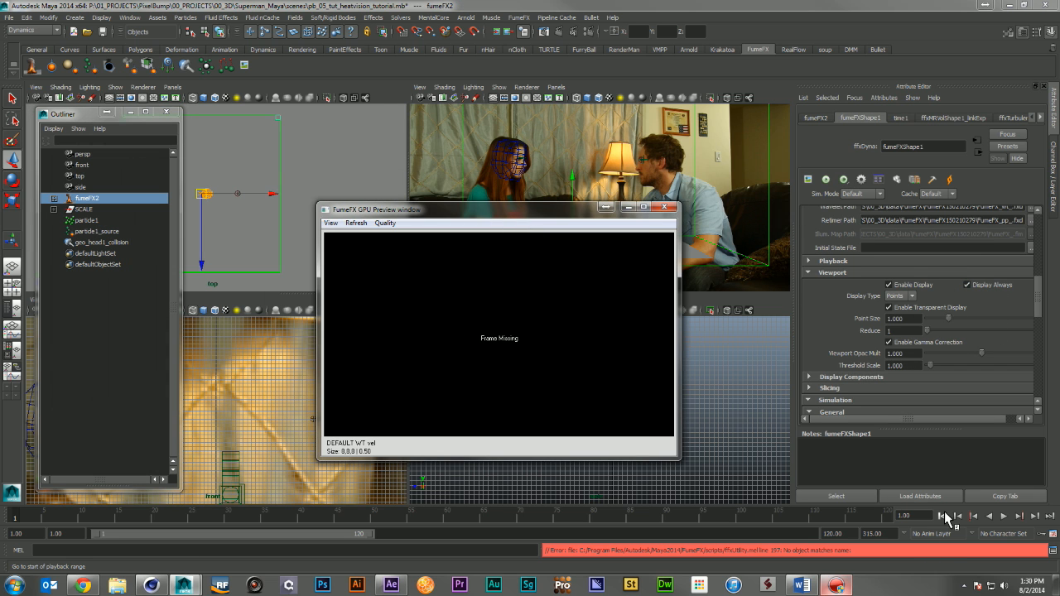
Run the FumeFX simulation from the start frame with the head collision and stop it at about frame 15
click(945, 515)
click(826, 180)
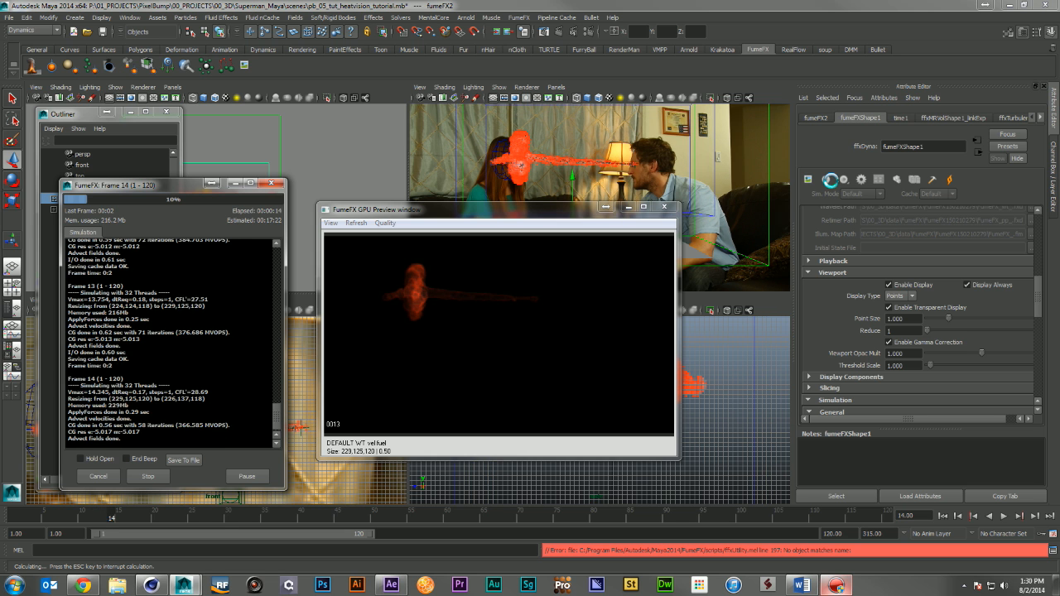
click(150, 476)
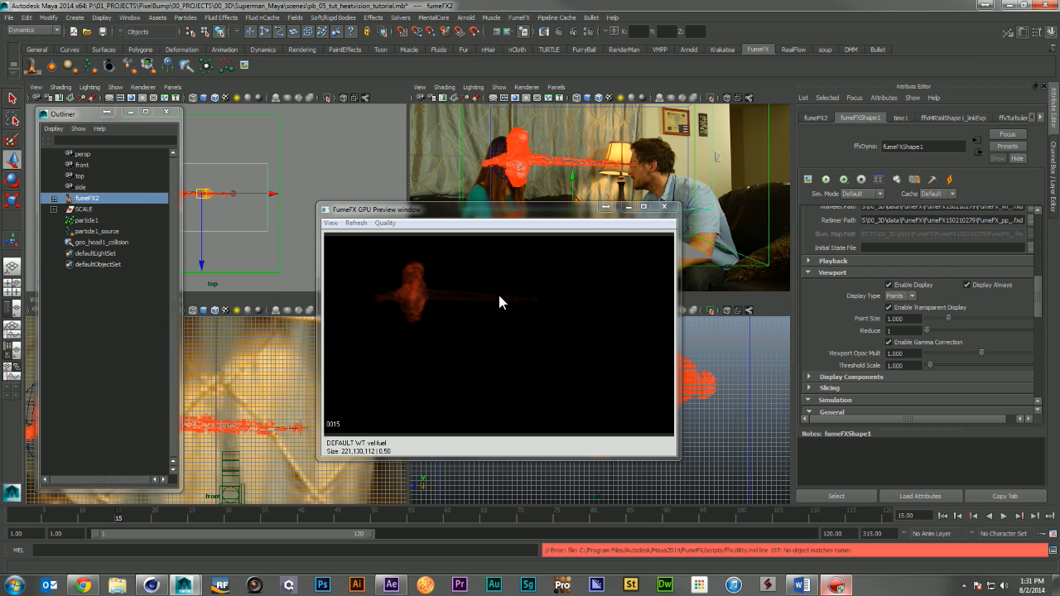
Reshape the fire opacity curve with a new point at position 0.530 and value 0.800, and move its early peak nearer the start
scroll(924, 273, down, 10)
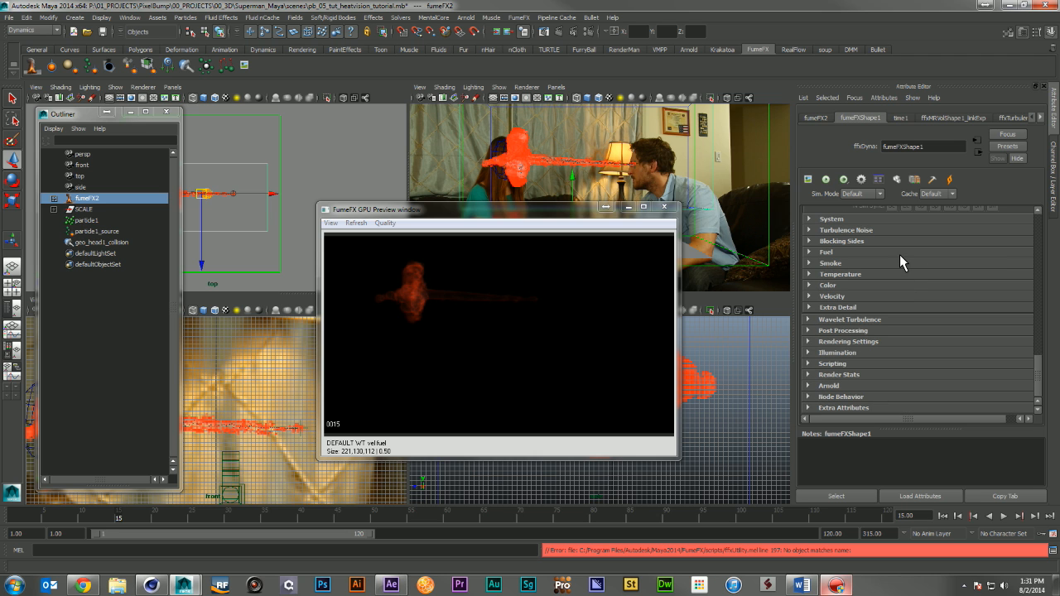
click(891, 341)
scroll(945, 316, down, 5)
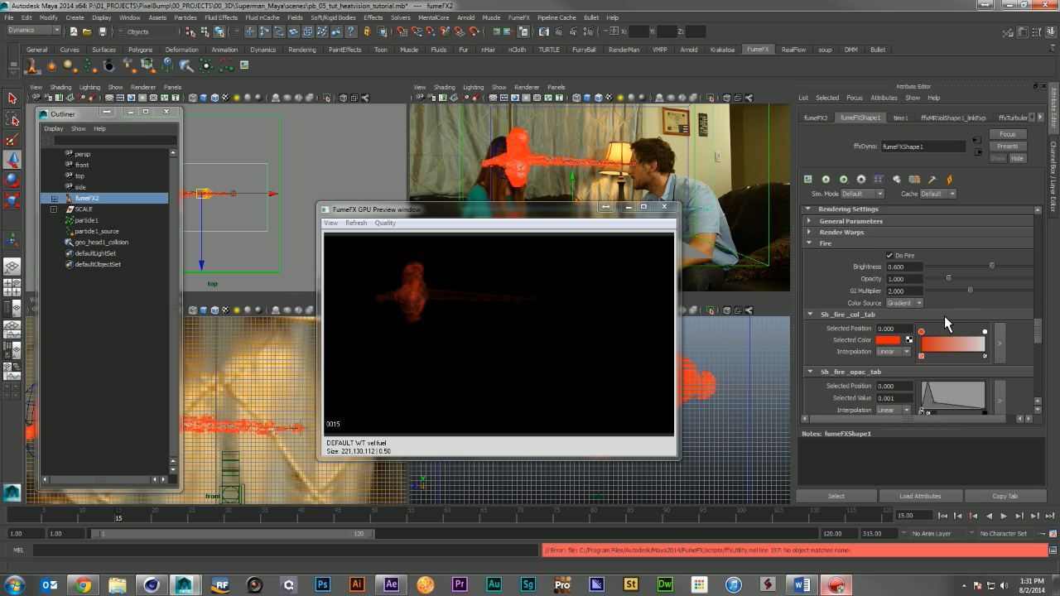
drag(938, 338, 956, 321)
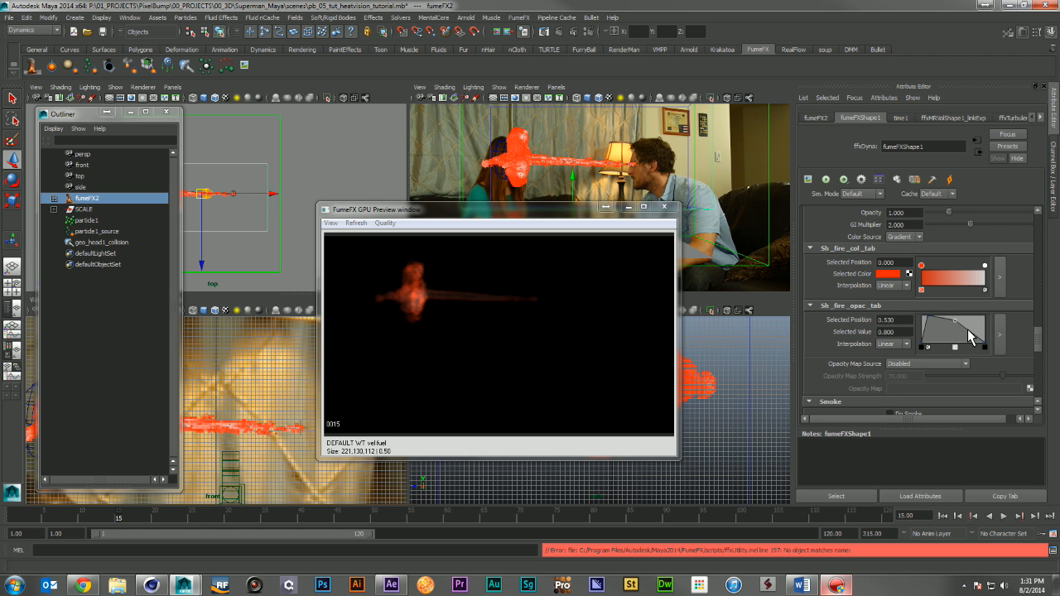
drag(930, 319, 925, 314)
click(985, 342)
drag(991, 337, 989, 345)
Move the fire gradient's white colour to position 0.278 and its red-orange colour to position 0.070
drag(984, 269, 928, 276)
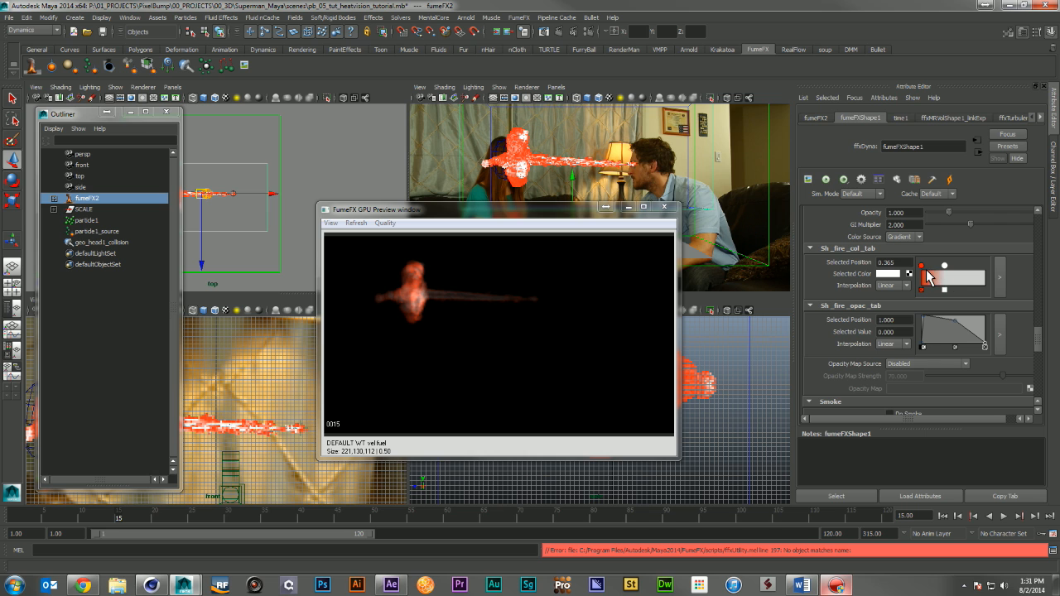
click(926, 275)
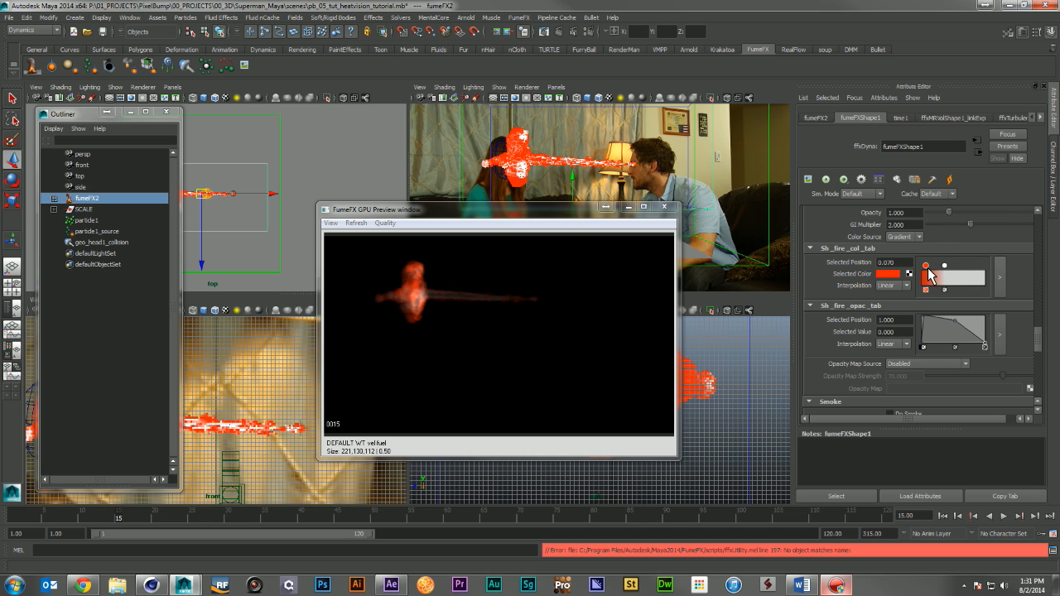
drag(945, 266, 941, 266)
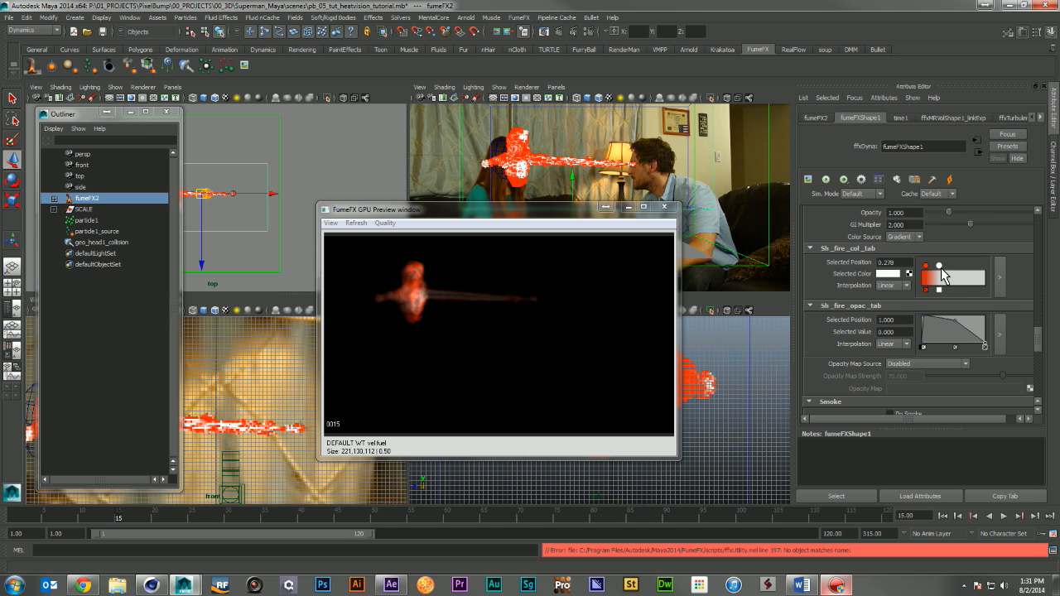
Set the fire opacity to 2 in the rendering settings
scroll(941, 268, up, 3)
drag(923, 313, 829, 312)
text(2)
click(910, 300)
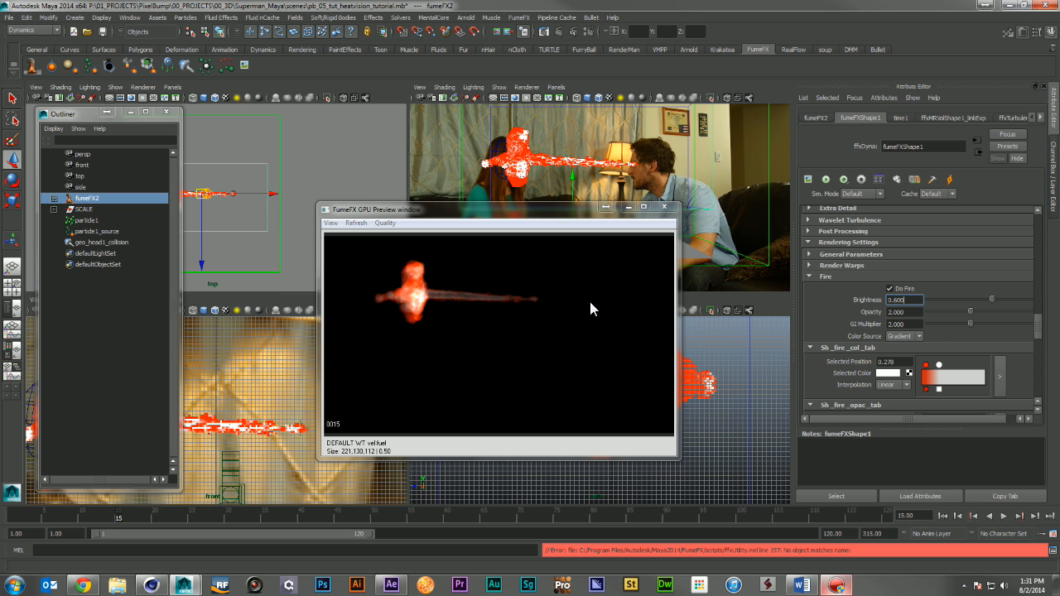
Set the simulation system's X turbulence to 0.050
scroll(845, 264, up, 5)
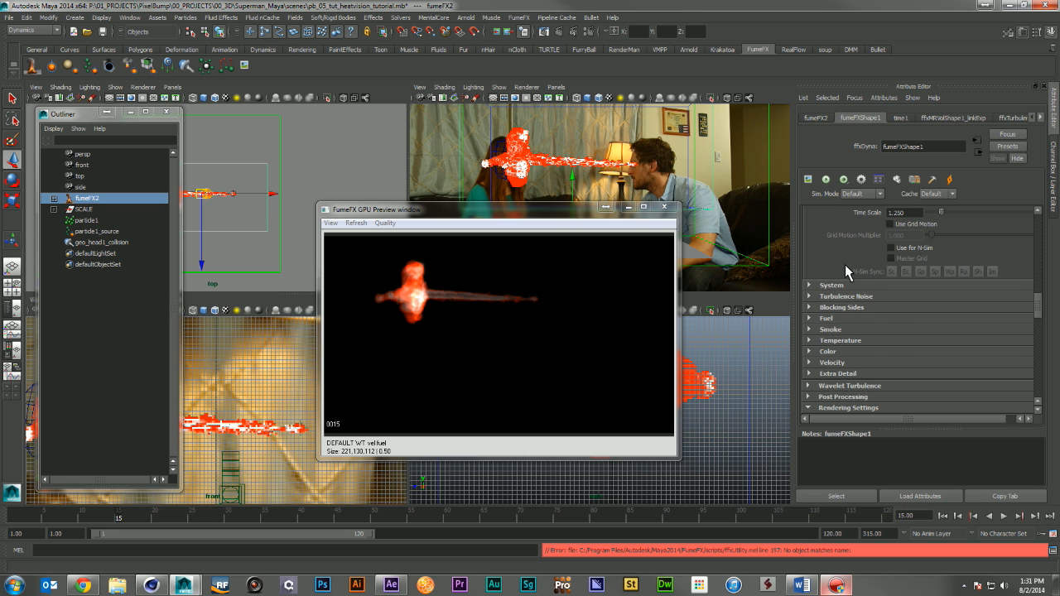
click(883, 286)
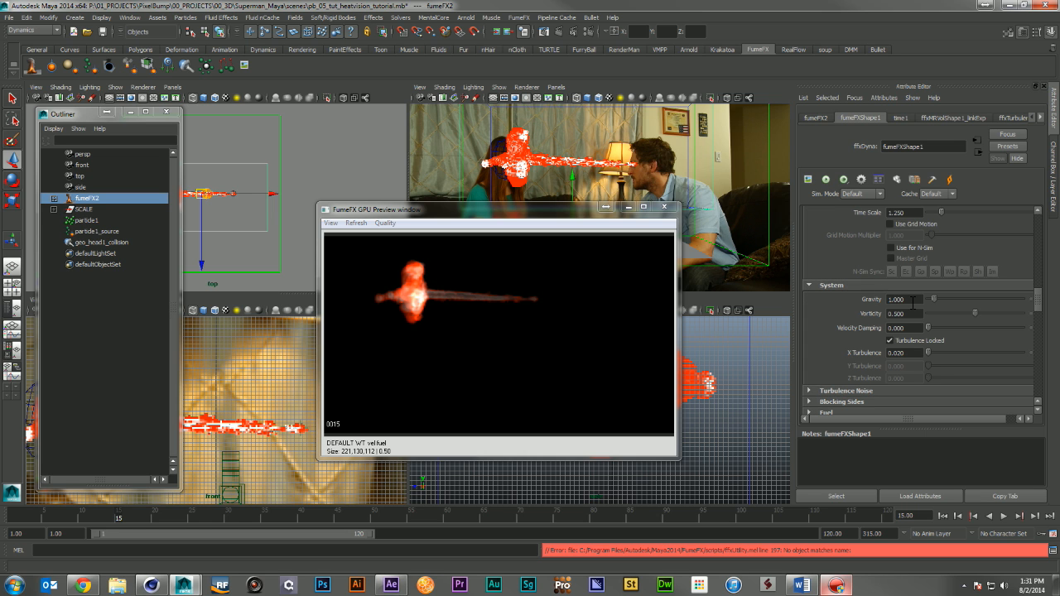
double_click(904, 354)
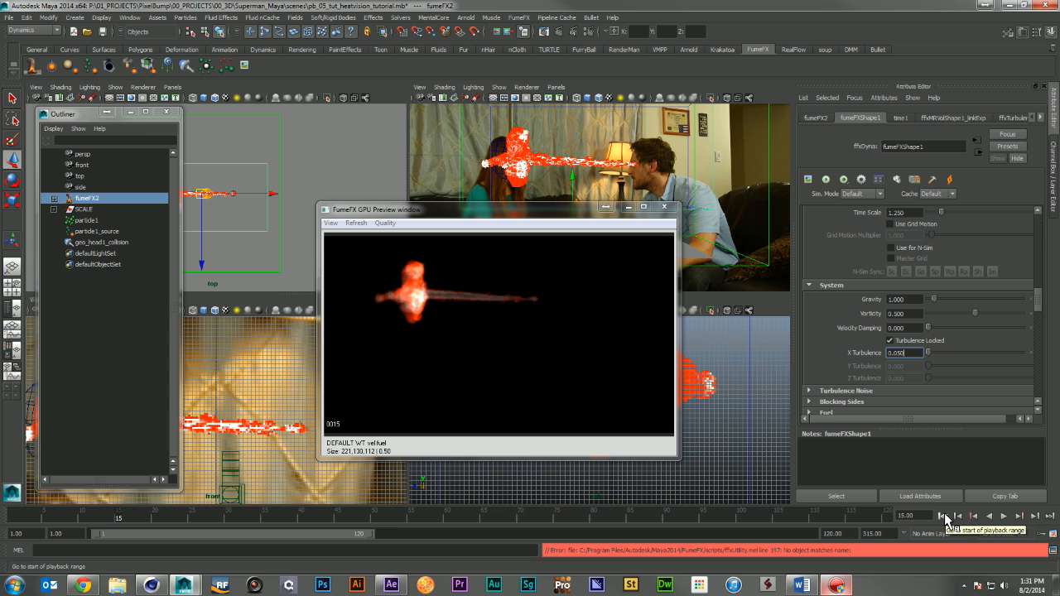
Set the fuel burn rate to 5 in the simulation settings
scroll(848, 291, up, 3)
scroll(849, 291, down, 9)
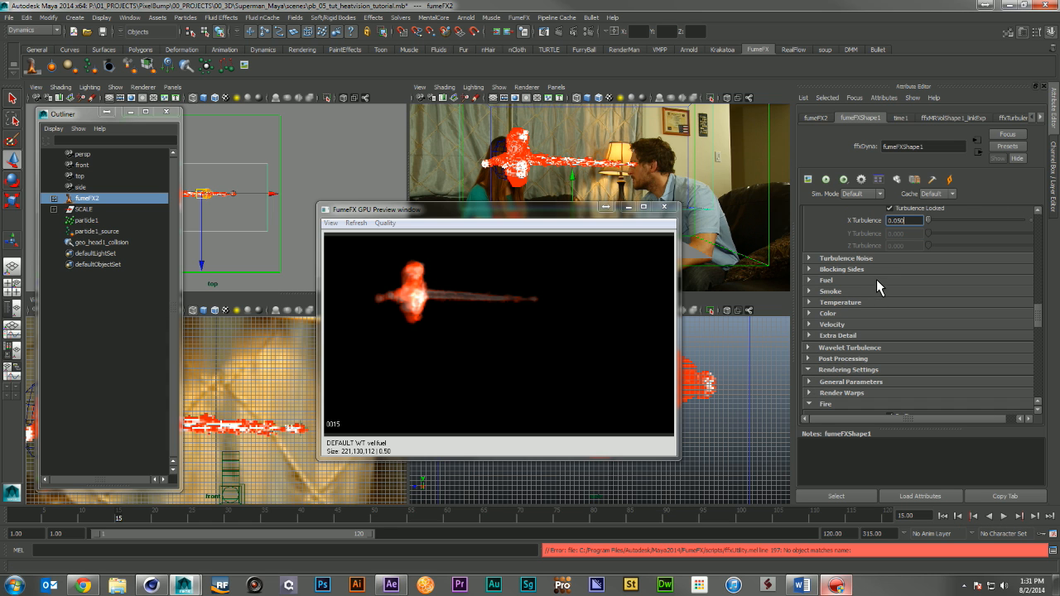
click(877, 280)
click(903, 346)
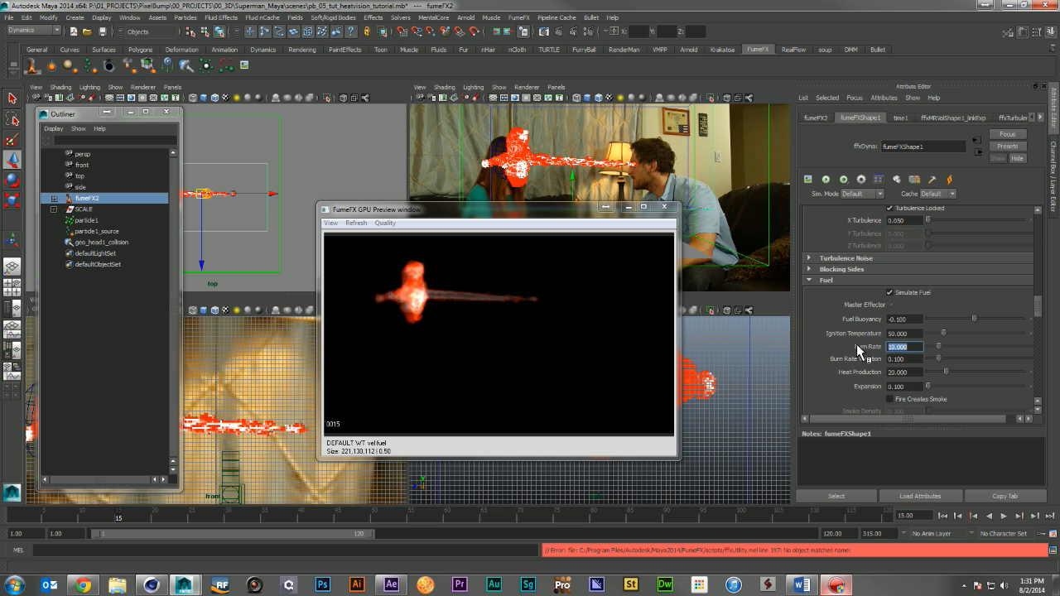
text(5)
key(Return)
Rerun the FumeFX simulation from the start frame with the new turbulence and burn rate, stopping at about frame 26
click(942, 516)
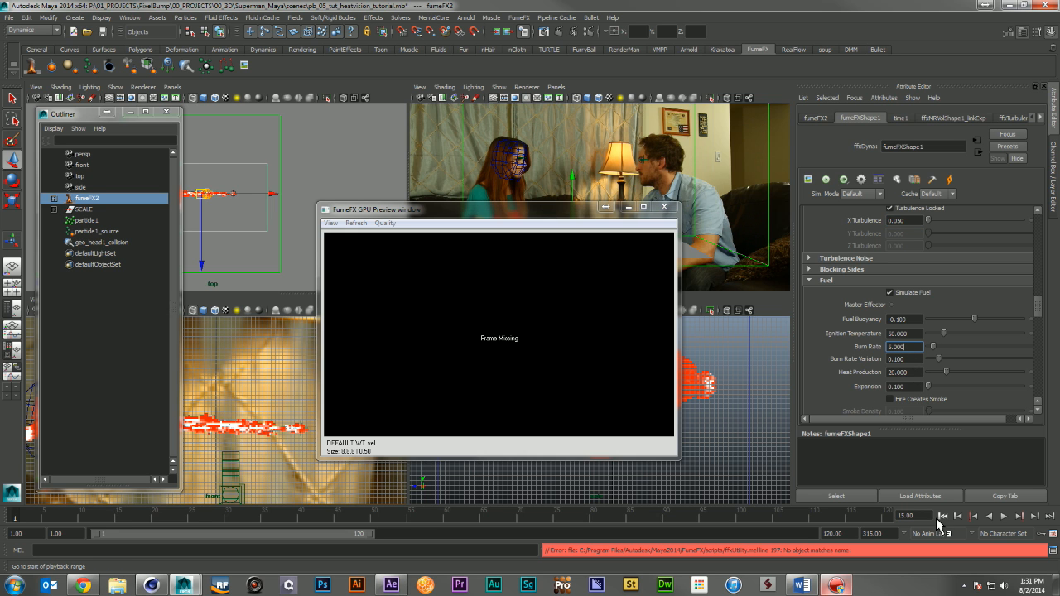
click(842, 179)
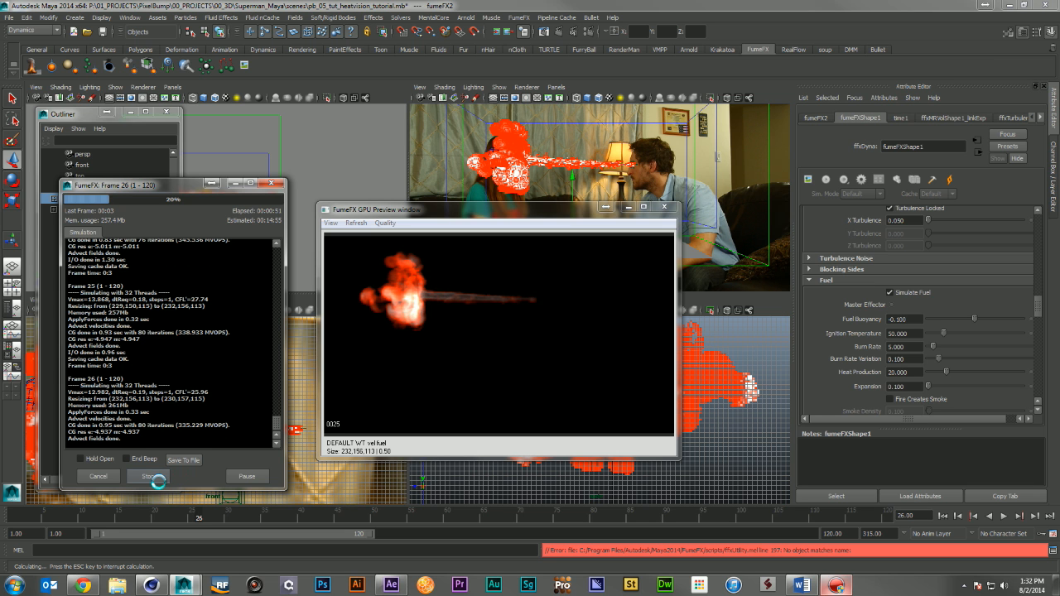
click(155, 478)
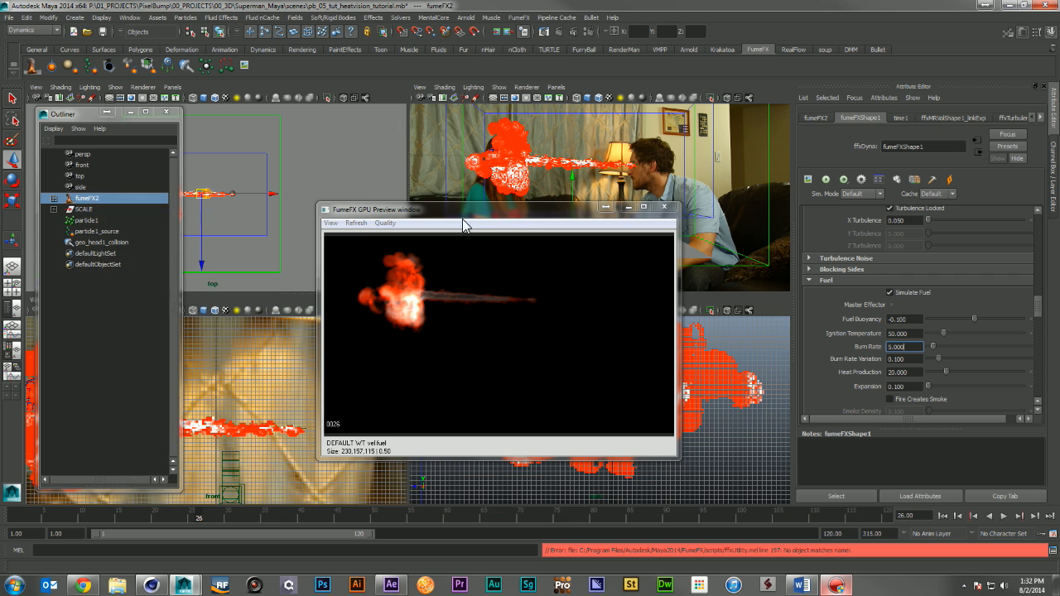
Set up a FumeFX preview of the simulation covering frames 1 to 24
click(520, 18)
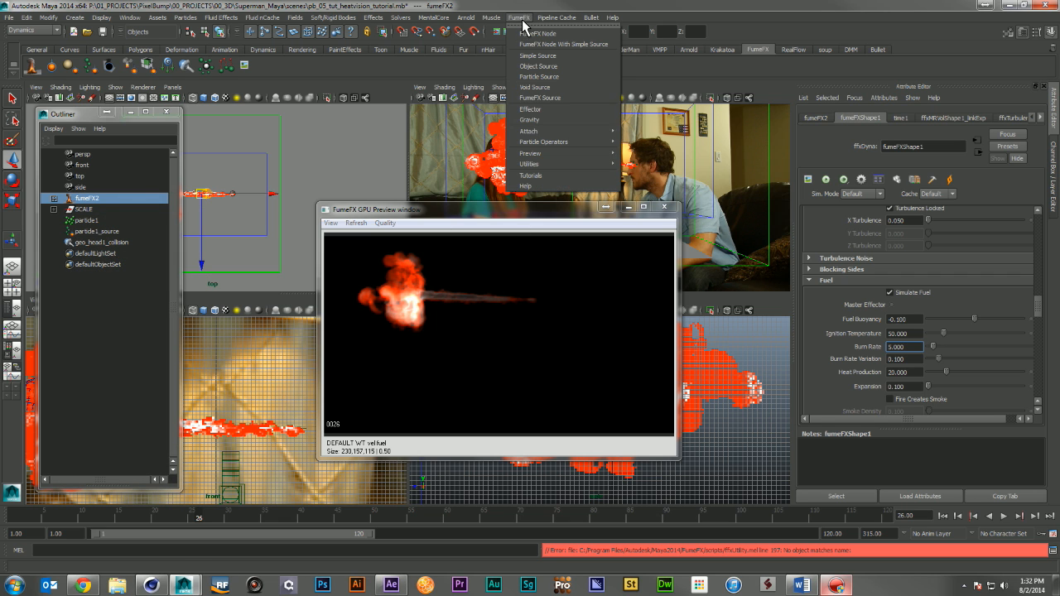
mouse_move(585, 152)
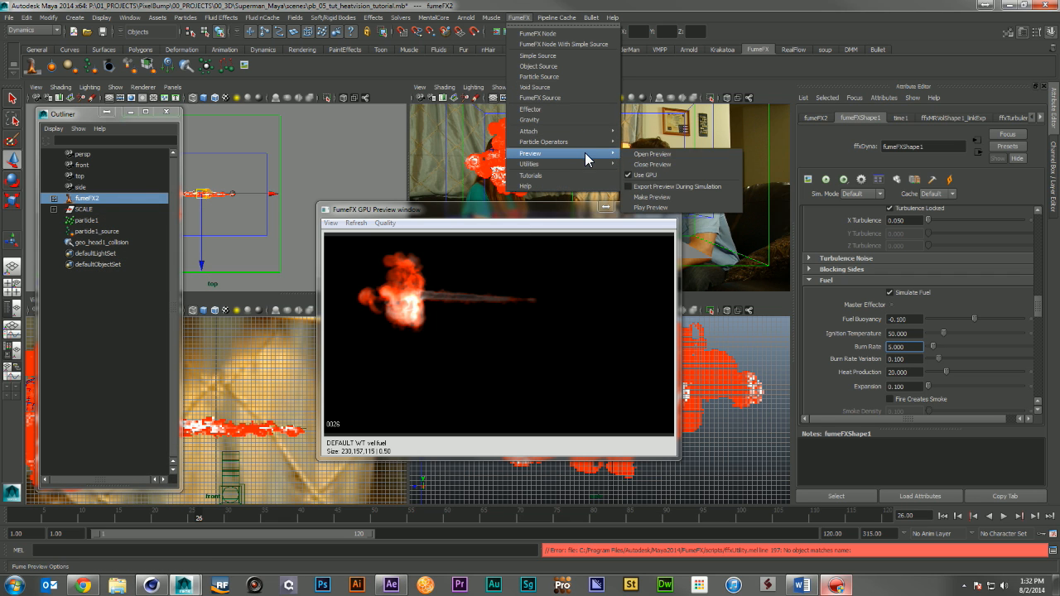
click(673, 197)
double_click(142, 338)
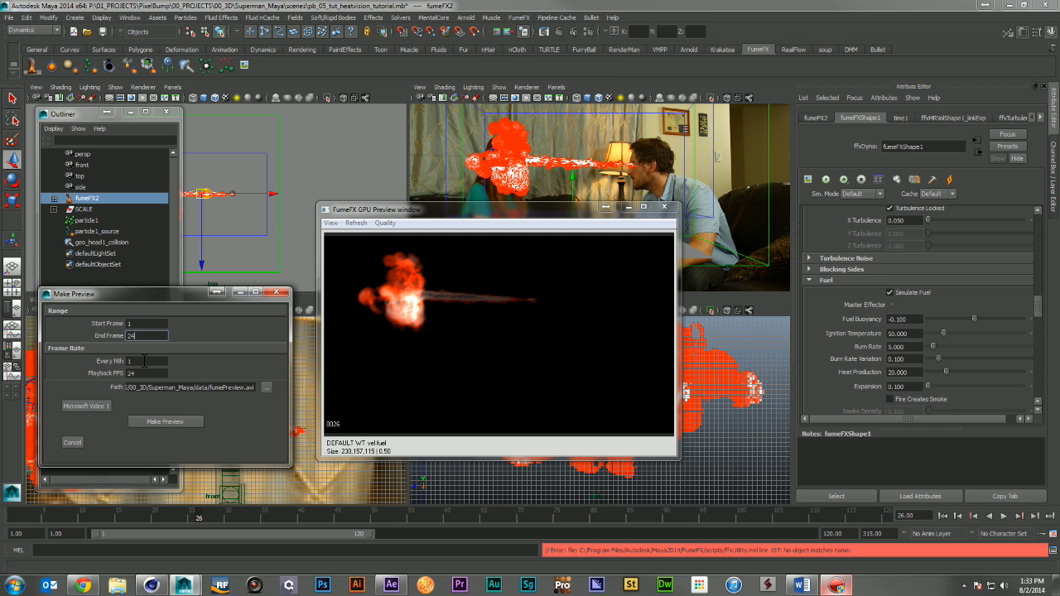
Set the preview's output to an AVI file named test_01 on the desktop and make the preview
click(266, 387)
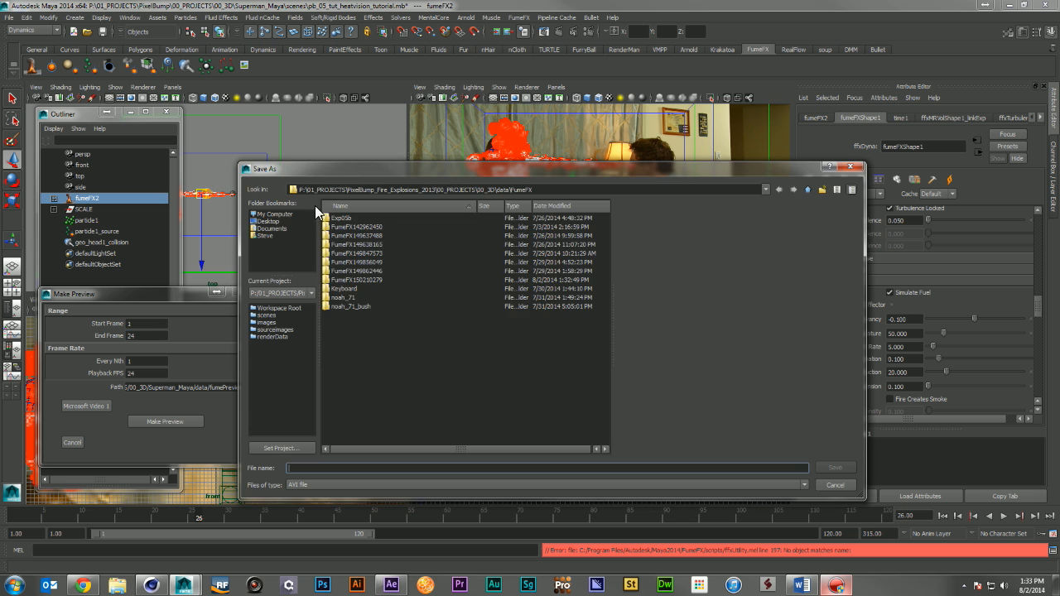
click(269, 221)
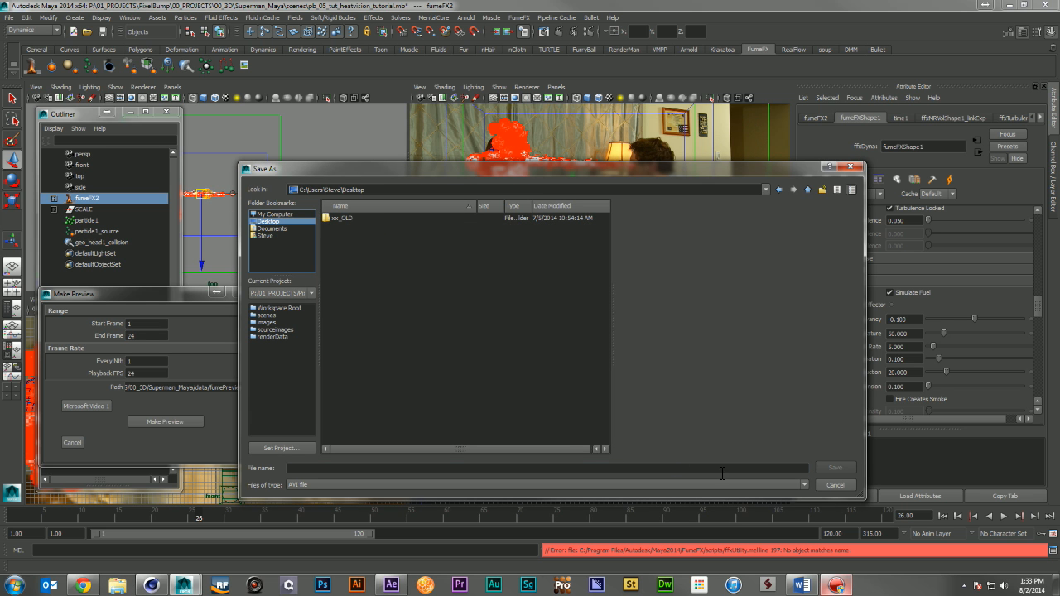
text(test_01)
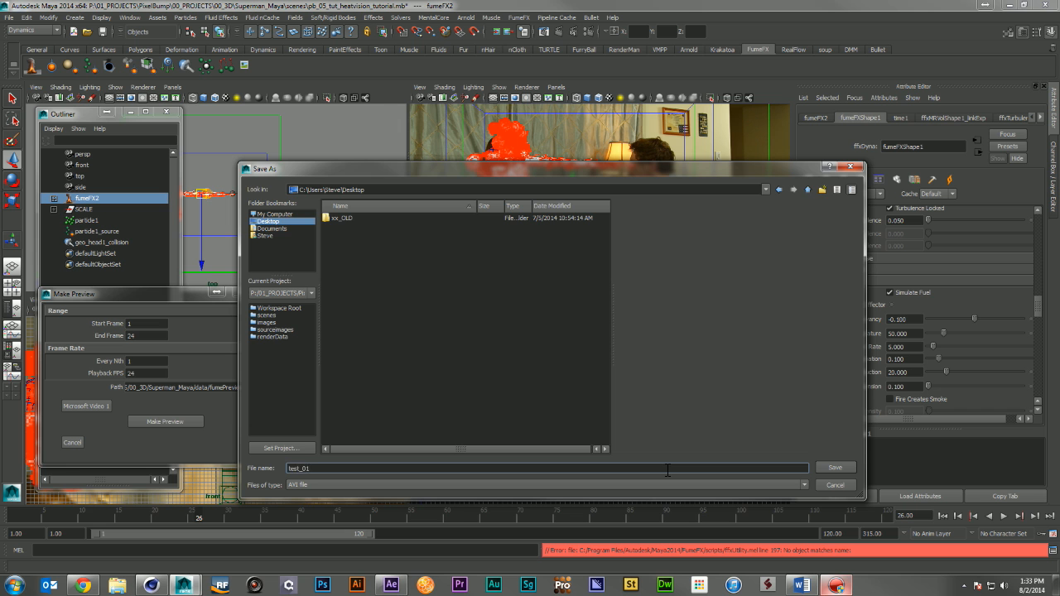
key(Return)
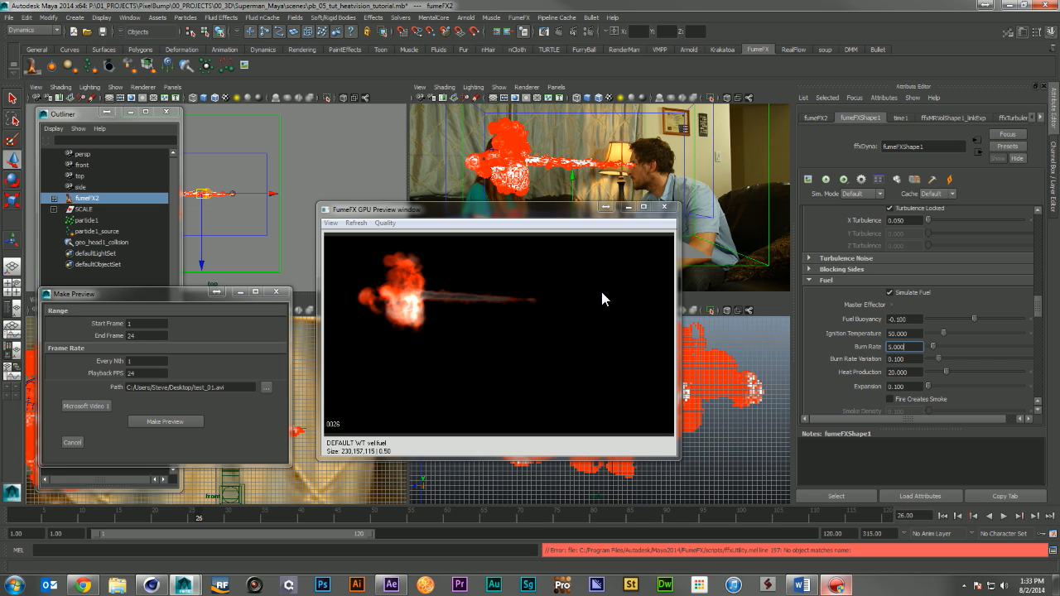
click(165, 422)
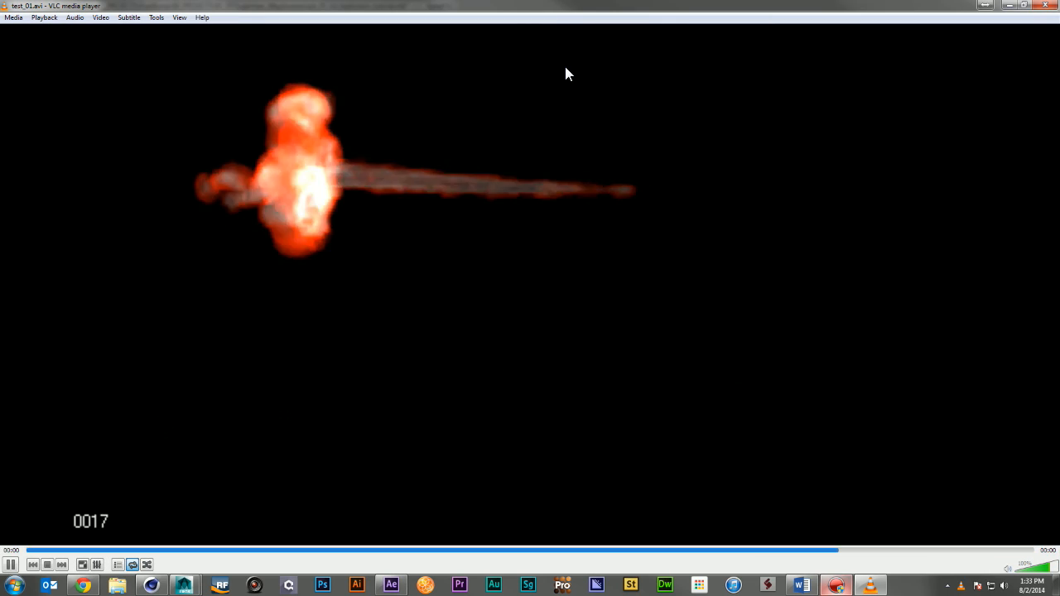
Review the test_01.avi preview, then close the video player, the GPU preview window and the Make Preview dialog
double_click(600, 5)
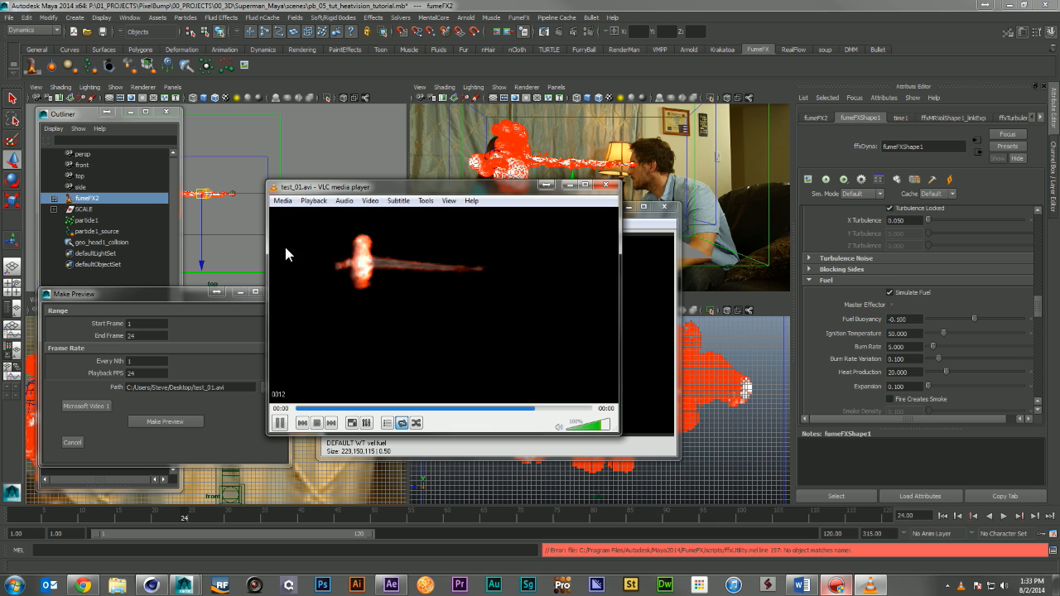
click(606, 186)
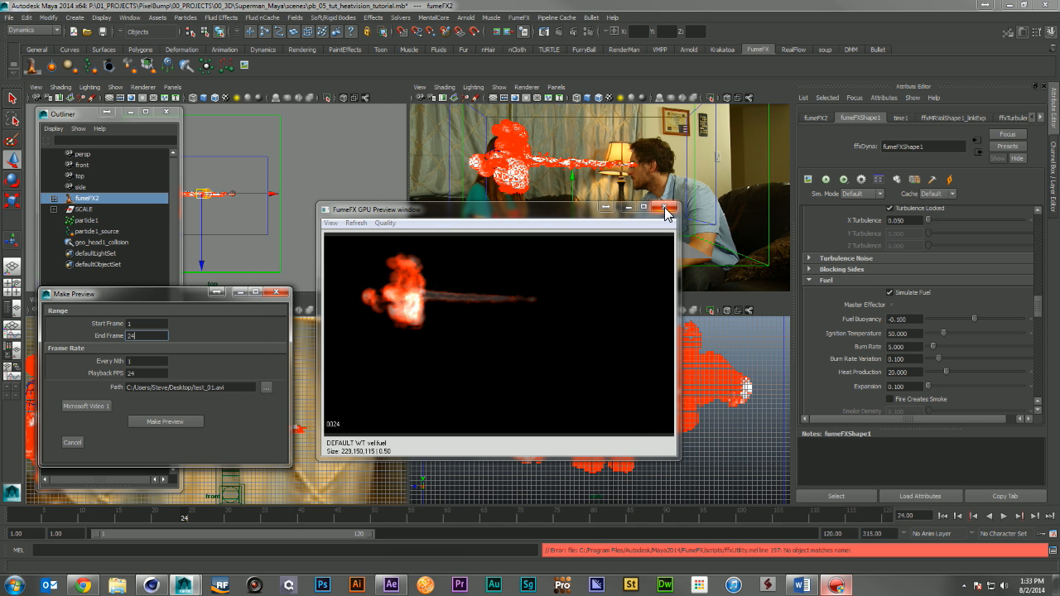
click(665, 212)
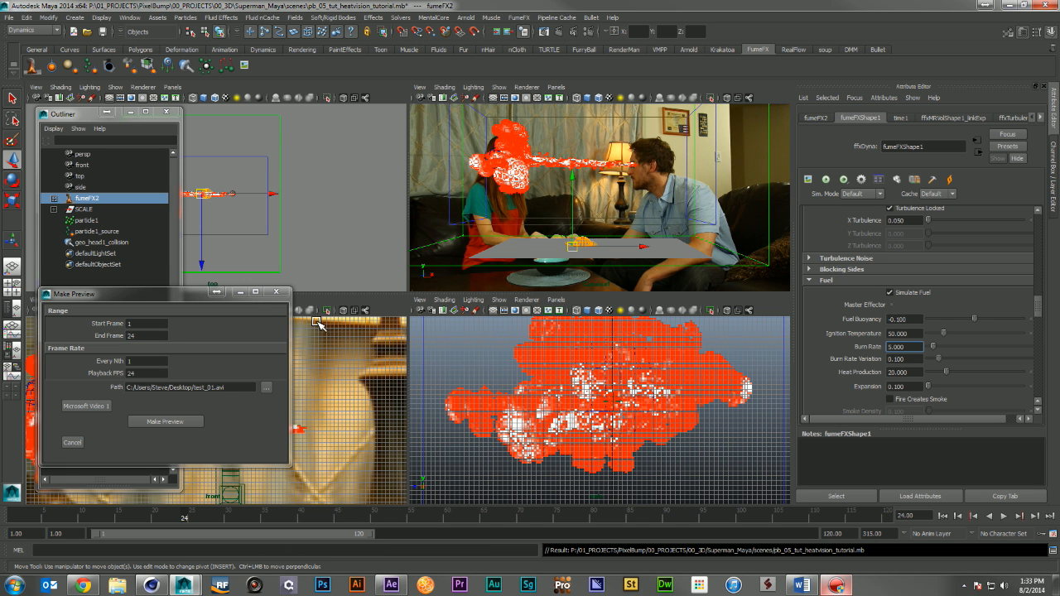
click(278, 295)
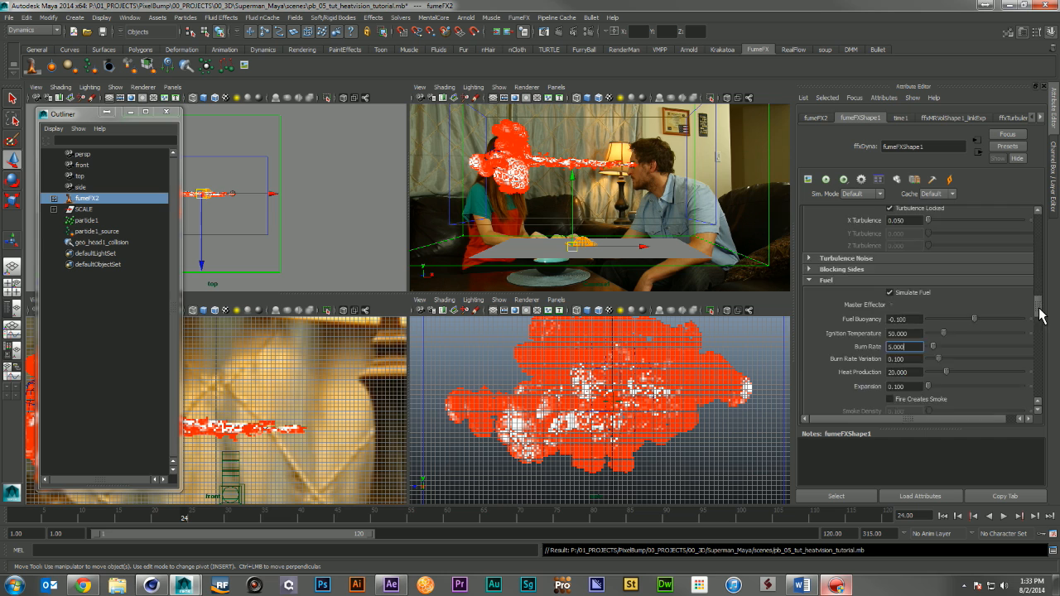
Set the simulation grid spacing to 0.25 in the FumeFX general parameters
drag(1038, 308, 1048, 232)
click(903, 225)
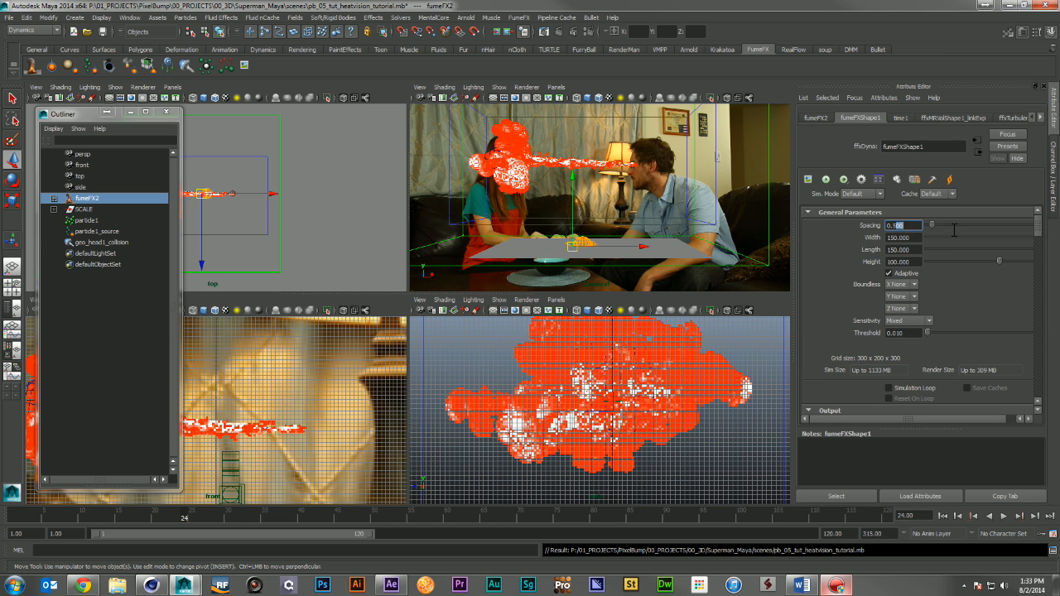
text(0.25)
key(Return)
Reopen the GPU preview window and start the FumeFX simulation with the finer grid spacing
click(808, 179)
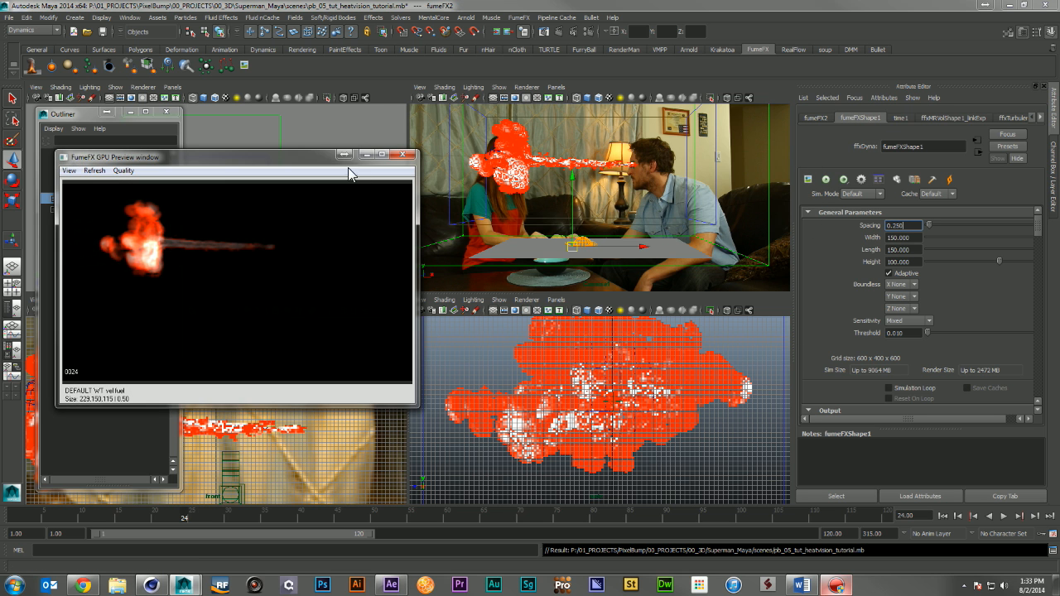
drag(302, 156, 484, 151)
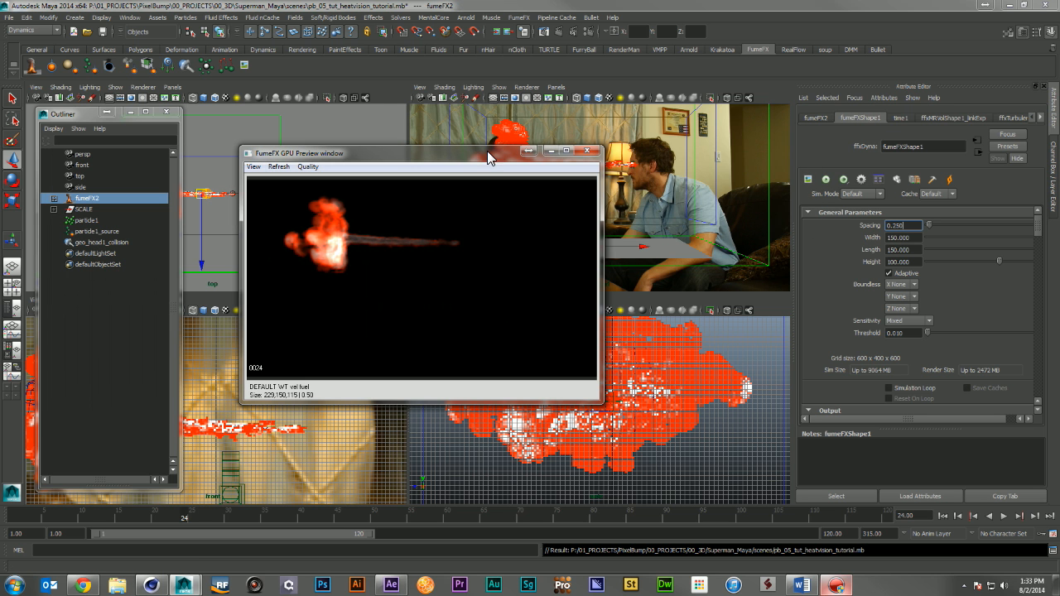
click(826, 180)
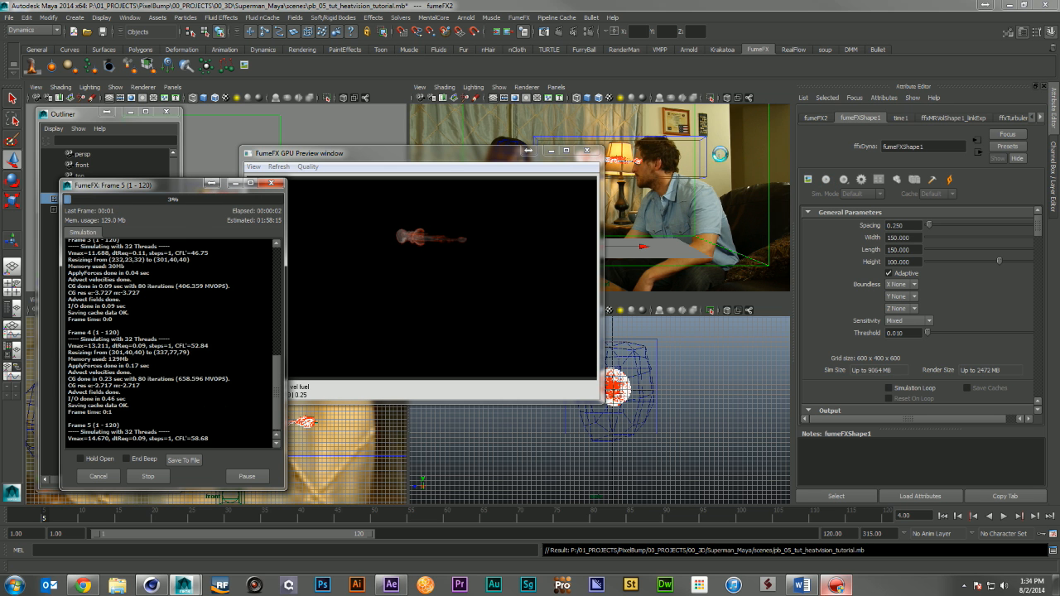
drag(462, 155, 473, 156)
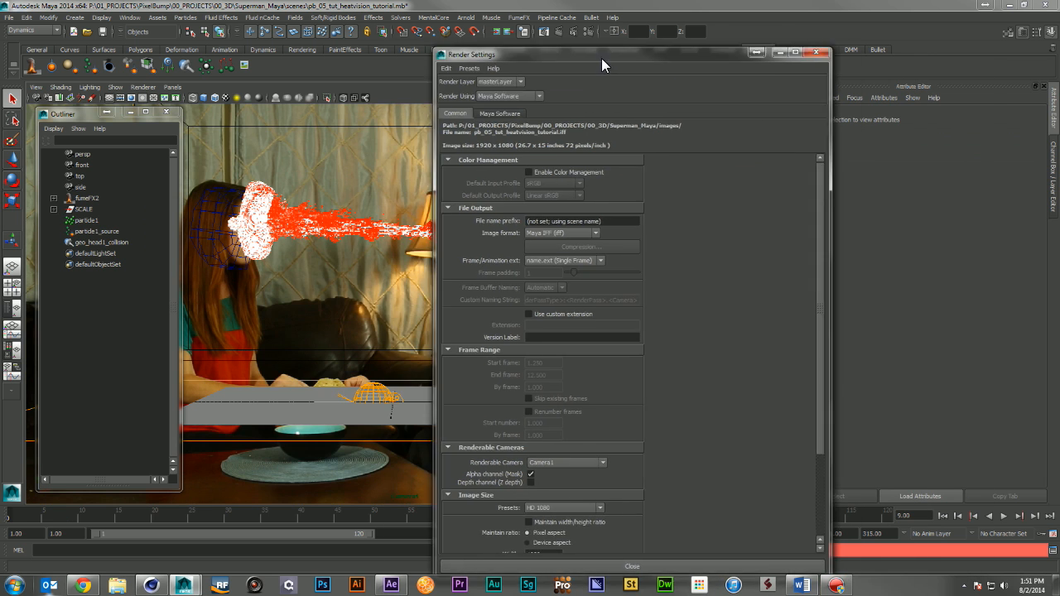
Set the render image size to 960 by 540 pixels in the Render Settings
drag(602, 58, 424, 38)
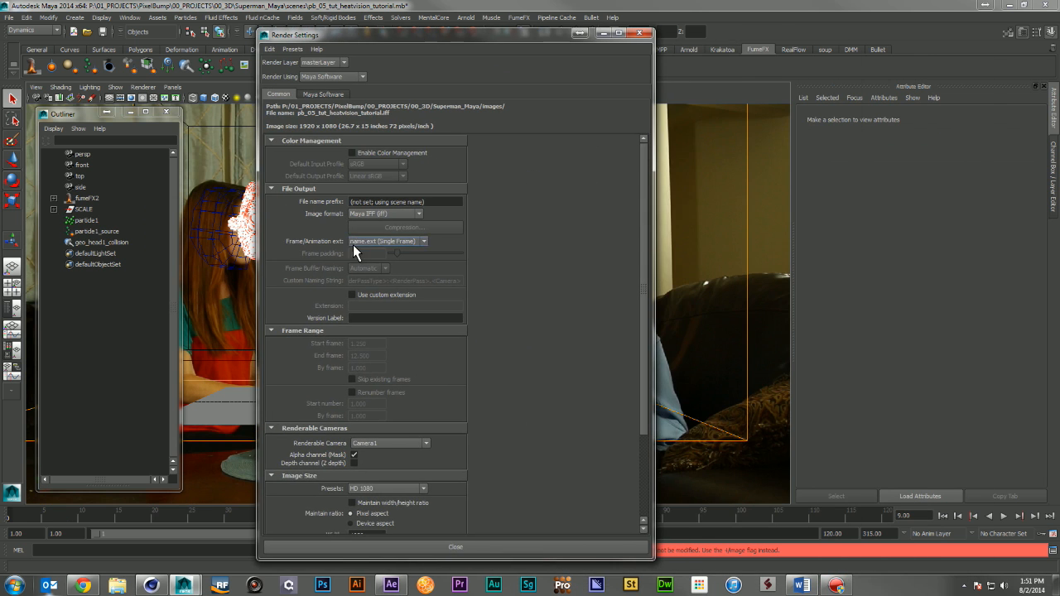
scroll(400, 384, down, 5)
click(368, 425)
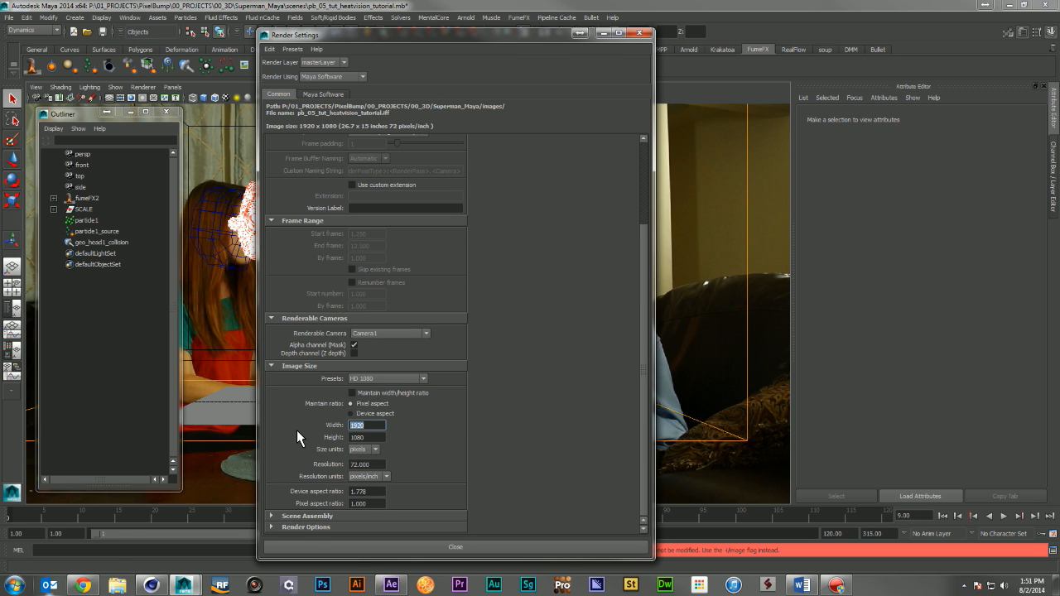
text(960)
key(Return)
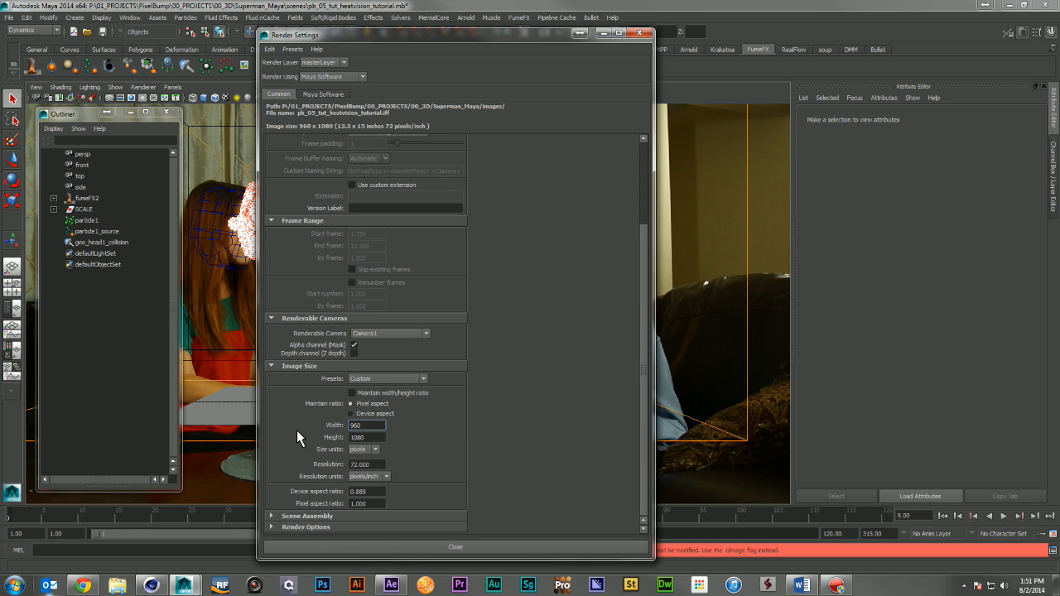
click(368, 441)
text(540)
key(Return)
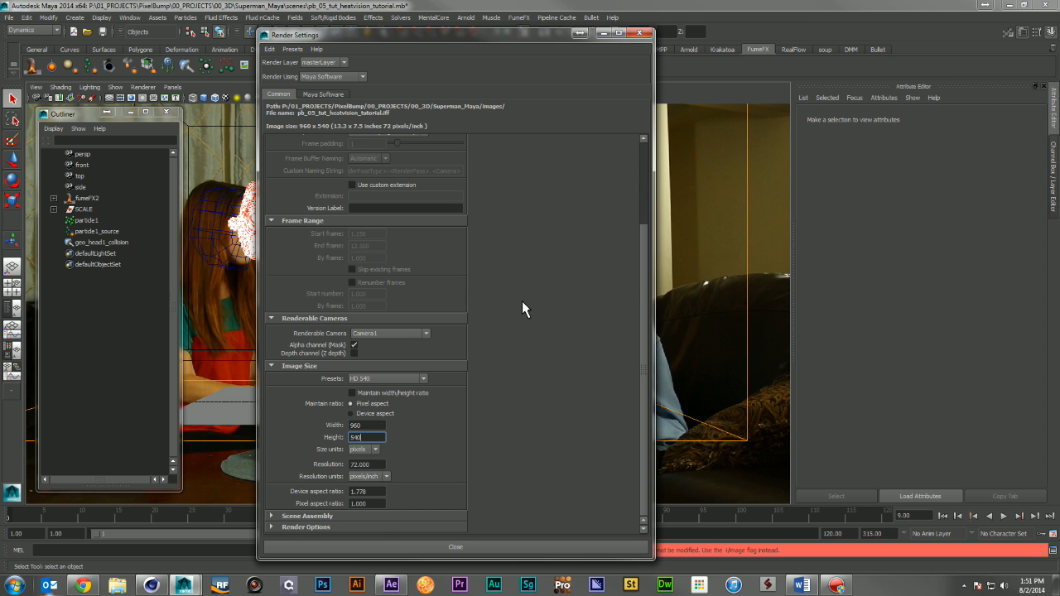
scroll(521, 301, up, 3)
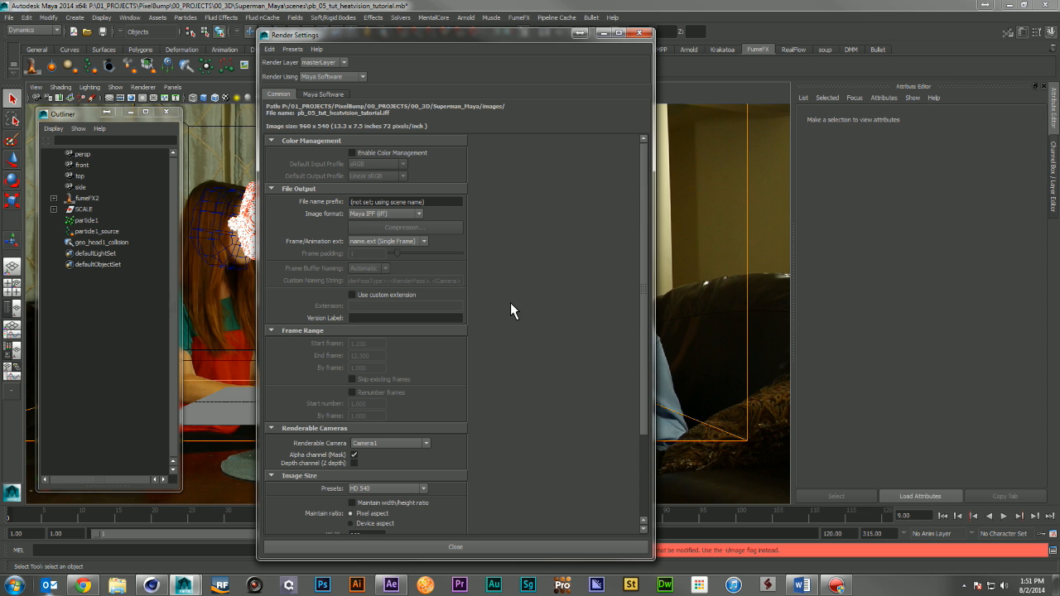
Set the renderer to mental ray and close the Render Settings
click(327, 79)
click(332, 123)
click(339, 78)
click(331, 125)
click(340, 79)
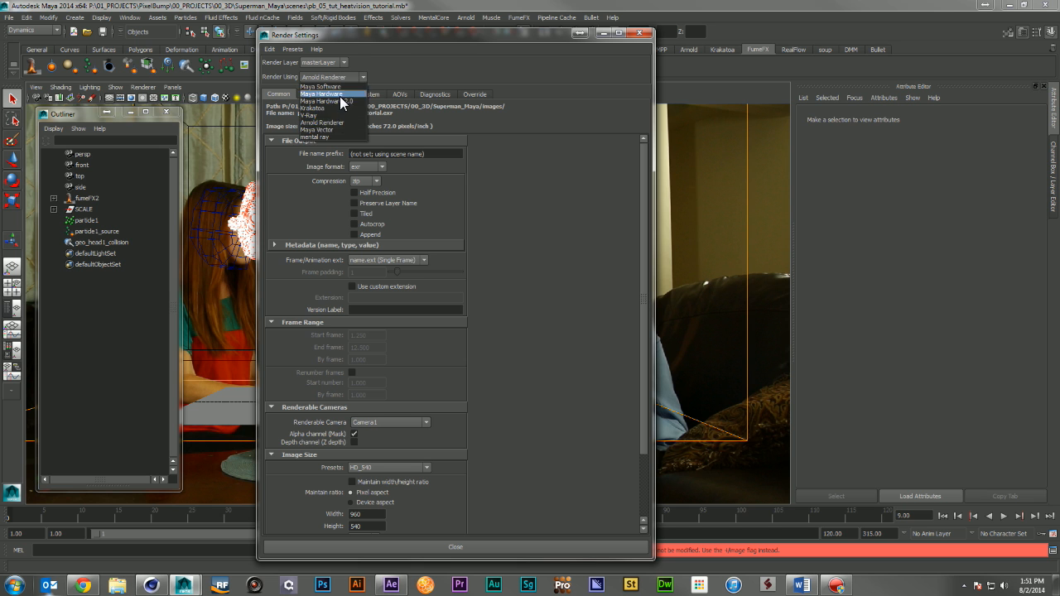
click(333, 138)
click(639, 33)
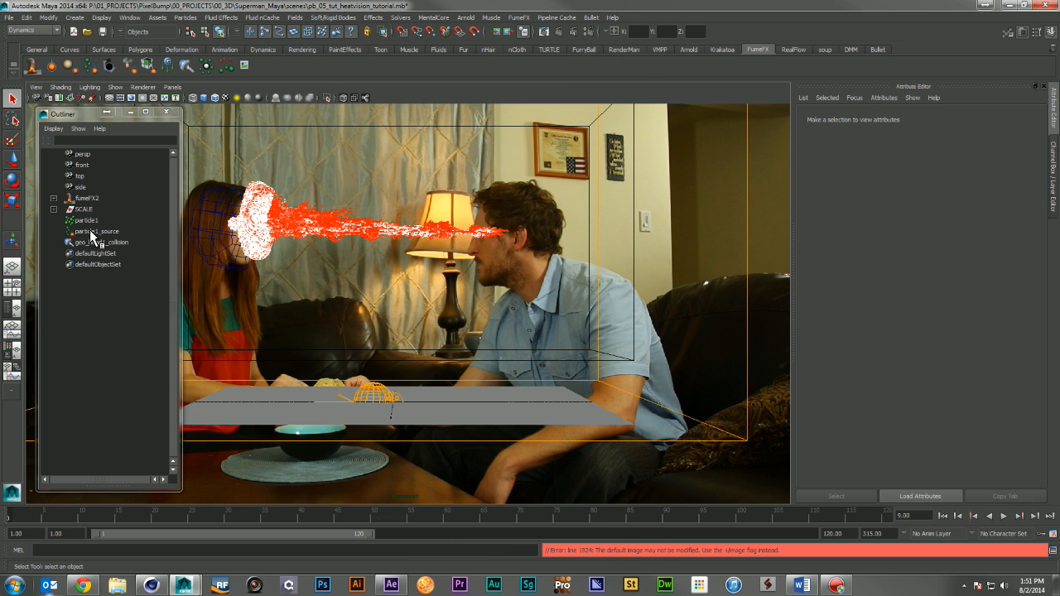
Hide the particle1 object and select the woman's head geometry
click(86, 222)
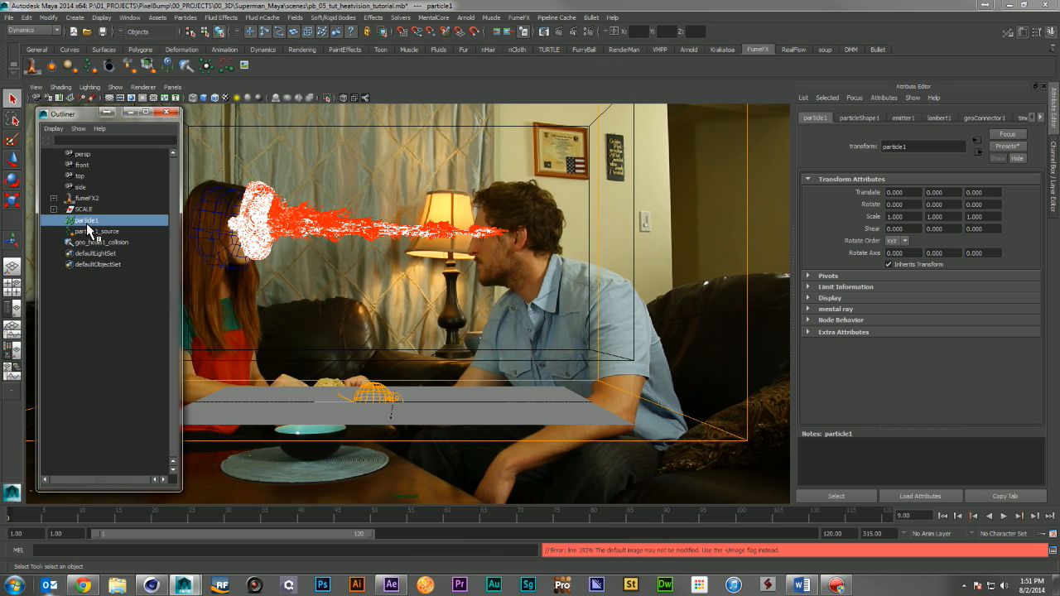
key(ctrl+h)
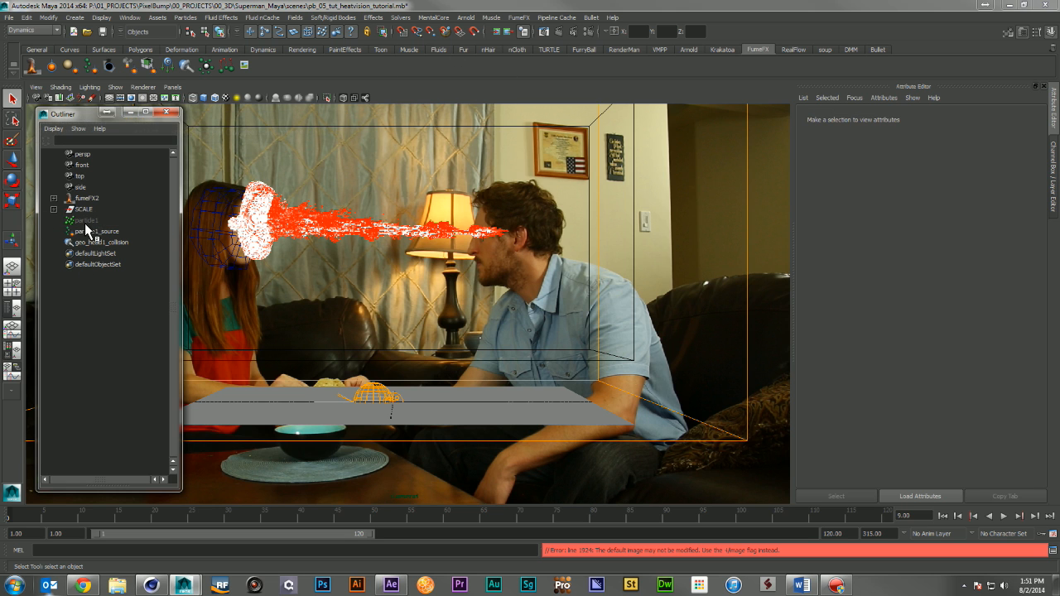
click(200, 222)
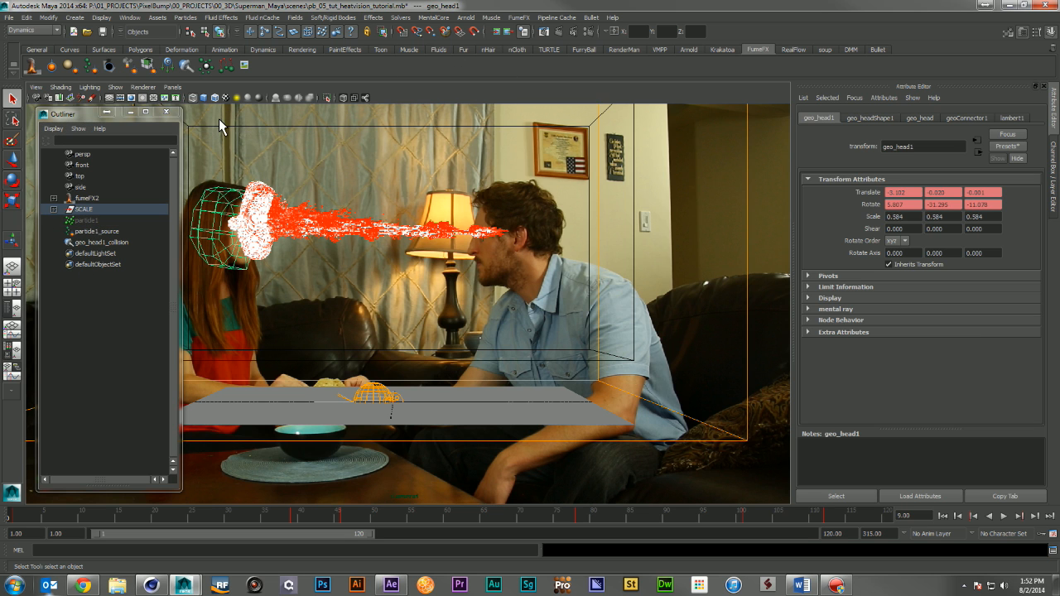
Open the Hypershade and create a new Lambert material
click(126, 18)
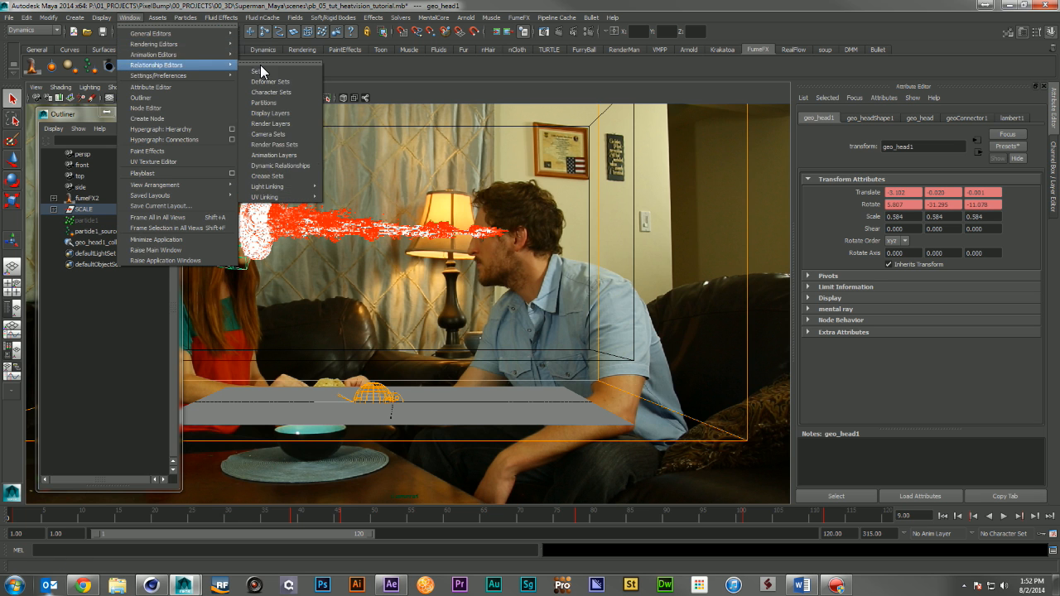
mouse_move(186, 18)
mouse_move(139, 17)
mouse_move(166, 46)
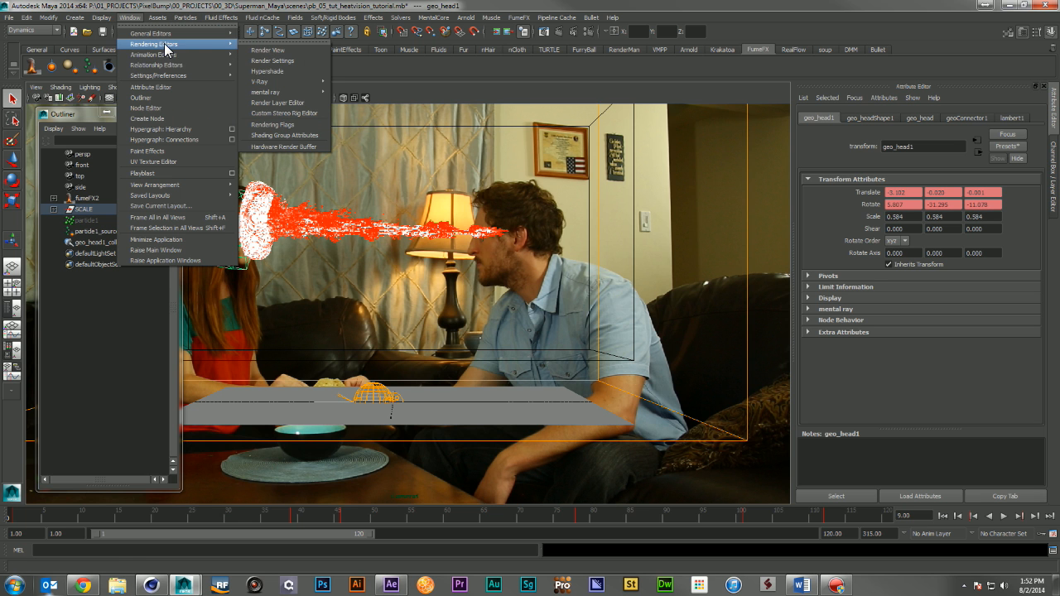
click(282, 72)
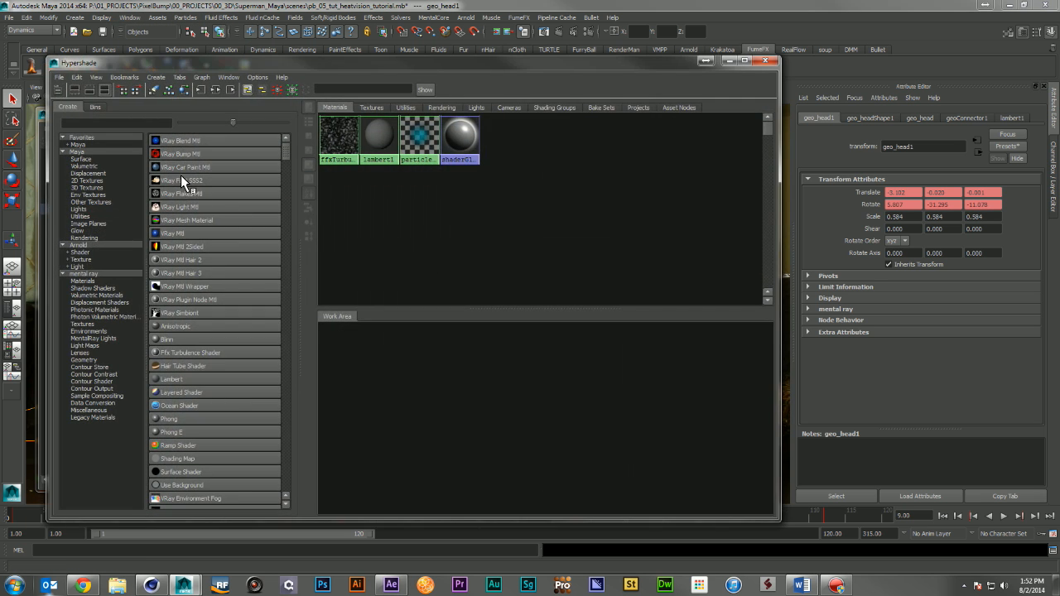
click(178, 382)
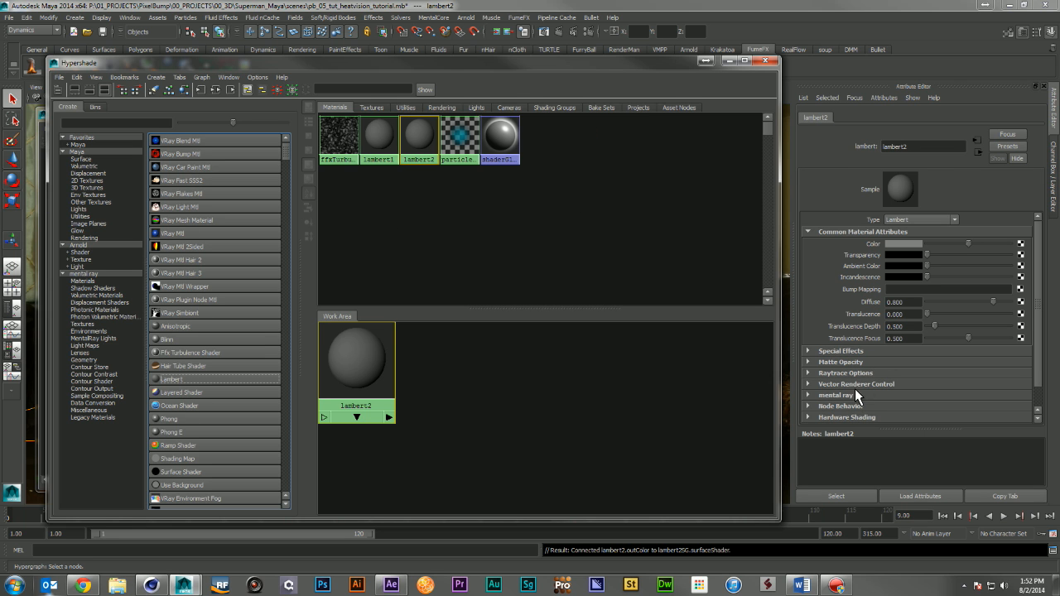
Set the new Lambert material's matte opacity mode to Black Hole
click(858, 364)
click(910, 376)
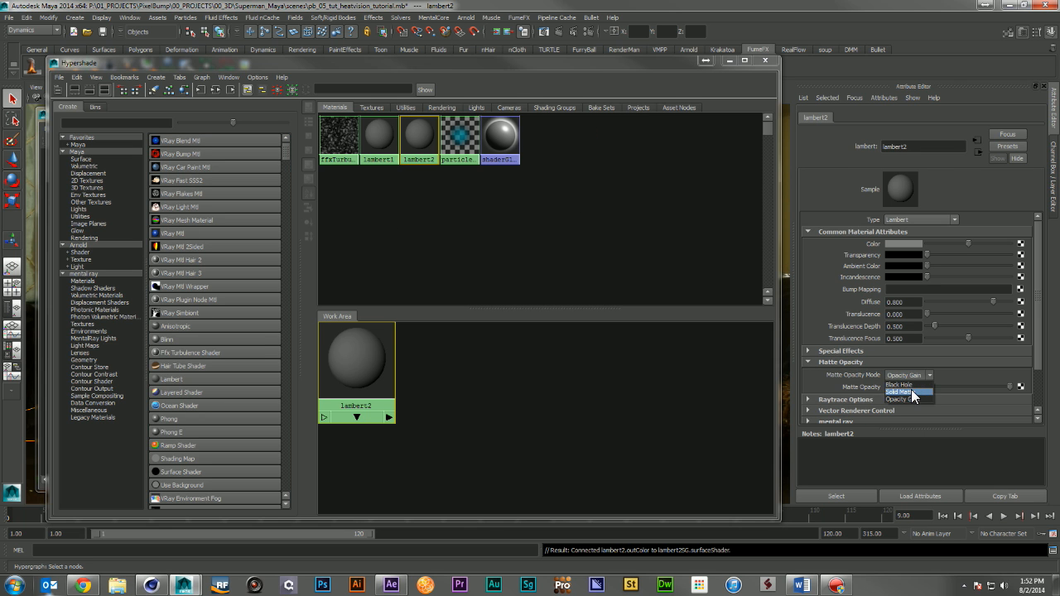
click(911, 389)
Assign the Black Hole Lambert material lambert2 to the woman's head geometry and render frame 9 from Camera1
drag(482, 64, 625, 236)
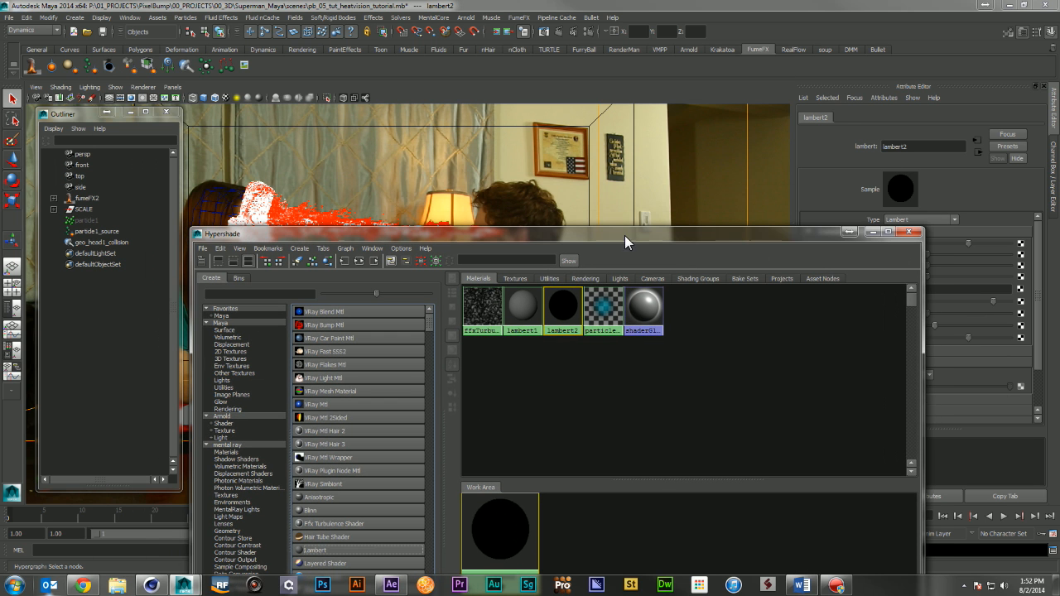
click(211, 193)
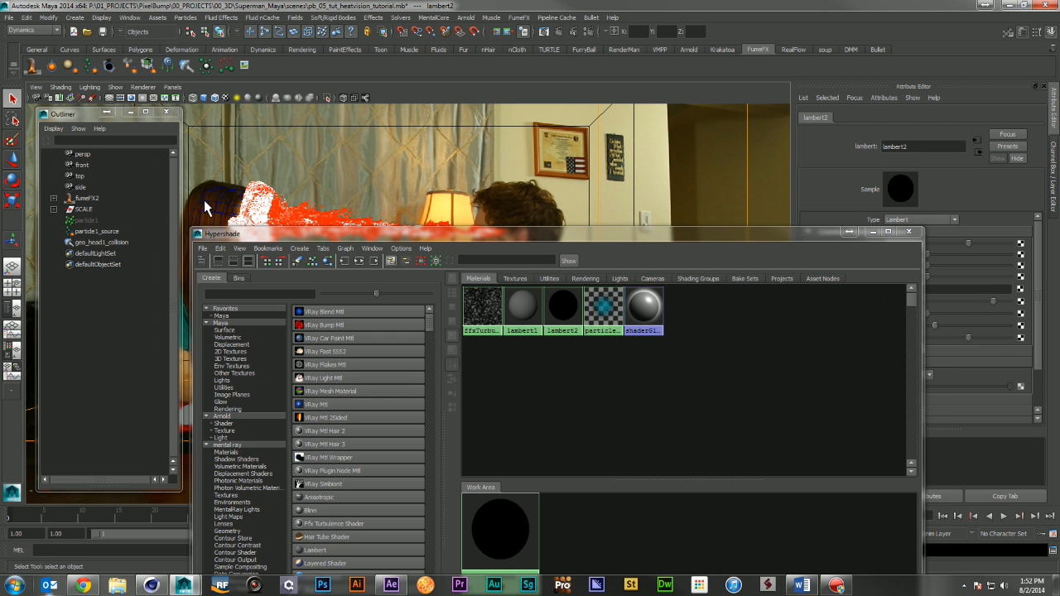
right_click(565, 310)
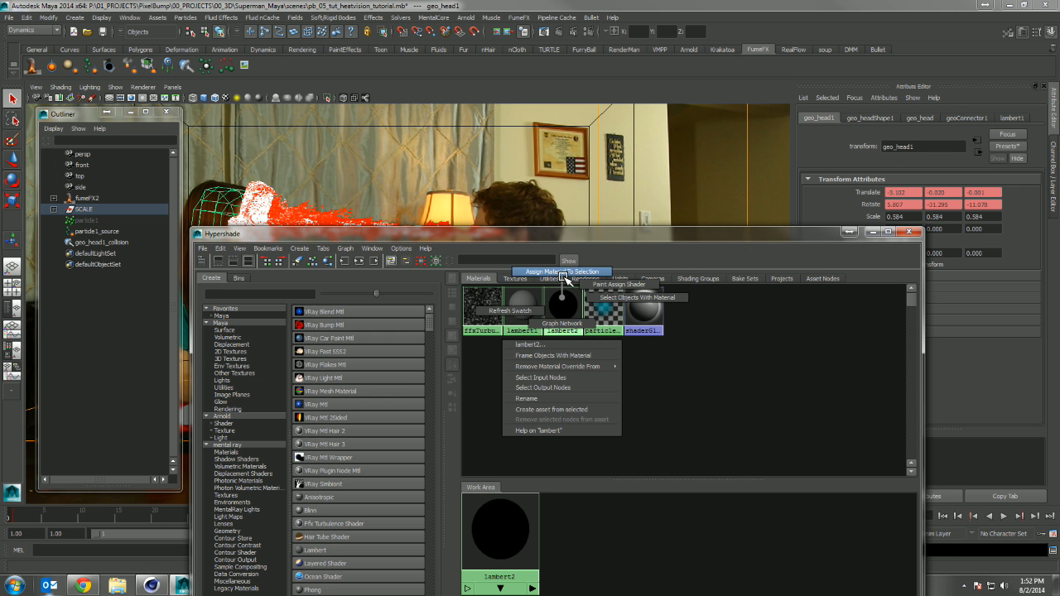
click(564, 272)
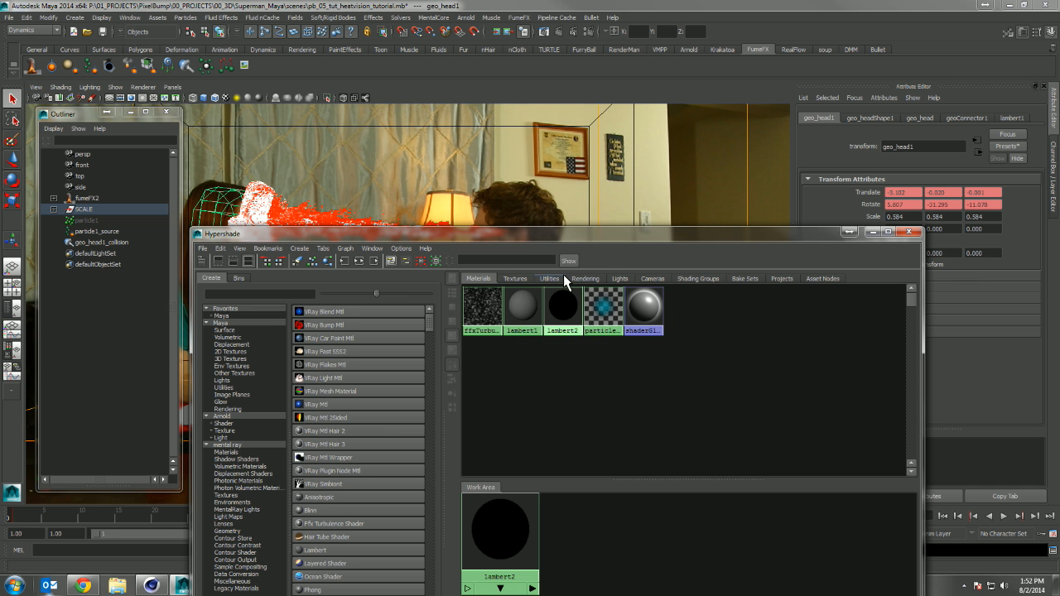
click(910, 232)
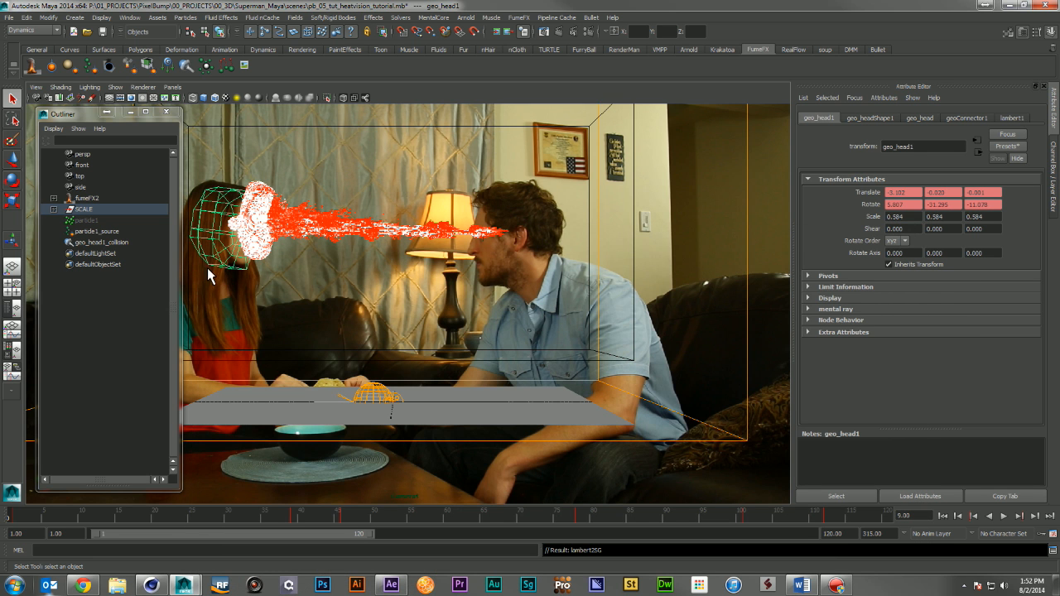
click(560, 38)
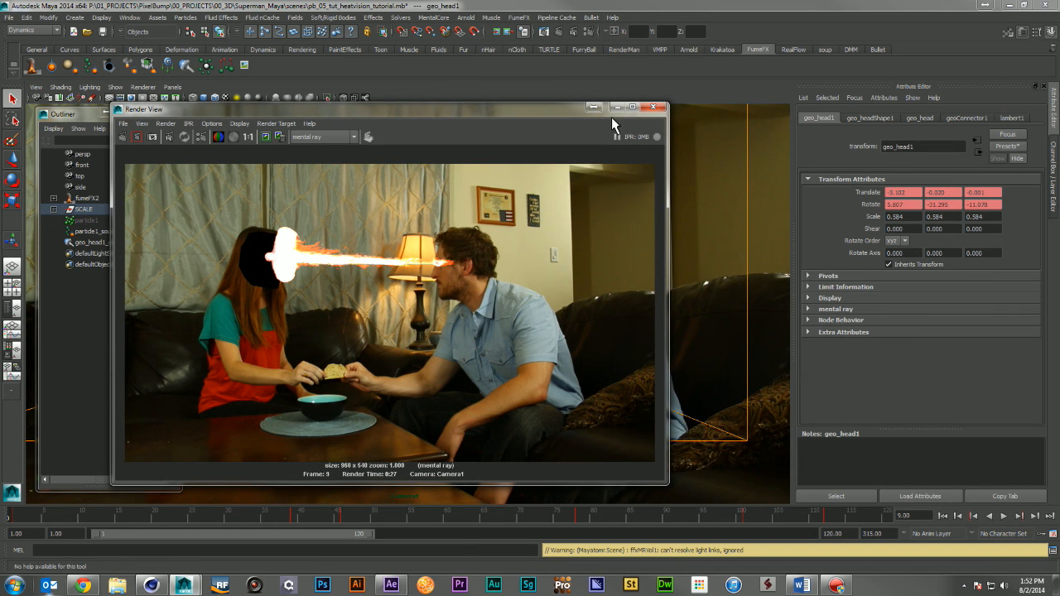
Set the fire opacity to 1 in the rendering settings of fumeFXShape1
click(88, 198)
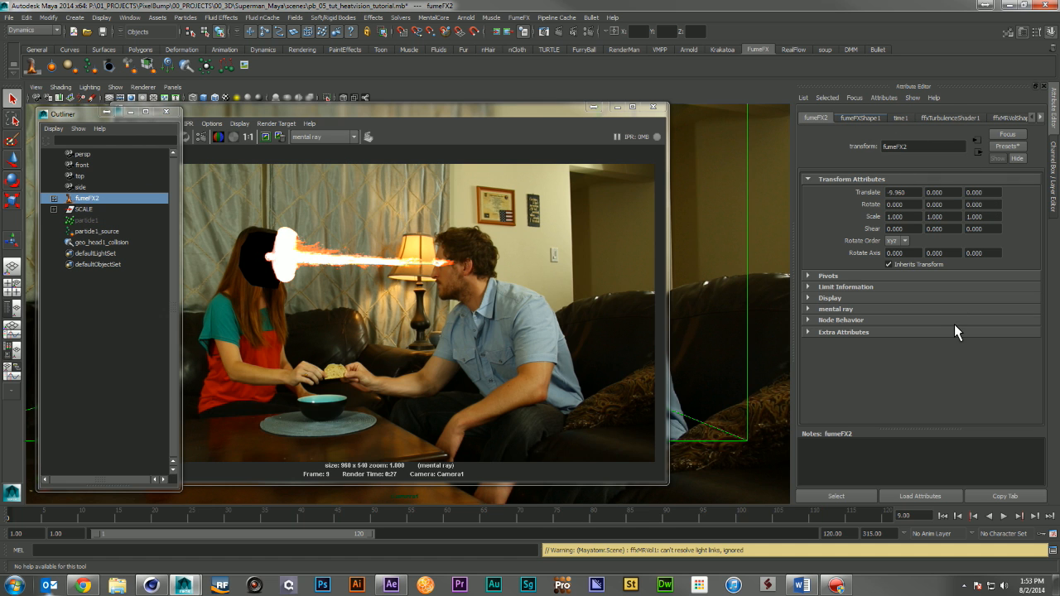
click(862, 117)
scroll(951, 347, down, 5)
scroll(950, 346, down, 5)
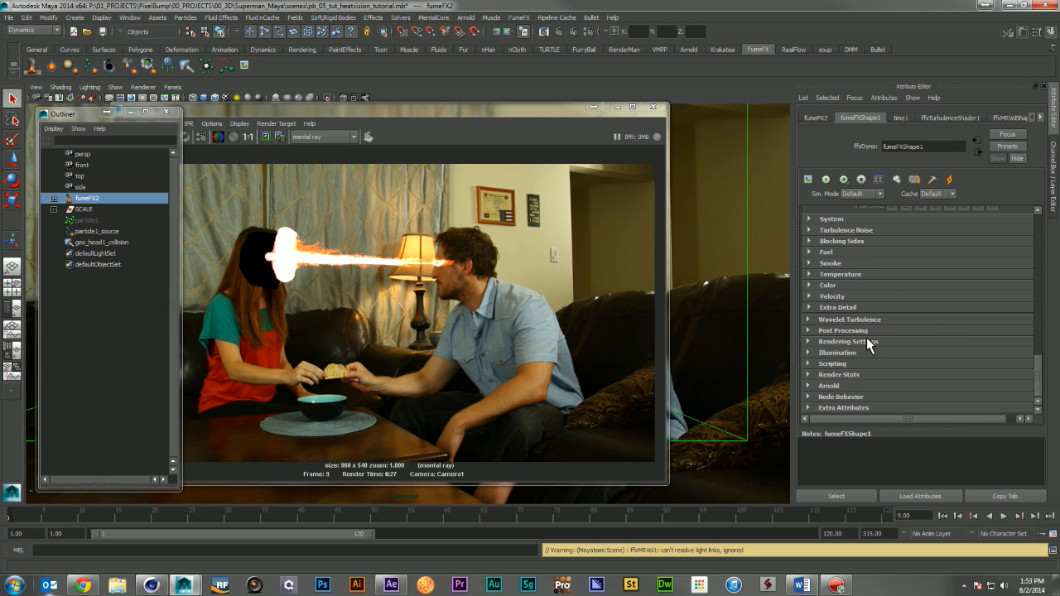
click(874, 341)
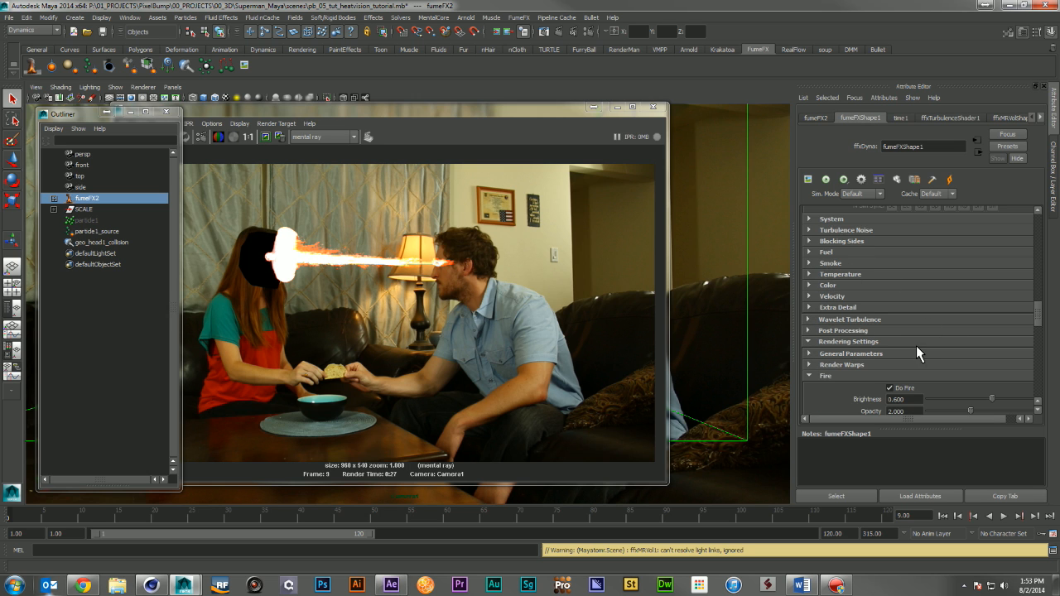
scroll(929, 345, down, 3)
double_click(895, 279)
text(1)
key(Return)
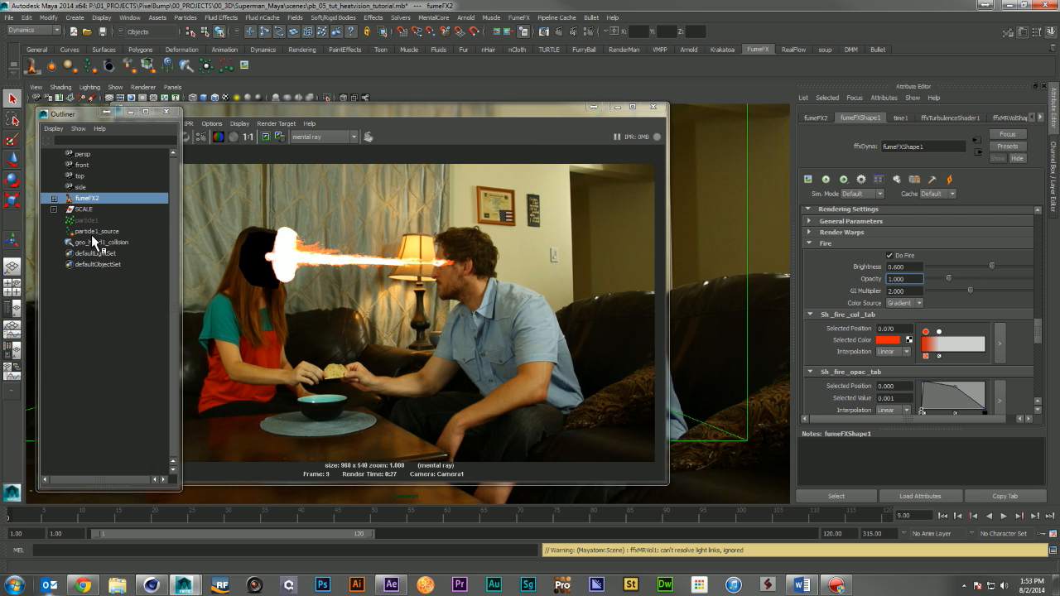
Set the display mode of Camera1's image plane to None
click(54, 210)
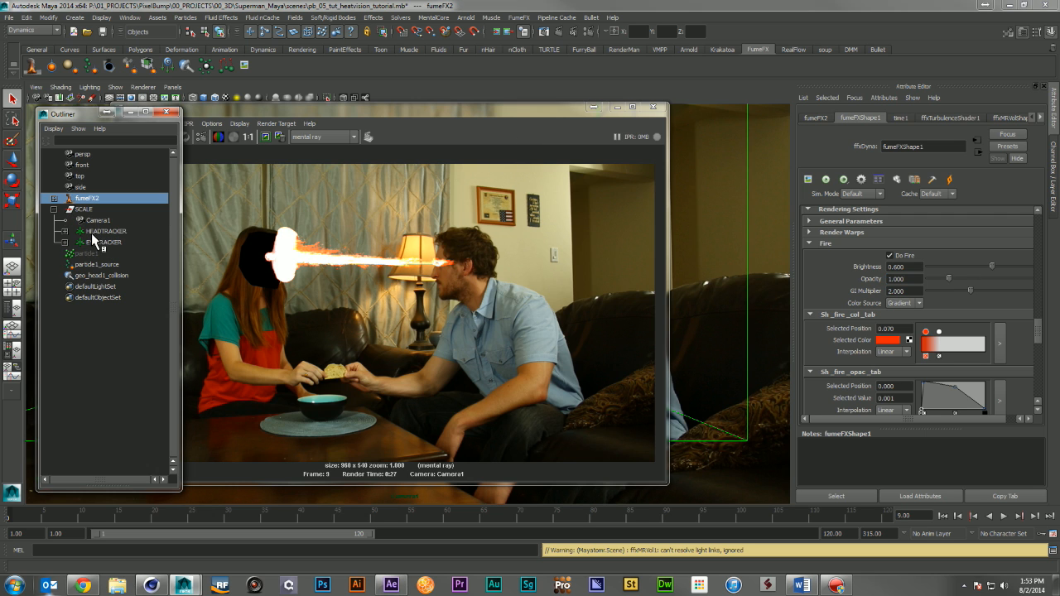
click(98, 221)
click(920, 118)
click(889, 233)
click(906, 257)
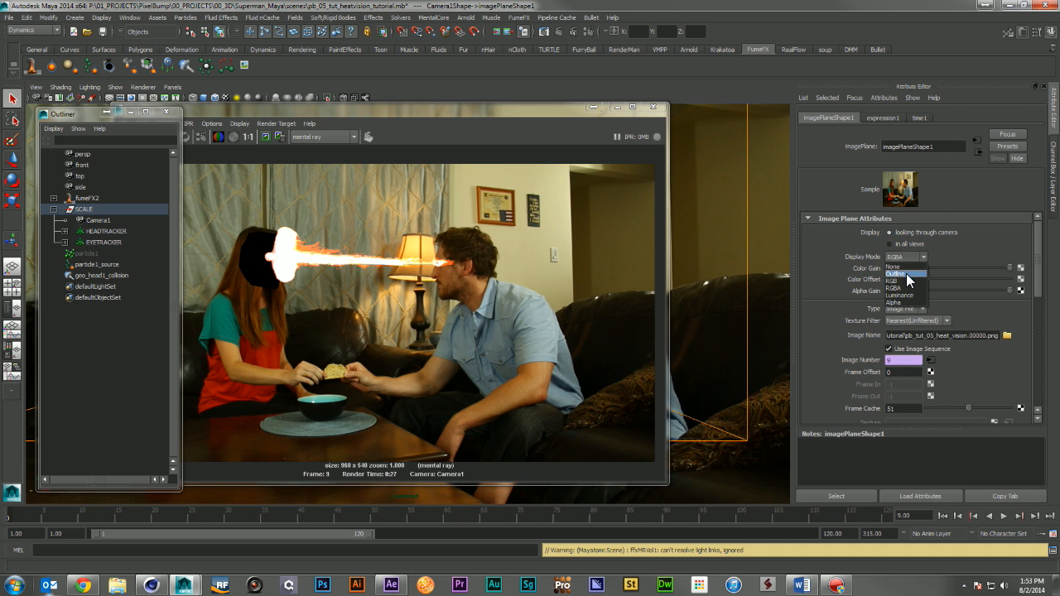
click(895, 267)
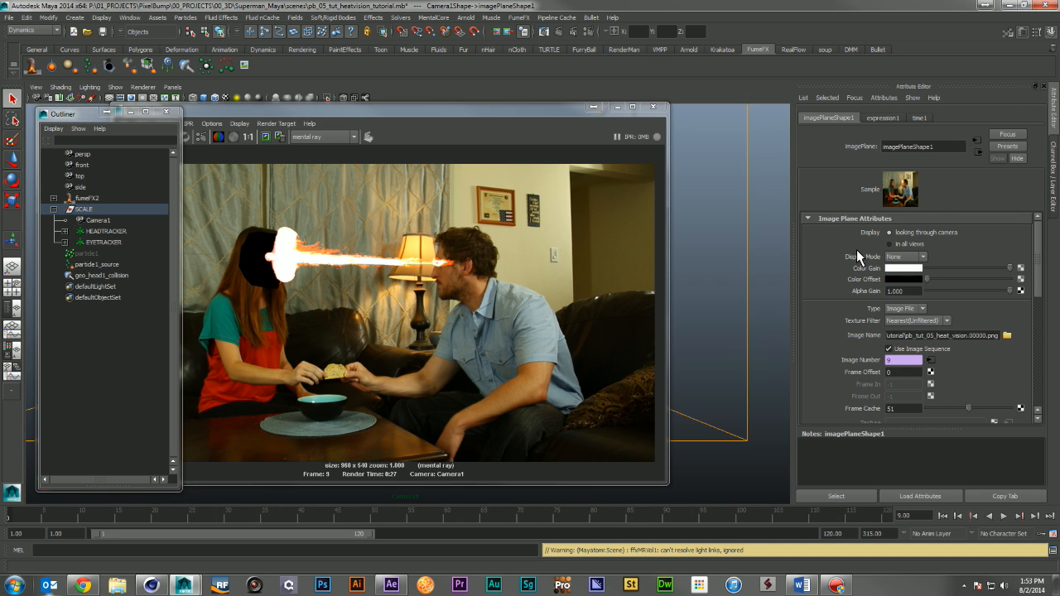
Render the current frame again to check the fire without the background plate, and close the Render View
drag(529, 113, 634, 122)
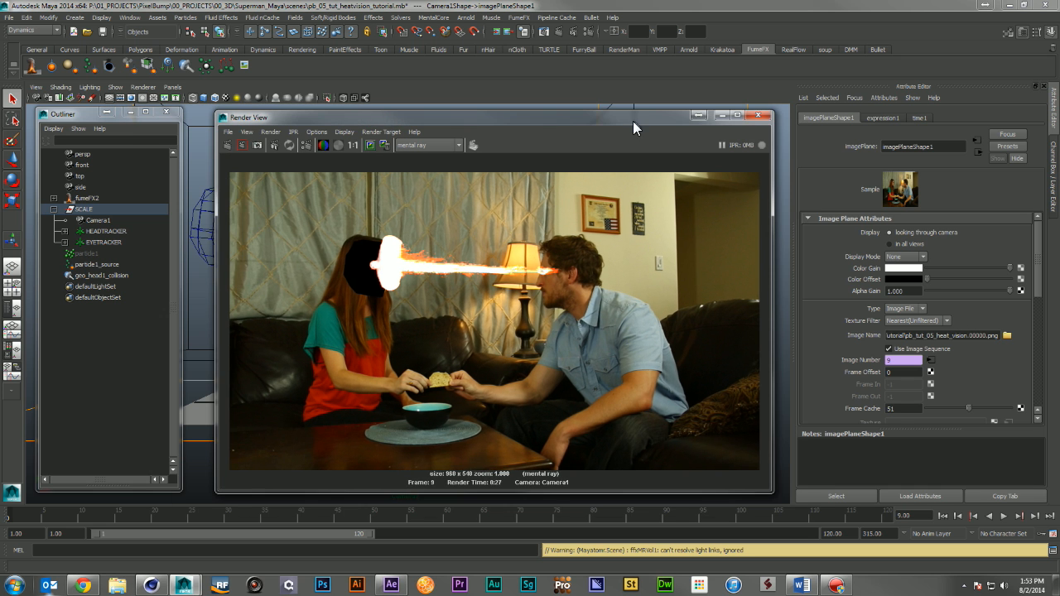
click(564, 31)
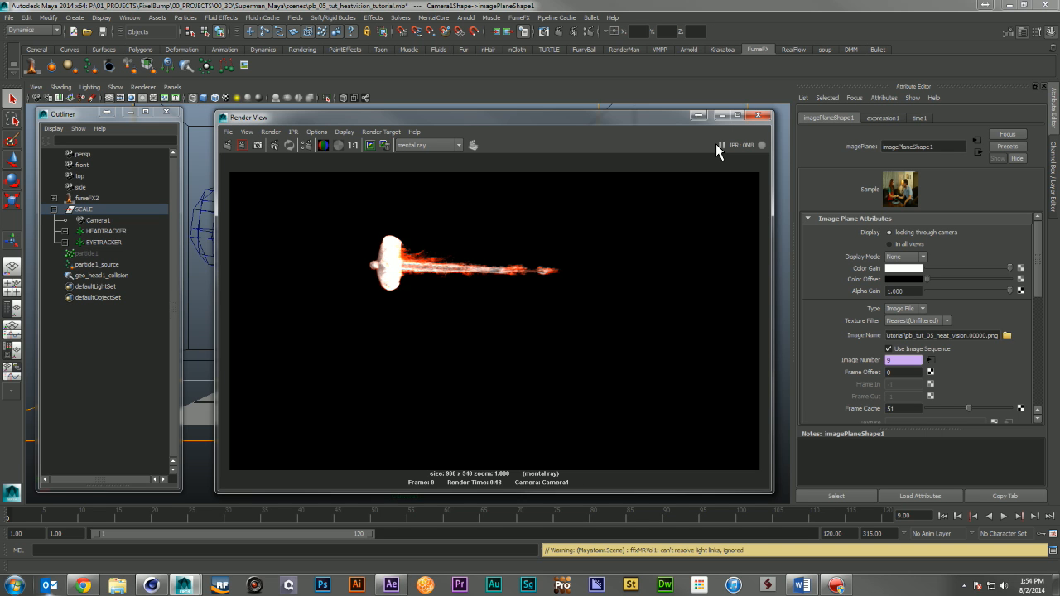
click(761, 117)
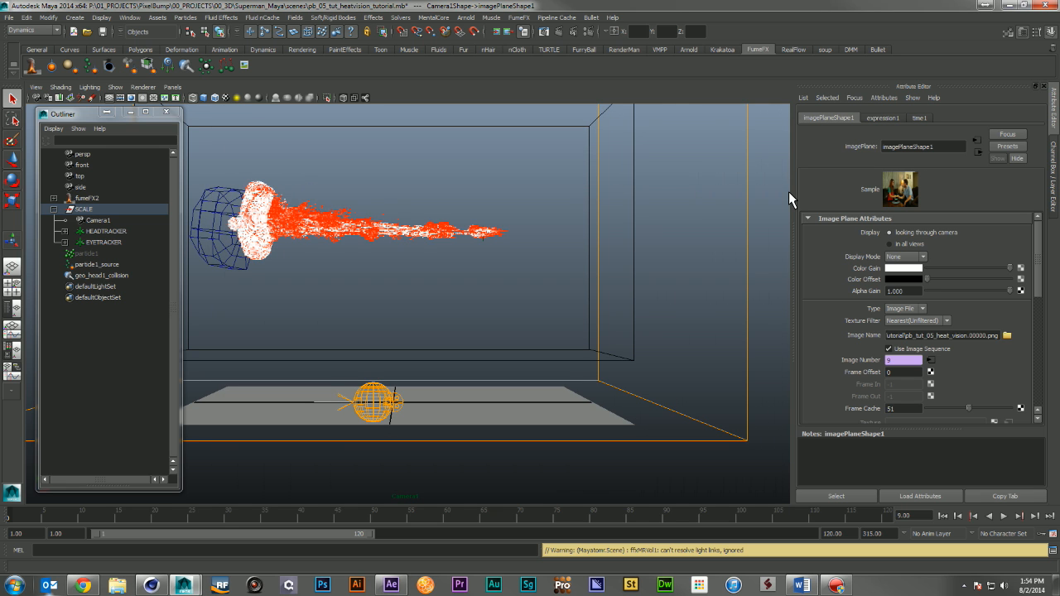
Set the render image size to 1920 by 1080 pixels and close the Render Settings
click(594, 31)
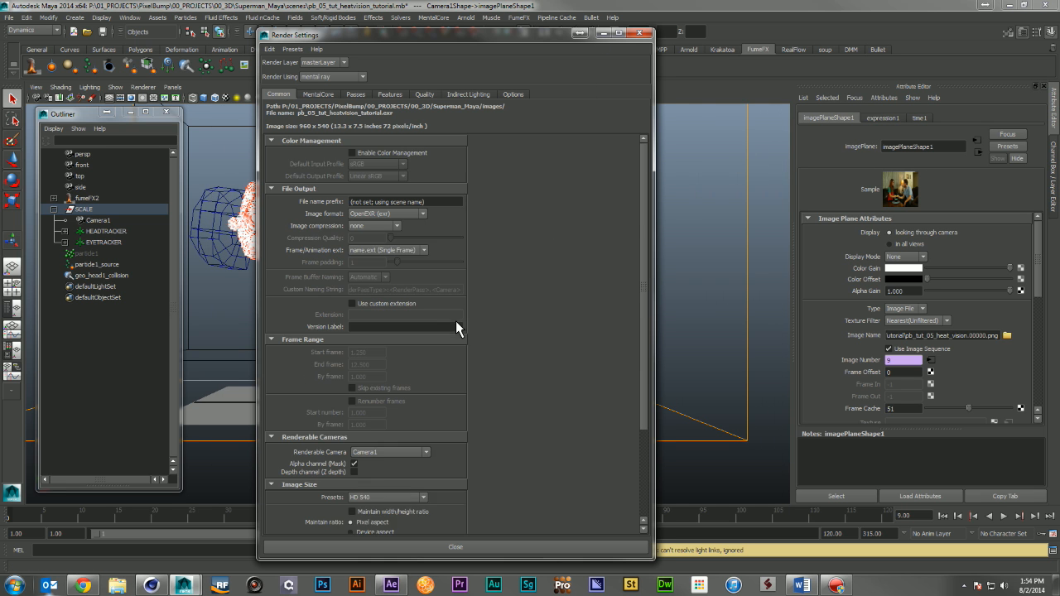
scroll(455, 327, down, 3)
click(371, 425)
text(1920)
key(Return)
click(364, 437)
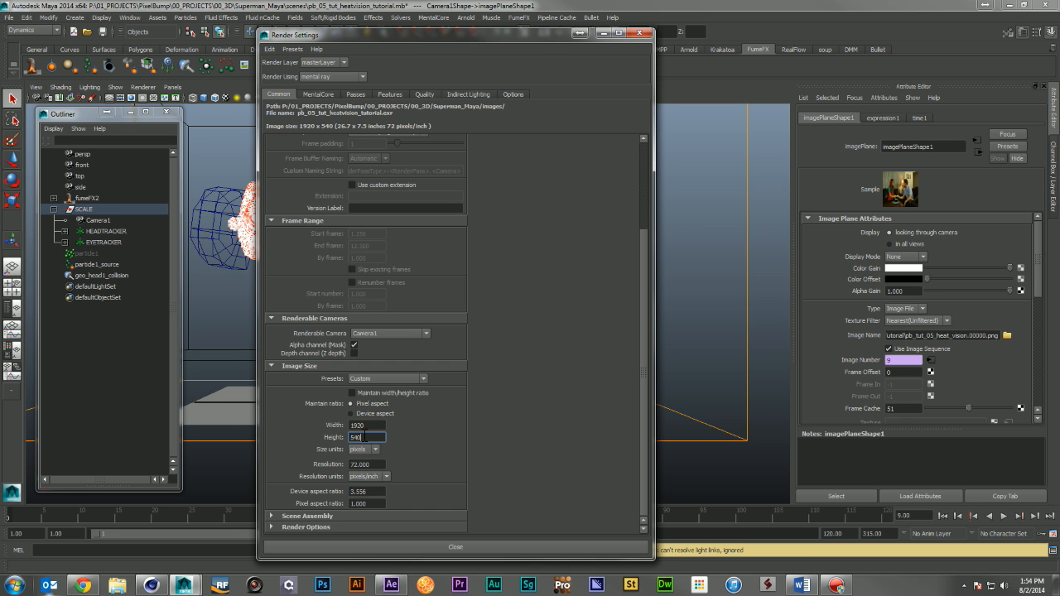
text(1080)
key(Return)
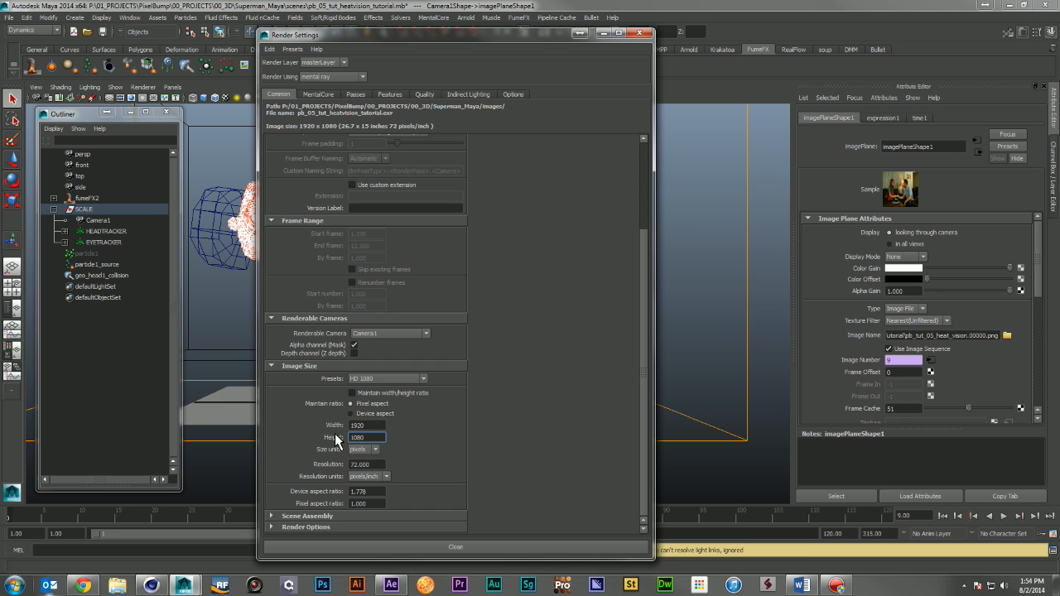
click(639, 34)
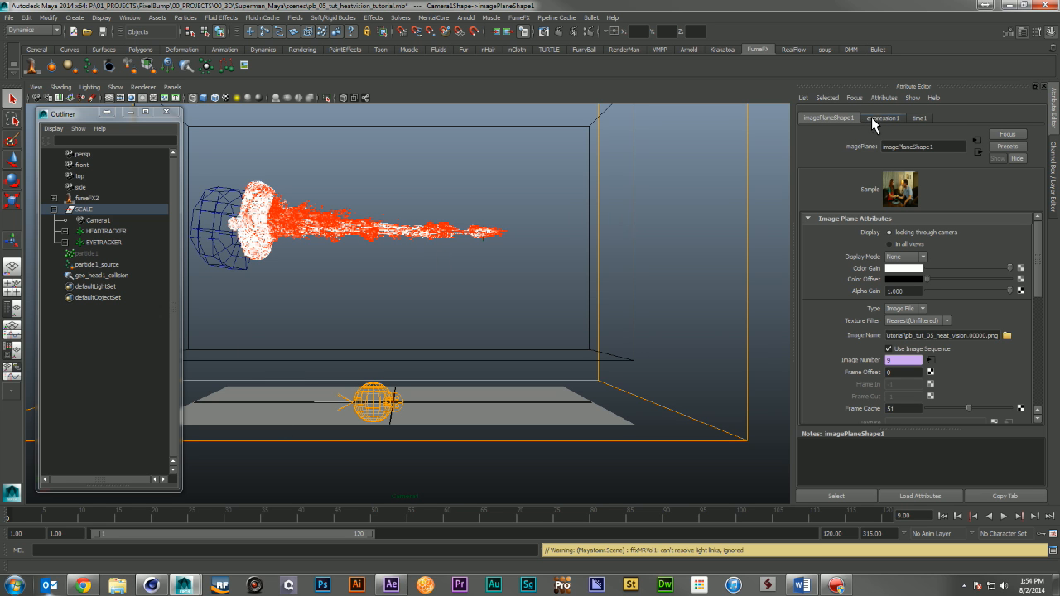
Start the fumeFX2 simulation over from frame 1, declining to continue from the cached data, and move the GPU preview window clear of the progress window
click(121, 199)
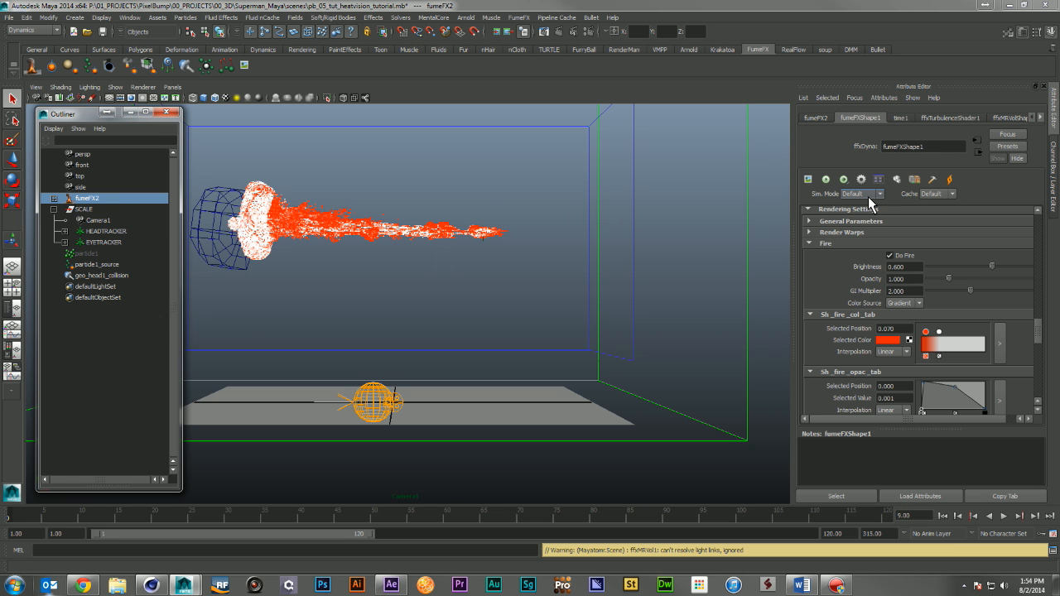
click(871, 214)
click(876, 216)
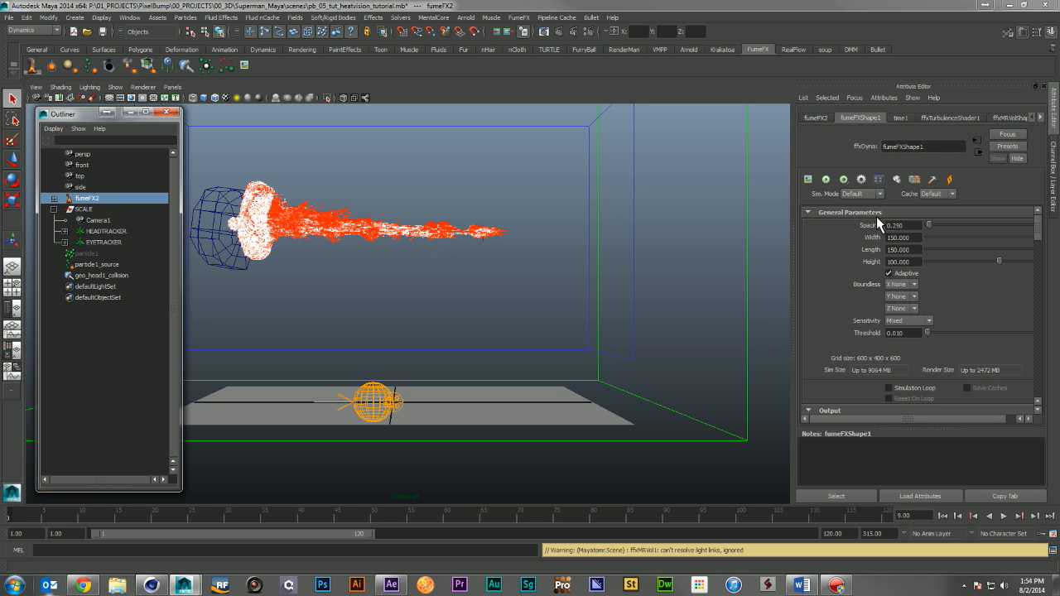
click(828, 180)
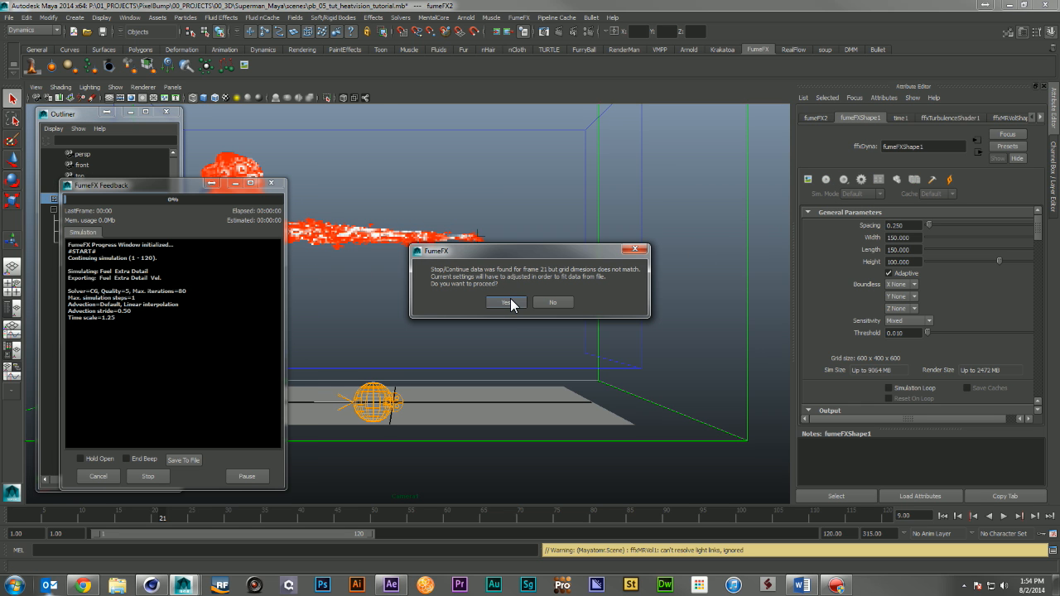
click(547, 303)
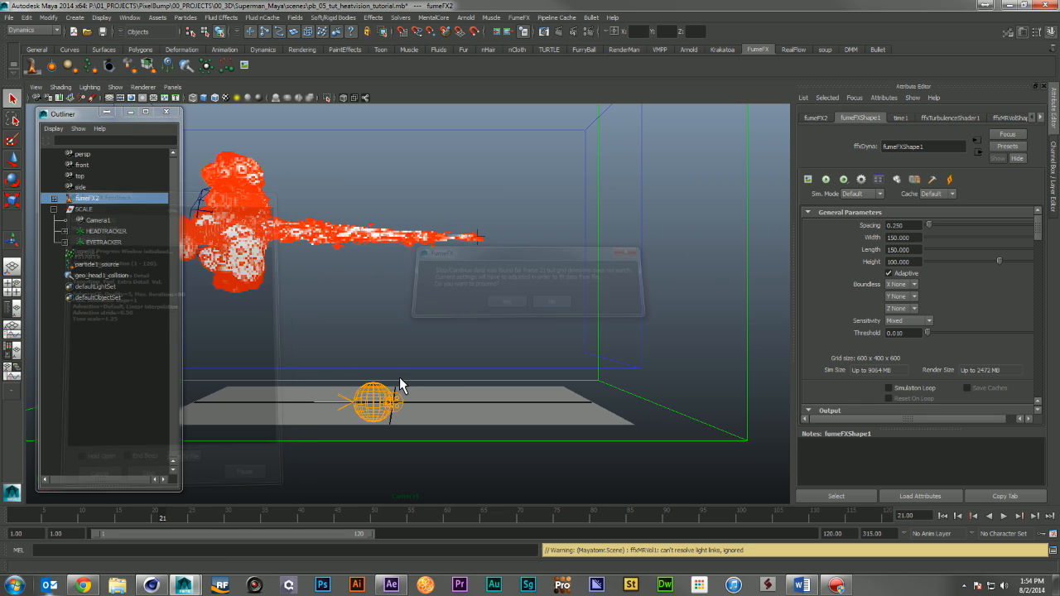
click(825, 179)
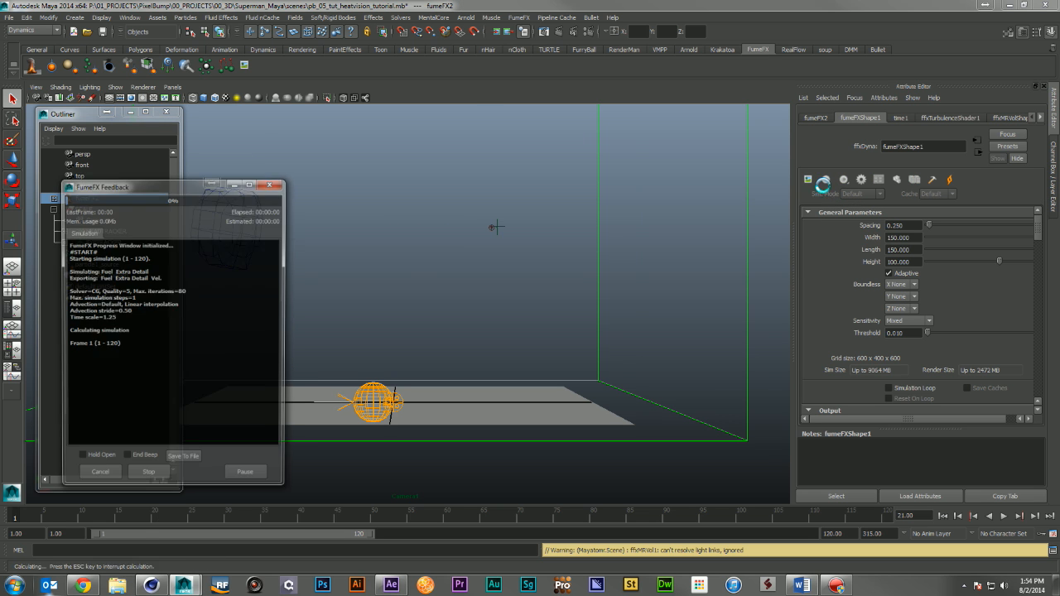
drag(304, 160, 577, 200)
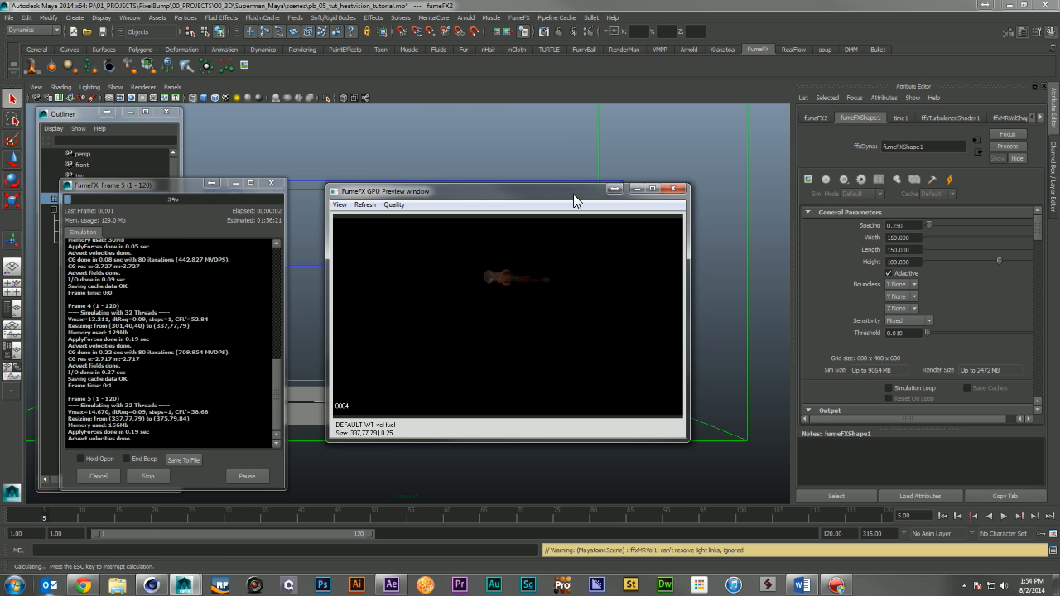
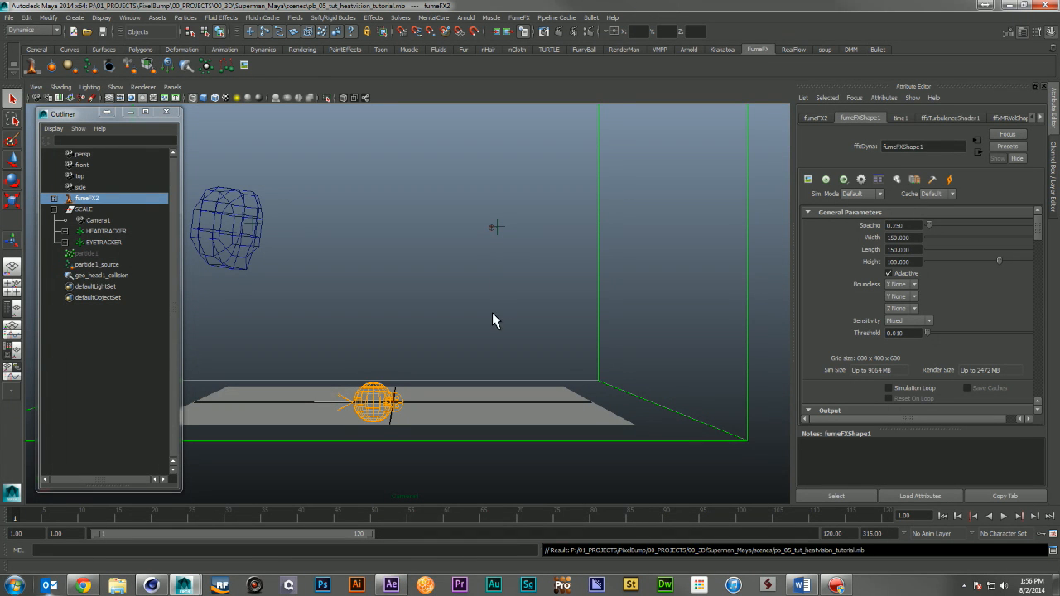
Review the render output settings: file name prefix, PNG format, name.#.ext numbering, frame range, renderable camera and image size
click(588, 32)
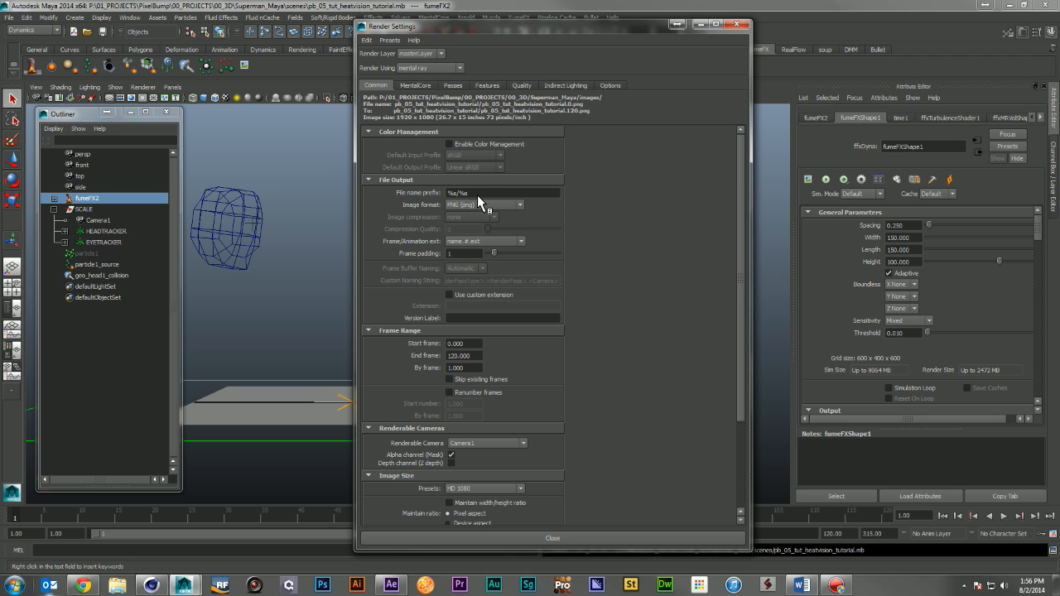
scroll(535, 410, down, 3)
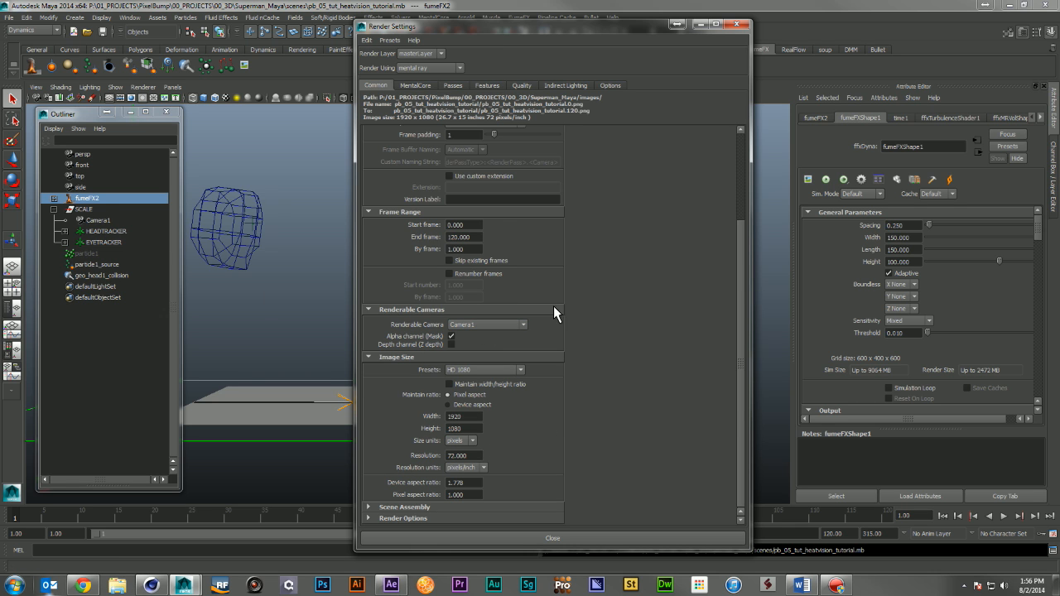
scroll(575, 325, up, 3)
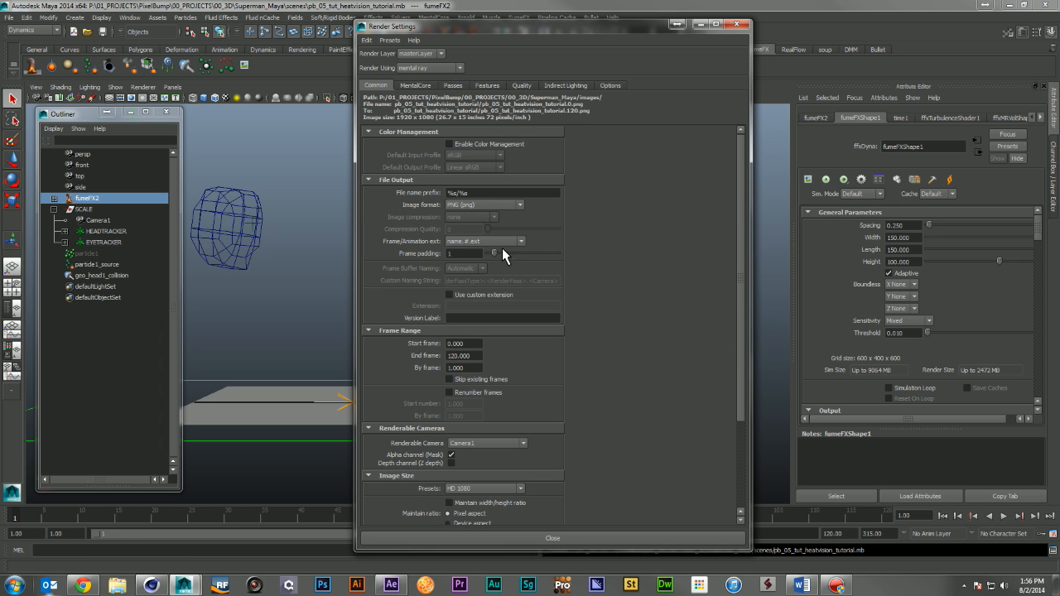
click(479, 242)
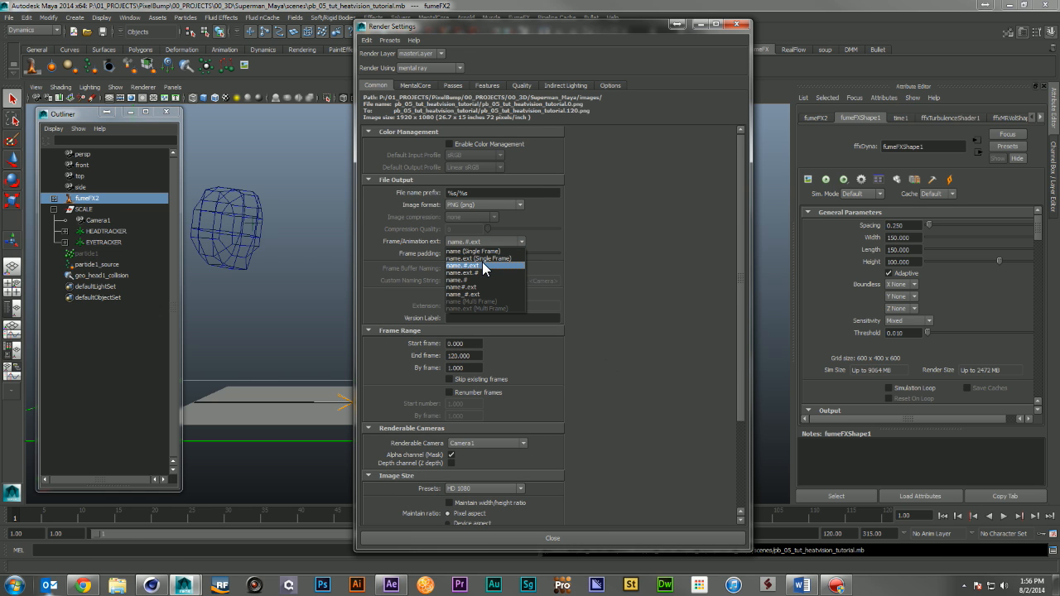
click(482, 261)
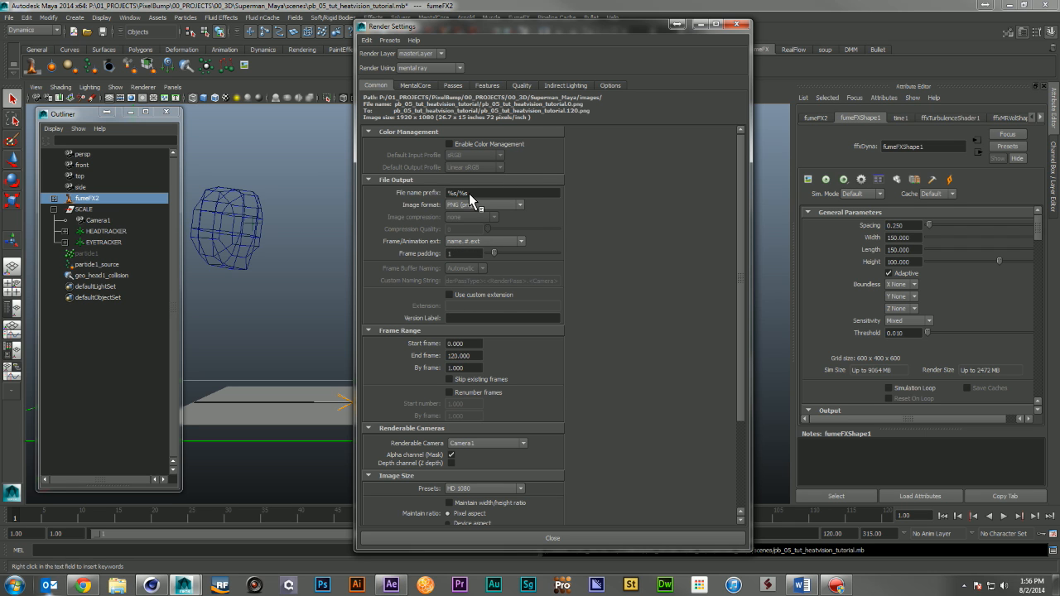
drag(472, 193, 434, 197)
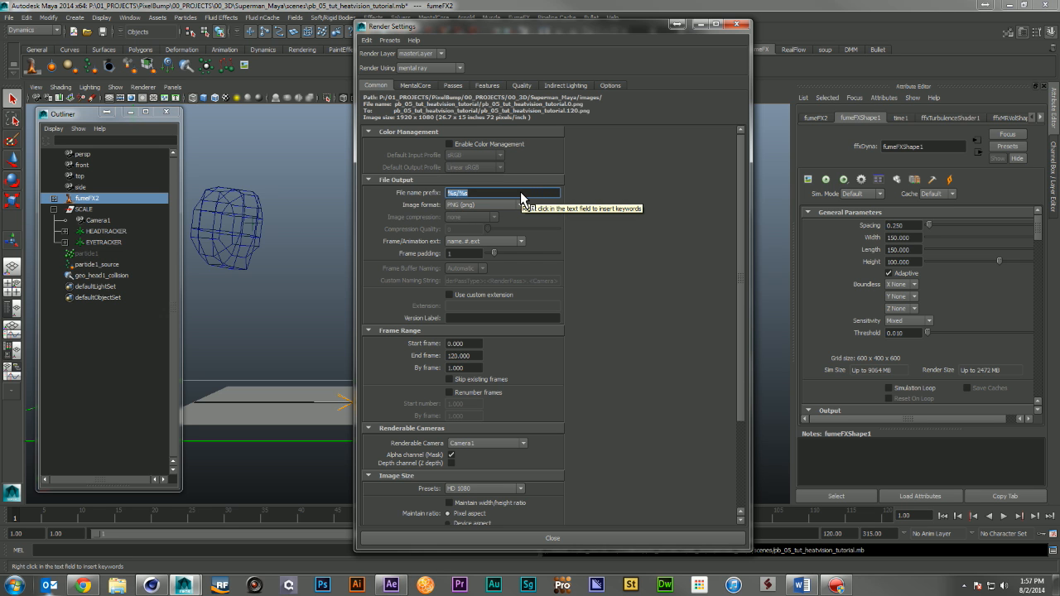
click(737, 25)
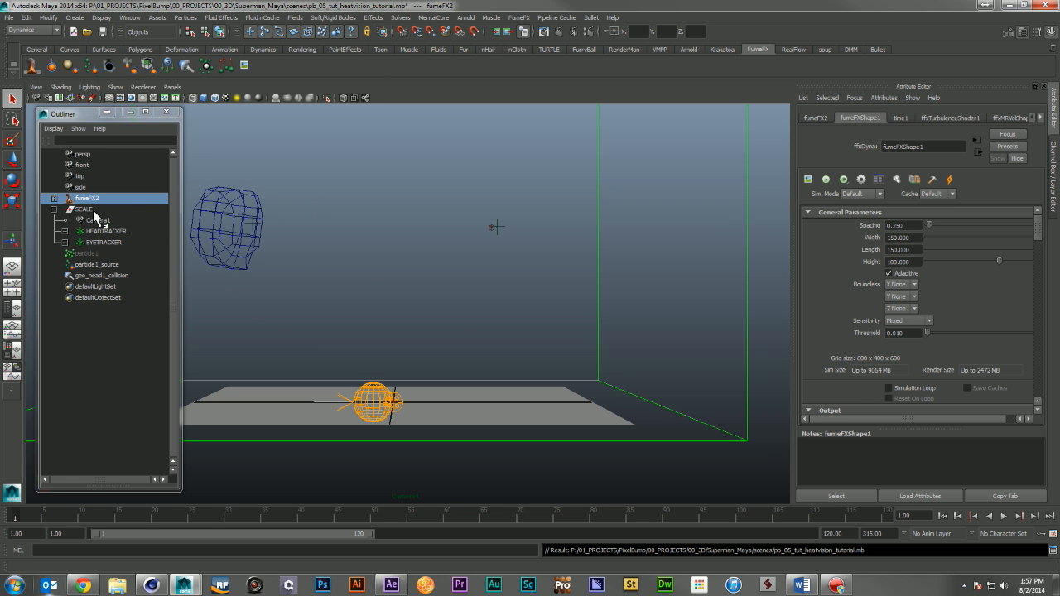
Save the scene under the new name pb_05_tut_headfire_tutorial.mb in the scenes folder
key(ctrl+shift+s)
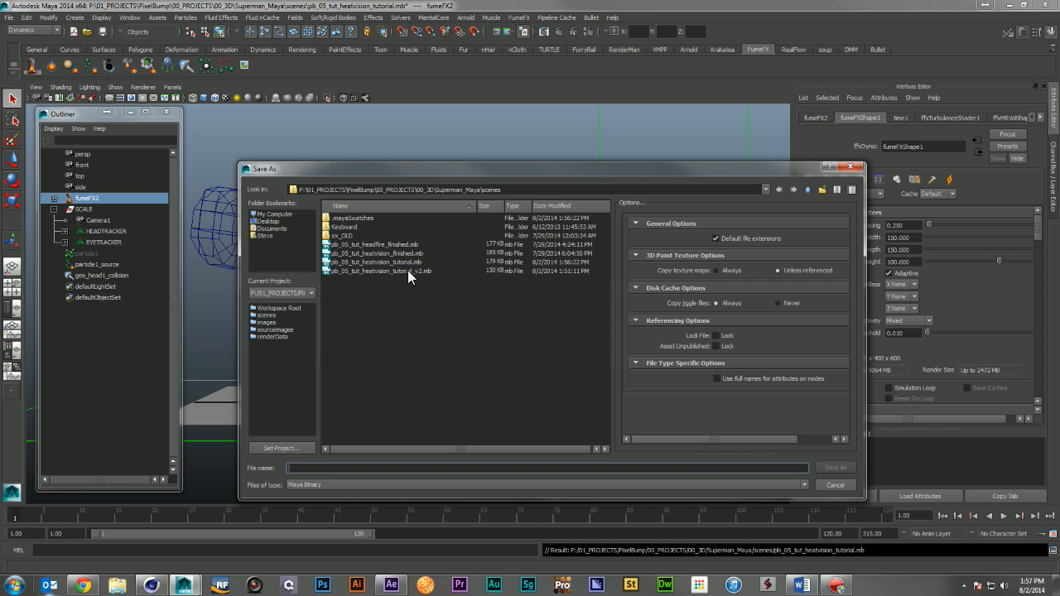
click(392, 264)
click(345, 469)
drag(348, 469, 321, 469)
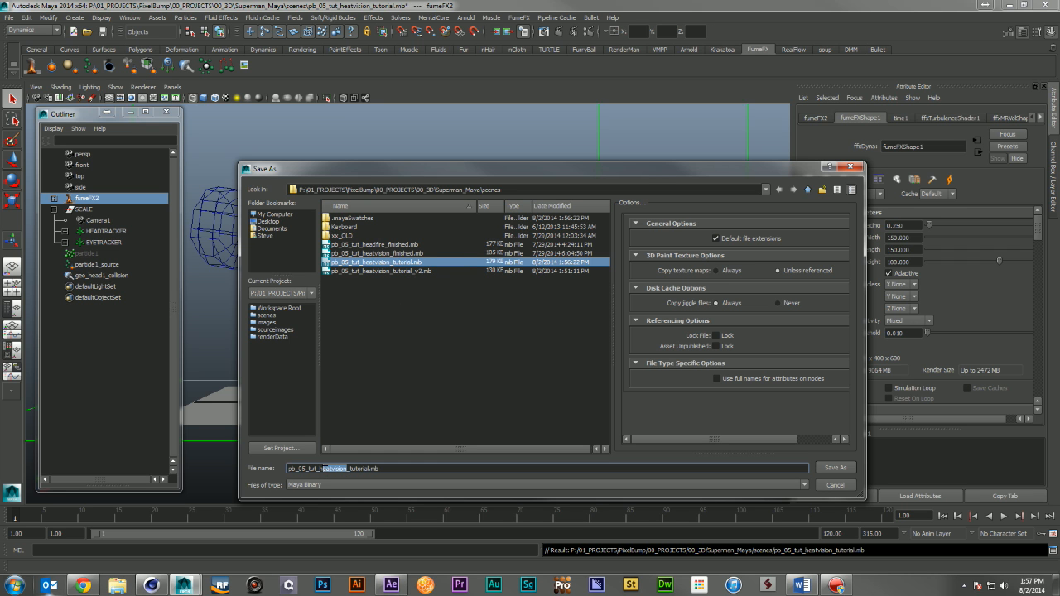
text(eadfire_v)
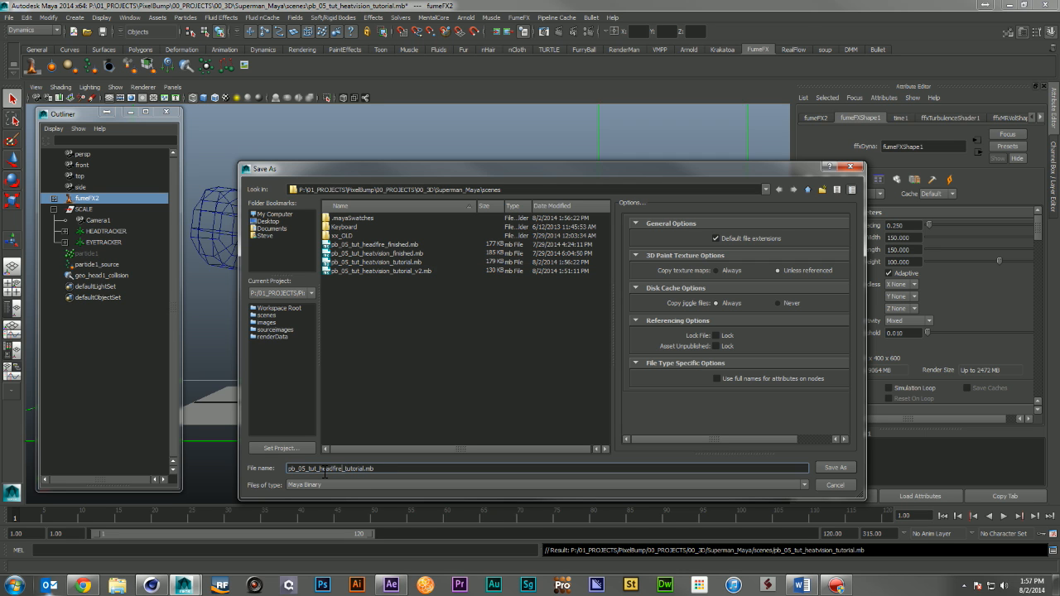
key(BackSpace)
key(BackSpace)
key(Return)
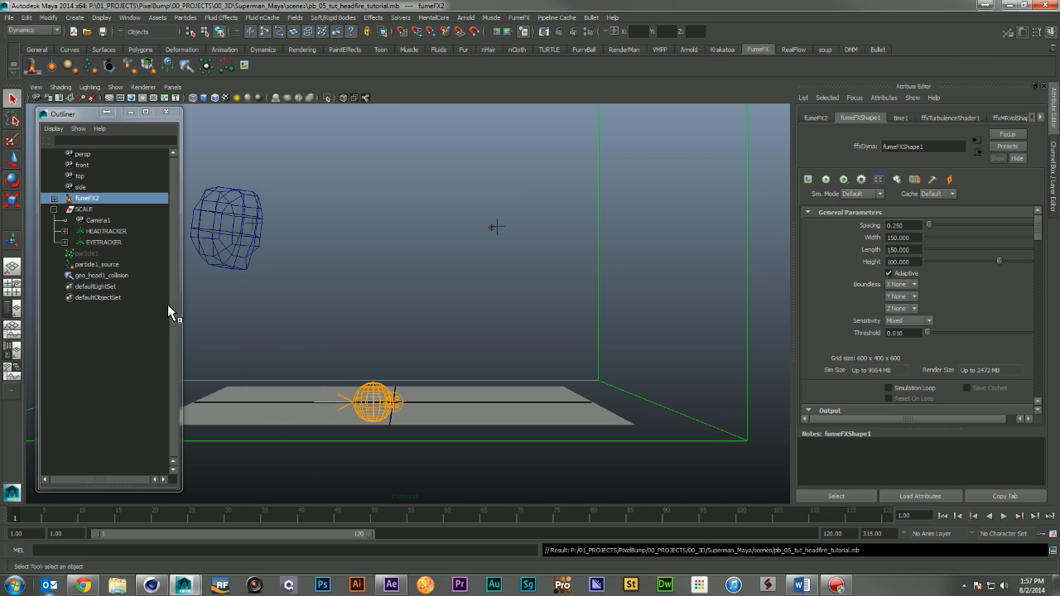
Delete particle1, particle1_source, geo_head1_collision and the emitter1 under EYETRACKER, and collapse the SCALE group
drag(83, 254, 150, 278)
key(Delete)
click(66, 243)
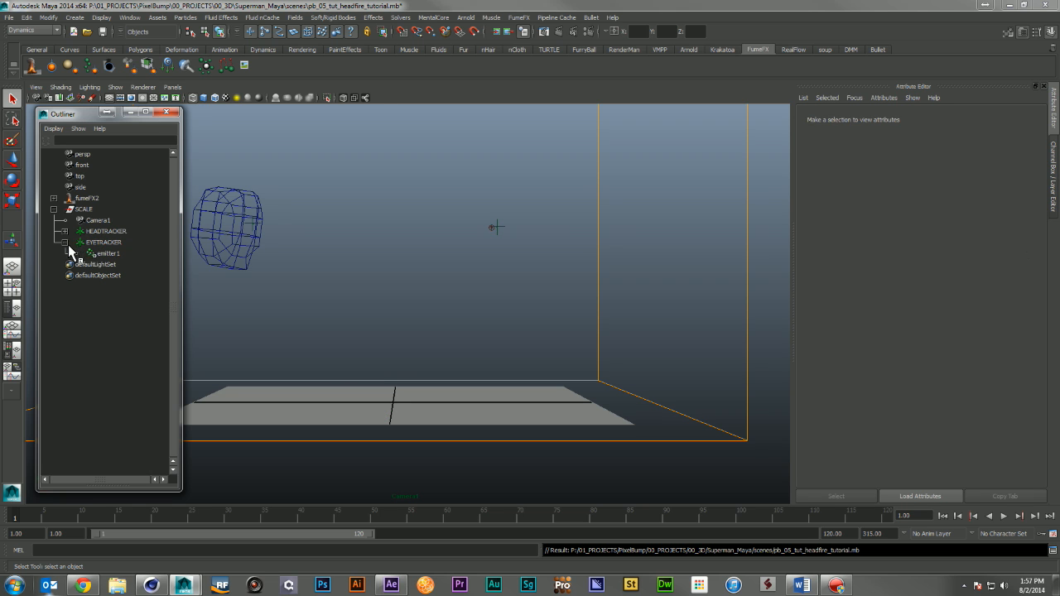
click(110, 255)
key(Delete)
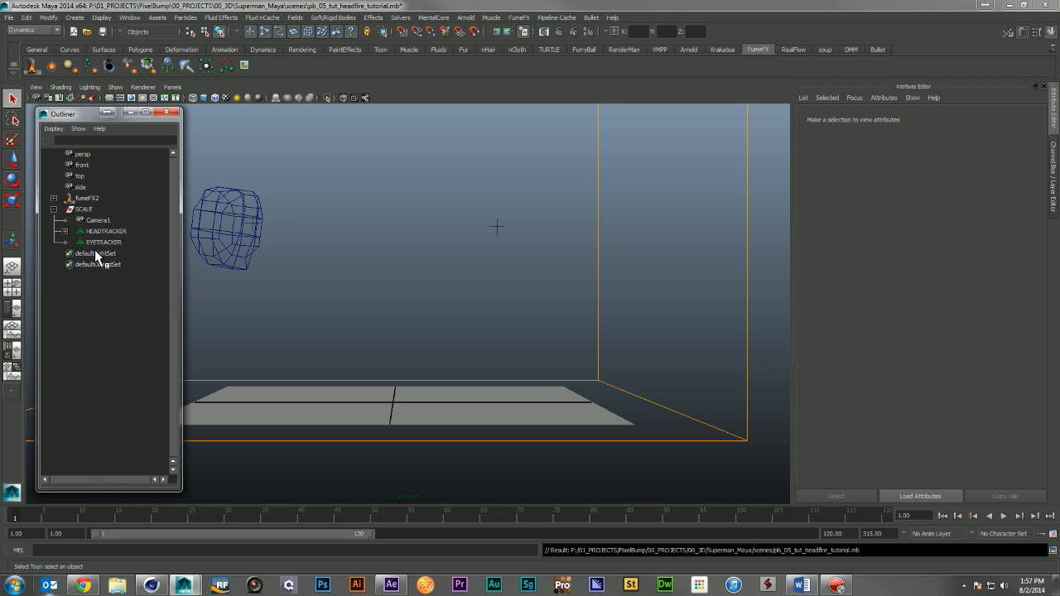
click(54, 209)
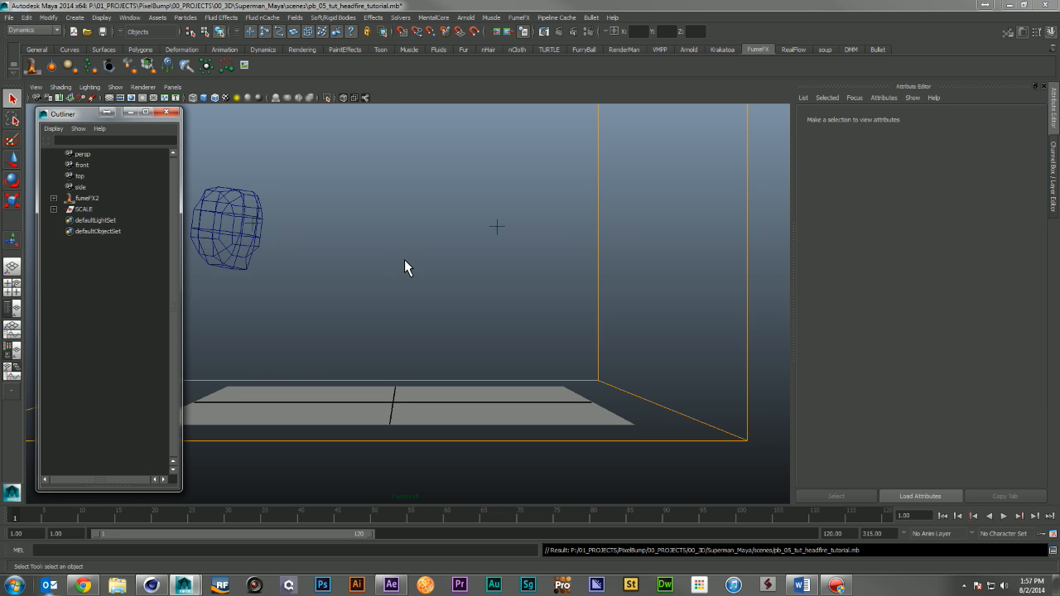
Scale the SCALE group uniformly to about 0.137, working in the four-view layout
drag(72, 114, 35, 114)
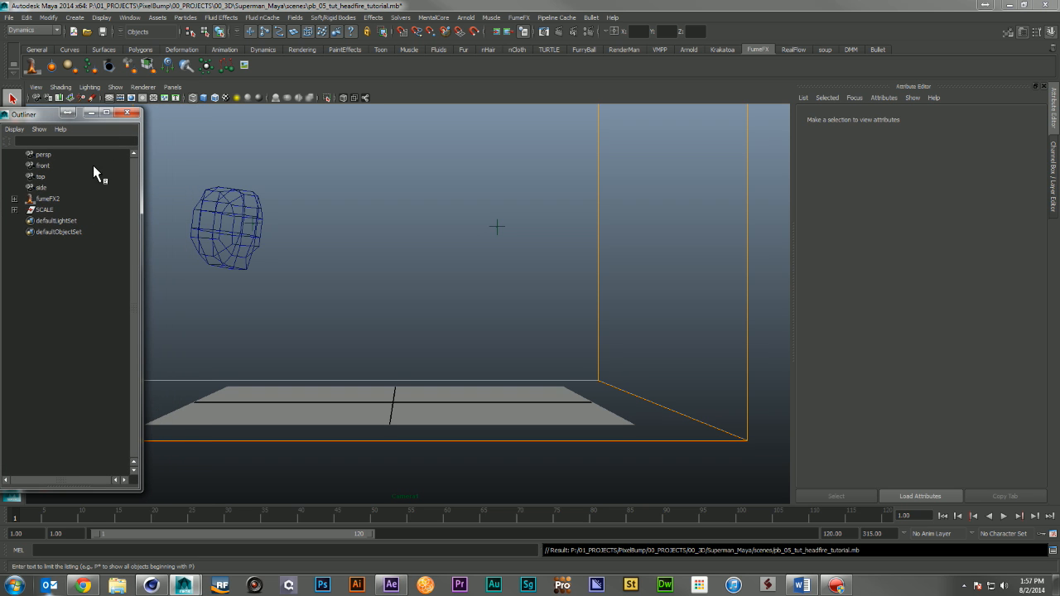
click(46, 209)
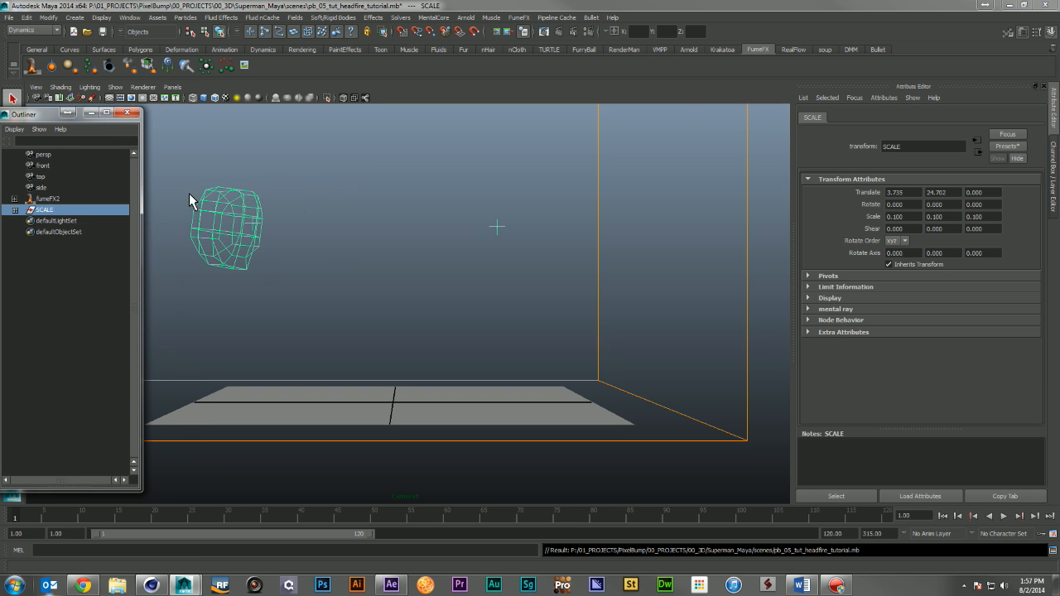
click(679, 93)
key(space)
drag(52, 115, 922, 170)
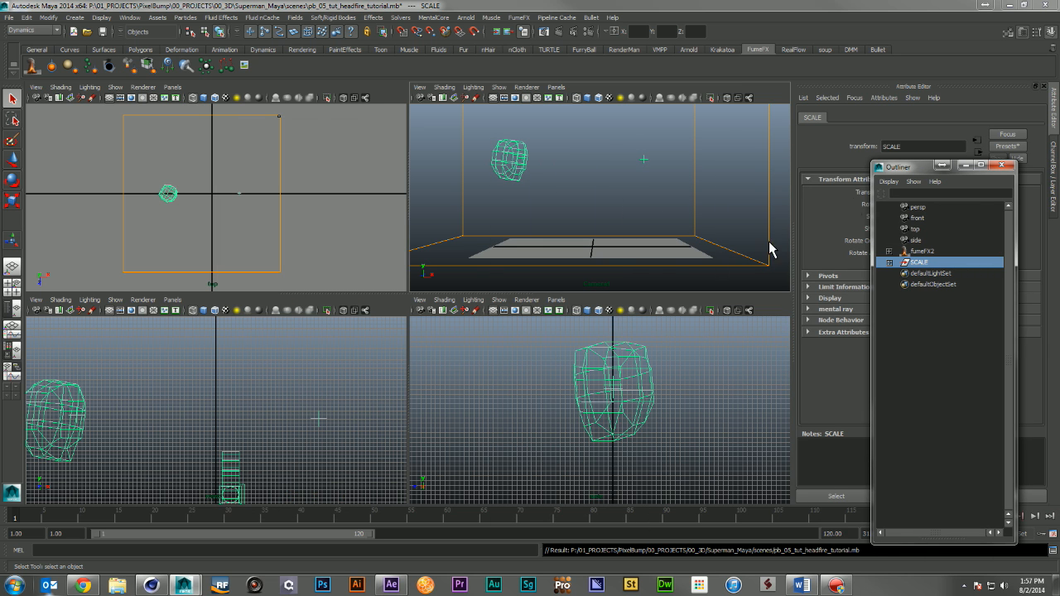
click(930, 273)
click(930, 262)
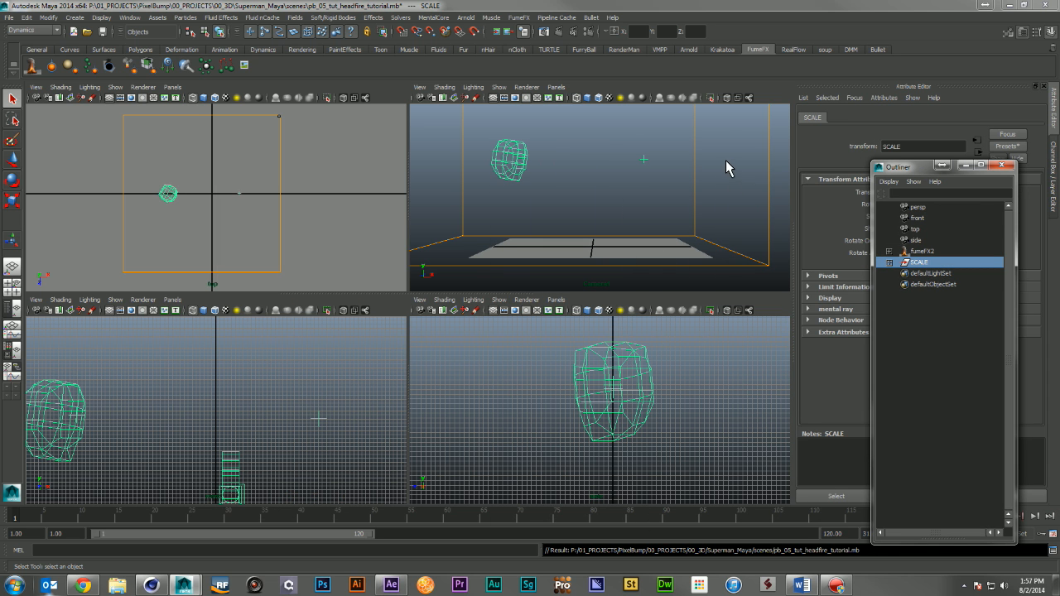
key(r)
drag(602, 199, 689, 199)
drag(606, 204, 750, 172)
Move the SCALE group to about X 65.5, Y 21.0 so the head sits near the middle of the FumeFX container
key(e)
key(w)
mouse_move(602, 175)
mouse_down()
mouse_move(601, 160)
mouse_move(604, 175)
mouse_up()
drag(233, 360, 237, 440)
drag(285, 194, 354, 220)
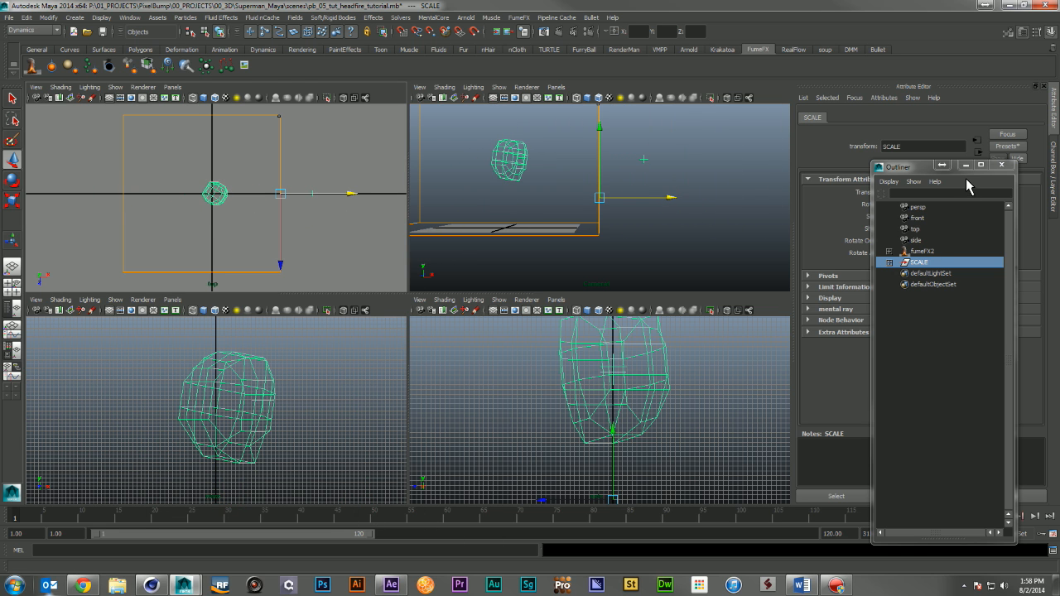
click(965, 169)
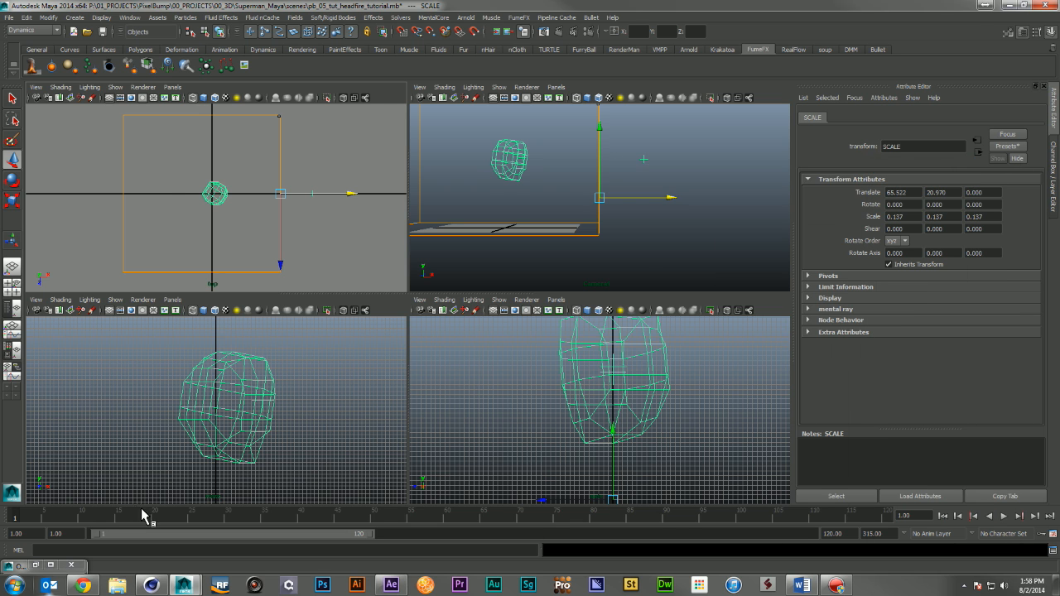
drag(44, 517, 16, 521)
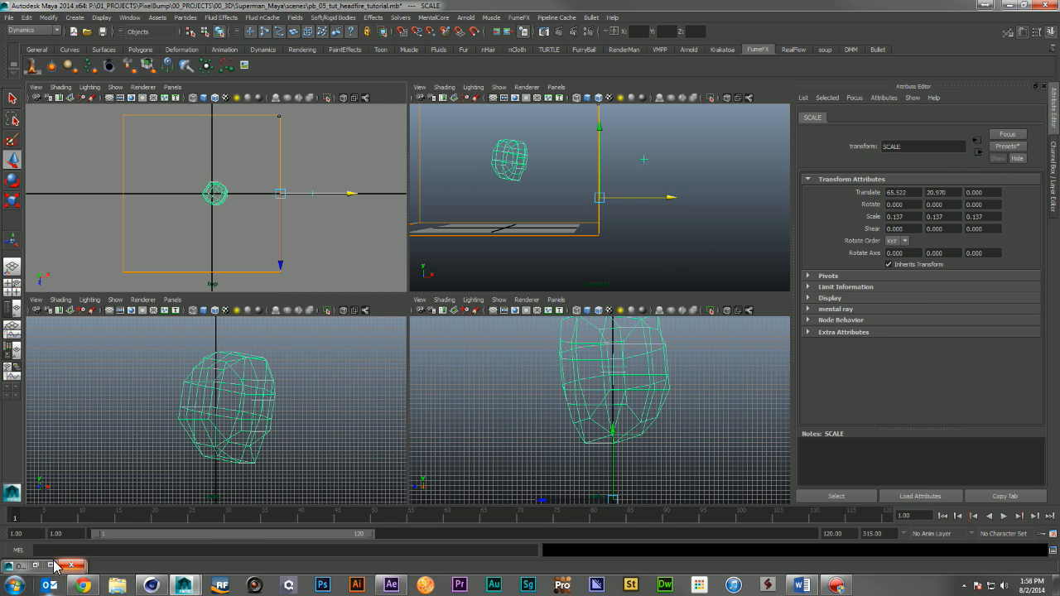
Browse for fumeFX2's default output path and create a folder named eadfire_tutorial inside the FumeFX data folder
click(35, 565)
click(923, 252)
drag(918, 166, 389, 117)
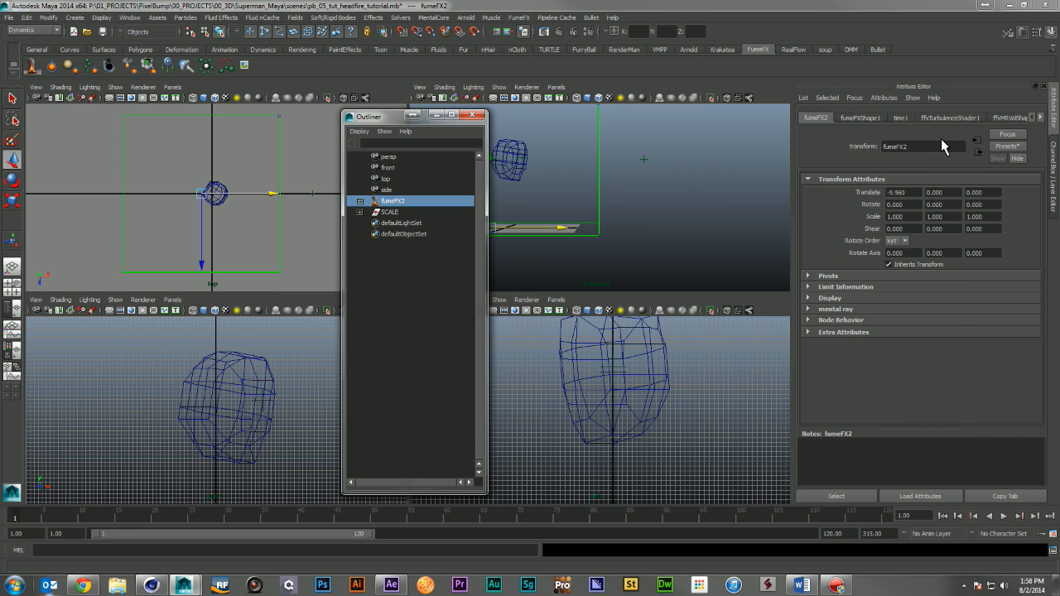
click(860, 117)
scroll(994, 356, down, 5)
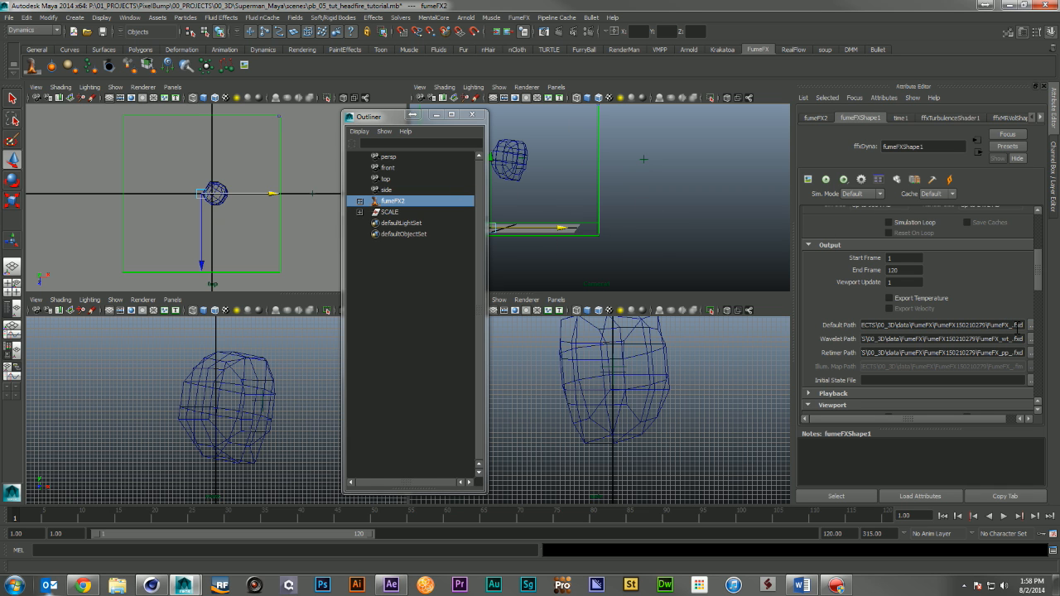
click(1031, 326)
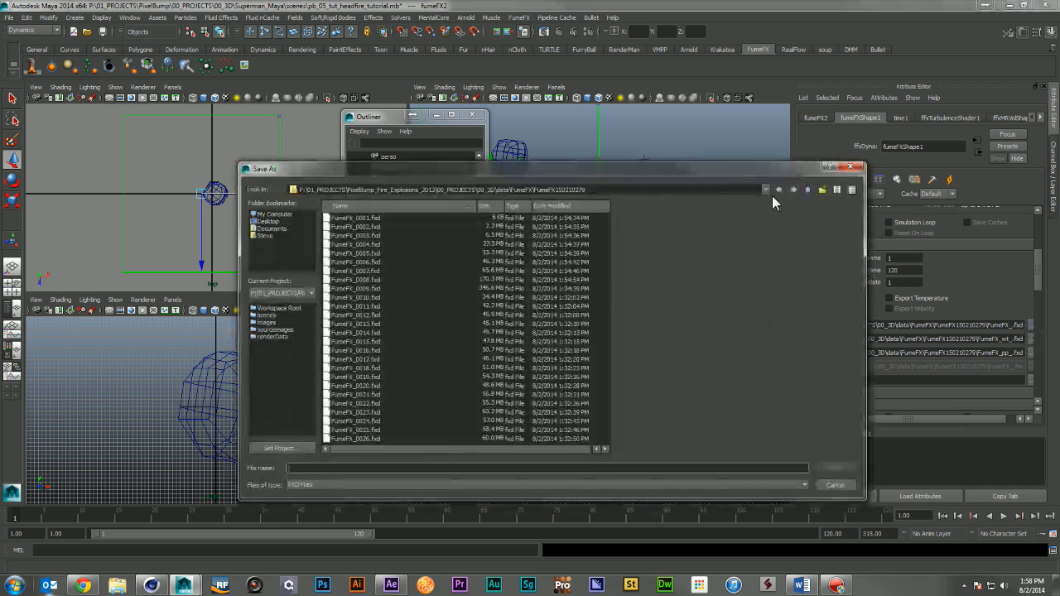
click(808, 190)
click(822, 189)
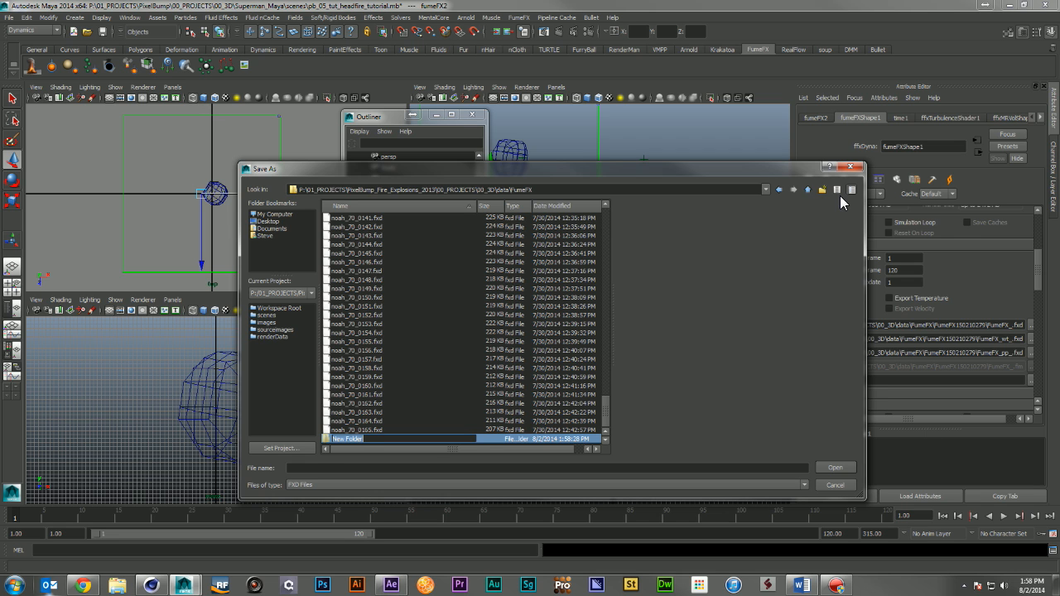
text(eadfire_tutorial)
key(Return)
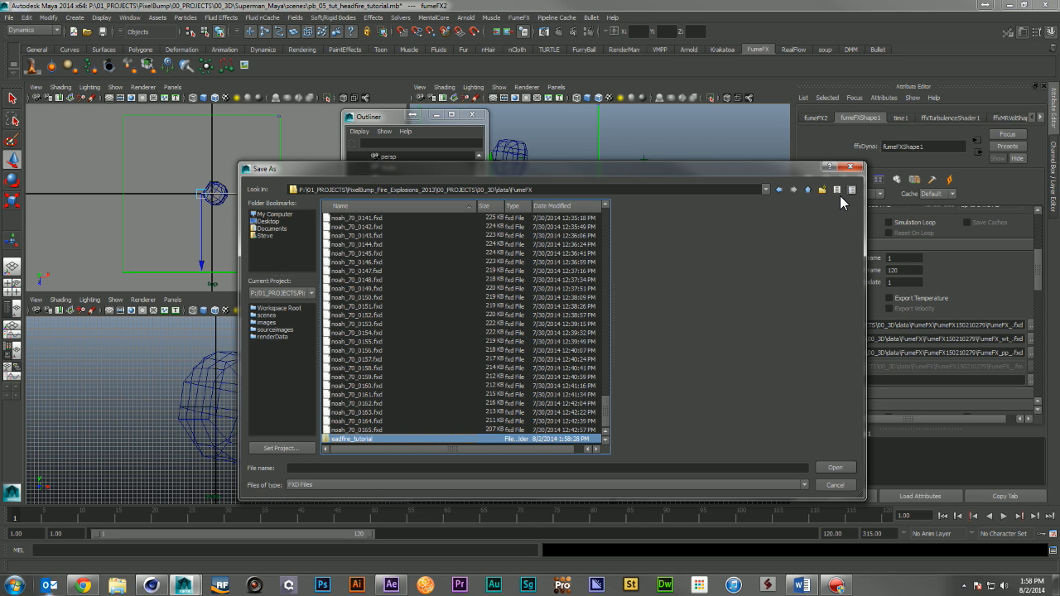
Save the simulation cache path as headfire_tutorial inside the eadfire_tutorial folder
double_click(357, 436)
click(358, 468)
text(headfire_tutorial)
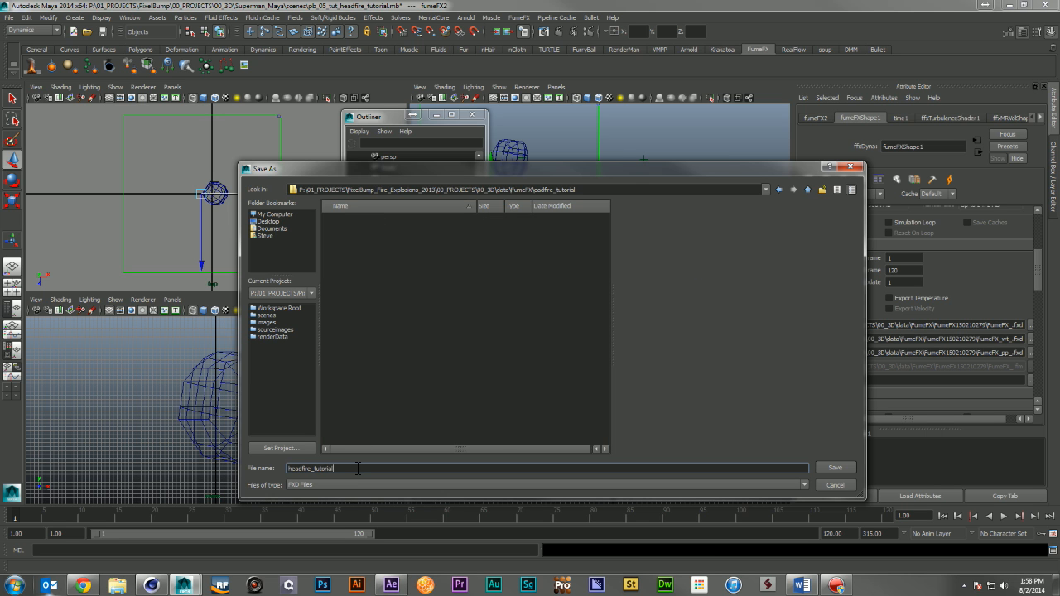
key(Return)
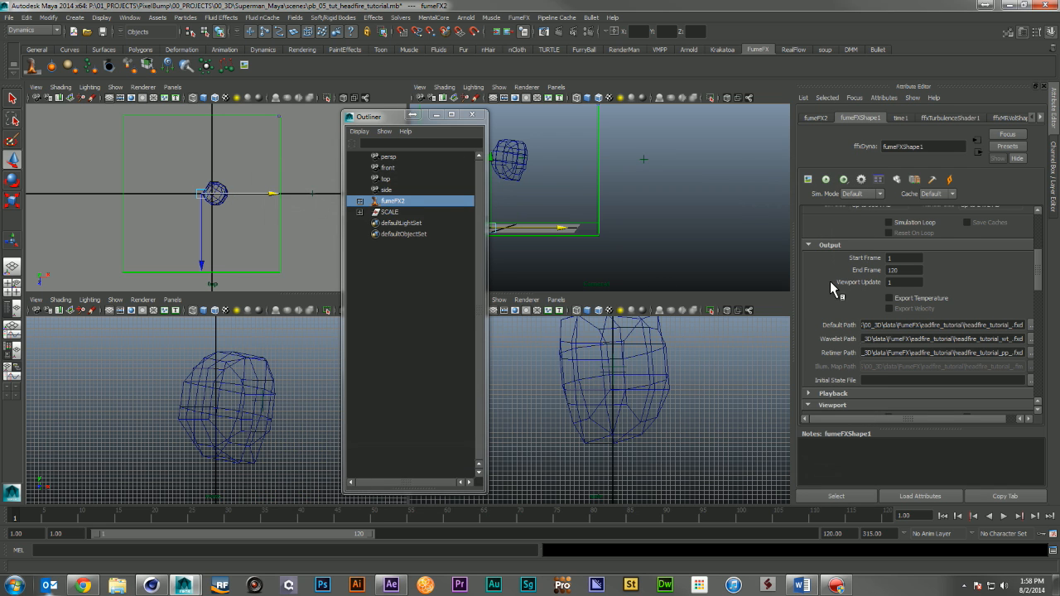
Set the simulation end frame to 315 and extend the playback range to frame 315, playing and scrubbing through the head animation
drag(920, 271, 866, 276)
drag(372, 536, 800, 536)
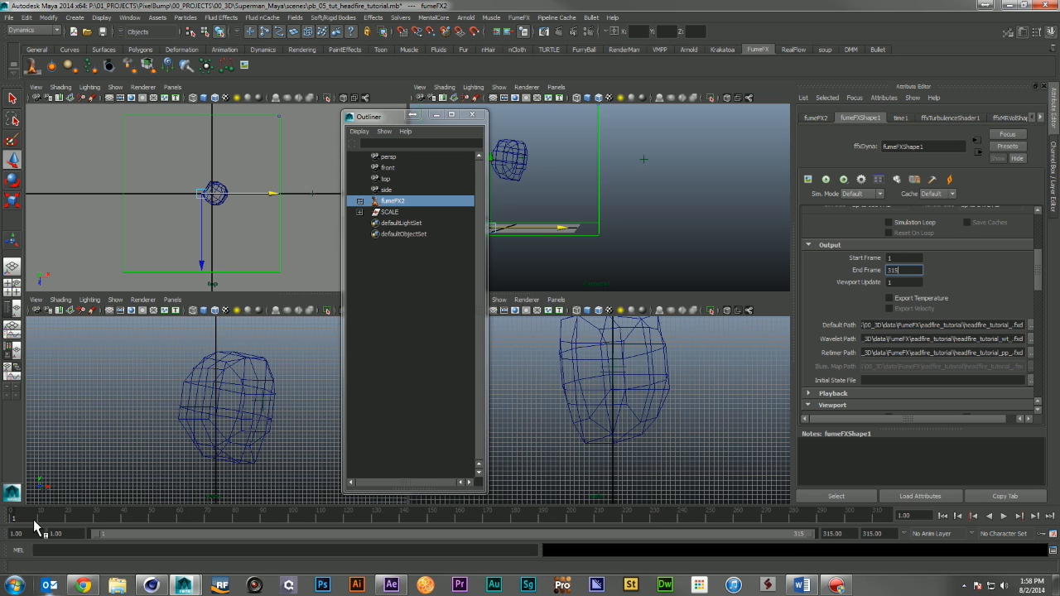
key(alt+v)
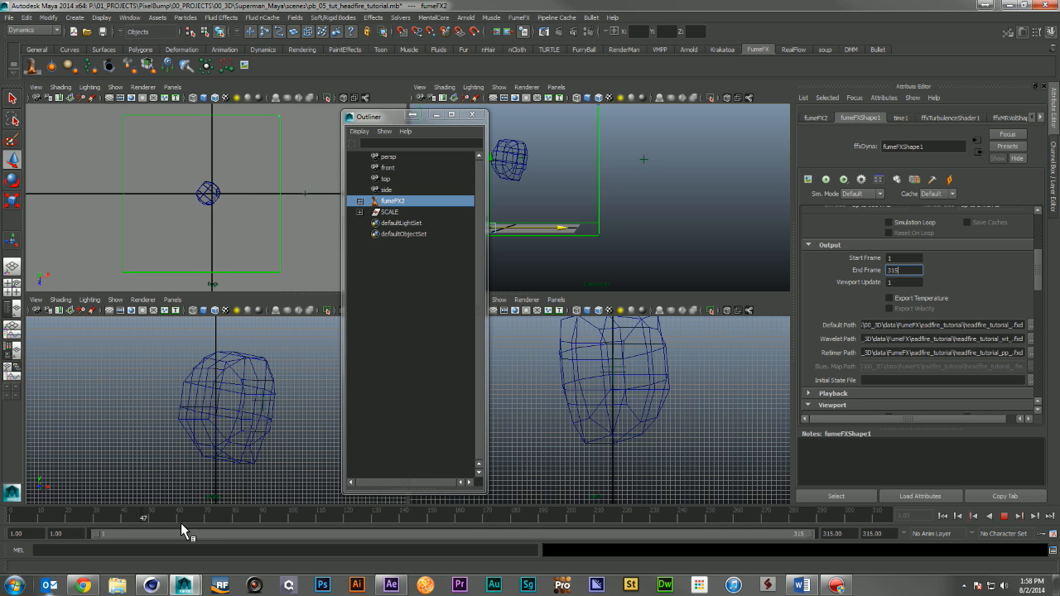
key(alt+v)
click(730, 92)
drag(398, 118, 296, 125)
key(alt+v)
drag(598, 541, 95, 526)
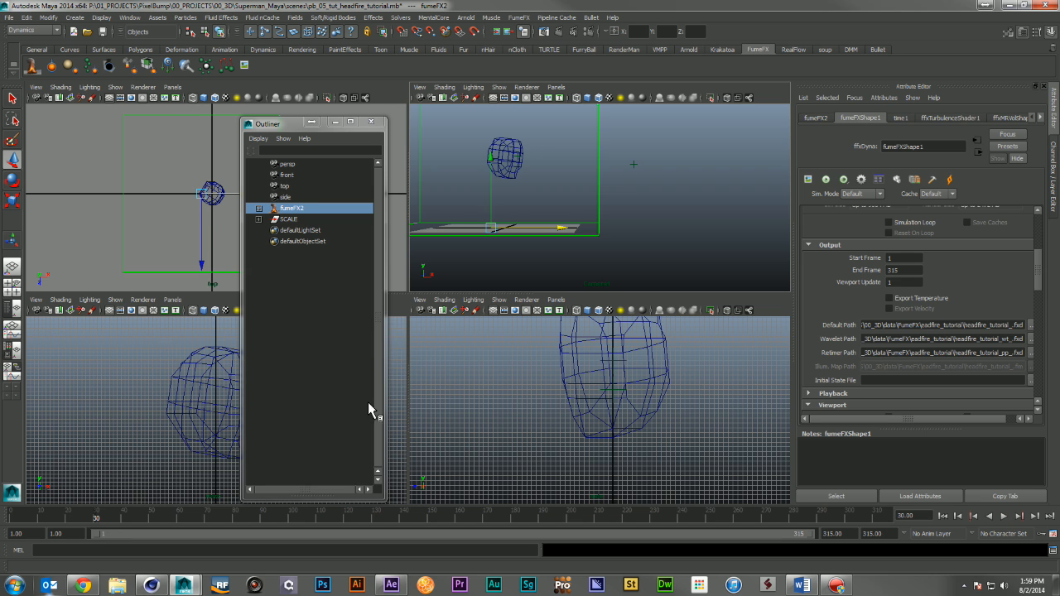
Set the simulation start frame to 10 and the FumeFX playback range from 10 to 315
click(904, 258)
text(10)
scroll(874, 332, down, 2)
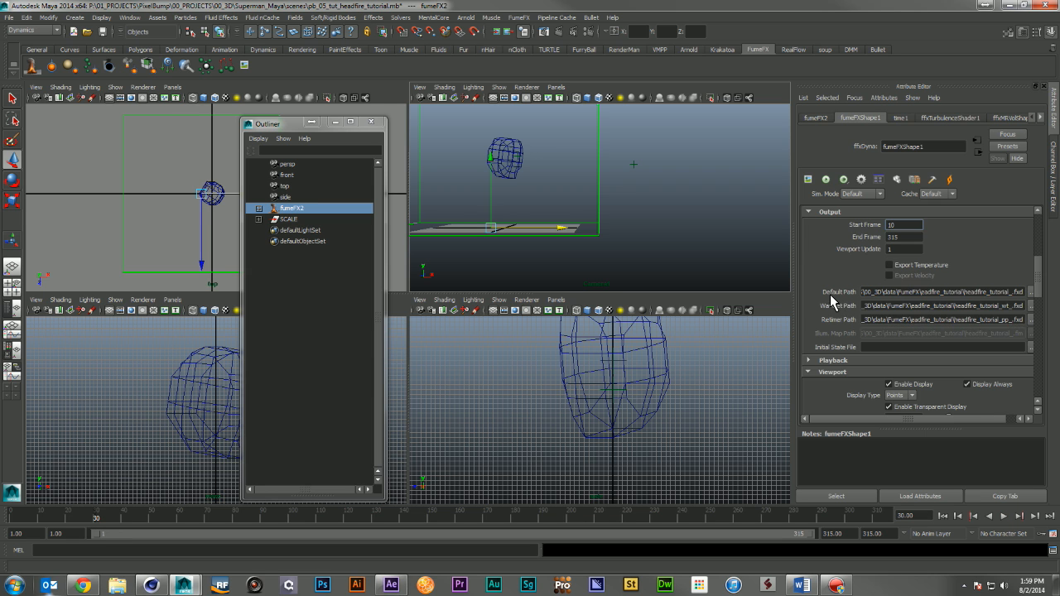
click(884, 358)
click(920, 374)
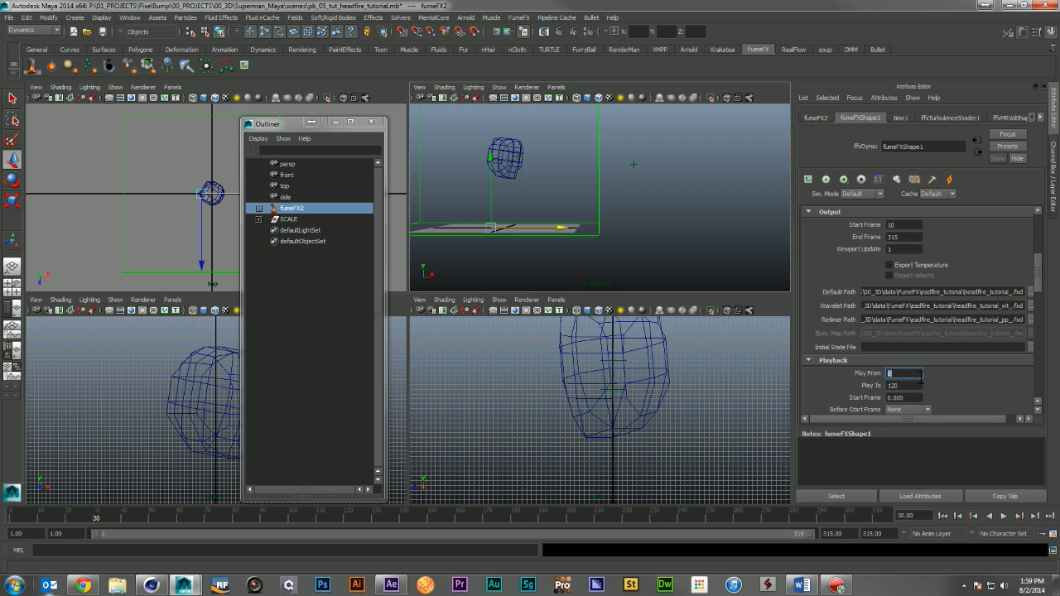
text(10)
click(918, 388)
text(315)
In the rendering settings, move the white key of the fire colour gradient to position 1.000
scroll(850, 327, down, 5)
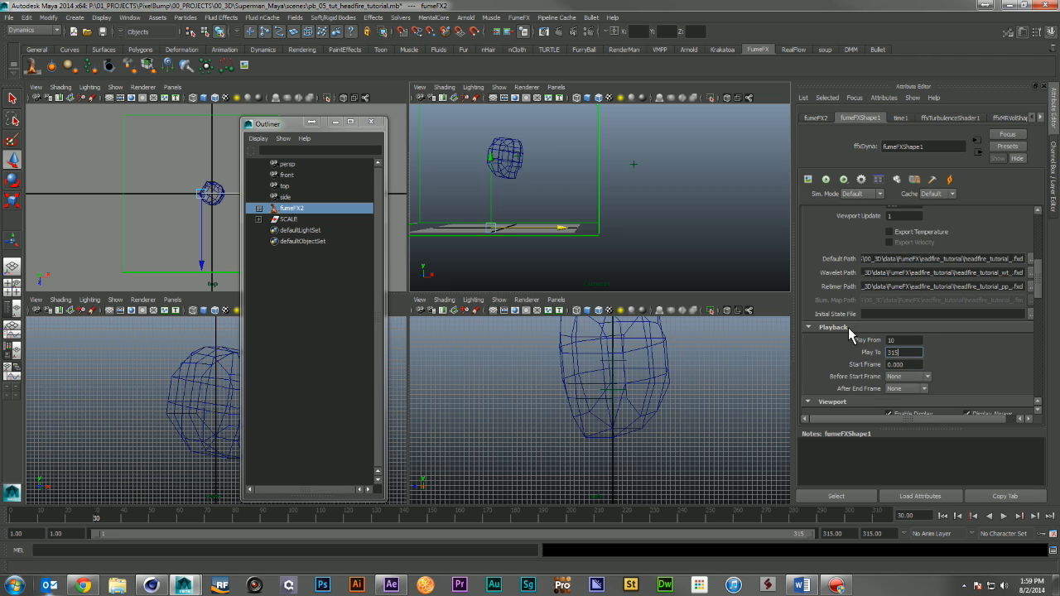
scroll(849, 330, down, 10)
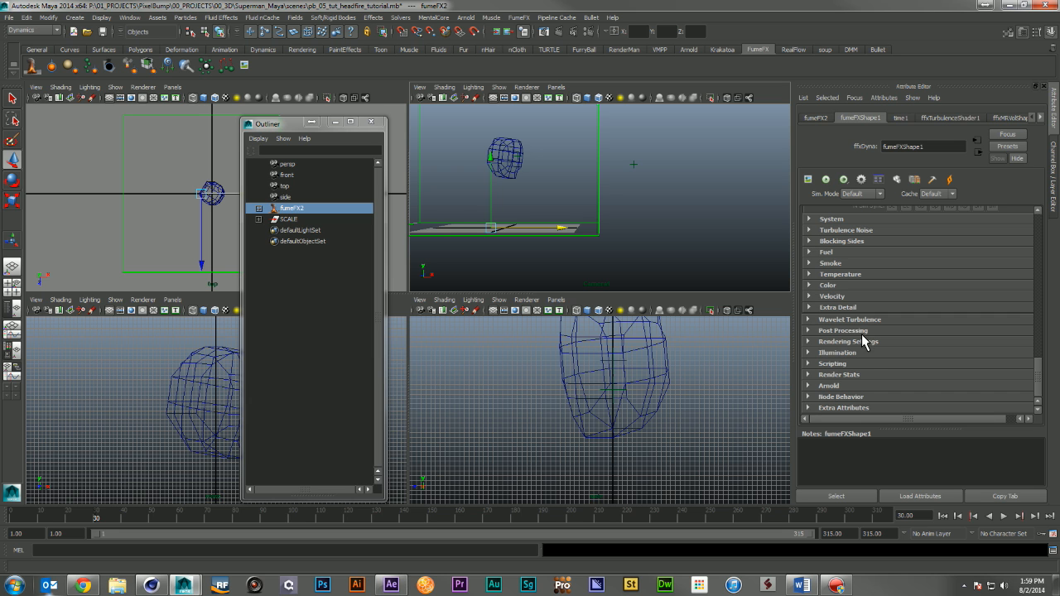
click(874, 344)
scroll(892, 343, down, 6)
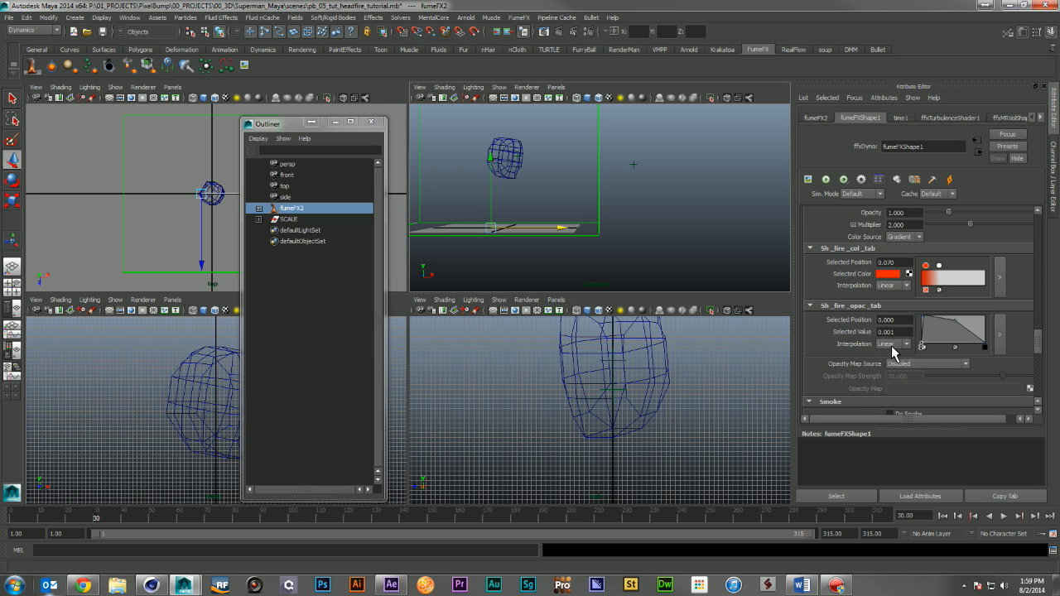
click(941, 268)
drag(941, 268, 1014, 276)
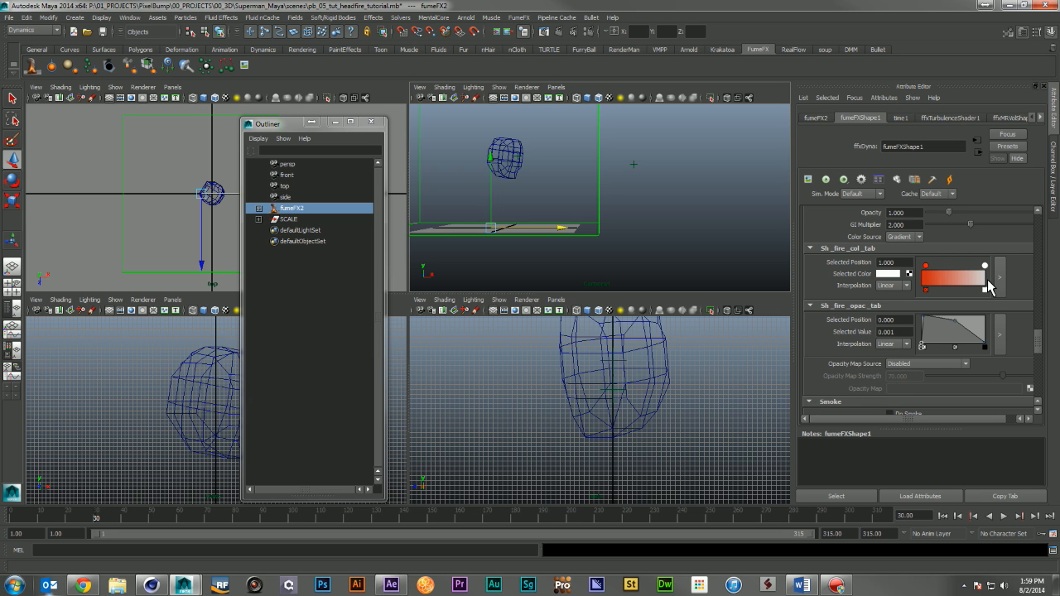
Move the red fire gradient key to the gradient's start and recolour it orange with a hue of about 27.55
click(921, 266)
click(888, 274)
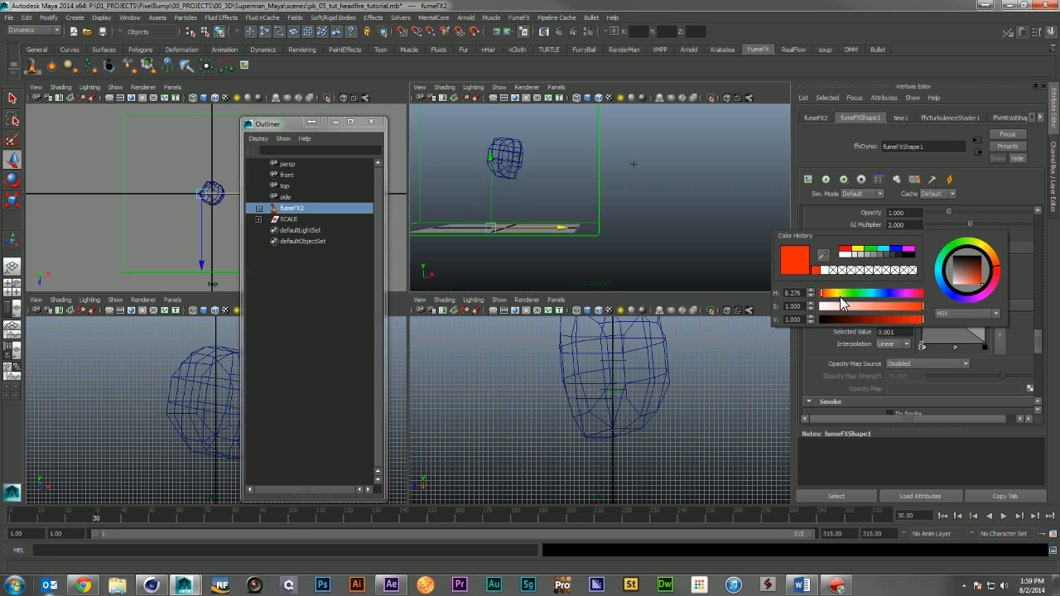
click(997, 263)
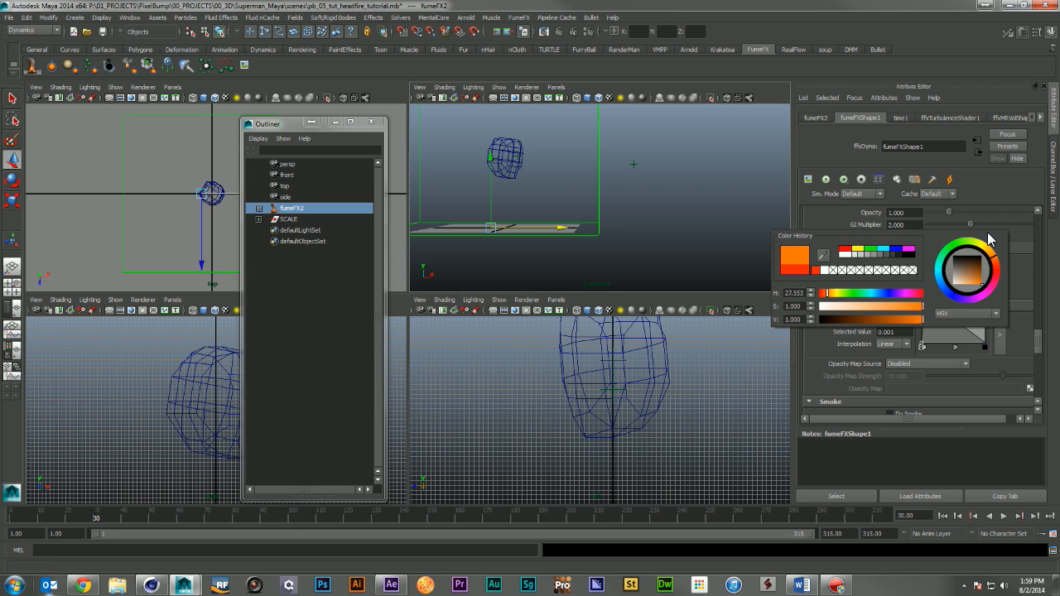
Recolour the white key at the end of the fire colour gradient to a pale yellow
click(986, 266)
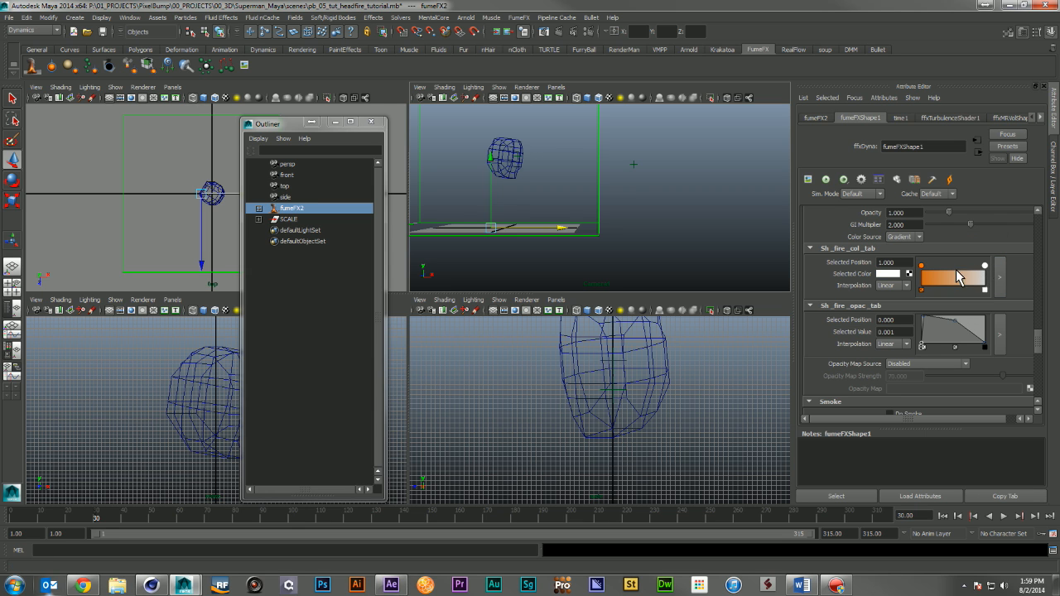
click(894, 274)
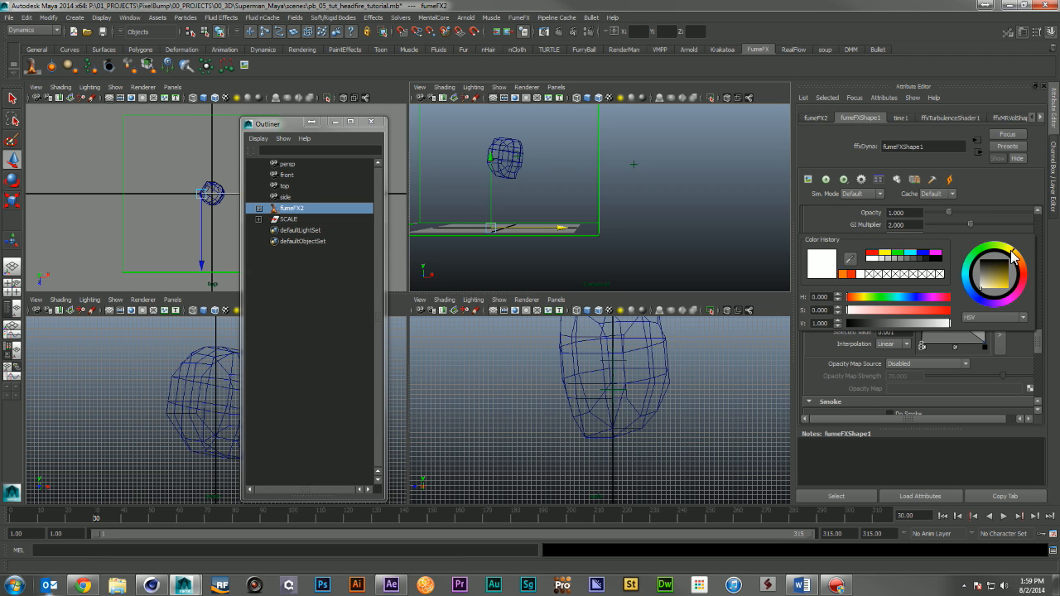
click(862, 310)
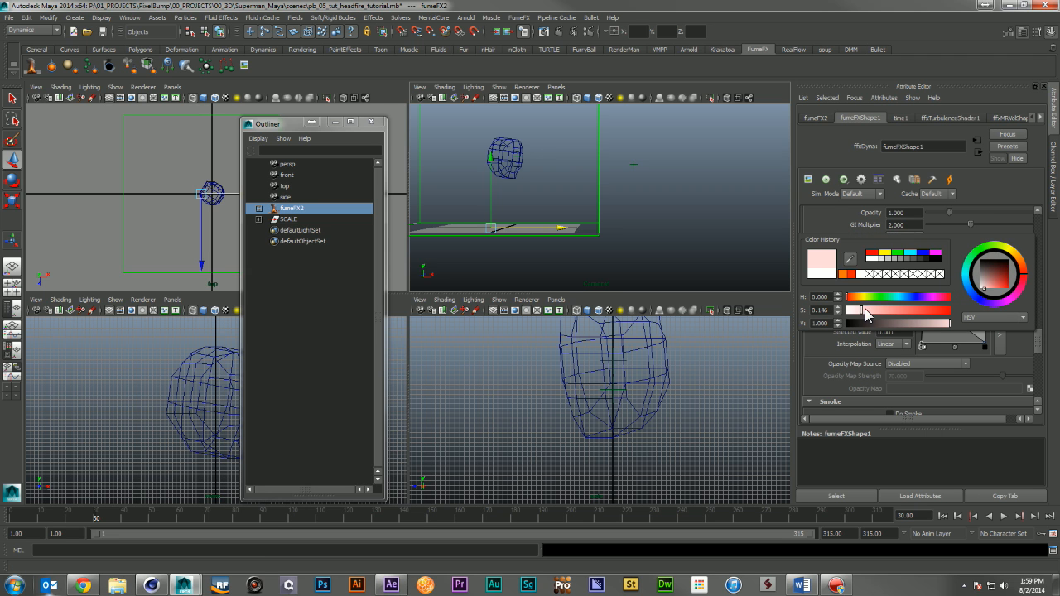
click(1015, 256)
drag(1000, 294, 990, 292)
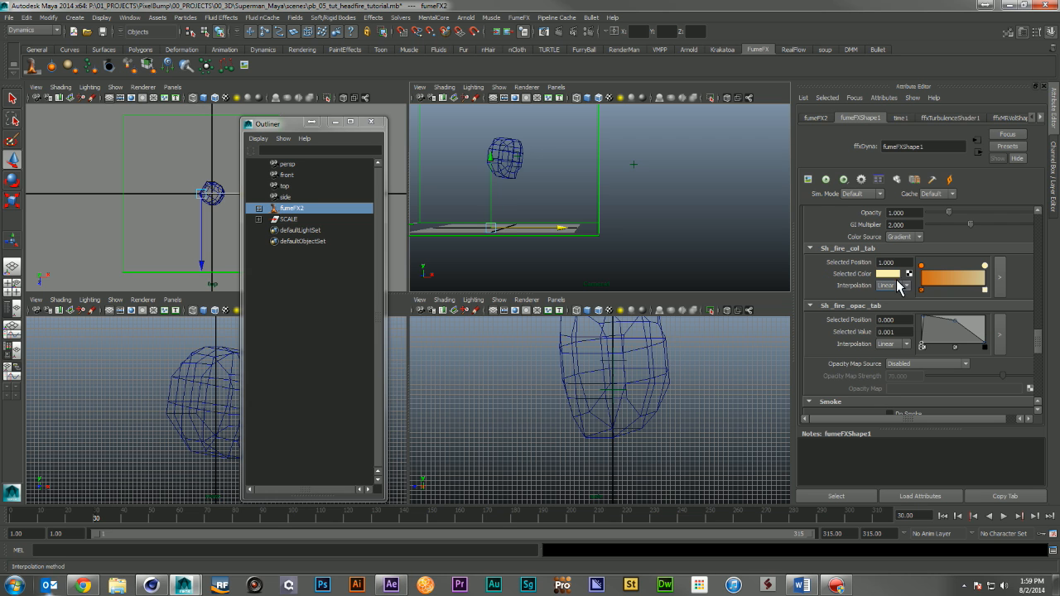
In the fire opacity curve, move the middle point to position 0.391 with value 0.100 and add a point at position 0.148 with value 0.920
drag(967, 327, 948, 347)
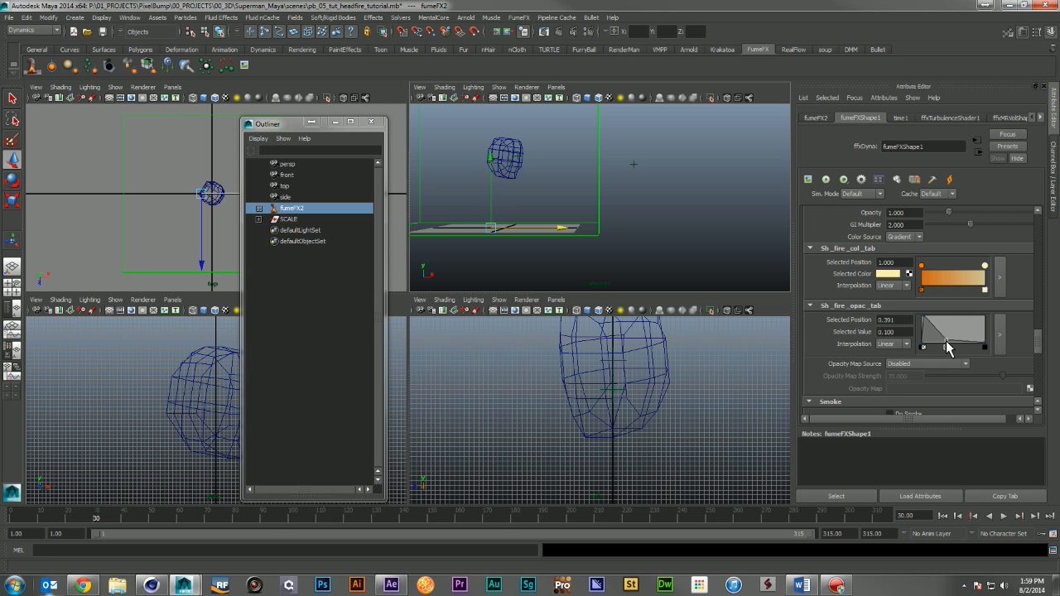
click(931, 318)
Enable smoke in both the rendering settings and the simulation settings
scroll(1007, 349, down, 4)
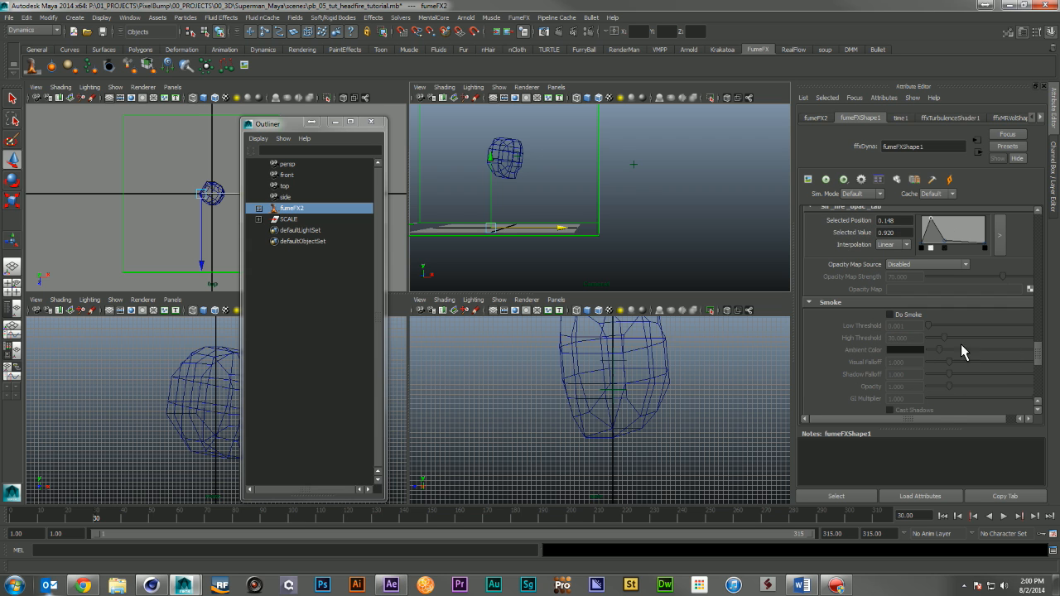
click(892, 316)
scroll(929, 347, up, 10)
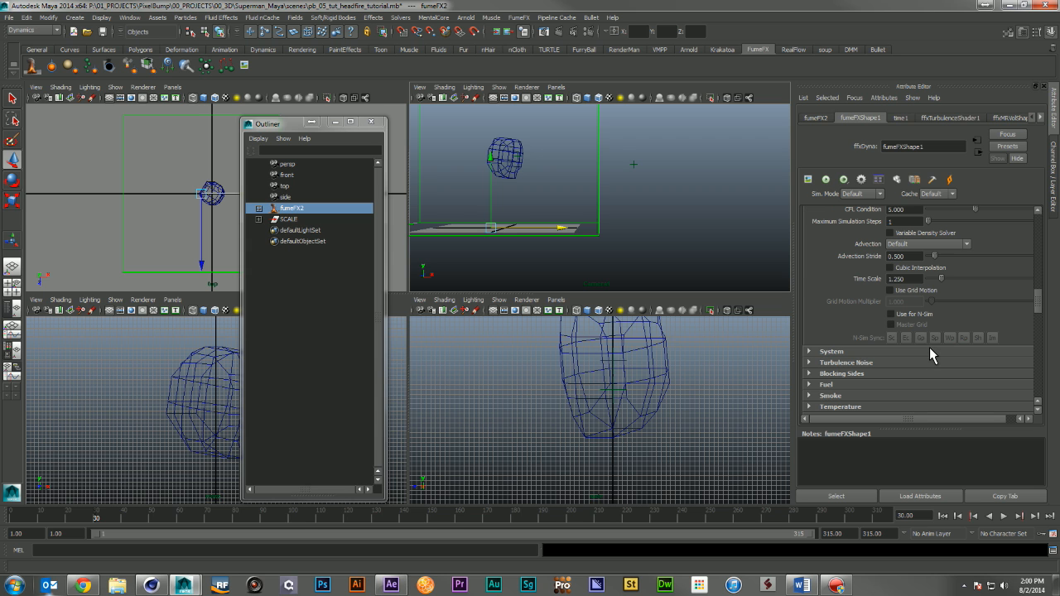
click(886, 405)
click(892, 395)
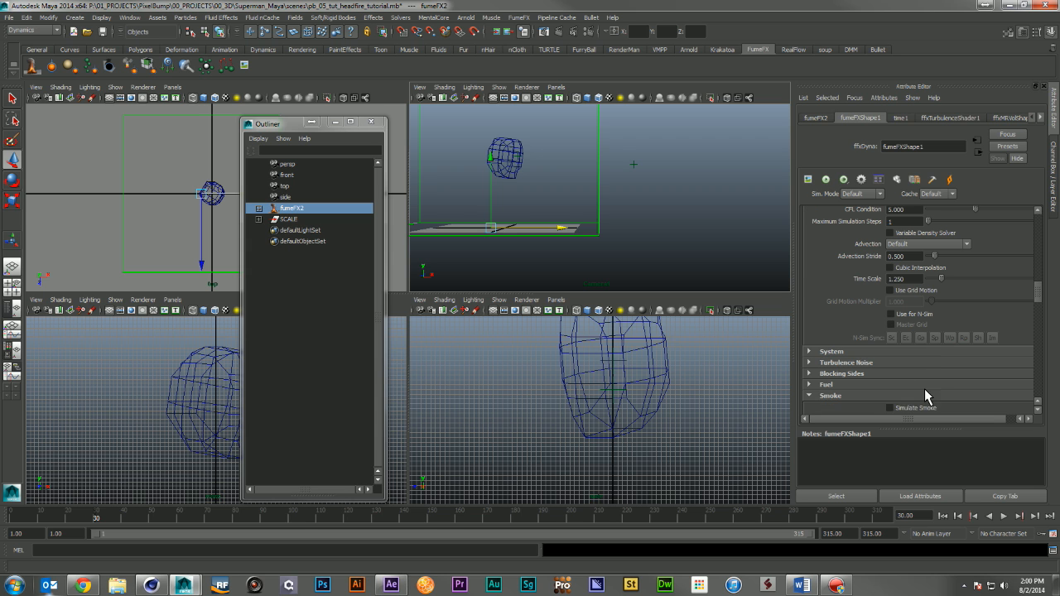
scroll(924, 389, down, 4)
click(911, 277)
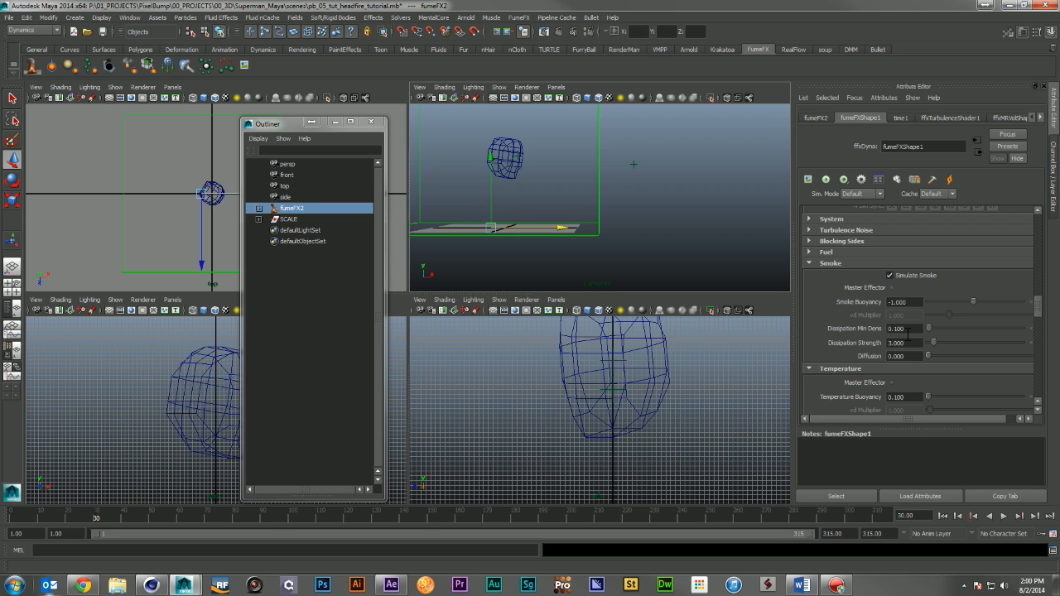
Set the simulation's temperature buoyancy to 1
scroll(906, 383, down, 2)
drag(912, 331, 883, 333)
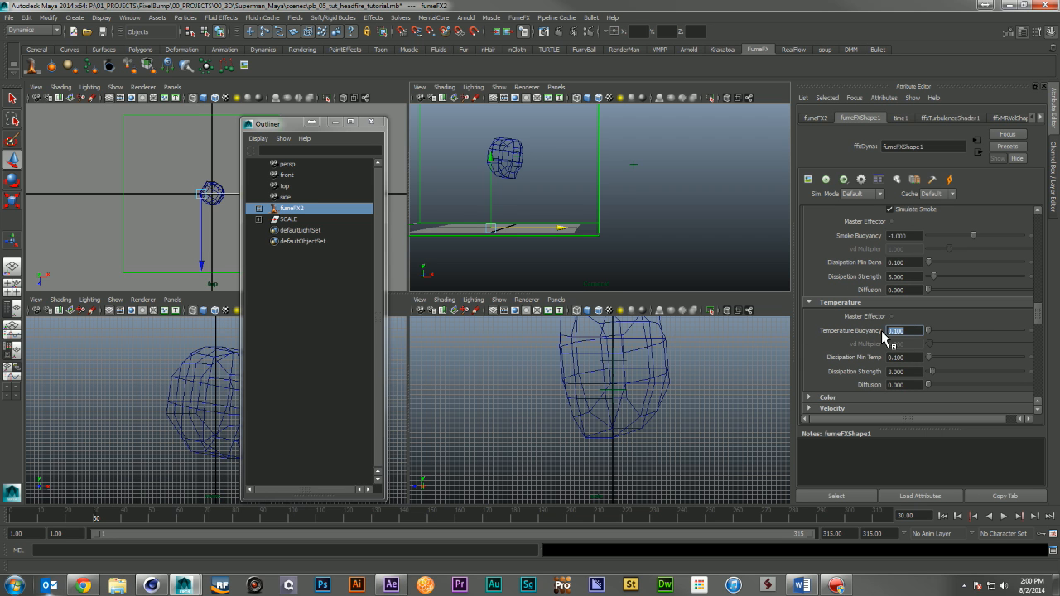
text(1)
key(Return)
scroll(887, 315, up, 2)
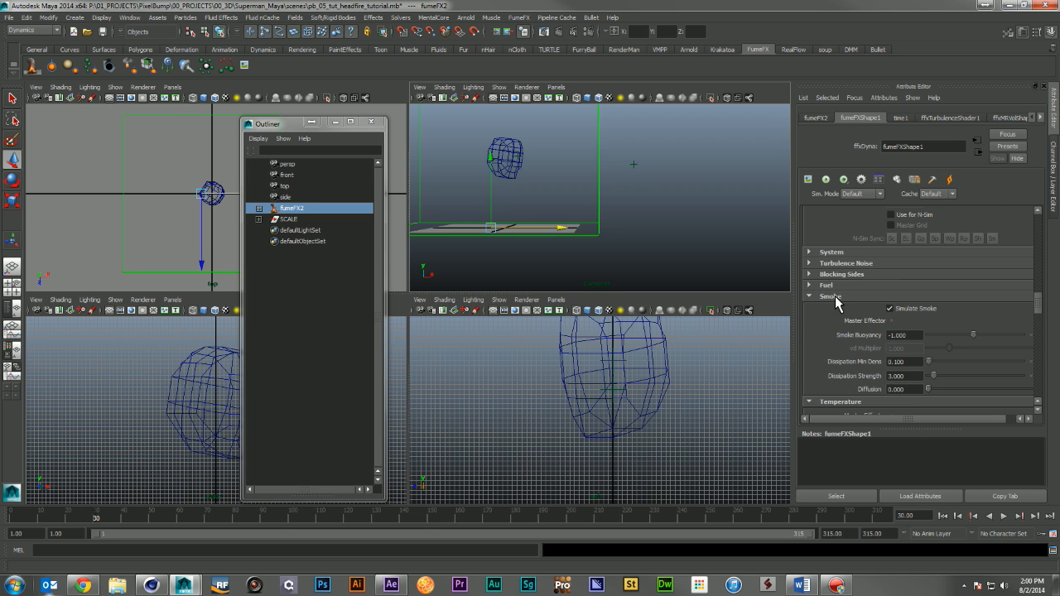
scroll(889, 309, down, 3)
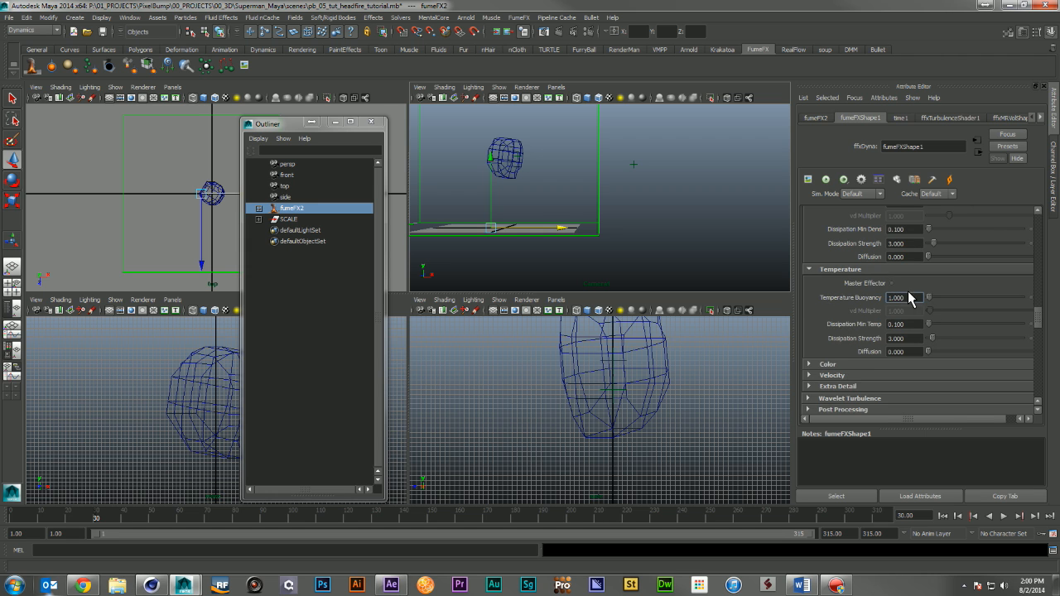
In the fuel simulation settings, set the burn rate to 10 and the heat production to 10
scroll(873, 314, up, 4)
click(864, 318)
scroll(918, 323, down, 3)
mouse_move(918, 273)
mouse_down()
mouse_move(860, 280)
mouse_move(855, 293)
mouse_up()
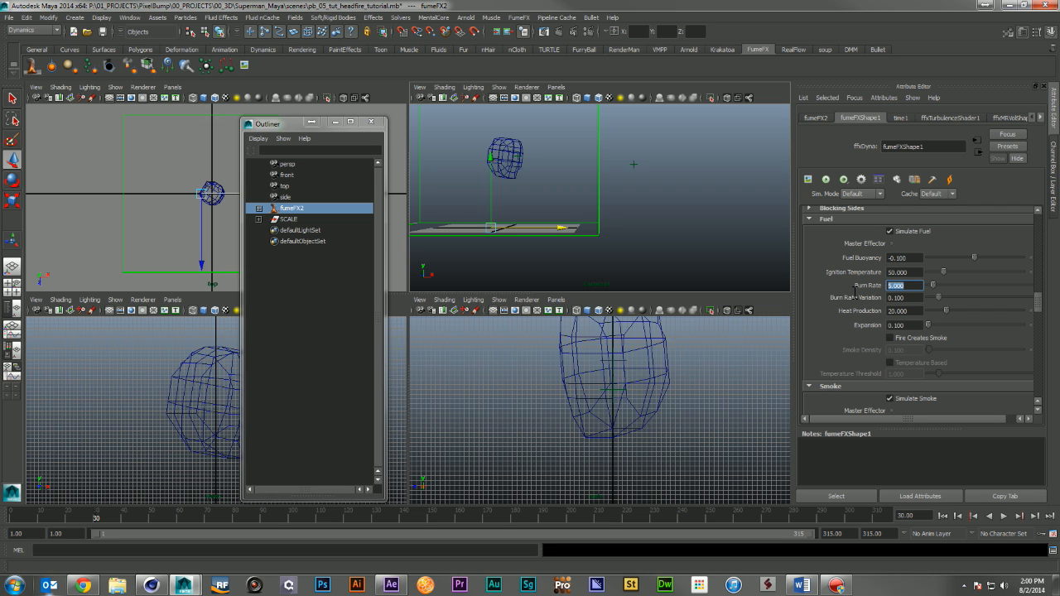
text(10)
key(Return)
drag(920, 313, 845, 312)
text(10)
key(Return)
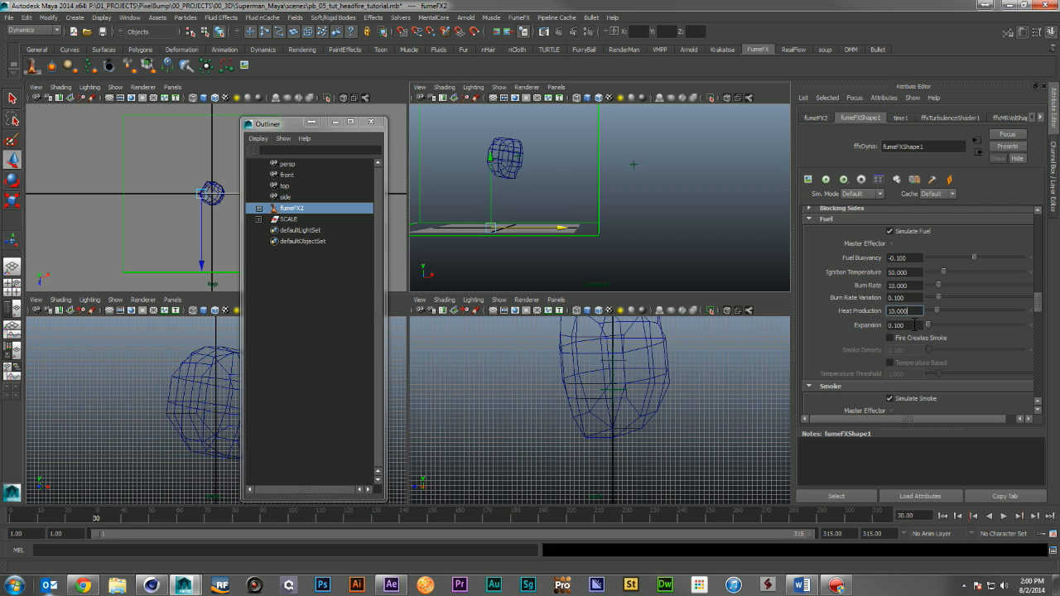
Make the fire create smoke and set its smoke density to 5
click(891, 338)
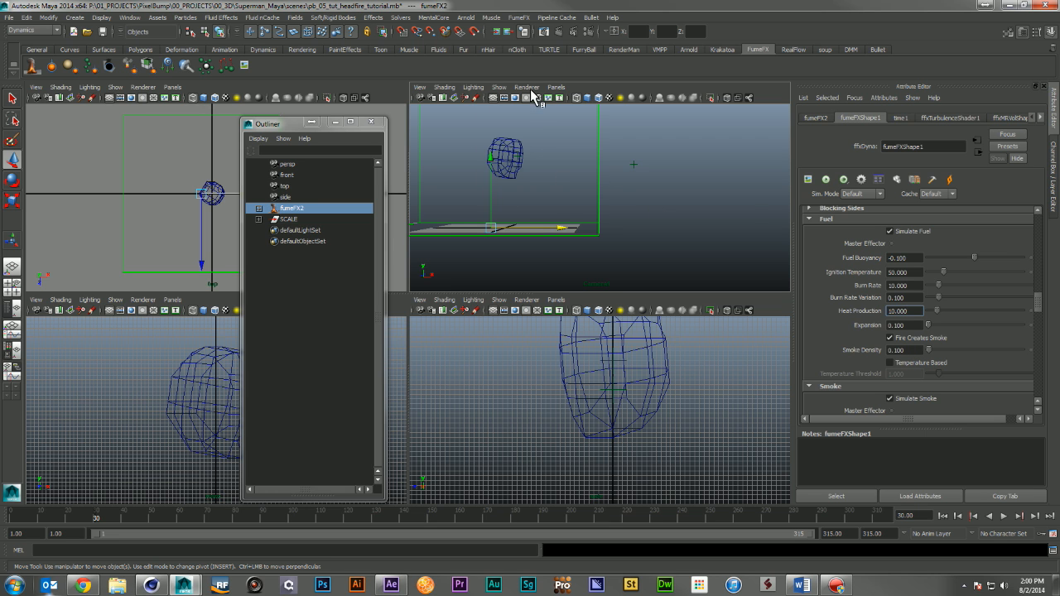
drag(921, 348, 848, 357)
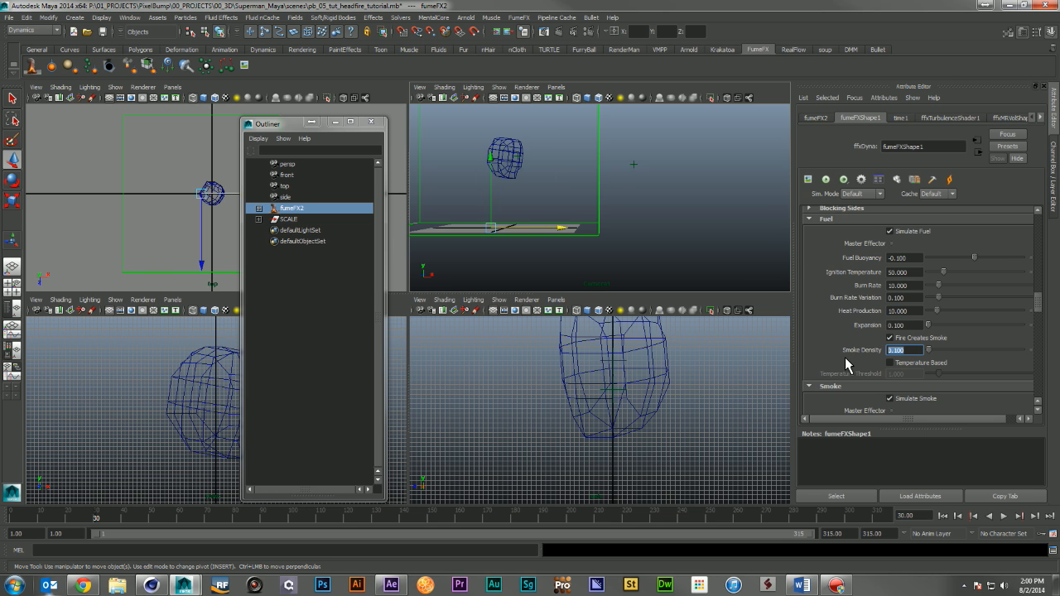
text(5)
key(Return)
scroll(859, 329, down, 3)
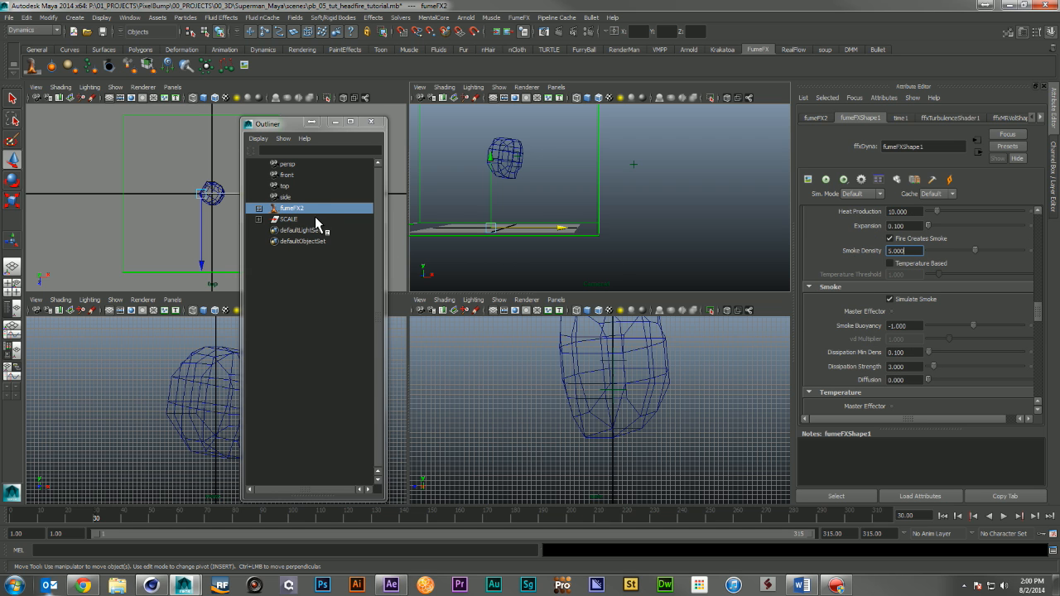
Create a FumeFX object source from the head mesh and delete the extra empty _source object
click(509, 154)
shift+drag(614, 186, 520, 262)
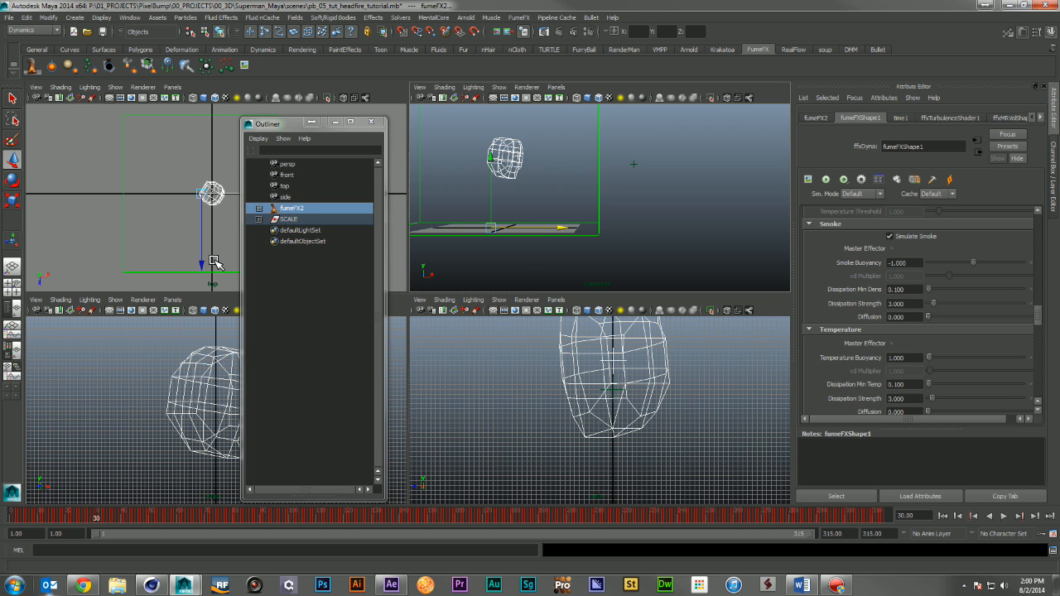
click(509, 159)
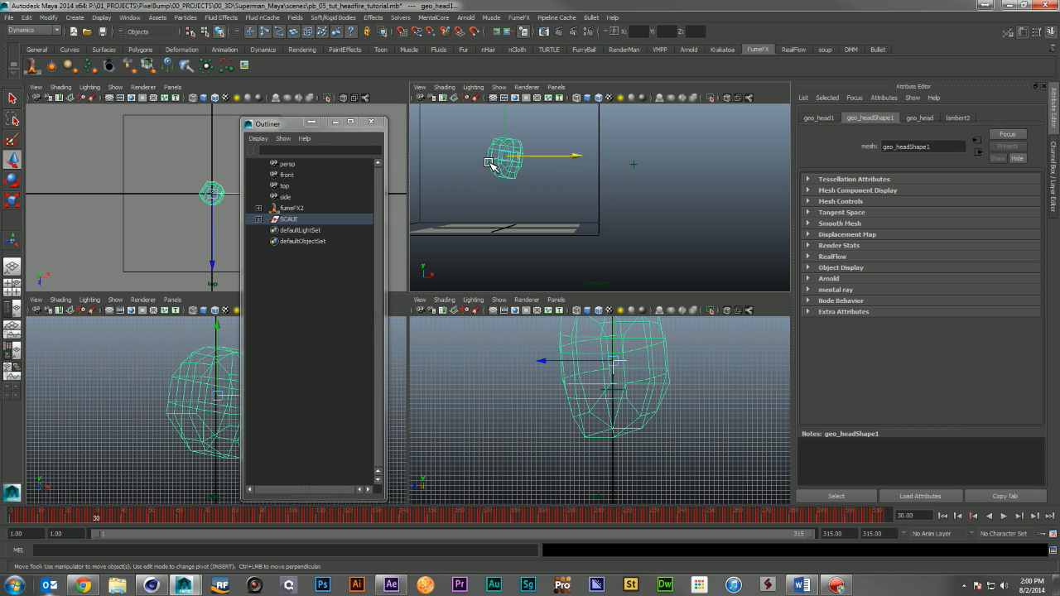
click(70, 66)
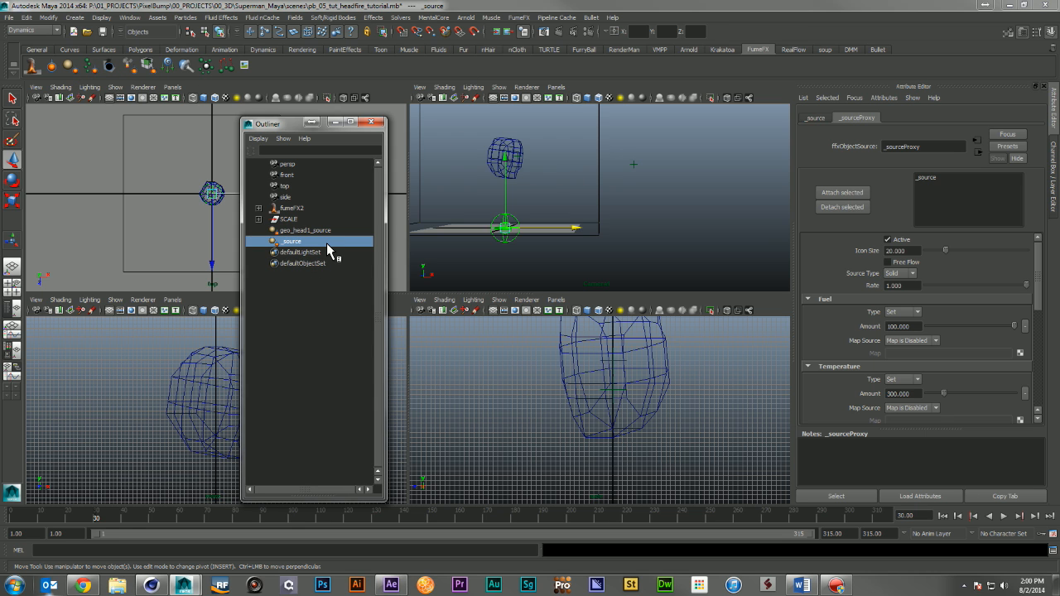
key(Delete)
Link geo_head1_source to the fumeFX2 container in the FumeFX Relationship Manager
click(297, 209)
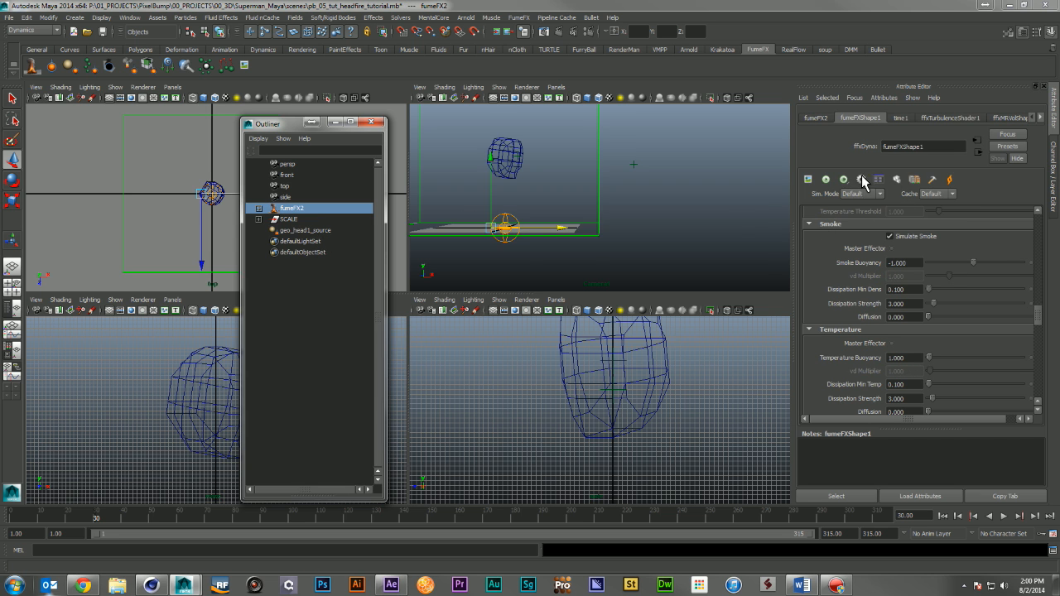
click(878, 179)
click(580, 259)
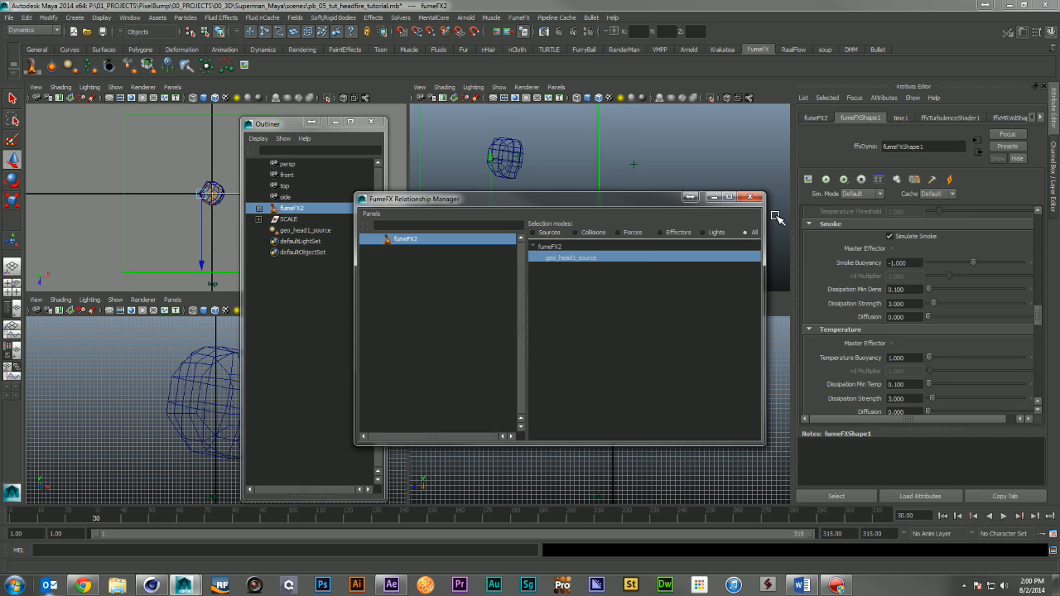
click(750, 198)
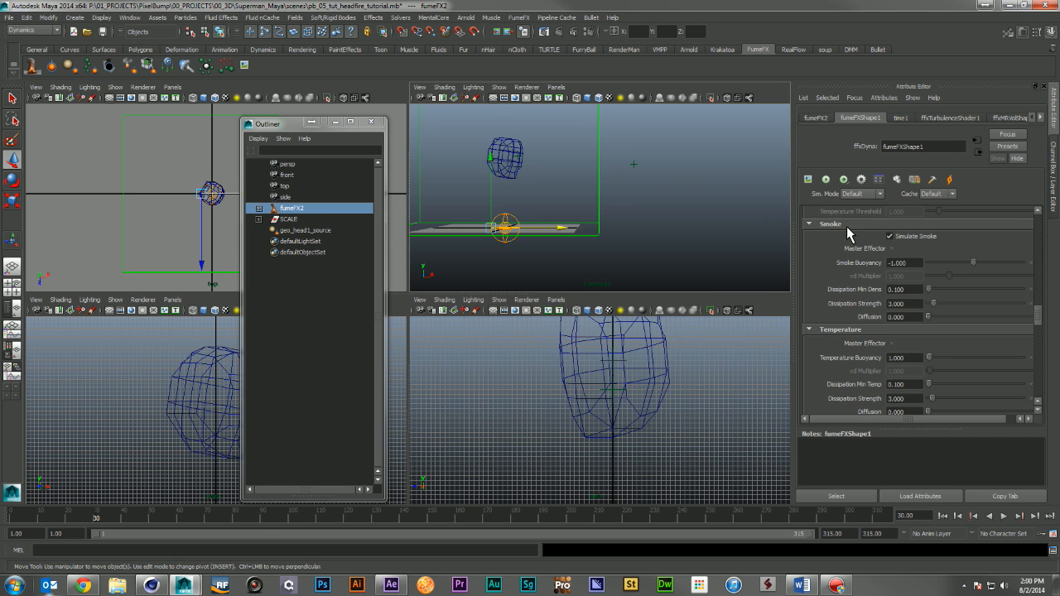
Set the icon size of geo_head1_source to 5
click(308, 230)
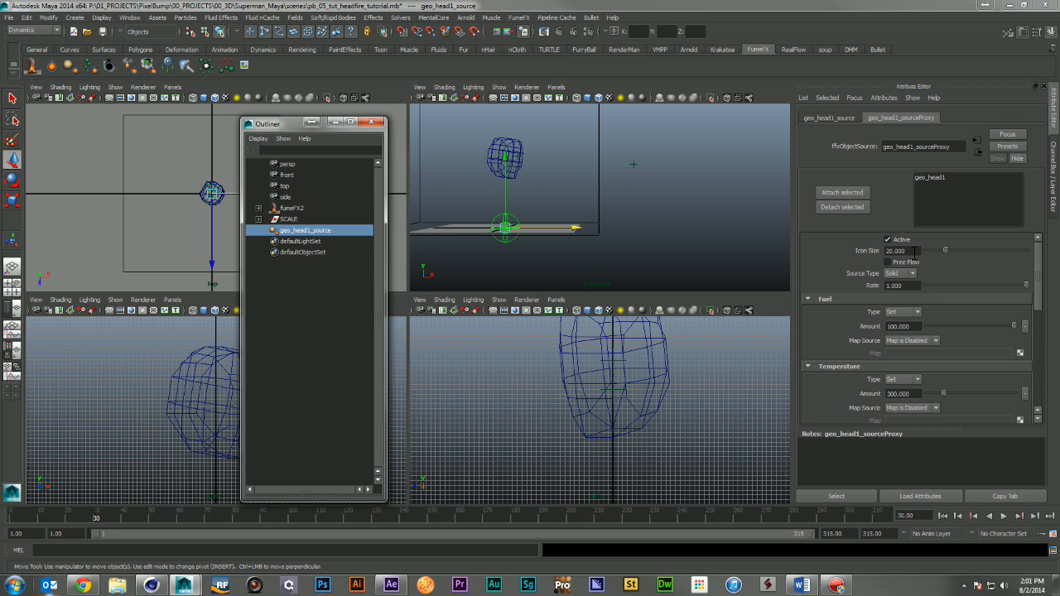
drag(915, 252, 836, 248)
text(5)
key(Return)
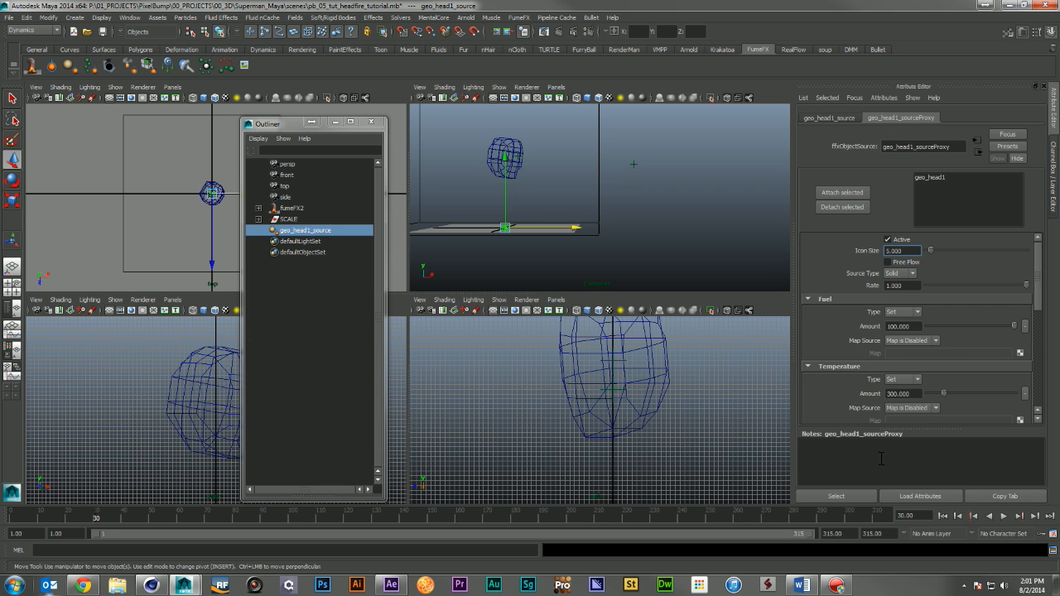
Return to frame 1, start a test simulation of fumeFX2 and stop it after the first frames
click(990, 517)
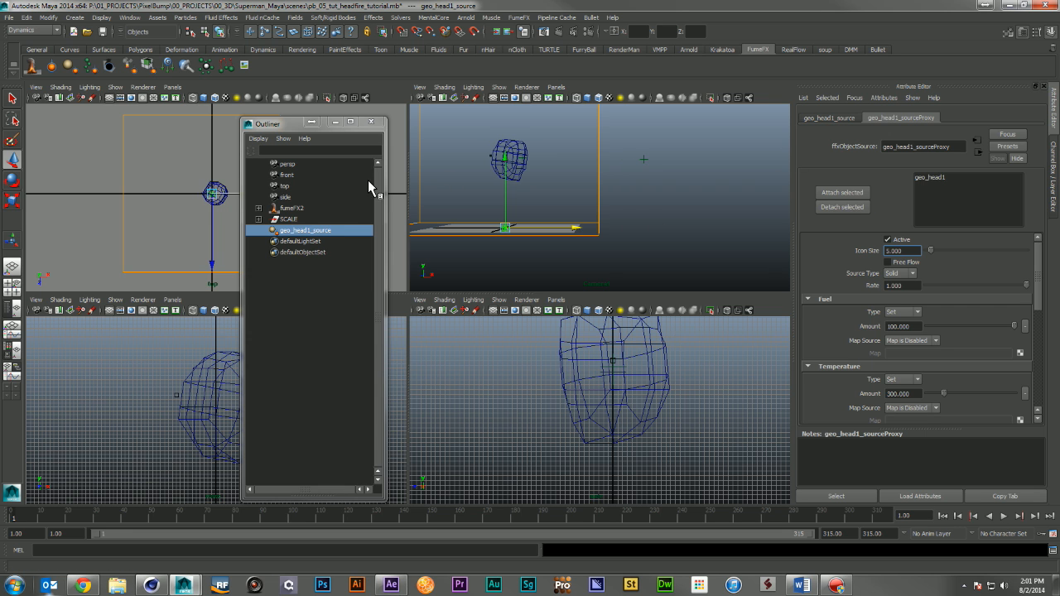
click(291, 208)
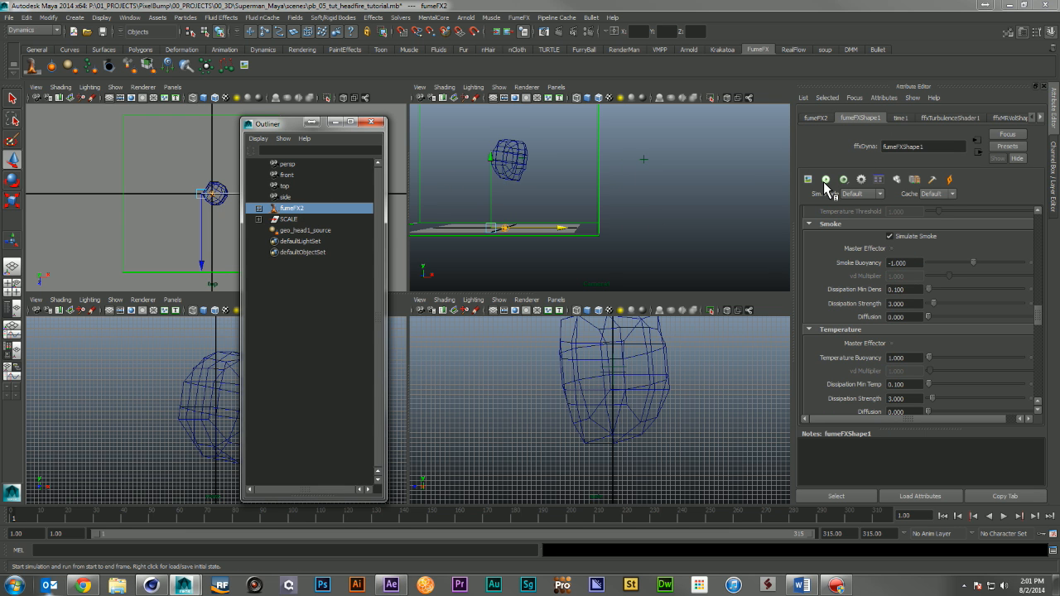
click(825, 180)
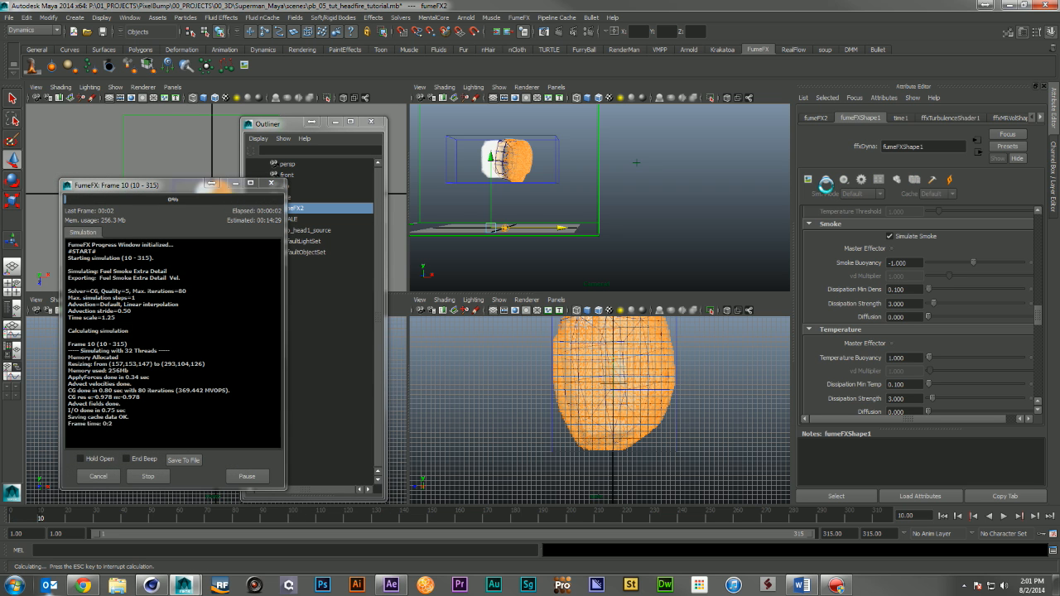
click(151, 477)
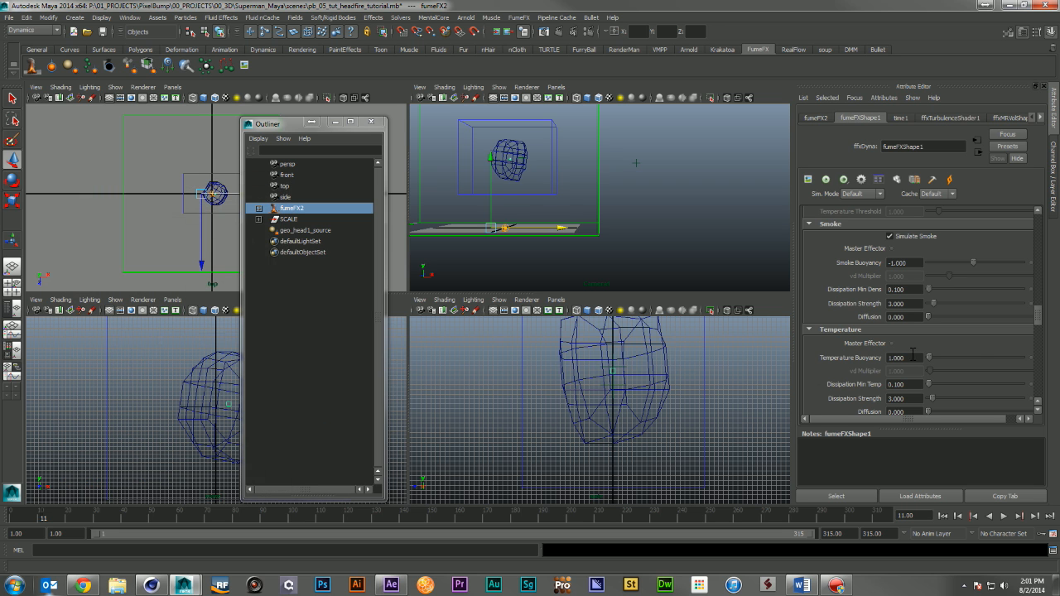
Set the FumeFX grid spacing to 0.5 in the general parameters
drag(1043, 312, 1041, 222)
click(908, 225)
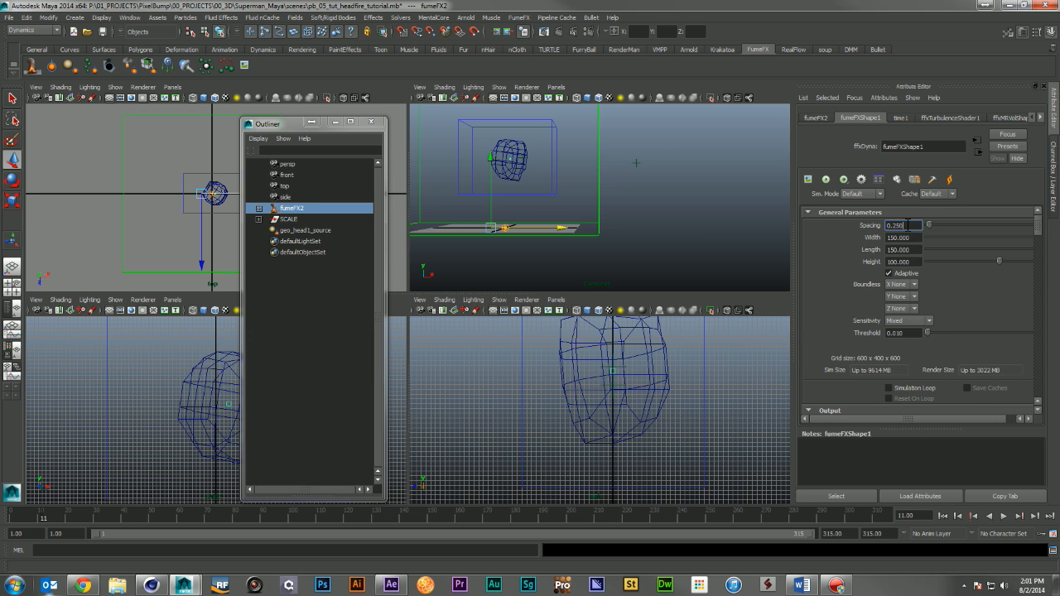
text(0.5)
key(Return)
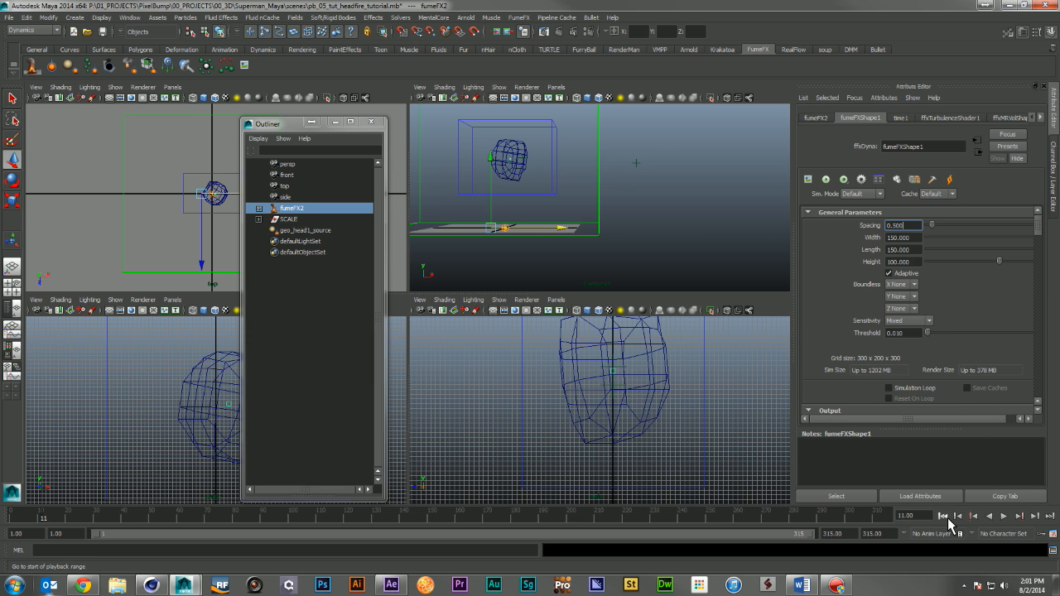
Run the simulation again from the start of the range and stop it shortly after frame 32
click(944, 516)
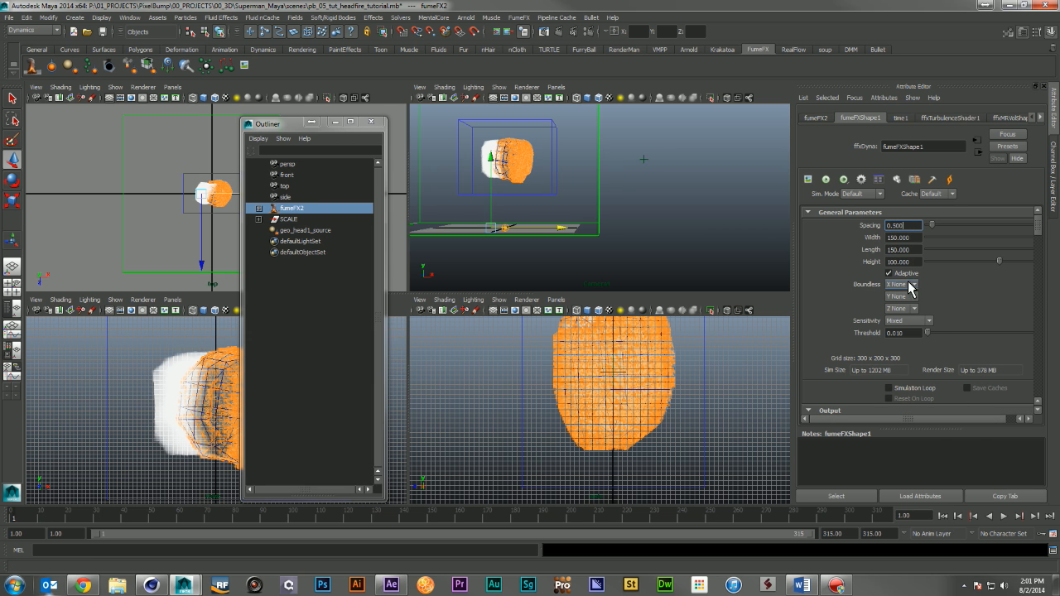
click(831, 182)
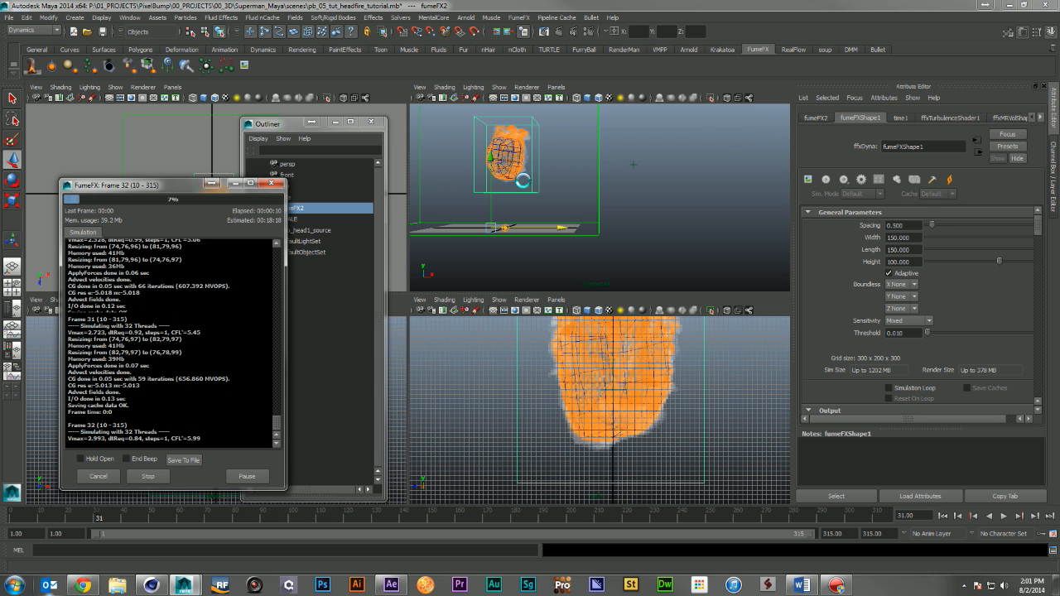
click(151, 476)
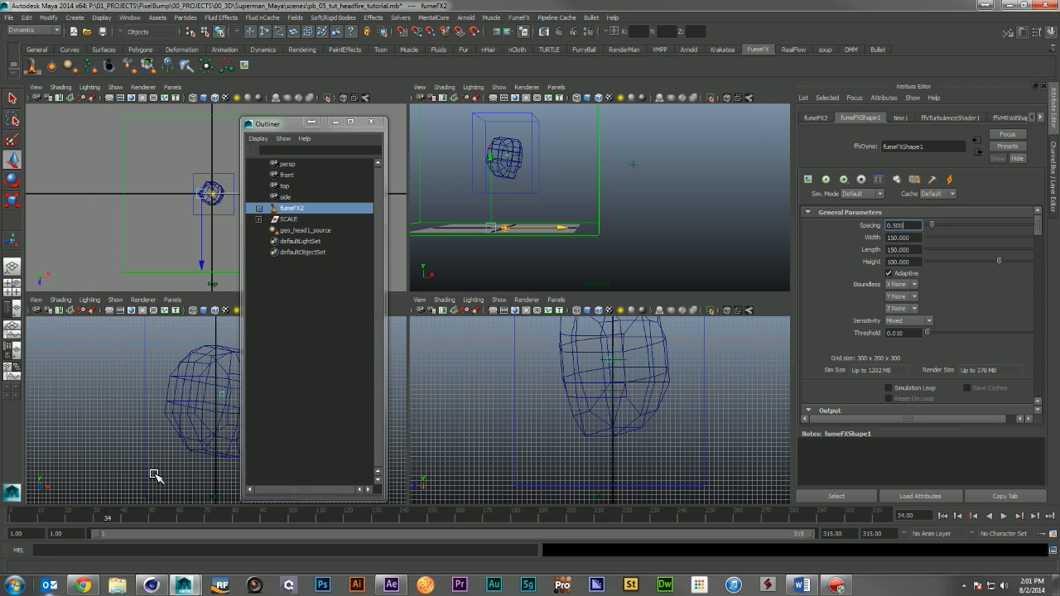
Set the fuel map source of geo_head1_source to Intensity and assign a Noise texture as its map
click(298, 231)
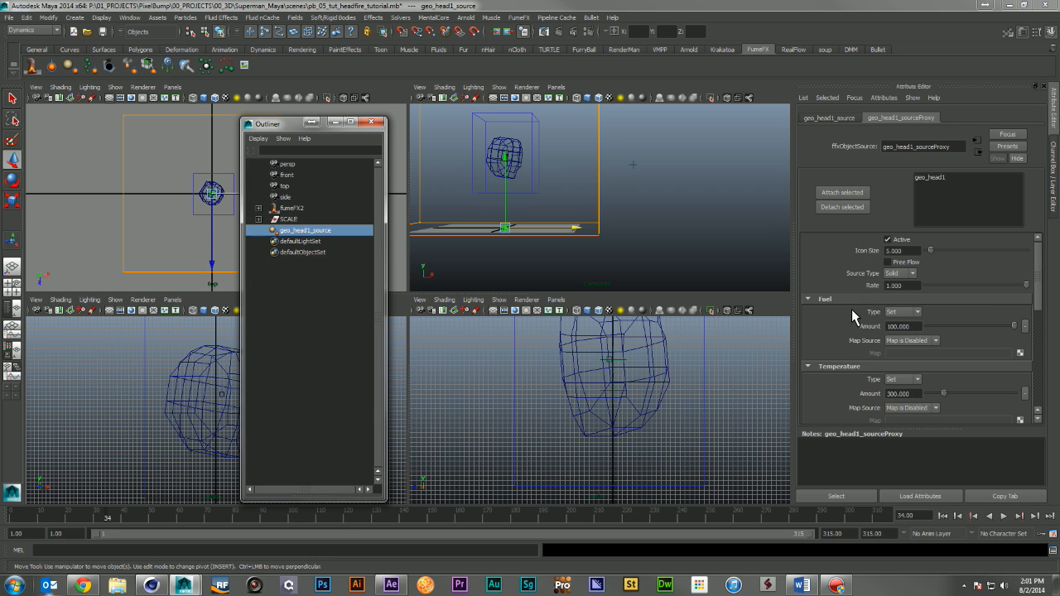
scroll(854, 310, down, 2)
click(924, 307)
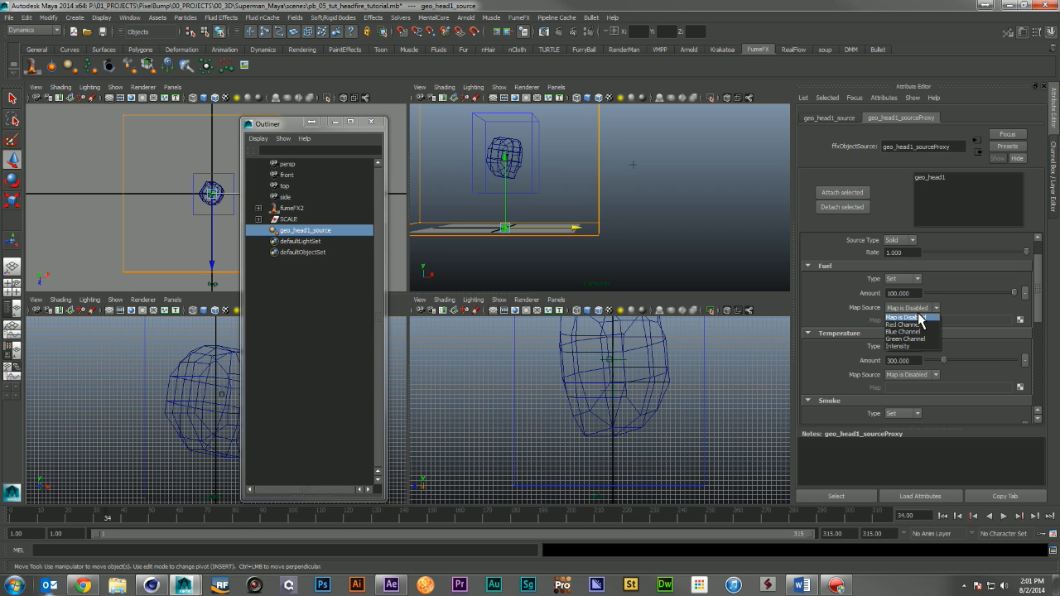
click(908, 343)
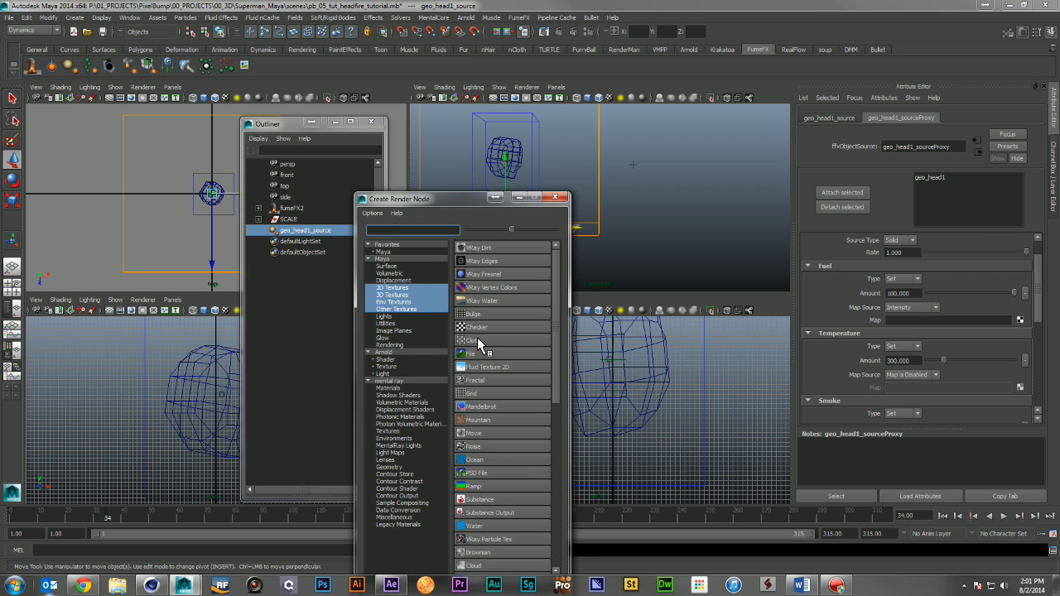
click(488, 447)
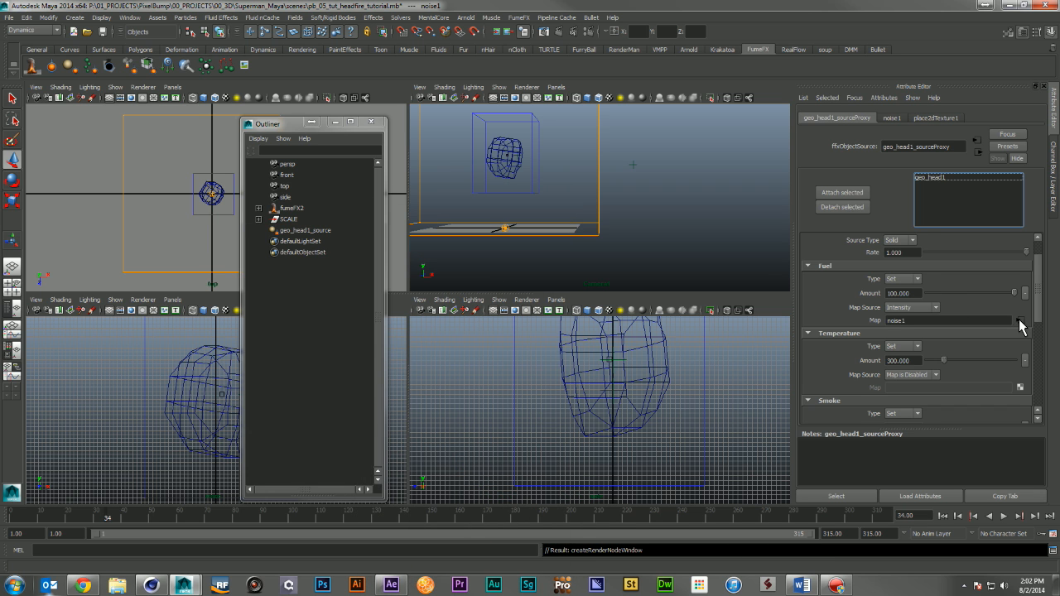
Tune the fuel map's noise to threshold 0.12, amplitude 0.387, ratio 0.06, frequency ratio 2.32, depth max 1 and frequency 4
click(1018, 321)
drag(935, 231, 946, 233)
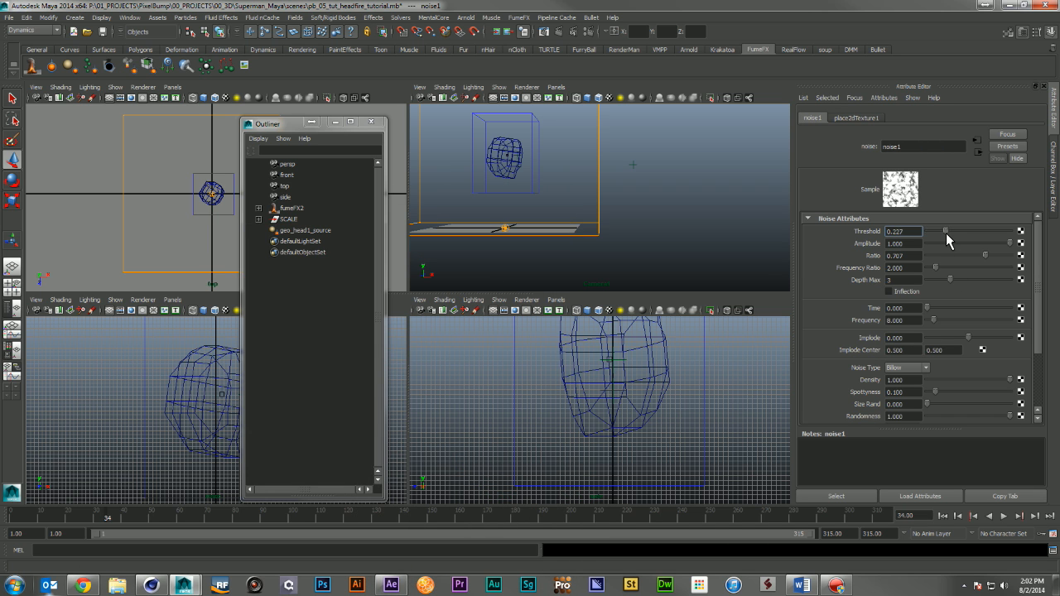
drag(1009, 243, 945, 234)
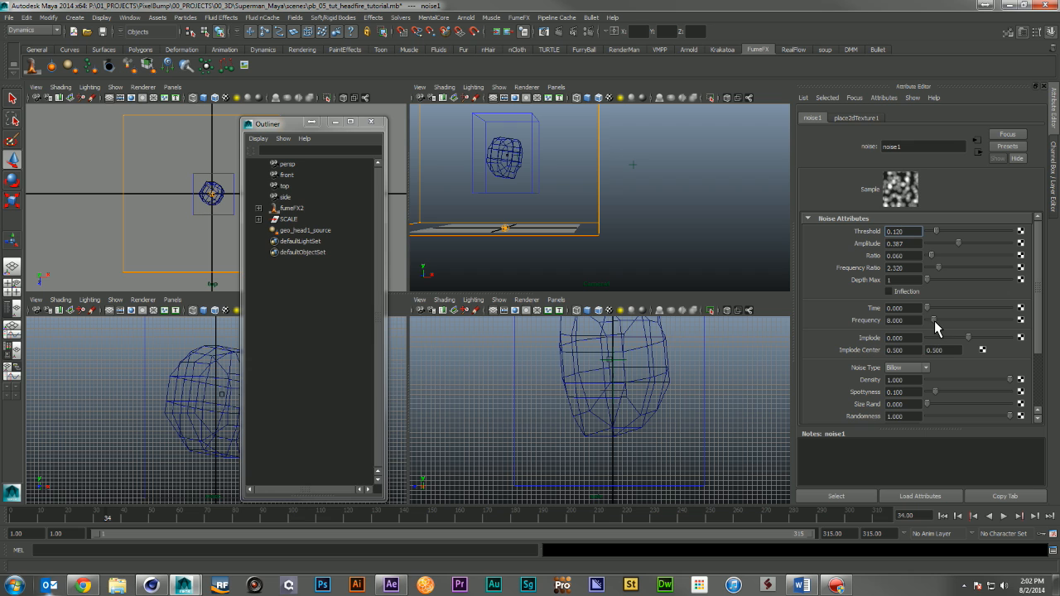
drag(935, 320, 931, 321)
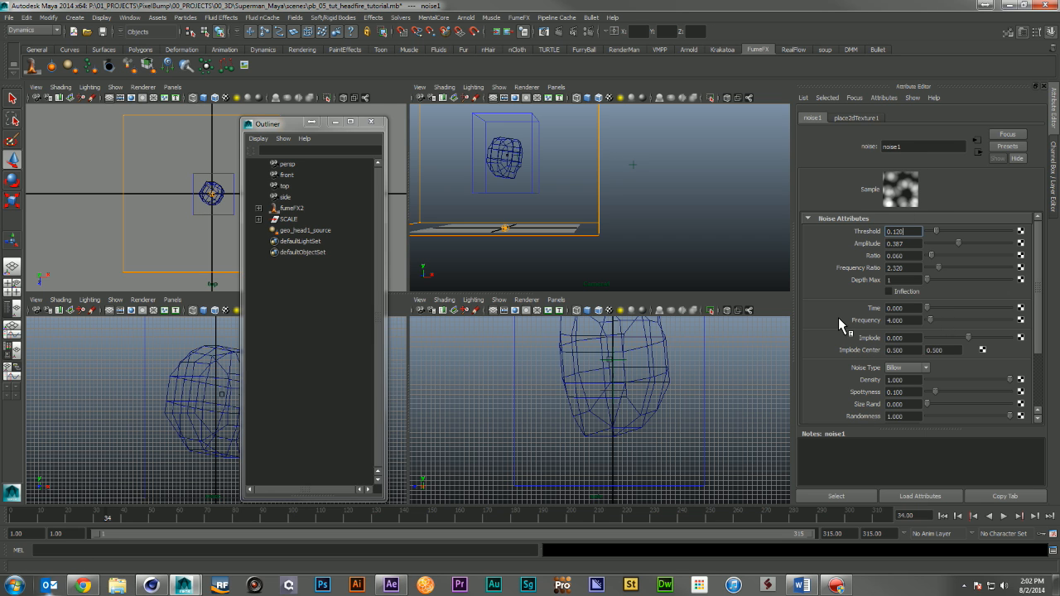
Select fumeFX2 and set its grid spacing to 0.6
click(308, 231)
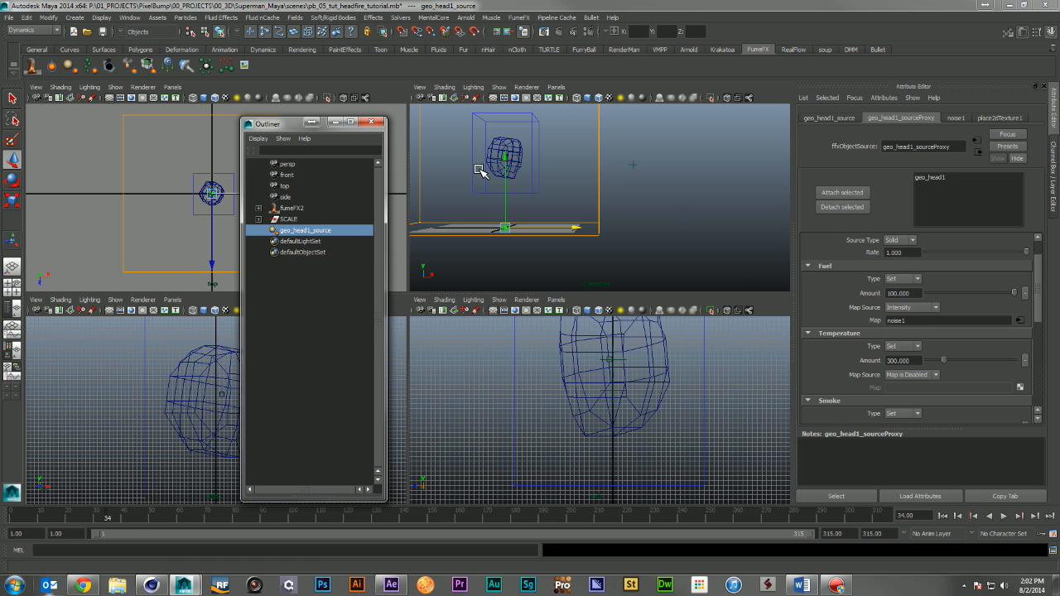
click(295, 210)
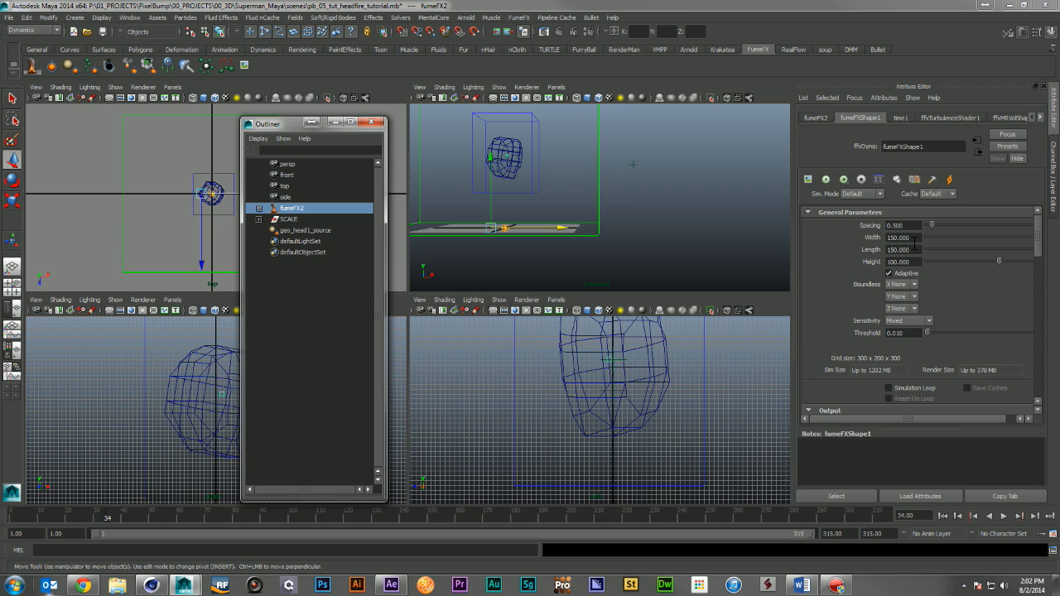
click(914, 225)
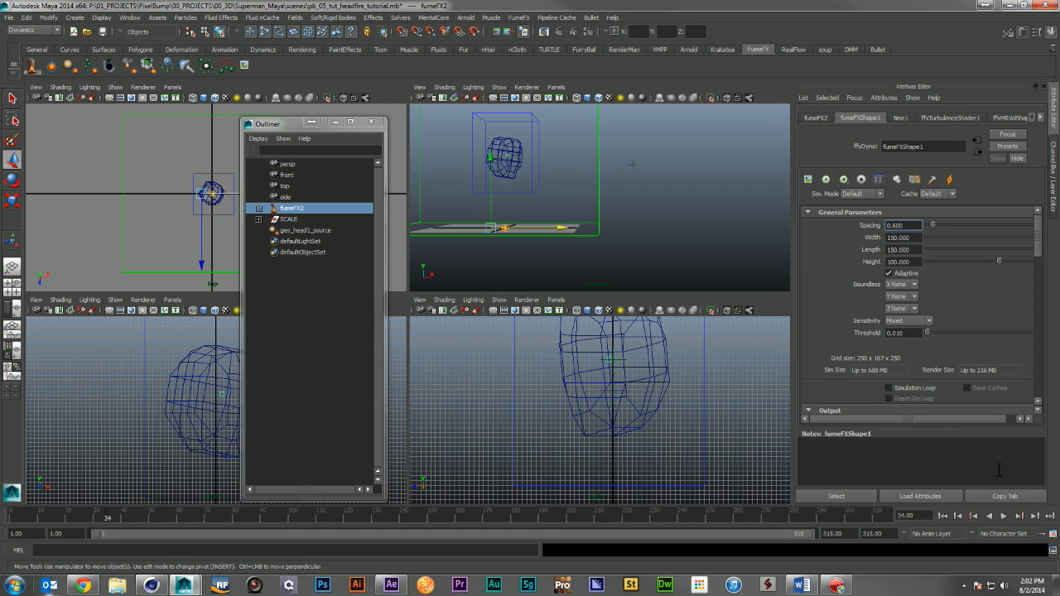
Run a test simulation from frame 1, stop it around frame 54 and scrub back to frame 36 to inspect the fire
click(942, 516)
click(828, 180)
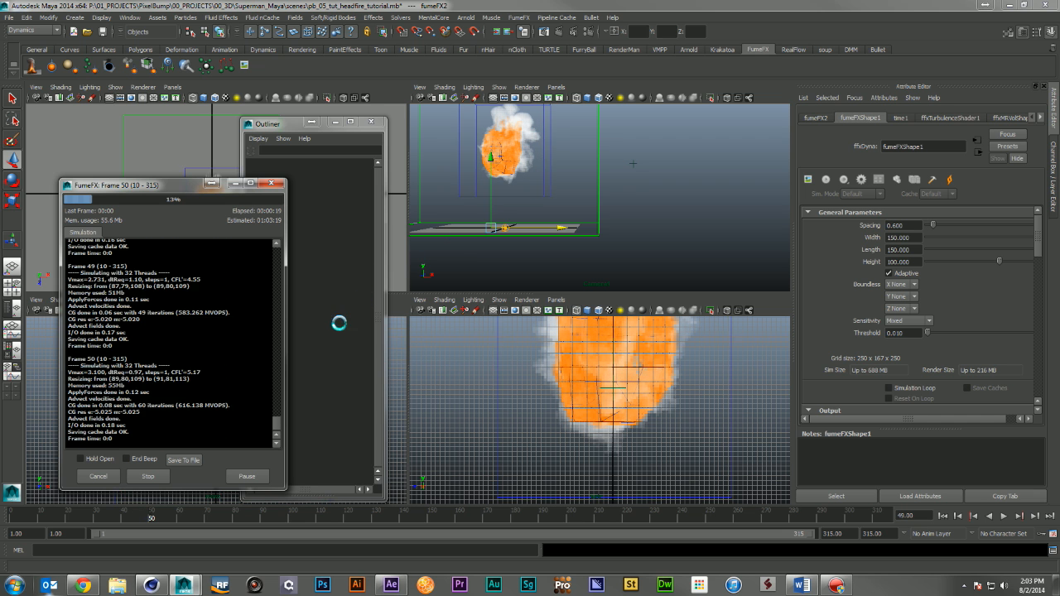
click(150, 477)
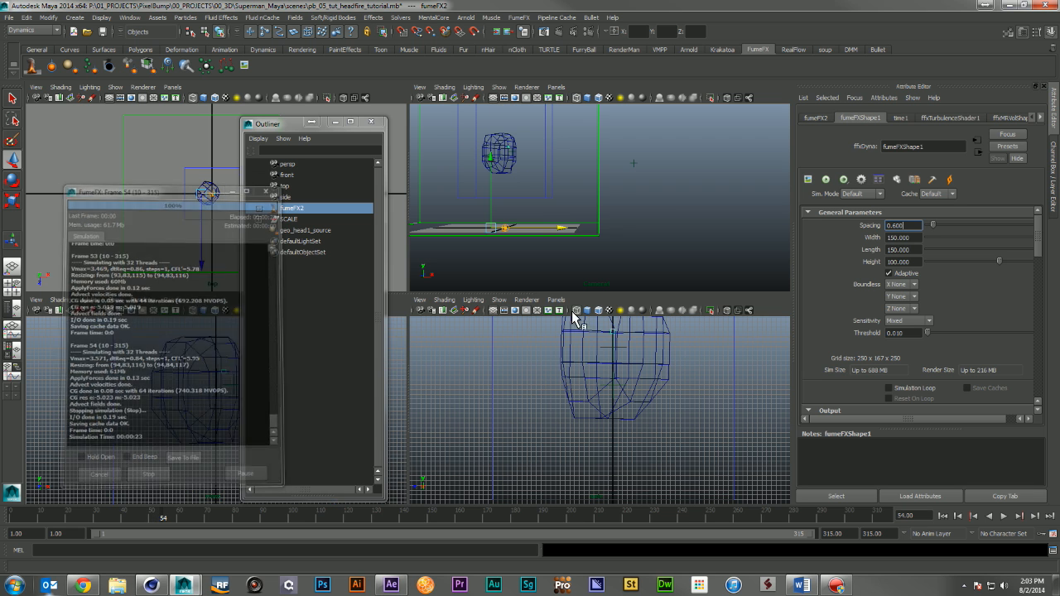
drag(153, 515, 116, 520)
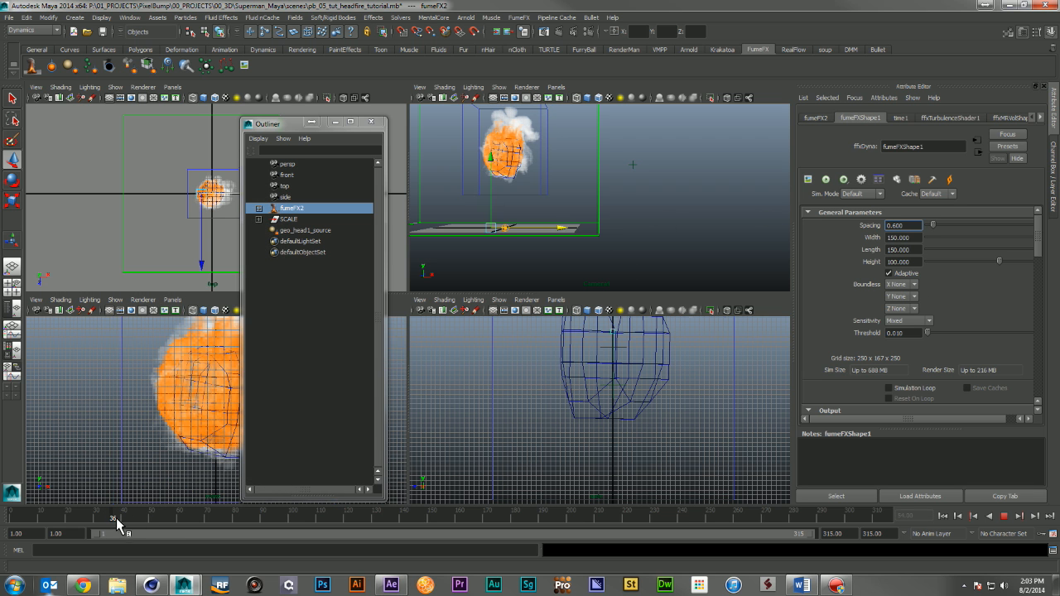
In the simulation's fuel settings, set the smoke density to 2 and the burn rate to 15
scroll(852, 320, down, 10)
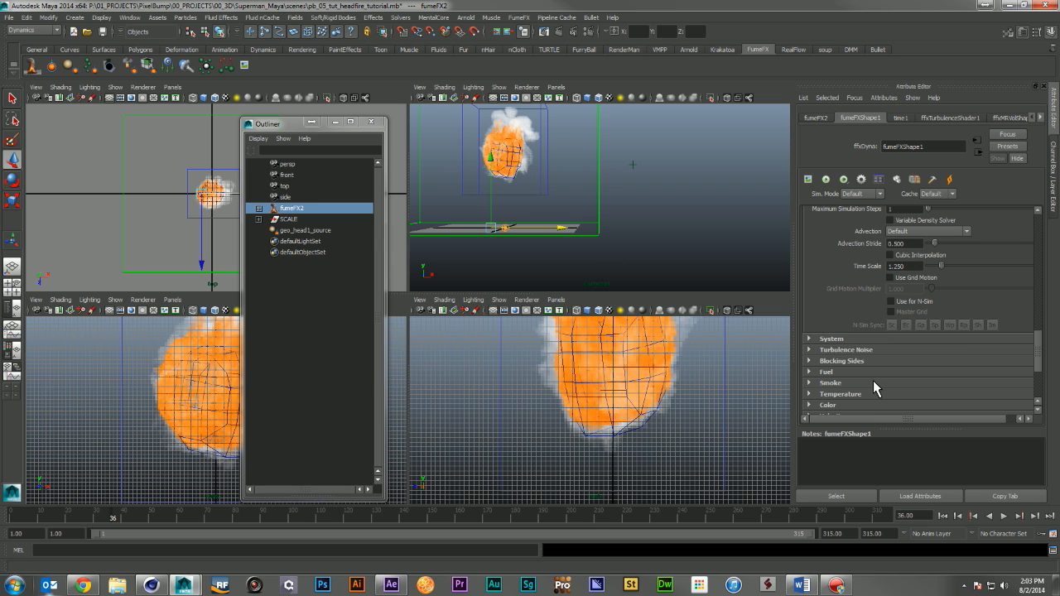
click(873, 372)
scroll(914, 357, down, 4)
click(918, 305)
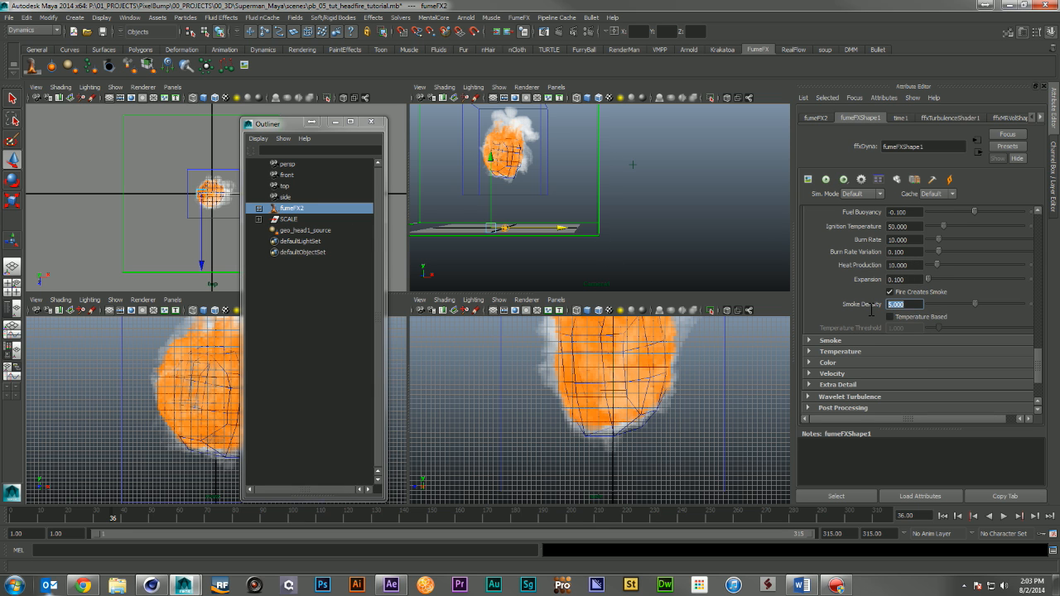
text(2)
key(Return)
click(903, 241)
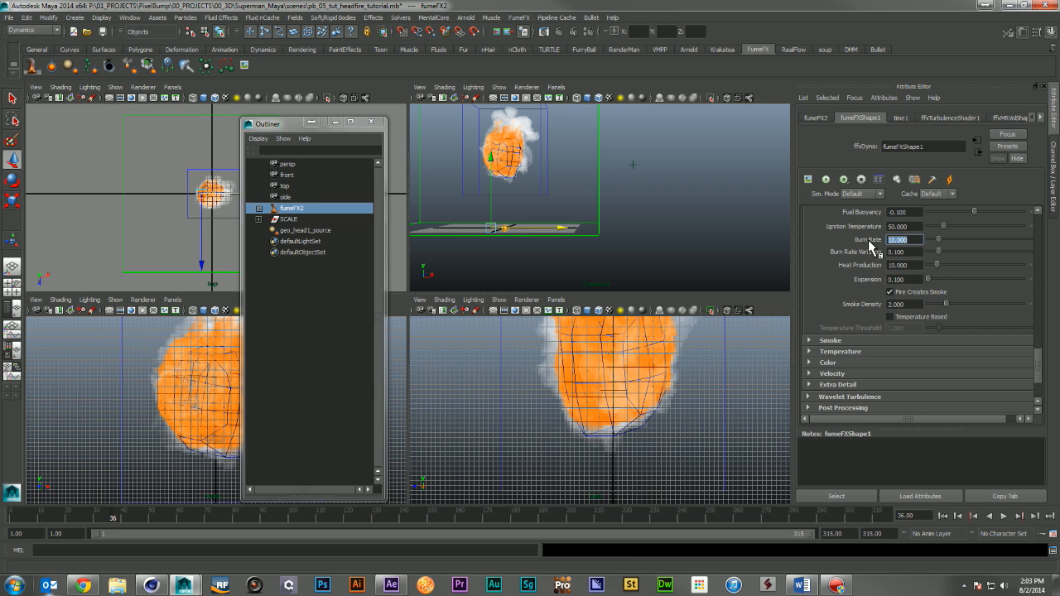
text(15)
key(Return)
Set the FumeFX grid spacing to 0.7 in the general parameters
scroll(979, 317, up, 10)
scroll(979, 317, up, 8)
drag(909, 225, 895, 226)
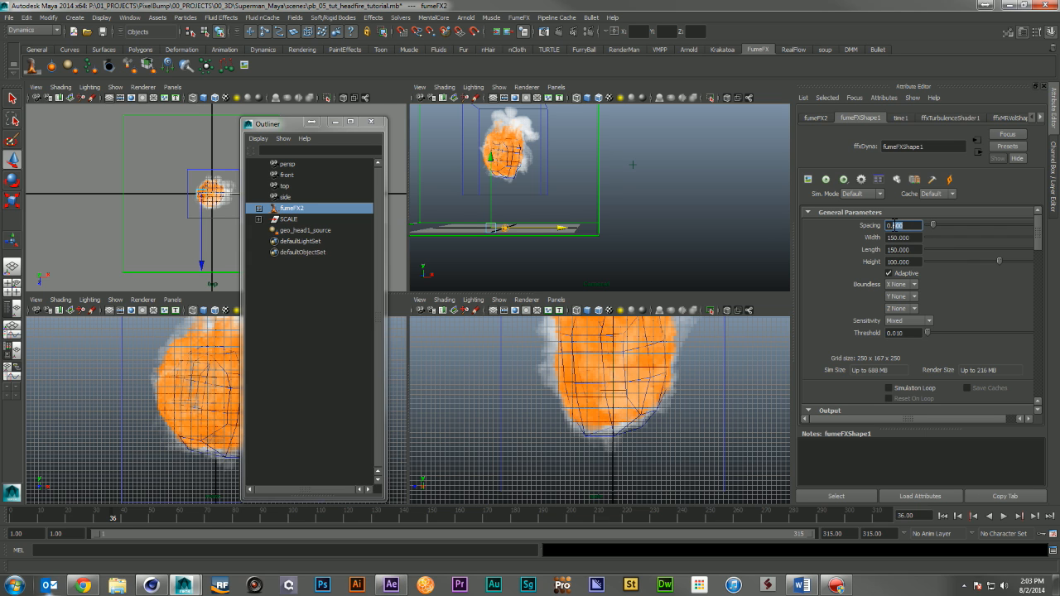
text(700)
Return to frame 1, rerun the simulation and stop it around frame 60
click(942, 516)
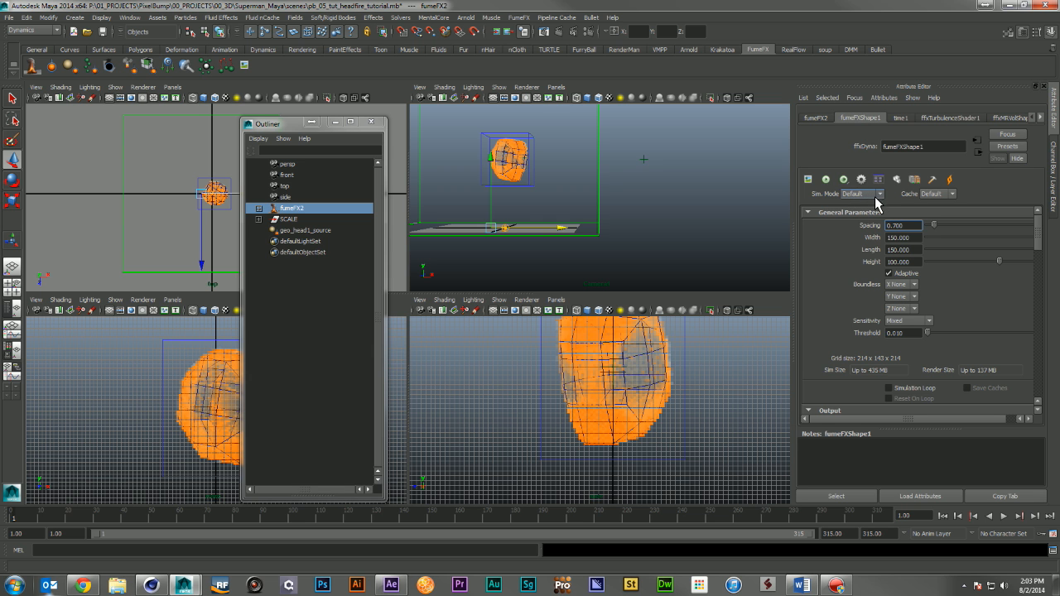
click(826, 179)
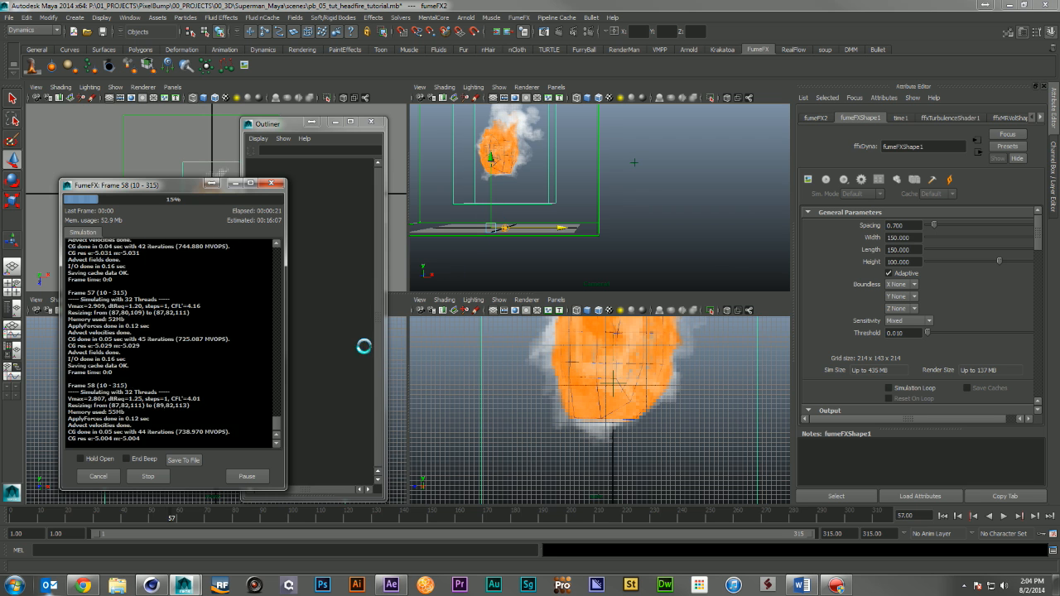
click(149, 478)
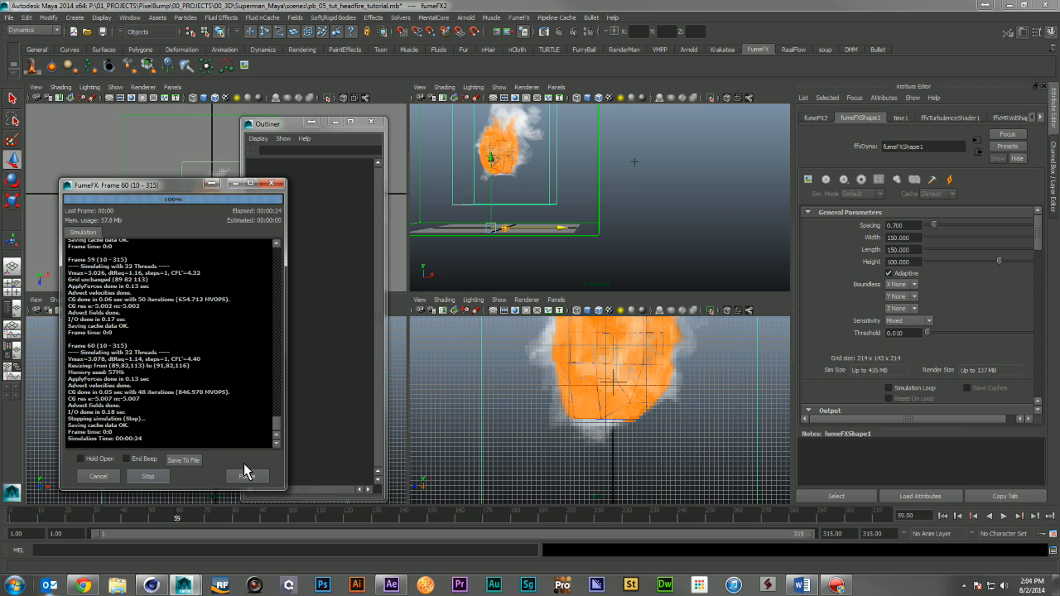
Raise the fuel burn rate of fumeFX2 to 25
scroll(863, 309, down, 3)
scroll(863, 309, down, 5)
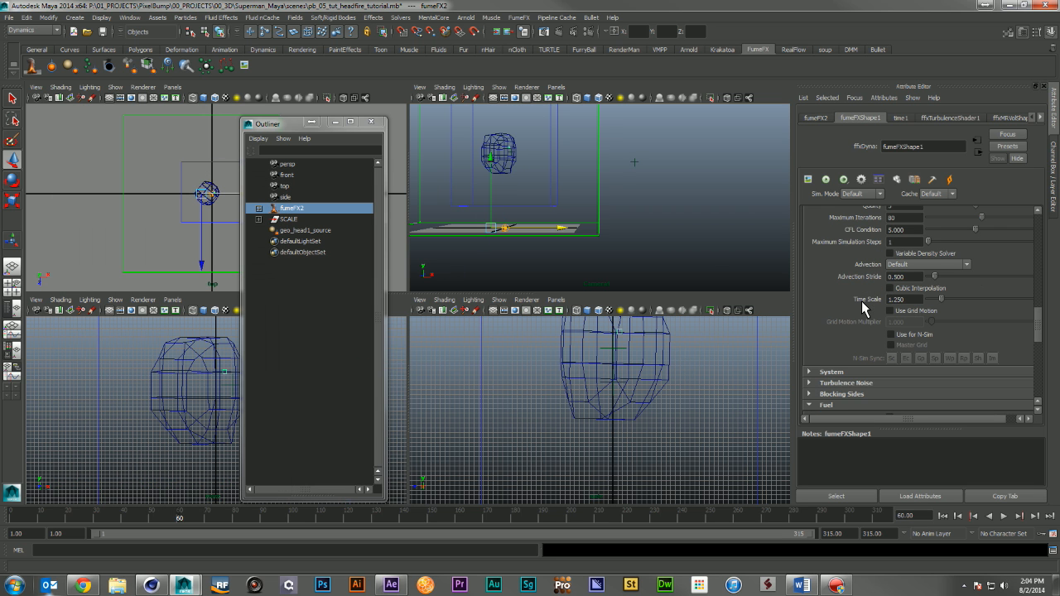
scroll(863, 309, up, 6)
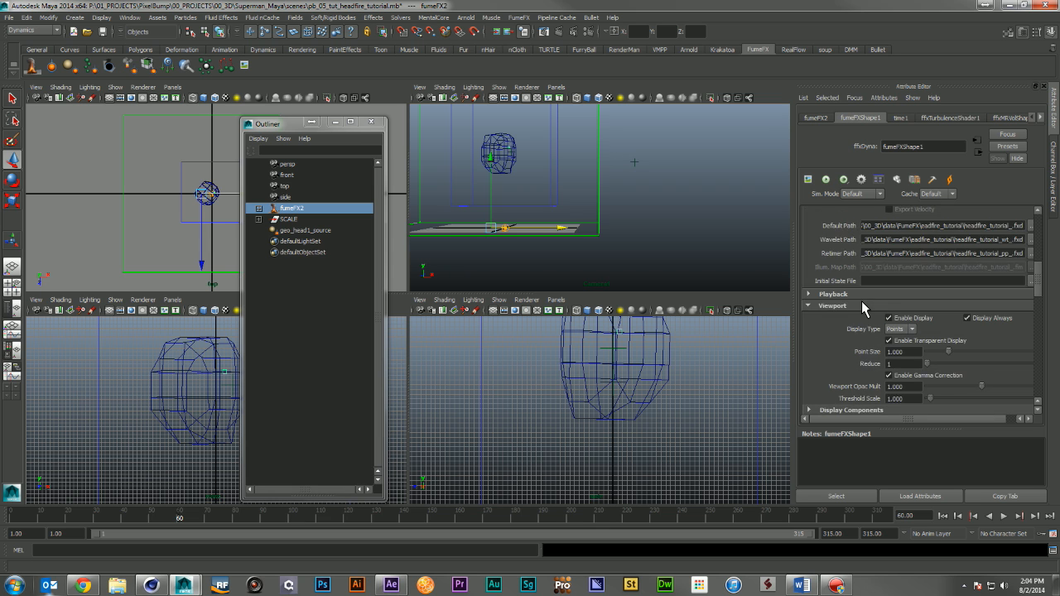
scroll(863, 309, down, 5)
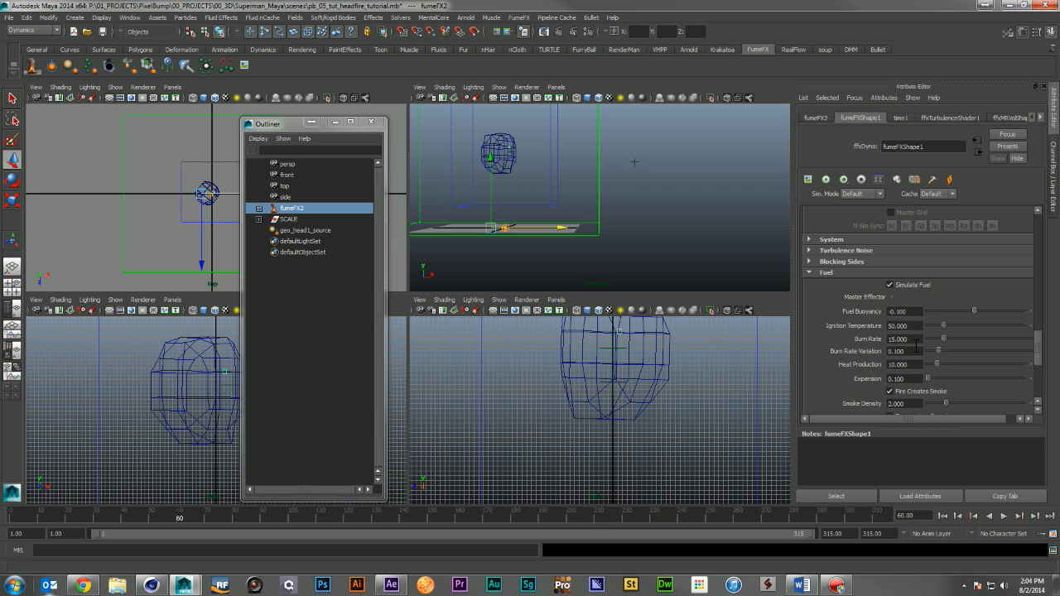
scroll(917, 341, down, 2)
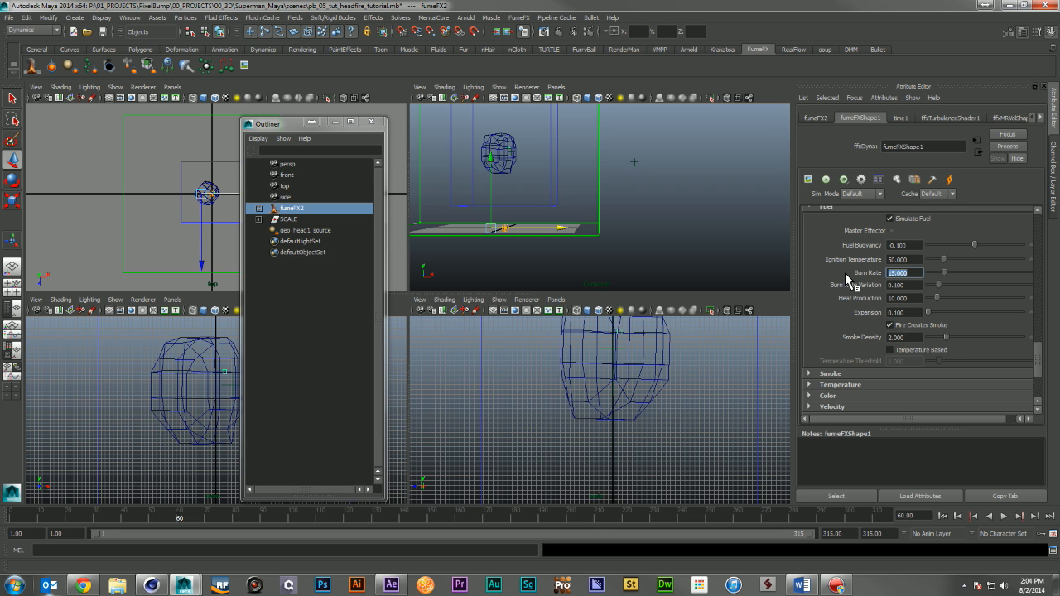
text(25)
key(Return)
click(917, 287)
scroll(977, 351, down, 4)
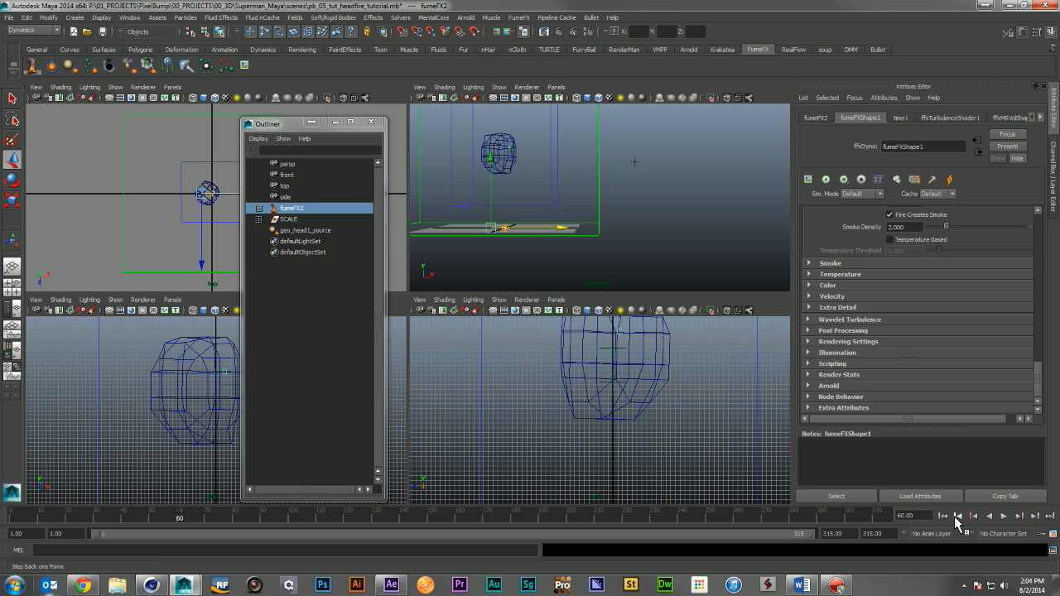
Open the GPU preview window beside the Outliner and run the simulation to frame 44 with preview quality 5
click(809, 179)
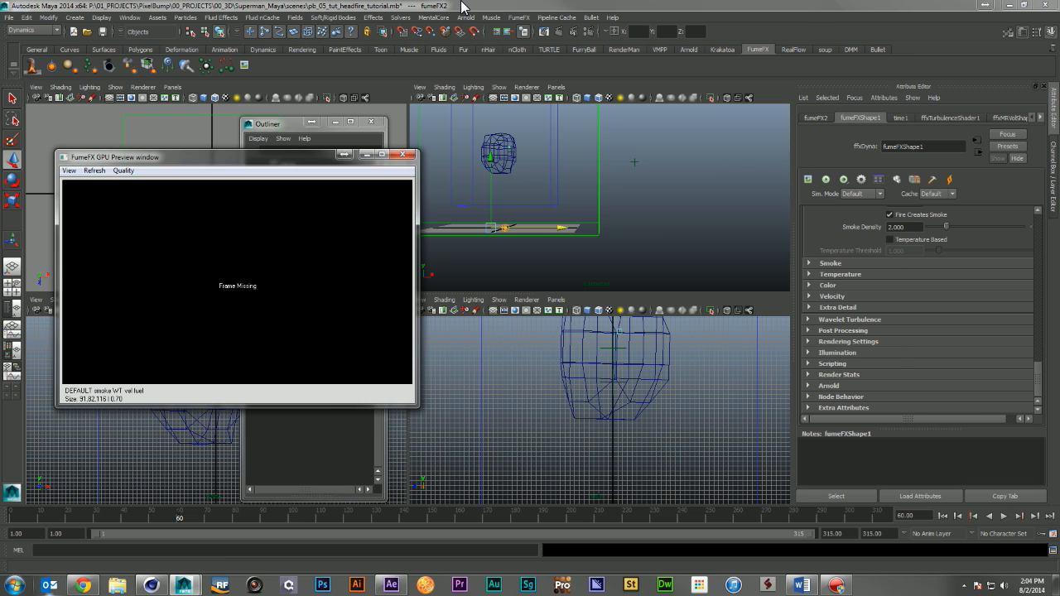
drag(267, 159, 603, 159)
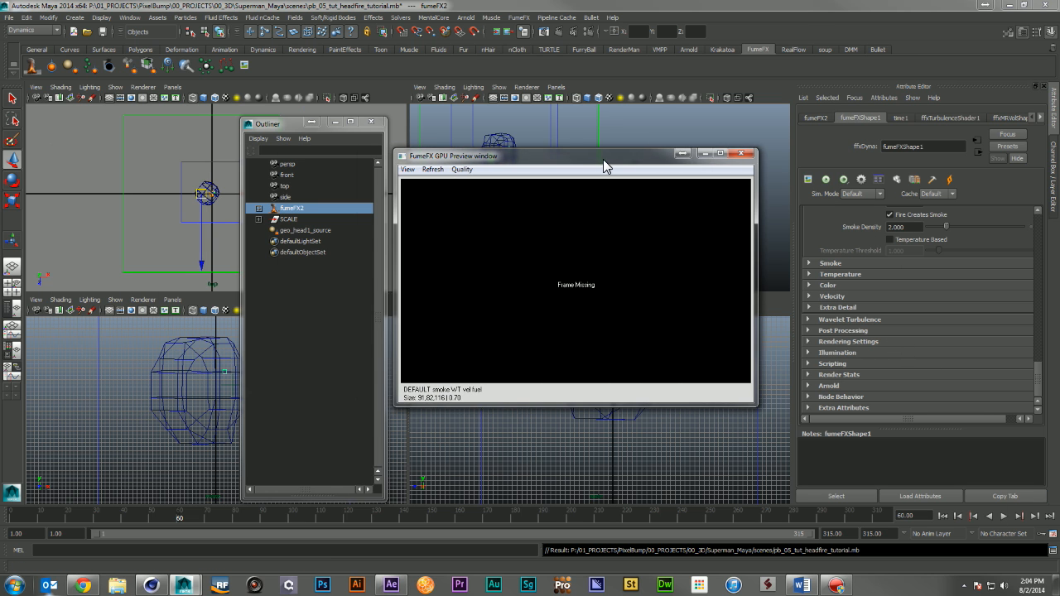
click(827, 180)
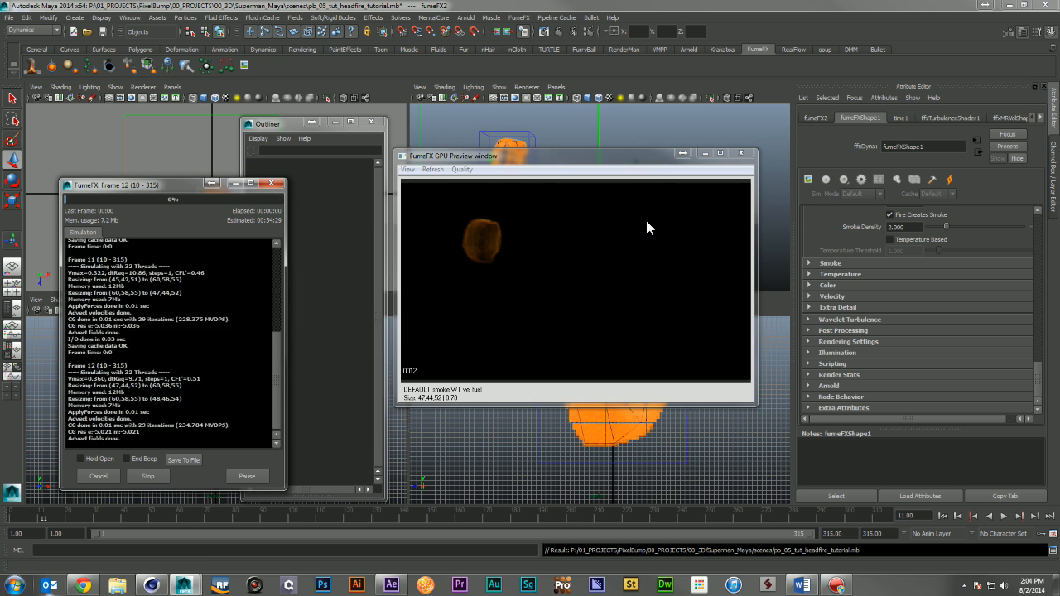
click(462, 169)
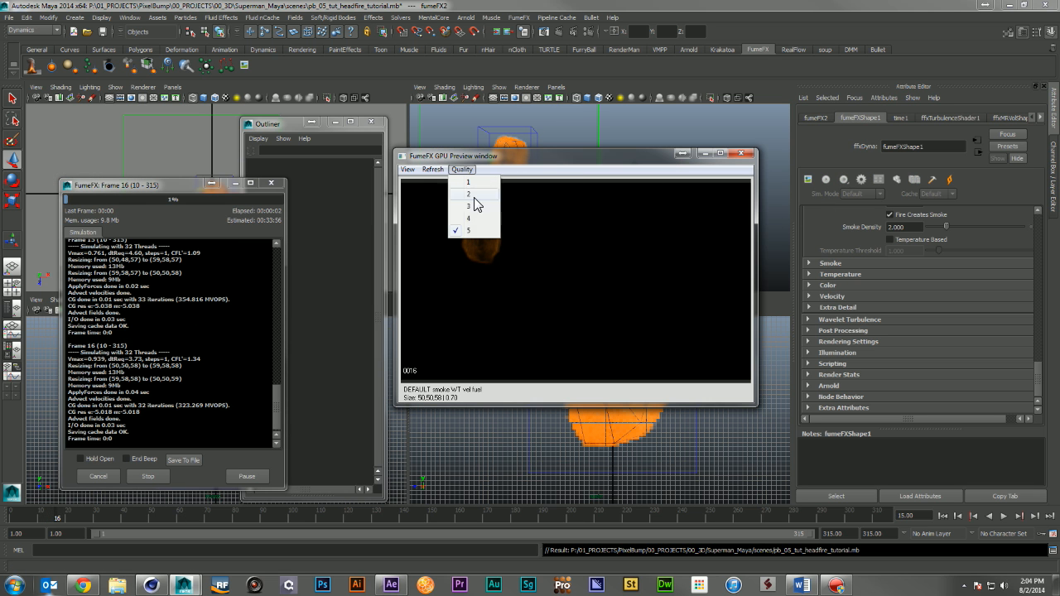
click(483, 231)
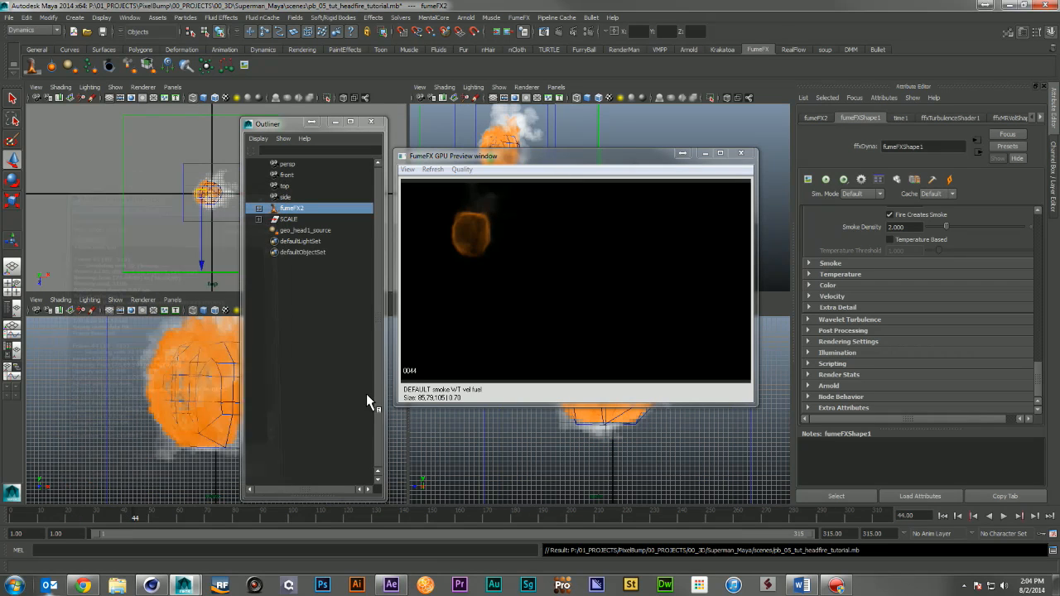
In the rendering settings' fire colour gradient, place one colour key at about 0.504 and add another at about 0.183
click(864, 342)
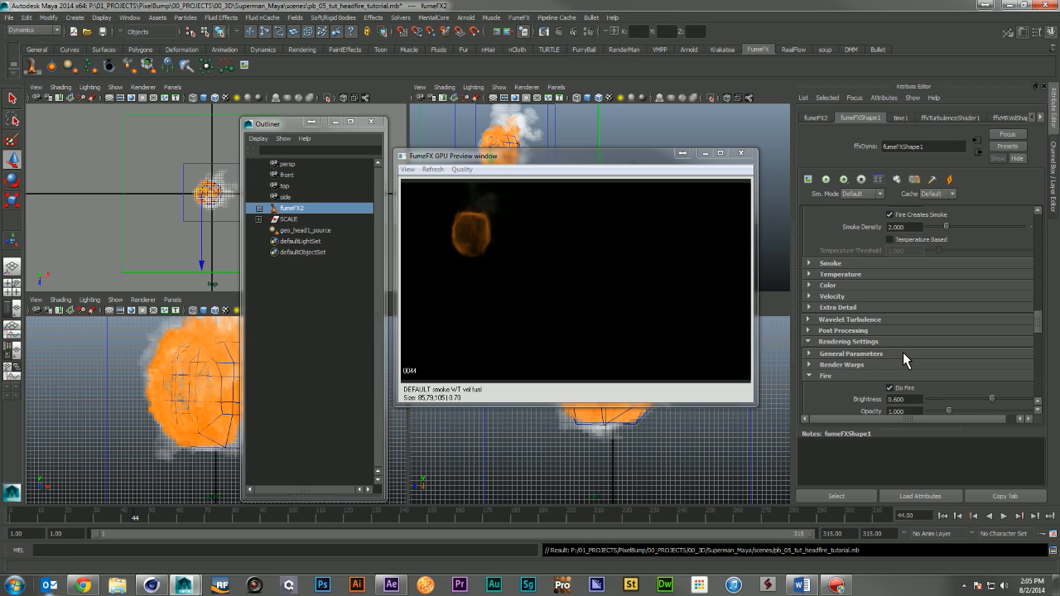
scroll(905, 353, down, 3)
mouse_move(941, 309)
mouse_down()
mouse_move(980, 313)
mouse_move(956, 322)
mouse_move(970, 323)
mouse_move(937, 314)
mouse_move(949, 314)
mouse_up()
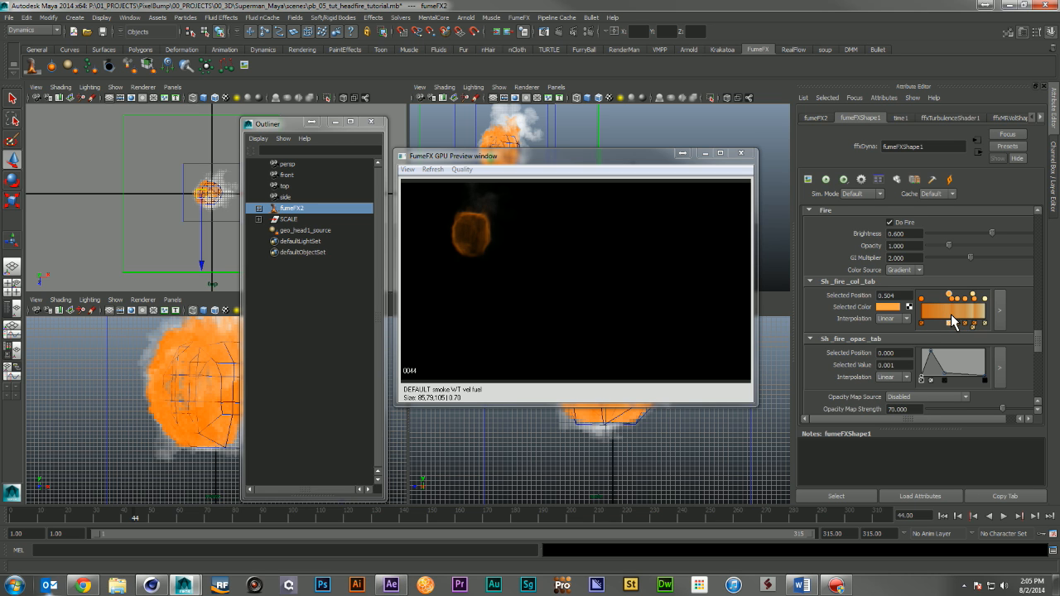
click(933, 313)
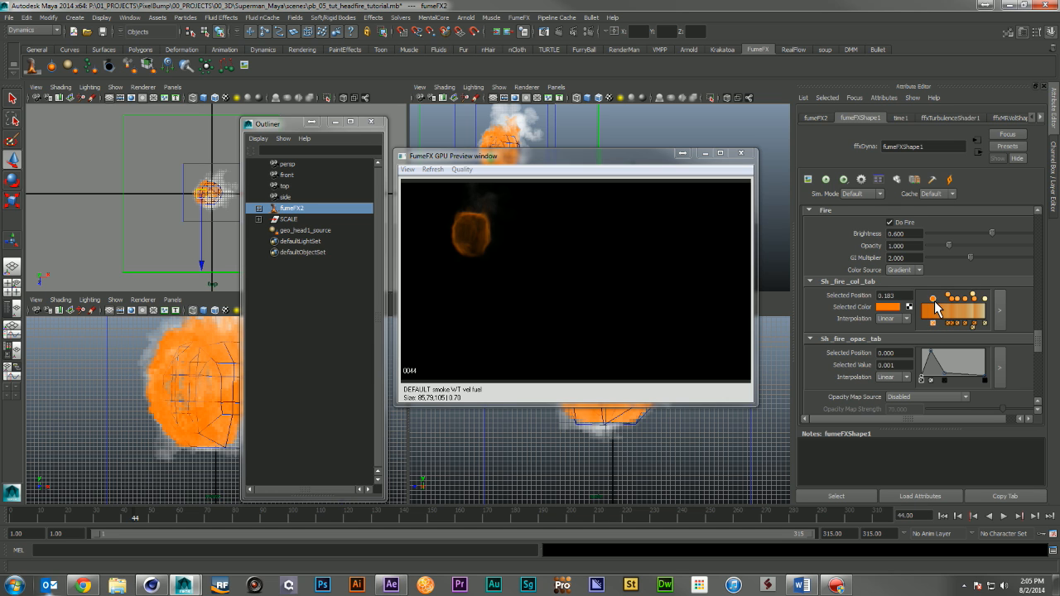
Change the fire gradient's first key at position 0 to a saturated orange-red and move the GPU preview off the perspective view
drag(930, 315, 918, 314)
click(890, 307)
drag(1002, 298, 1005, 303)
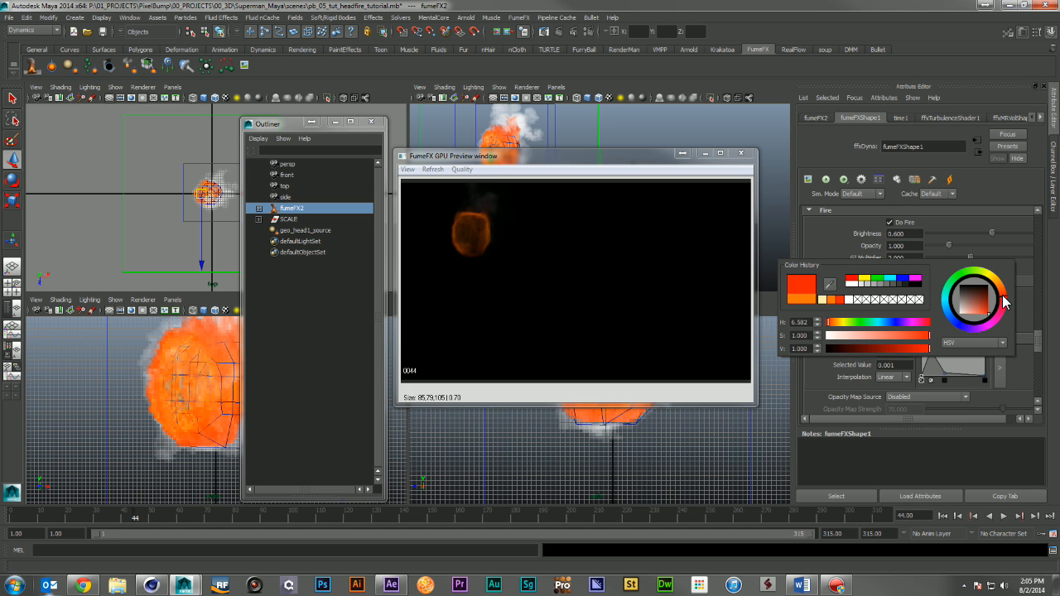
drag(654, 166, 430, 212)
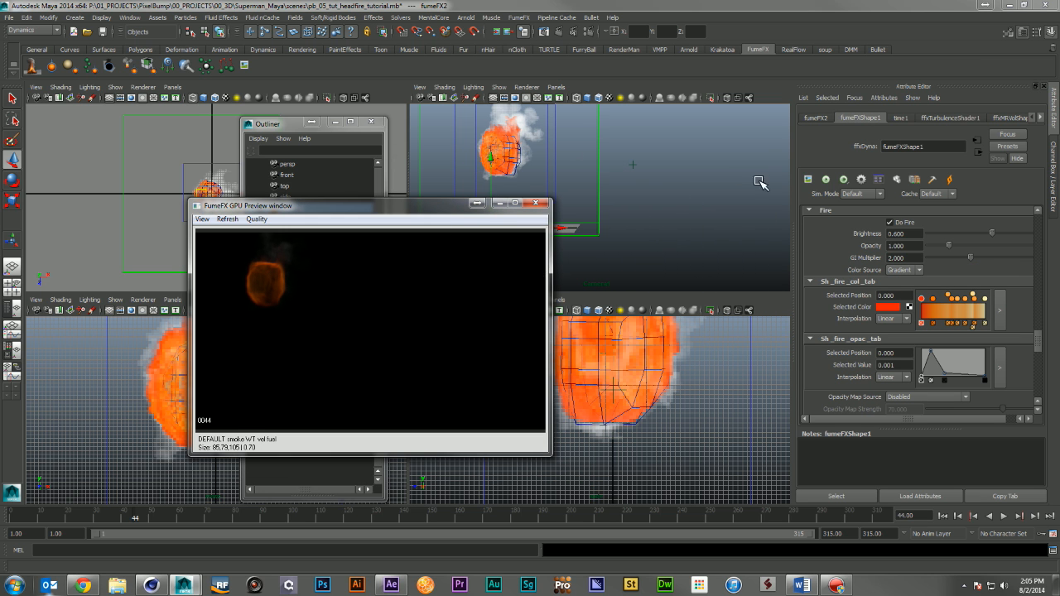
Set the render image width to 960 pixels in the render settings, keeping the width/height ratio
click(594, 34)
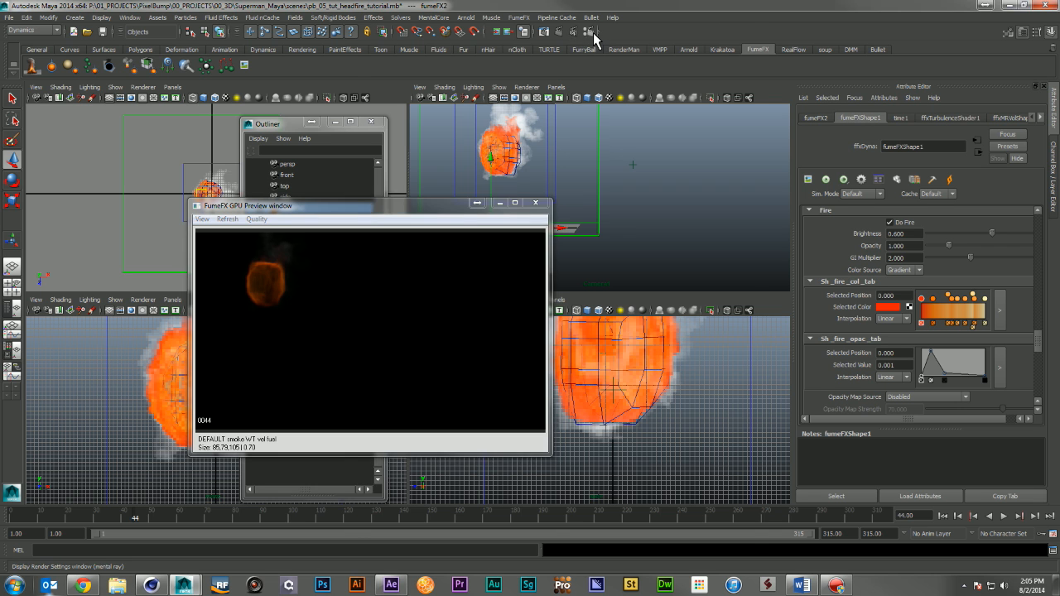
click(473, 384)
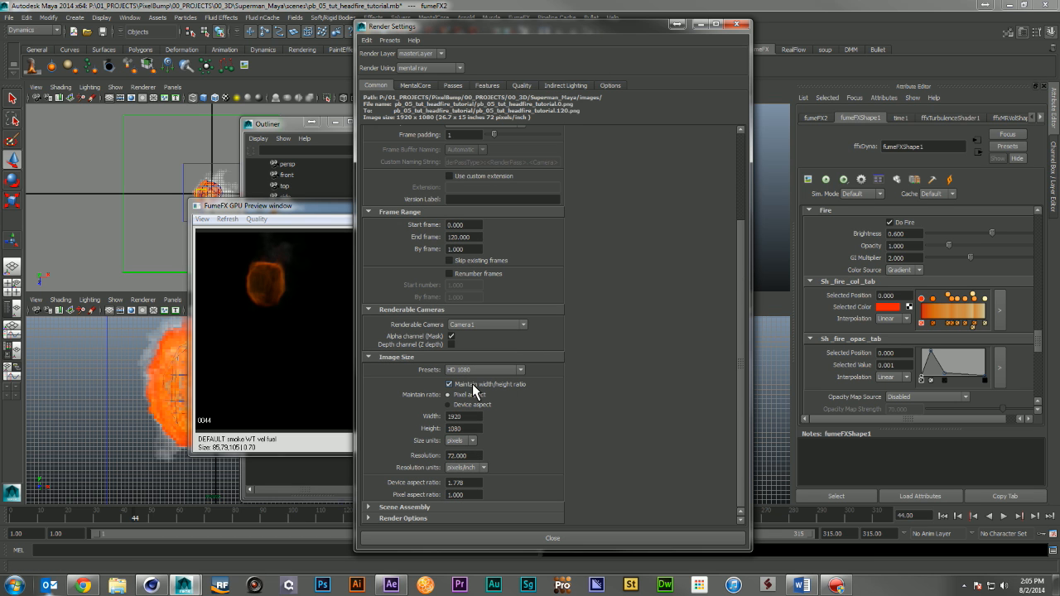
double_click(460, 416)
text(960)
key(Return)
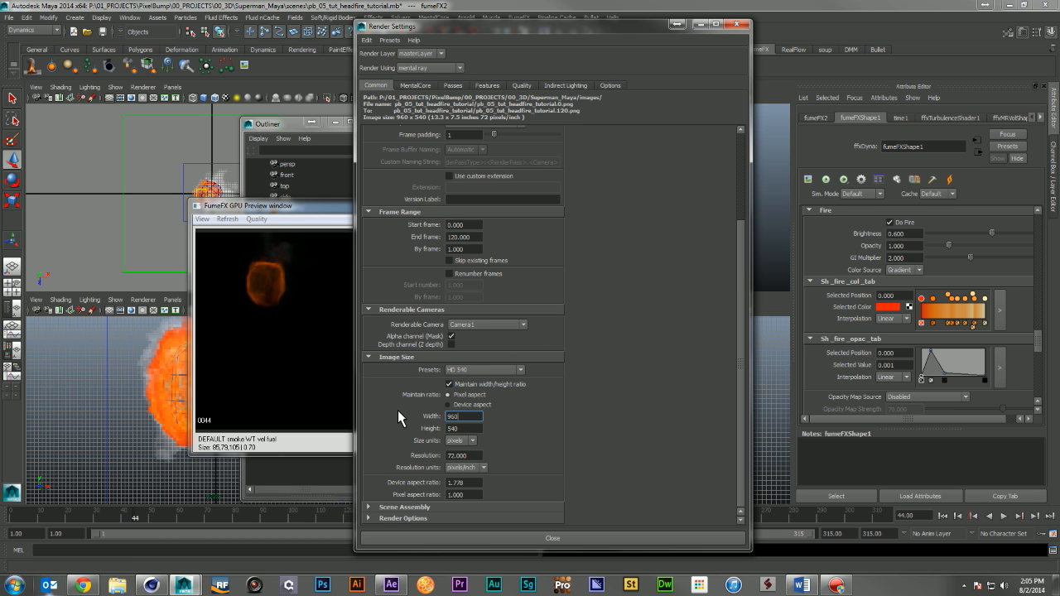
click(737, 24)
Render frame 44 through Camera1 with mental ray, and close both the render and the GPU preview windows
click(559, 32)
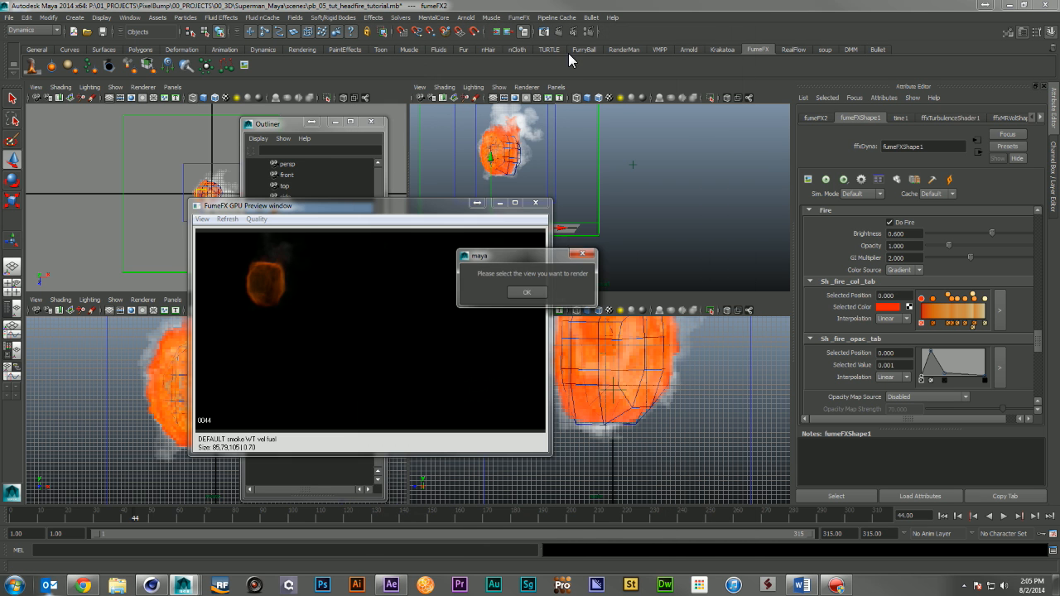
click(526, 293)
click(779, 86)
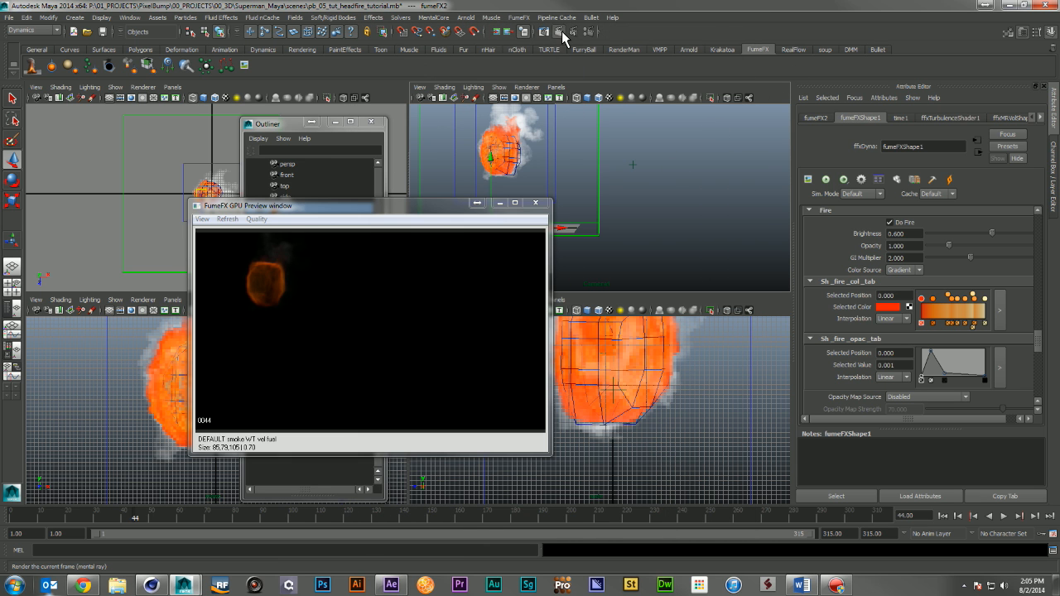
click(561, 32)
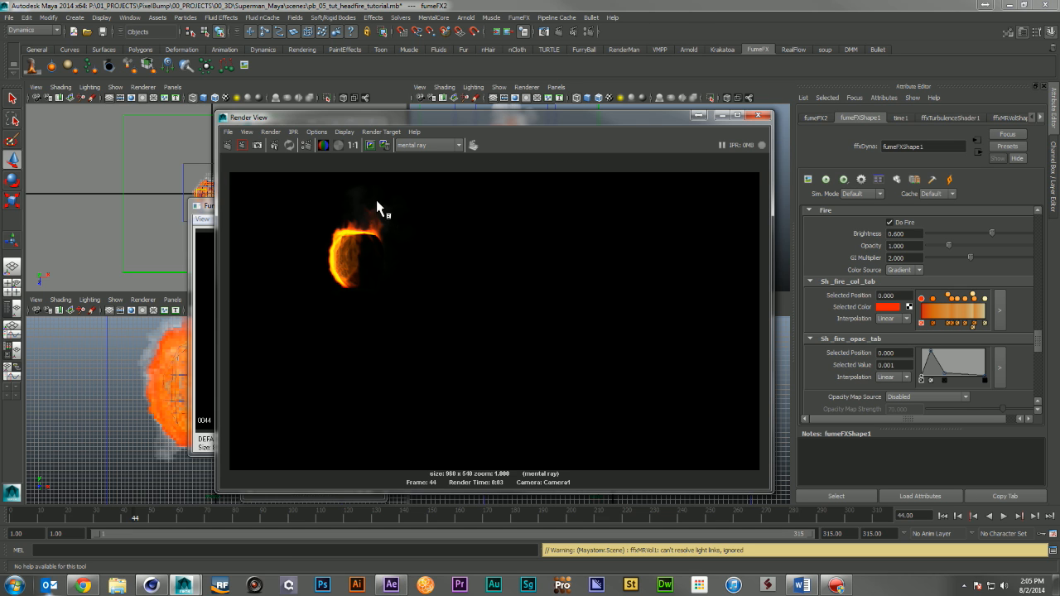
click(760, 115)
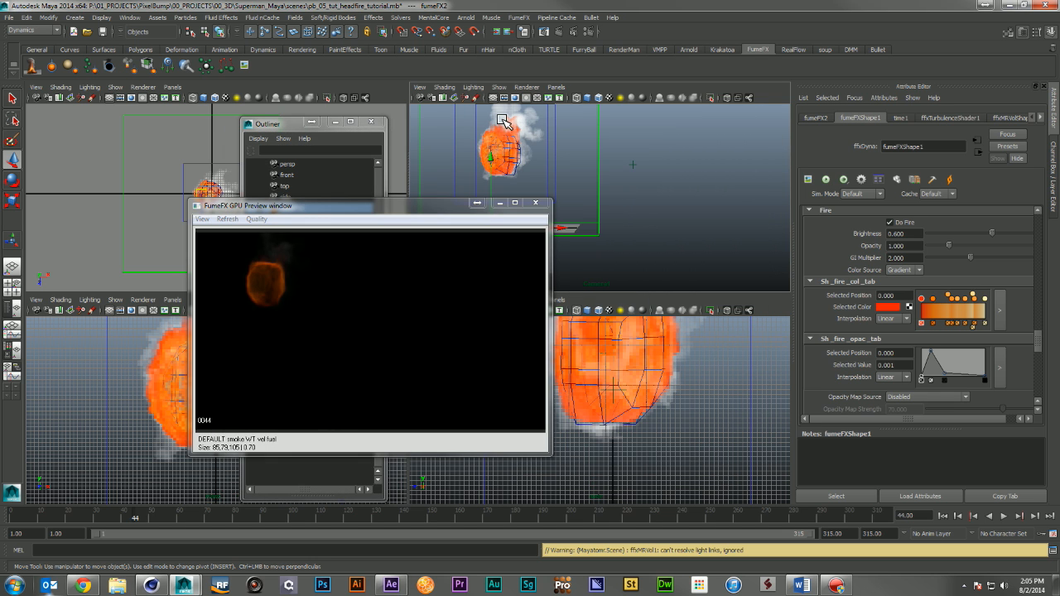
click(535, 202)
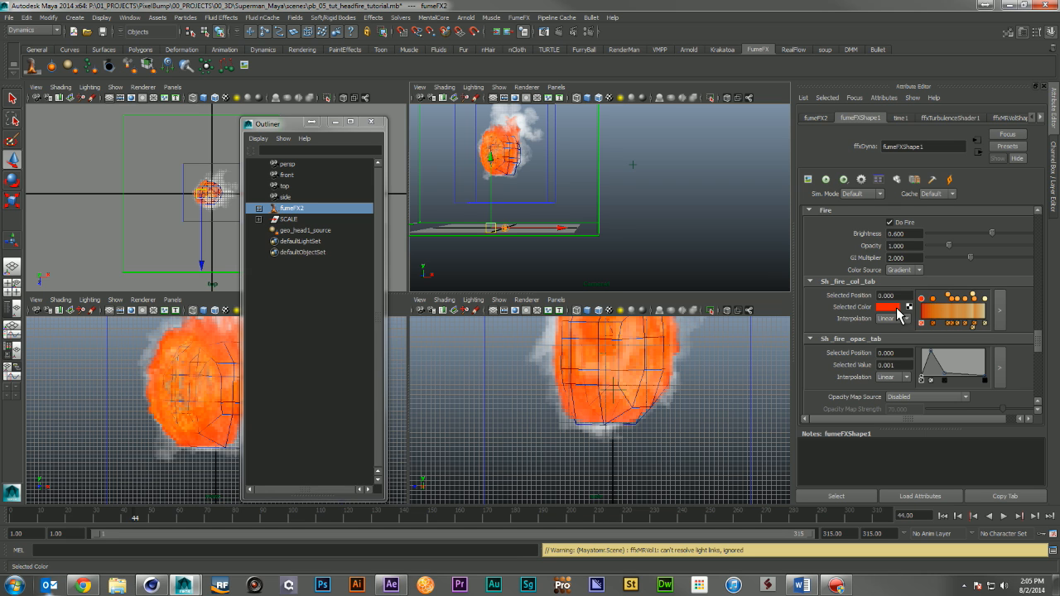
Change the fire gradient's first colour key to orange with a hue of about 23, and move the second key to 0.243
click(899, 311)
drag(1004, 299, 1007, 294)
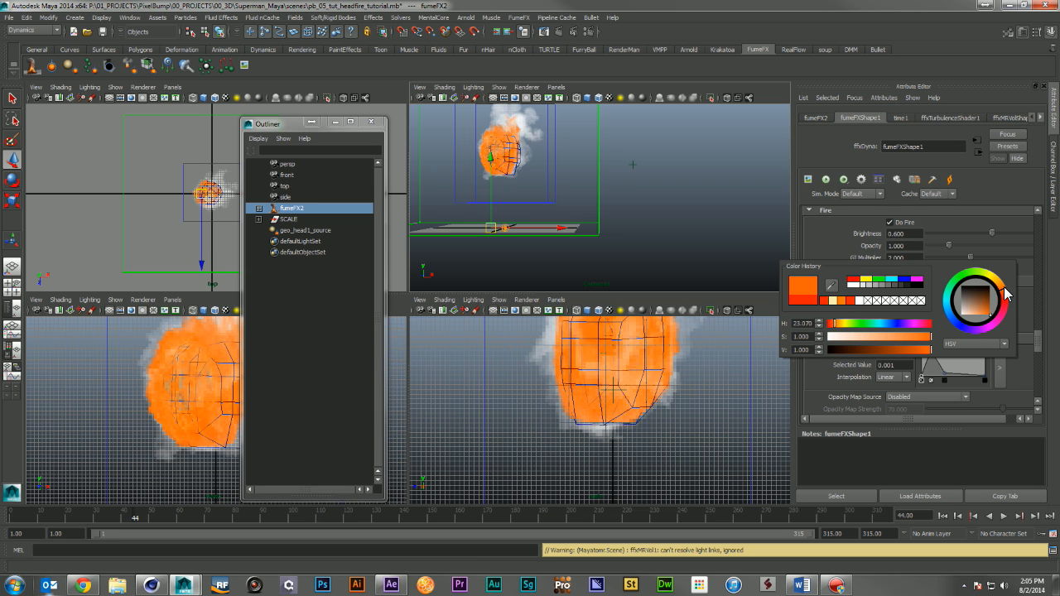
click(937, 298)
Set the fuel burn rate of fumeFX2 to 40
scroll(978, 272, up, 3)
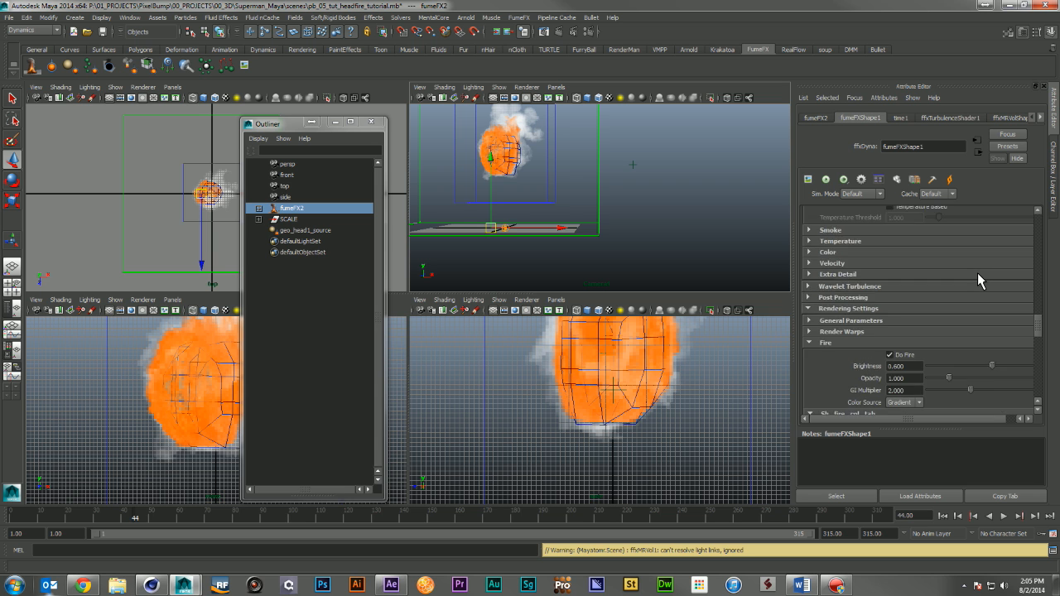
scroll(978, 272, up, 10)
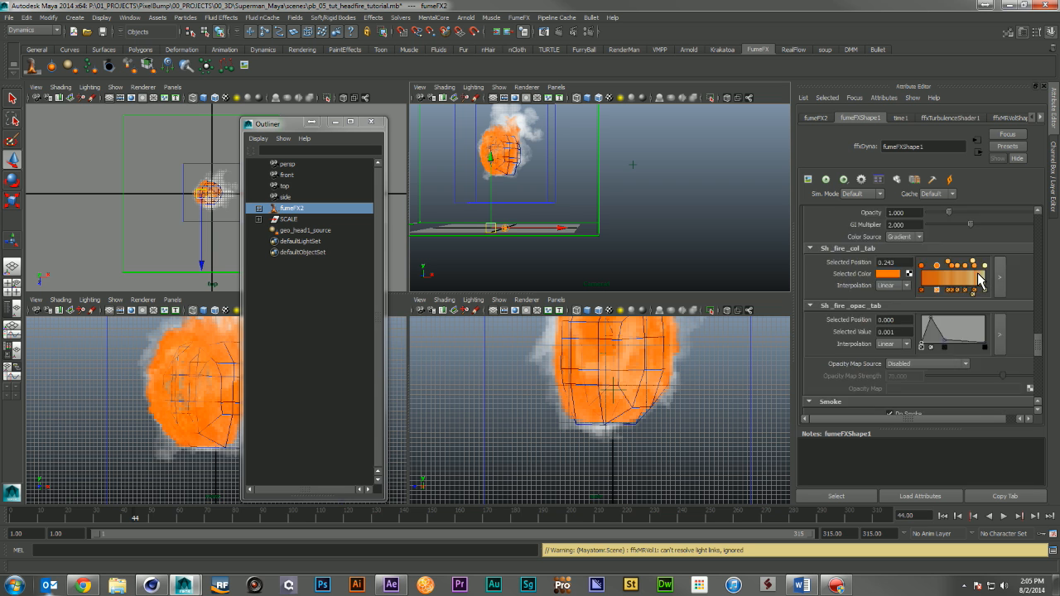
scroll(977, 273, up, 5)
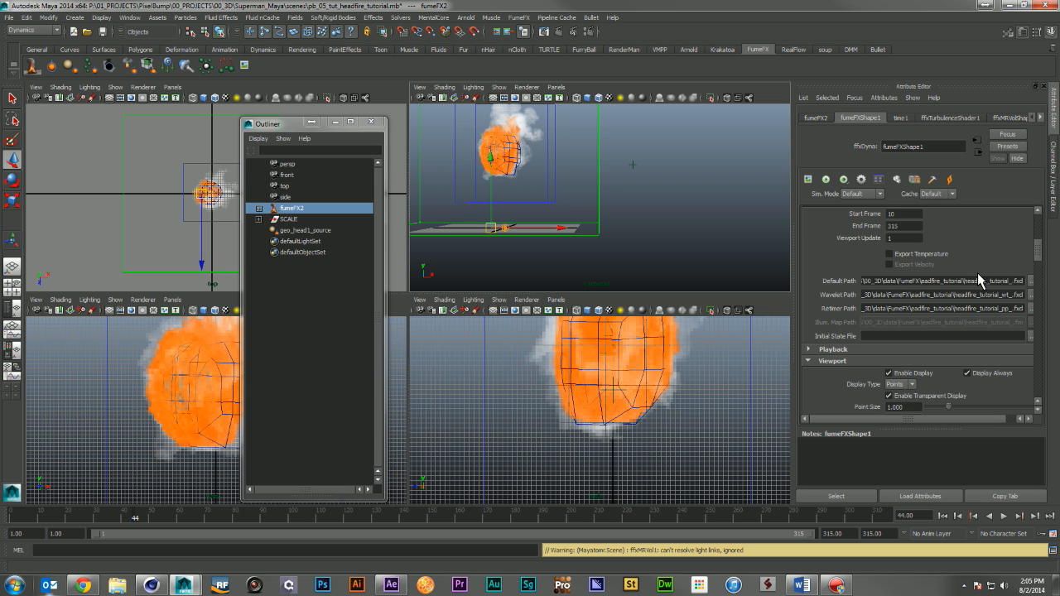
scroll(946, 286, down, 8)
scroll(946, 286, down, 10)
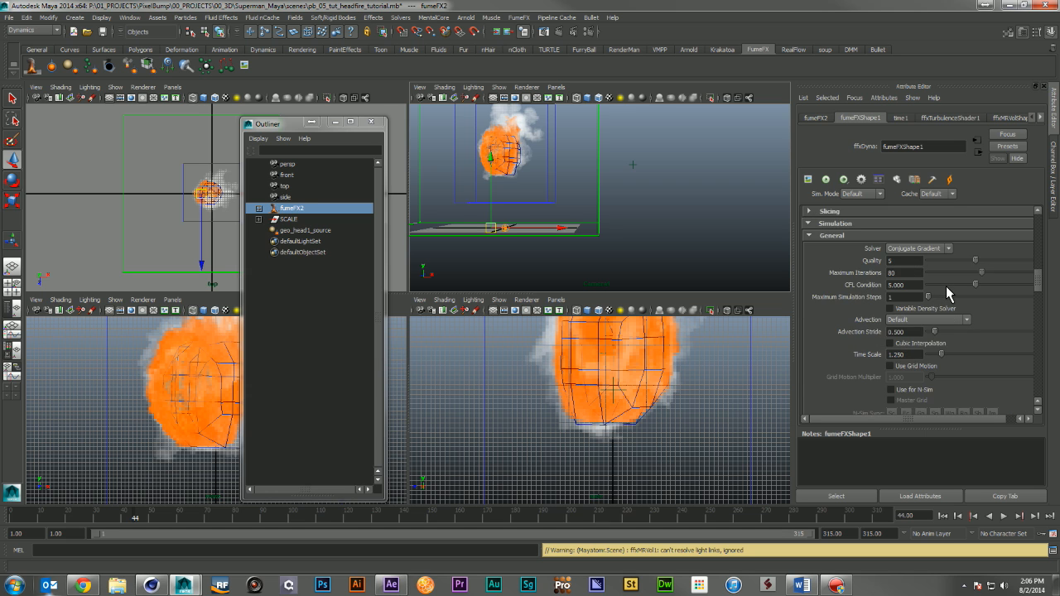
click(903, 328)
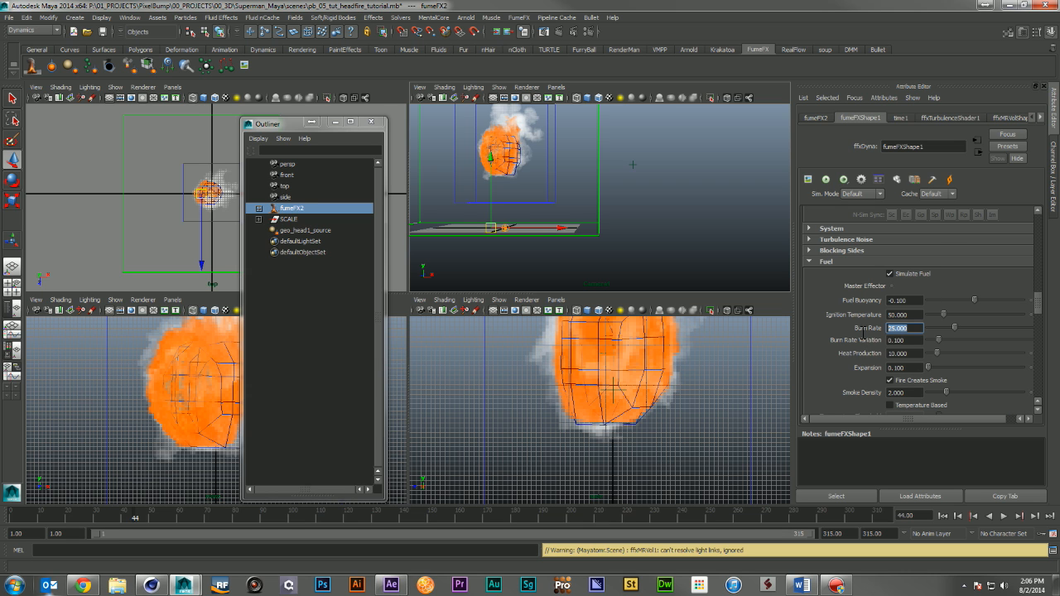
text(40)
key(Return)
Return to the start frame and rerun the default simulation, stopping it at frame 44
click(942, 516)
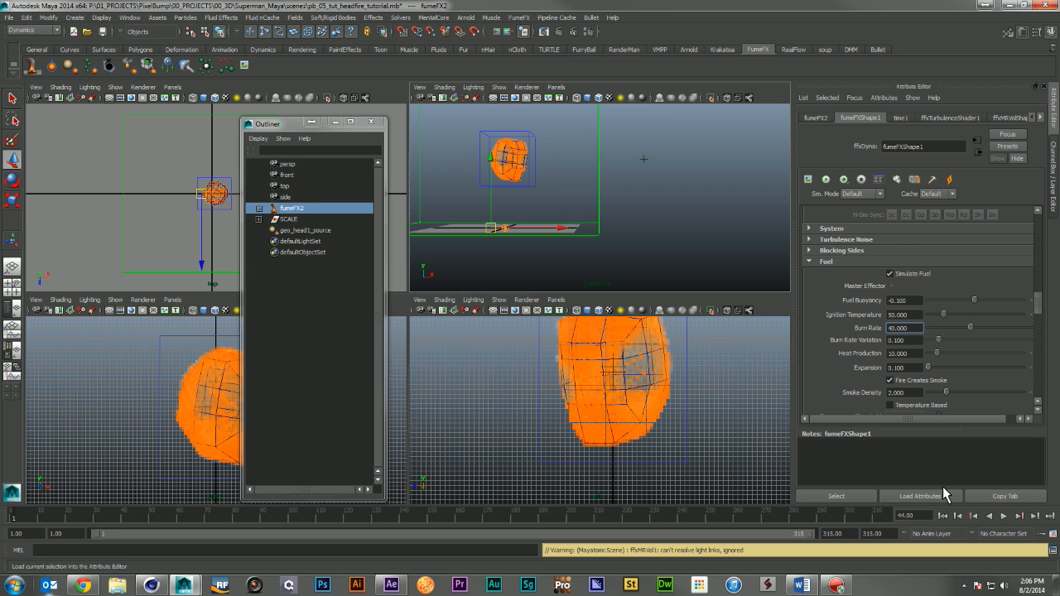
click(825, 179)
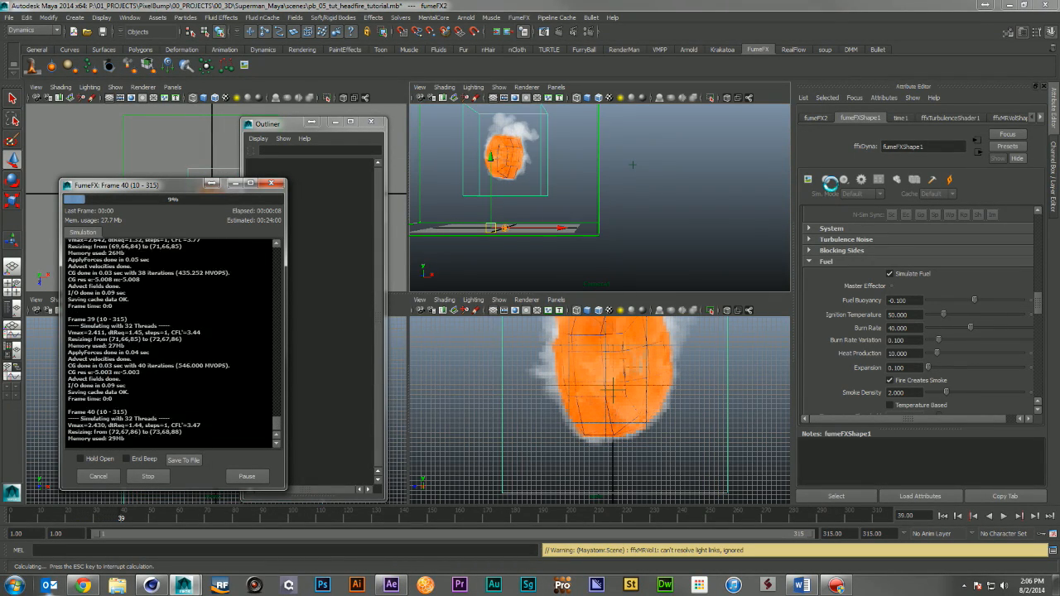
click(166, 477)
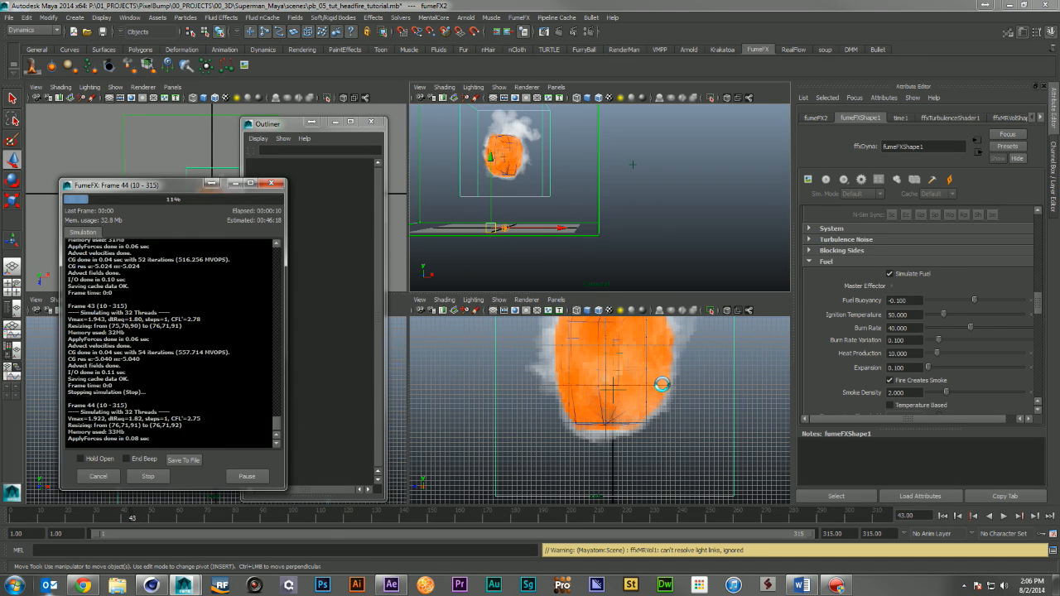
Open the fuel burn rate of fumeFX2 for editing
double_click(917, 329)
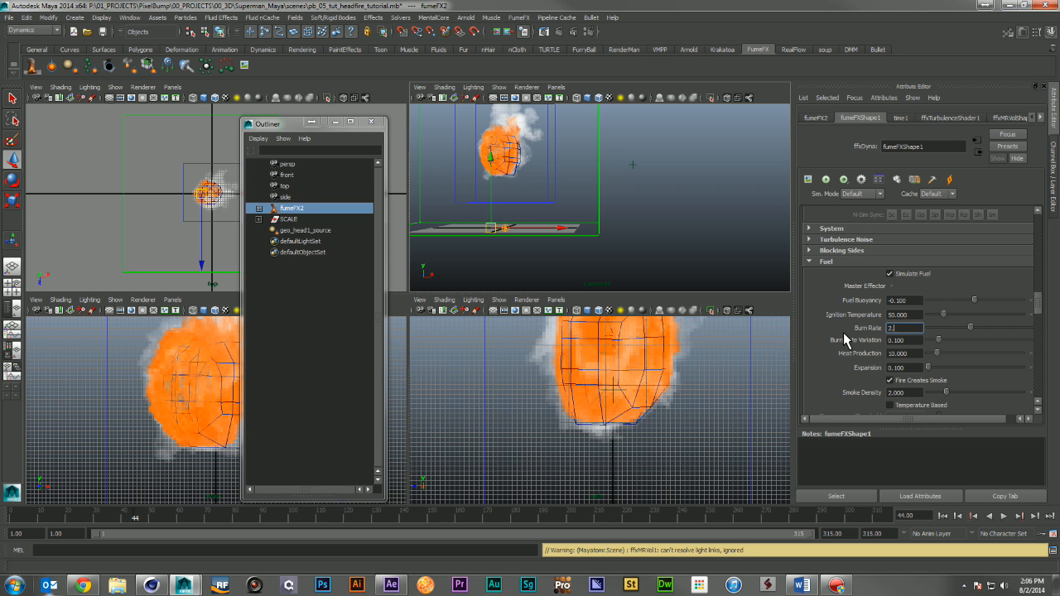
Set the burn rate to 2.5, simulate the fire again, and stop the simulation at about frame 64
click(956, 518)
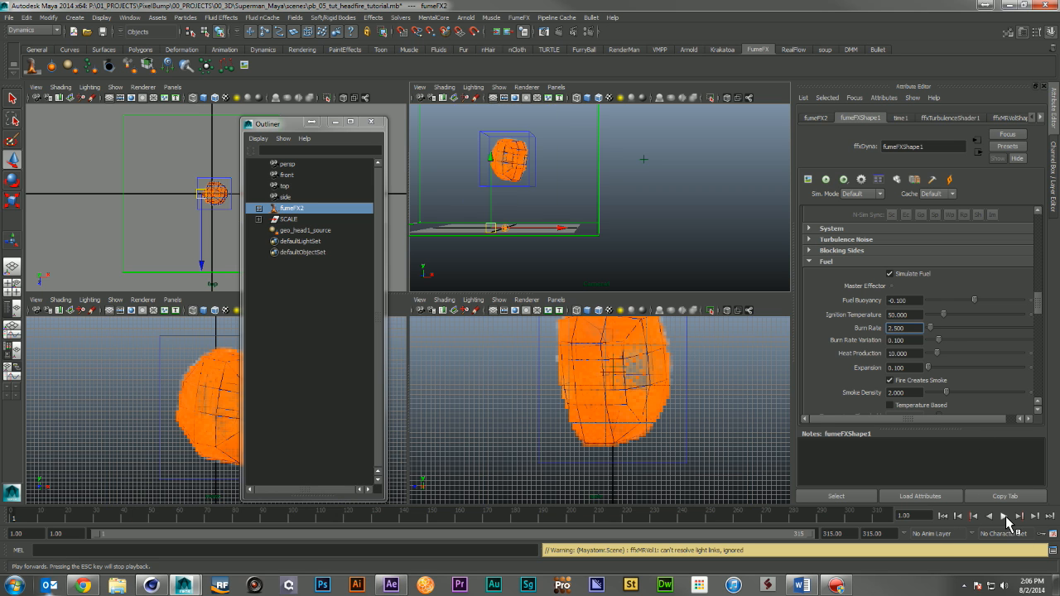
click(1004, 516)
click(1006, 517)
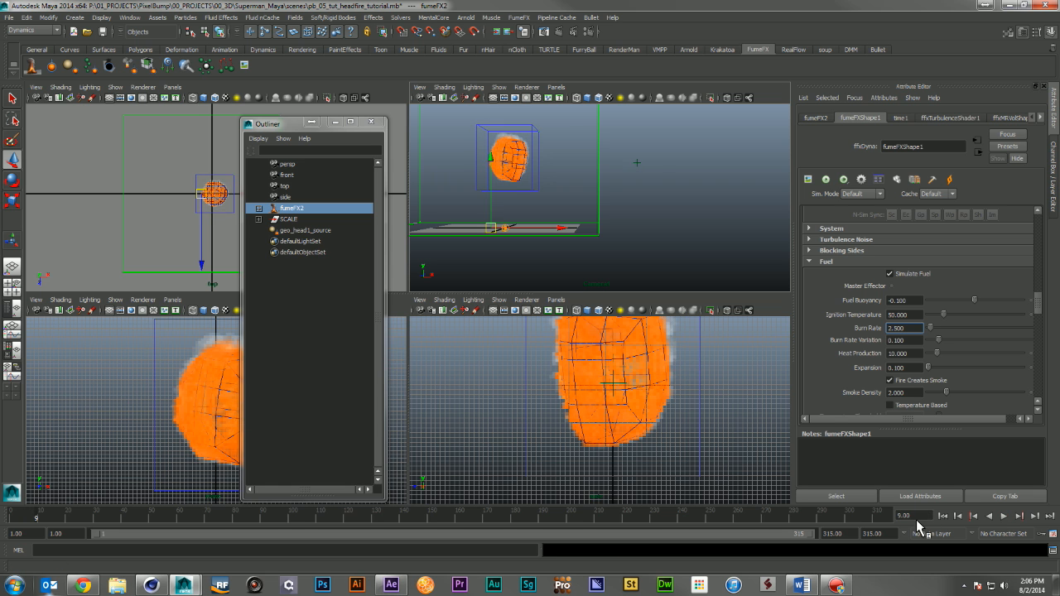
click(943, 516)
click(831, 179)
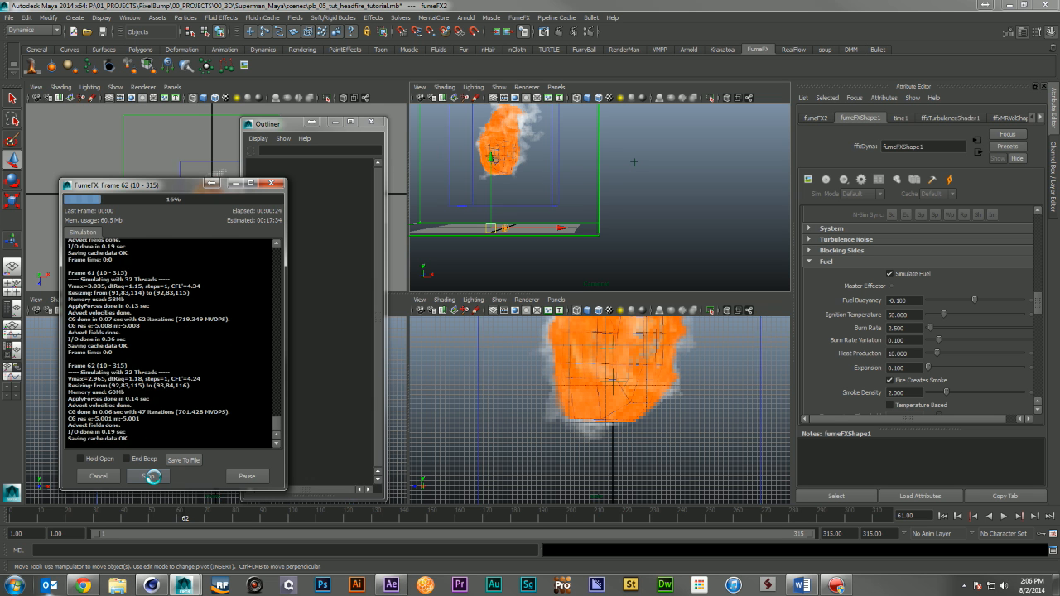
click(152, 476)
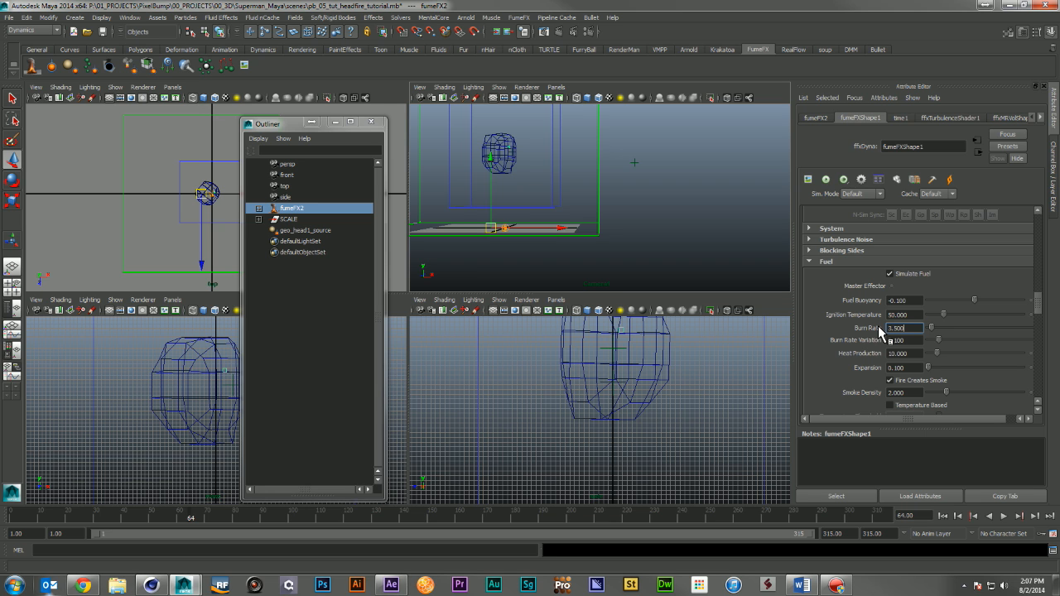
Set the burn rate to 3.5 and the grid spacing to 0.5, and rerun the simulation, stopping at about frame 51
scroll(942, 273, up, 6)
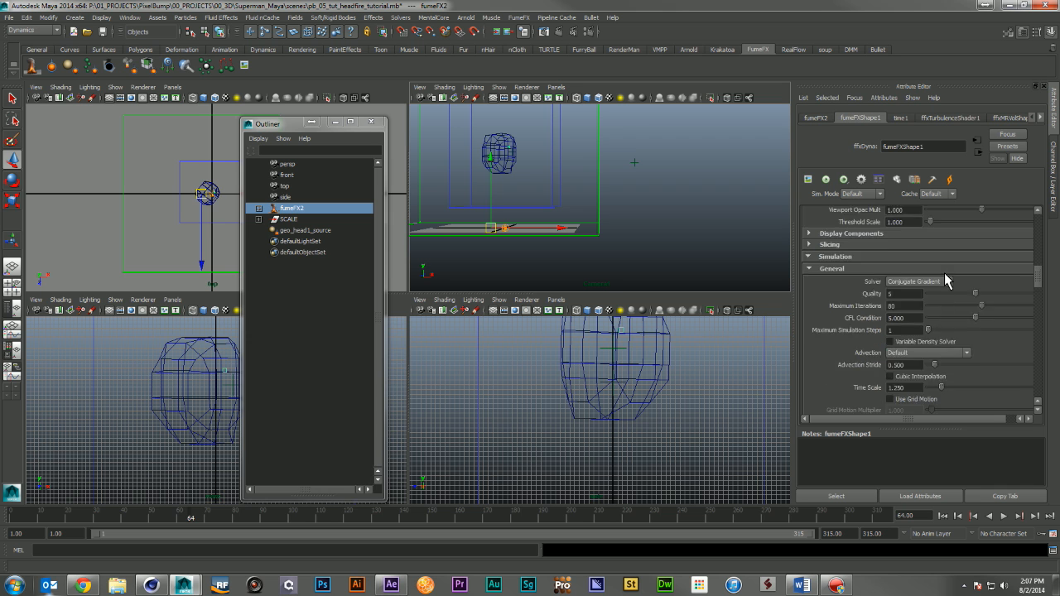
click(905, 225)
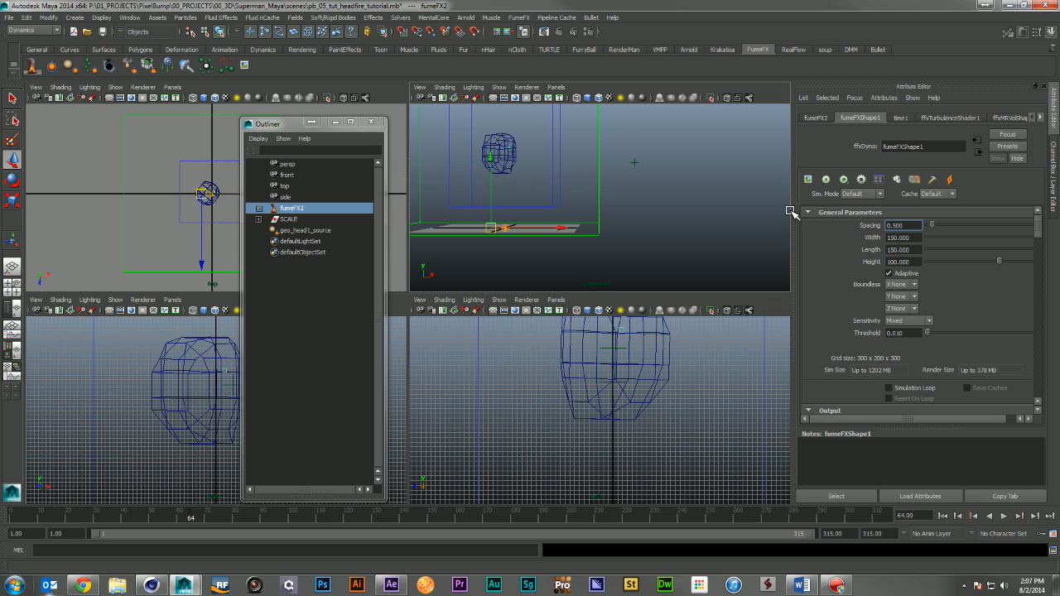
click(829, 179)
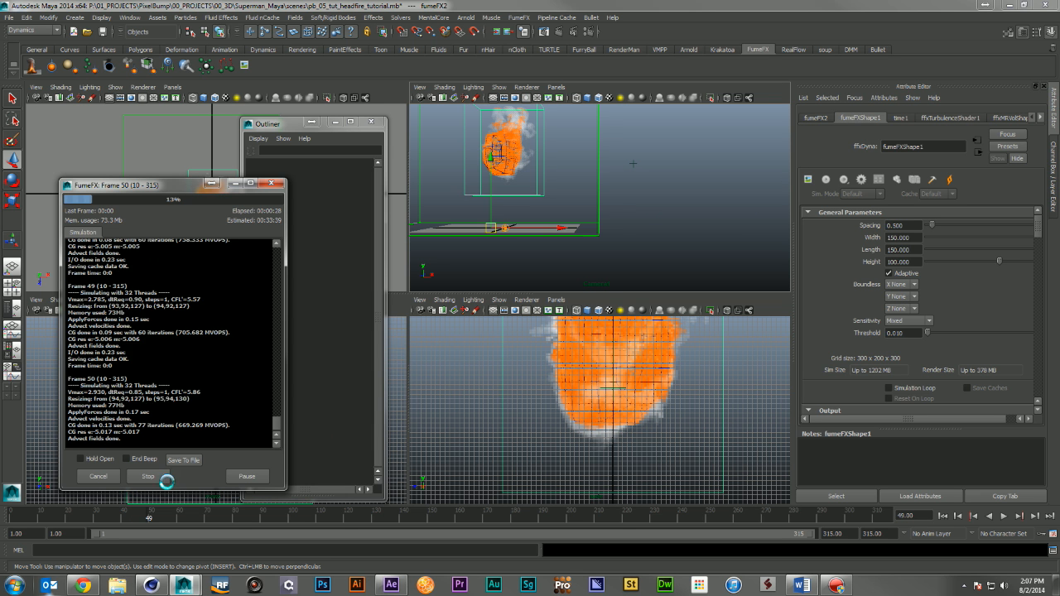
click(147, 477)
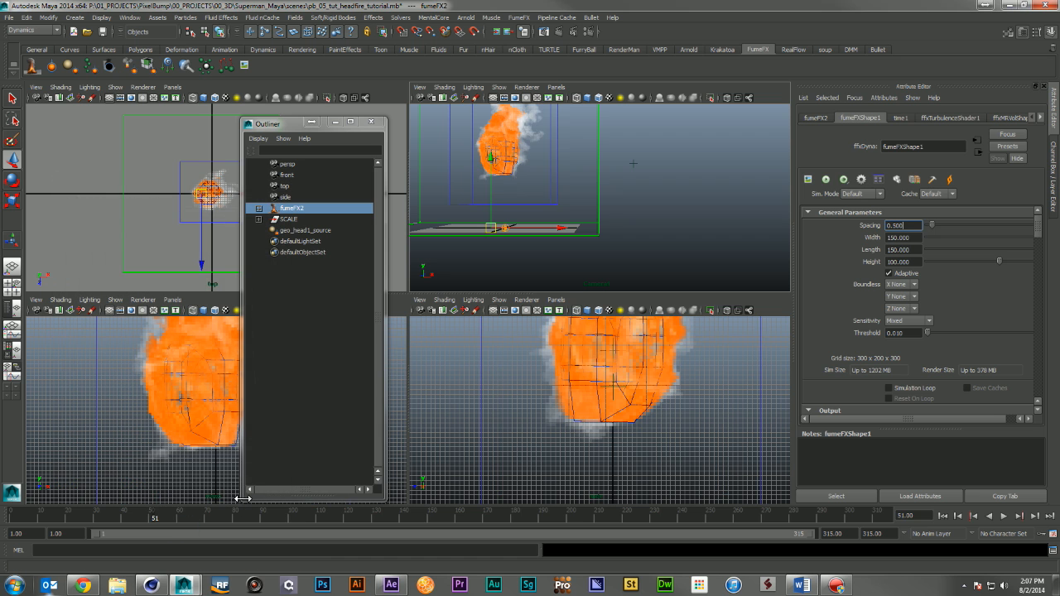
Go to frame 36, render a test image of the fire, and close the render window
drag(155, 518, 113, 518)
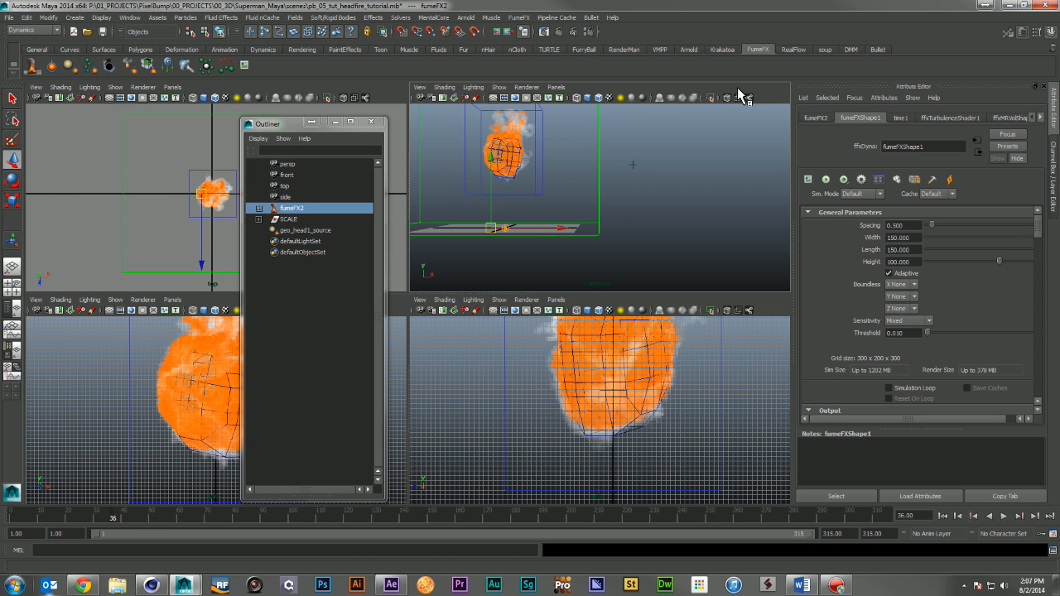
click(563, 33)
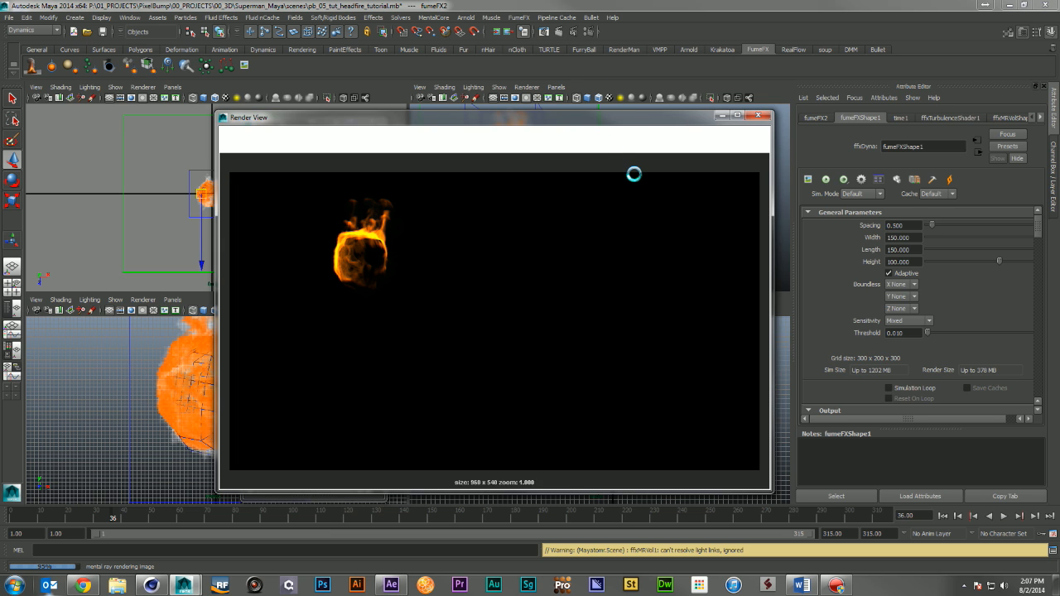
scroll(968, 280, down, 5)
scroll(968, 280, down, 10)
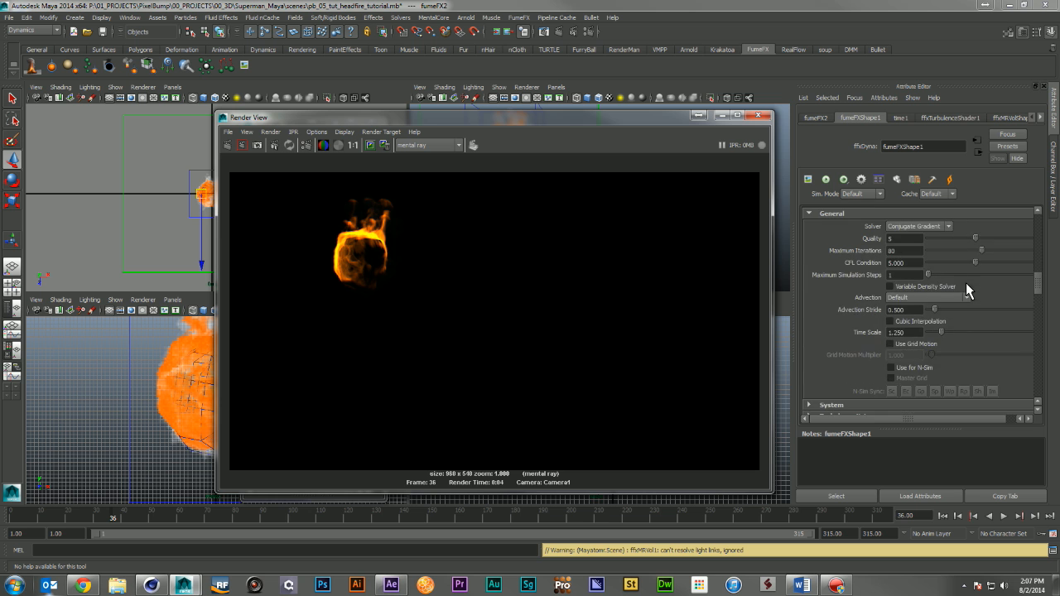
click(759, 114)
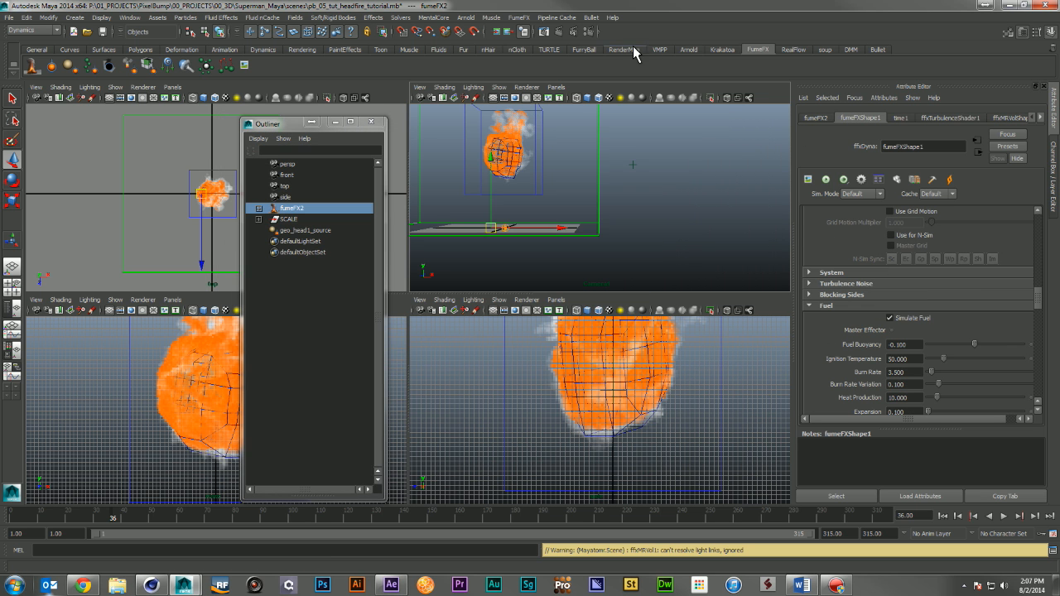
Set the multiple scattering falloff to 2 in the fume container's illumination settings
scroll(958, 305, down, 4)
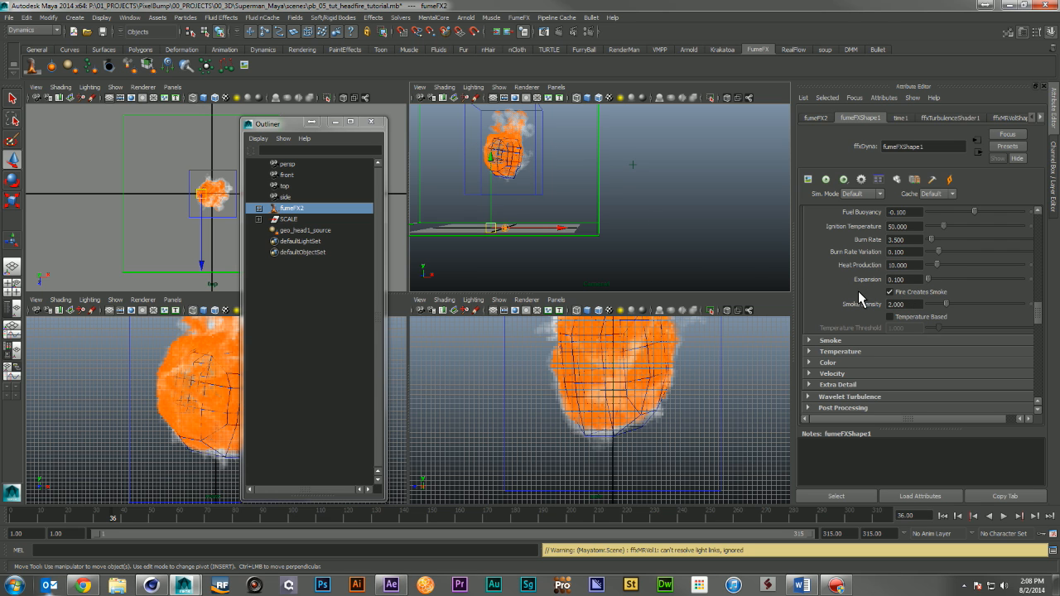
scroll(859, 292, down, 5)
scroll(858, 291, down, 6)
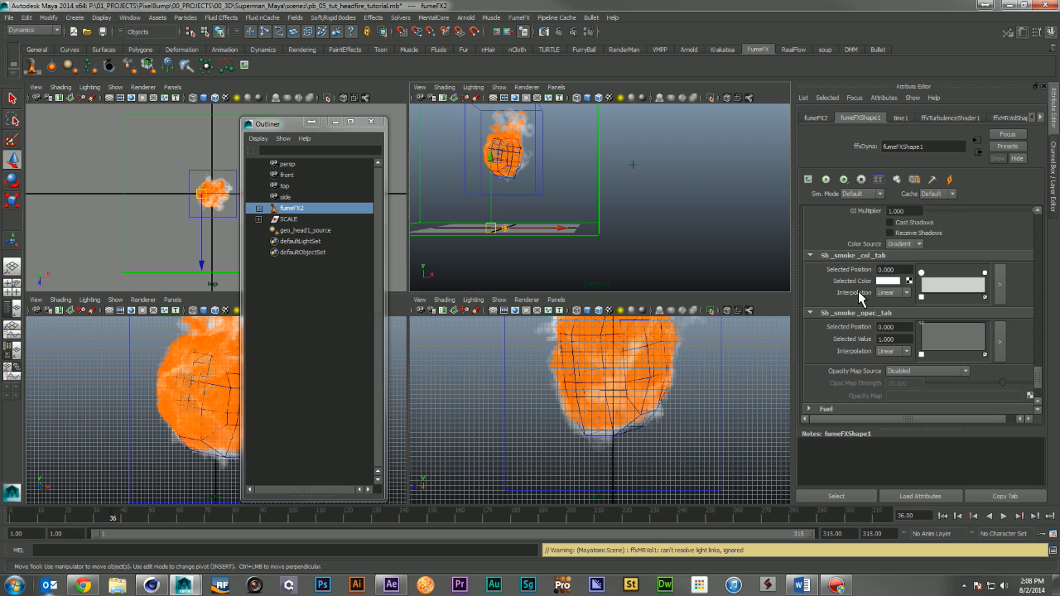
click(841, 353)
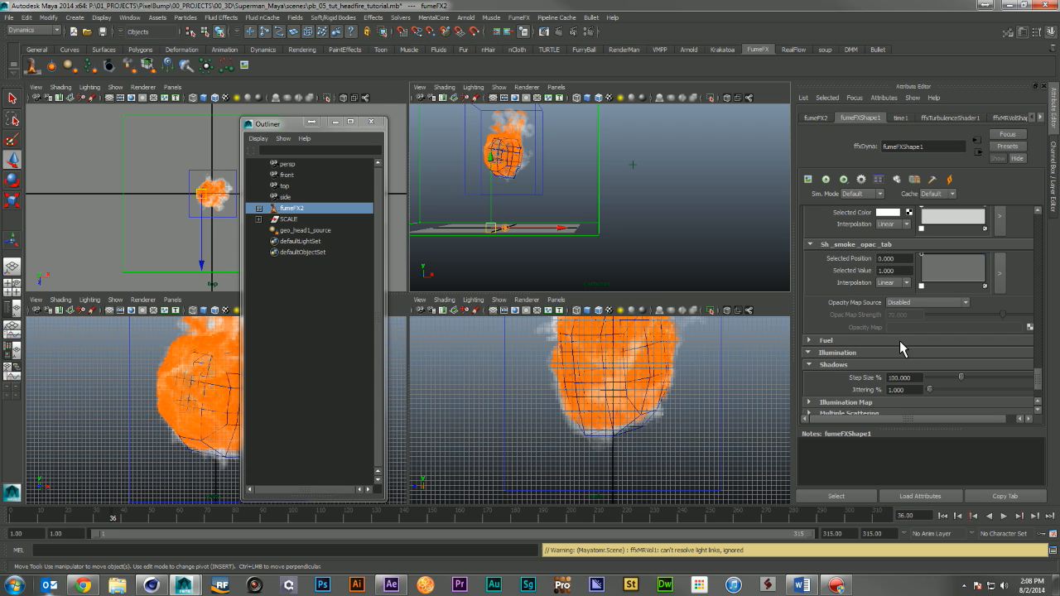
click(885, 352)
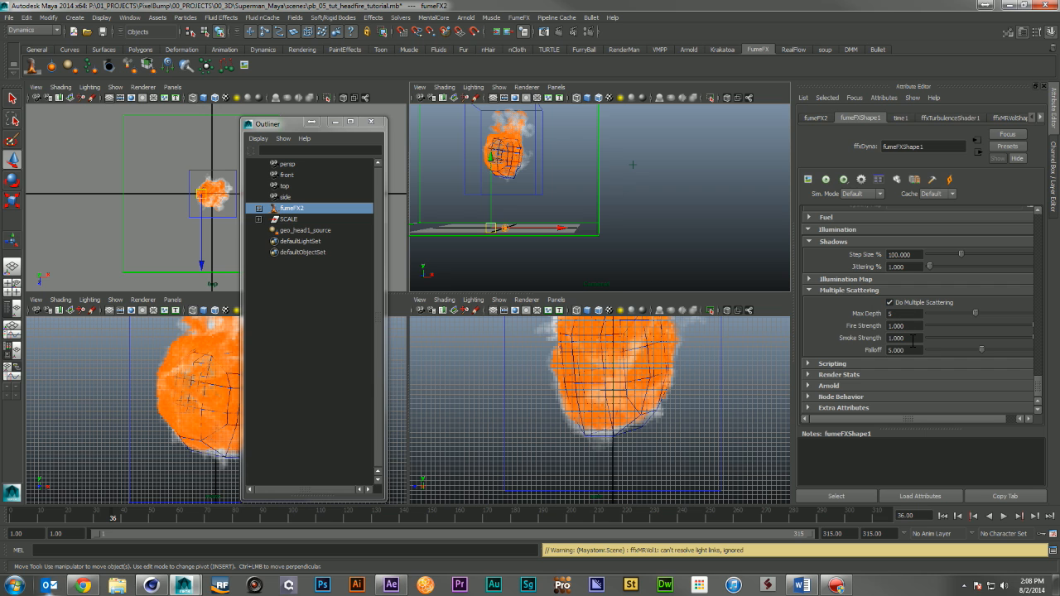
drag(913, 340, 861, 350)
text(2)
key(Return)
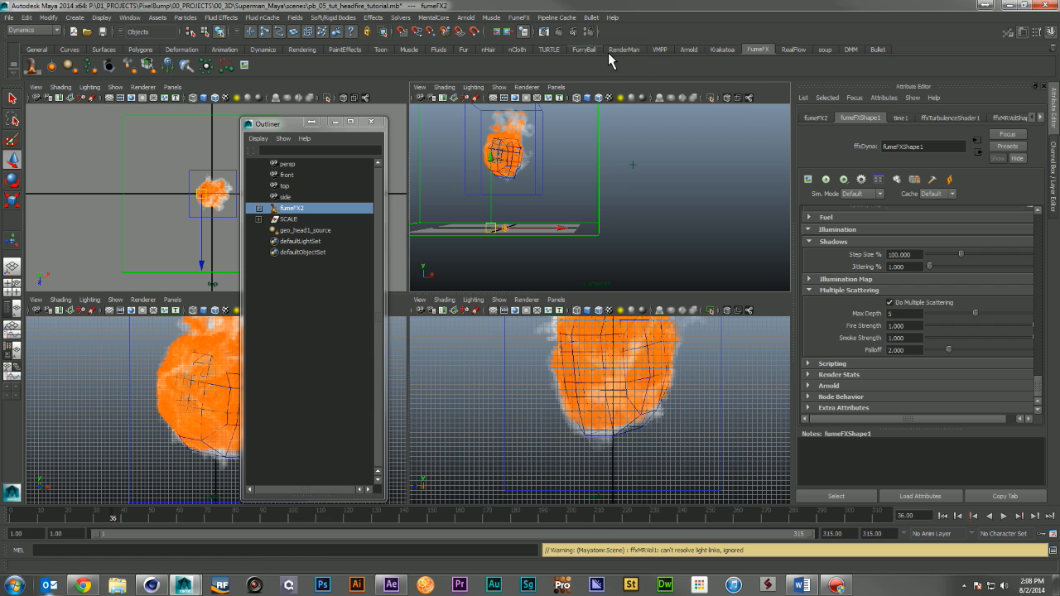
Try a multiple scattering falloff of 10 while checking the fire in the FumeFX preview window, and close the preview
click(810, 180)
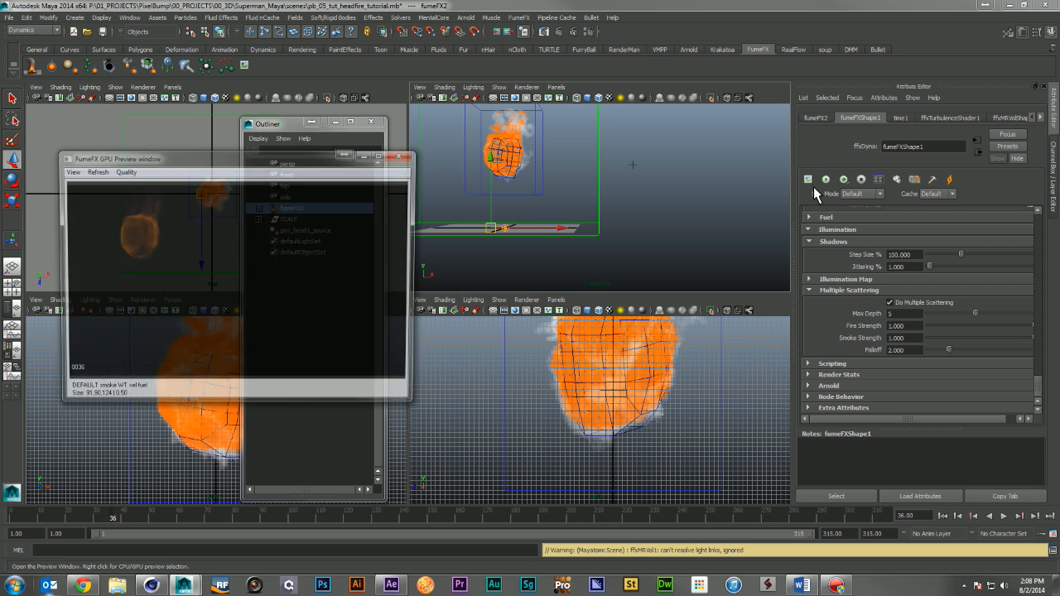
double_click(911, 338)
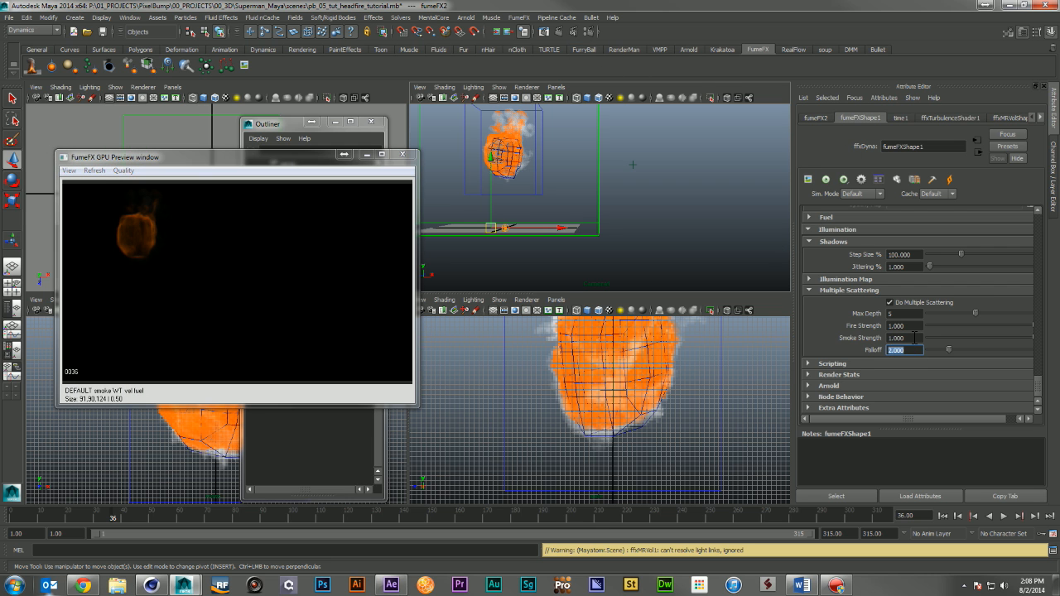
key(Tab)
text(1)
key(Return)
text(10)
key(Return)
click(69, 170)
click(88, 202)
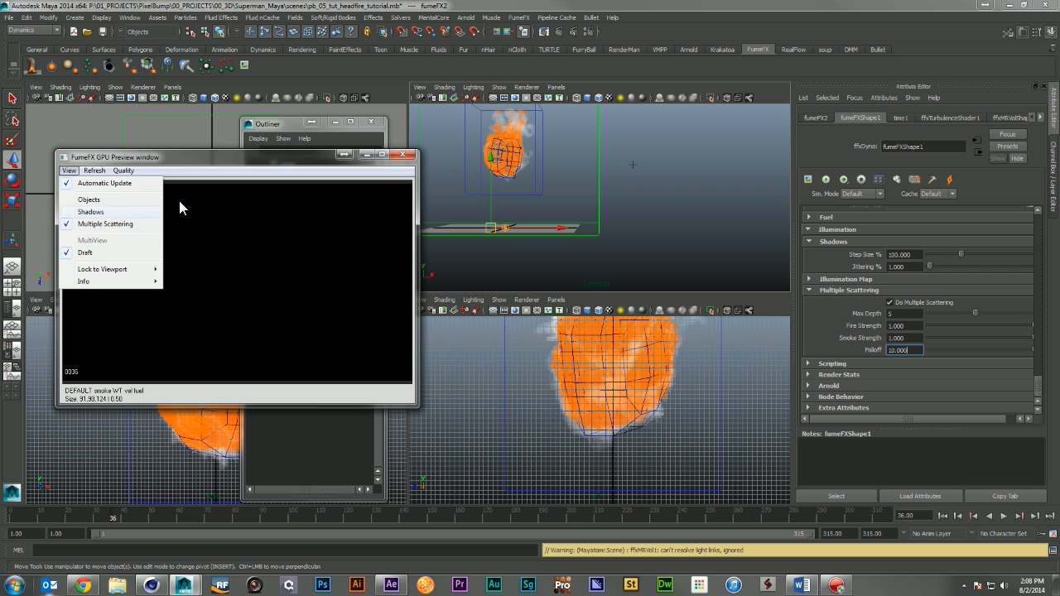
drag(252, 161, 457, 222)
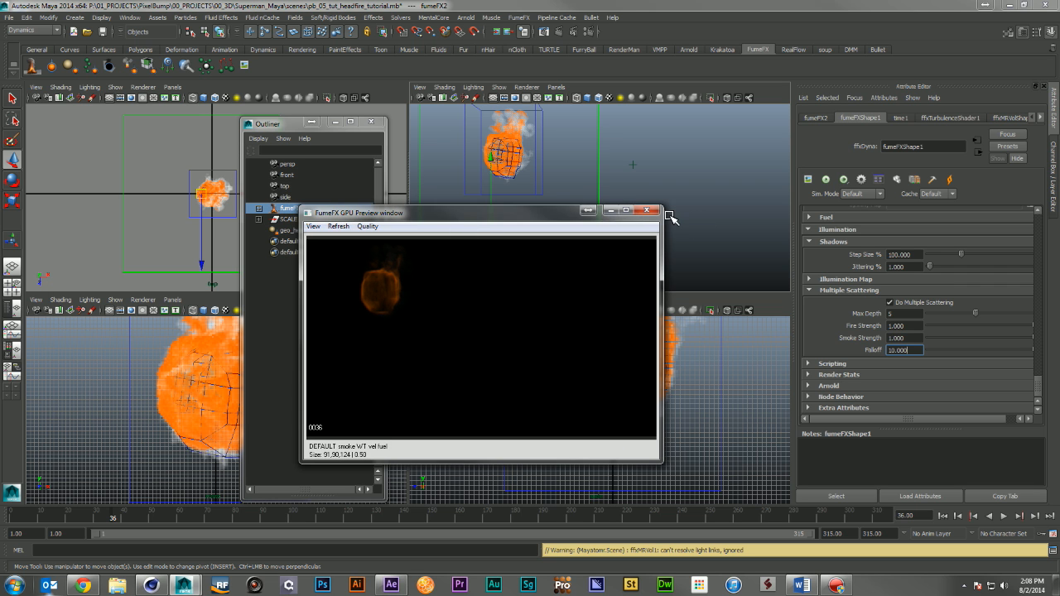
click(647, 210)
Set the multiple scattering falloff to 2, render frame 36, and move the render window clear of the attributes
drag(919, 349, 820, 349)
text(2)
key(Return)
click(544, 31)
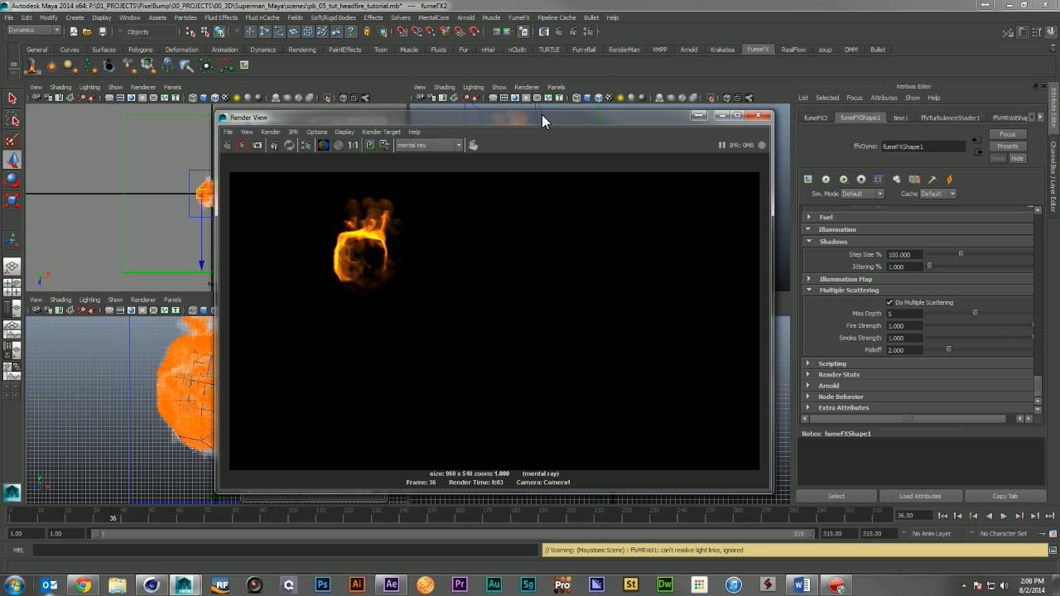
drag(542, 118, 384, 134)
Change both ends of the smoke color gradient to dark grey, with brightness 0.236 at position 1, and render frame 36 again
scroll(833, 310, up, 2)
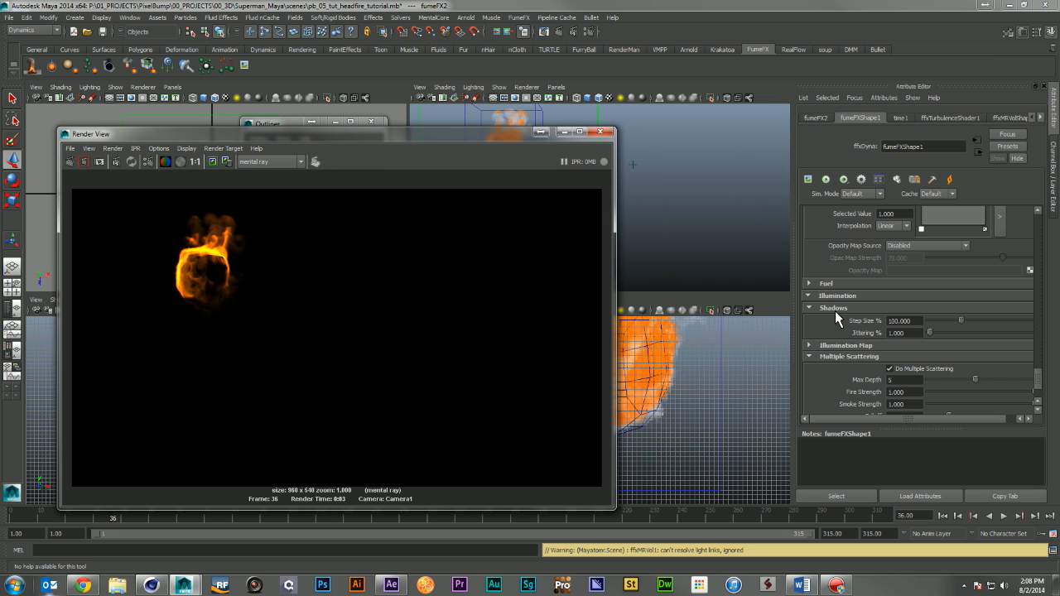
scroll(852, 292, up, 3)
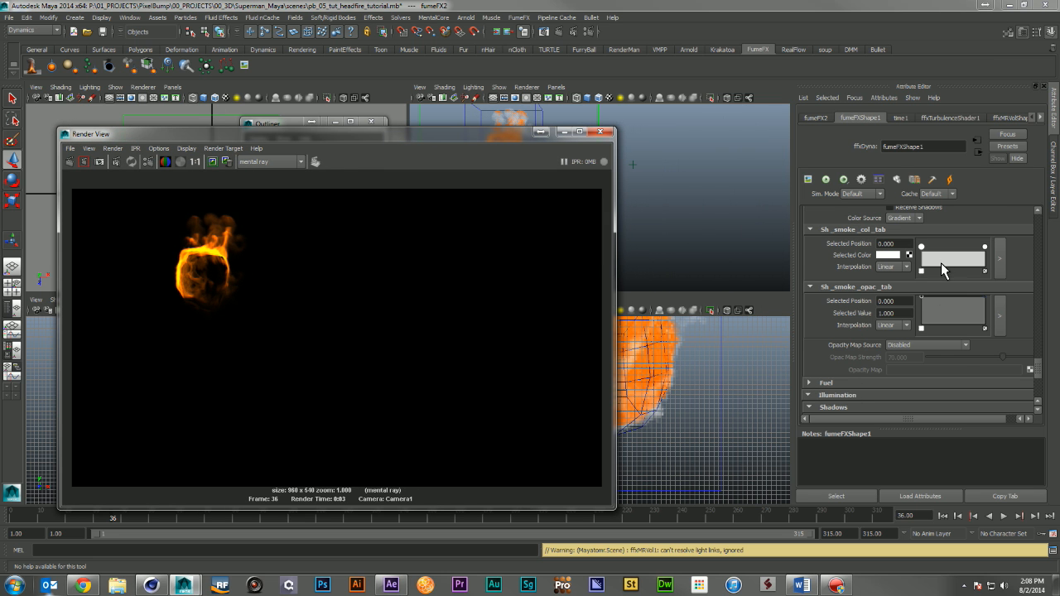
click(888, 255)
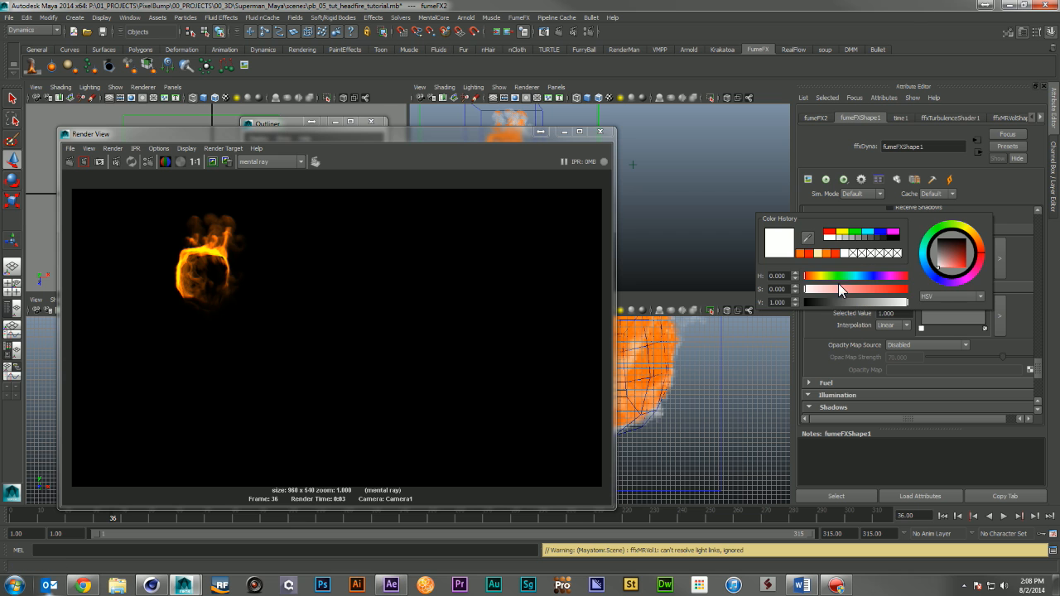
click(822, 301)
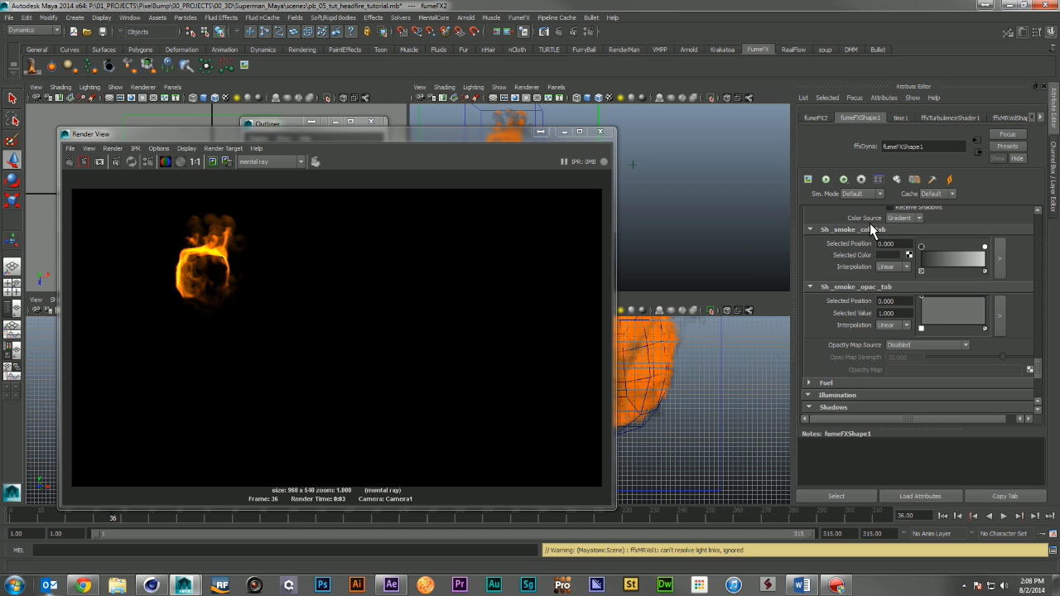
click(986, 247)
click(886, 256)
click(829, 308)
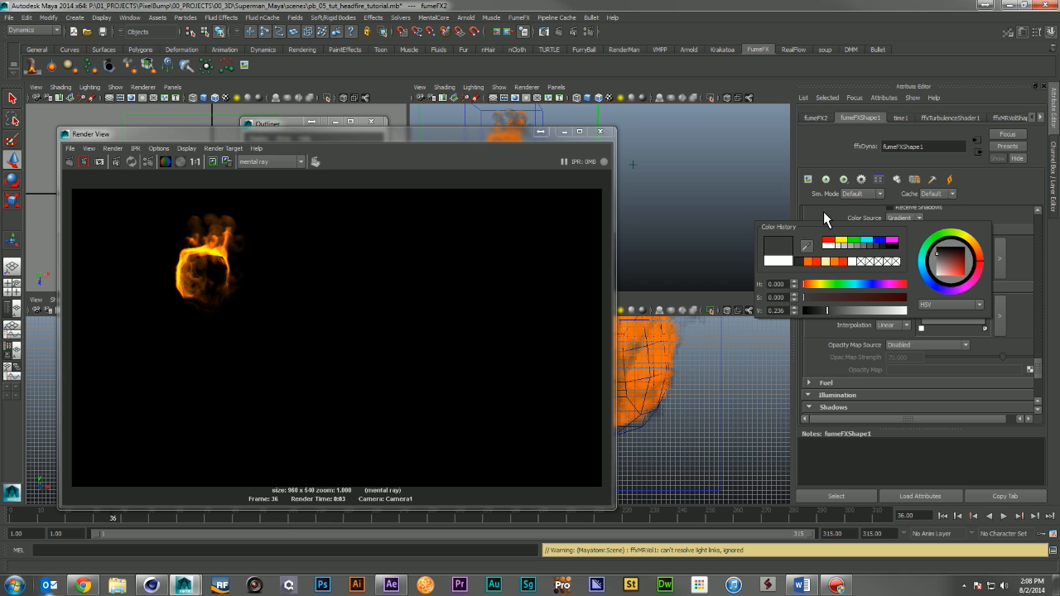
click(84, 161)
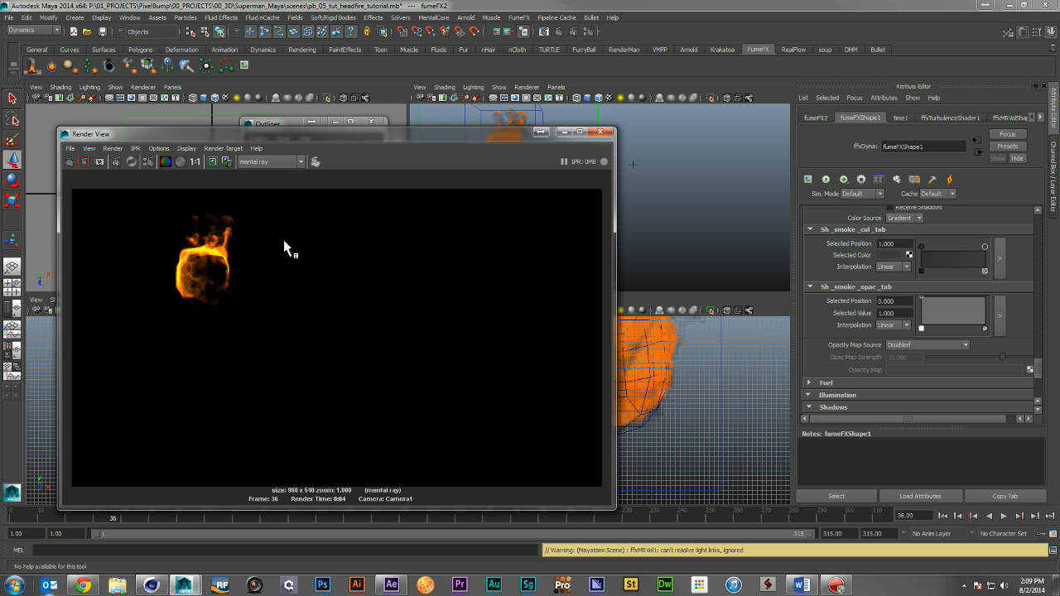
Set the multiple scattering falloff to 10 and render the frame again
scroll(992, 326, down, 5)
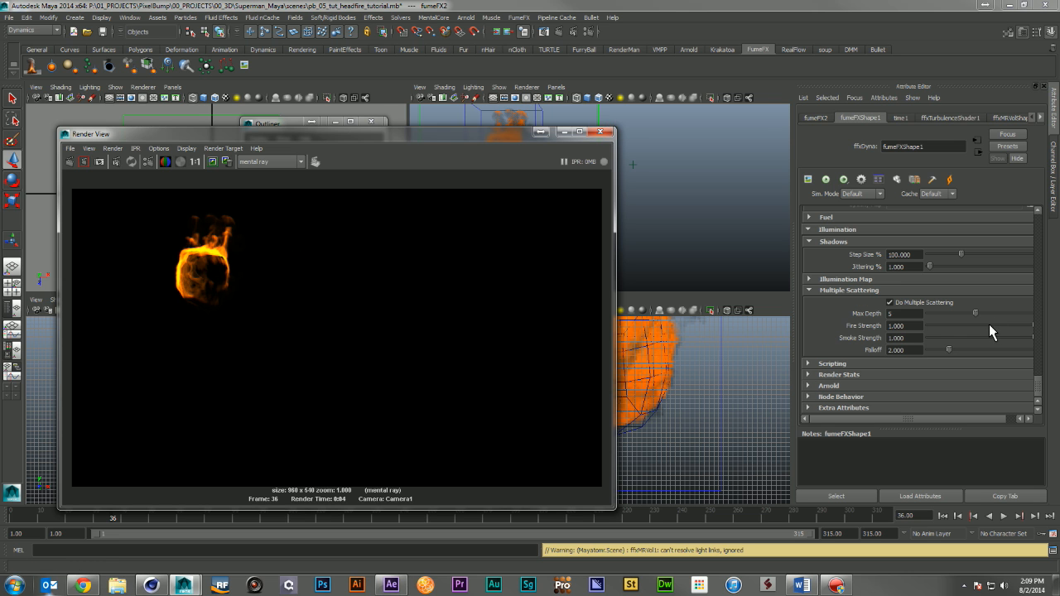
double_click(921, 350)
text(10)
key(Return)
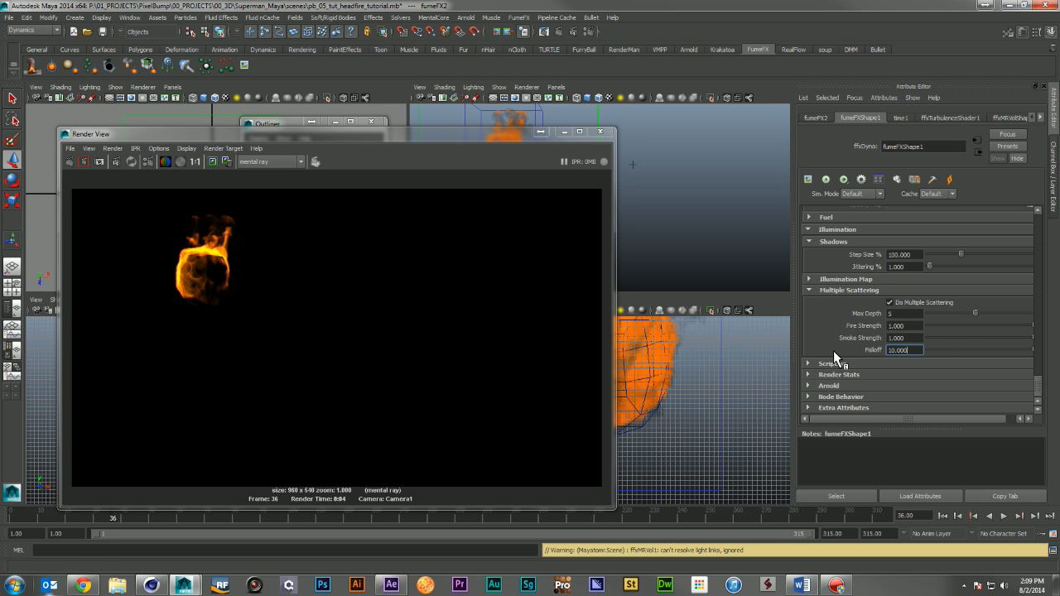
click(71, 162)
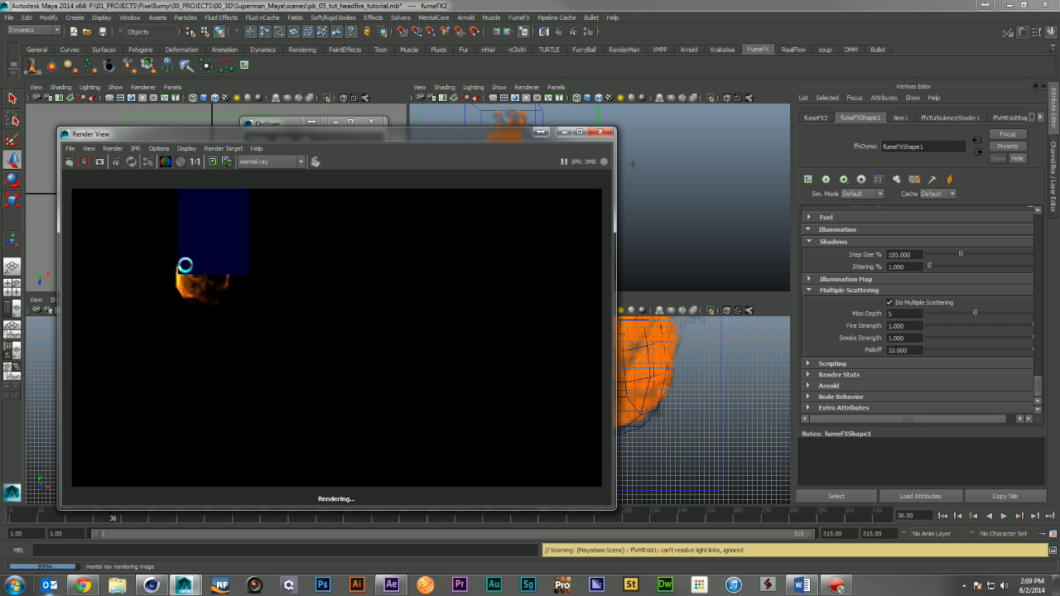
Set the multiple scattering falloff to 1 and render the frame again
click(918, 350)
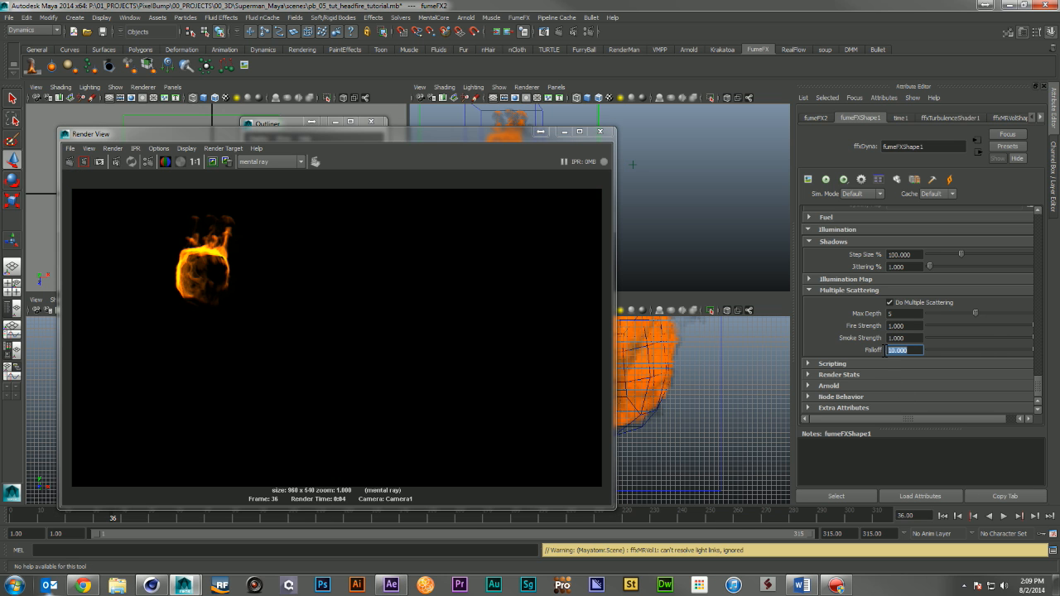
text(1)
key(Return)
click(905, 338)
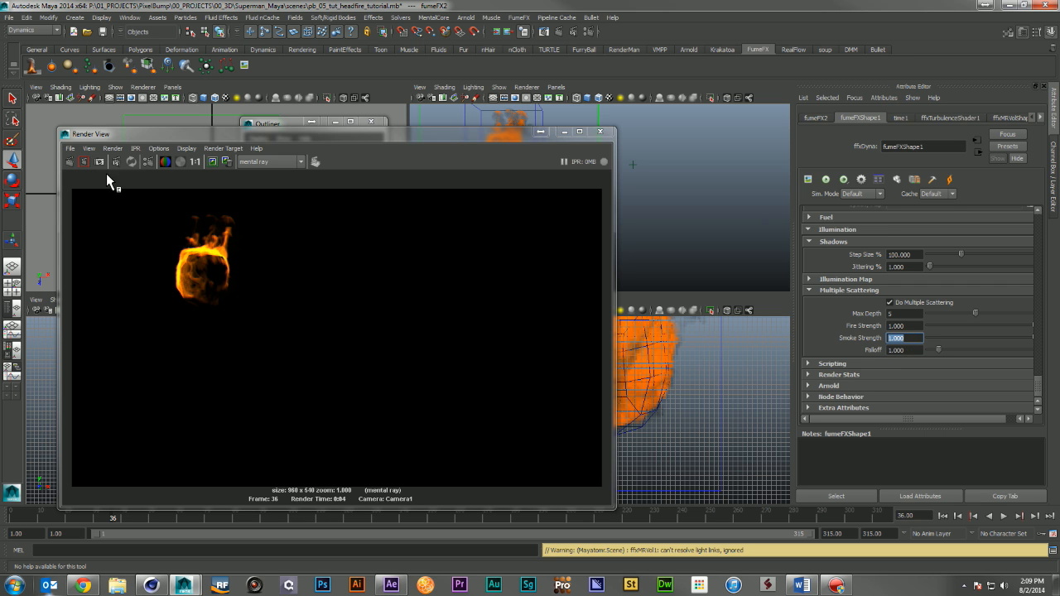
click(71, 162)
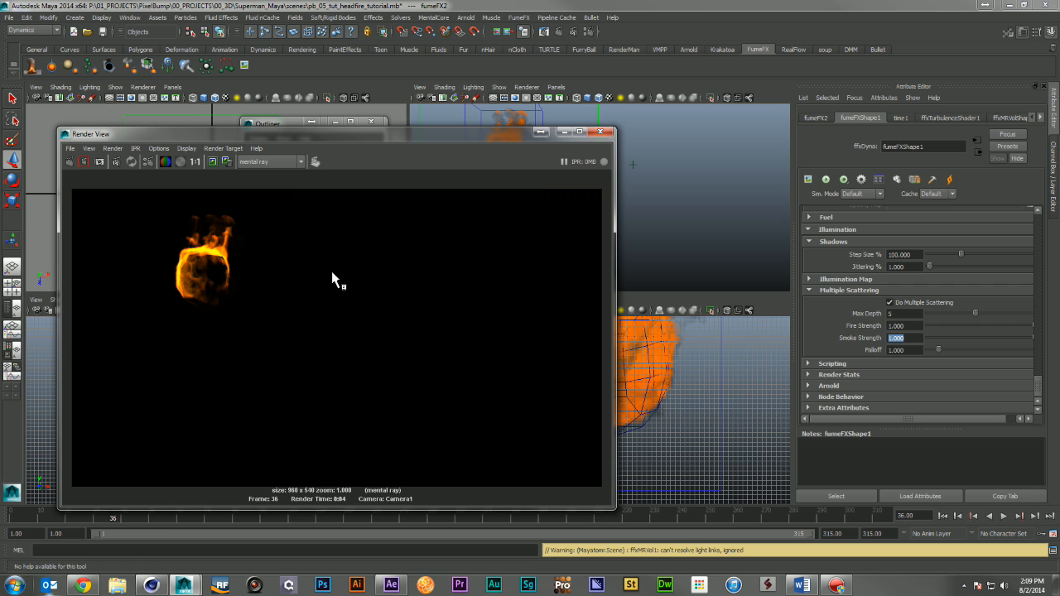
After checking the render's alpha channel, set the multiple scattering smoke strength to 3 and render the frame again
click(177, 162)
click(165, 163)
text(3)
key(Return)
click(70, 162)
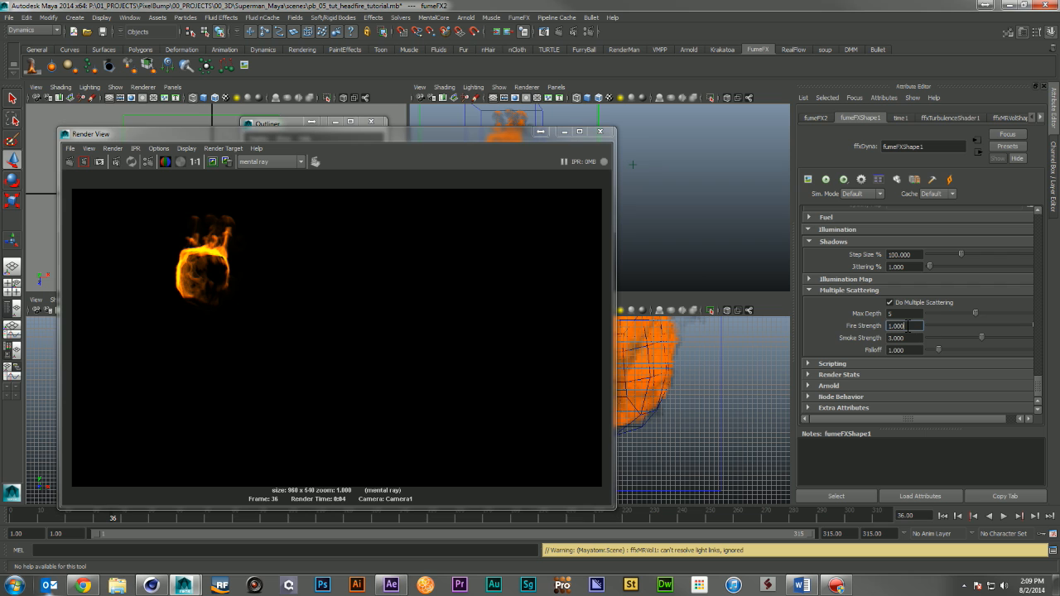
Set the multiple scattering fire strength to 3 and render the frame again
double_click(914, 327)
text(3)
key(Return)
click(69, 162)
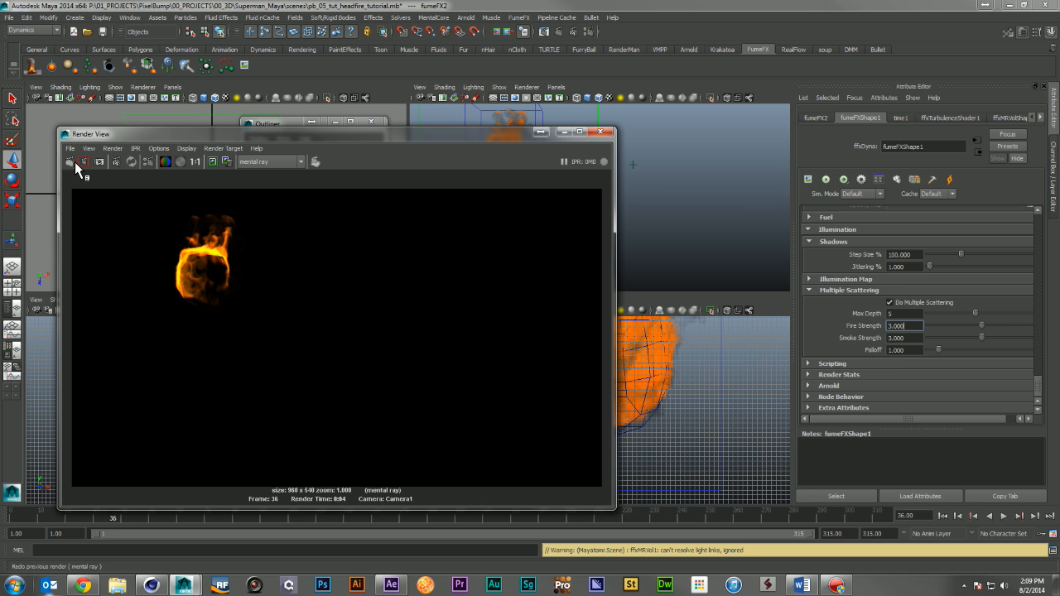
Raise the multiple scattering falloff to 10 and render the frame again
double_click(903, 349)
text(10)
key(Return)
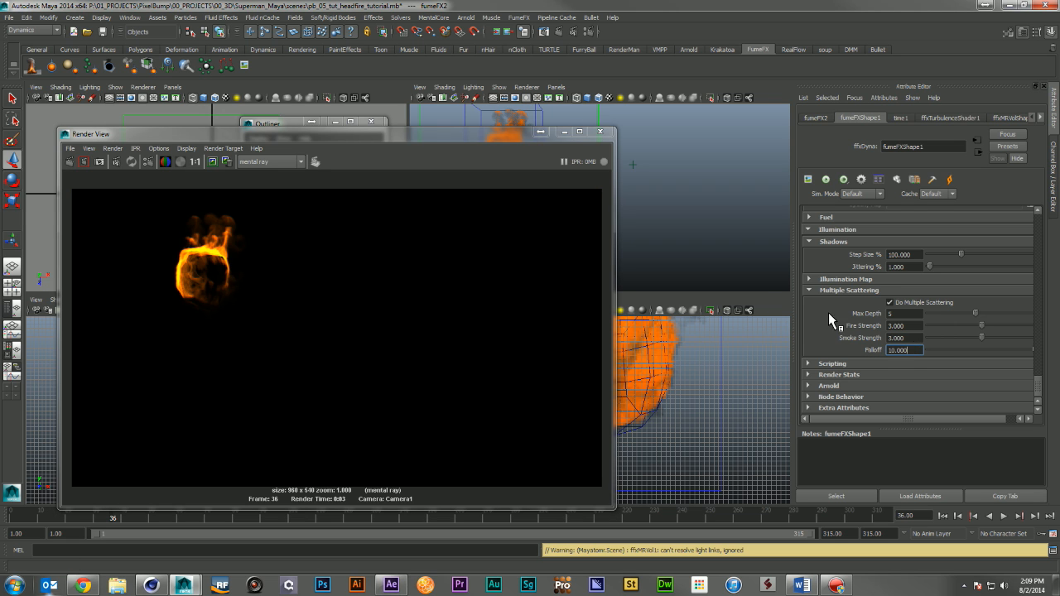
click(70, 163)
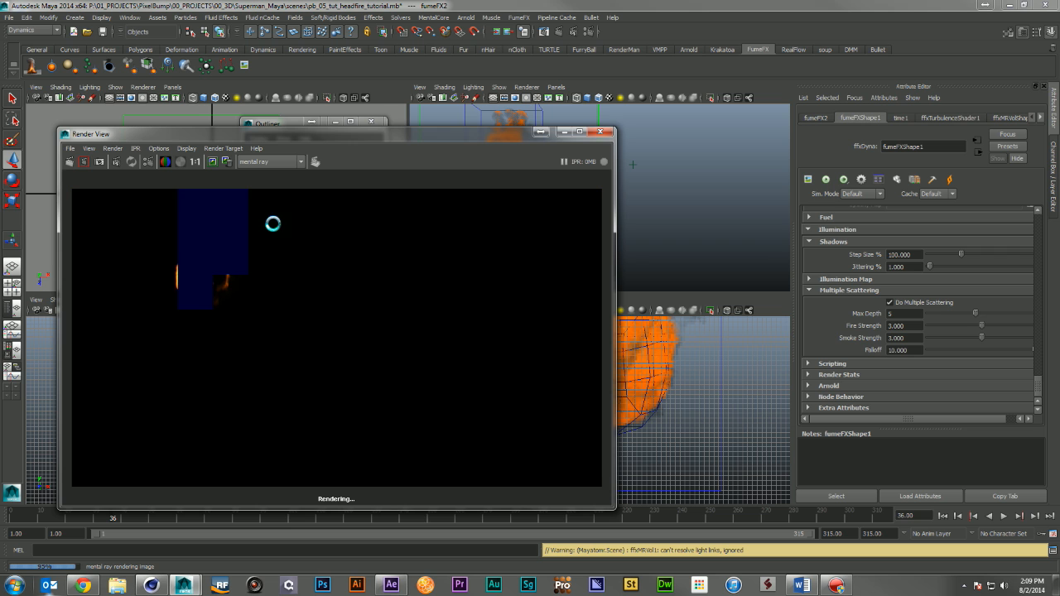
Return the multiple scattering falloff to 1, render the frame again and close the render window
drag(920, 350, 801, 346)
text(1)
key(Return)
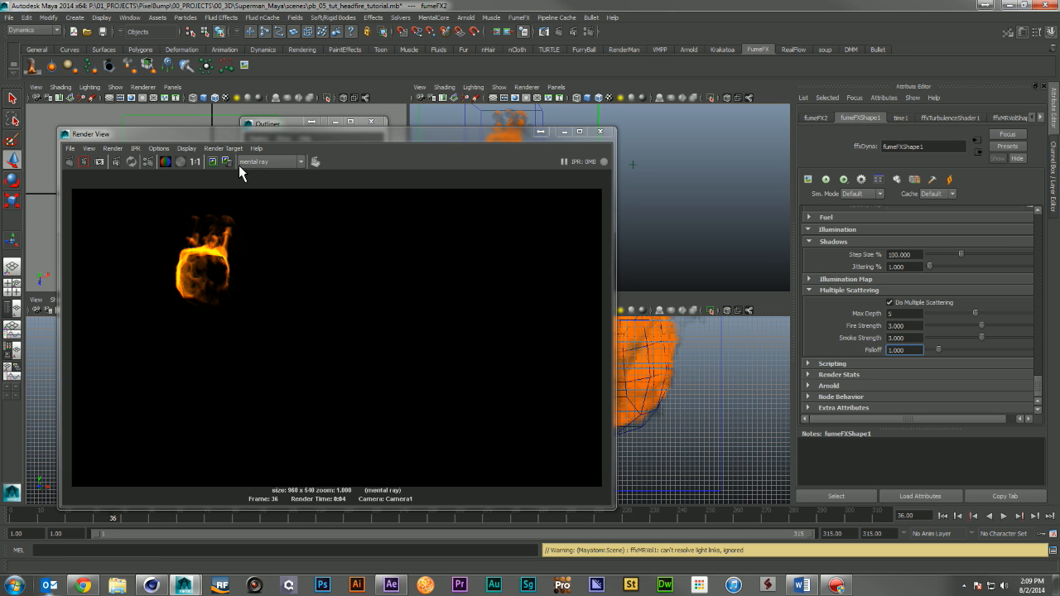
click(71, 161)
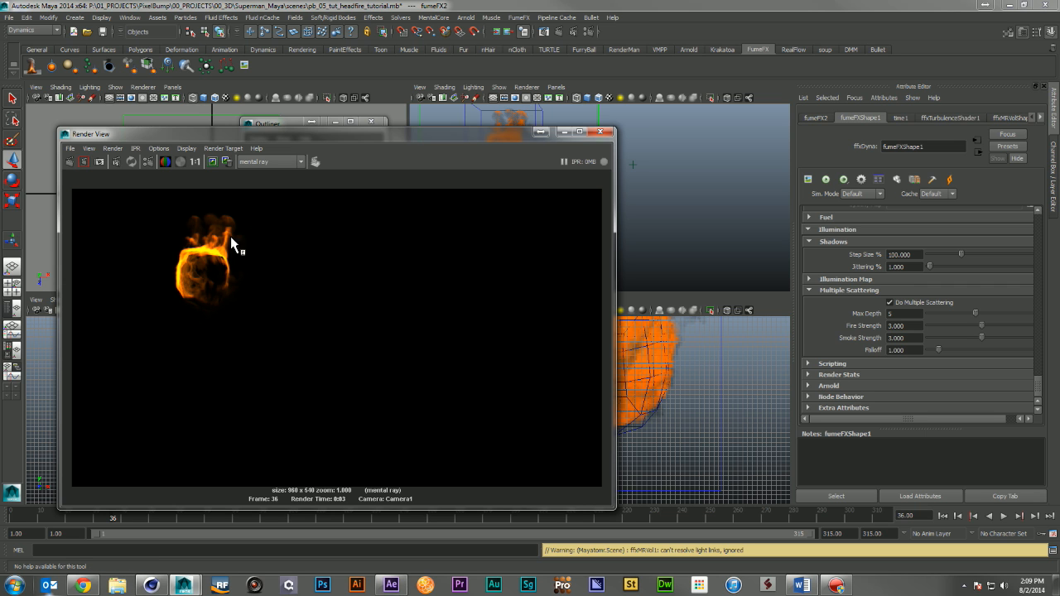
click(601, 133)
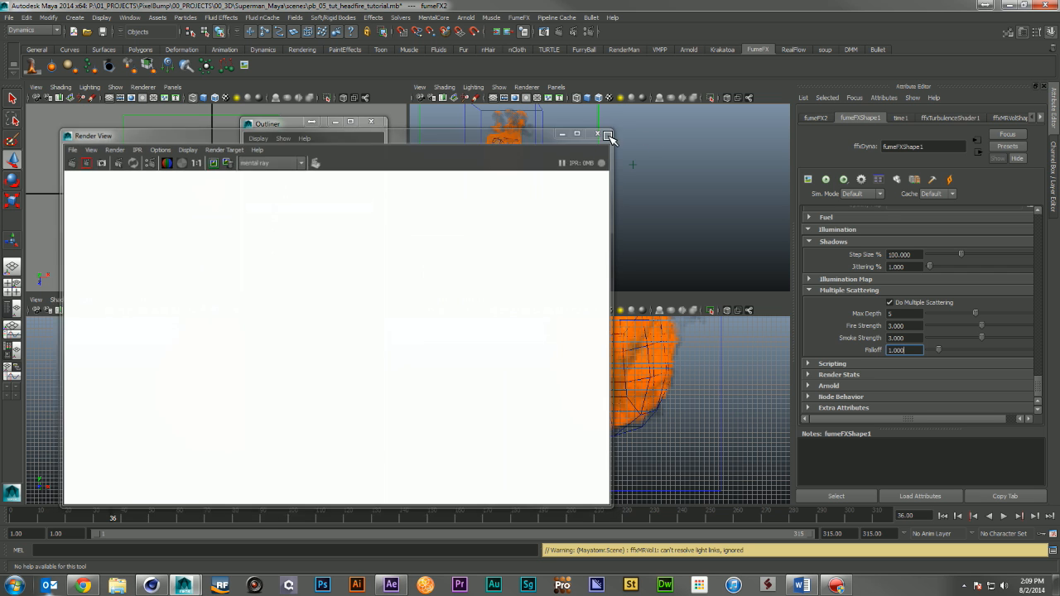
Set the simulation grid spacing to 0.25 in the general parameters and start the FumeFX simulation
drag(1039, 383, 1051, 217)
click(913, 225)
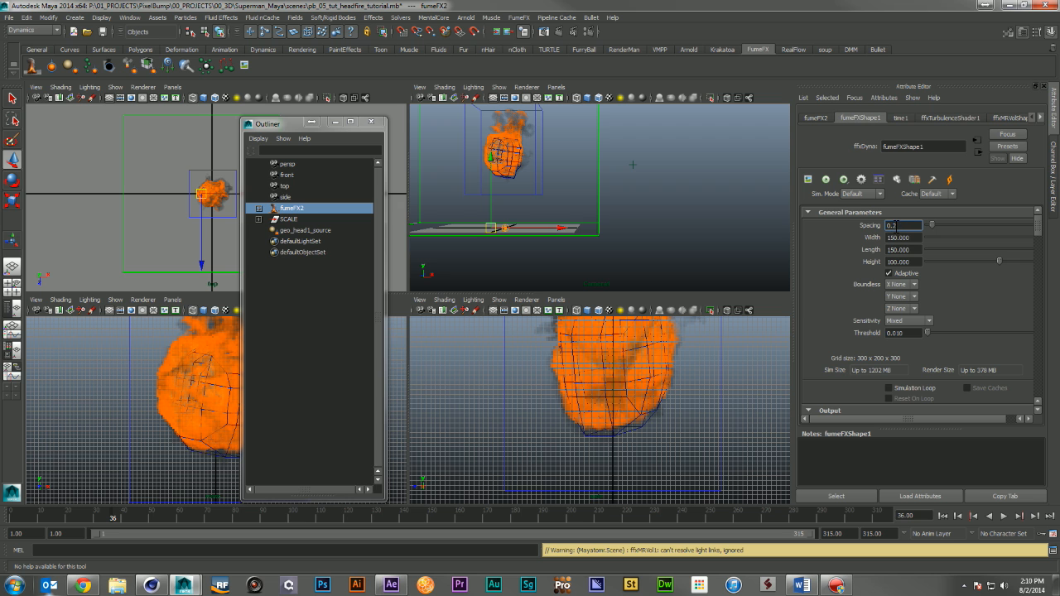
text(0.25)
key(Return)
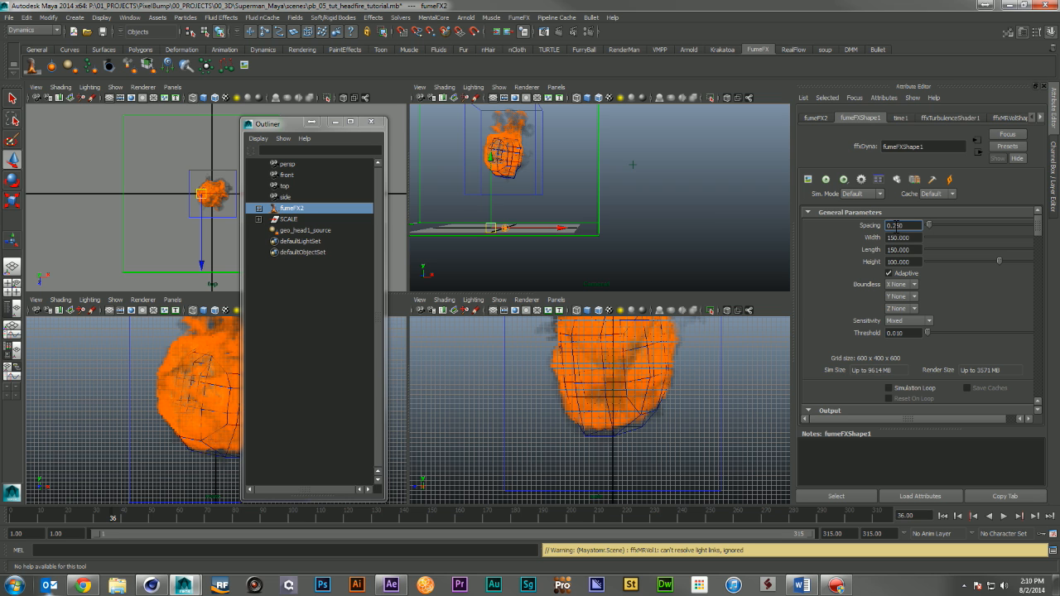
click(827, 179)
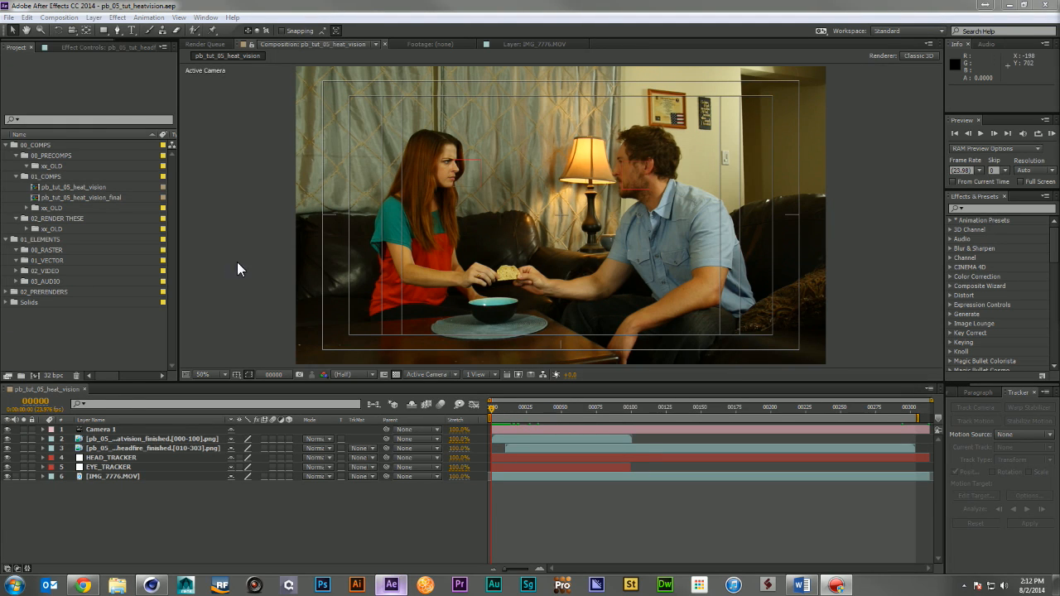
In After Effects, select the headfire_finished layer and play a RAM preview of the pb_tut_05_heat_vision composition
click(164, 441)
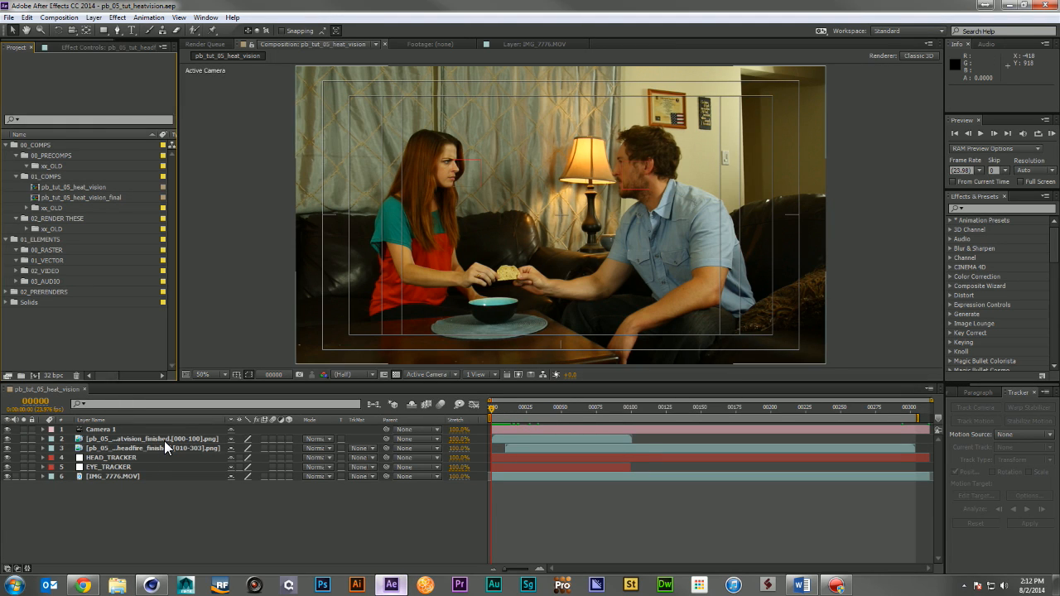
click(167, 447)
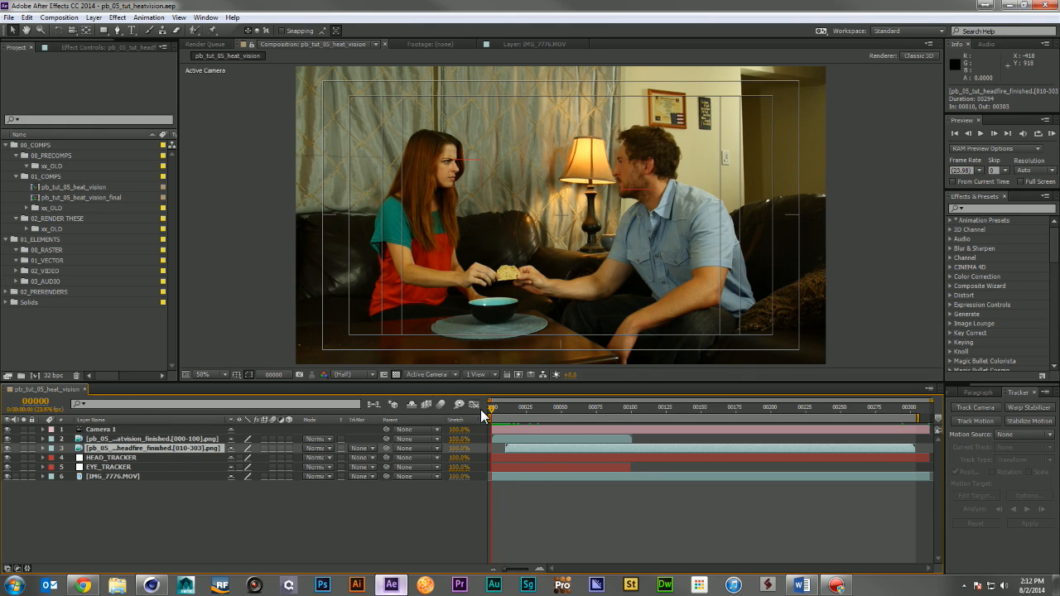
key(KP_0)
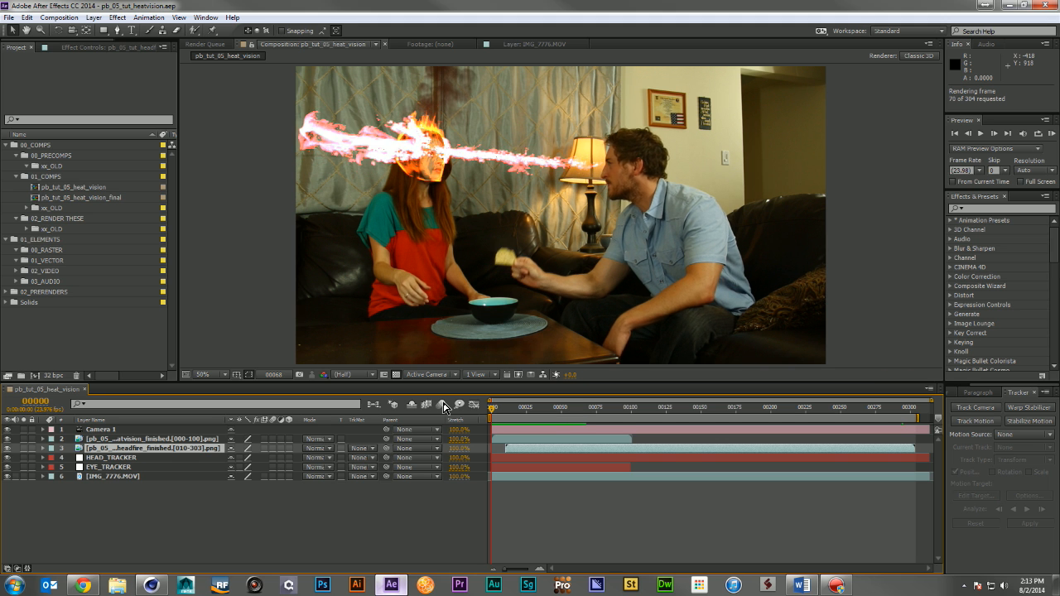
key(space)
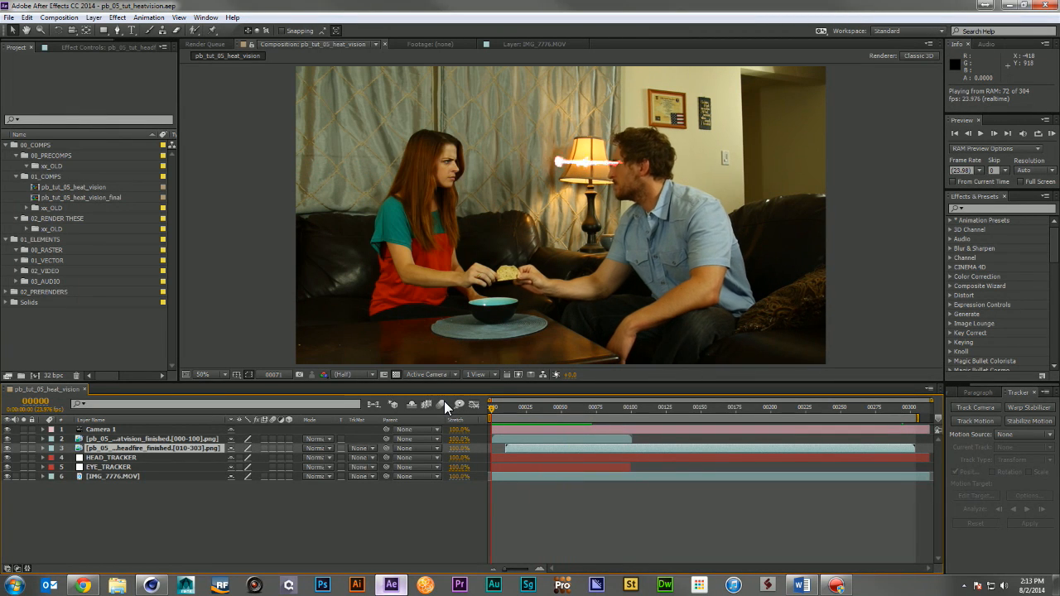
key(space)
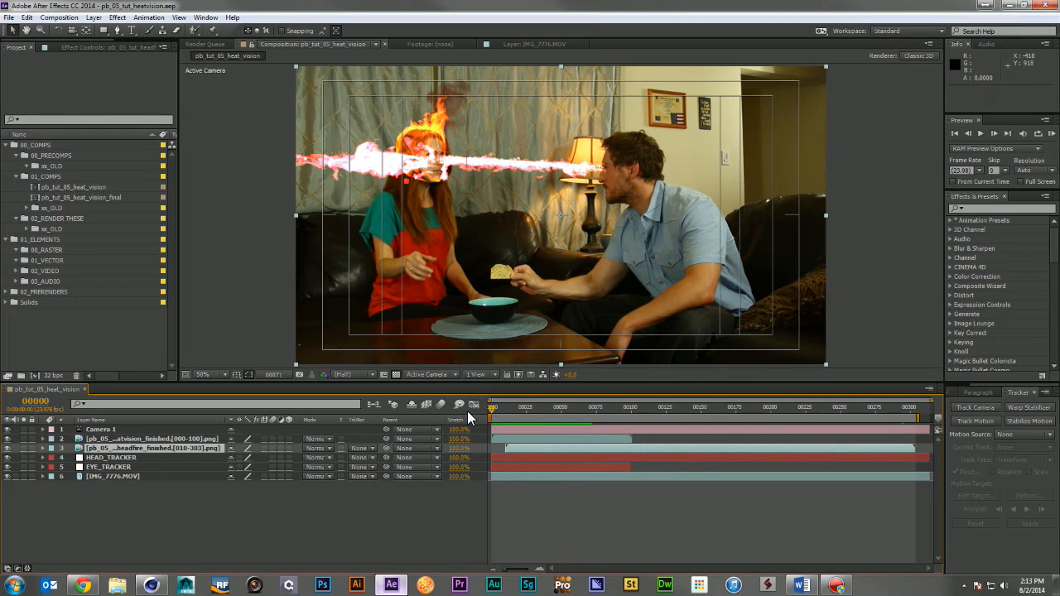
Show the effect controls of the headfire_finished layer and hide that layer in the composition
click(194, 447)
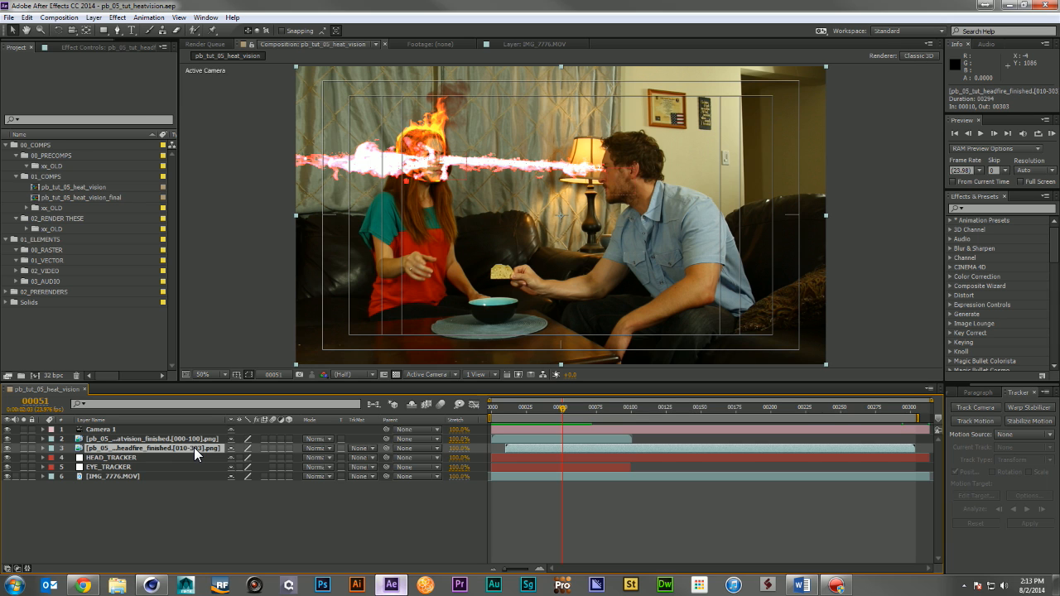
click(83, 46)
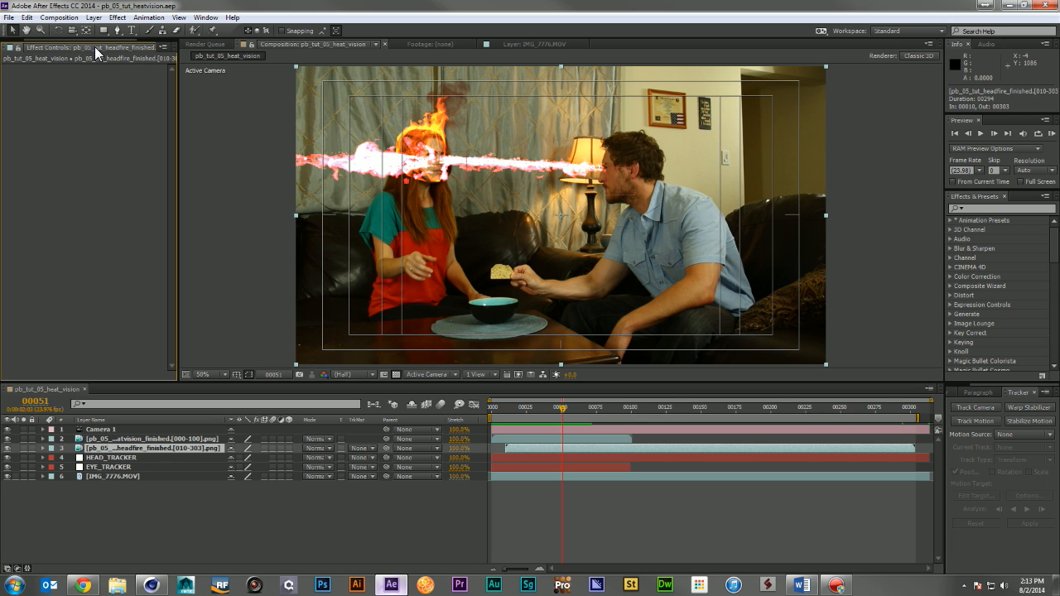
click(6, 449)
Apply the Pixel Motion Blur effect to the heatvision_finished layer and set its shutter samples to 15
click(999, 207)
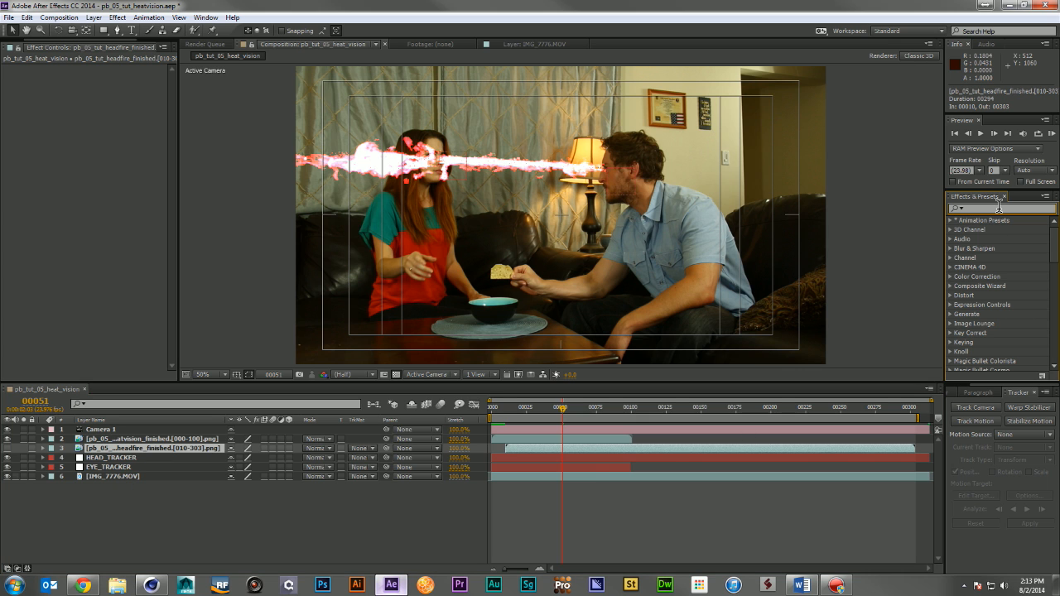
text(motion)
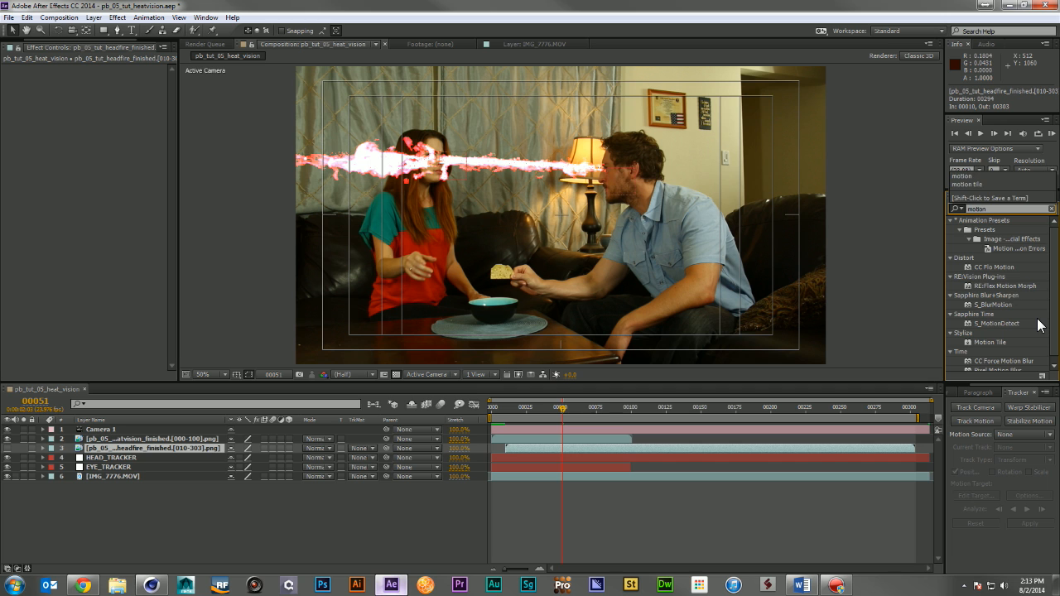
scroll(1035, 328, down, 2)
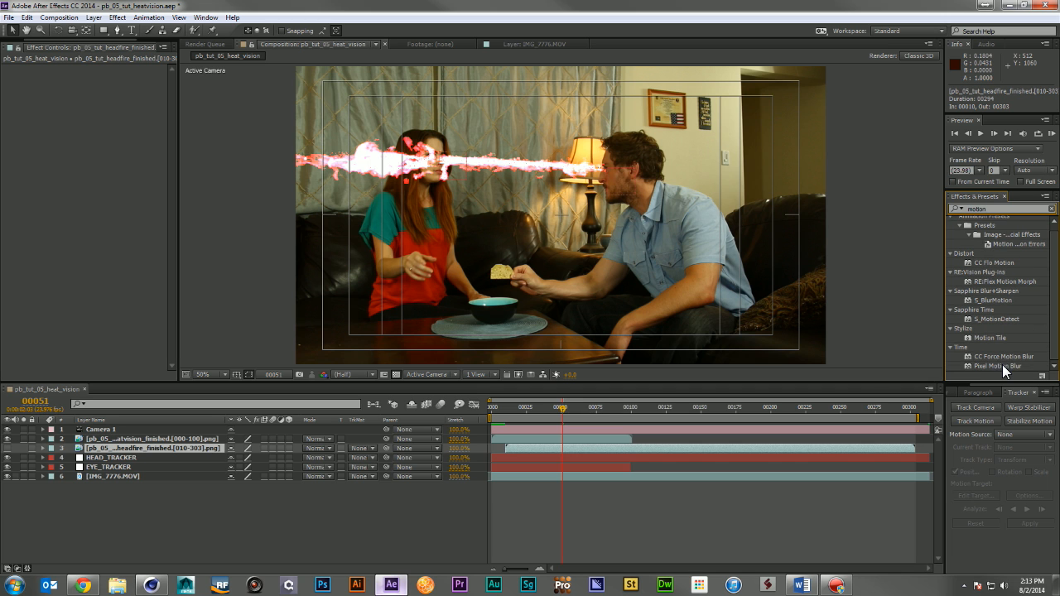
drag(1001, 367, 199, 441)
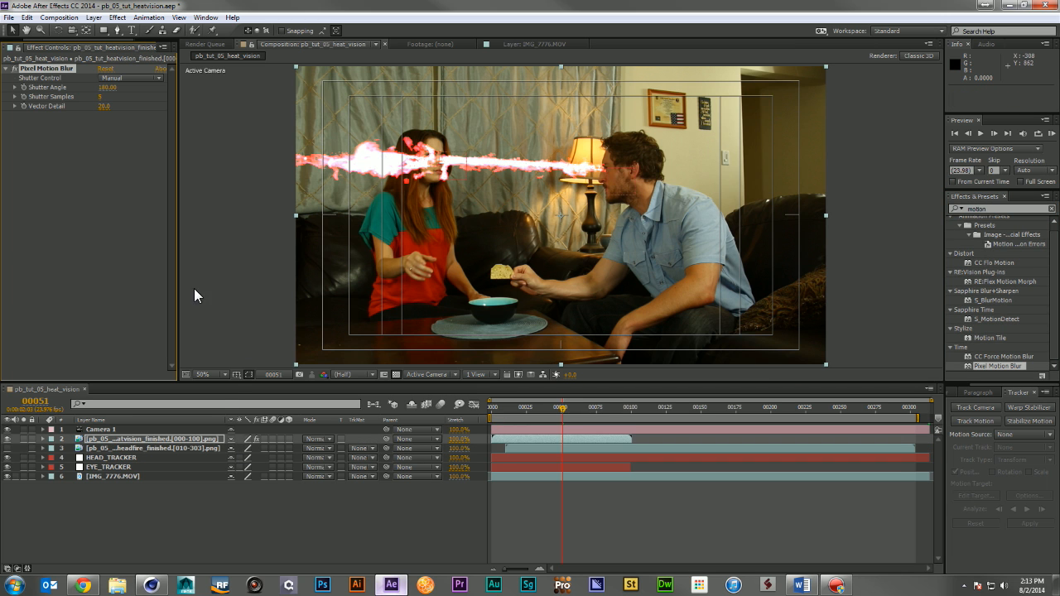
click(103, 97)
Add the Stylize Glow effect below Pixel Motion Blur on the heatvision_finished layer and set Glow Colors to A & B Colors
click(1001, 209)
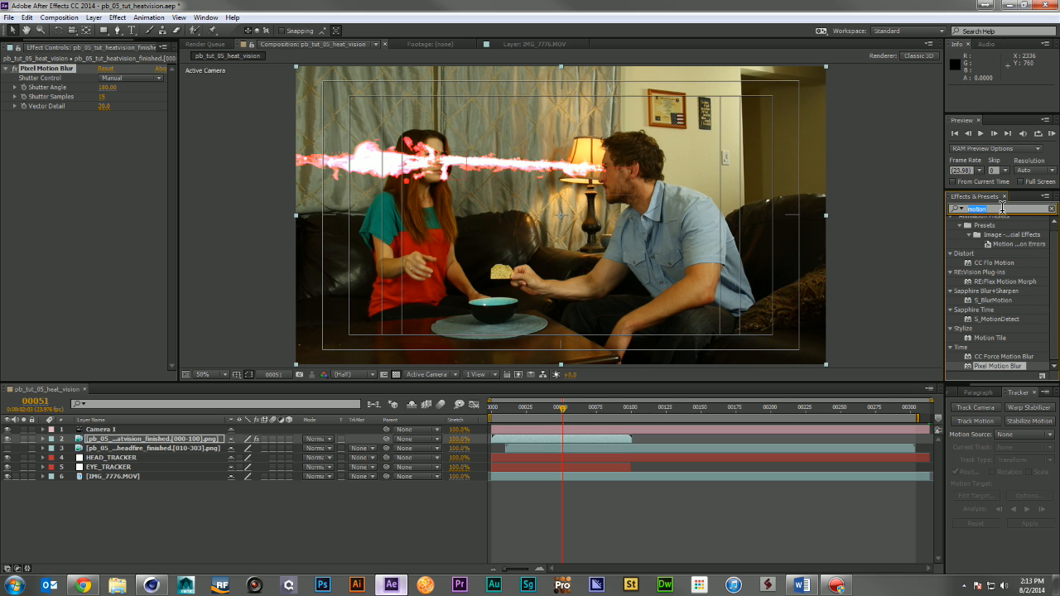
text(glow)
scroll(1027, 284, down, 4)
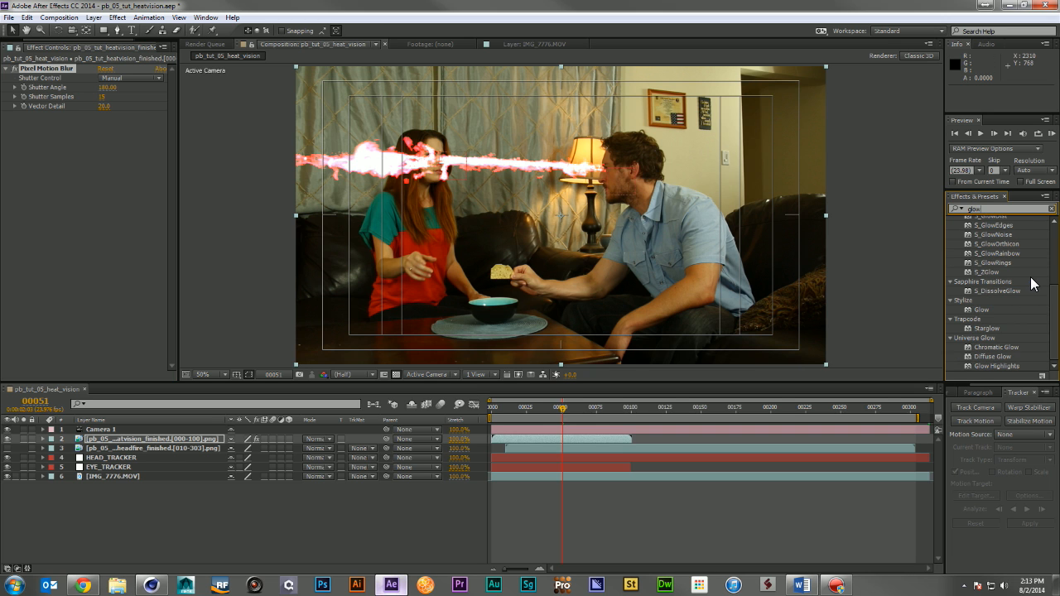
drag(990, 305, 67, 183)
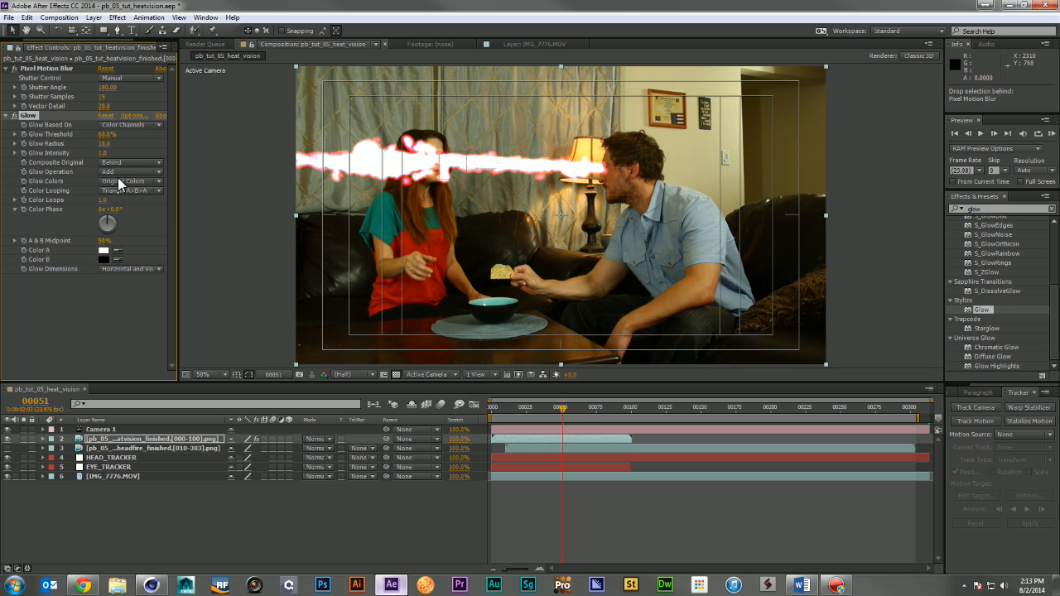
click(119, 176)
click(126, 205)
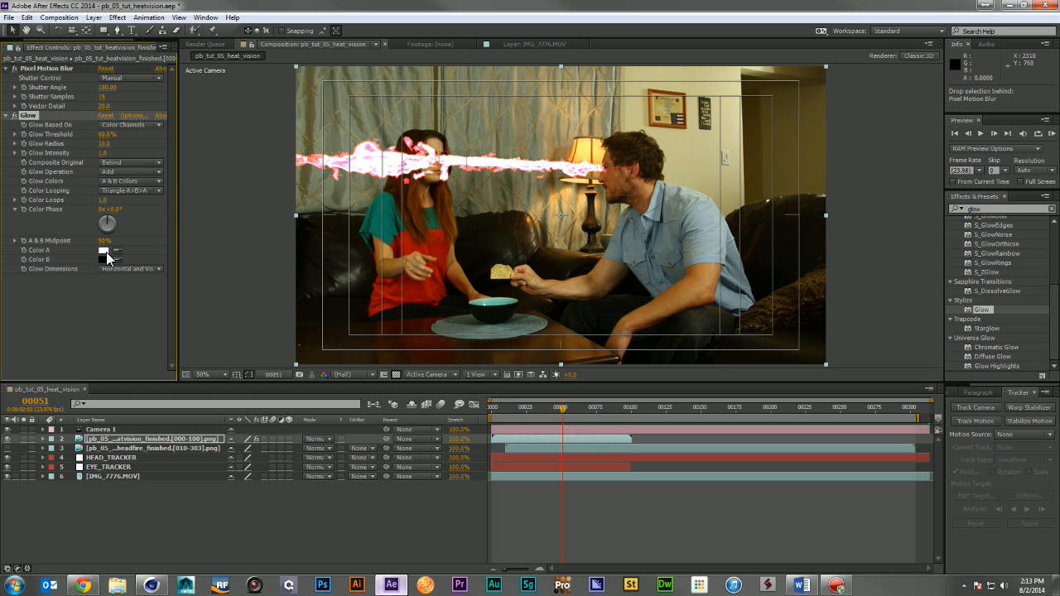
Set the glow's Color A to light pink FFD4D4 and its Color B to a coral red
click(102, 250)
drag(86, 242, 58, 229)
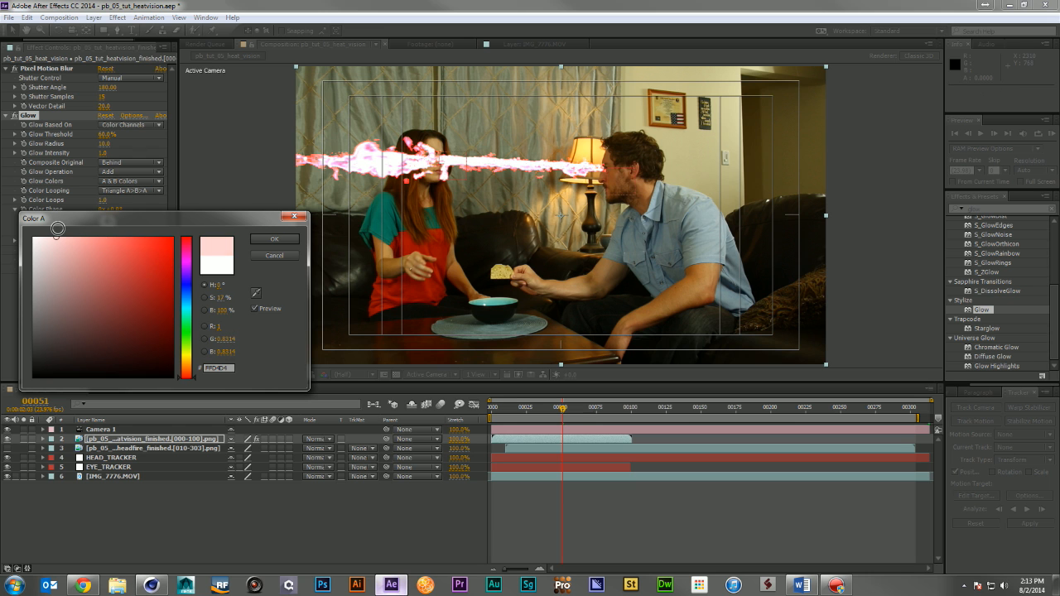
click(274, 240)
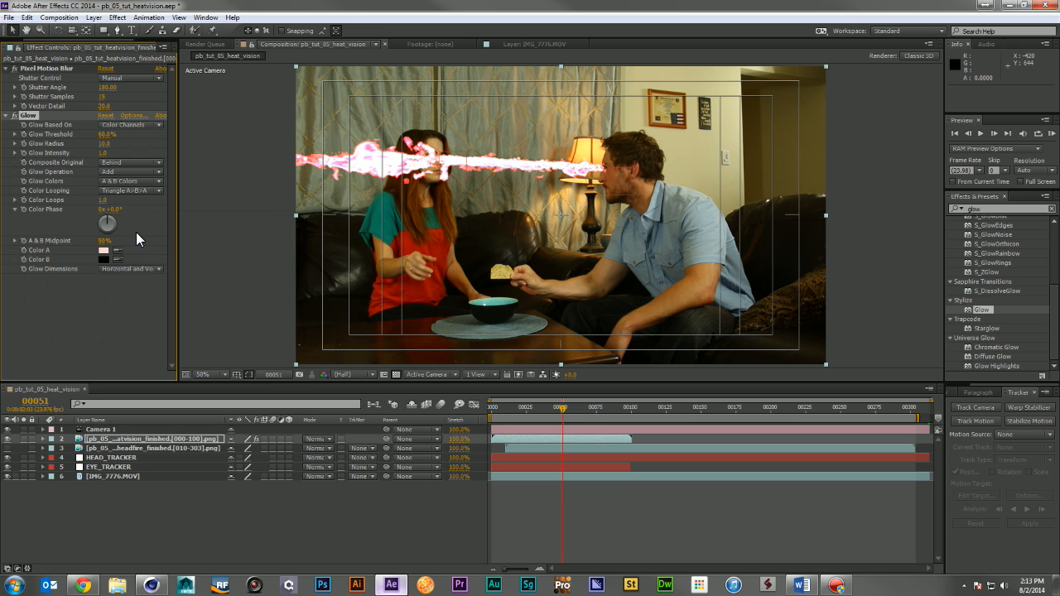
click(103, 259)
mouse_move(158, 279)
mouse_down()
mouse_move(108, 232)
mouse_move(125, 238)
mouse_up()
click(285, 239)
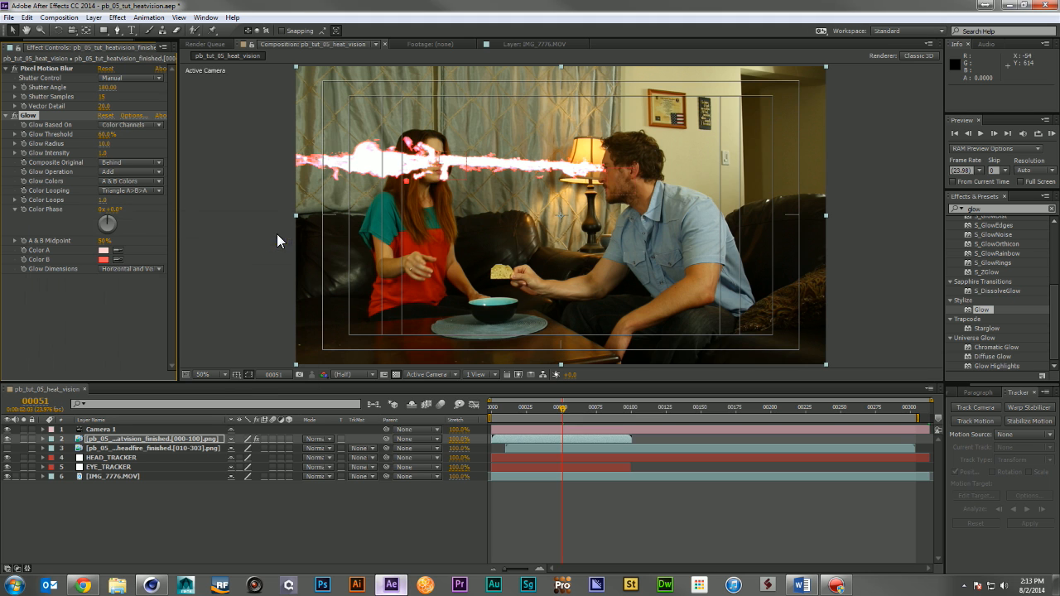
Adjust the glow to a radius of 66, a threshold of 51.4% and an intensity of 1.2
drag(107, 145, 123, 142)
drag(200, 146, 148, 150)
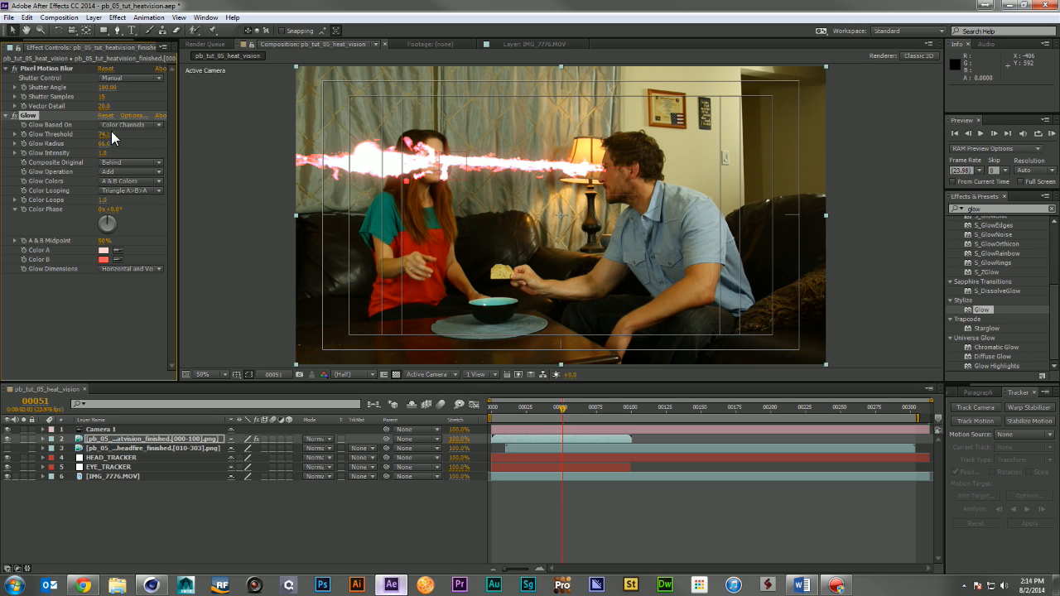
drag(108, 133, 124, 158)
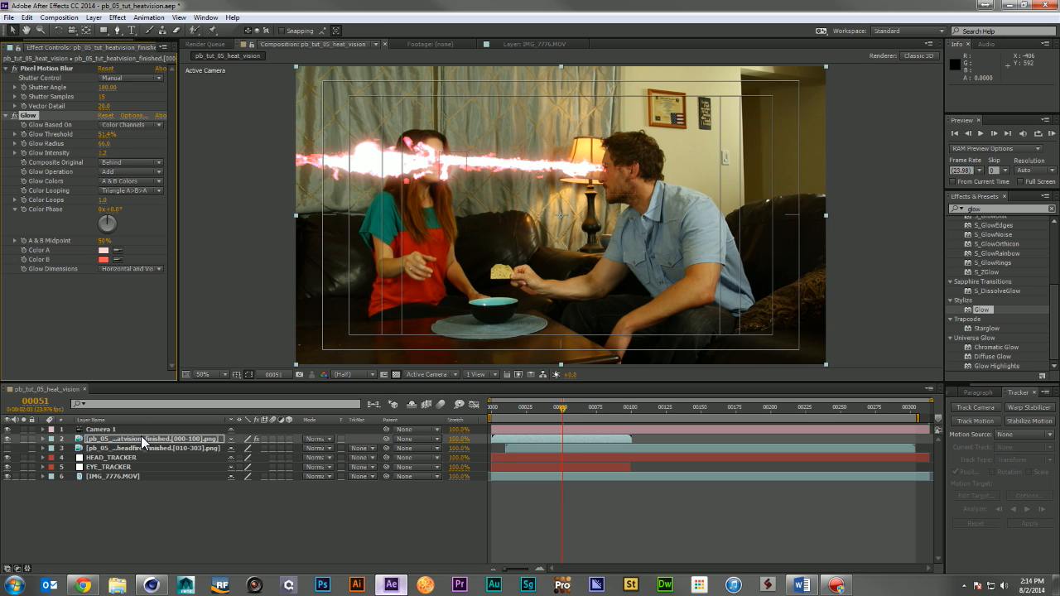
Deselect the layers and play a RAM preview of the glowing heat vision beam
click(310, 480)
key(KP_0)
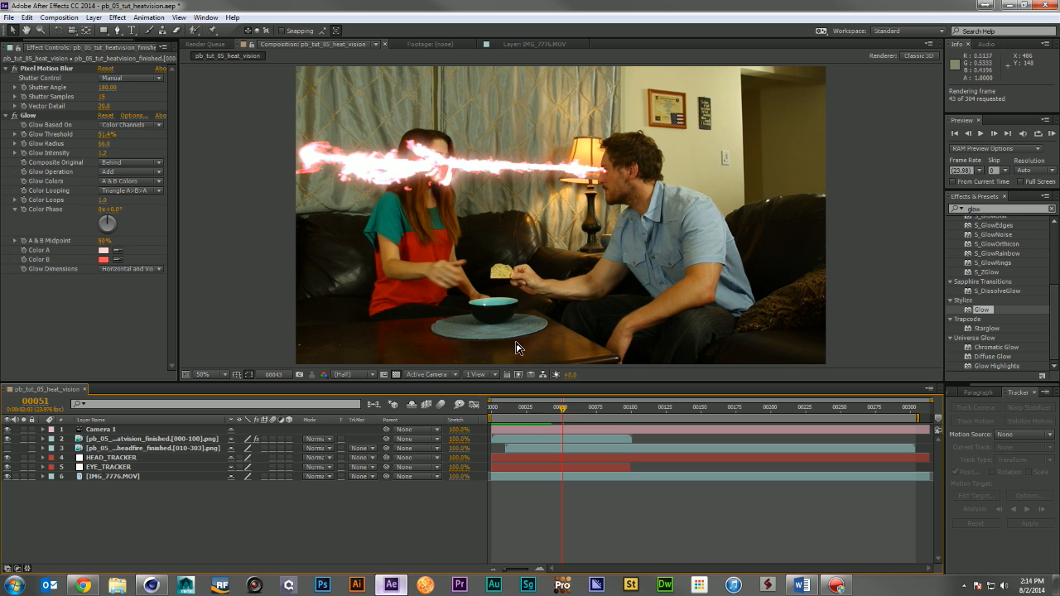
key(space)
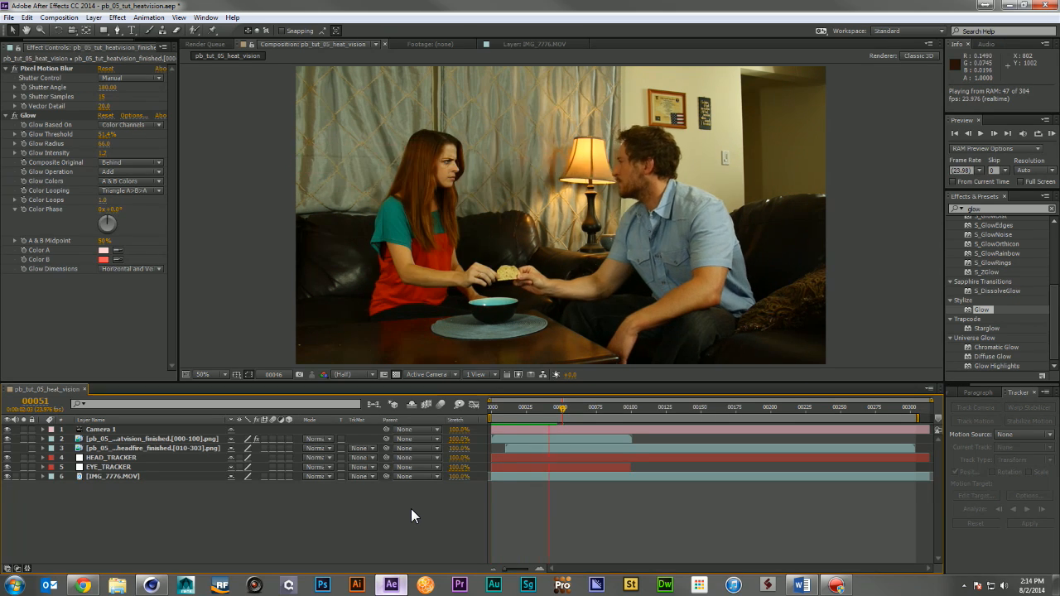
key(space)
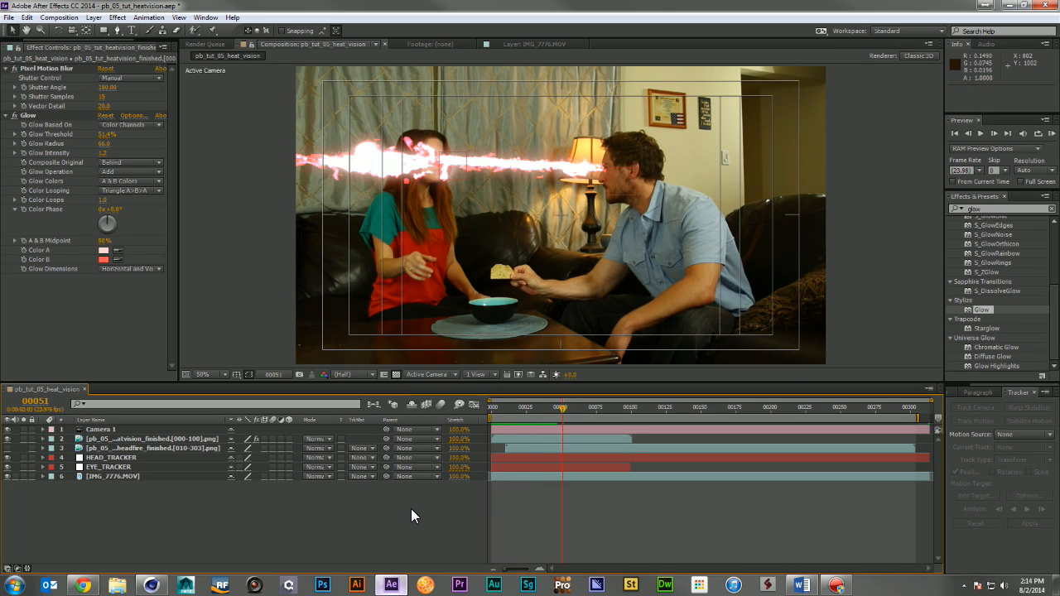
Create a blue 1920 x 1080 px solid layer named OF in the heat vision composition
right_click(228, 494)
mouse_move(285, 376)
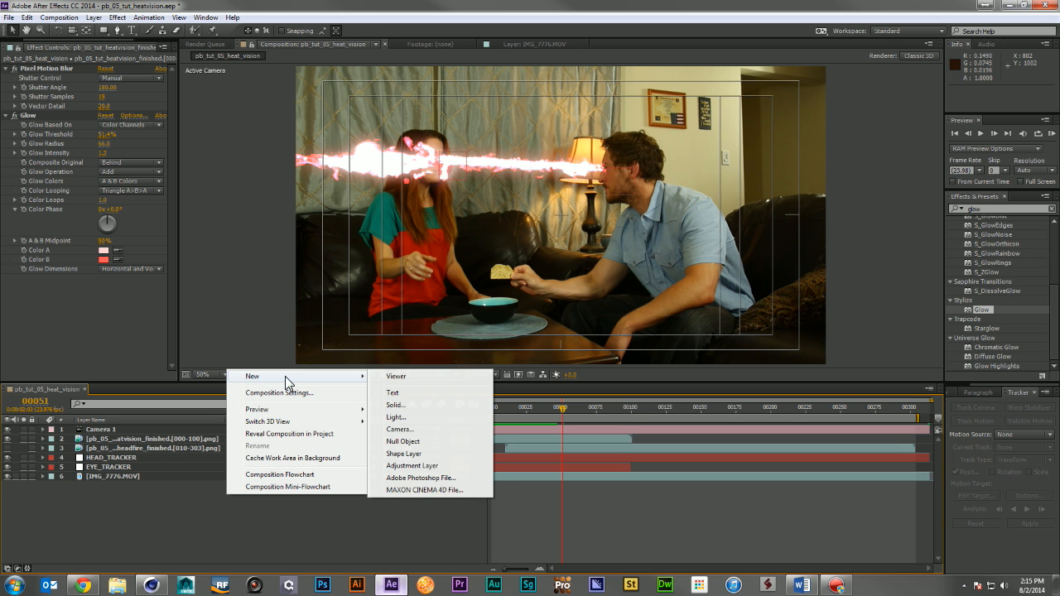
click(413, 406)
text(O)
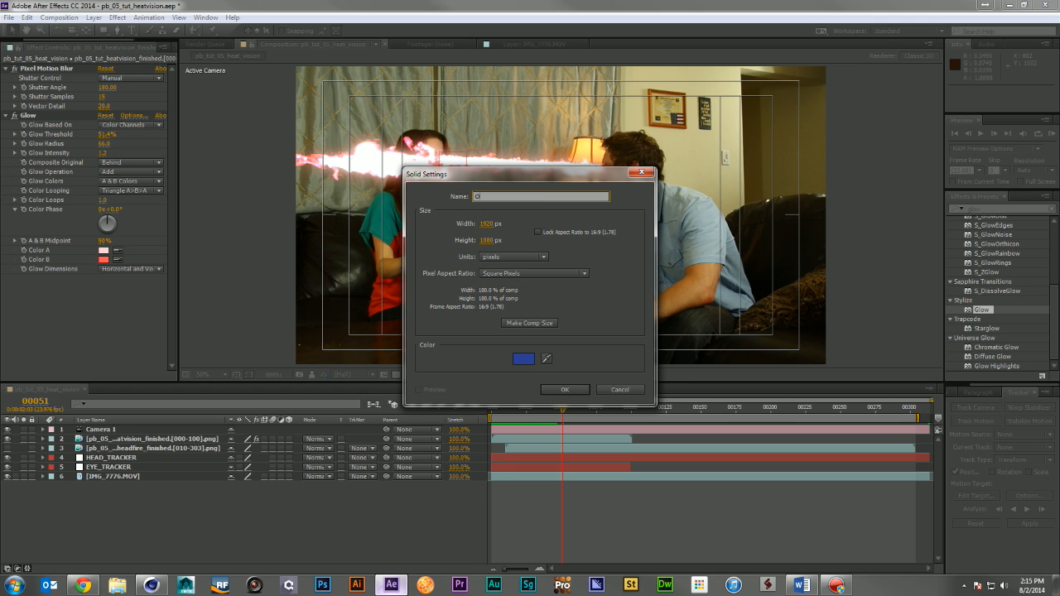
text(F)
key(Return)
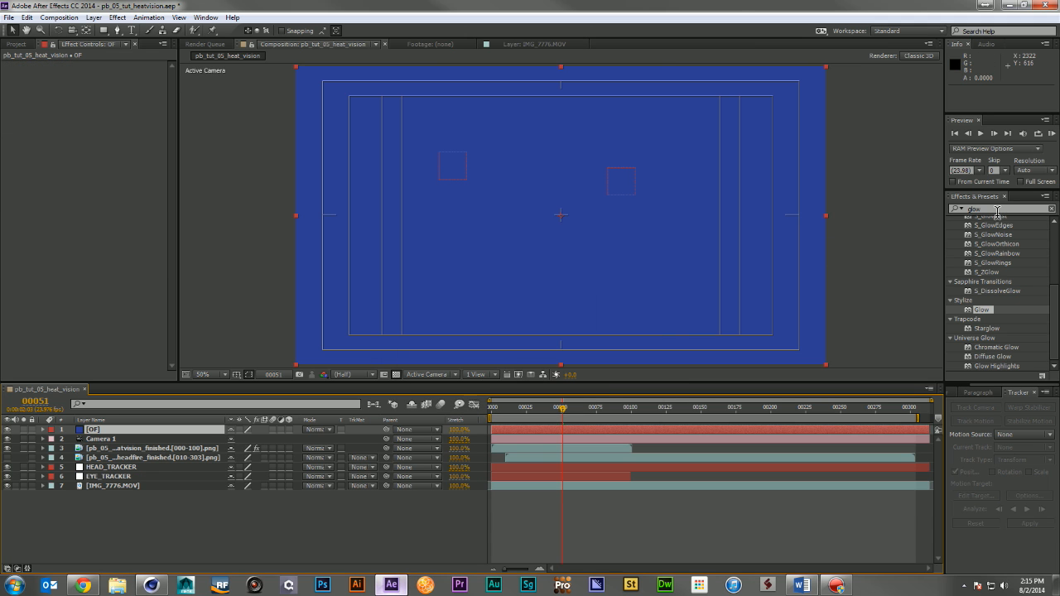
Apply the Optical Flares effect to the OF layer and set the layer's blending mode to Add
click(998, 210)
text(optical)
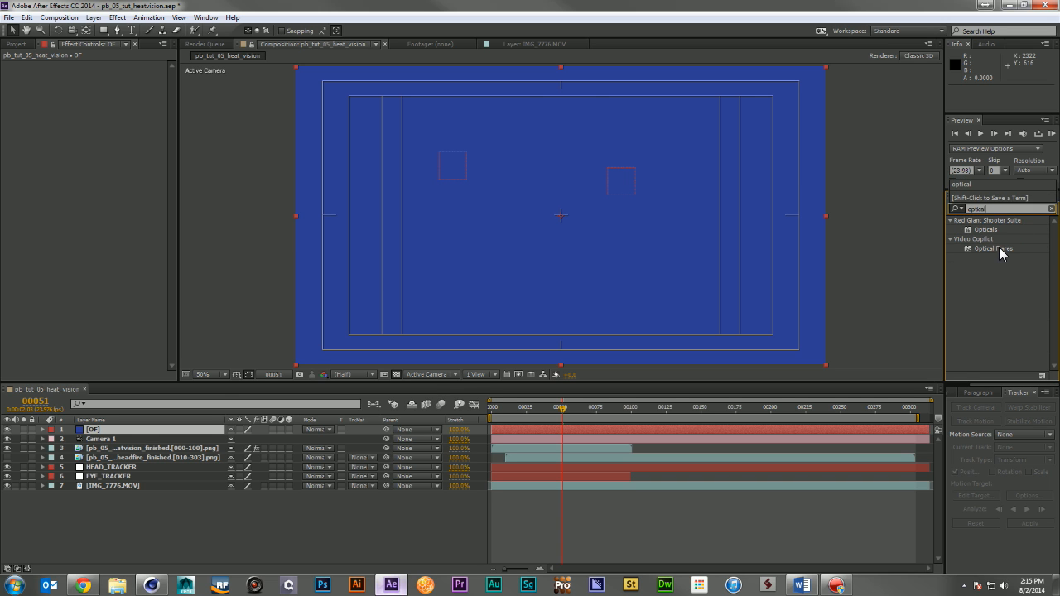
drag(999, 248, 147, 427)
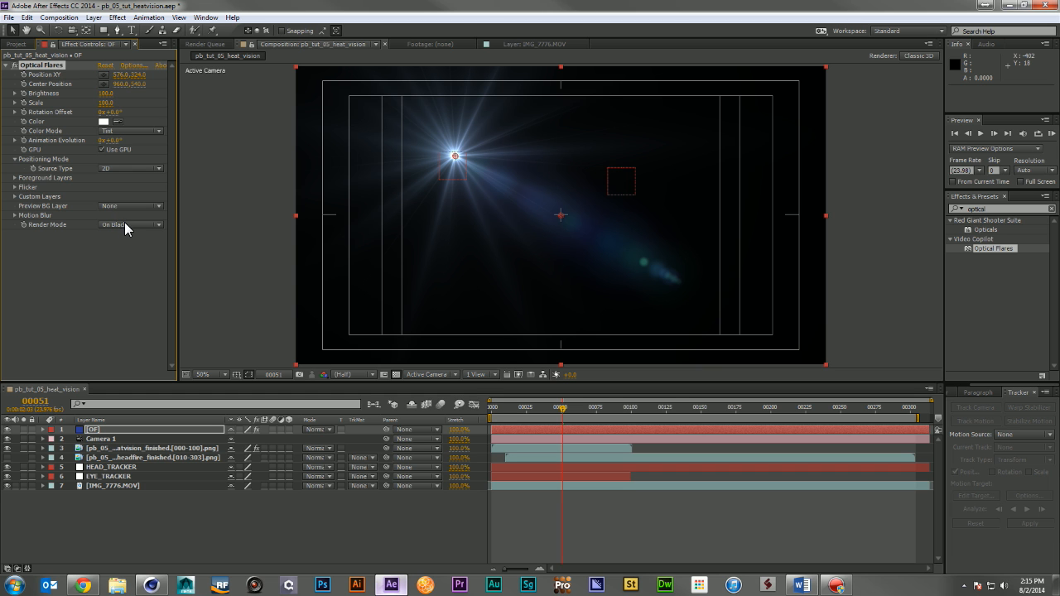
click(319, 430)
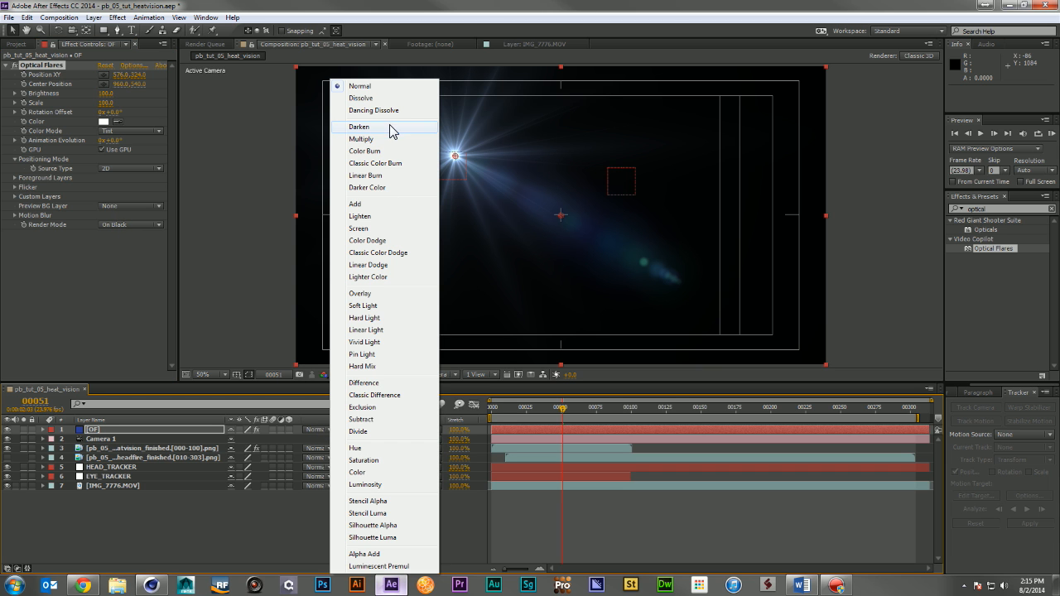
click(390, 203)
Clear the default flare, rebuild it from a Glow and a Streak object, and shorten the streak by reducing its stretch
click(132, 66)
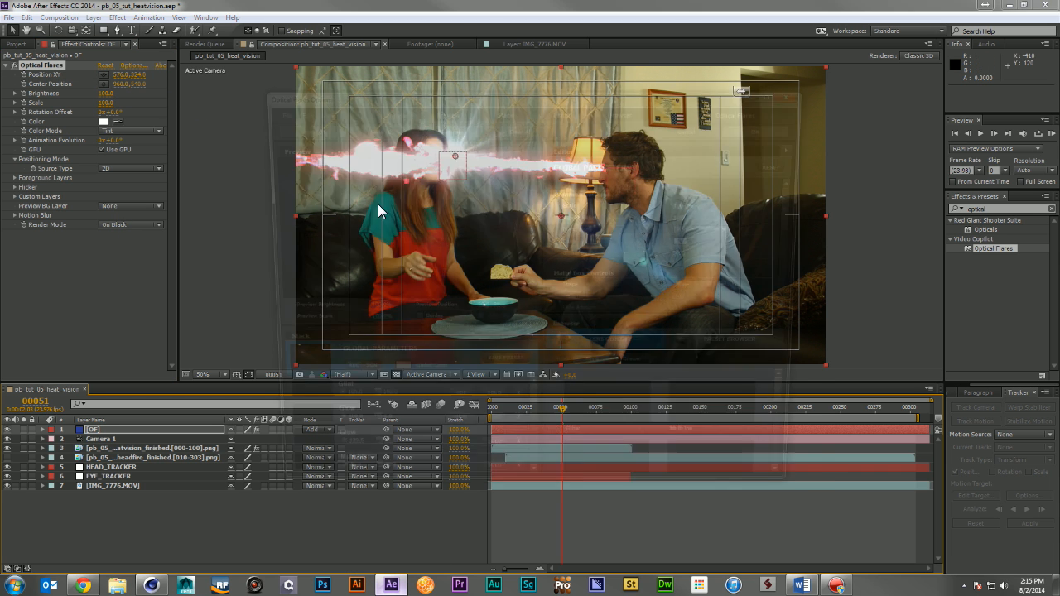
click(497, 128)
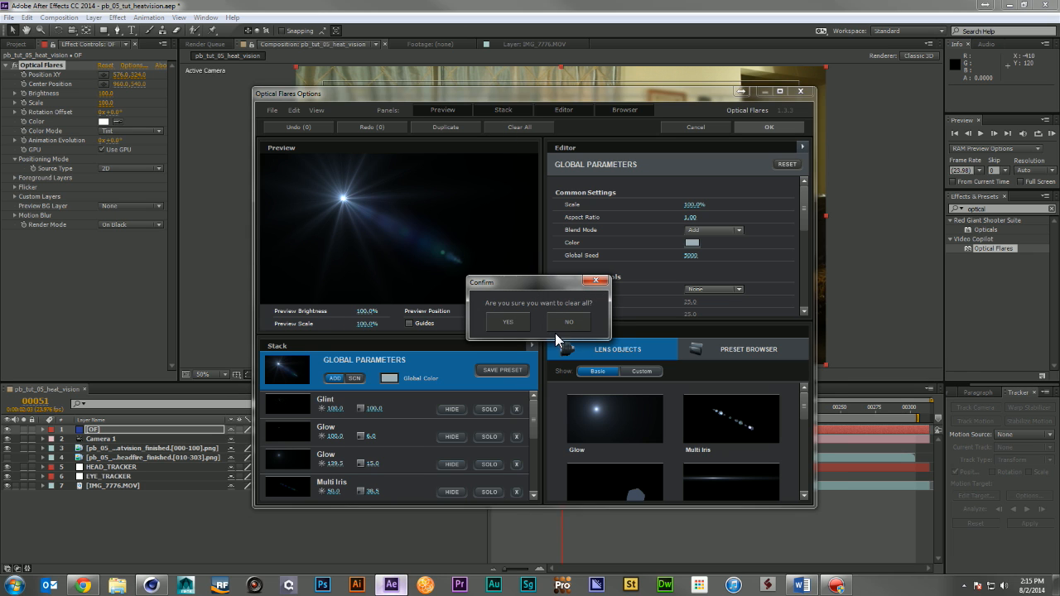
click(511, 319)
click(595, 423)
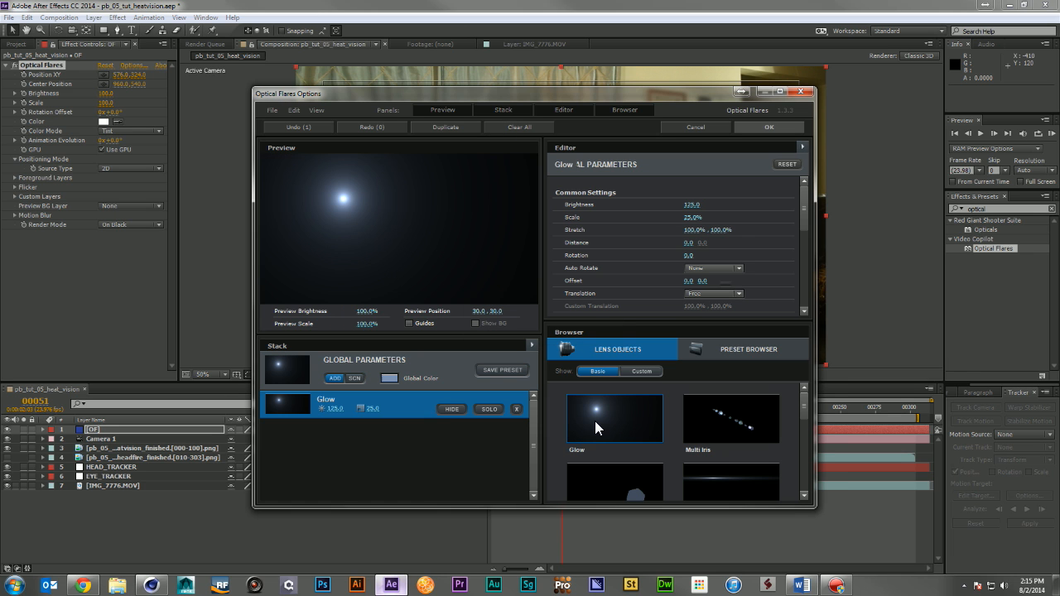
scroll(718, 479, down, 1)
click(720, 409)
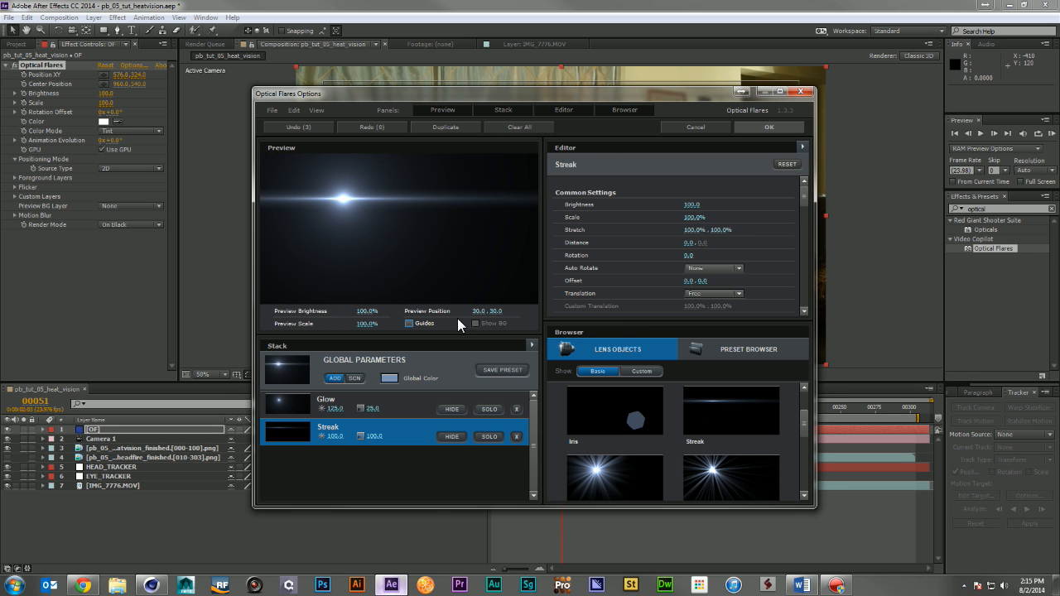
drag(694, 232, 614, 241)
click(770, 129)
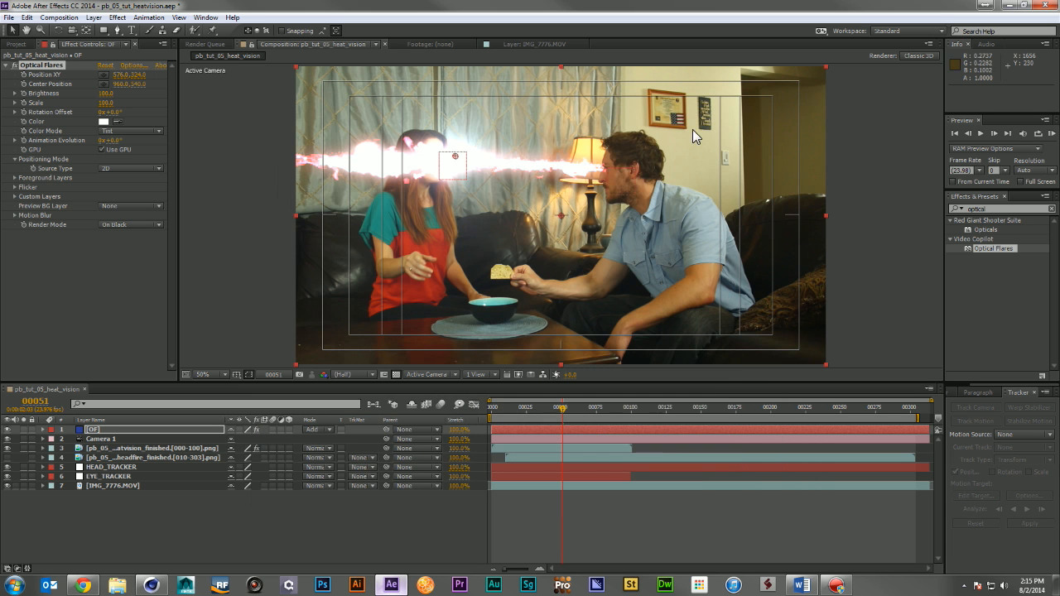
Move the flare onto the man's eyes at about 1124, 378 and set its scale to 25
drag(455, 157, 605, 172)
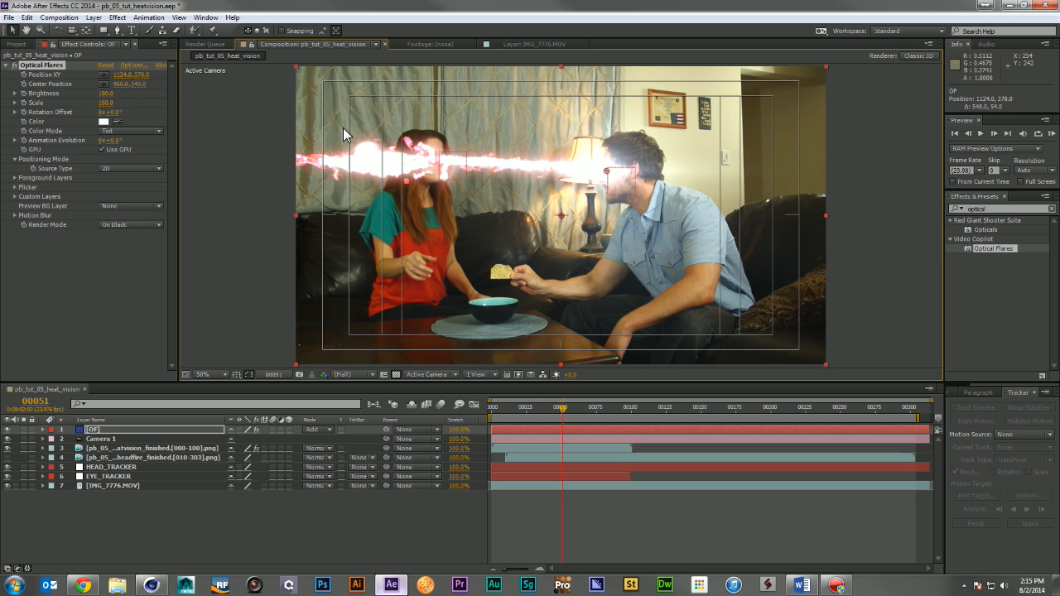
click(107, 102)
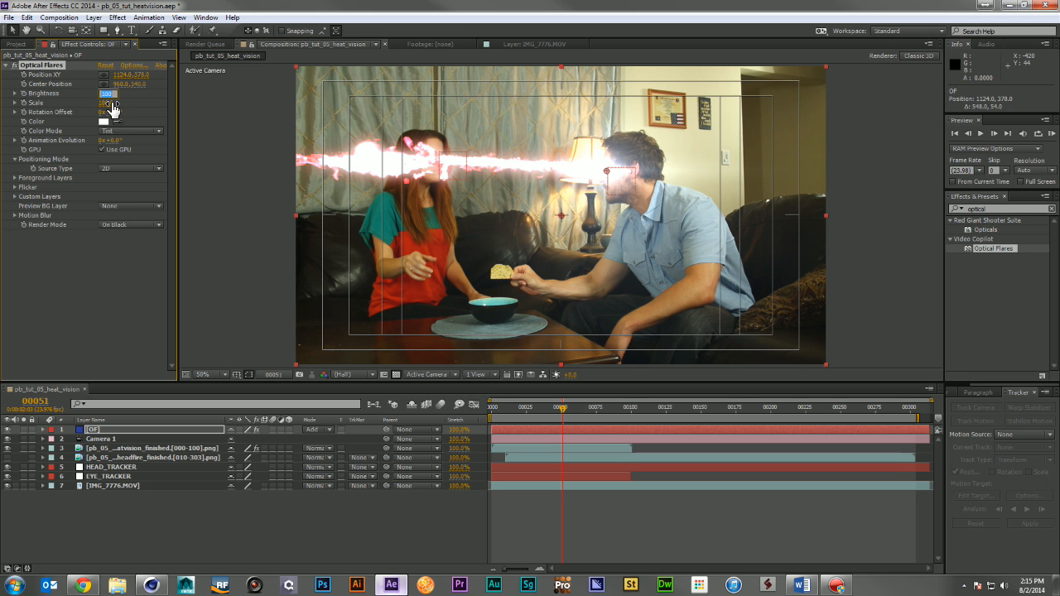
text(50)
key(Return)
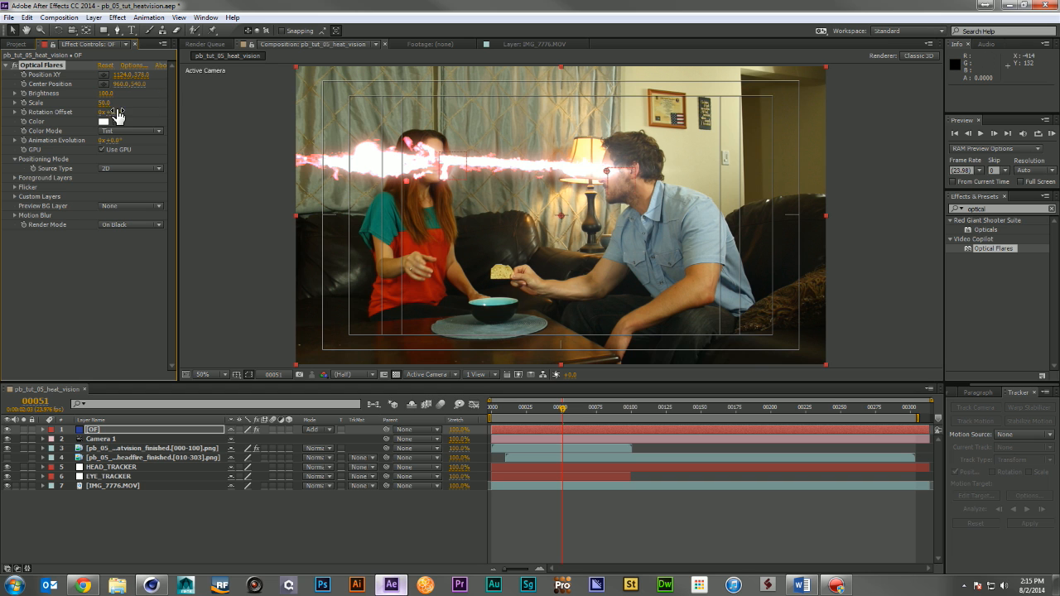
click(105, 102)
text(25)
key(Return)
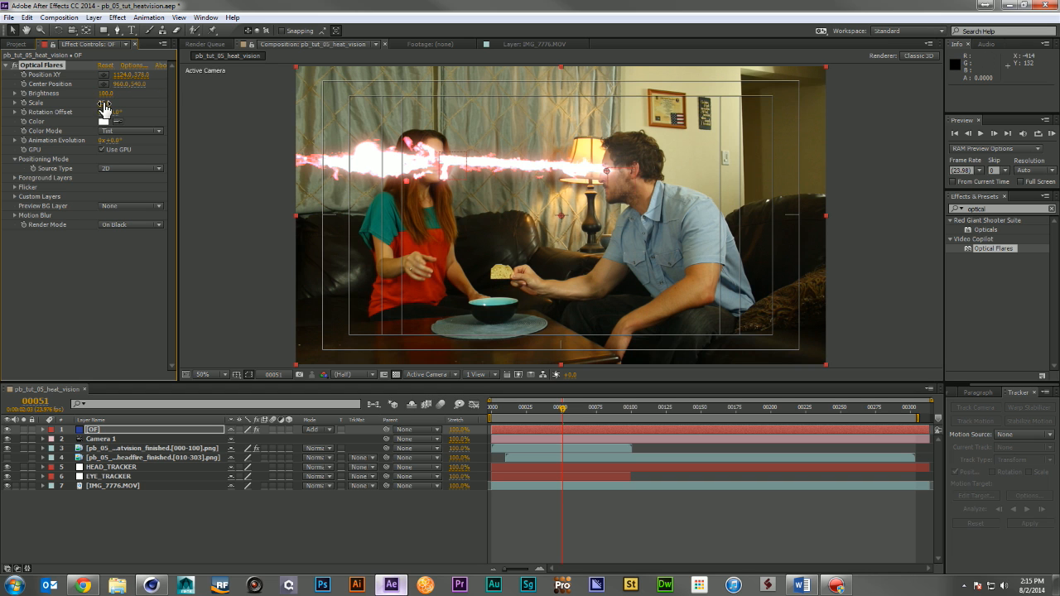
Fine-tune the flare's position to about 1121, 369 and parent the OF layer to EYE_TRACKER
key(/)
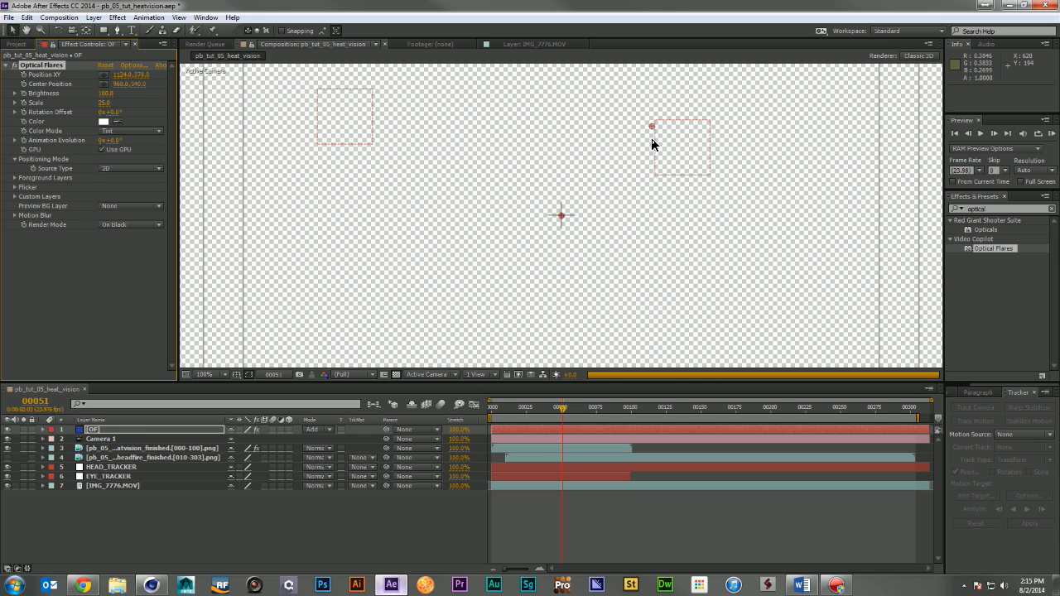
drag(650, 129, 652, 120)
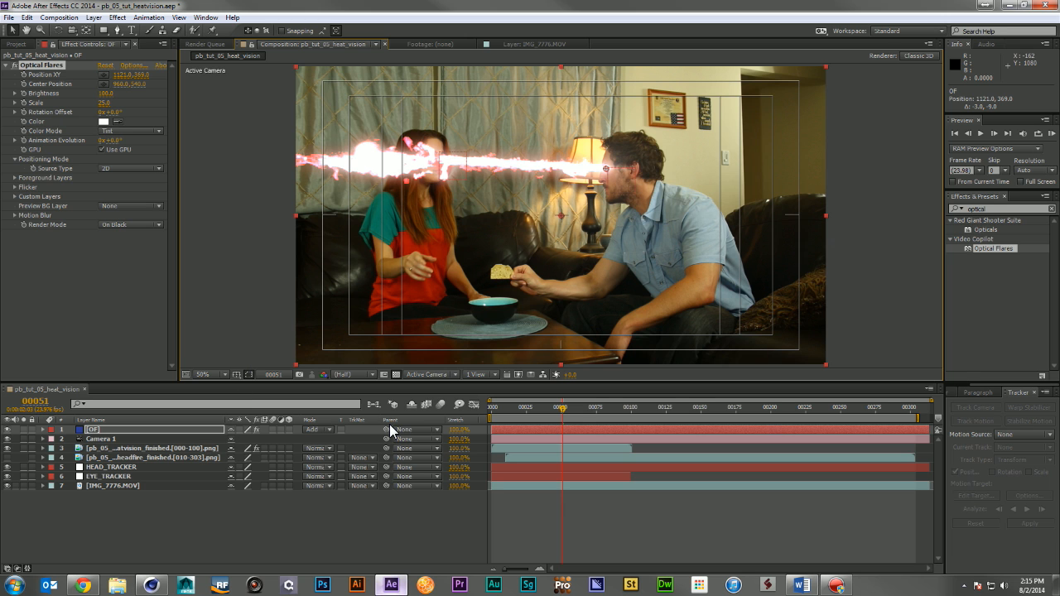
drag(386, 429, 131, 472)
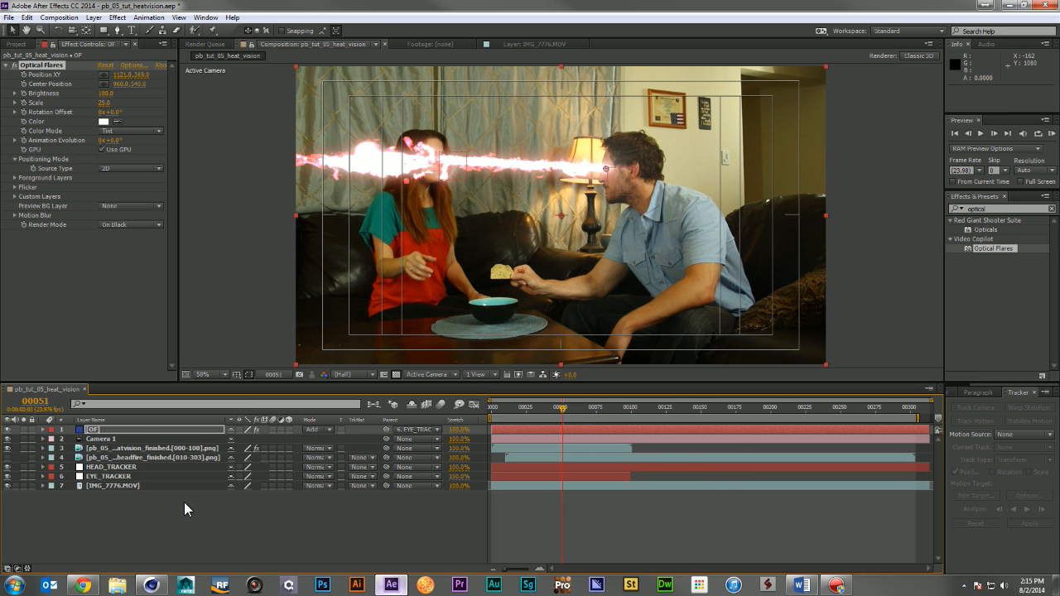
click(421, 500)
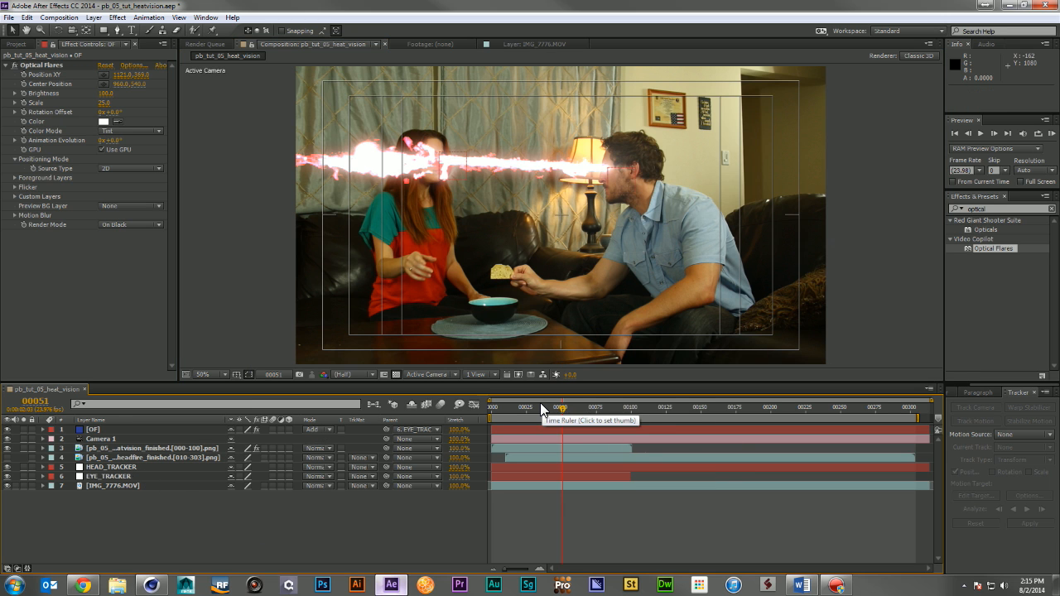
Play a RAM preview of the tracked flare and examine frame 34 up close around the man's eyes
key(KP_0)
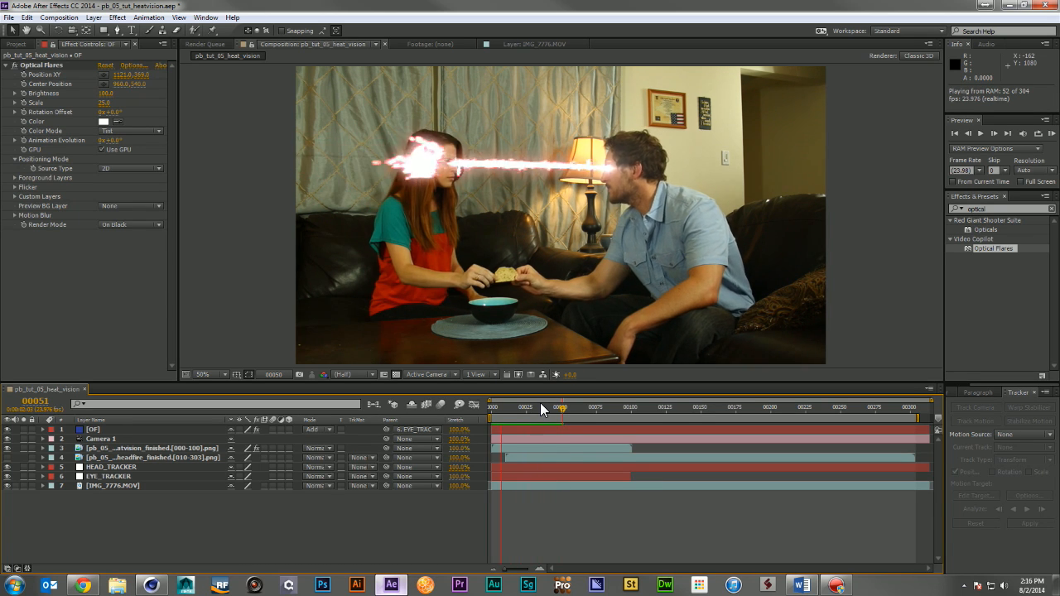
click(540, 402)
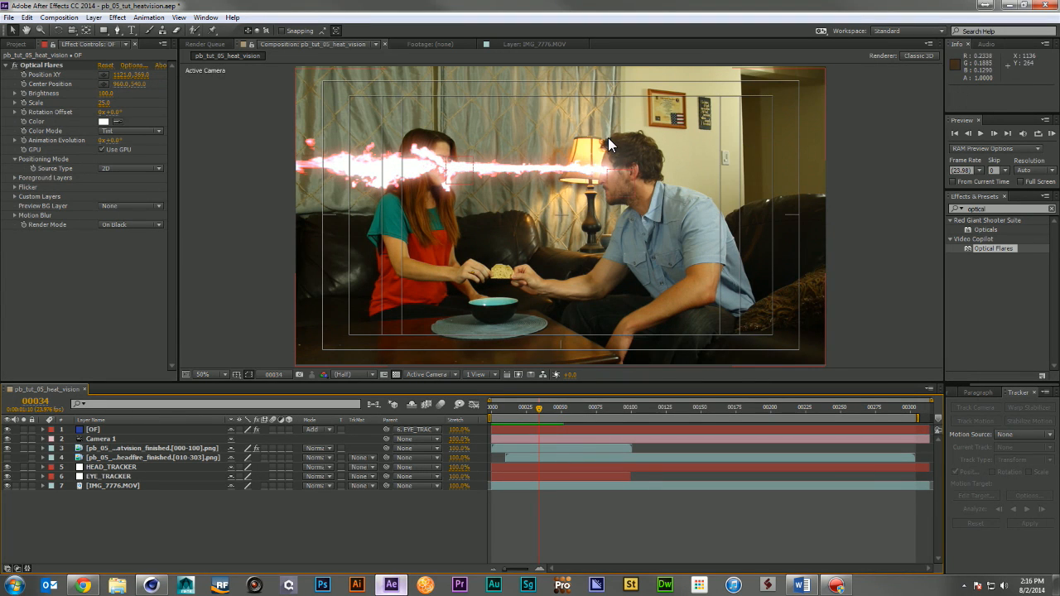
key(period)
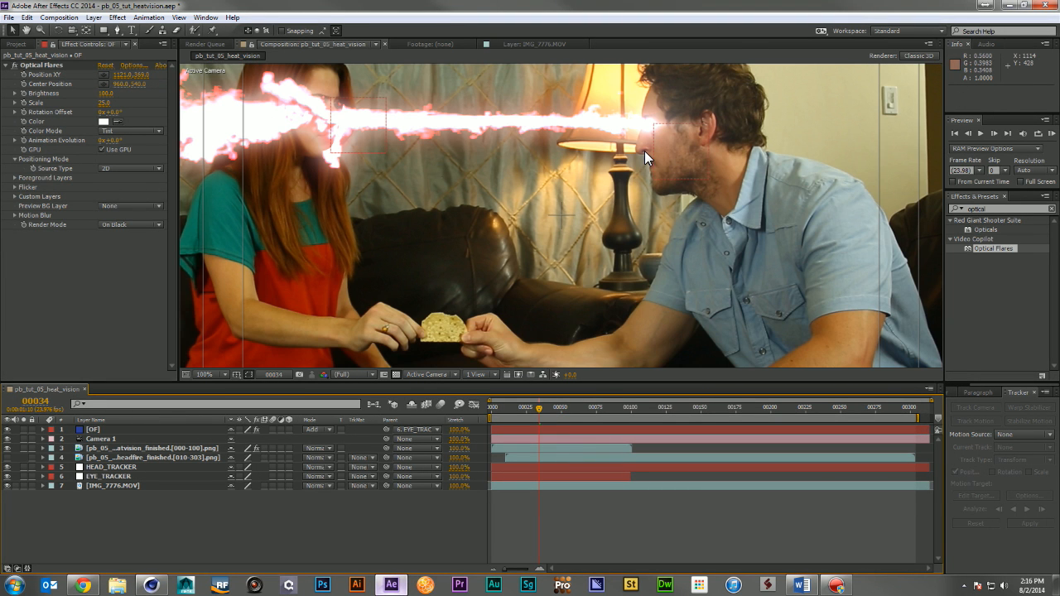
key(space)
drag(656, 131, 634, 184)
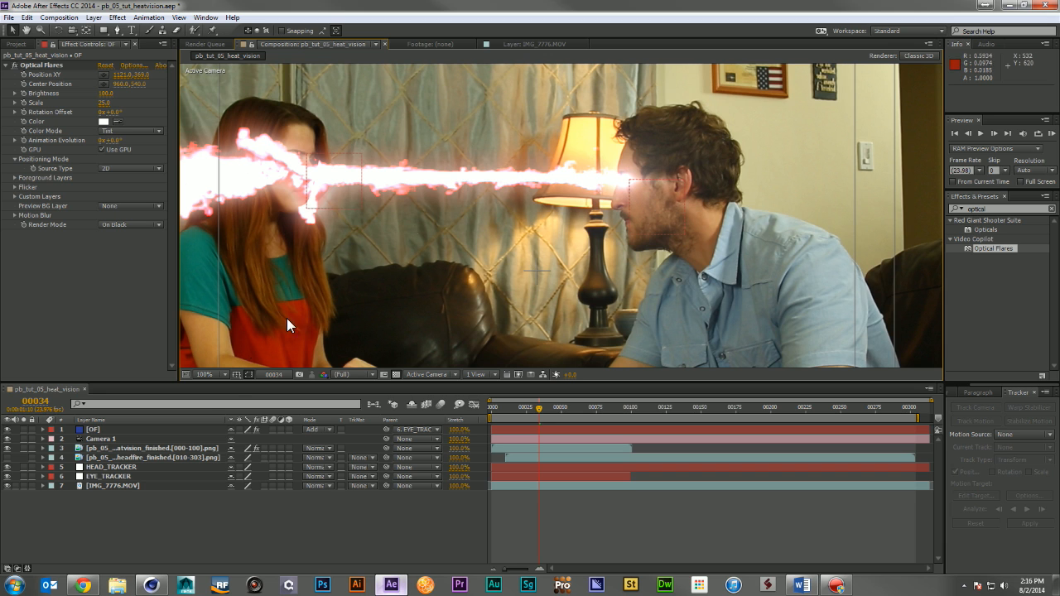
Create a black 1920 x 1080 px solid layer named Head_Glow
click(178, 515)
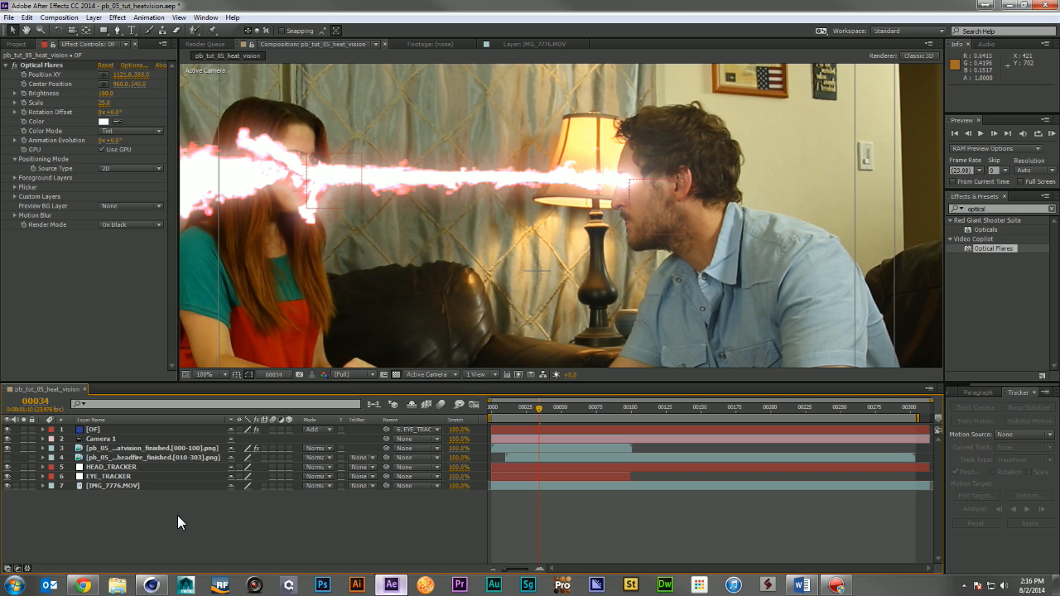
key(ctrl+y)
click(523, 363)
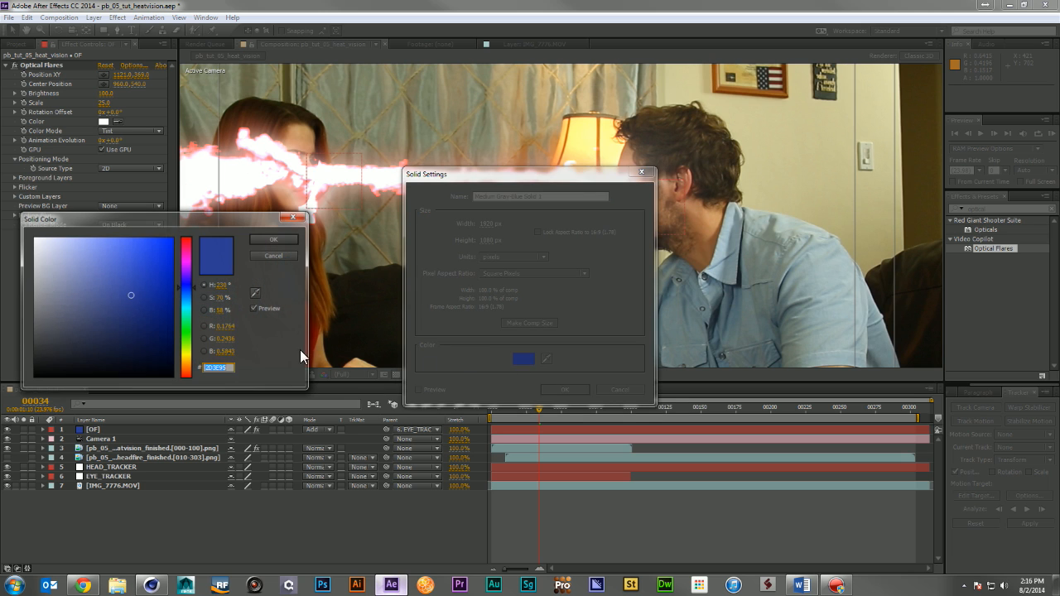
drag(92, 358, 5, 403)
click(259, 242)
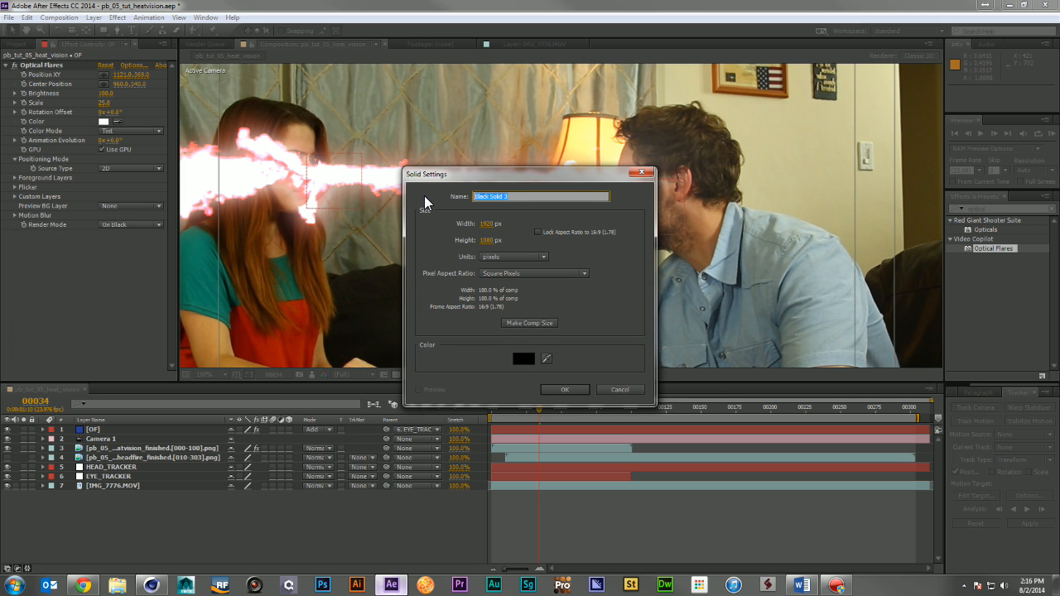
text(Head_Glow)
key(Return)
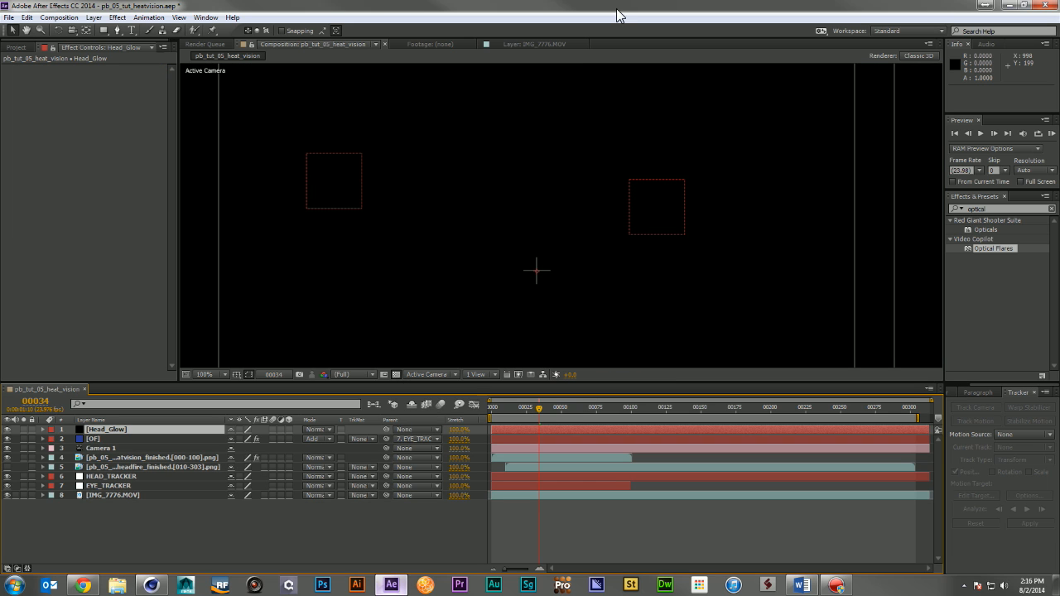
Apply Fractal Noise to Head_Glow with the Terrain fractal type, contrast 59 and brightness -33
click(978, 209)
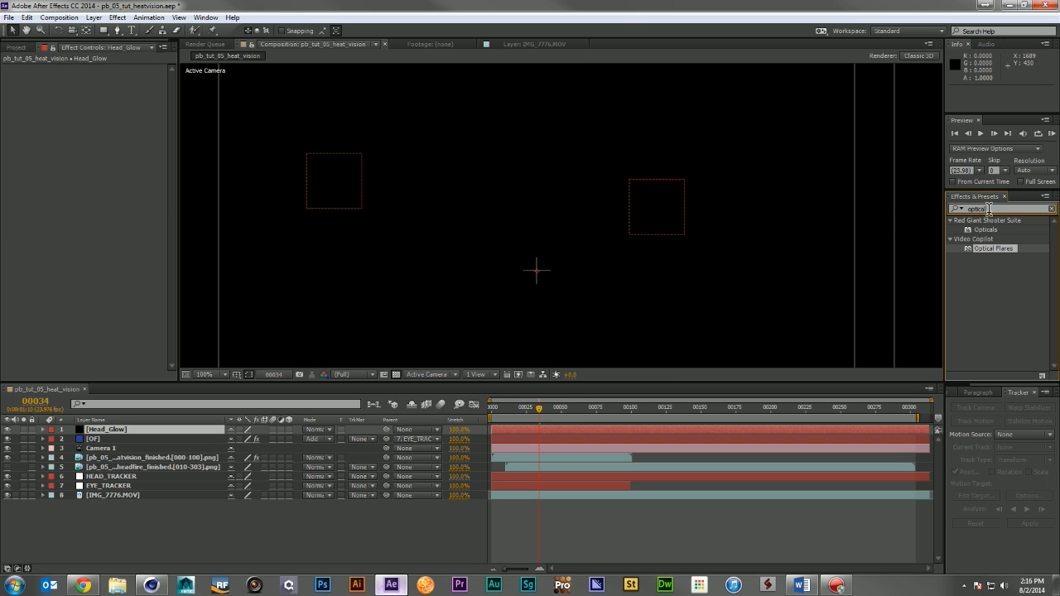
text(frac)
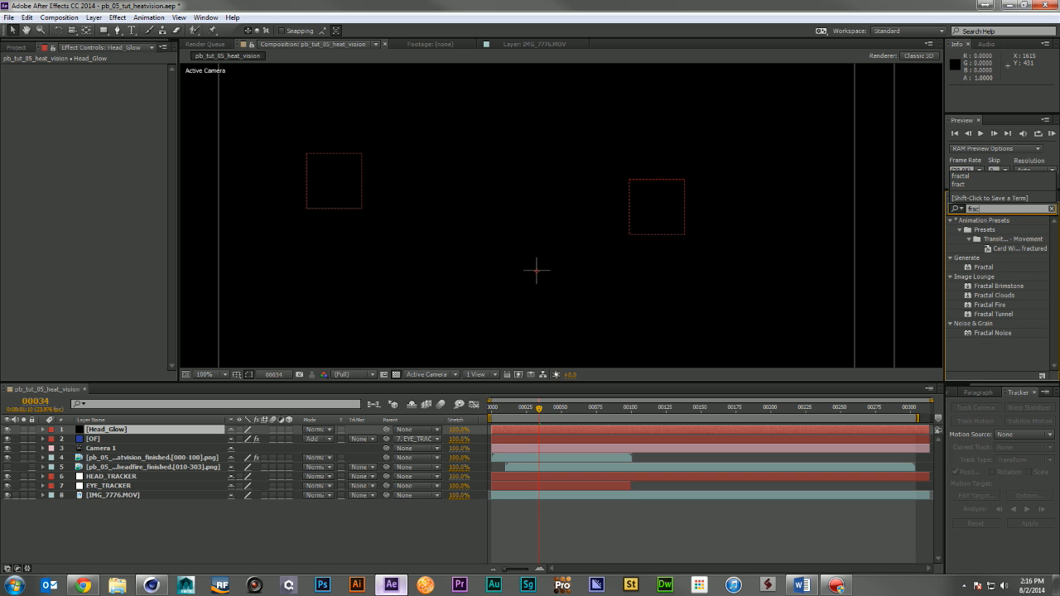
drag(991, 333, 135, 210)
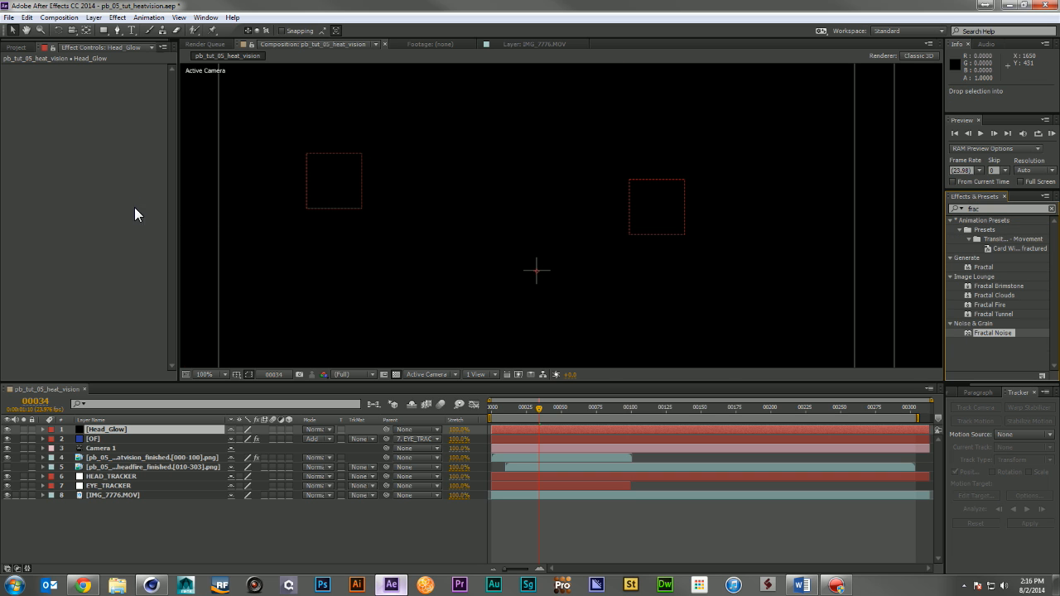
click(108, 80)
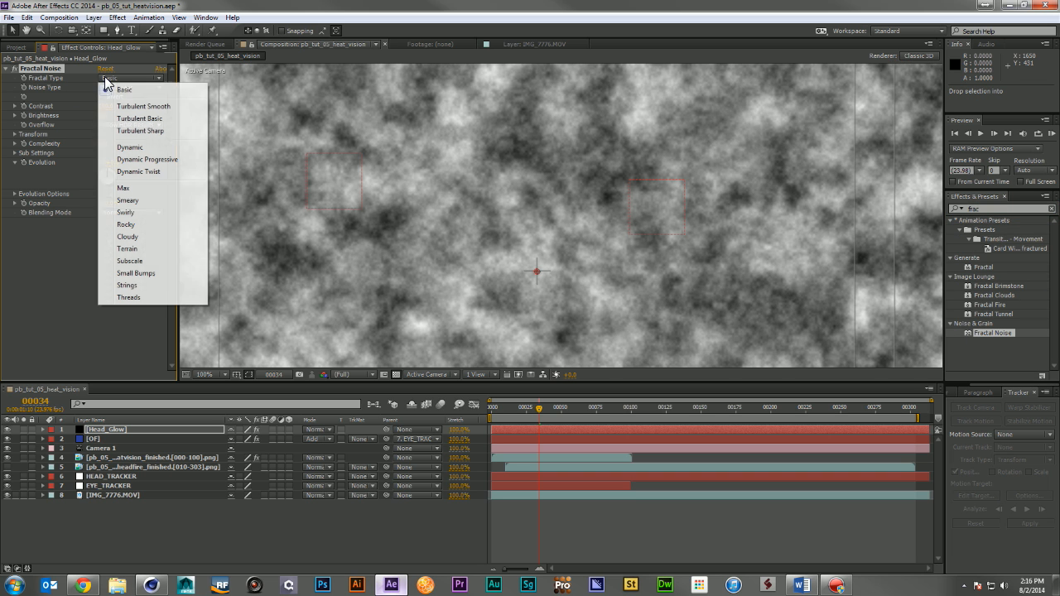
click(128, 248)
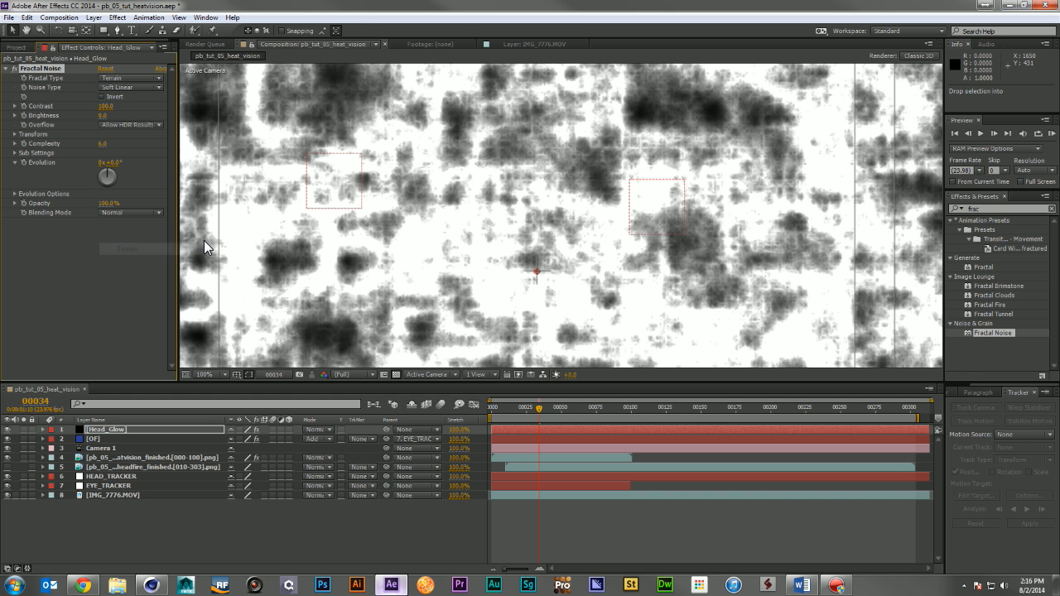
mouse_move(103, 106)
mouse_down()
mouse_move(88, 108)
mouse_move(135, 119)
mouse_move(94, 122)
mouse_up()
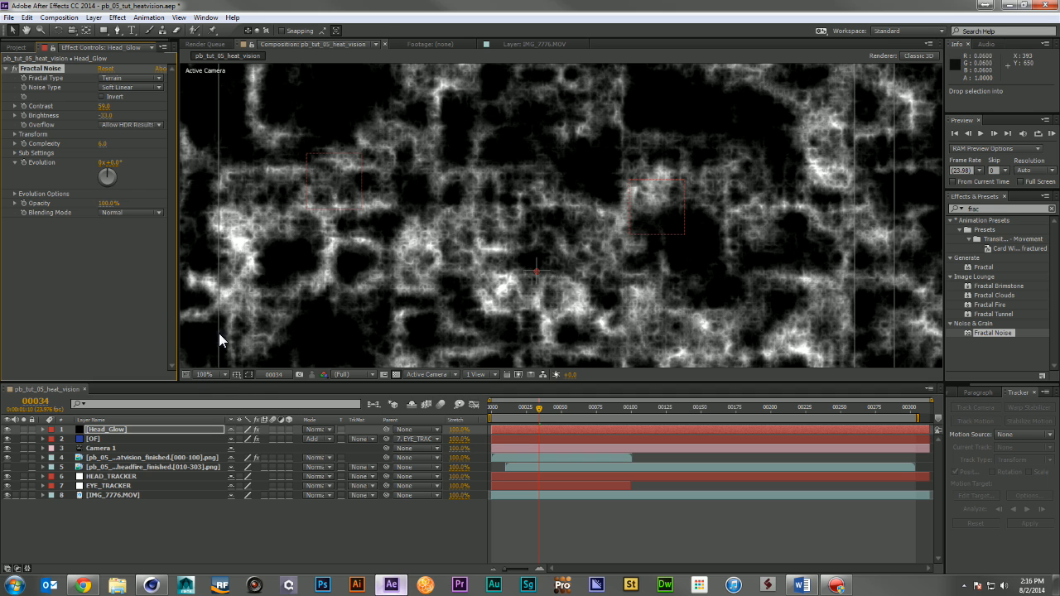
Blend Head_Glow over the footage in Add mode and set the fractal noise's transform scale to 54
click(328, 430)
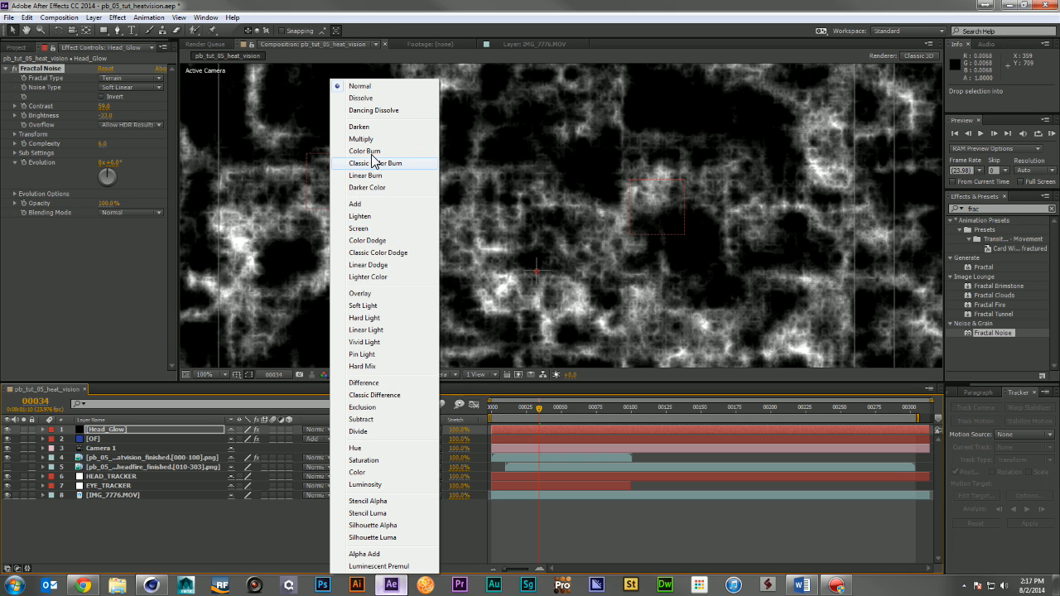
click(376, 203)
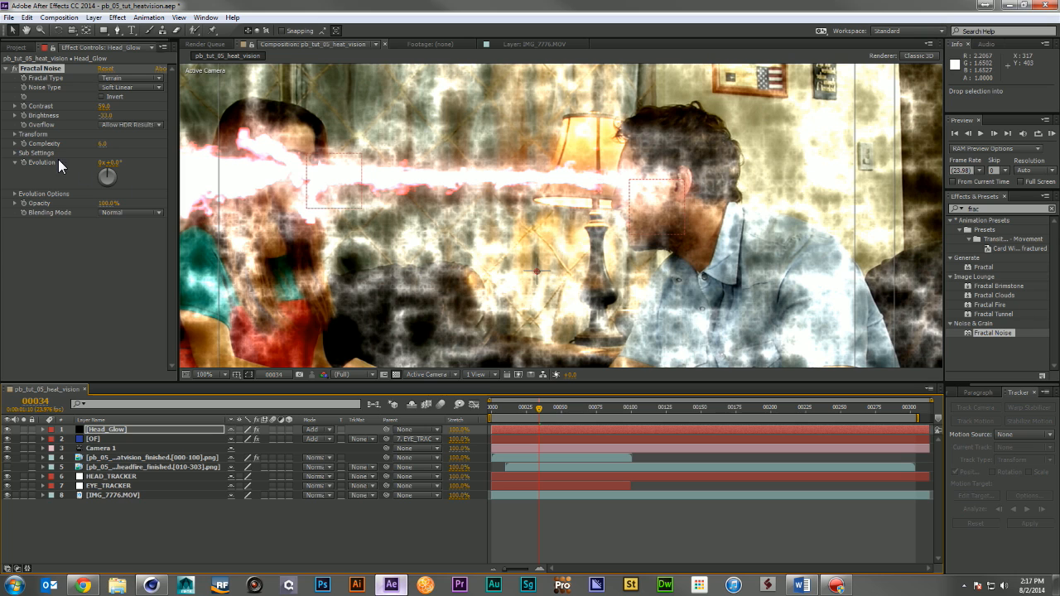
click(14, 134)
drag(106, 164, 87, 170)
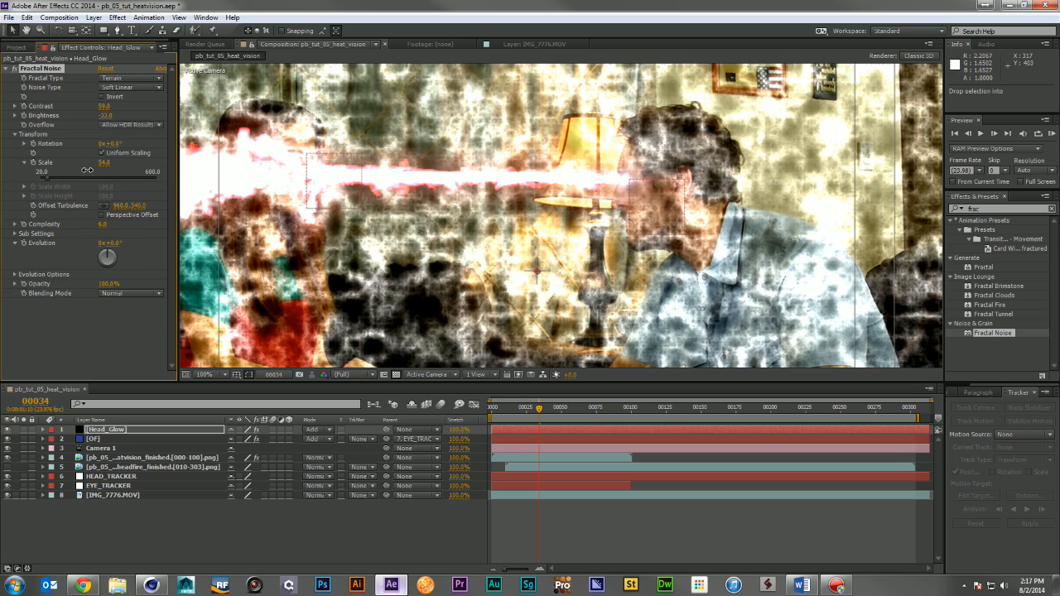
Shift the Head_Glow layer to about 941, 506 and set its blending mode to Normal
mouse_move(600, 253)
mouse_down()
mouse_move(590, 228)
mouse_move(590, 239)
mouse_up()
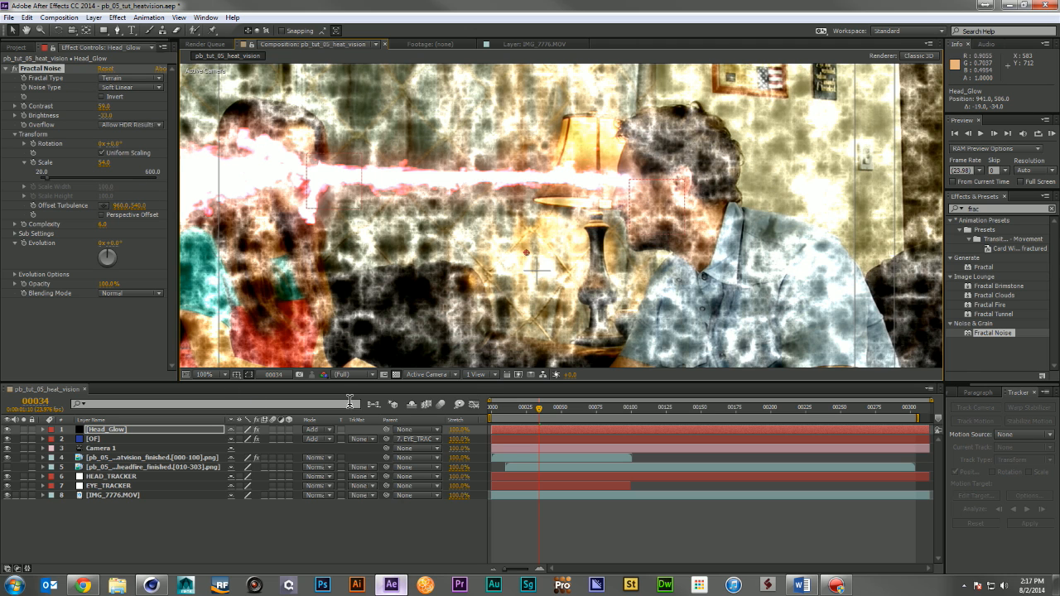
click(325, 430)
click(357, 84)
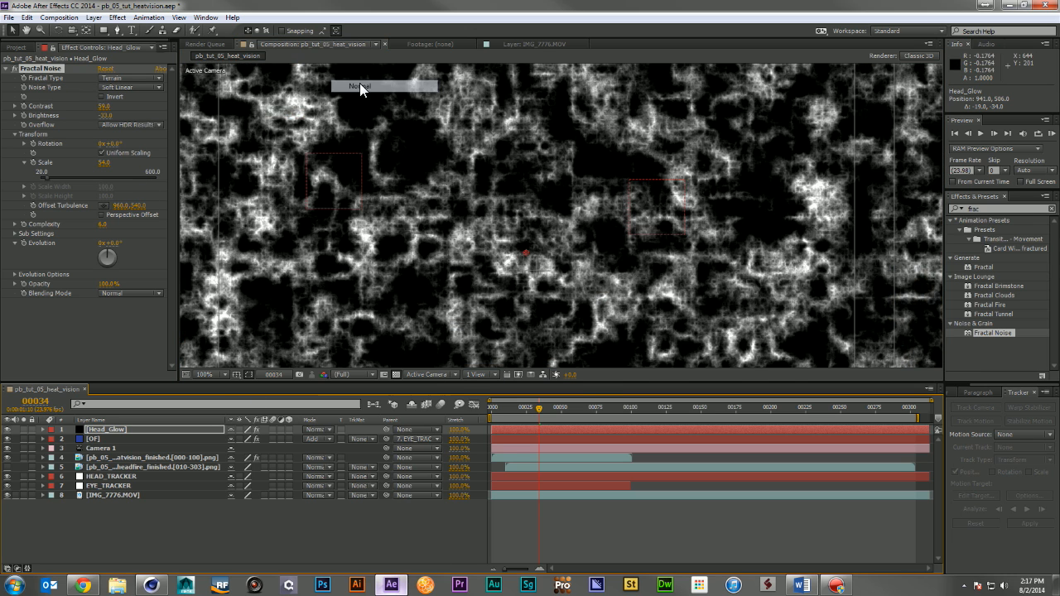
Add the Tint effect to Head_Glow and map black to the dark red 6A0000
click(6, 69)
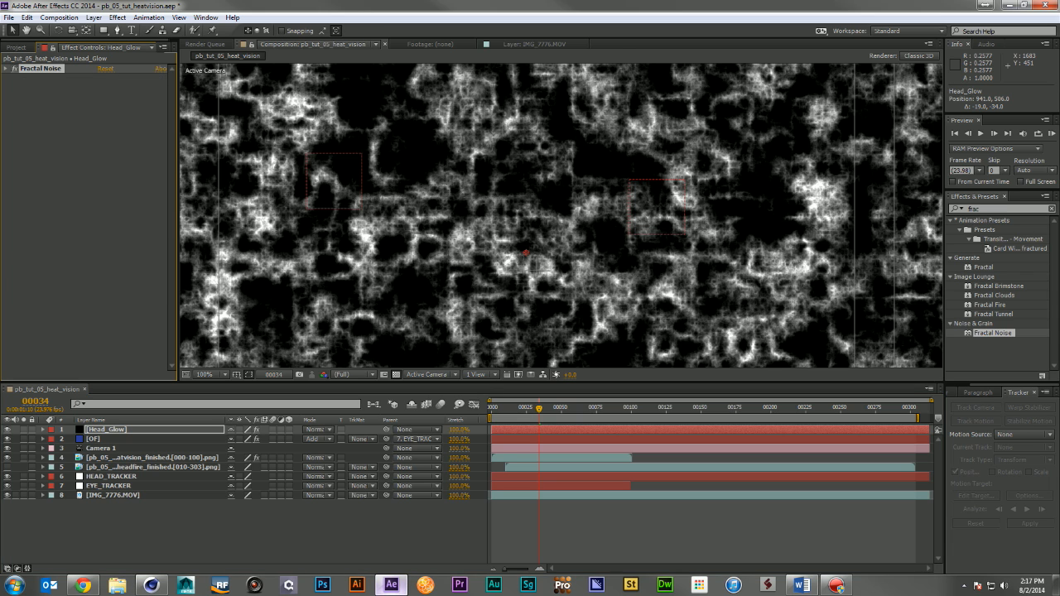
click(1006, 209)
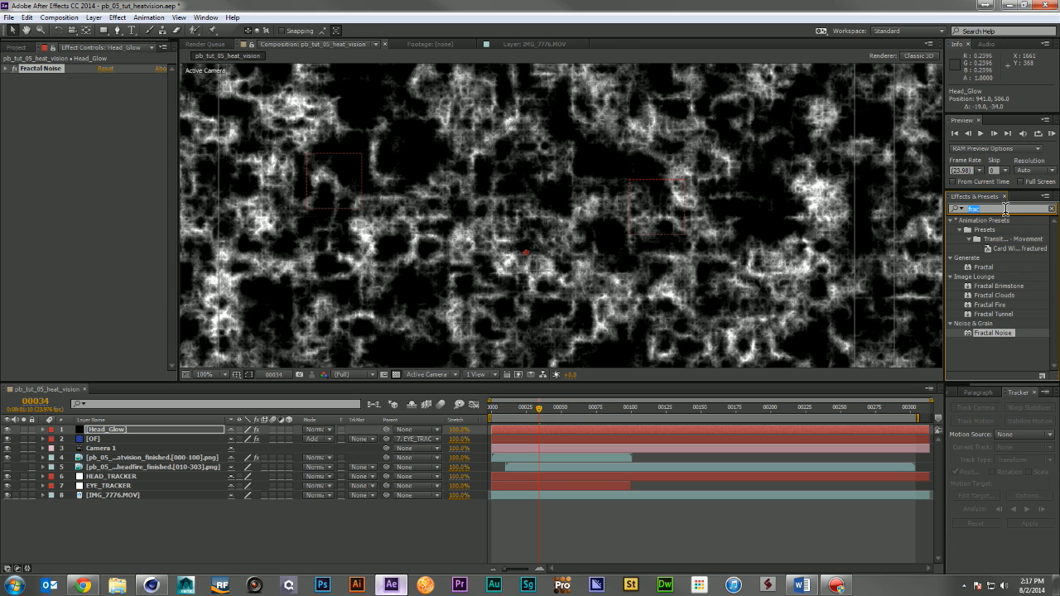
text(tint)
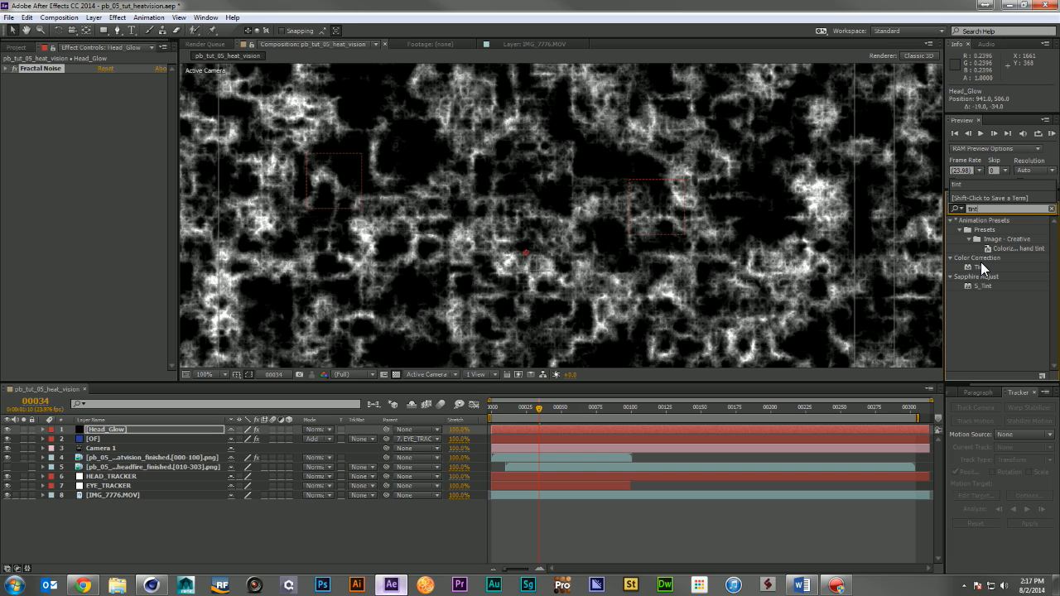
drag(981, 265, 134, 63)
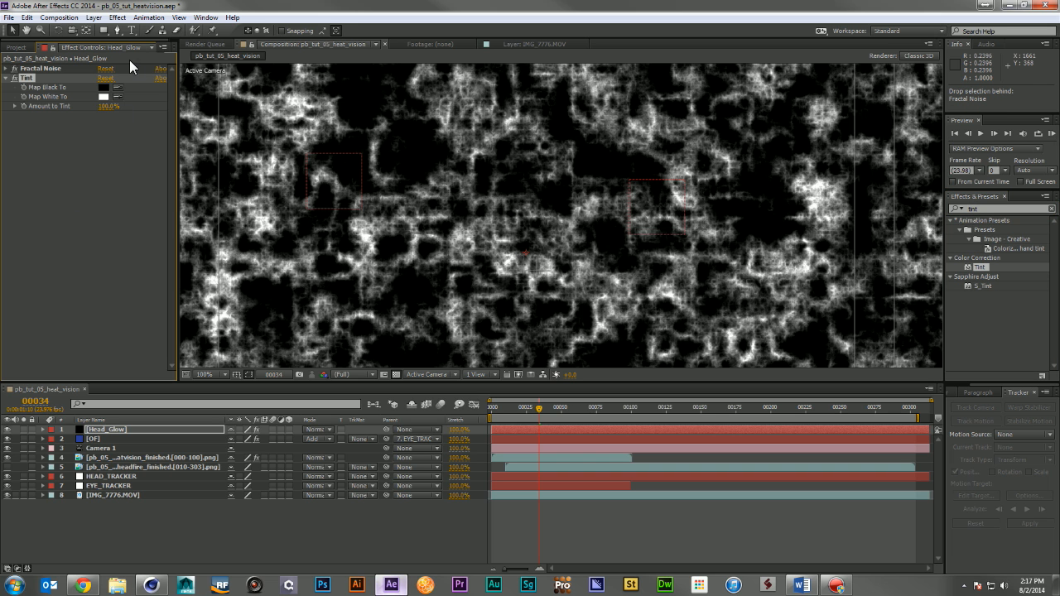
click(102, 87)
click(171, 239)
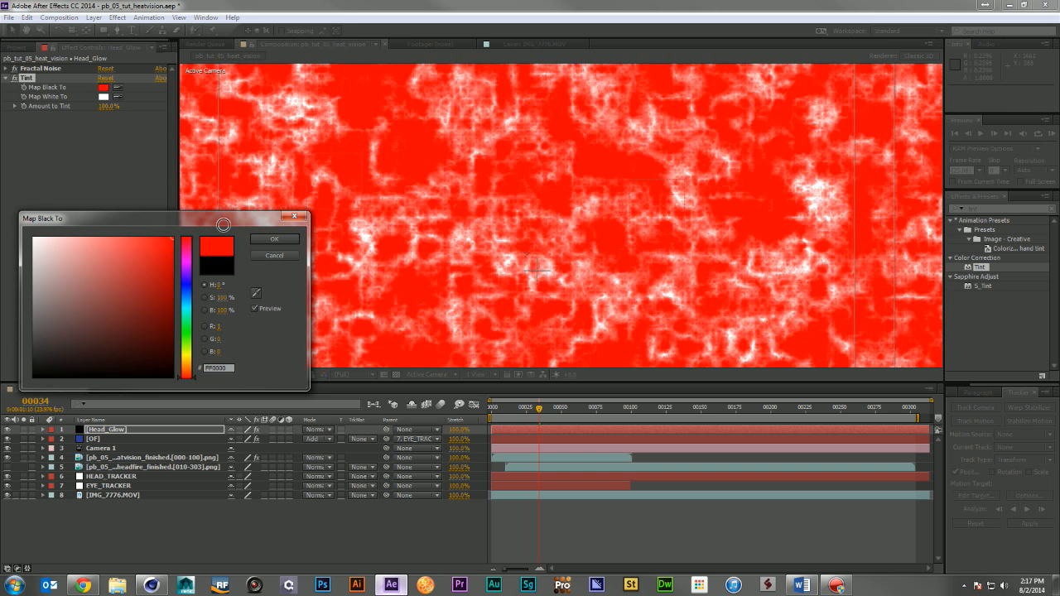
drag(171, 241, 178, 321)
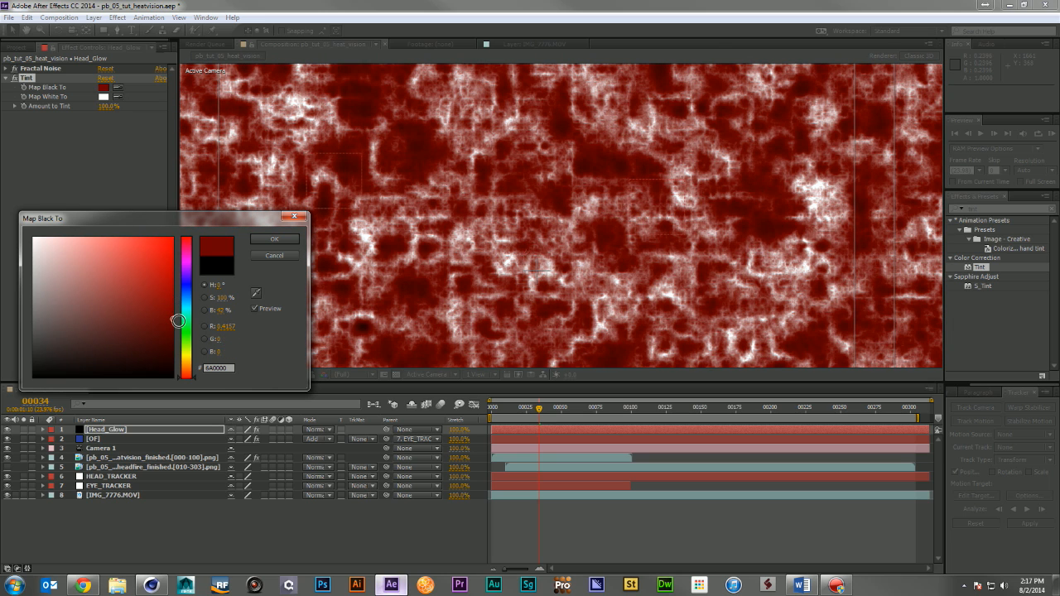
click(267, 239)
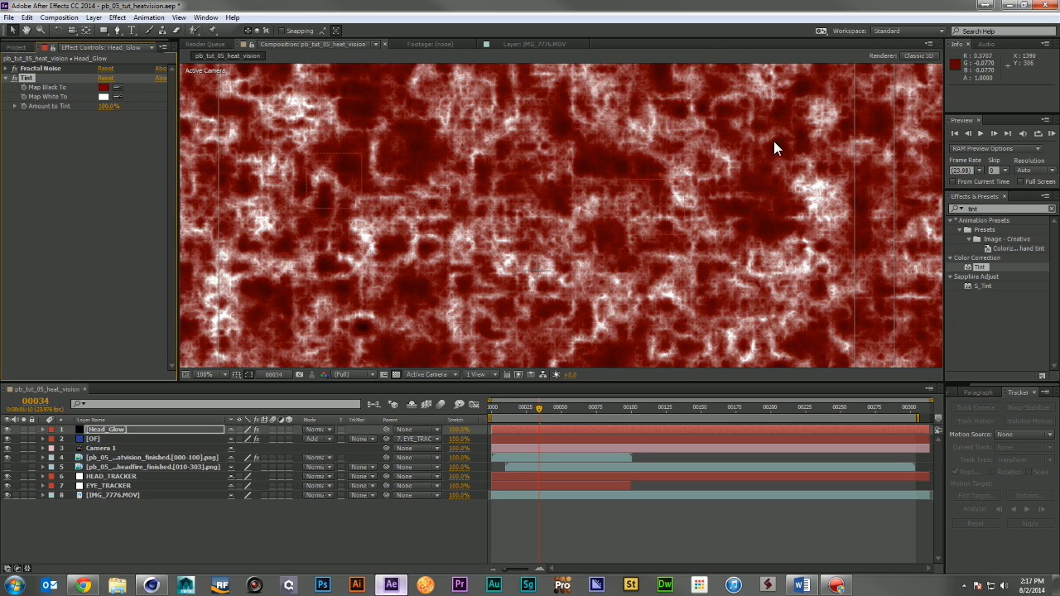
Add the Stylize Glow effect after Tint on Head_Glow and disable it
click(996, 208)
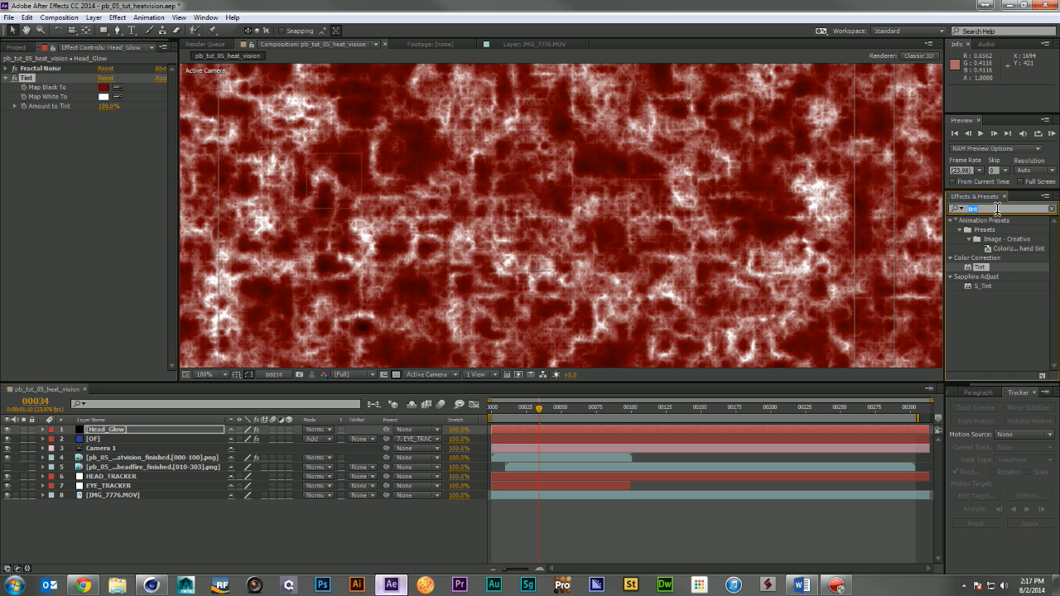
text(glow)
scroll(998, 282, down, 3)
drag(981, 309, 136, 274)
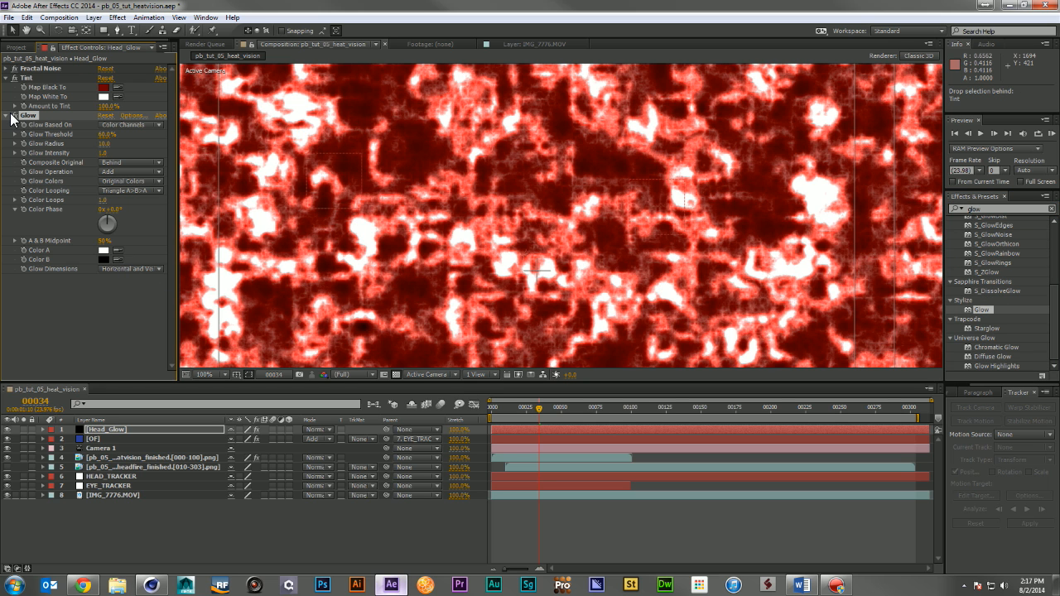
click(12, 116)
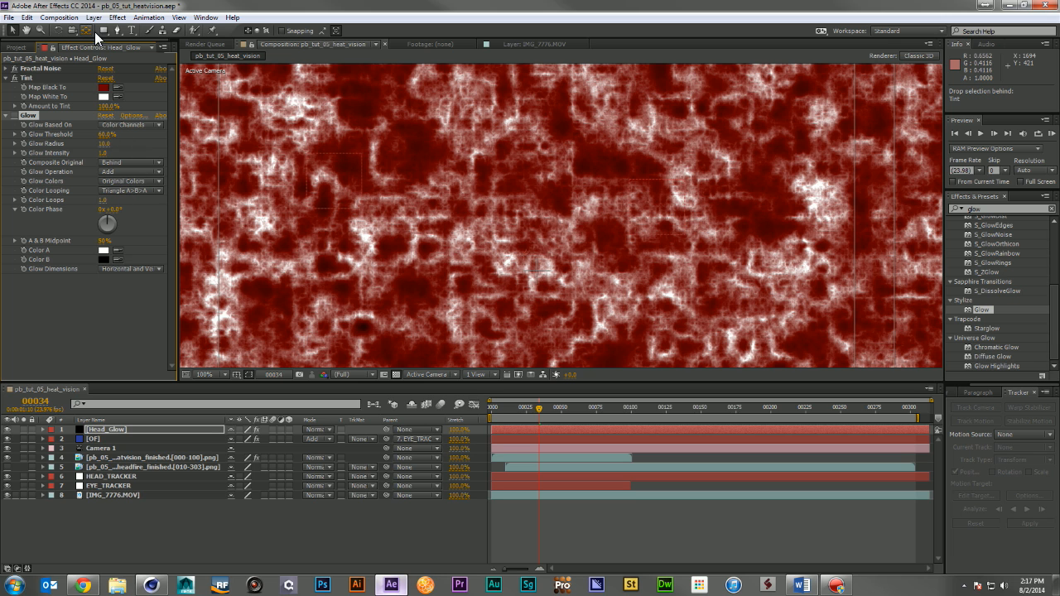
With Head_Glow hidden, draw a closed eight-point mask around the man's eye, show the layer again and feather the mask 21 pixels
click(117, 29)
click(5, 430)
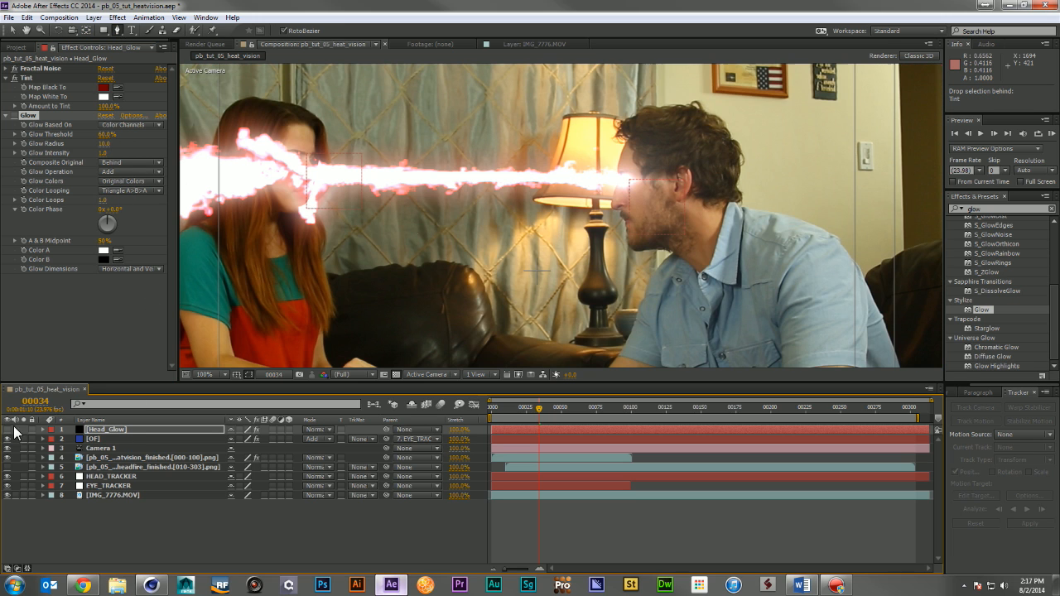
click(619, 172)
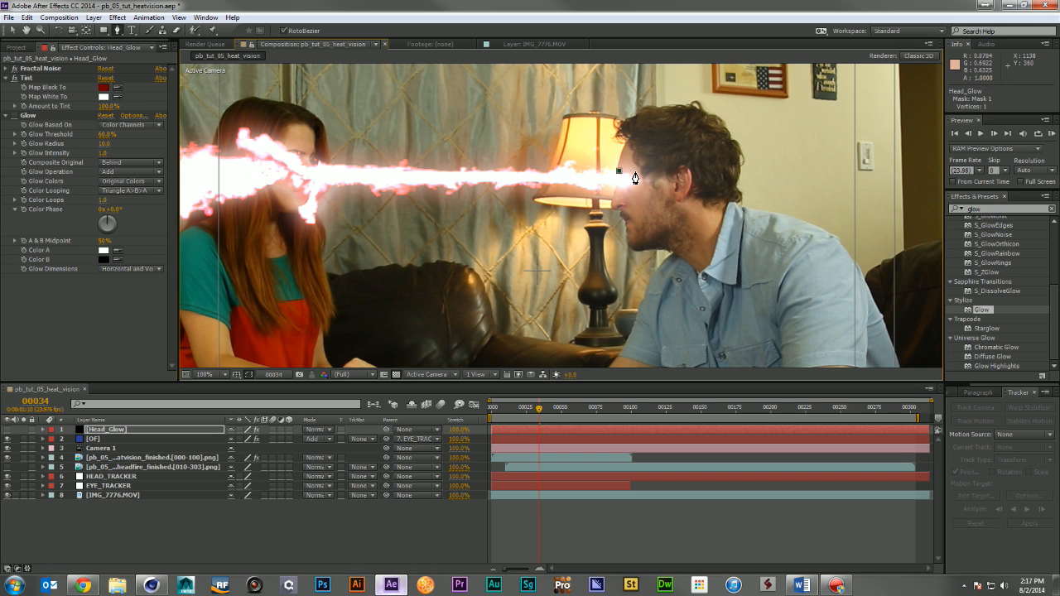
click(641, 180)
click(638, 200)
click(7, 430)
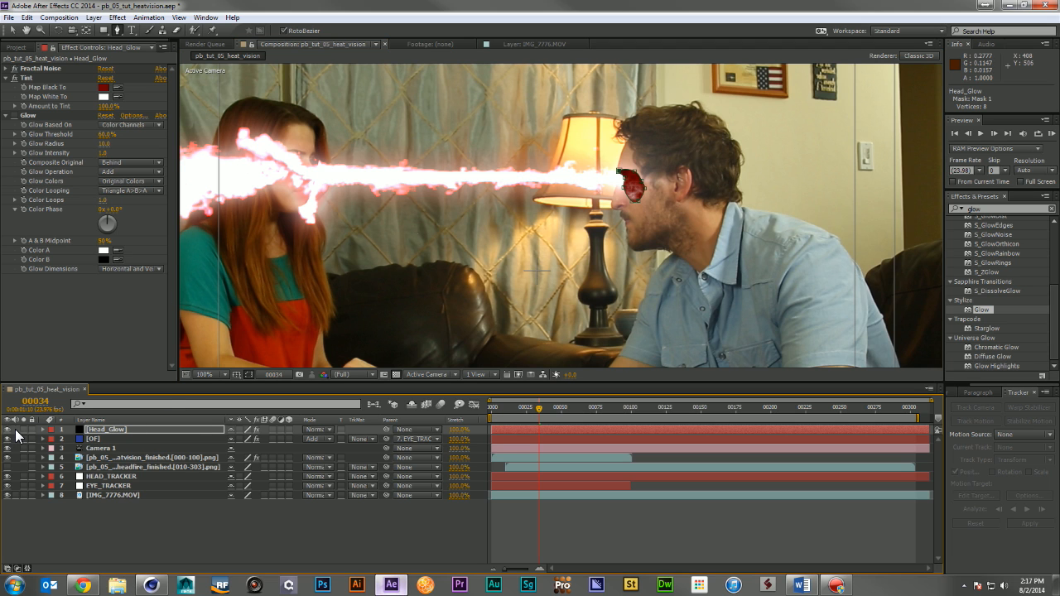
key(f)
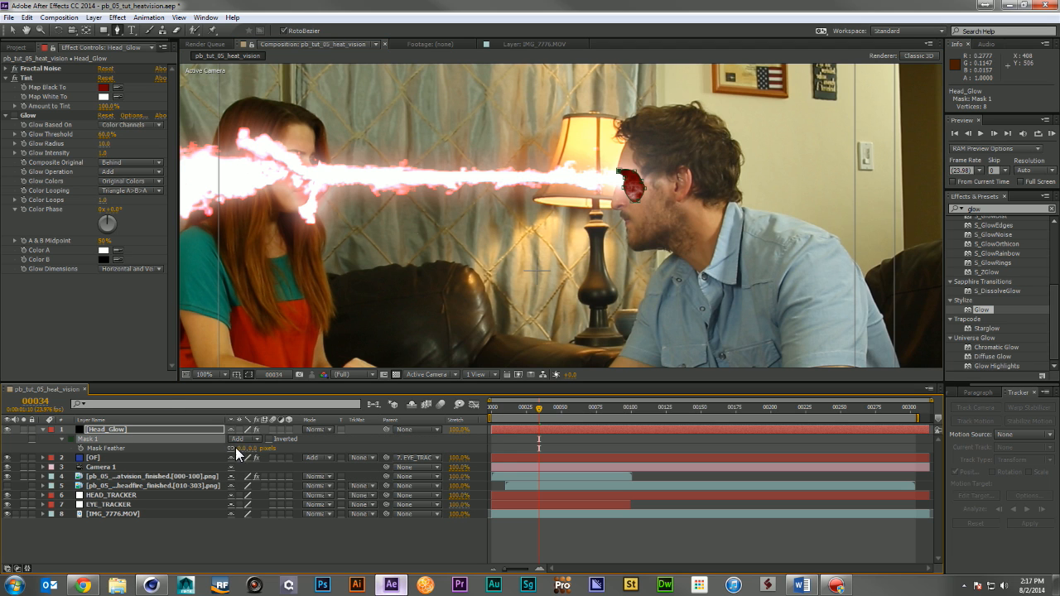
drag(246, 447, 262, 447)
click(262, 539)
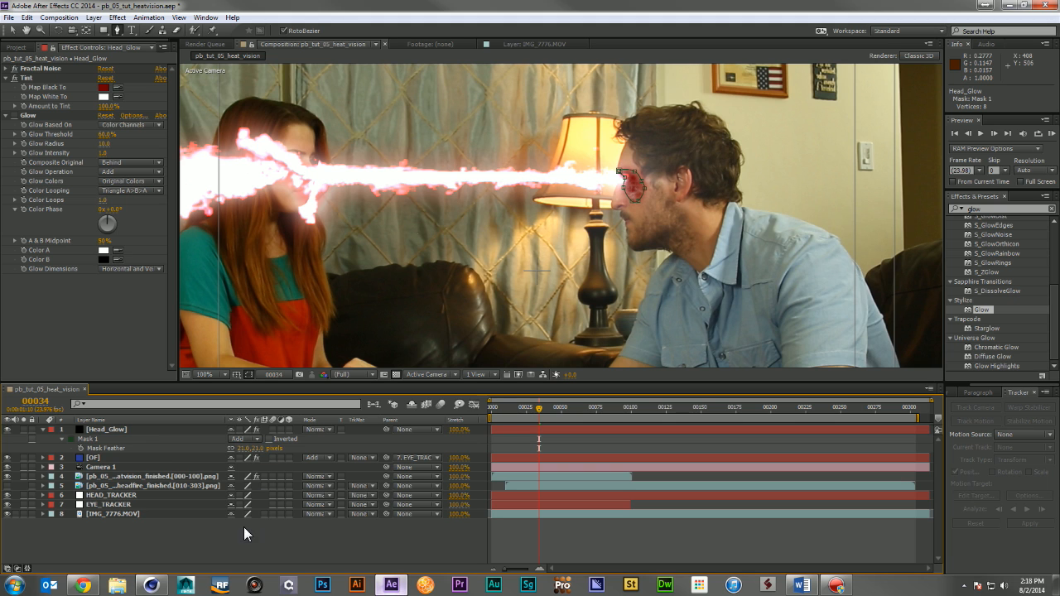
Move the Head_Glow layer below the headfire sequence, directly above HEAD_TRACKER
drag(145, 429, 135, 460)
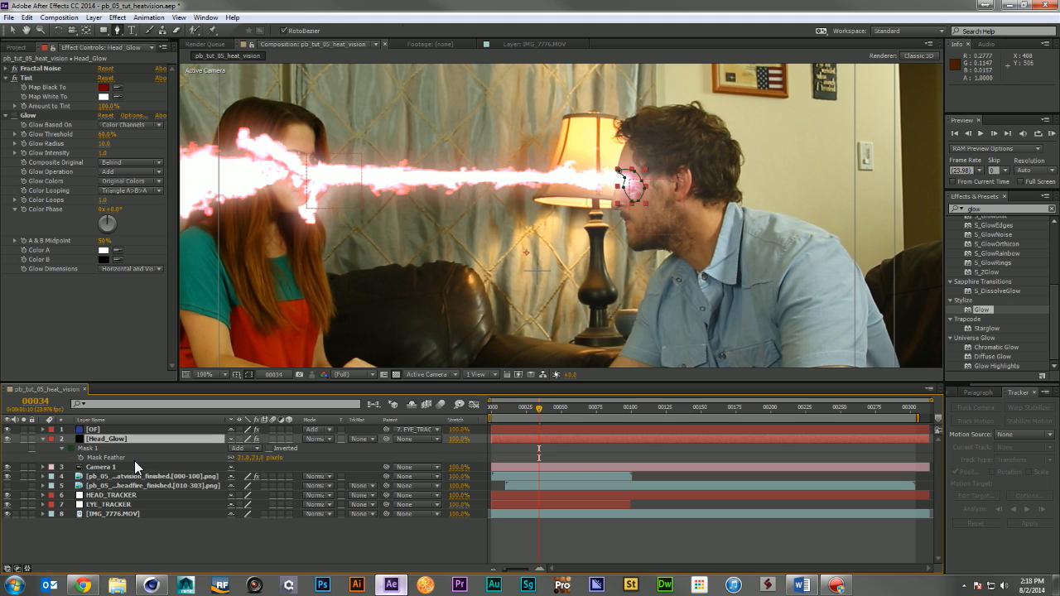
drag(121, 437, 176, 497)
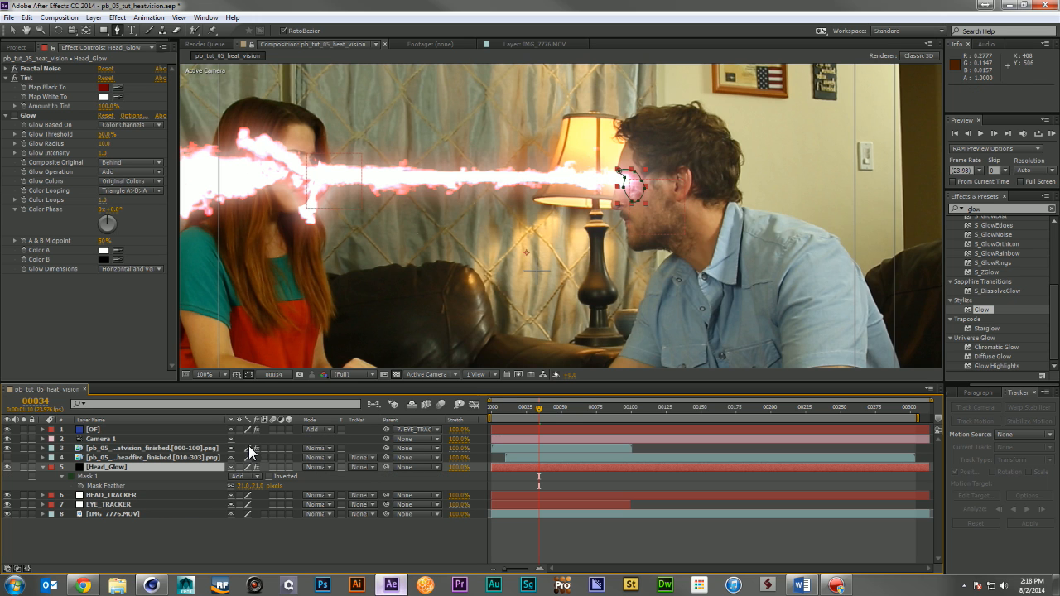
click(130, 534)
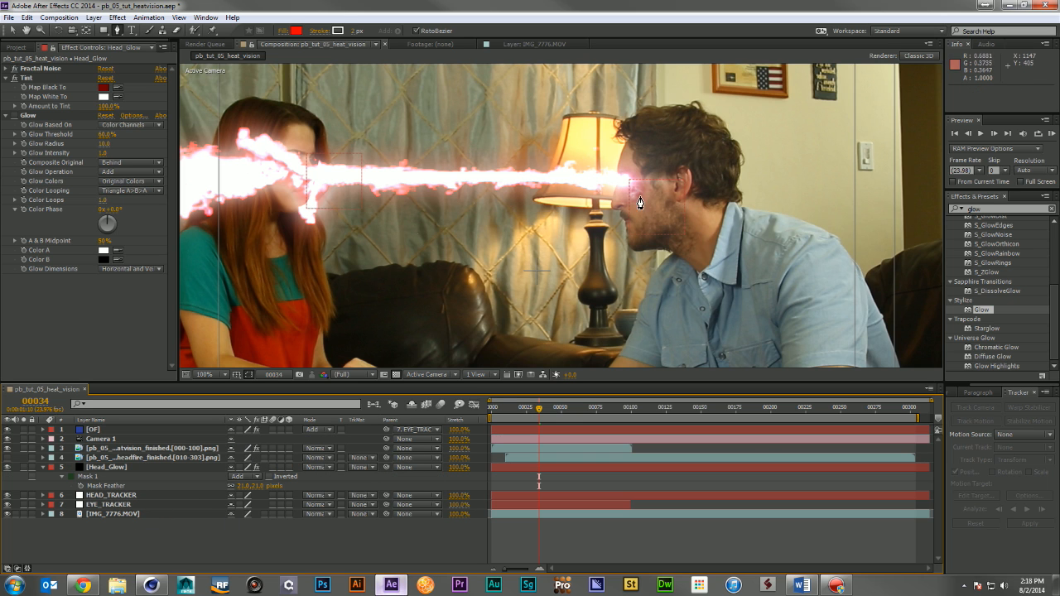
Re-enable Glow on Head_Glow and set Color A to the light red FF9A9A and Color B to a stronger red
click(18, 118)
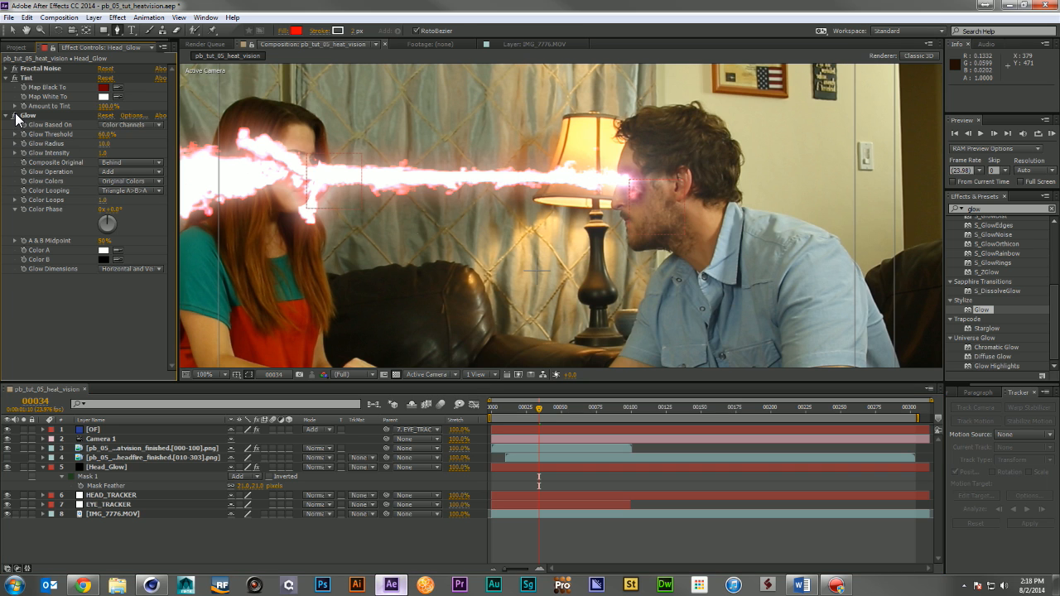
click(106, 251)
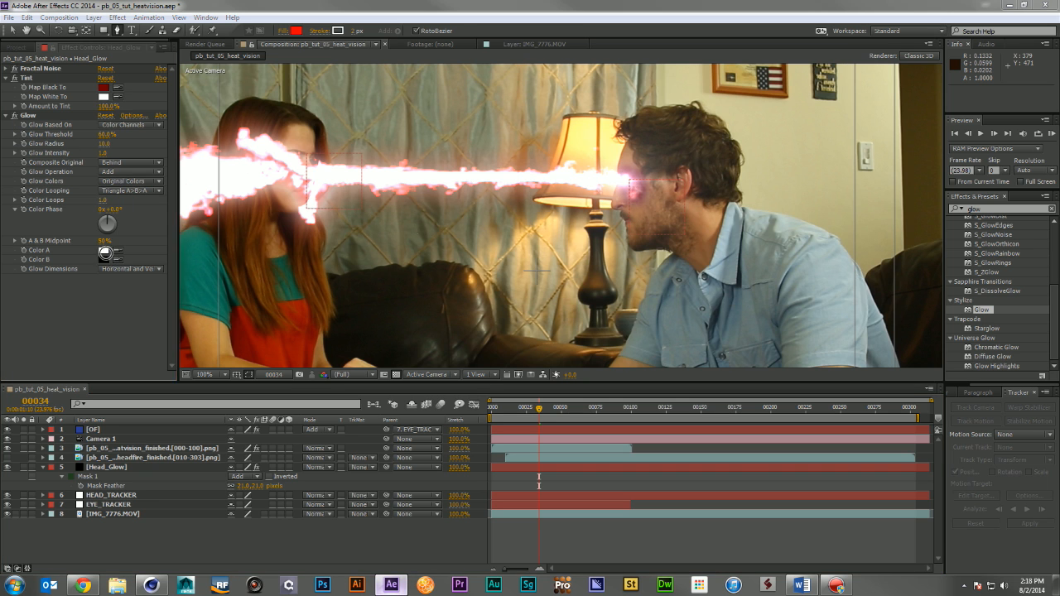
drag(116, 242, 90, 228)
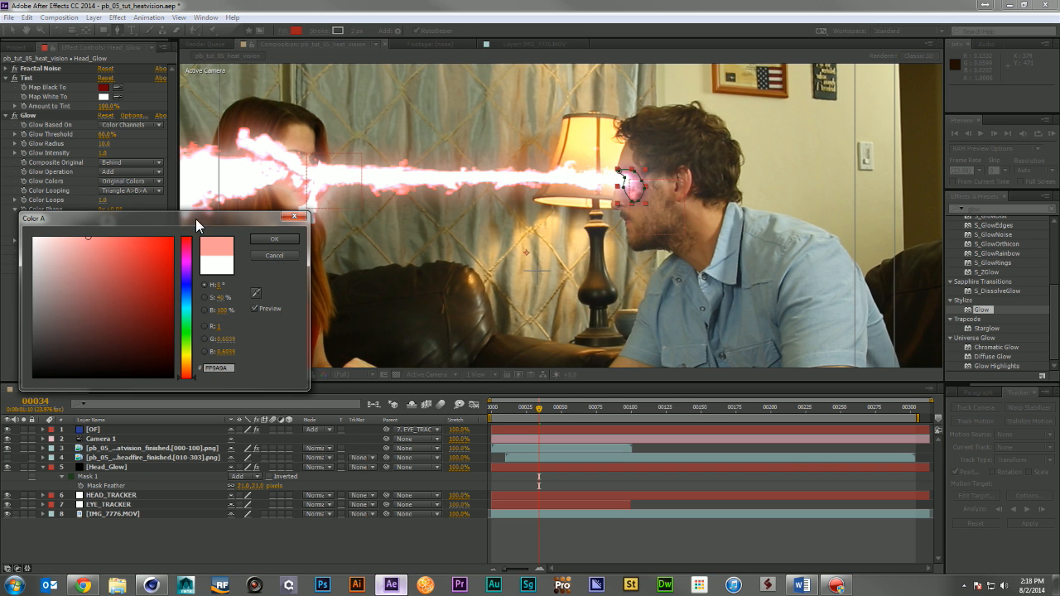
click(273, 238)
click(104, 259)
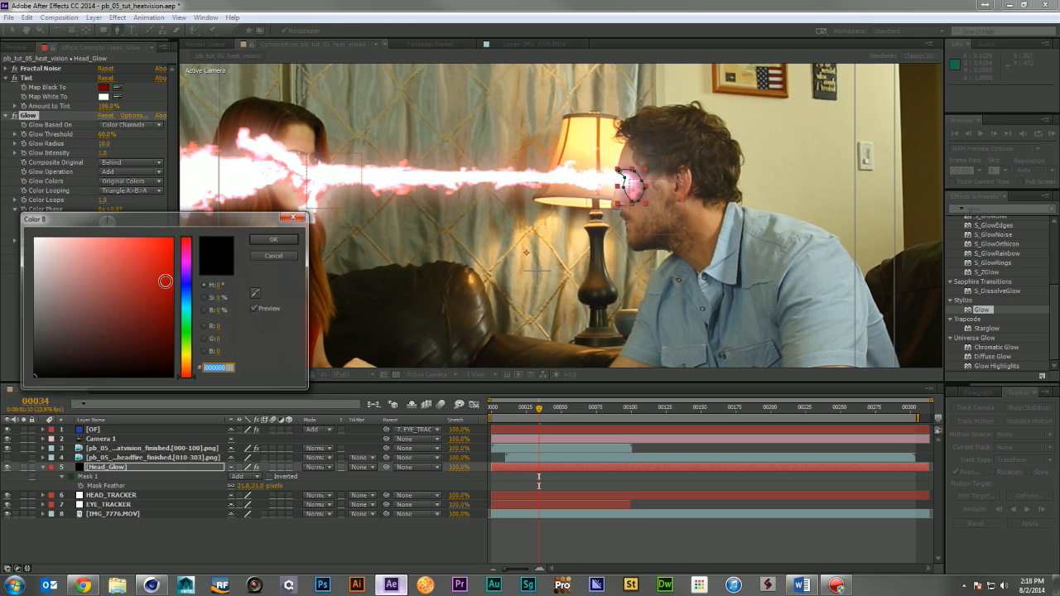
drag(161, 275, 142, 235)
click(259, 241)
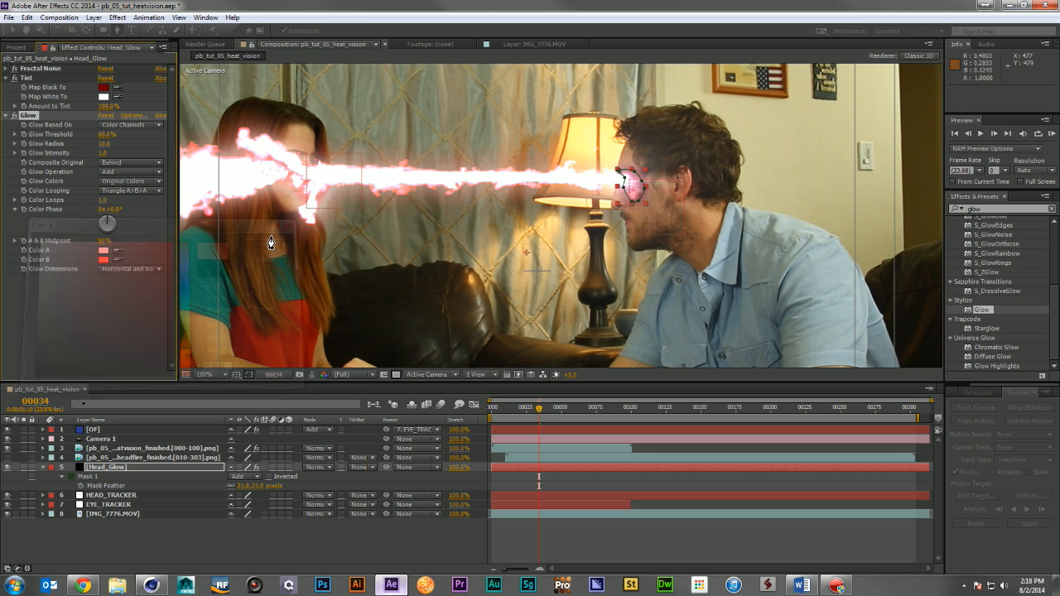
Set Head_Glow's glow colors to A & B Colors, with threshold 17.6%, radius 46 and intensity 1.4
click(122, 173)
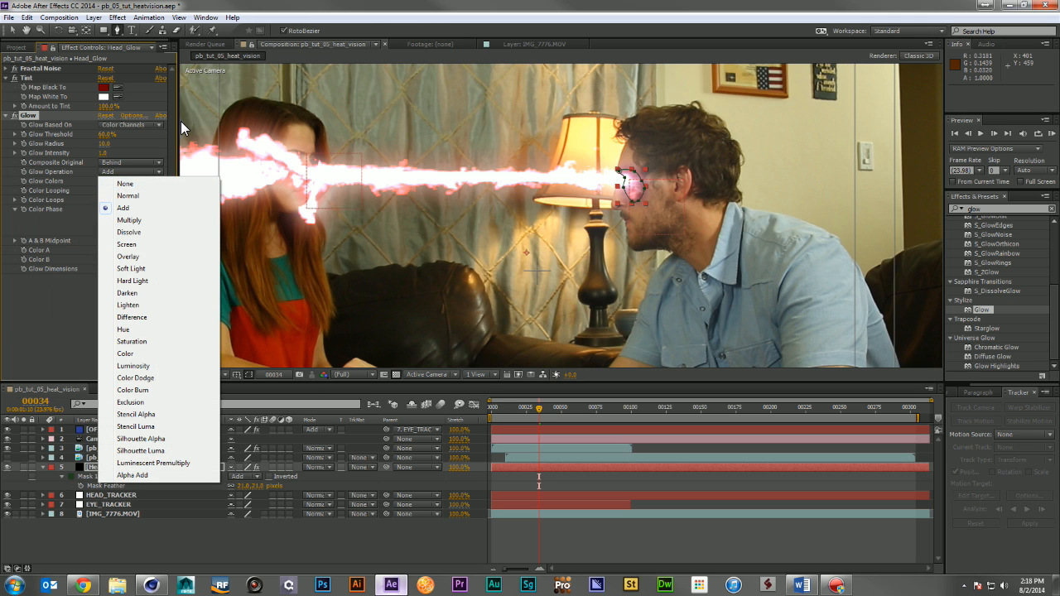
click(126, 173)
click(132, 181)
click(136, 206)
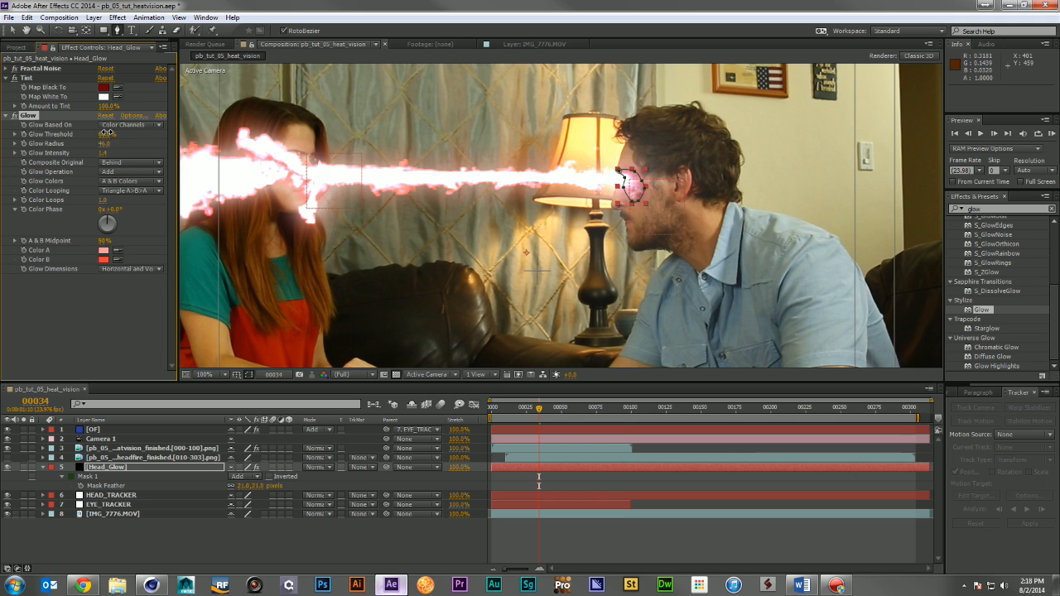
mouse_move(63, 143)
mouse_down()
mouse_move(51, 147)
mouse_move(61, 147)
mouse_up()
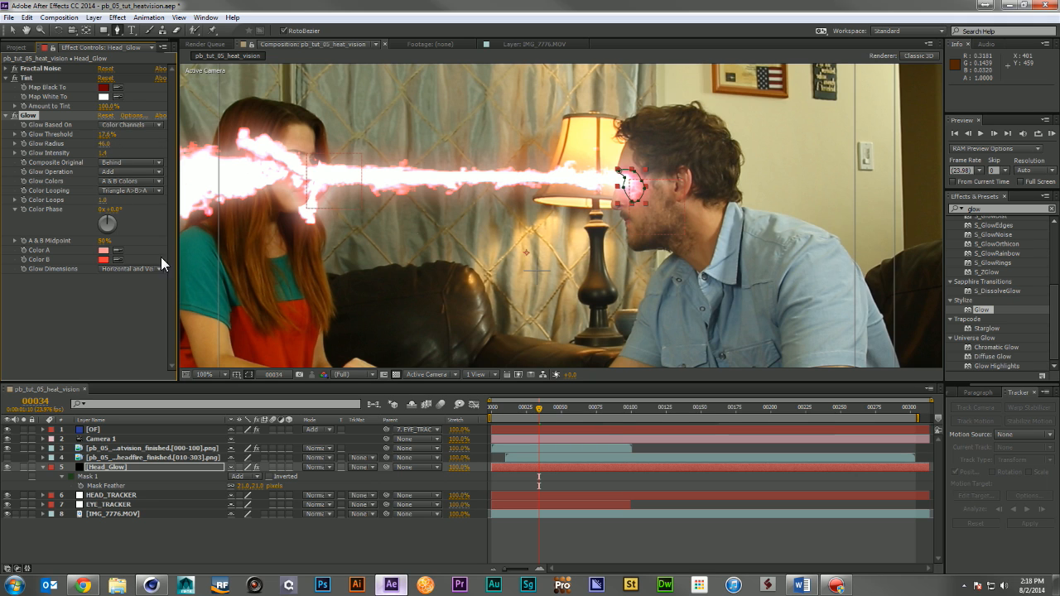
Set Head_Glow's blending mode to Screen and its opacity to 54%
click(313, 468)
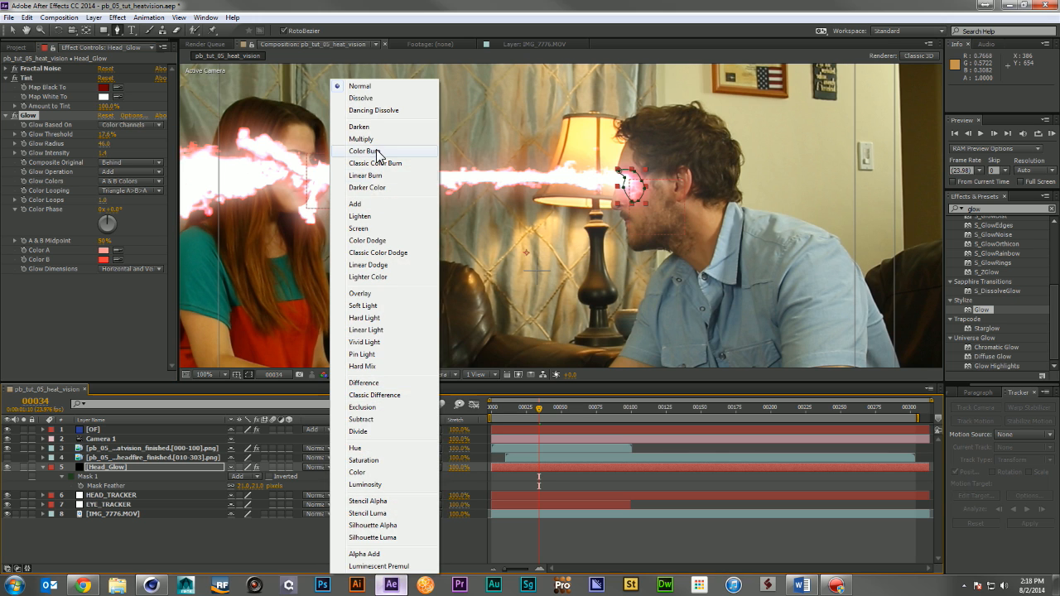
click(369, 229)
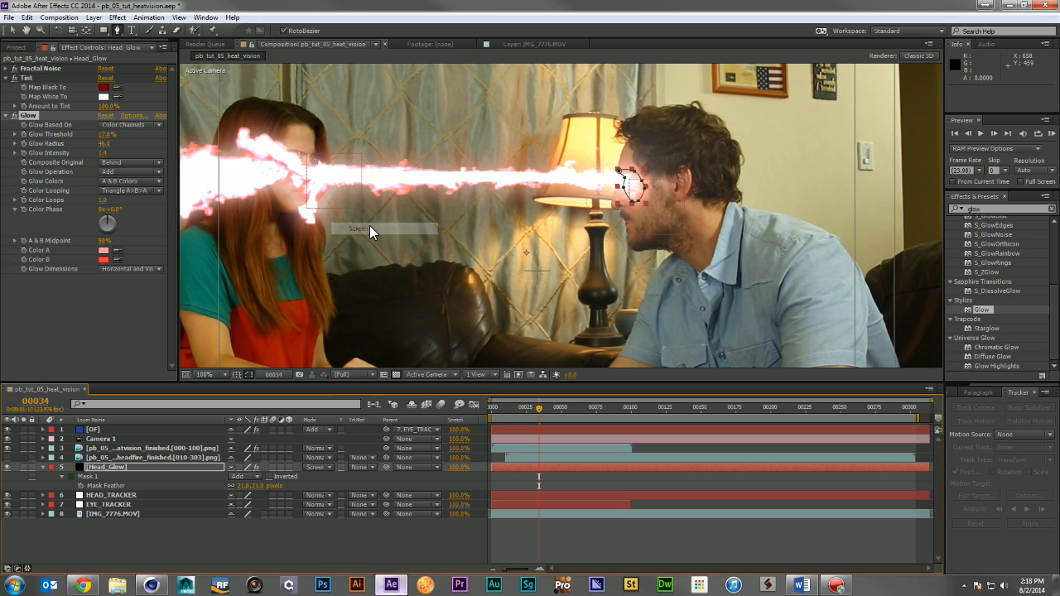
click(324, 533)
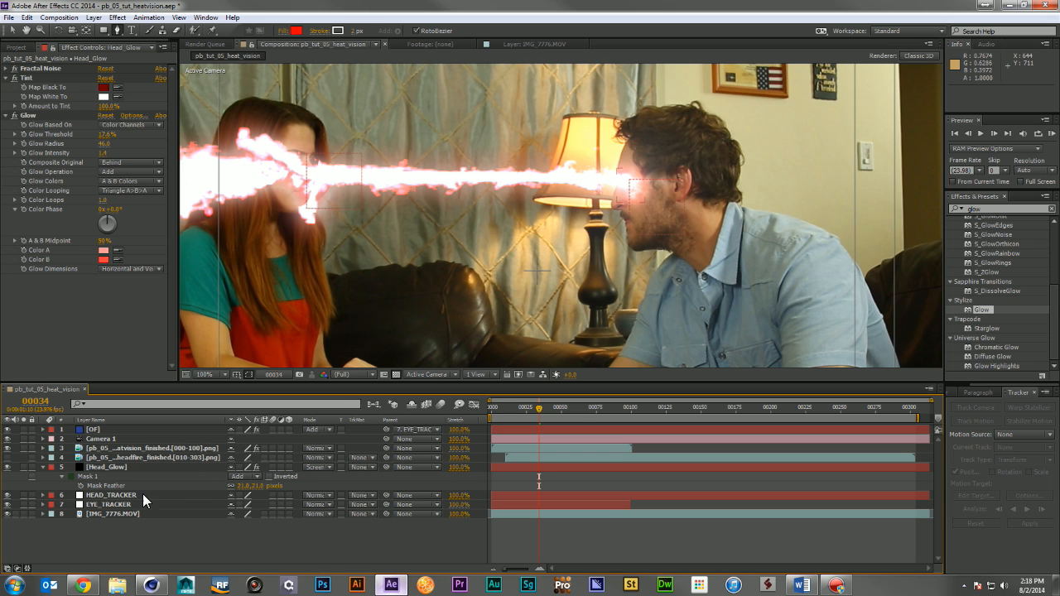
click(104, 468)
key(t)
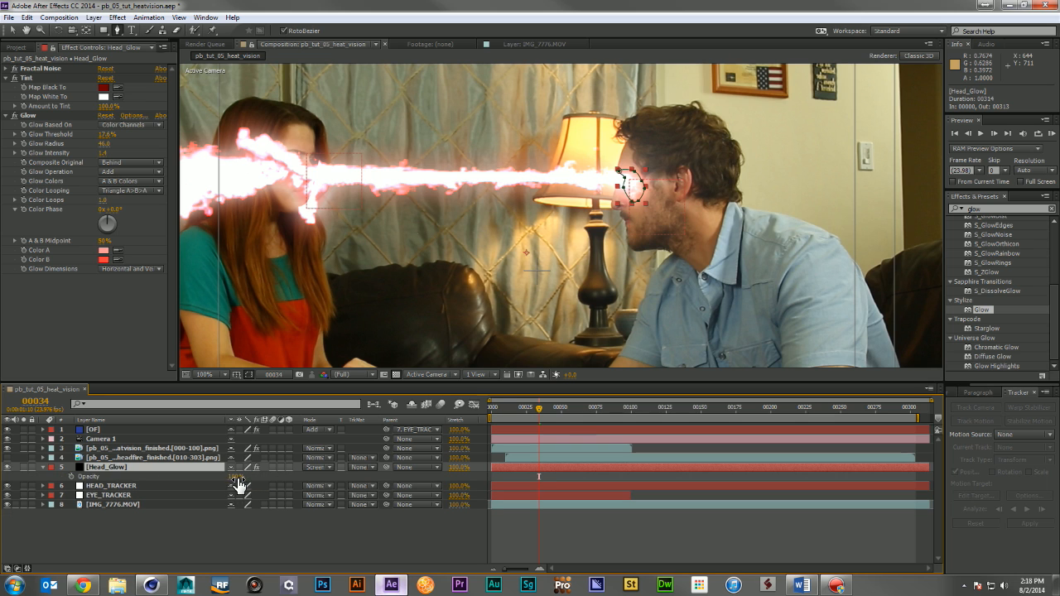
mouse_move(220, 480)
mouse_down()
mouse_move(197, 488)
mouse_move(223, 488)
mouse_up()
Soften the glow on Head_Glow by setting intensity to 1.0 and threshold to 45.5% and reducing the radius
click(105, 155)
click(114, 340)
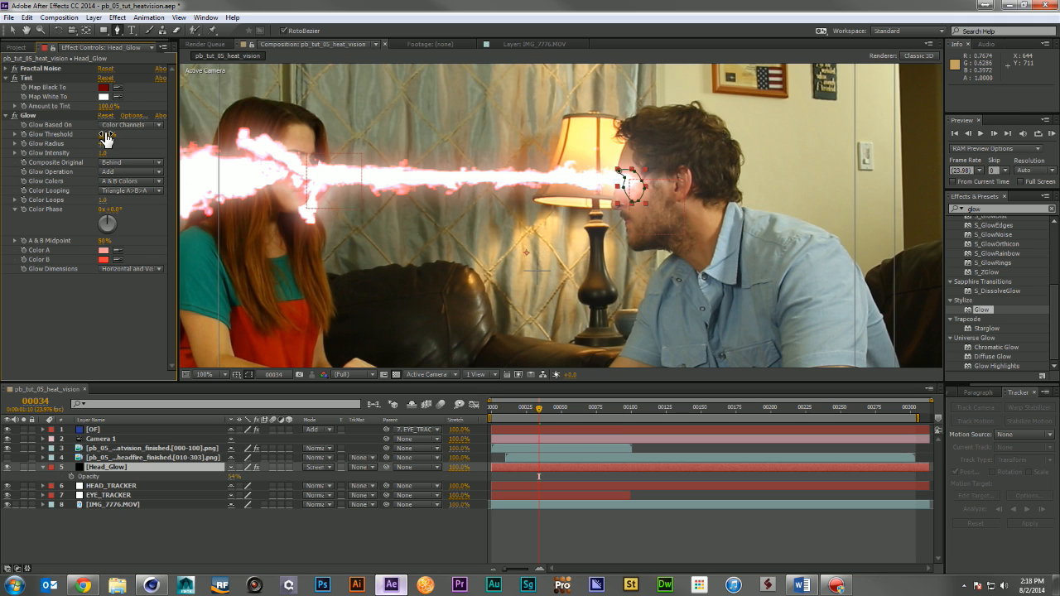
drag(107, 134, 110, 133)
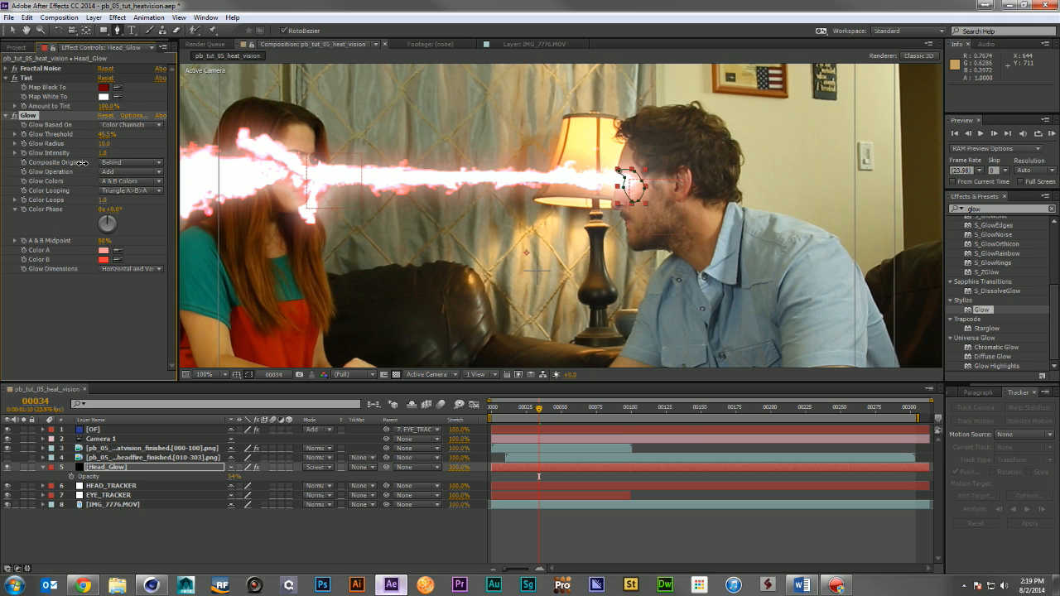
Parent the Head_Glow layer to EYE_TRACKER and render a RAM preview of the composition
key(comma)
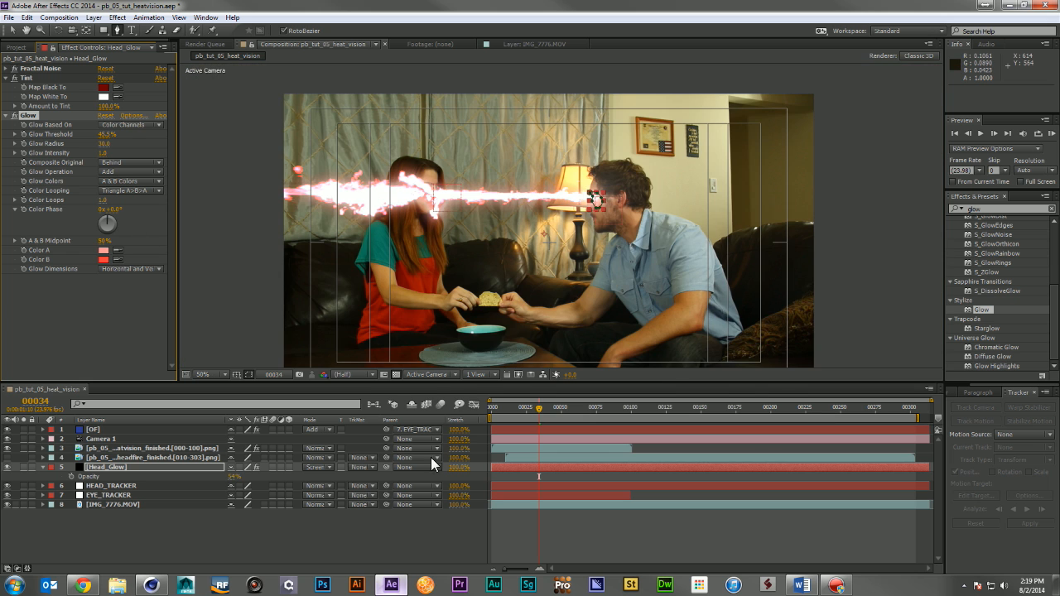
click(398, 536)
middle_drag(456, 263, 481, 232)
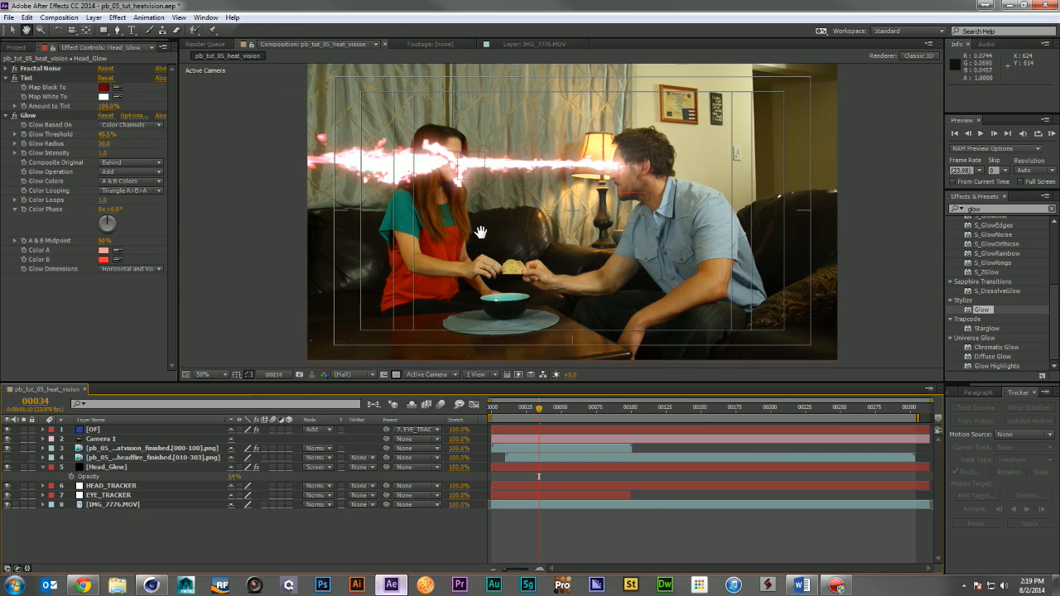
click(154, 467)
drag(386, 467, 123, 495)
click(303, 527)
key(KP_0)
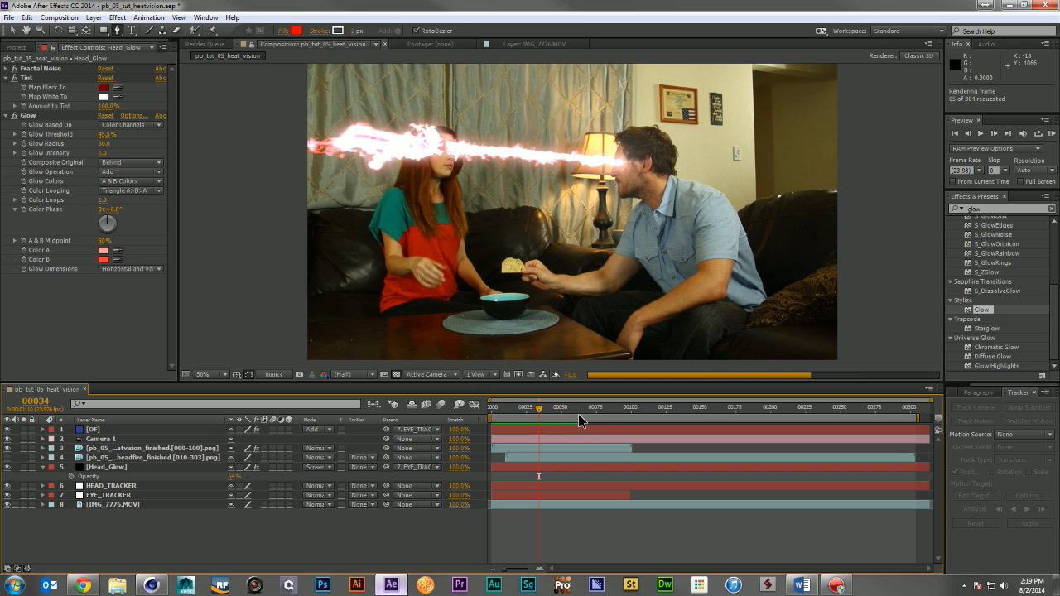
Keyframe the opacity of the OF and Head_Glow layers from frame 64 down to 0% at frame 72
mouse_move(580, 415)
mouse_down()
mouse_move(554, 412)
mouse_move(580, 421)
mouse_up()
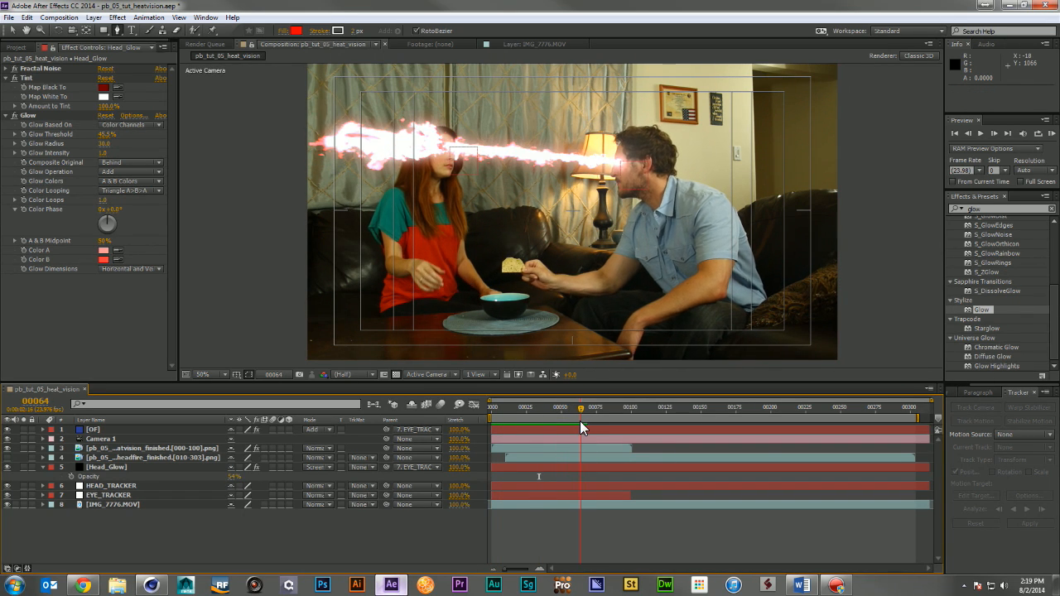
click(118, 430)
ctrl+click(119, 466)
key(t)
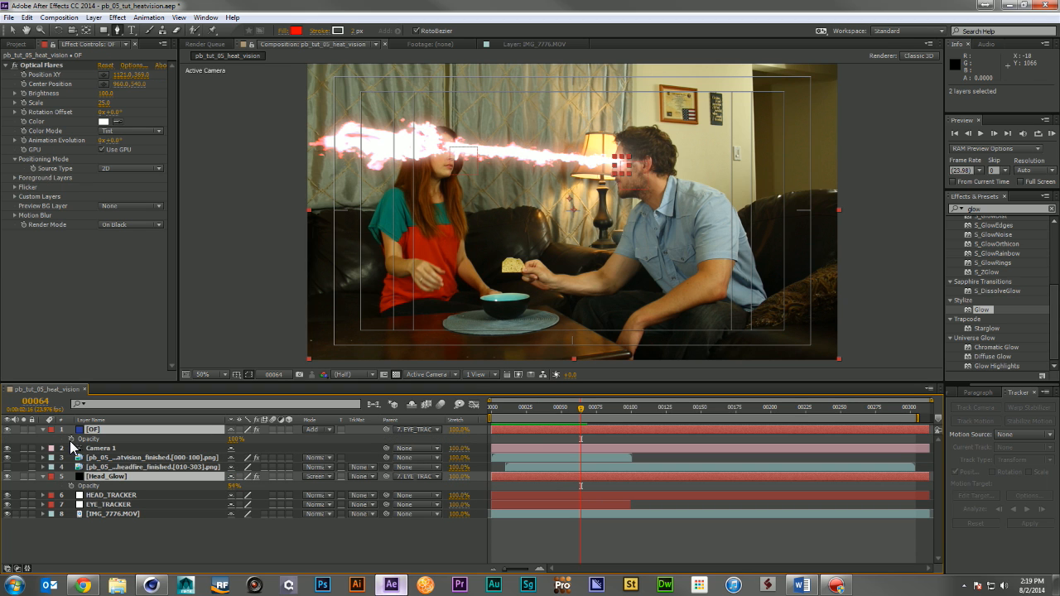
key(alt+shift+t)
drag(581, 407, 593, 414)
click(236, 439)
text(0)
key(Return)
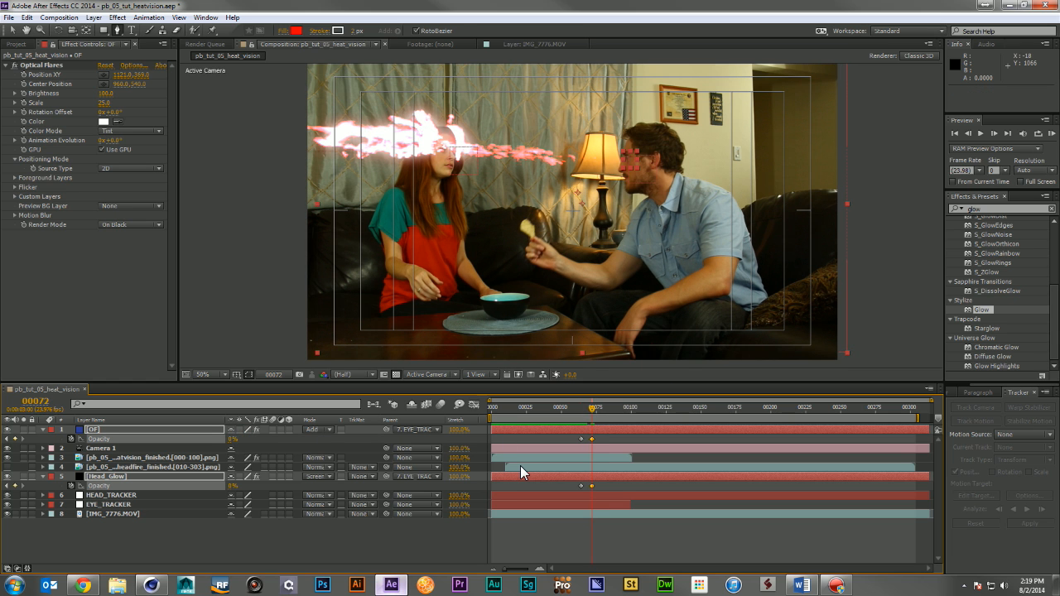
Trim the ends of the OF and Head_Glow layers to frame 72, collapse their properties and preview the fade-out
key(alt+bracketright)
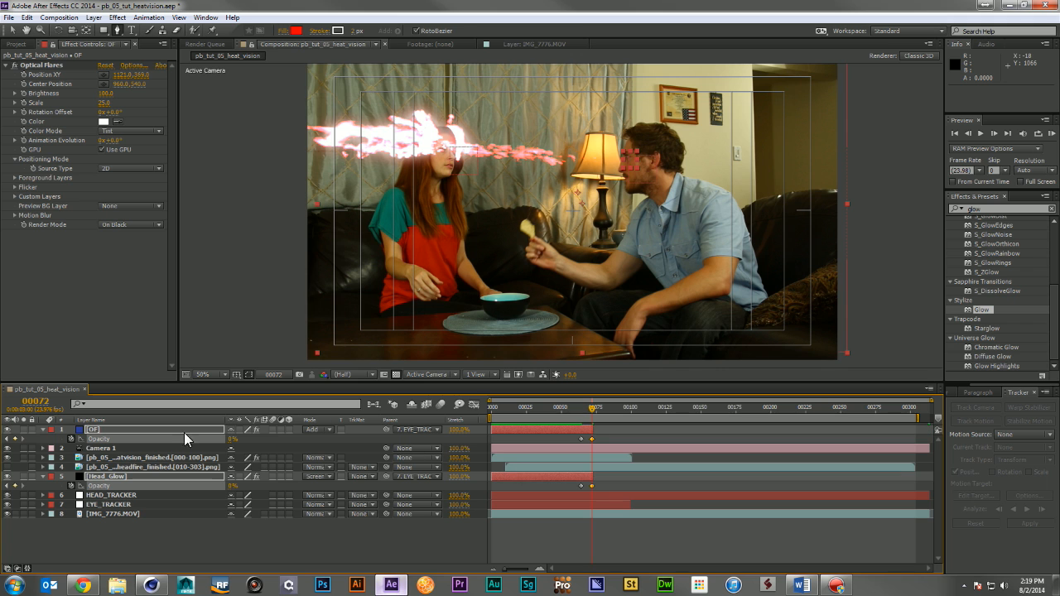
click(47, 431)
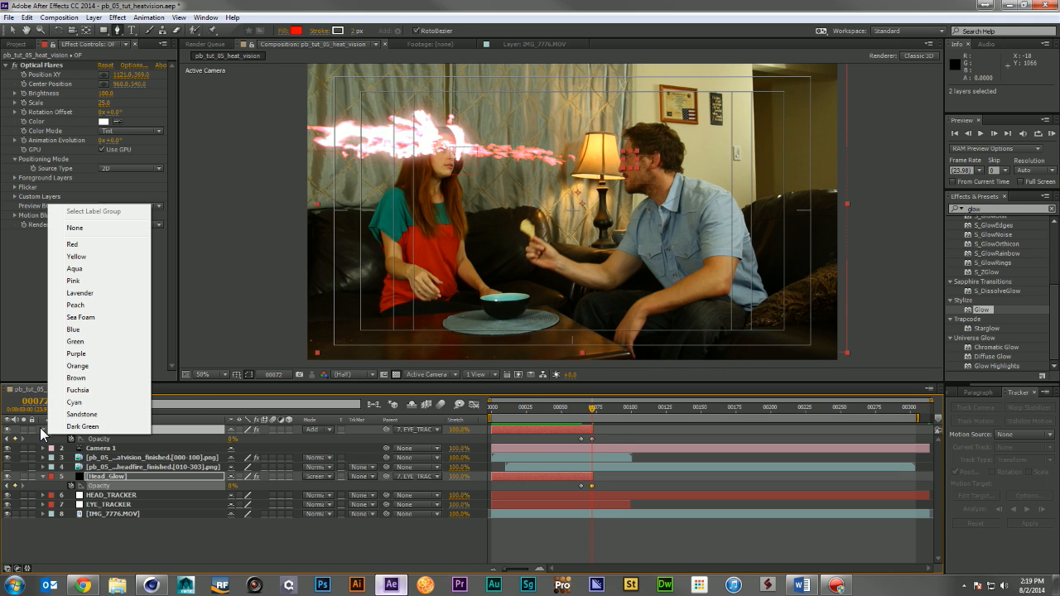
click(41, 429)
click(41, 430)
click(40, 467)
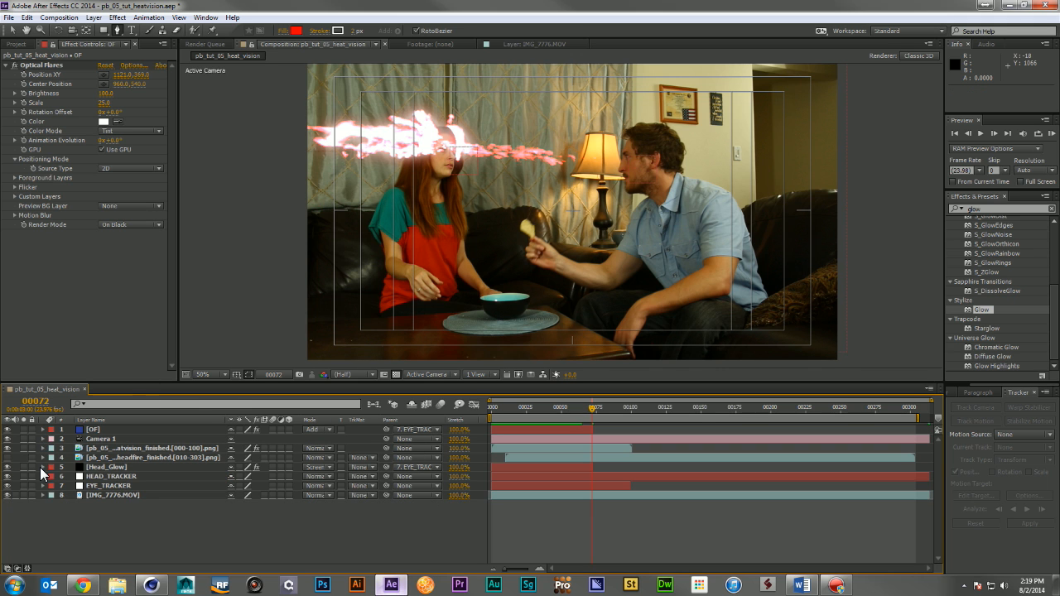
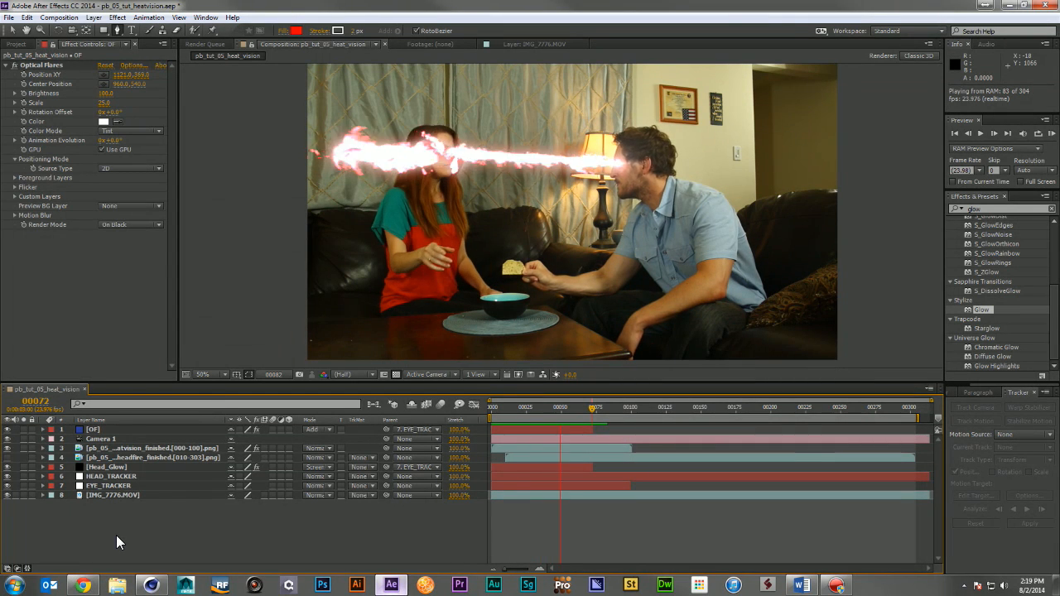
key(space)
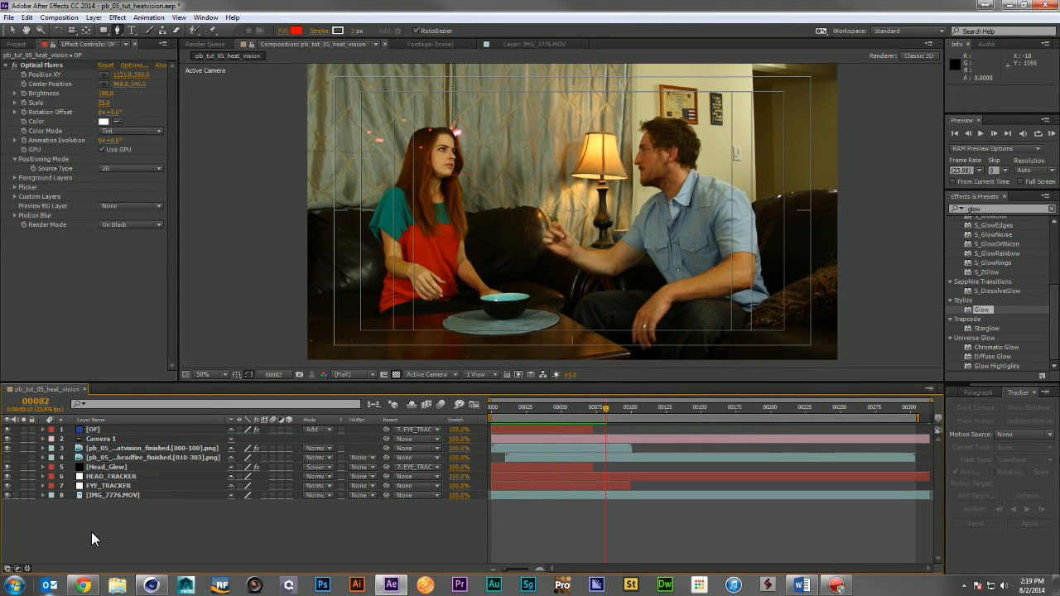
Show the head fire layer and hide the heat vision layer, with the current time at frame 10
click(7, 458)
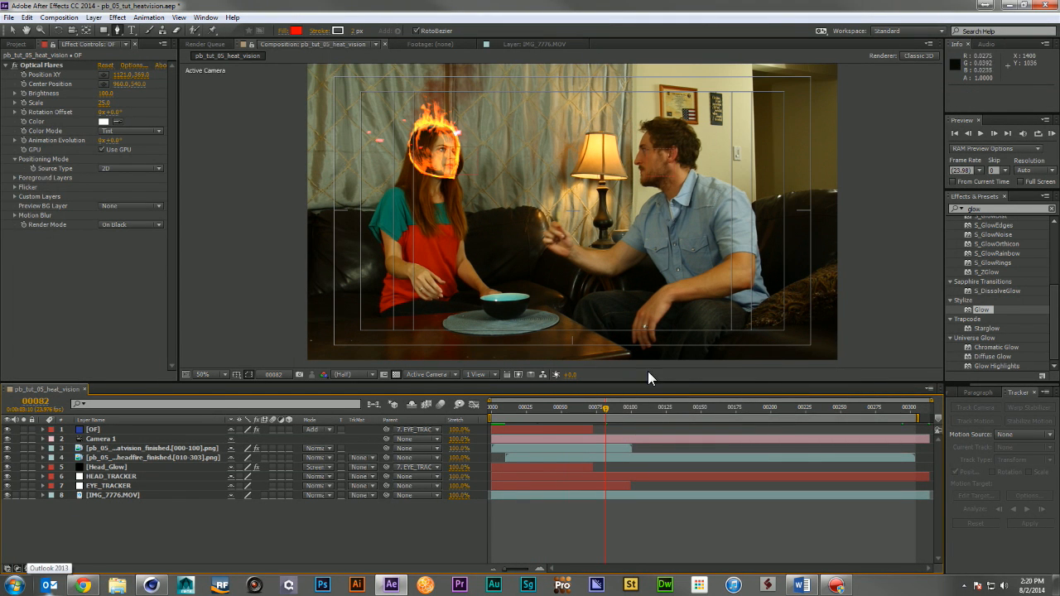
drag(545, 411, 510, 409)
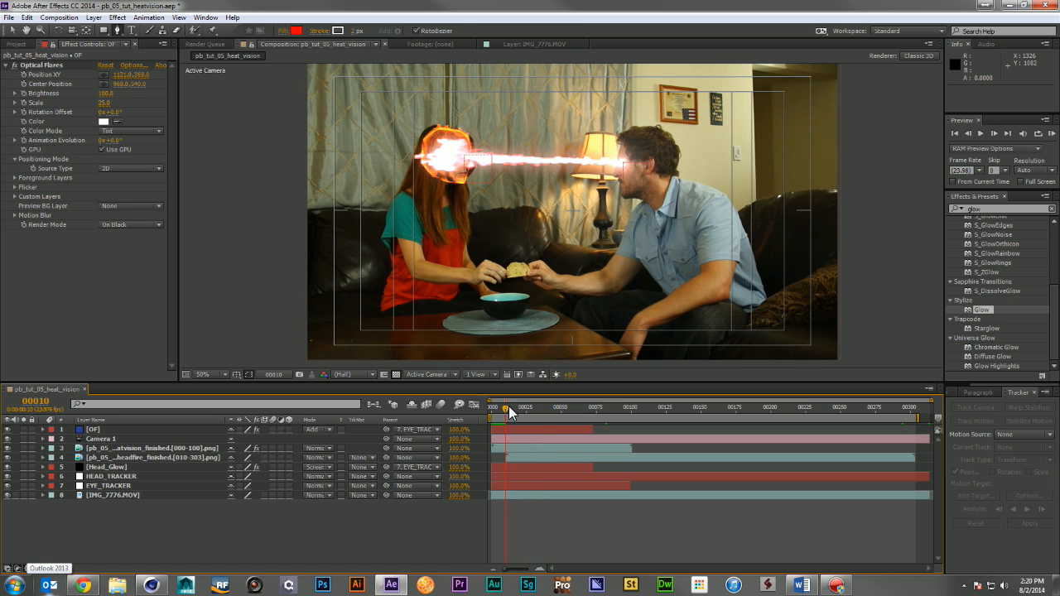
click(7, 448)
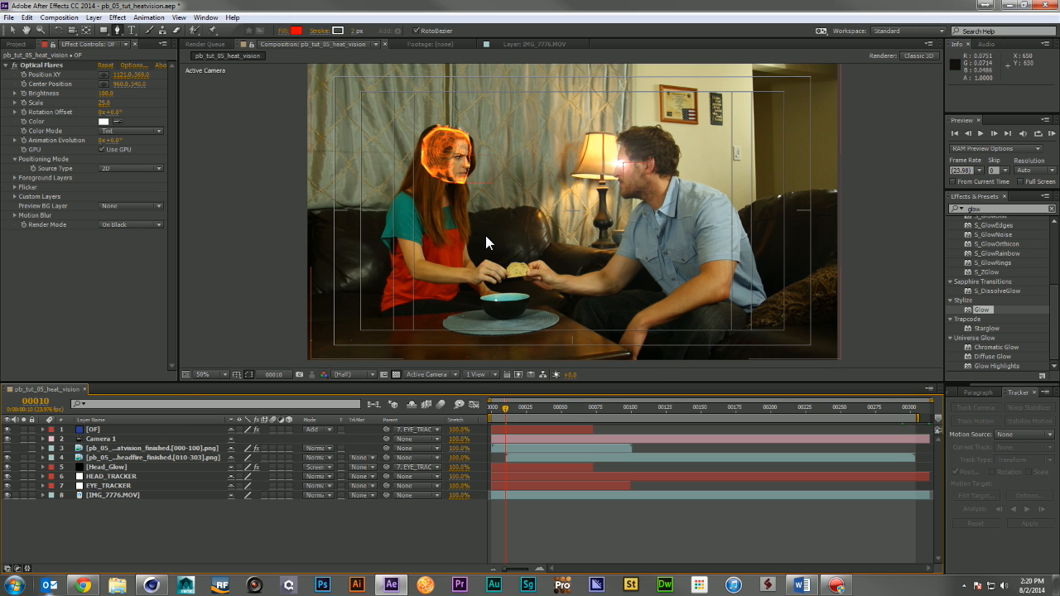
Create a black 1920 × 1080 solid named Matte and draw a closed eight-point RotoBezier mask around the woman's head area
key(ctrl+y)
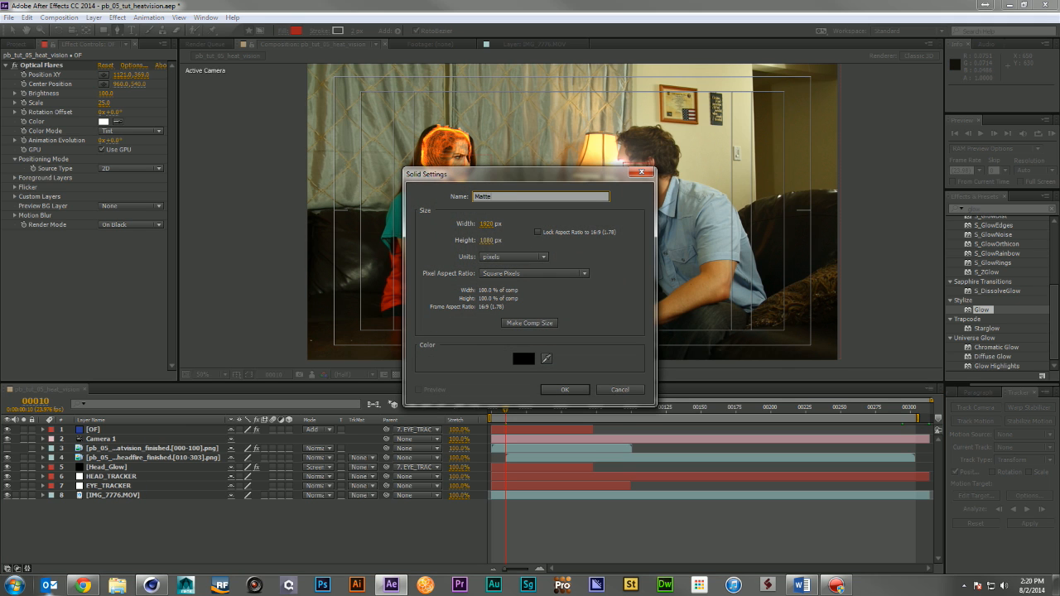
key(Return)
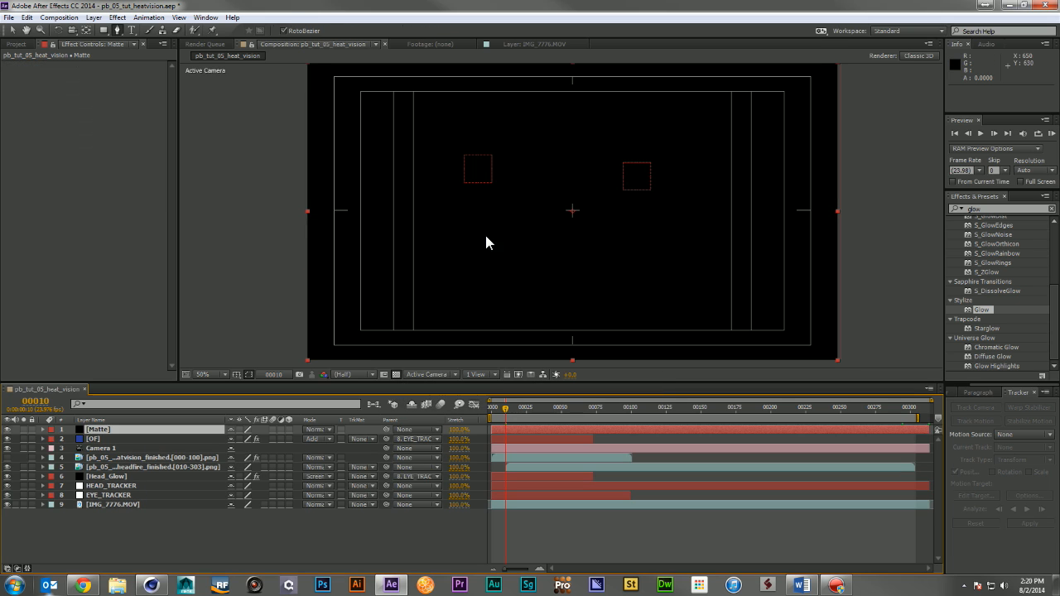
click(421, 105)
click(400, 139)
click(396, 169)
click(457, 191)
click(520, 194)
click(568, 120)
click(559, 64)
click(417, 72)
click(421, 106)
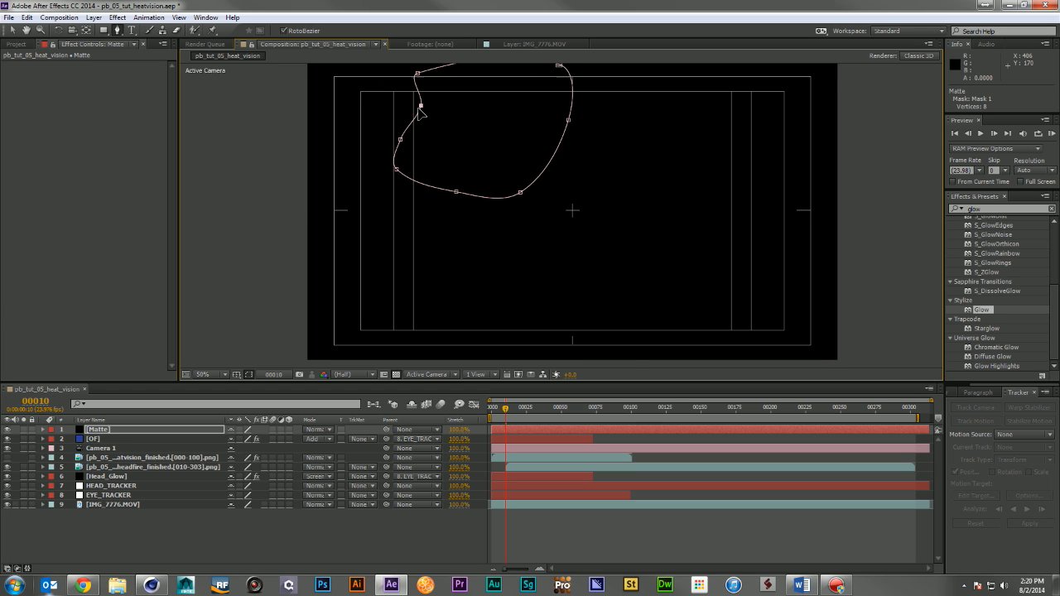
Reshape the Matte mask to extend above the frame and farther behind the woman's head, with its lower edge crossing her face
key(v)
drag(423, 107, 370, 97)
drag(400, 139, 355, 133)
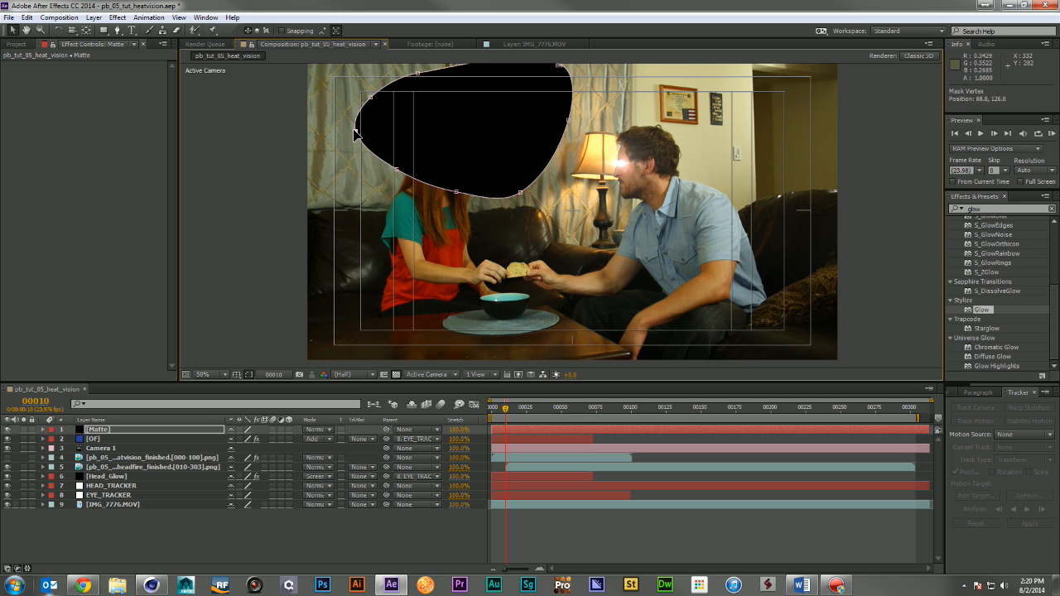
drag(417, 72, 369, 58)
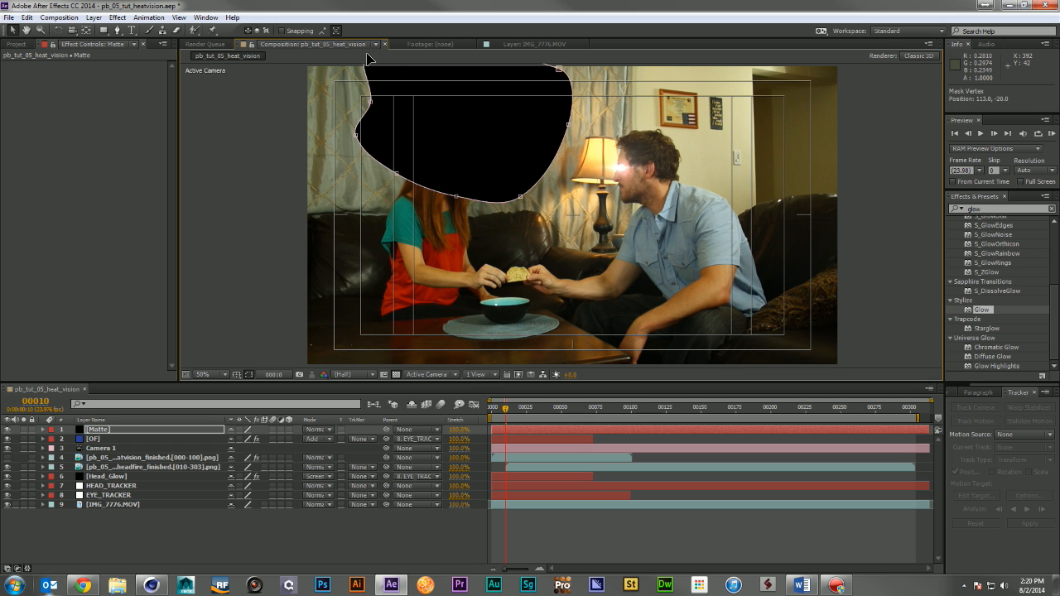
drag(370, 101, 342, 86)
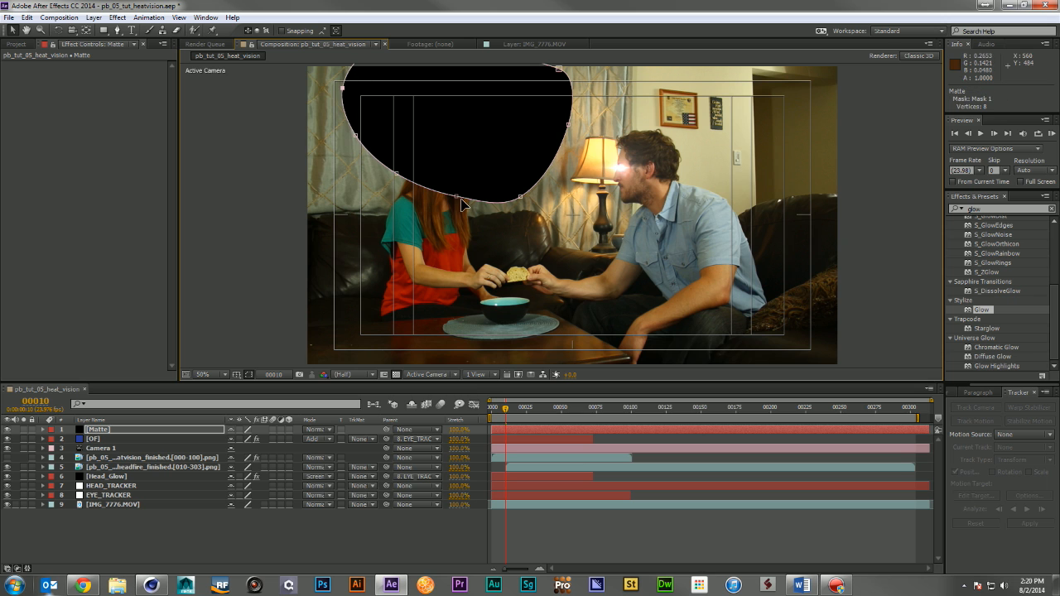
drag(466, 199, 460, 172)
drag(396, 174, 398, 149)
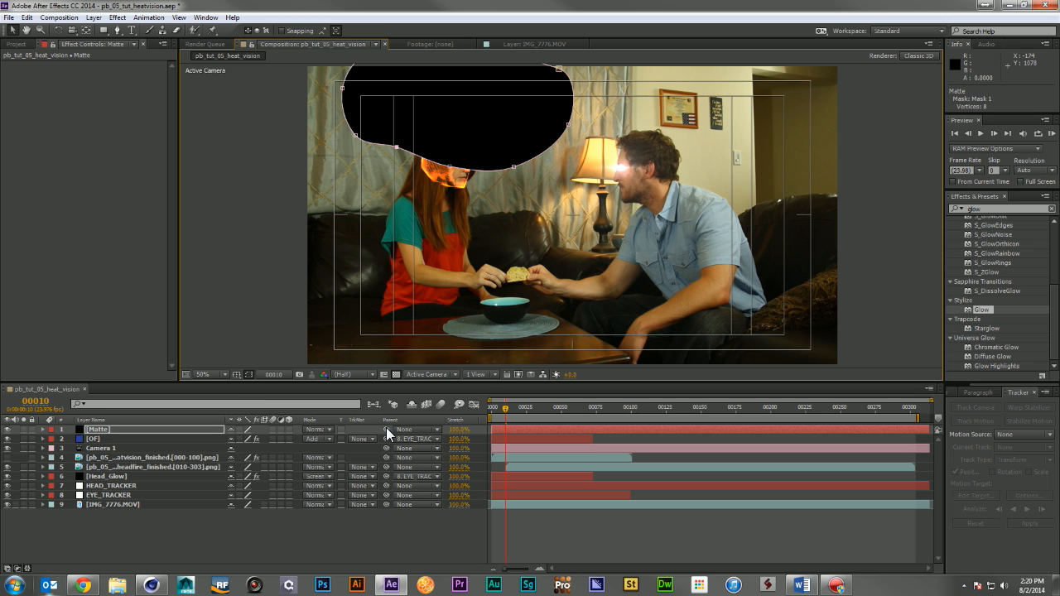
Parent the Matte layer to HEAD_TRACKER and feather its mask by 44 pixels
drag(386, 428, 127, 485)
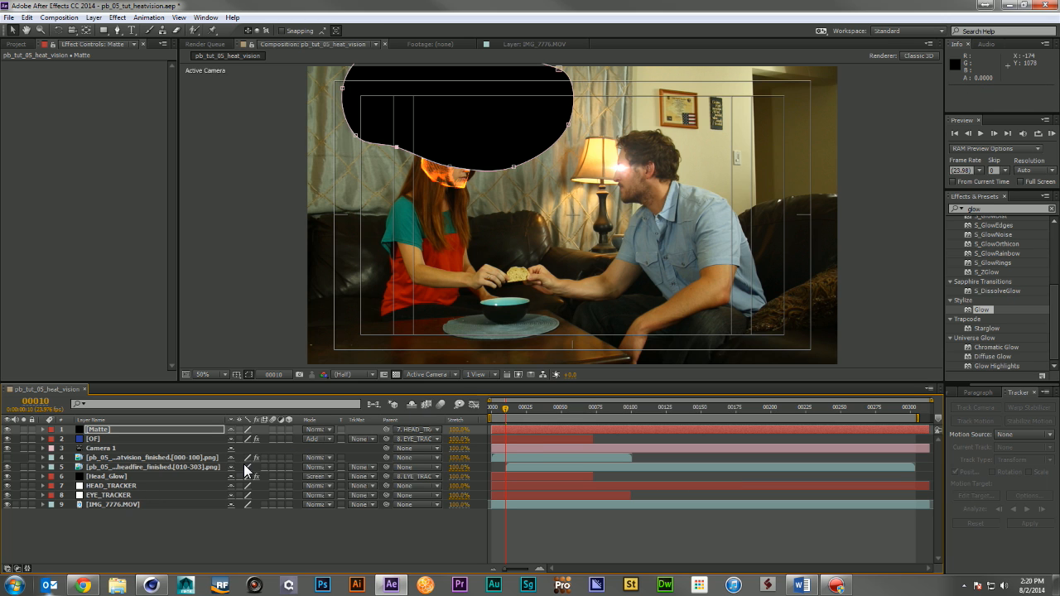
key(f)
drag(260, 447, 279, 447)
Place Matte directly above the head fire layer, set that layer to Alpha Matte "[Matte]" and check it at frame 58
drag(126, 427, 138, 481)
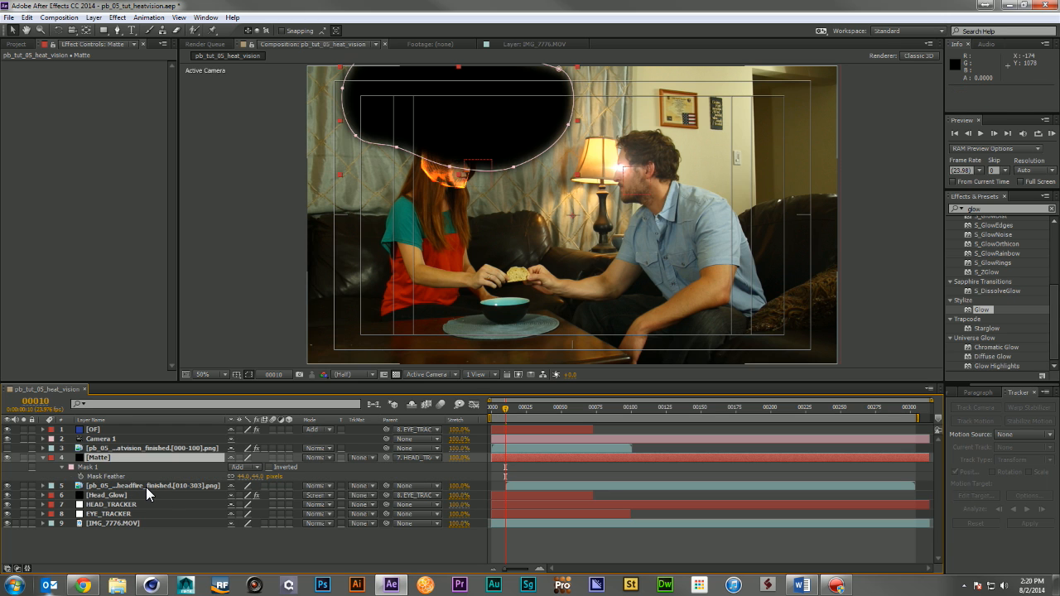
click(186, 486)
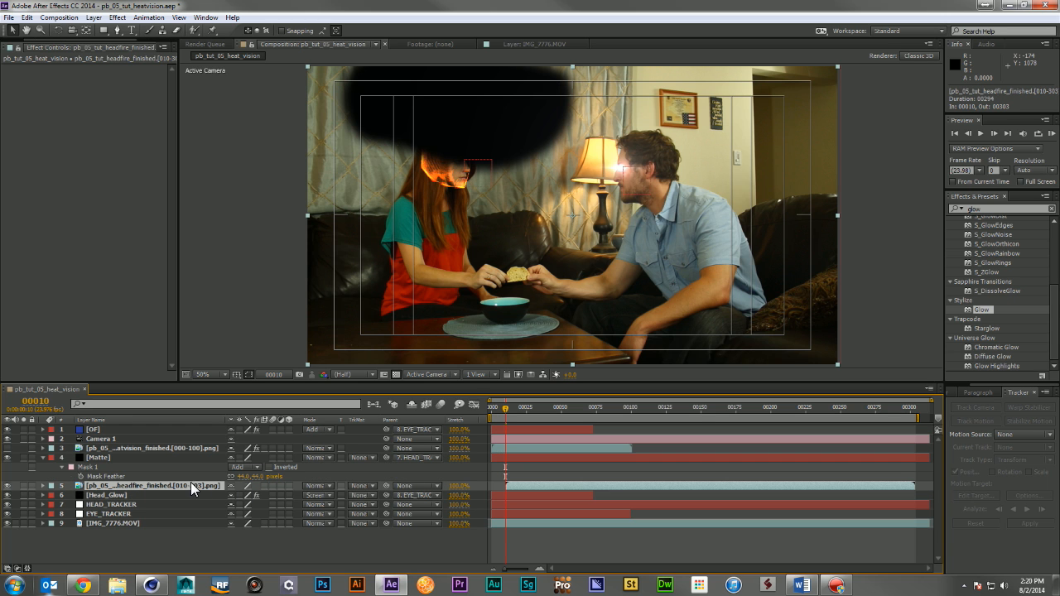
click(358, 486)
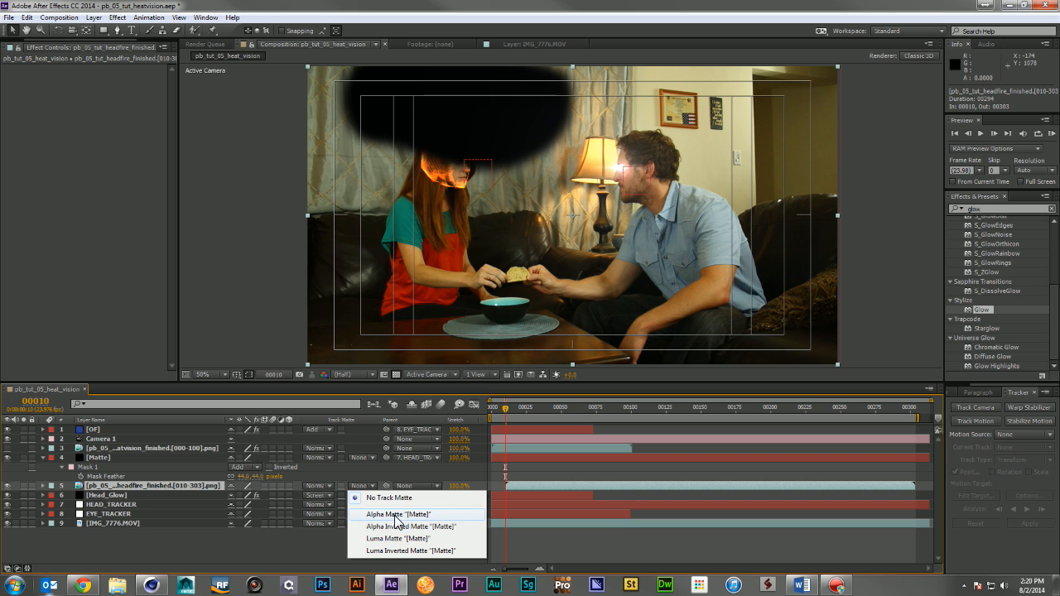
click(394, 514)
drag(506, 406, 574, 434)
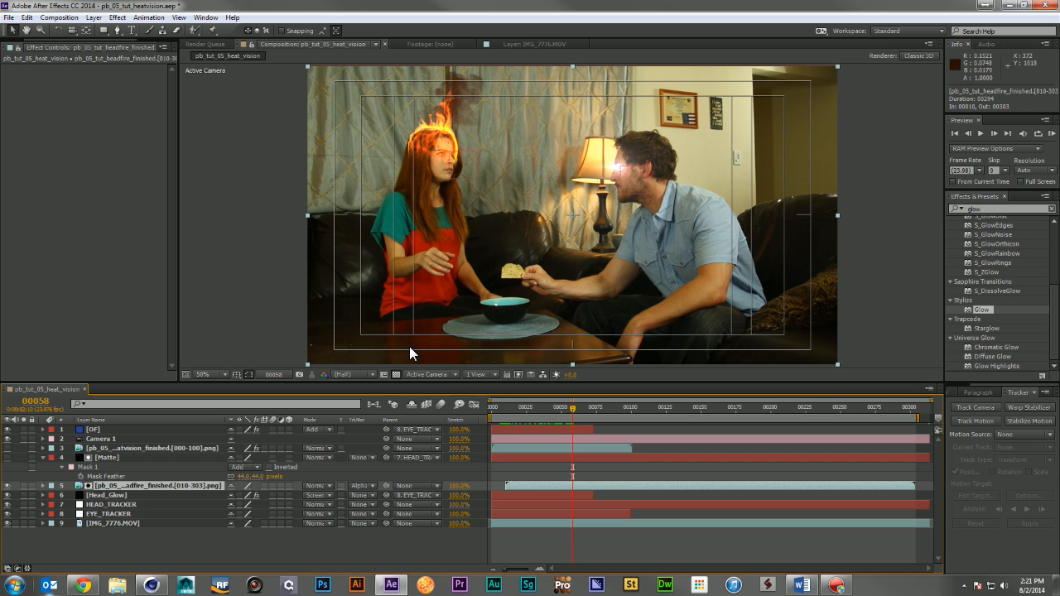
click(42, 457)
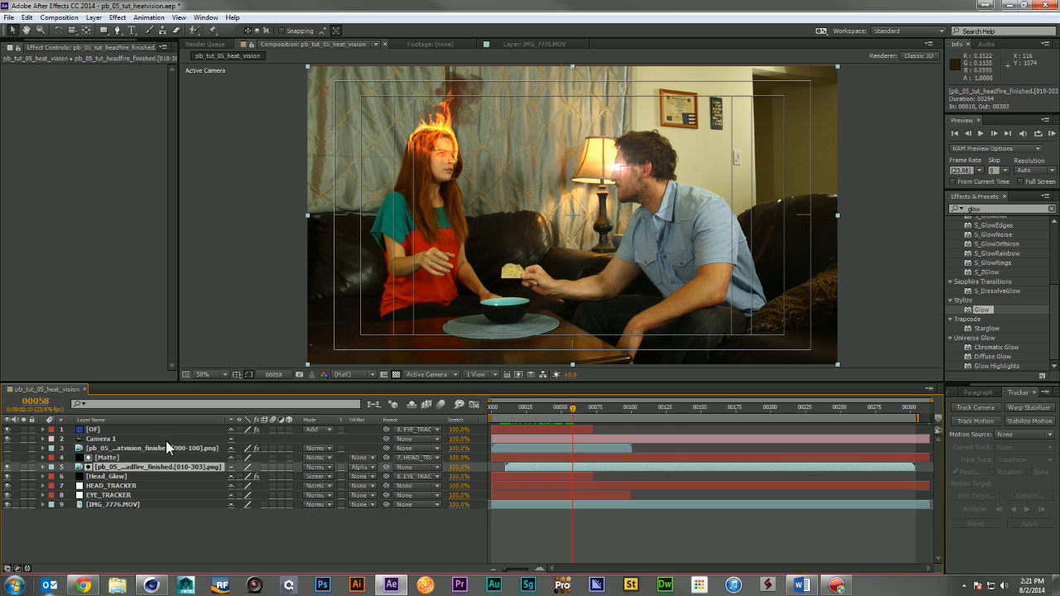
Set a Mask Path keyframe on the Matte layer at frame 15
click(507, 407)
mouse_move(507, 408)
mouse_down()
mouse_move(522, 412)
mouse_move(505, 412)
mouse_up()
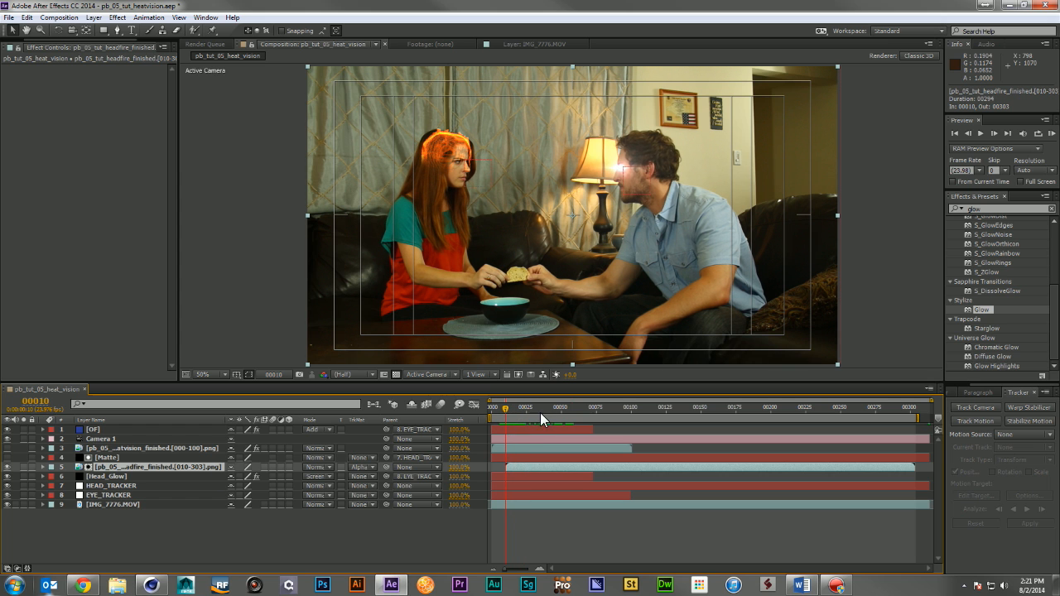
key(Page_Down)
key(Page_Down)
key(Page_Down)
key(Page_Down)
key(Page_Down)
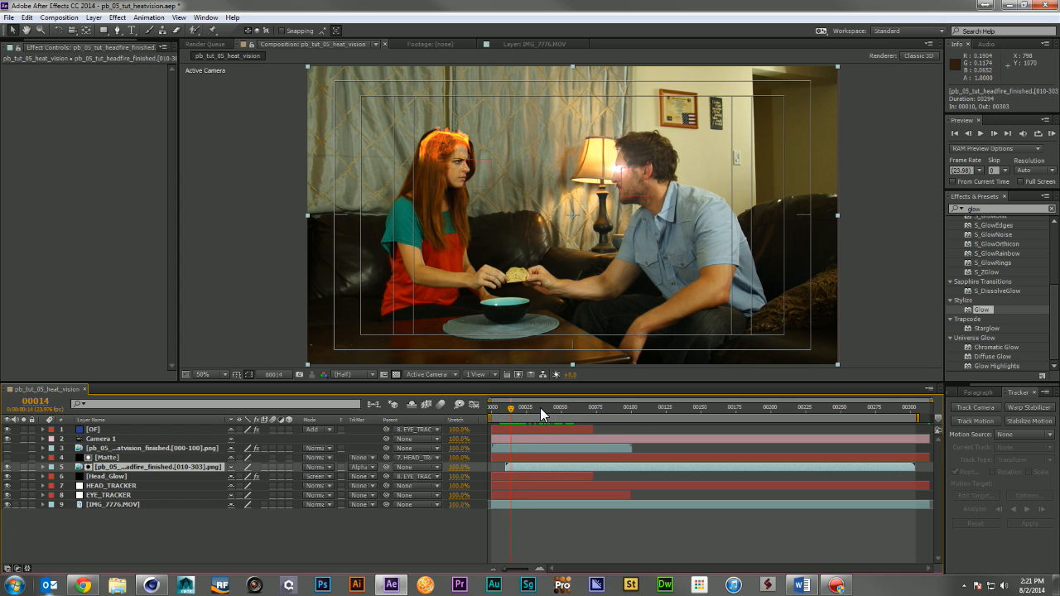
click(147, 454)
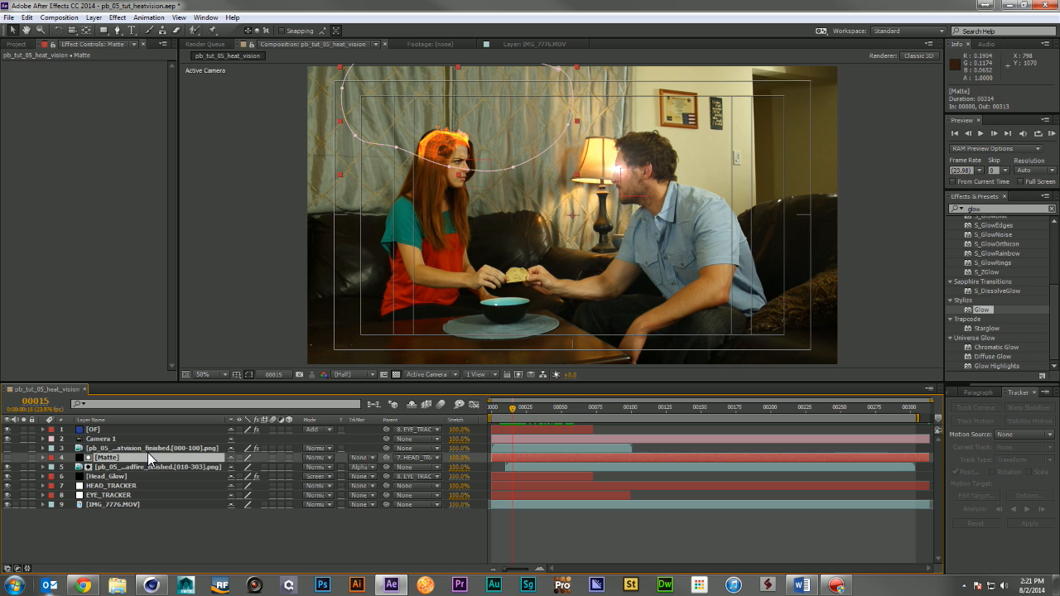
key(m)
click(89, 476)
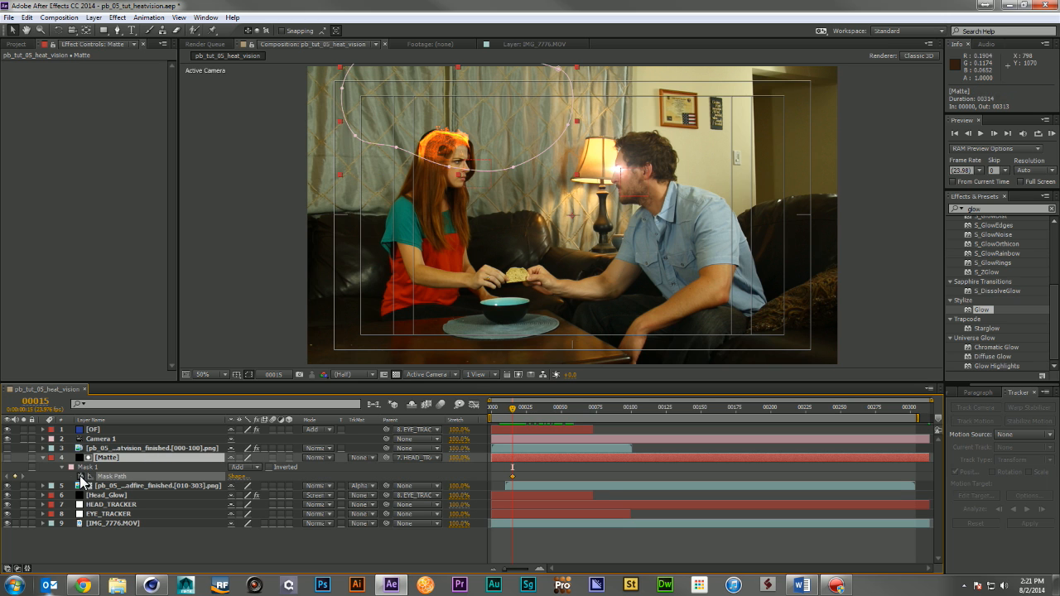
At frame 10, move the whole Matte mask off the woman's head toward the man, and check the fire reveal
drag(510, 406, 506, 408)
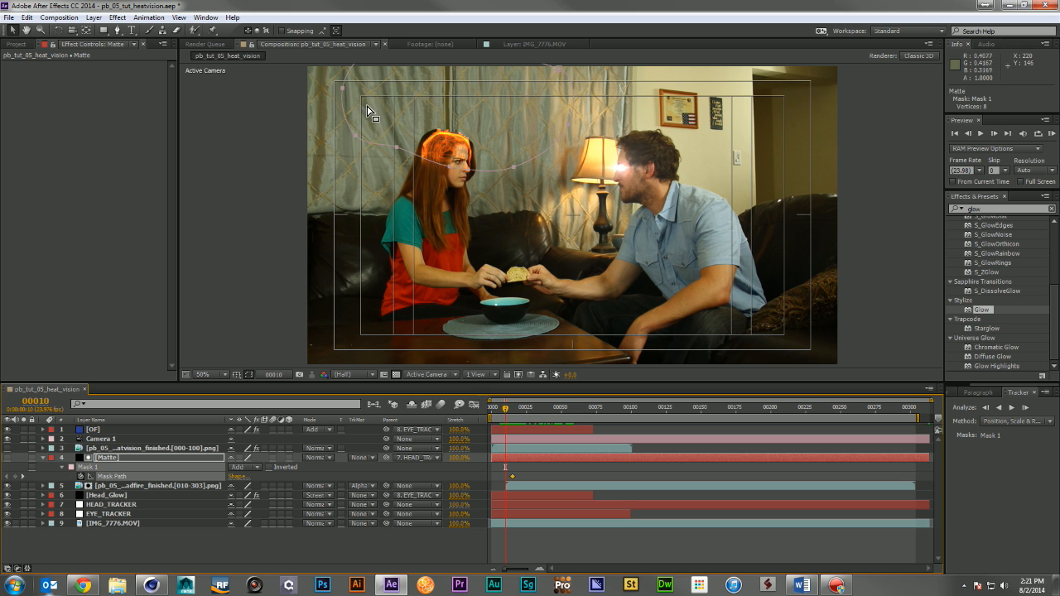
double_click(338, 93)
drag(338, 94, 517, 173)
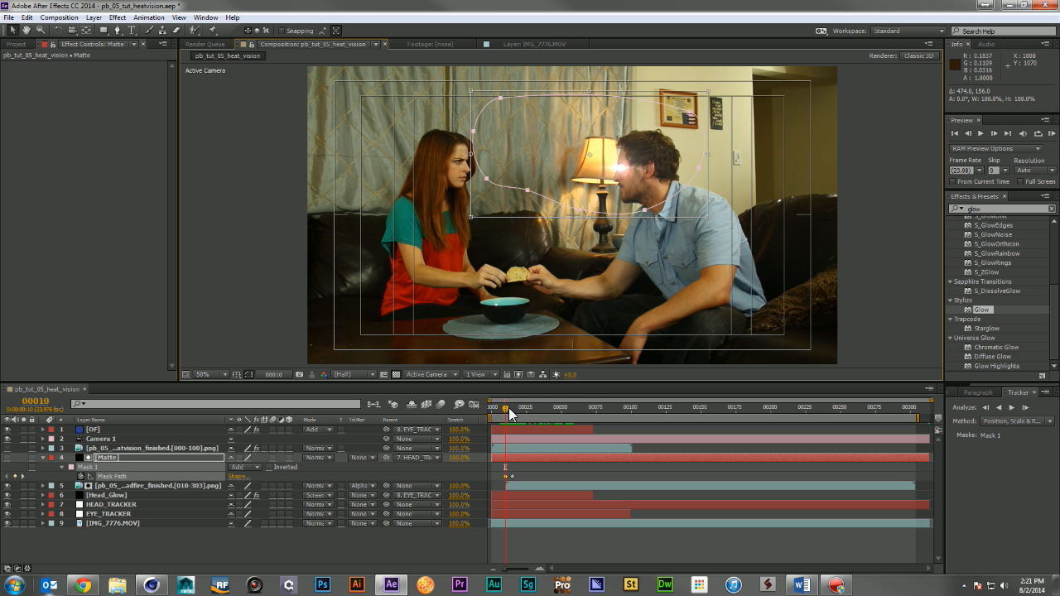
mouse_move(507, 407)
mouse_down()
mouse_move(522, 414)
mouse_move(512, 413)
mouse_up()
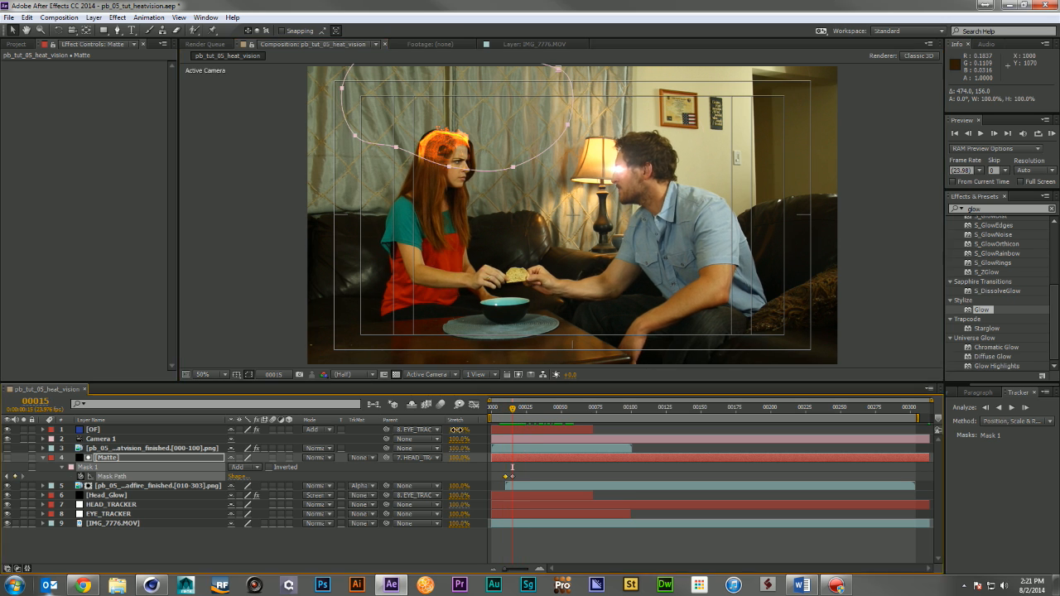
click(41, 457)
click(272, 524)
drag(516, 408, 588, 428)
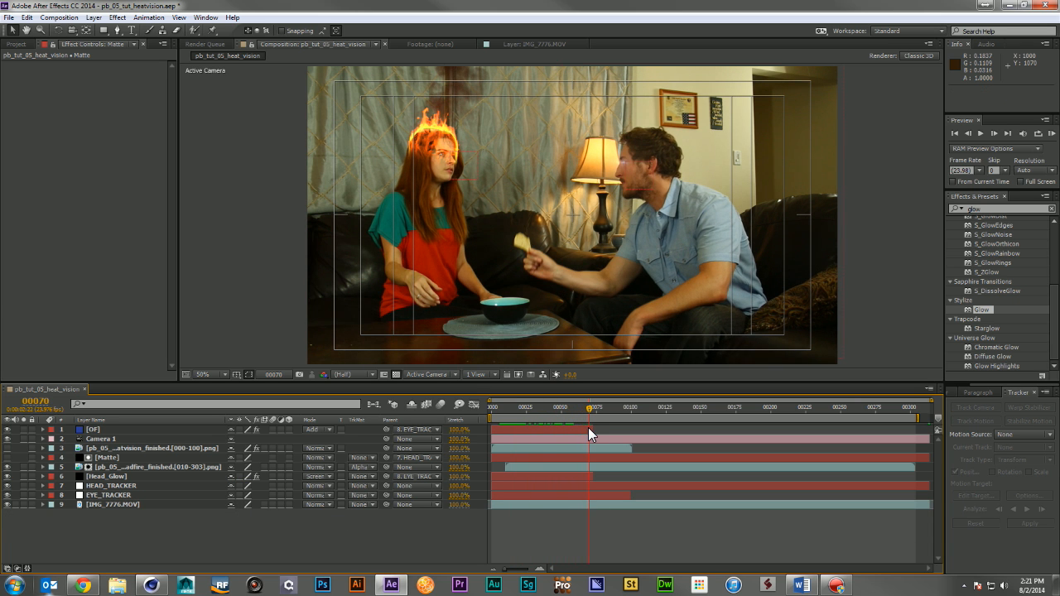
Set the head fire layer's blending mode to Screen
click(149, 476)
click(325, 474)
click(223, 527)
click(194, 467)
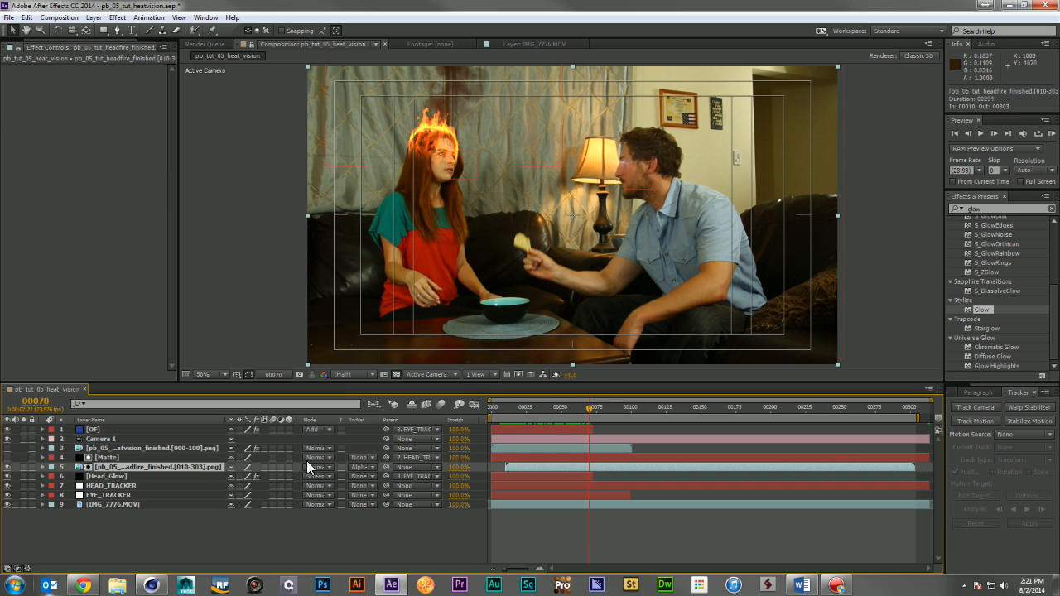
click(322, 468)
click(371, 229)
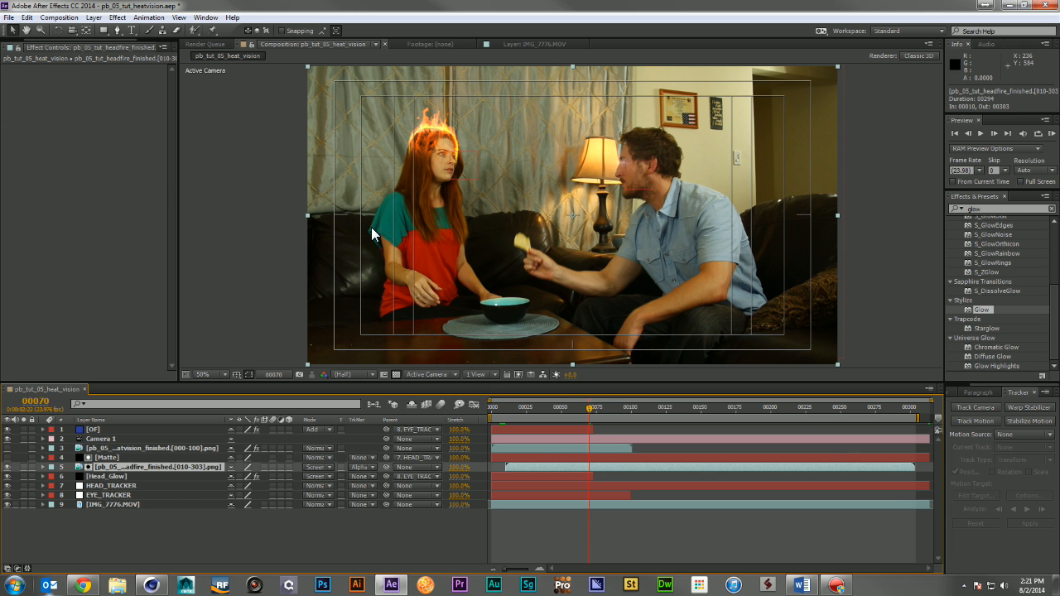
Duplicate the Matte and head fire layers together, and set the lower head fire copy's blending mode to Normal
click(126, 458)
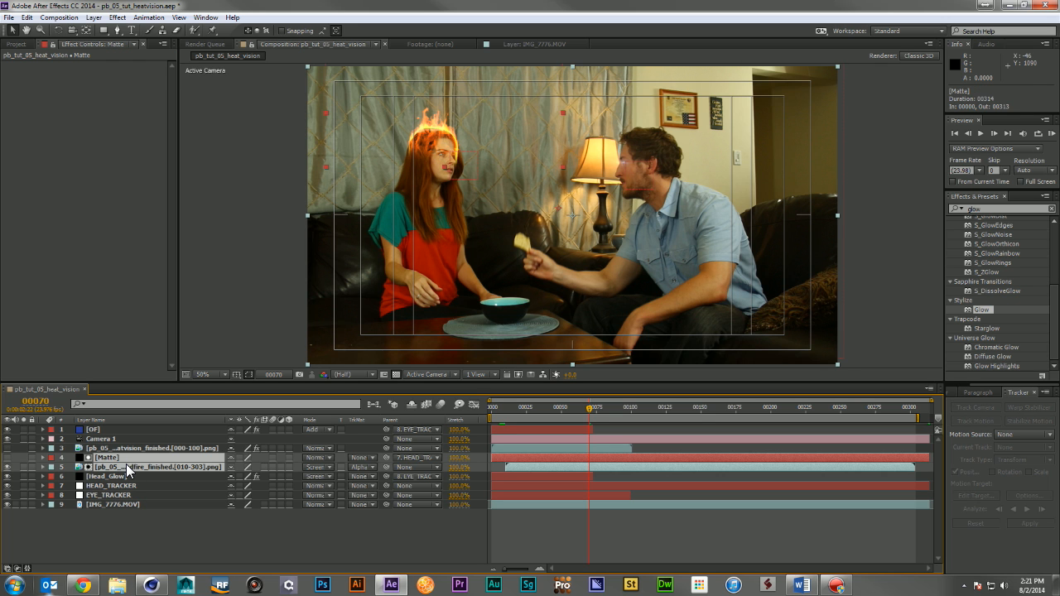
key(ctrl+d)
click(138, 486)
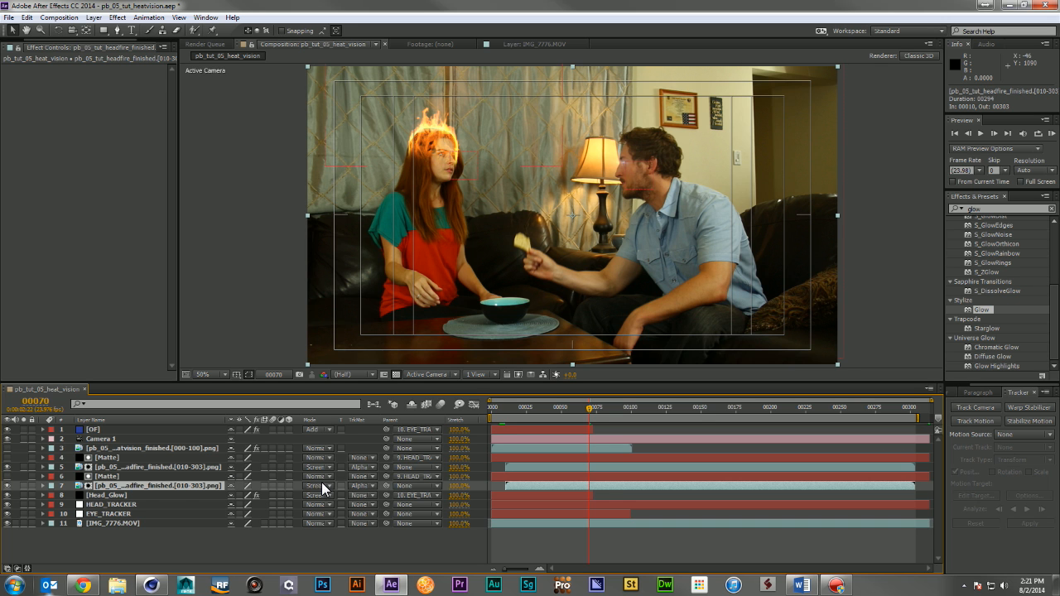
click(322, 486)
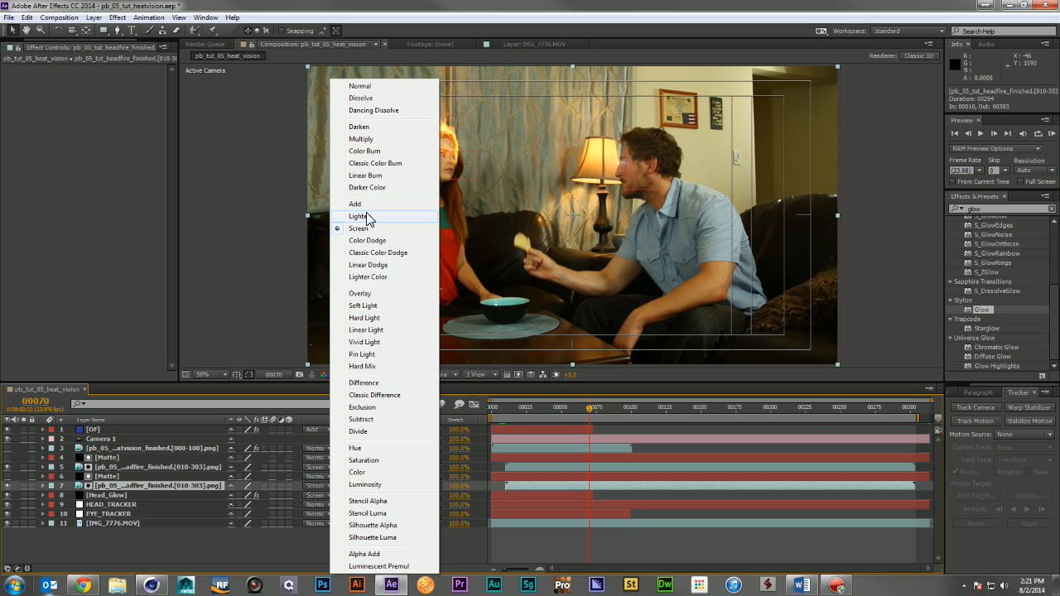
click(373, 86)
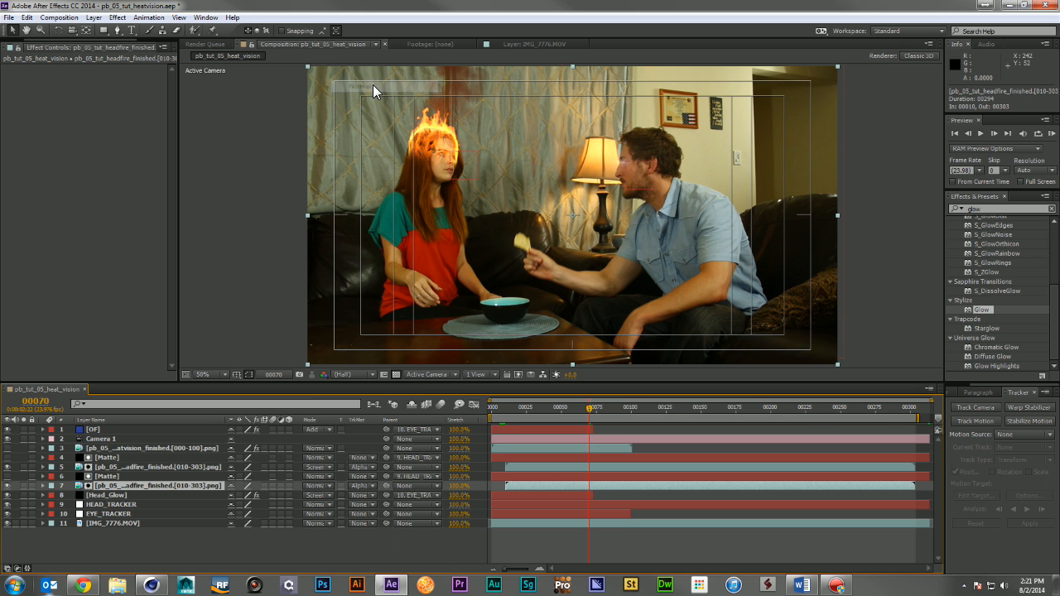
Apply the Glow effect to the upper, Screen-blended head fire layer and set its Color A to pale yellow FFF6DC
click(124, 467)
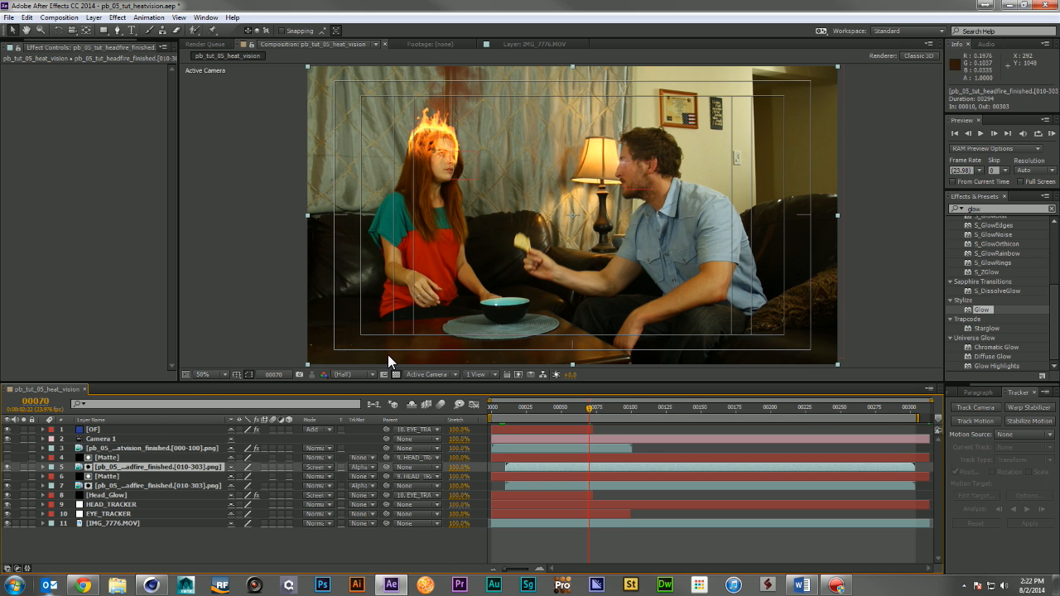
drag(981, 310, 189, 469)
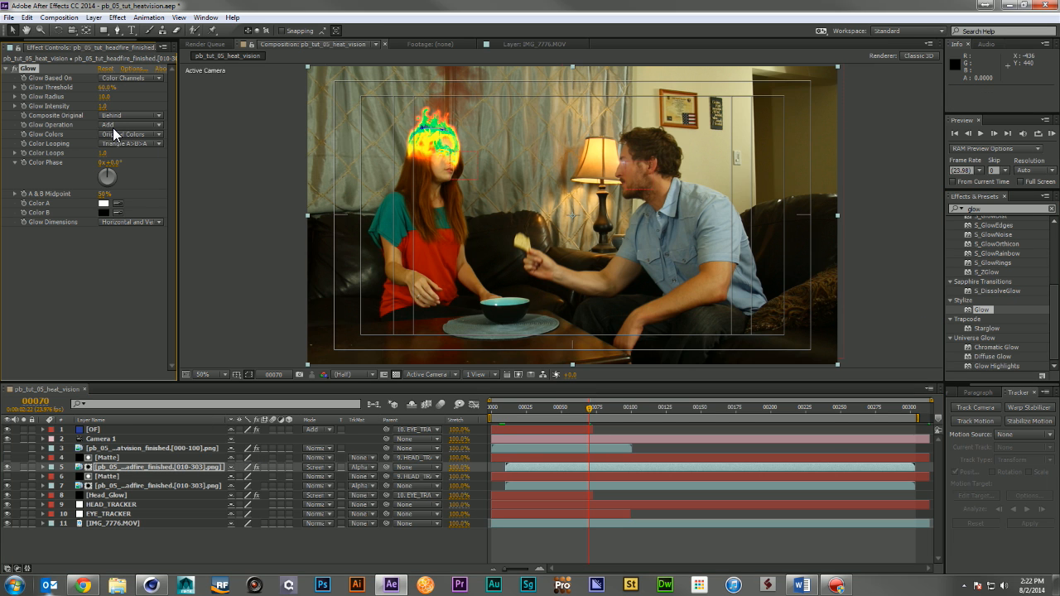
click(103, 203)
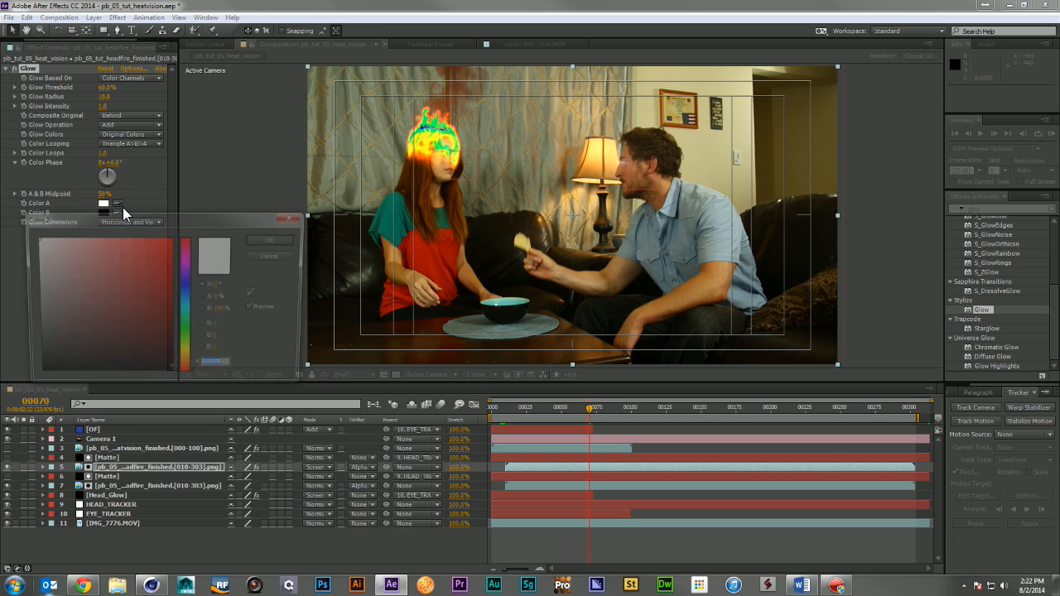
drag(189, 356, 188, 367)
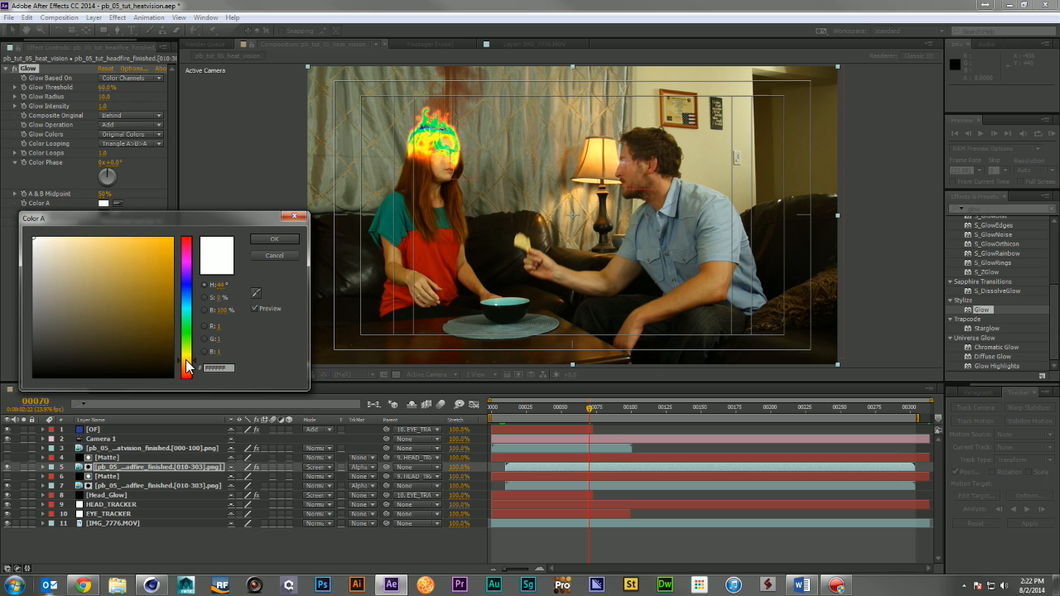
drag(47, 261, 53, 238)
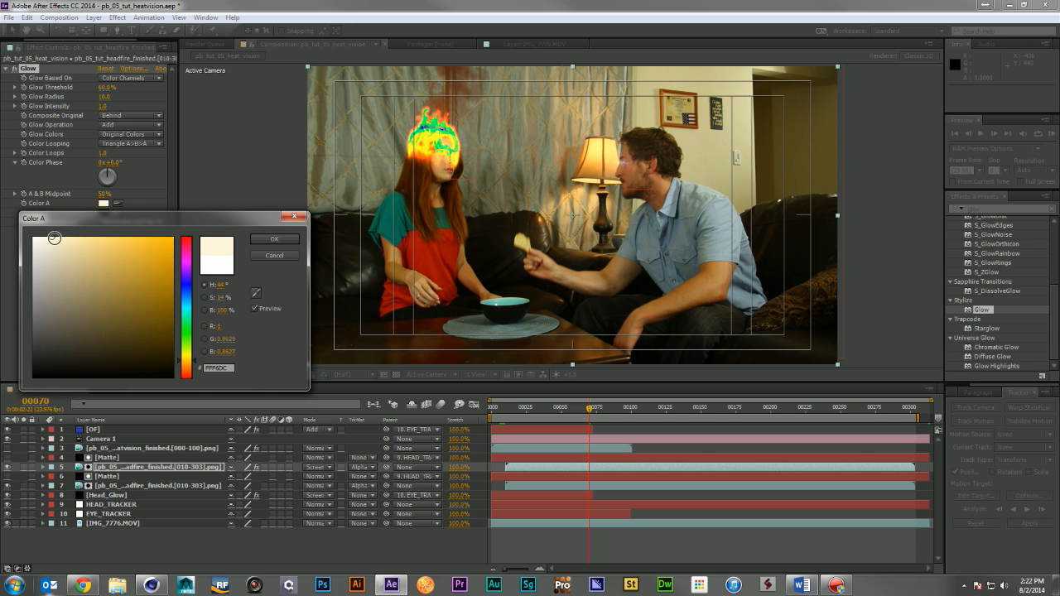
click(267, 238)
Set the Glow effect's Color B to orange FF9947
click(104, 212)
drag(182, 348, 188, 368)
drag(124, 302, 135, 209)
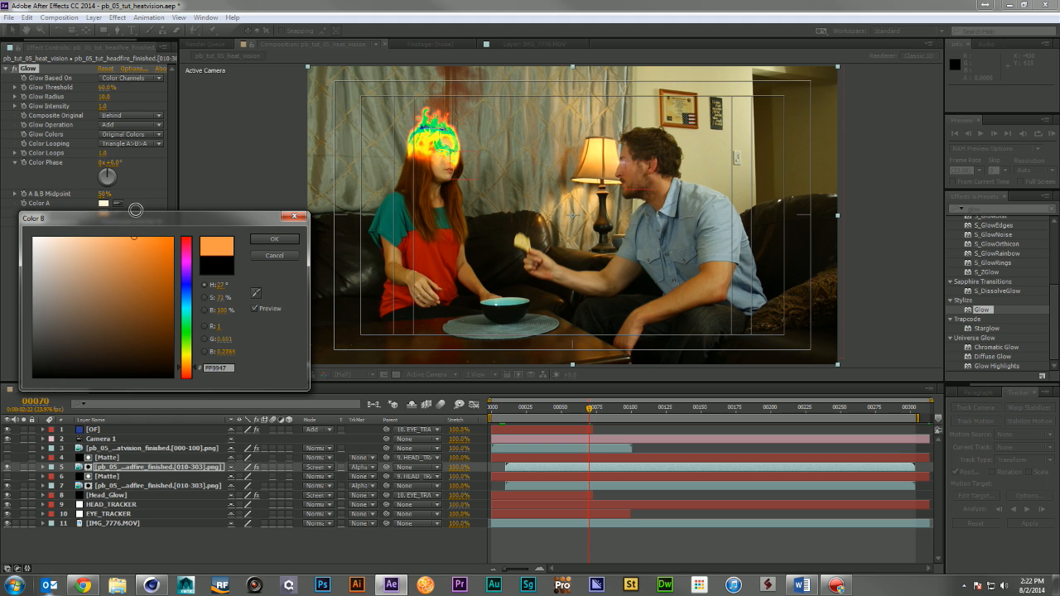
click(267, 239)
Switch Glow Colors to A & B Colors, with Glow Radius 65, Glow Threshold 37.3% and Glow Intensity 0.7
click(131, 134)
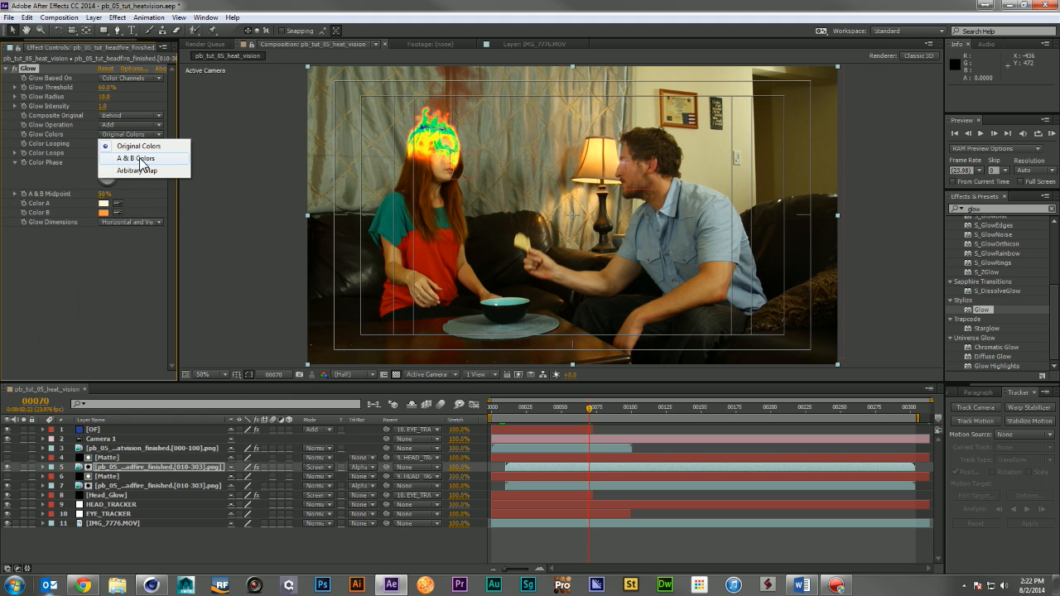
click(142, 164)
drag(105, 97, 123, 96)
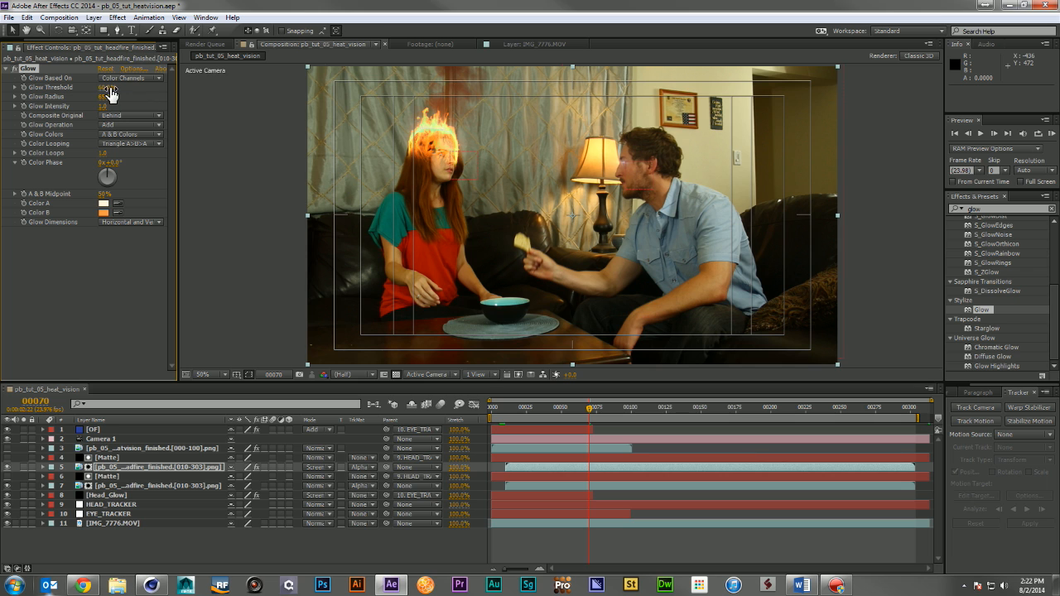
drag(120, 87, 92, 108)
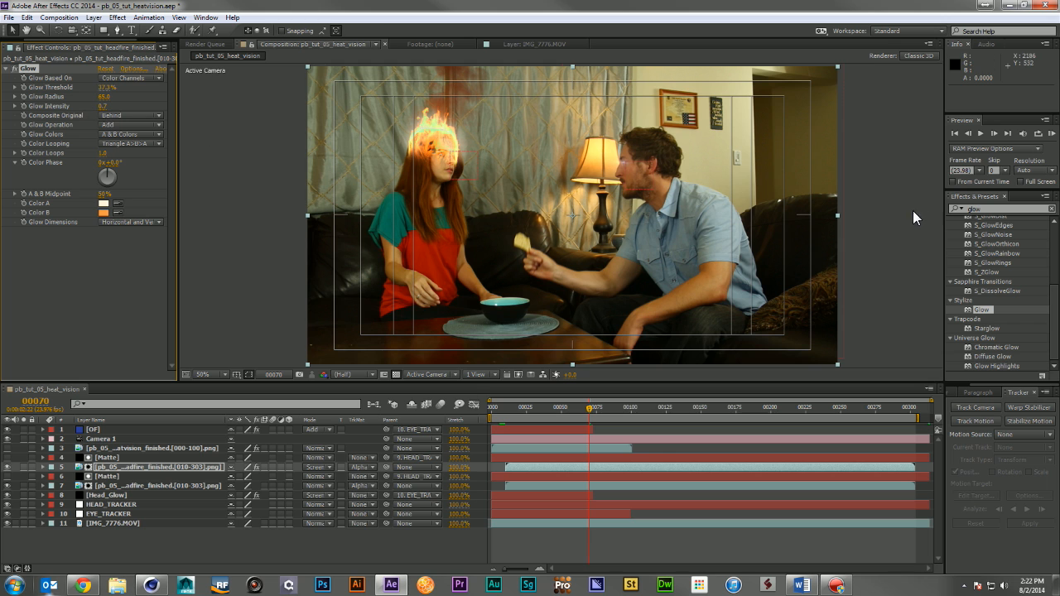
Add Hue/Saturation below Glow on the upper head fire layer, and lower the saturation and lightness of the Yellows channel
click(996, 208)
text(hue/s)
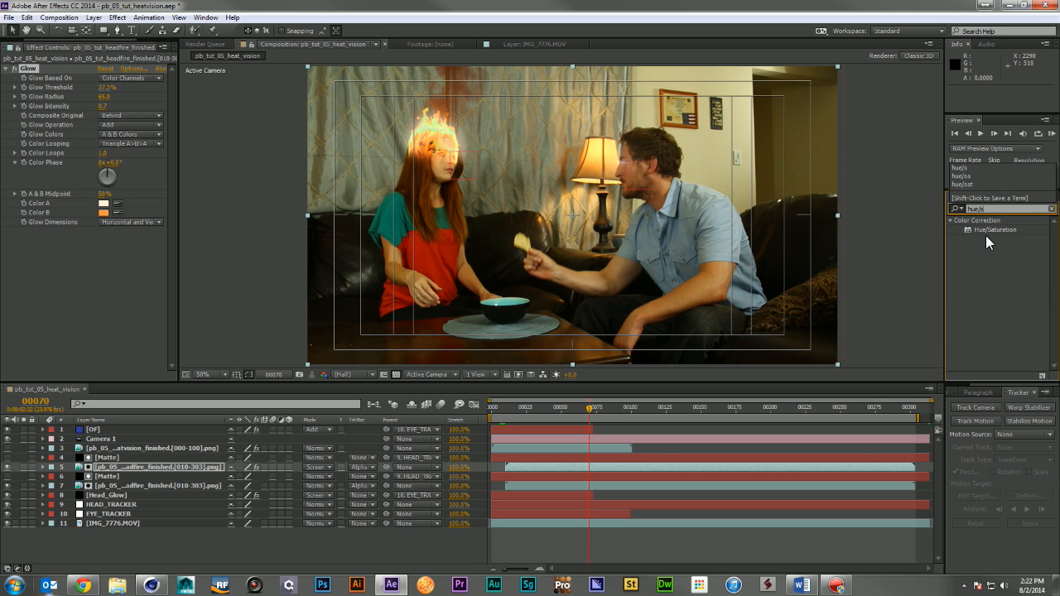
drag(987, 232, 103, 310)
click(129, 223)
click(126, 258)
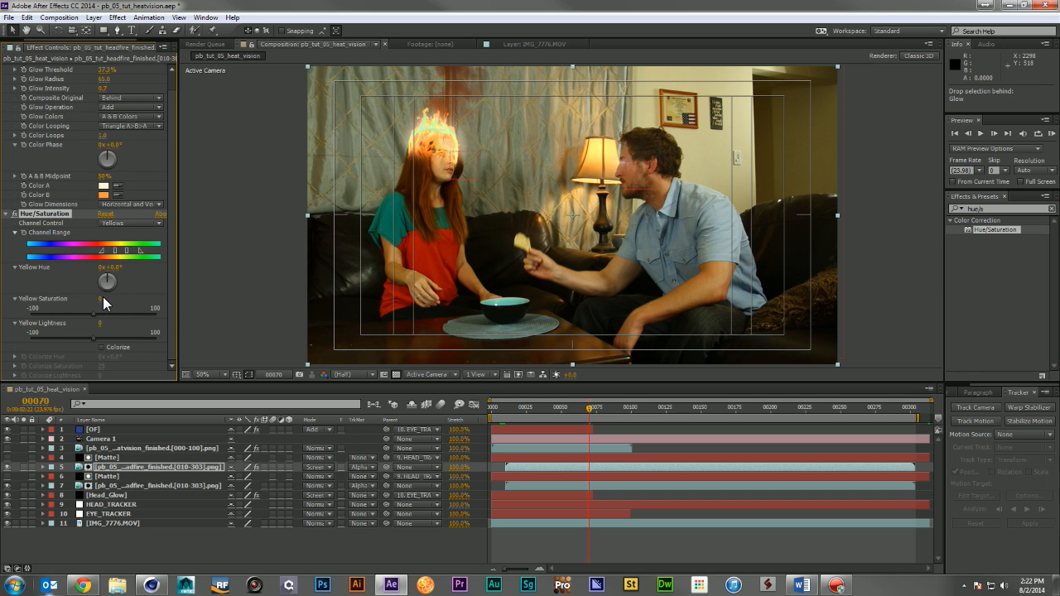
drag(103, 299, 47, 305)
drag(102, 327, 49, 328)
Set the upper head fire layer's Red Saturation to -22 in Hue/Saturation
click(125, 227)
click(126, 246)
drag(101, 300, 58, 304)
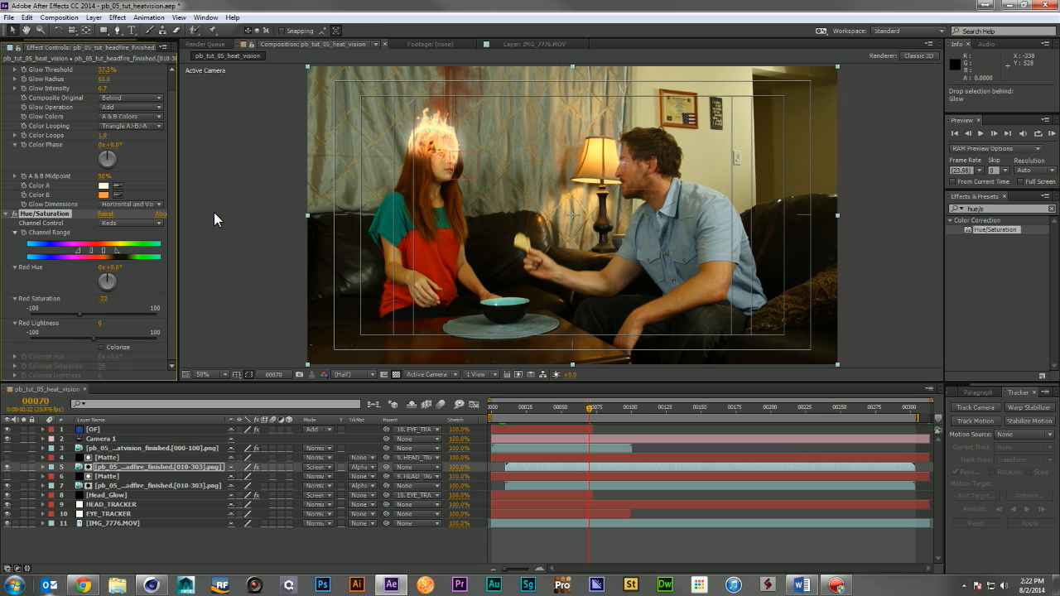
Add Pixel Motion Blur to both head fire layers, placing it above Glow on the upper one, and check frames 121 and 35
click(1007, 208)
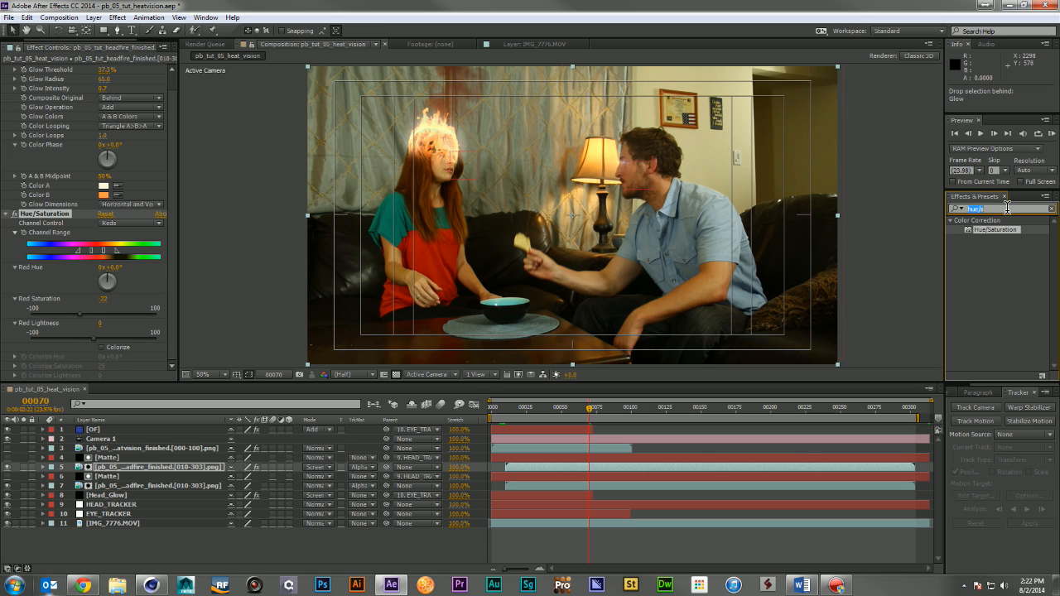
text(motion)
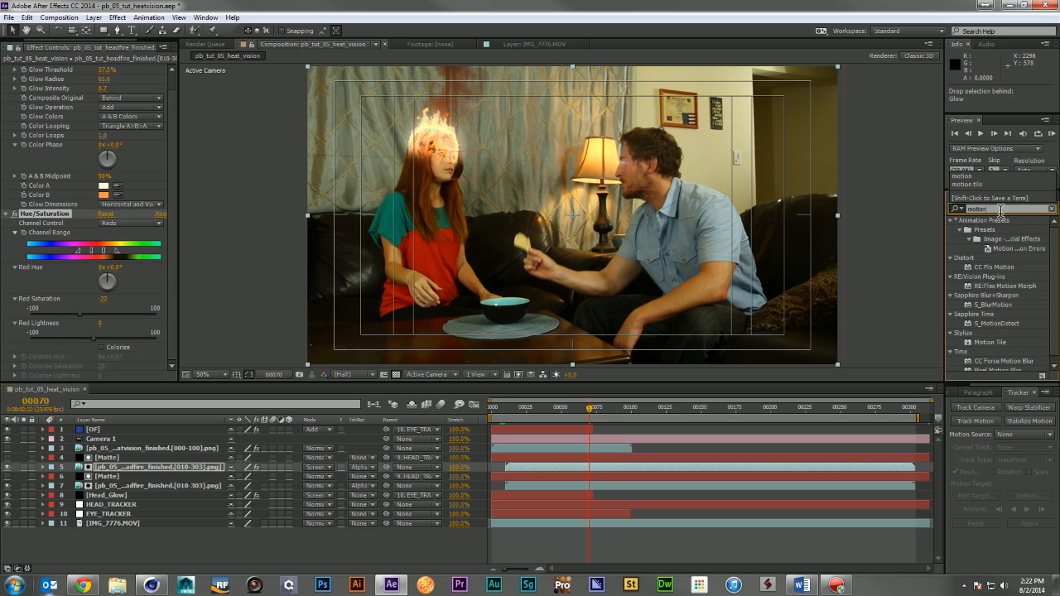
scroll(1001, 274, down, 1)
drag(1009, 364, 116, 65)
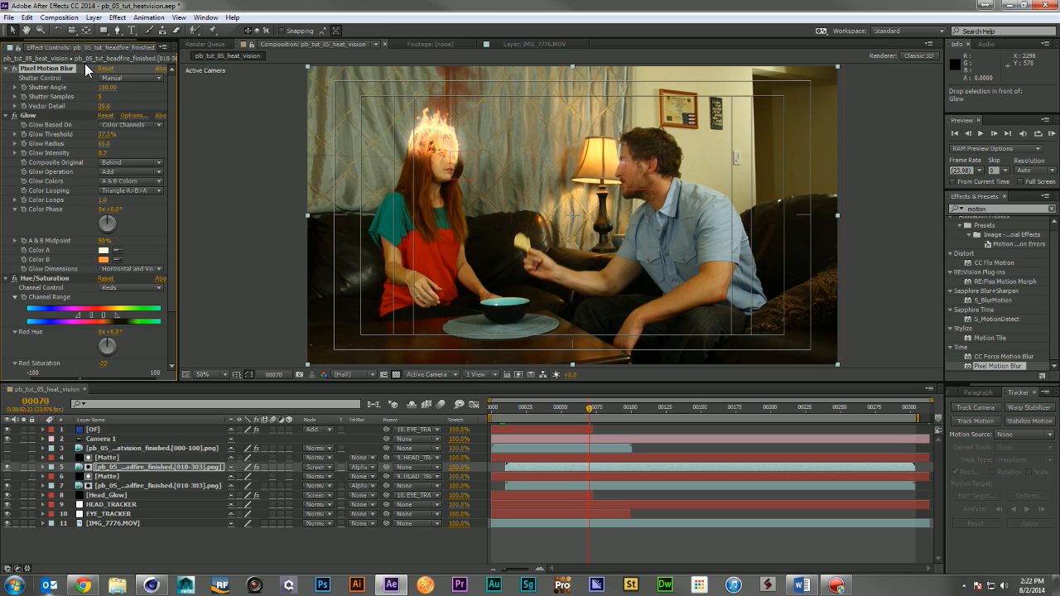
click(138, 486)
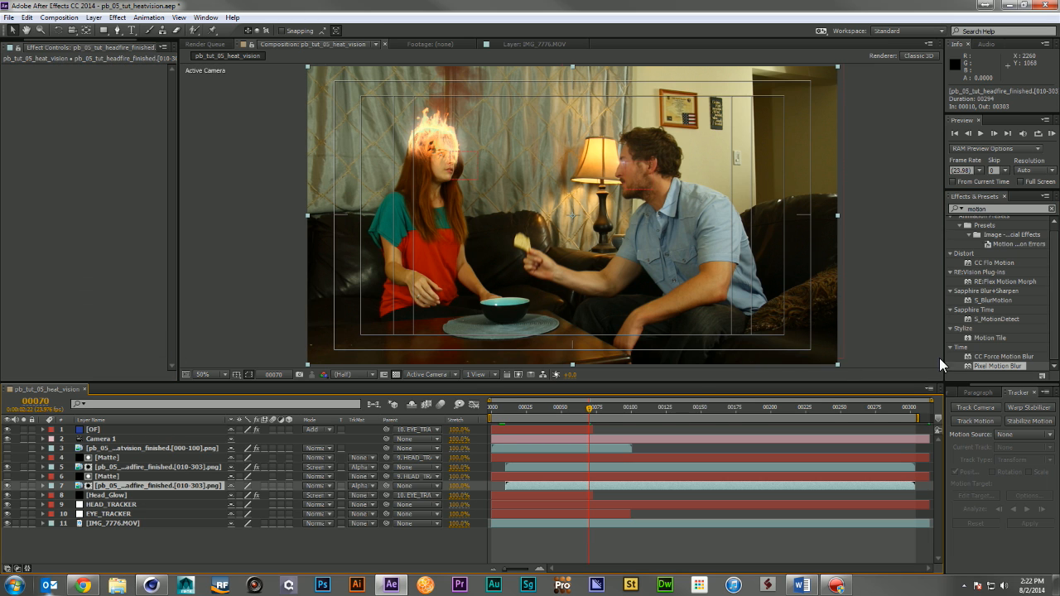
drag(1006, 366, 157, 225)
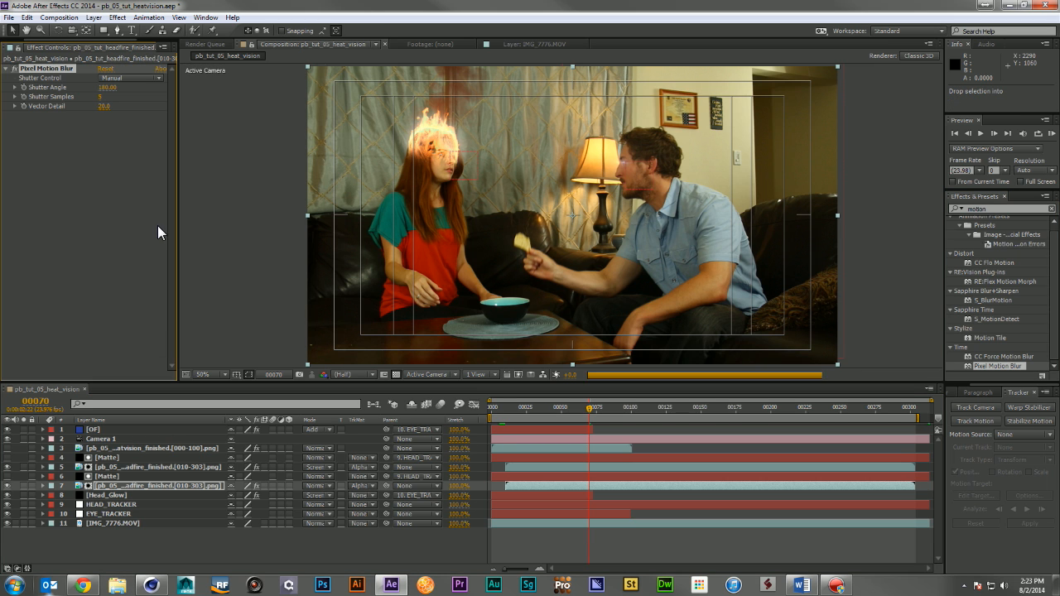
click(393, 542)
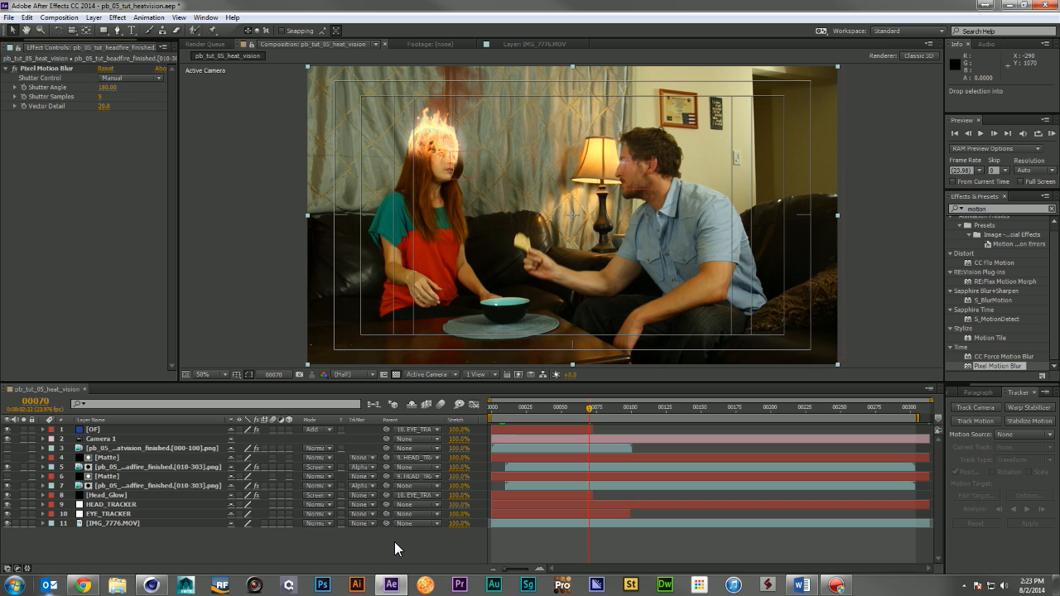
drag(588, 414, 660, 412)
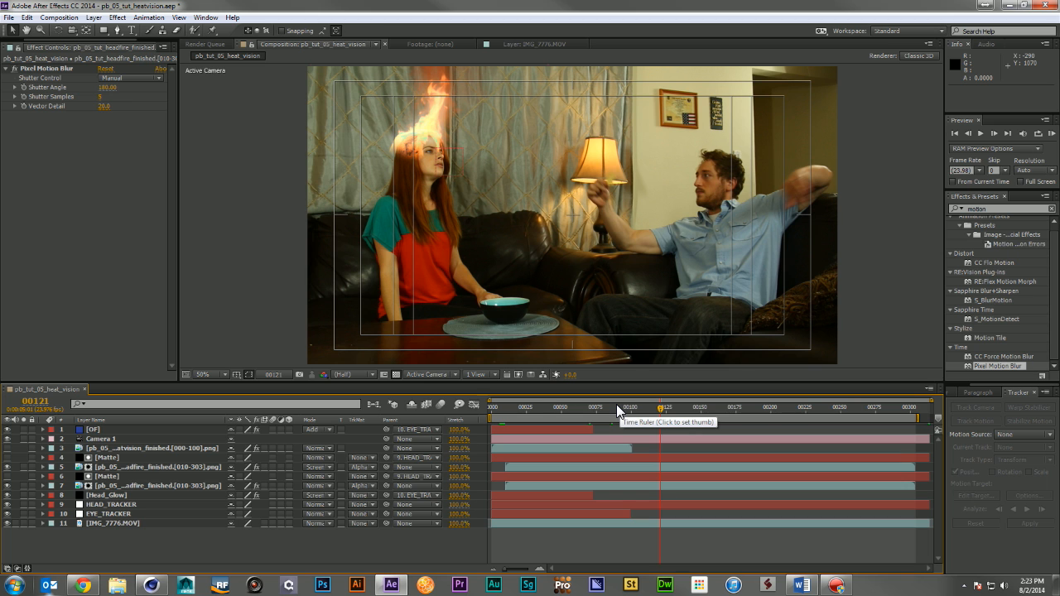
click(540, 406)
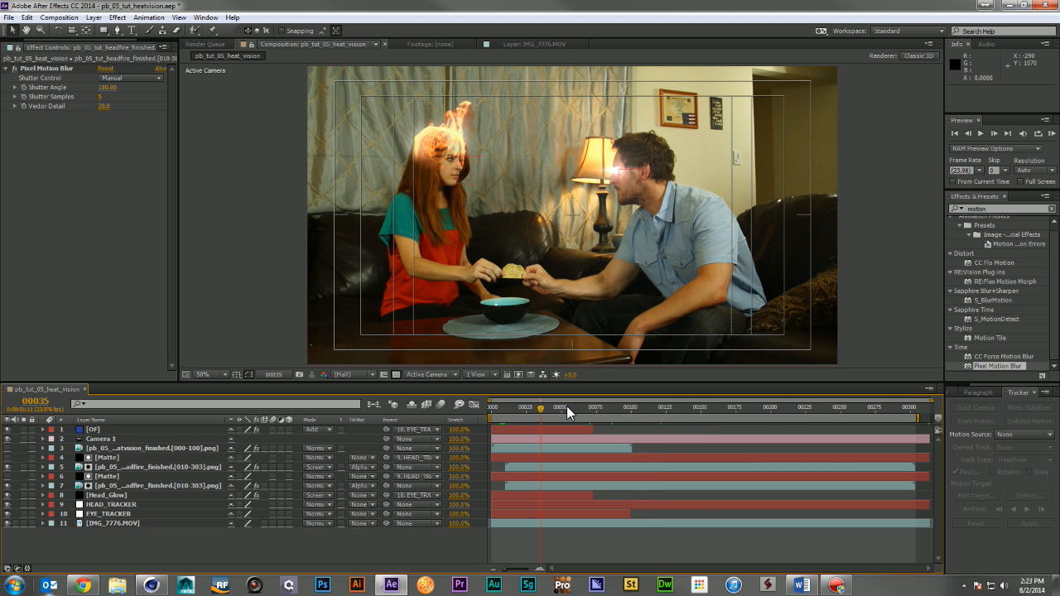
Copy the Hue/Saturation effect from the upper head fire layer onto the lower head fire layer
click(121, 484)
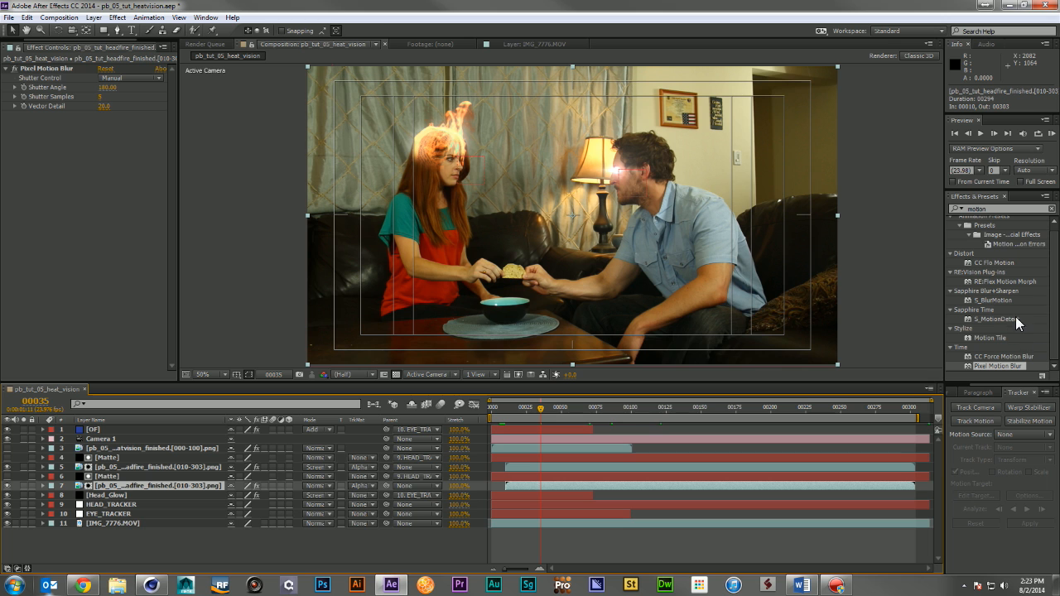
click(128, 466)
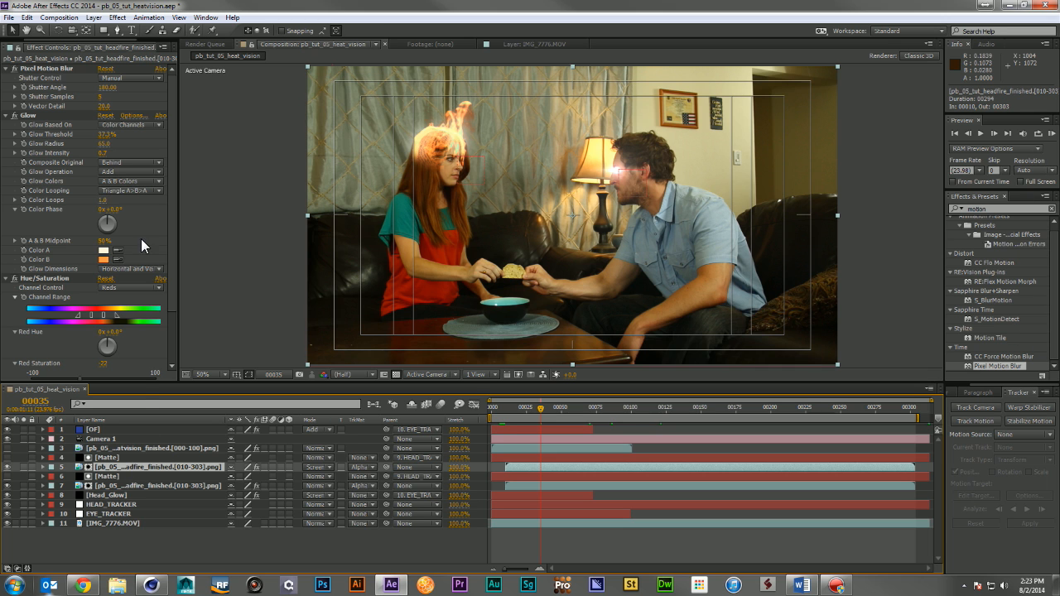
click(43, 278)
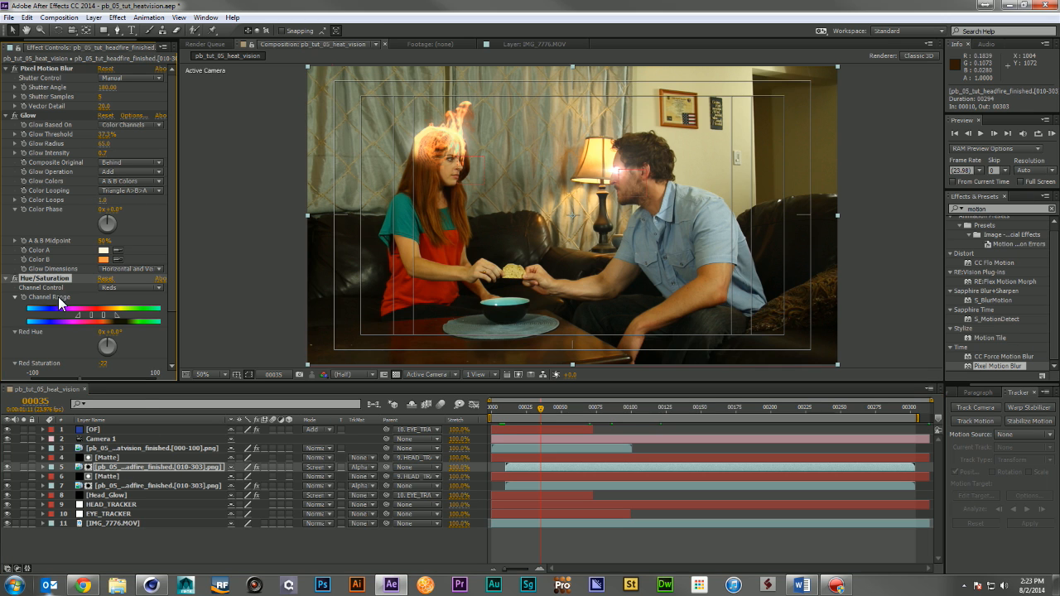
click(139, 486)
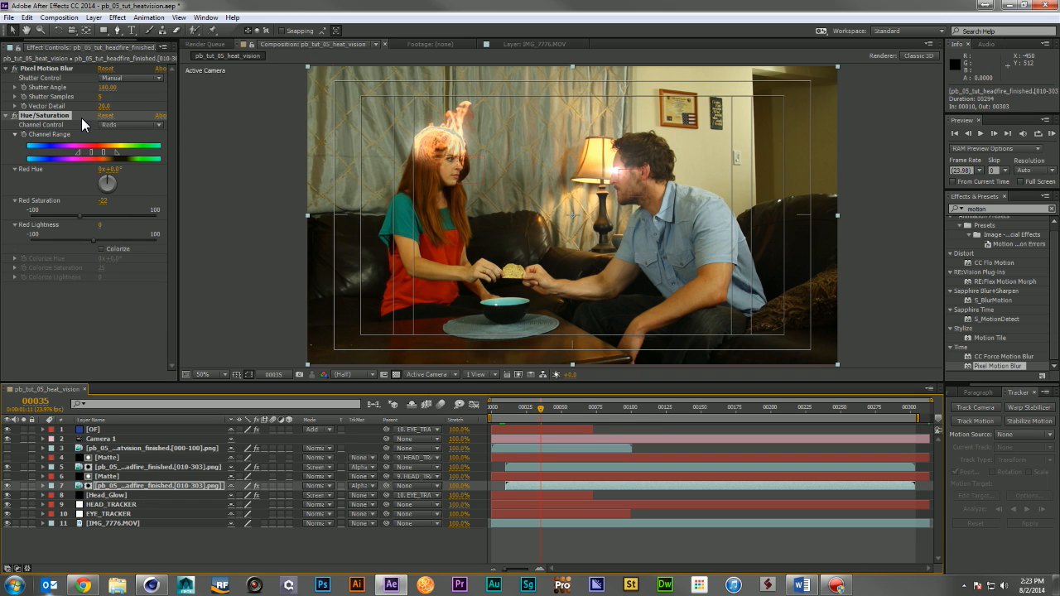
In the lower head fire layer's Hue/Saturation, reduce the Yellow Saturation and set Yellow Lightness to -7
click(116, 124)
click(126, 137)
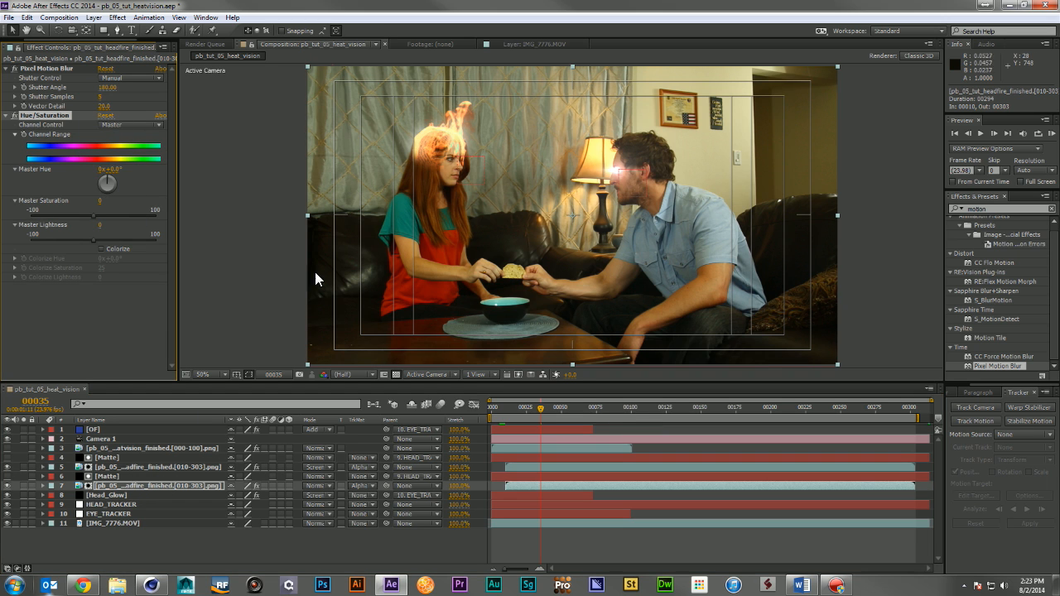
click(120, 126)
click(131, 161)
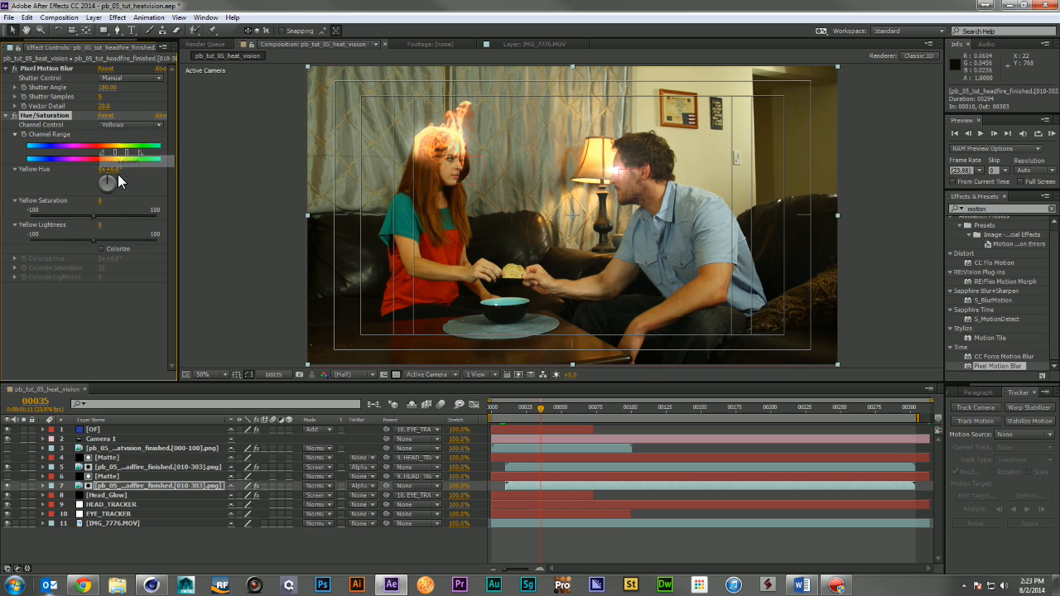
drag(100, 201, 92, 226)
Set the lower head fire layer's Red Saturation to about -48
click(129, 125)
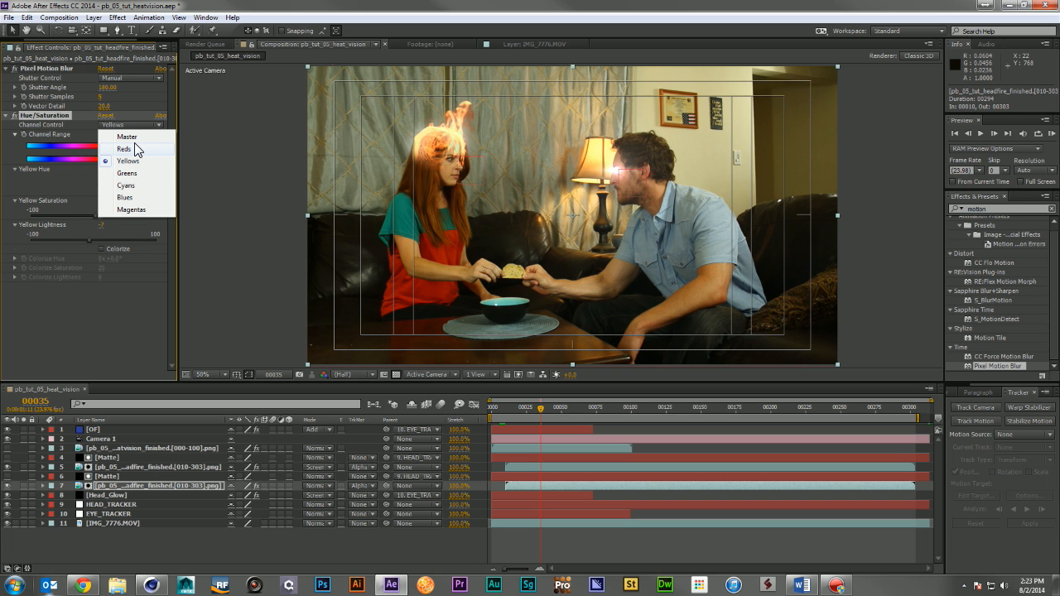
click(124, 149)
drag(100, 201, 76, 202)
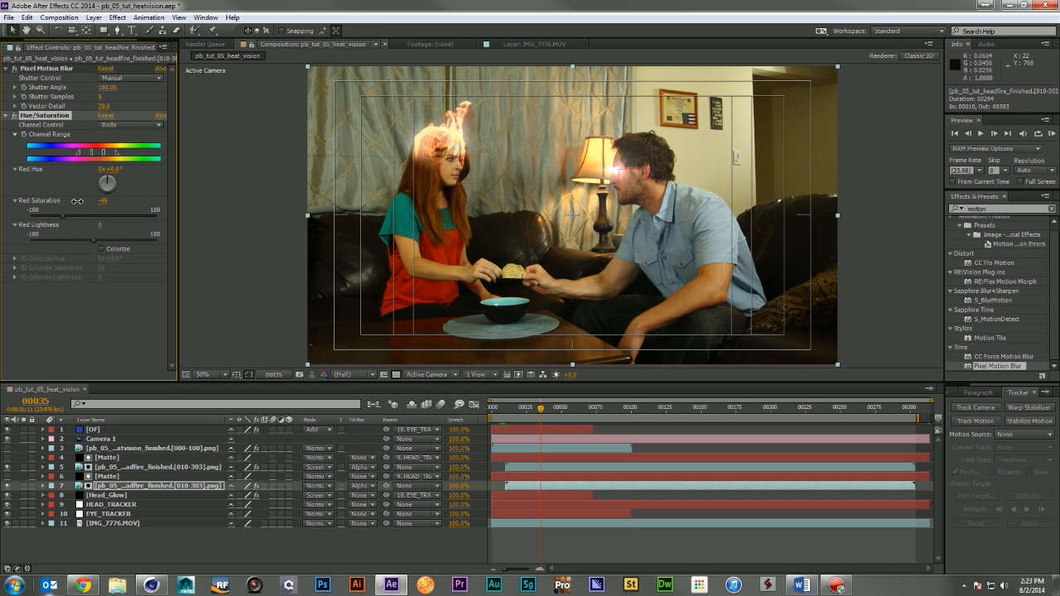
Set the lower head fire layer's Master Saturation to -43, and check the fire at frames 66 and 95
click(133, 126)
click(129, 138)
drag(102, 201, 74, 204)
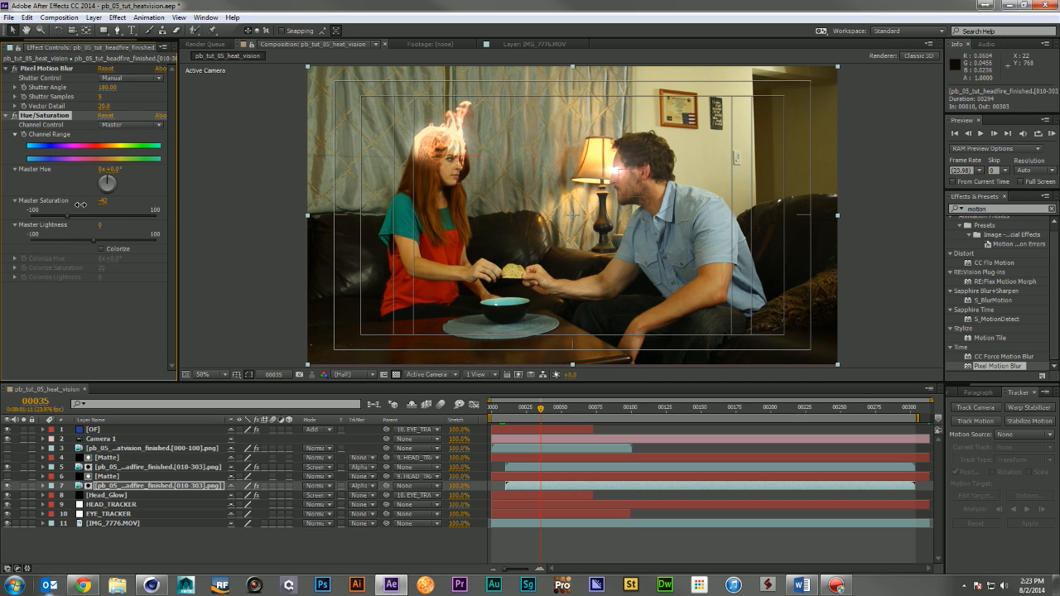
click(297, 535)
click(587, 409)
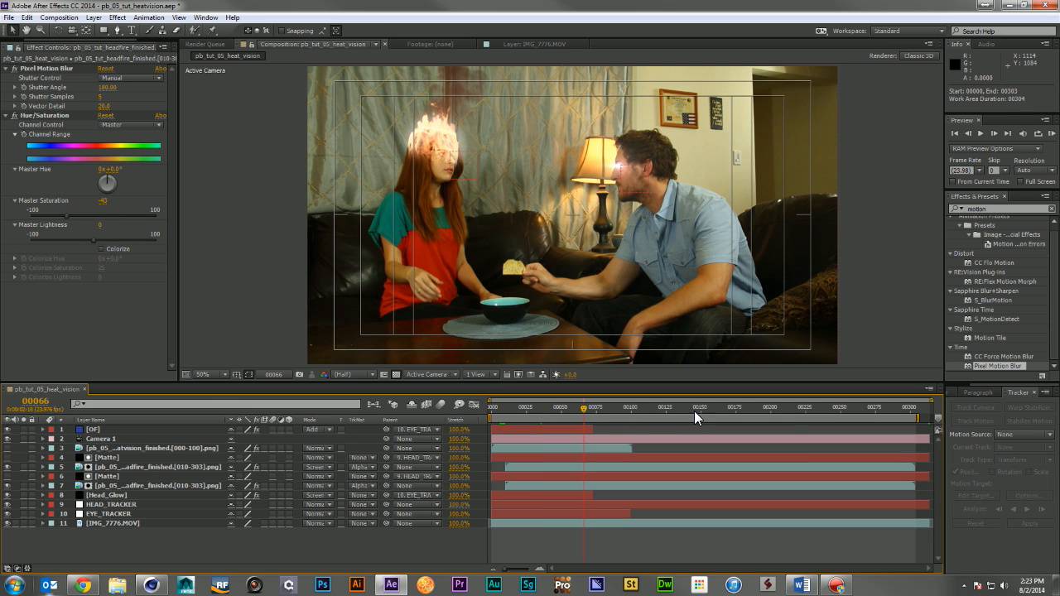
click(623, 406)
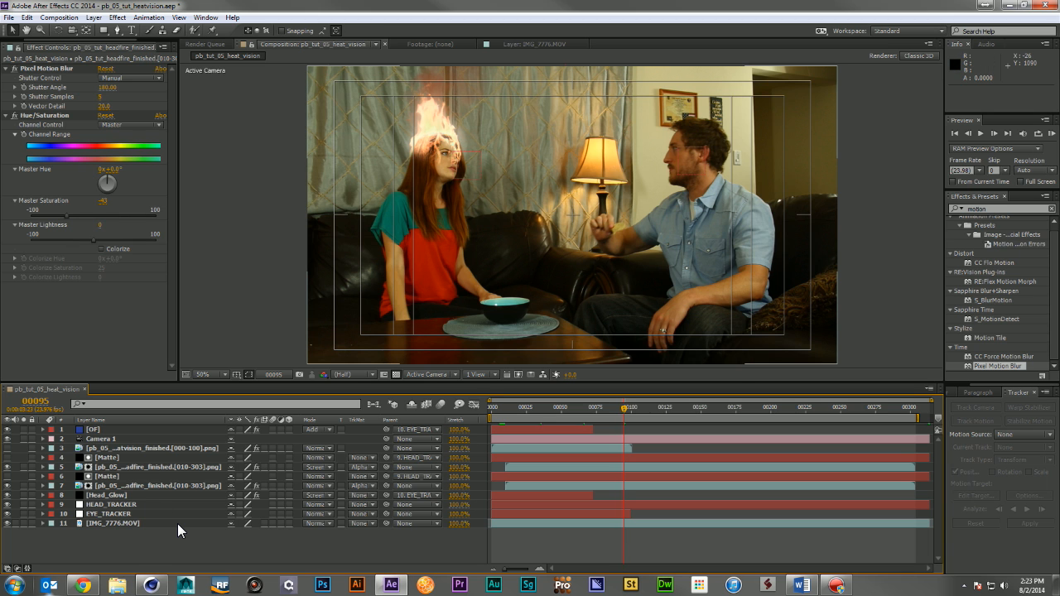
Create a black comp-size solid named Charring and place it directly below the Head_Glow layer
key(ctrl+y)
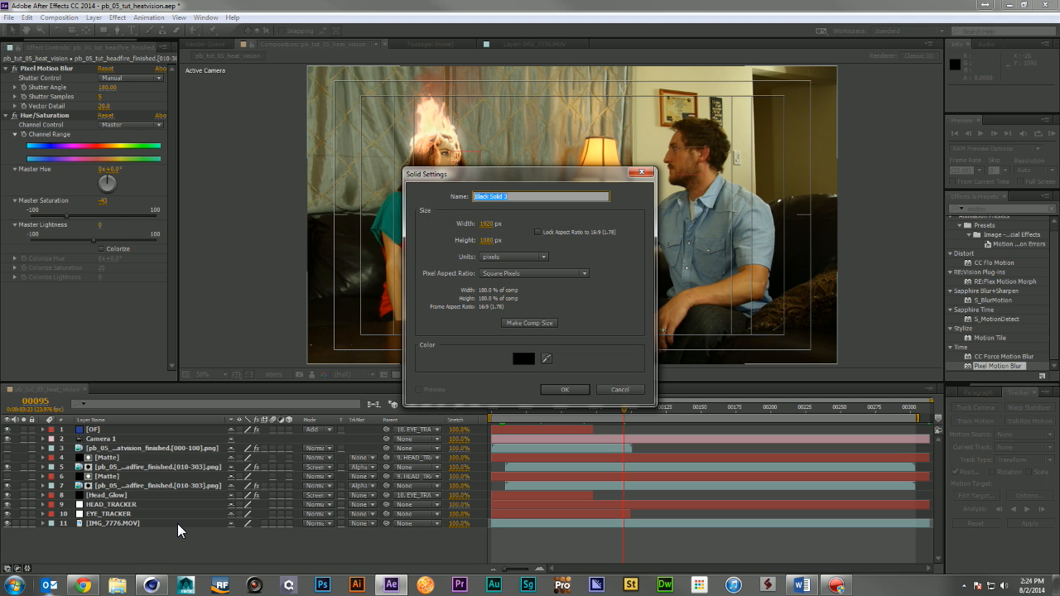
text(Ca)
key(Return)
click(144, 421)
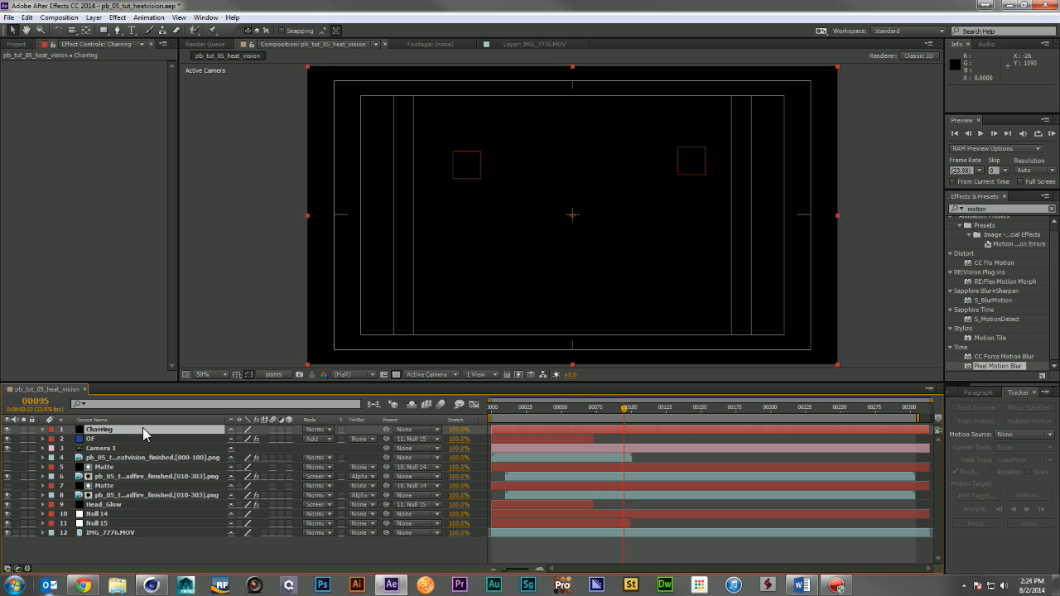
click(141, 419)
drag(145, 430, 143, 510)
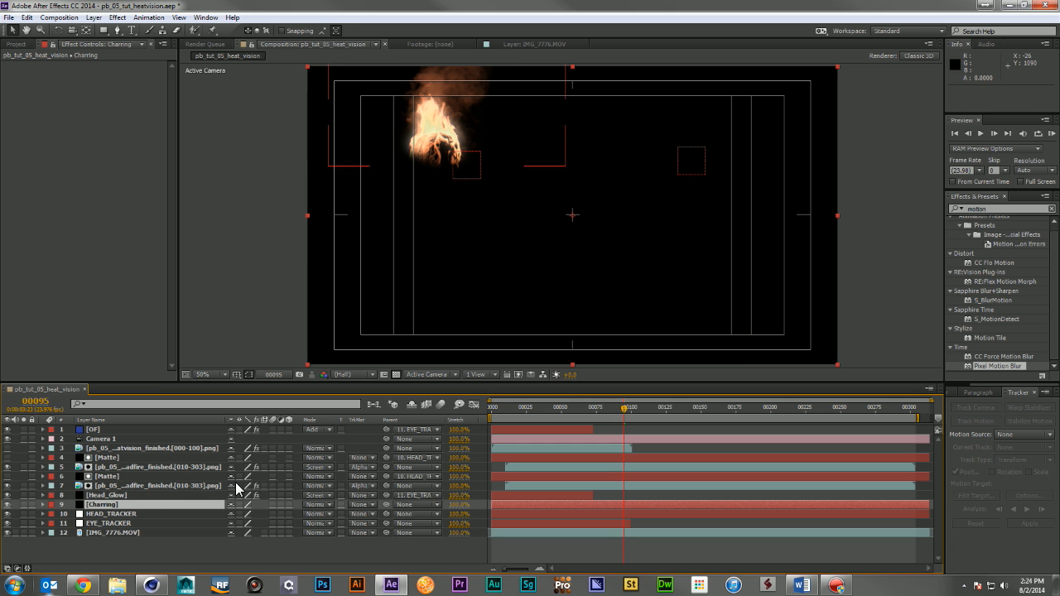
Draw a closed seven-point mask around the woman's face on the Charring solid with the Pen tool
click(117, 30)
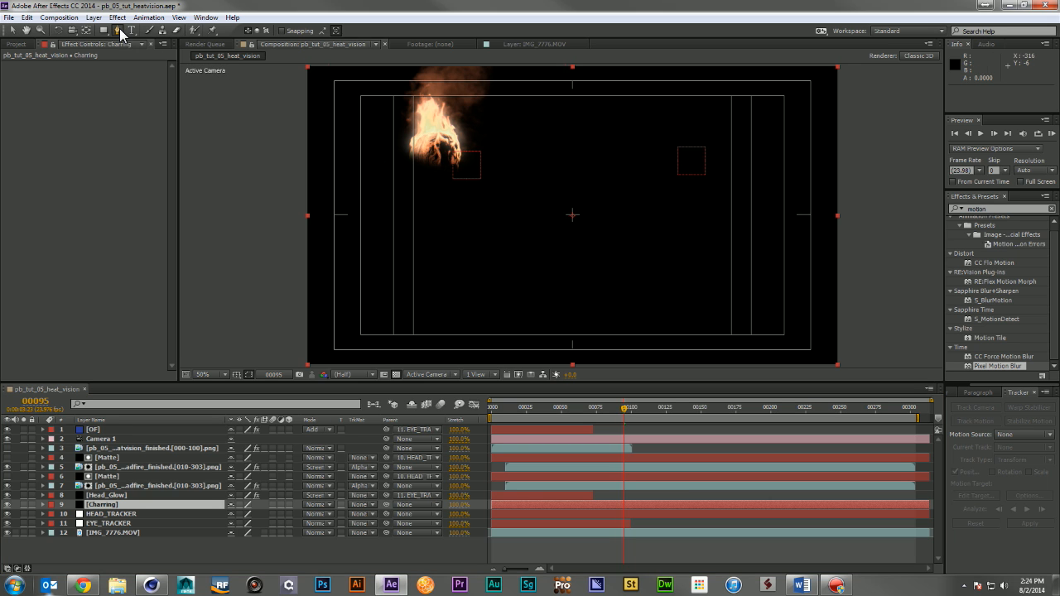
click(428, 133)
click(410, 142)
click(411, 159)
click(434, 175)
click(453, 174)
click(463, 154)
click(428, 132)
key(v)
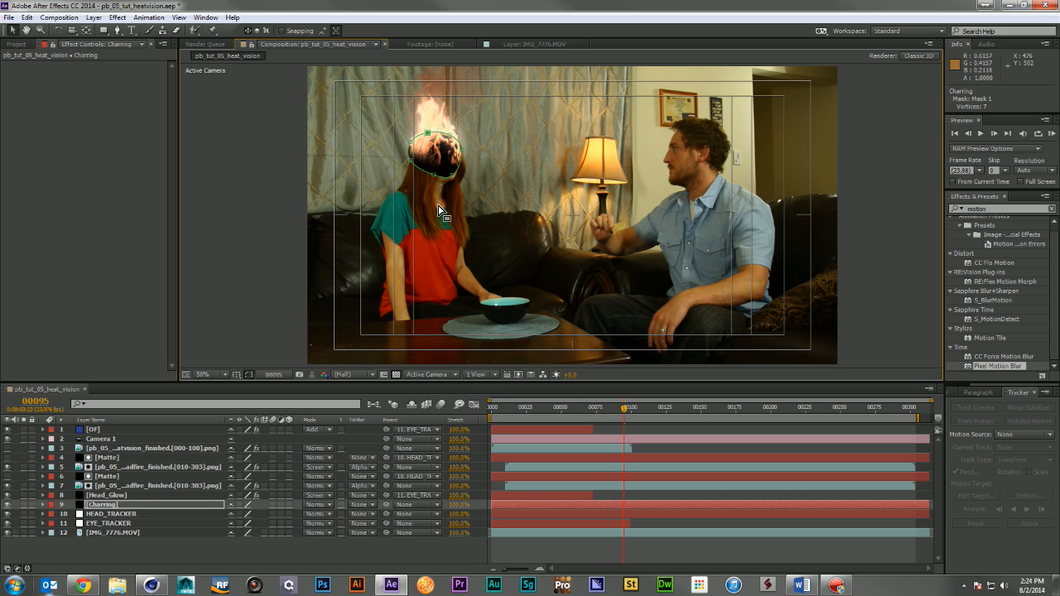
Reshape the Charring mask to fit the upper part of the face and set its Mask Feather to 27 pixels
double_click(428, 179)
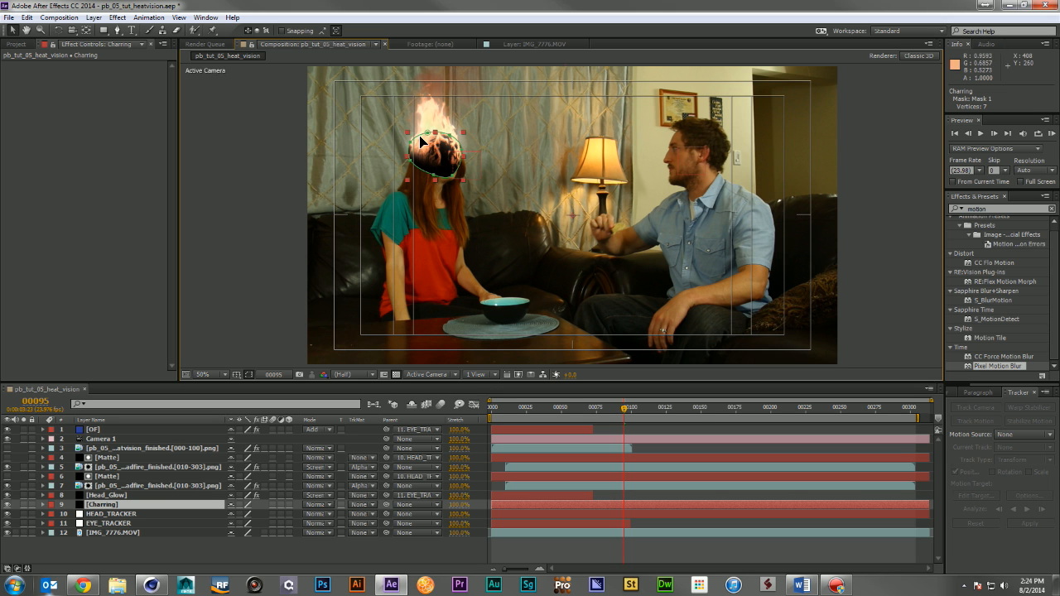
mouse_move(410, 143)
mouse_down()
mouse_move(416, 162)
mouse_move(427, 133)
mouse_up()
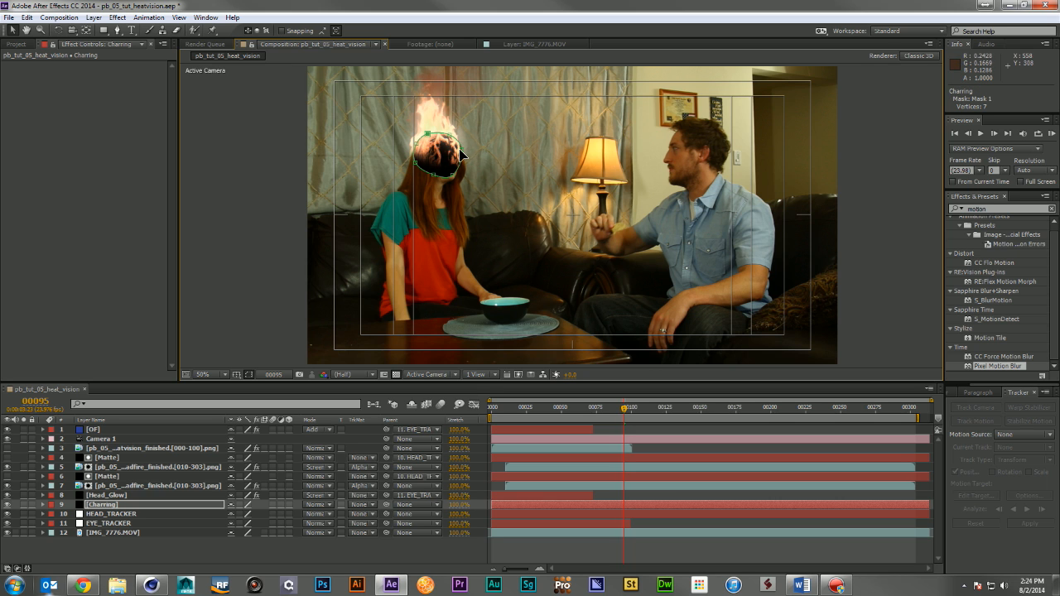
drag(450, 170, 460, 172)
key(f)
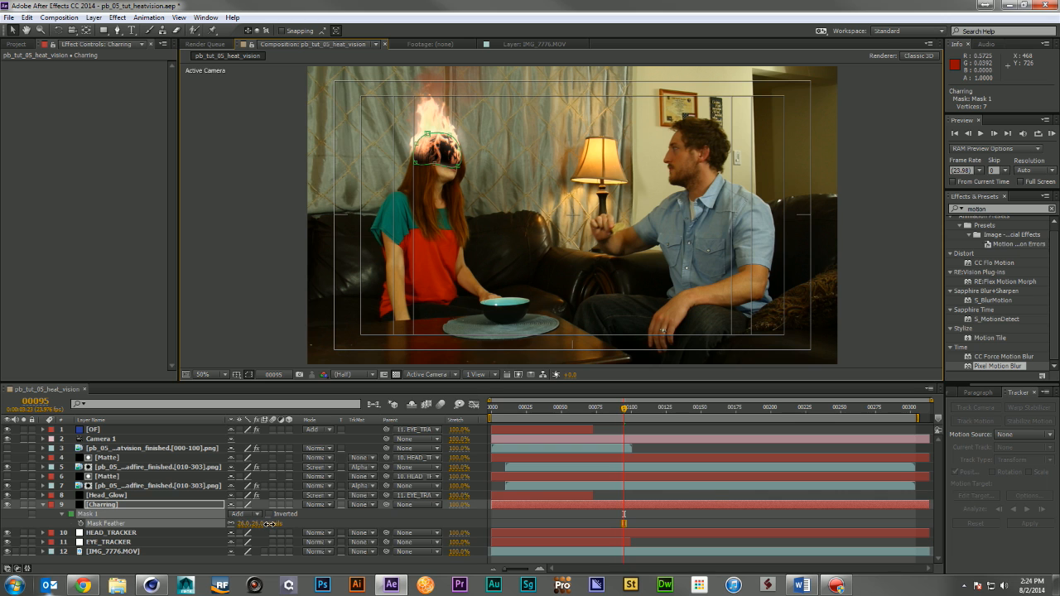
drag(271, 524, 269, 524)
Apply the Fractal Noise effect to the Charring layer and solo the layer
click(176, 505)
click(989, 210)
text(fractal)
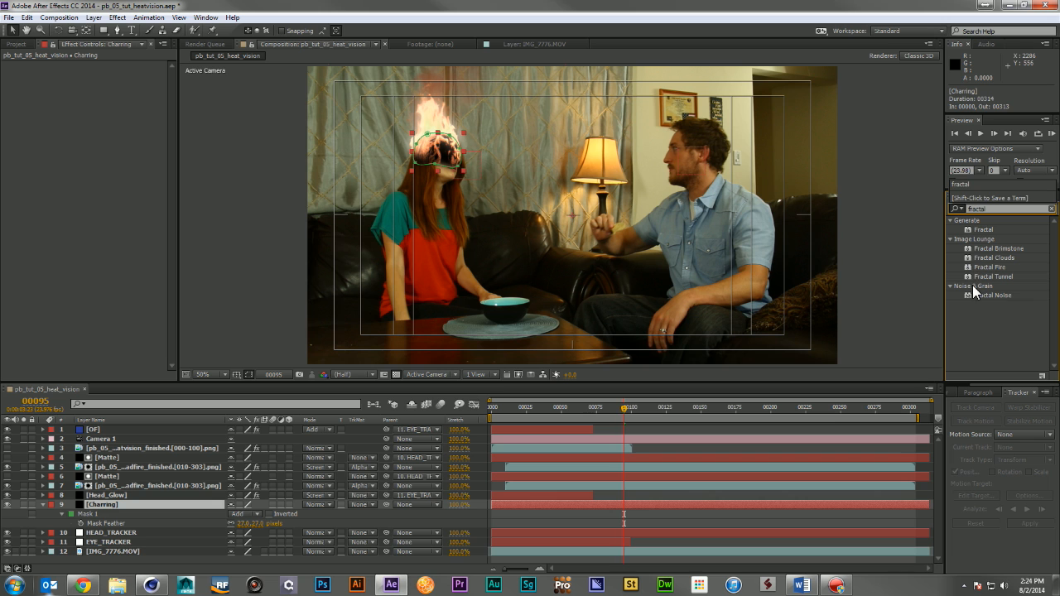
drag(978, 294, 127, 114)
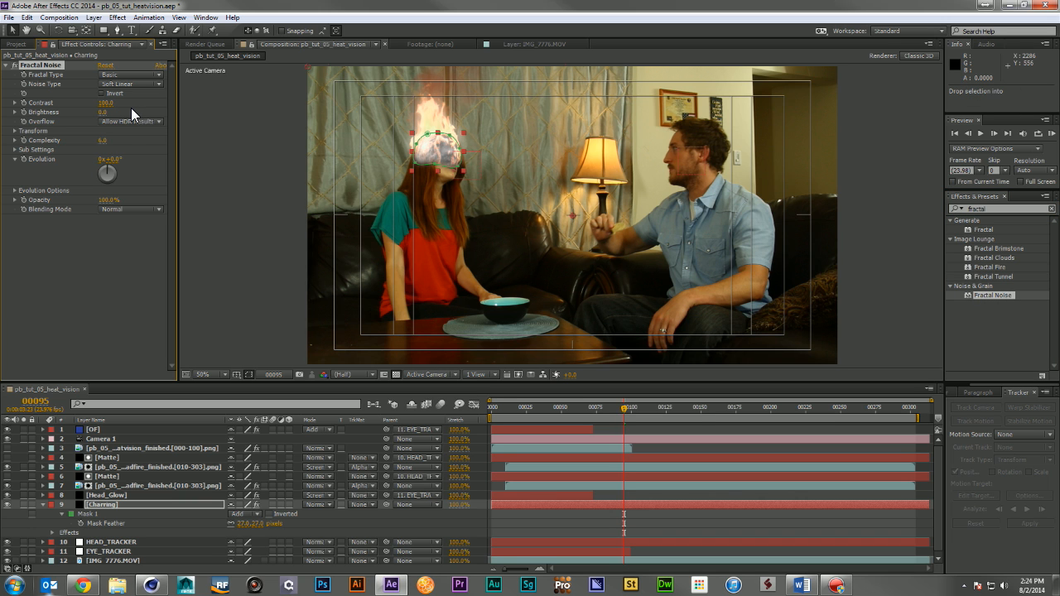
click(23, 504)
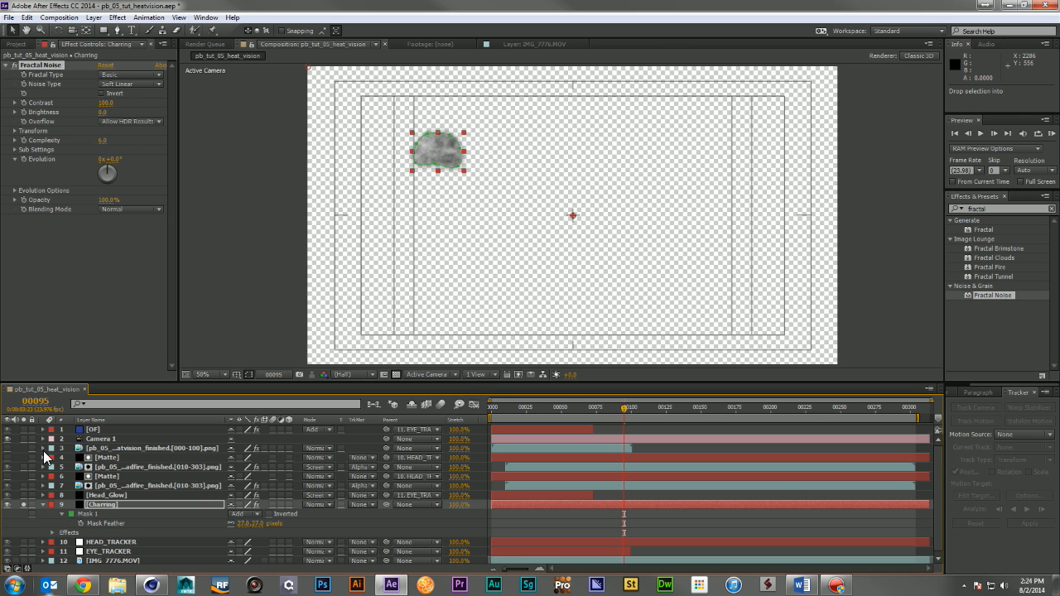
Set the Charring layer's Fractal Noise to Contrast 412, Brightness 7 and Scale 26
drag(102, 114, 236, 124)
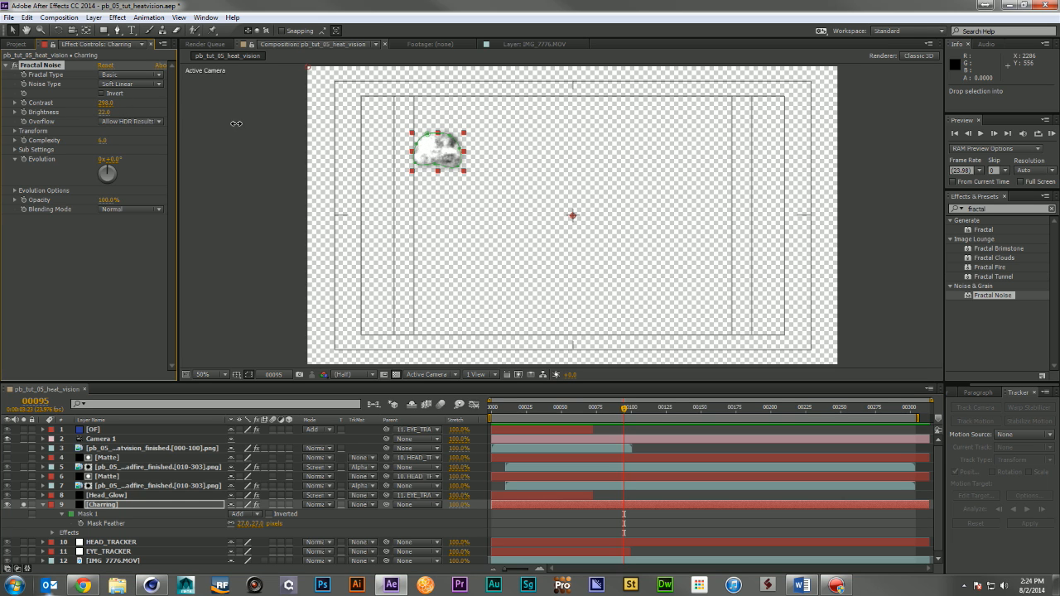
click(15, 131)
drag(106, 161, 76, 167)
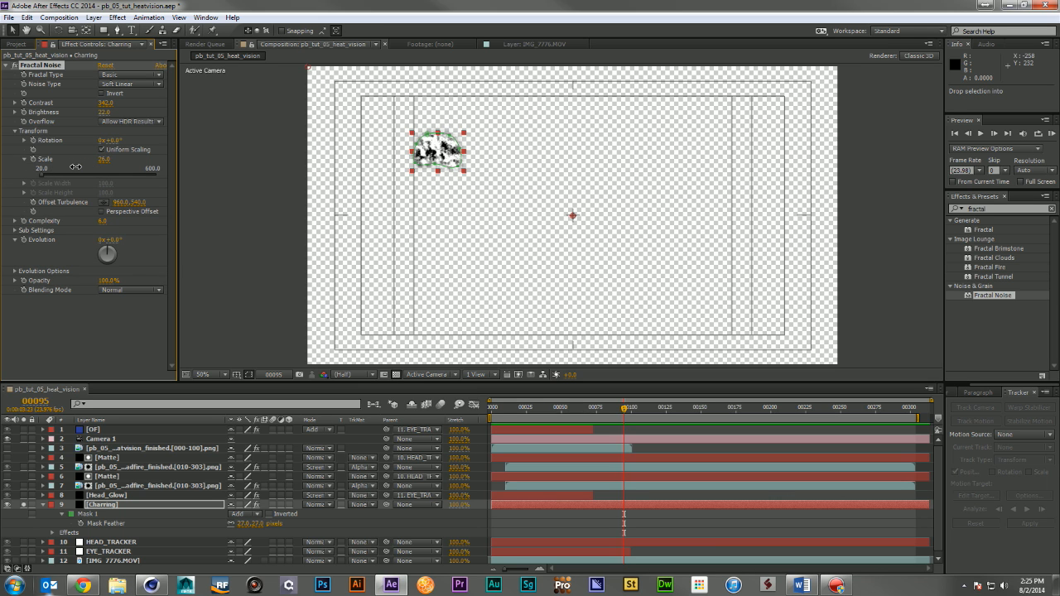
mouse_move(105, 102)
mouse_down()
mouse_move(155, 110)
mouse_move(79, 115)
mouse_move(110, 121)
mouse_up()
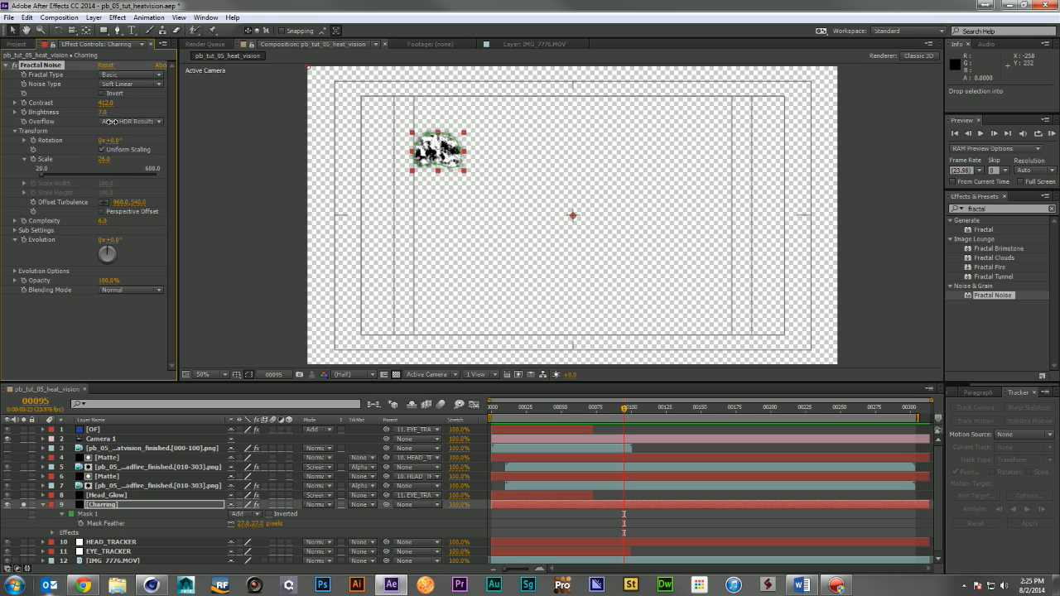
Set the Charring layer's blending mode to Multiply, unsolo it and collapse its properties
click(306, 504)
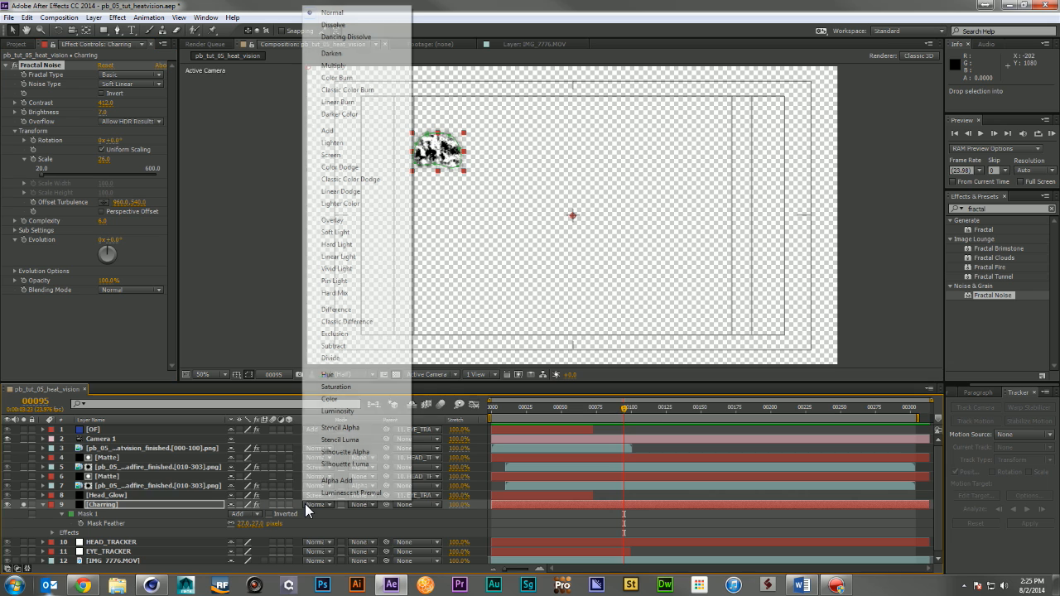
click(356, 66)
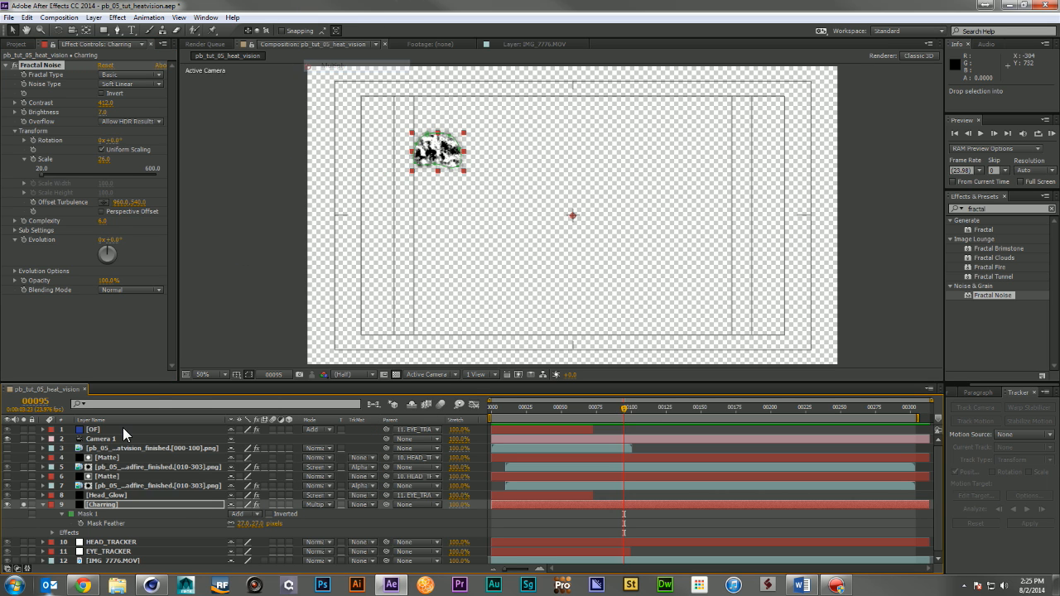
click(22, 504)
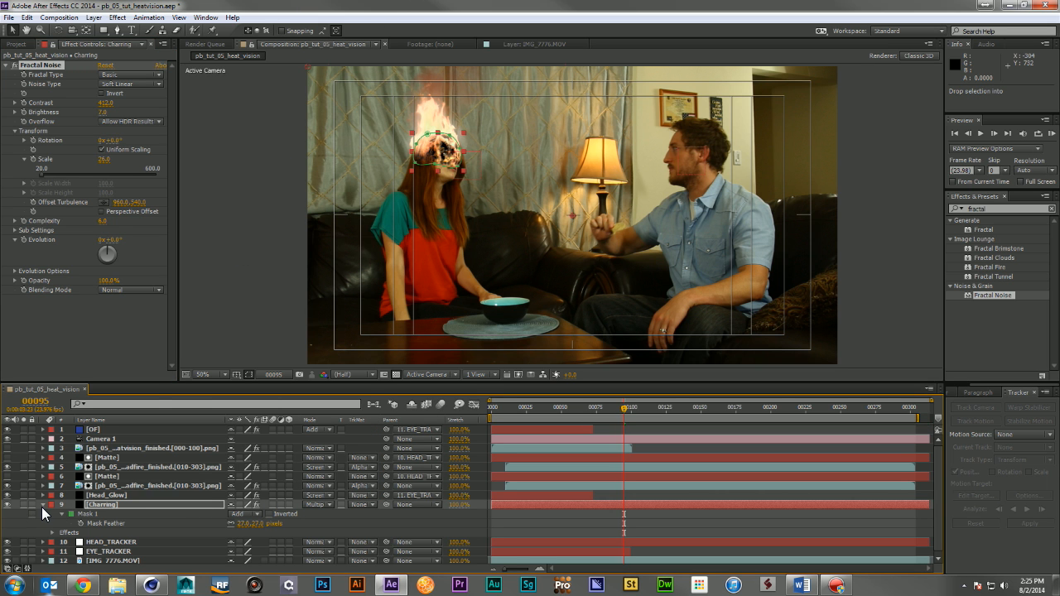
click(42, 504)
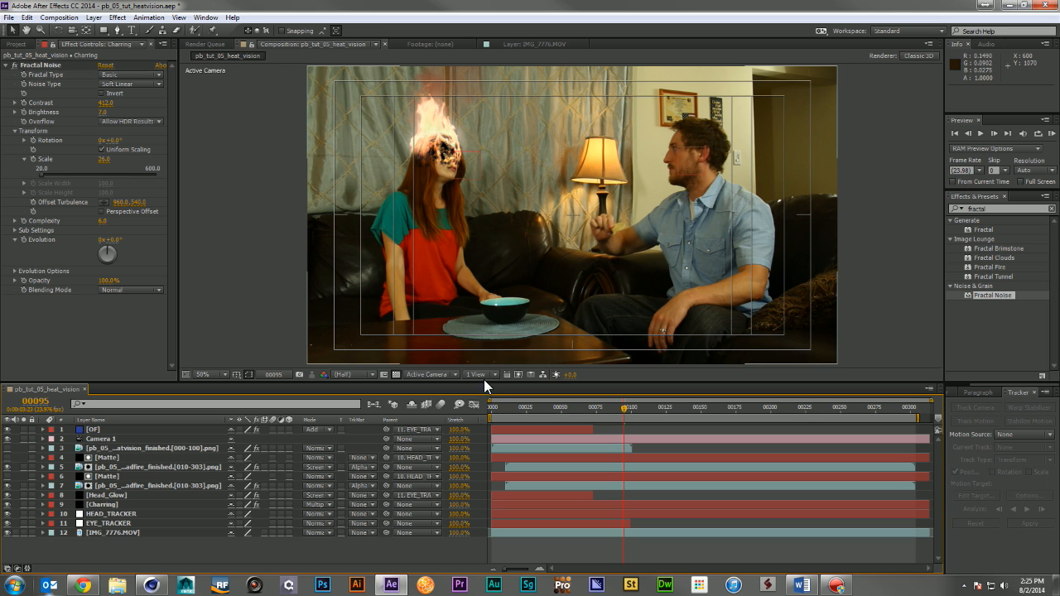
Parent the Charring layer to HEAD_TRACKER and preview the opening frames
click(118, 504)
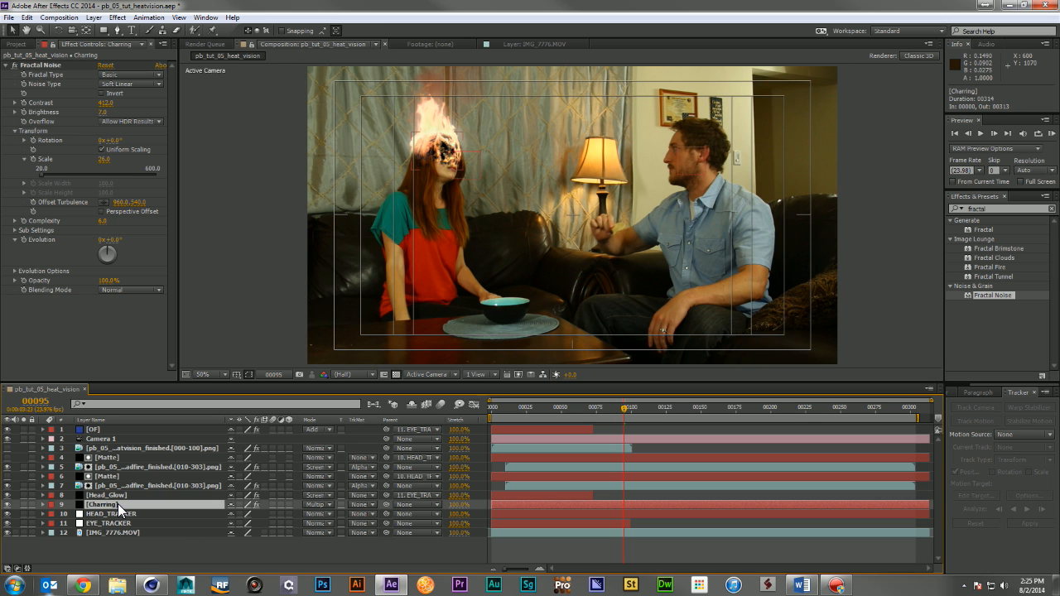
drag(386, 505, 131, 514)
click(214, 552)
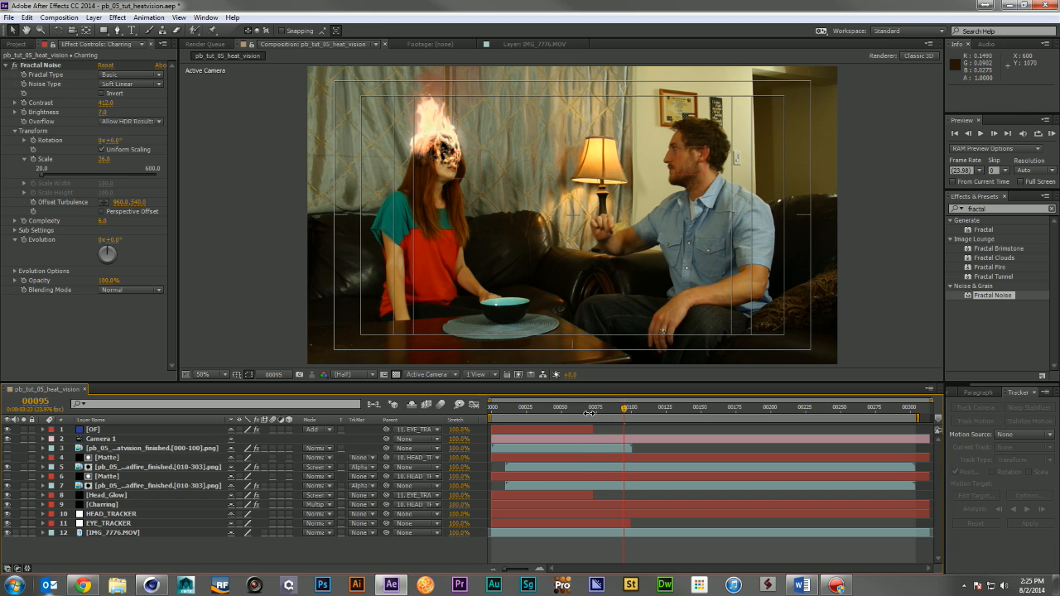
key(KP_0)
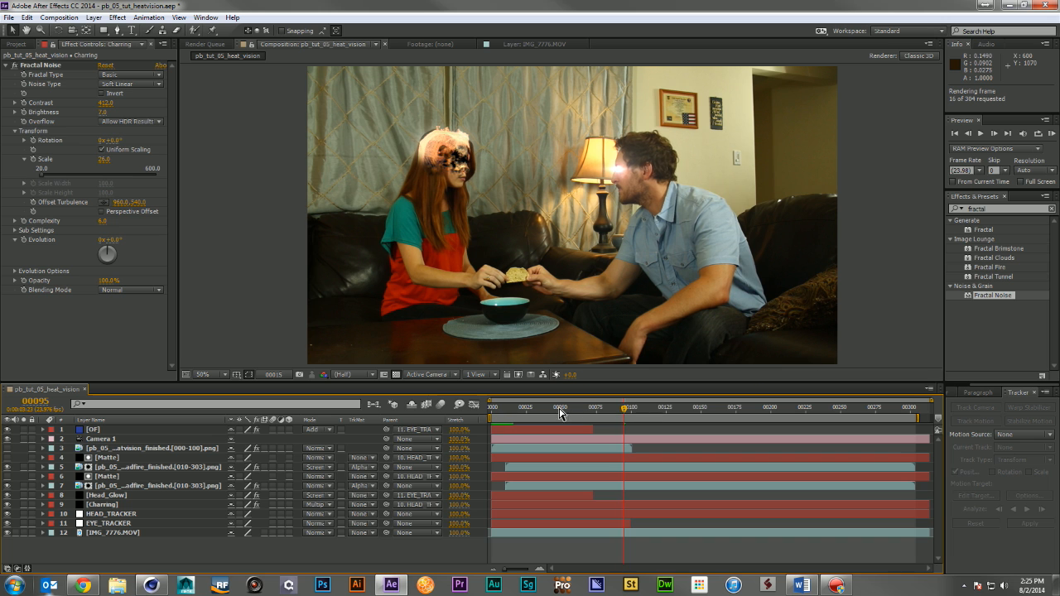
key(space)
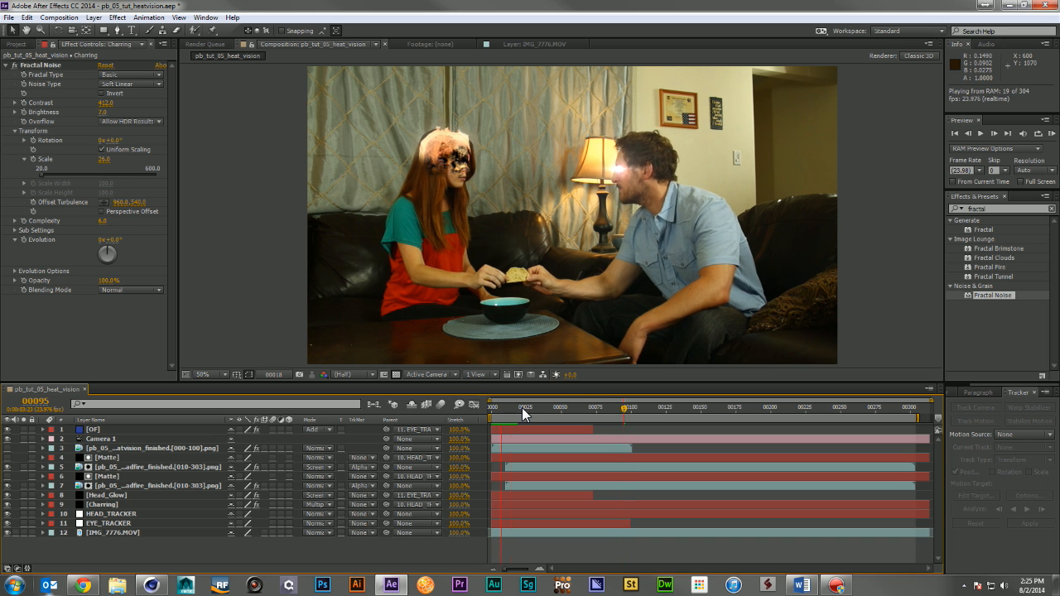
key(space)
Start the Charring layer at frame 13, keyframe its opacity from 5% there to 100% a few frames on, and preview the fade-in
drag(522, 408, 509, 406)
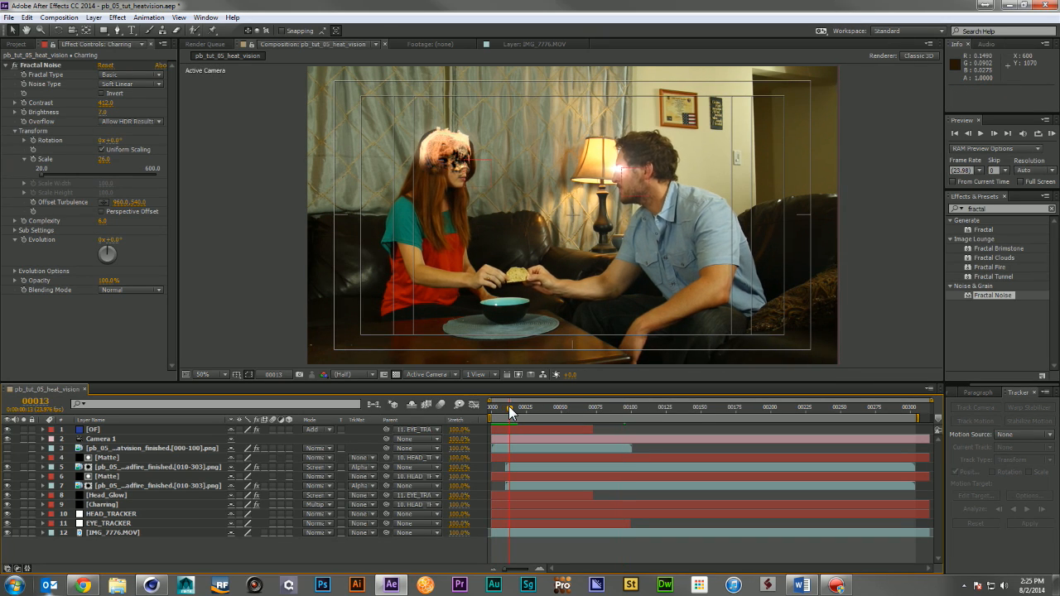
click(101, 503)
key(t)
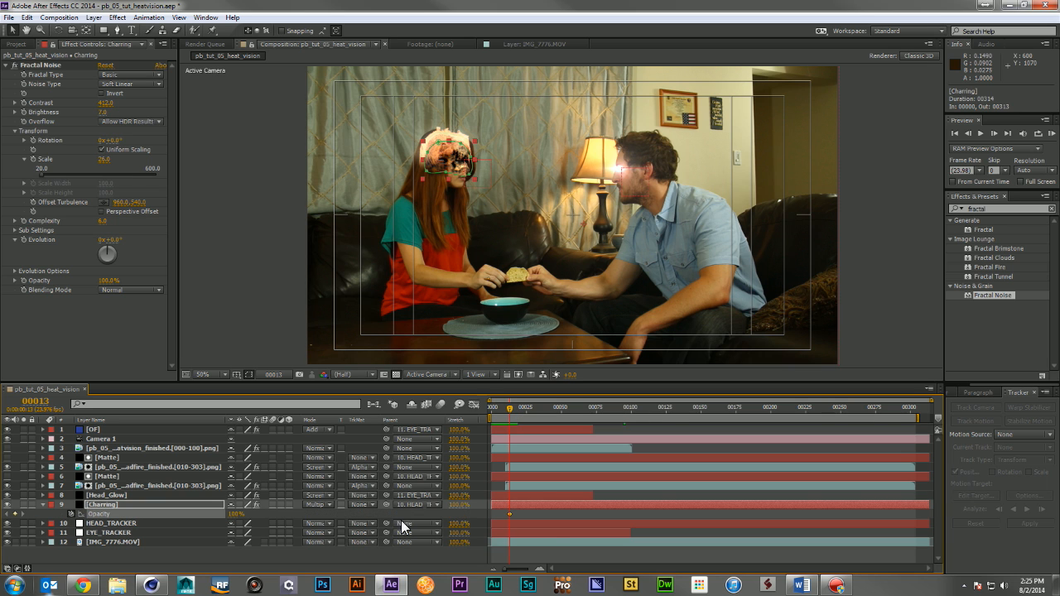
key(alt+Right)
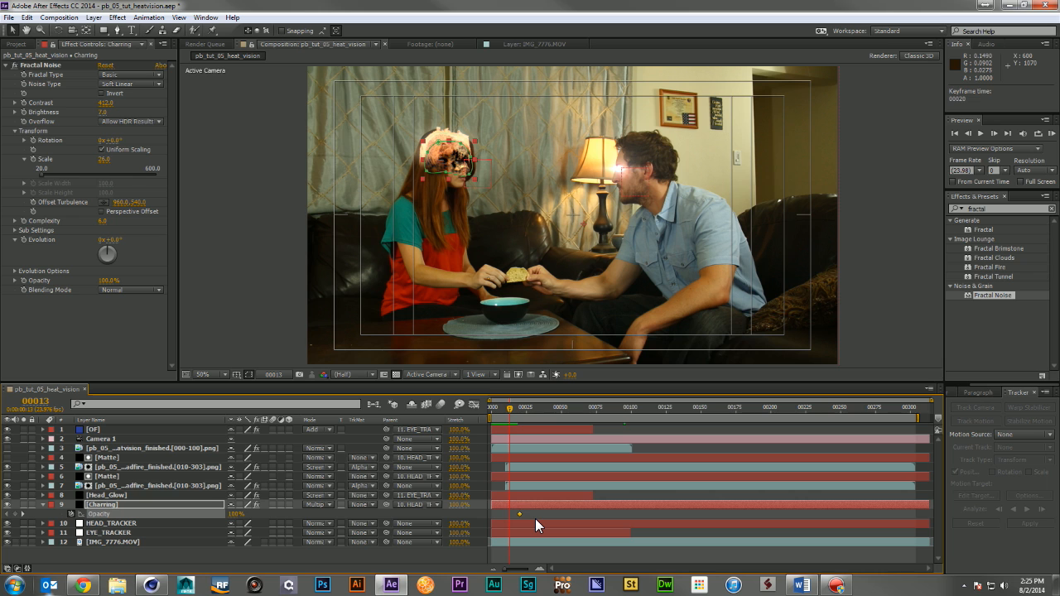
click(237, 515)
text(1)
key(Return)
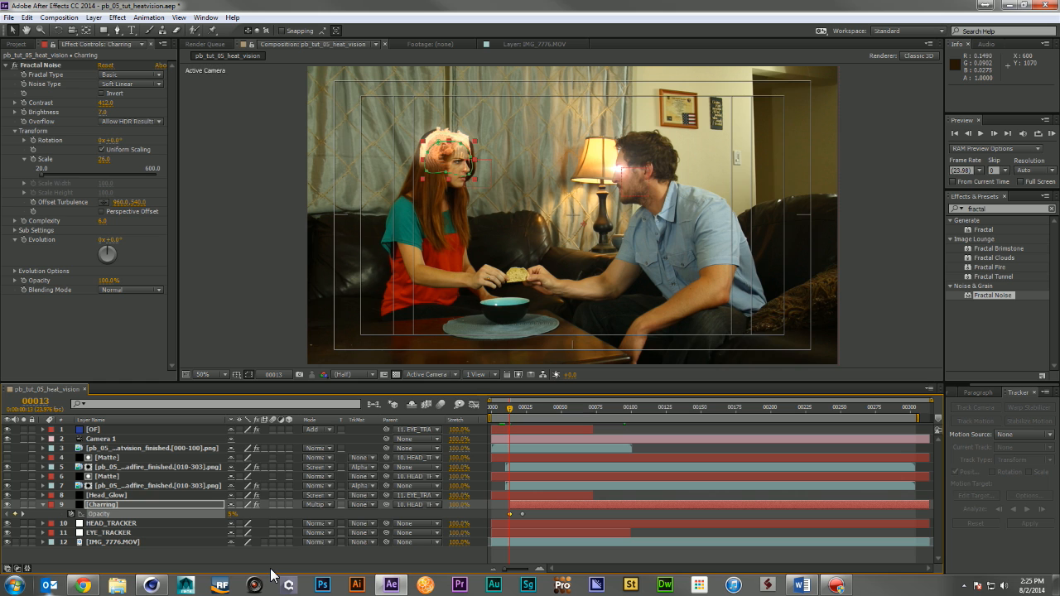
key(KP_0)
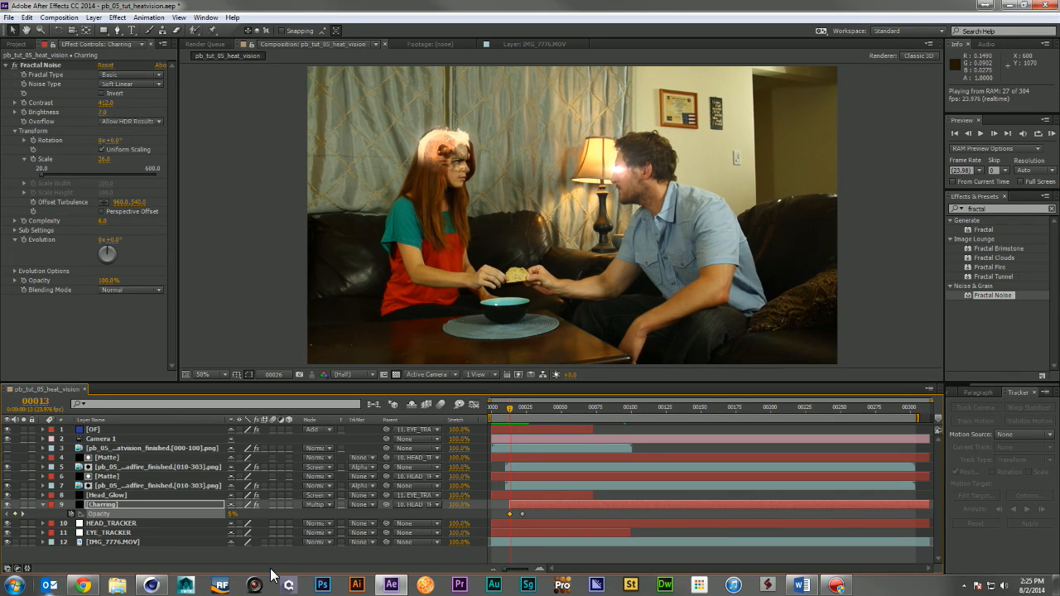
key(space)
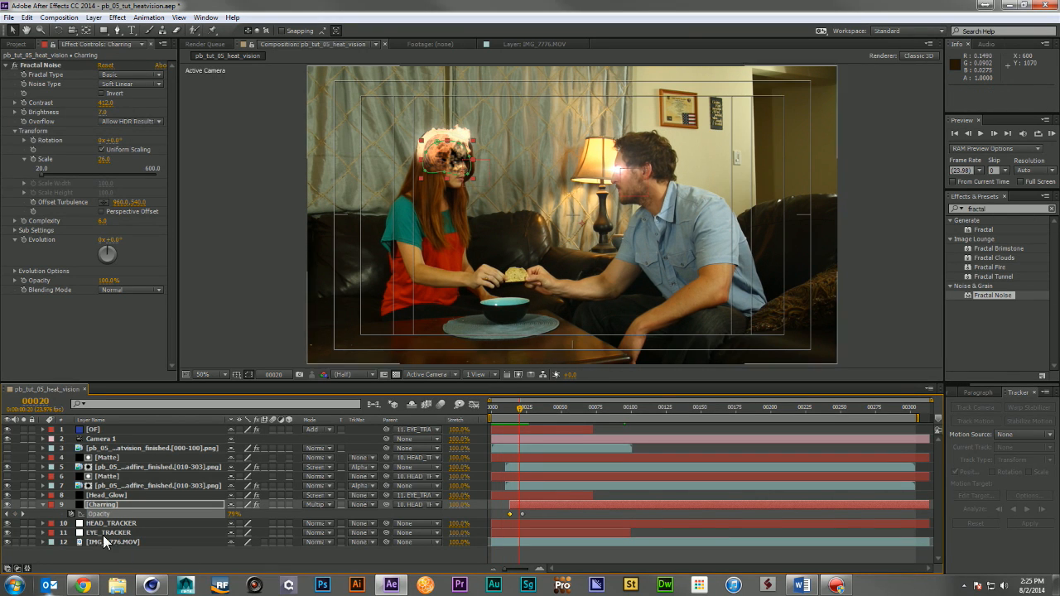
Collapse the Charring layer, make the heat vision layer visible again and preview the composite up to frame 50
click(42, 505)
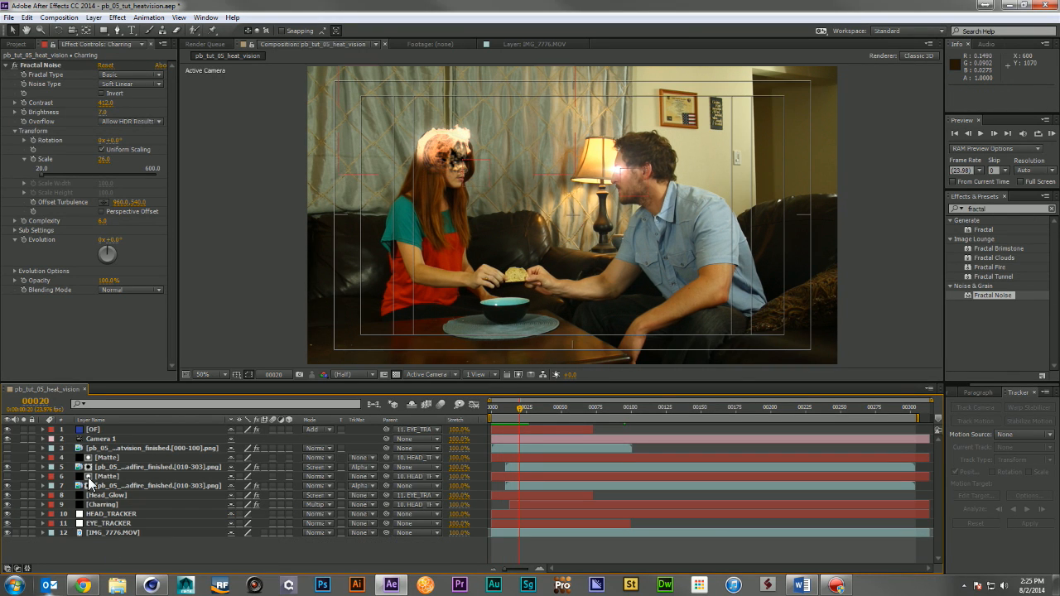
click(7, 448)
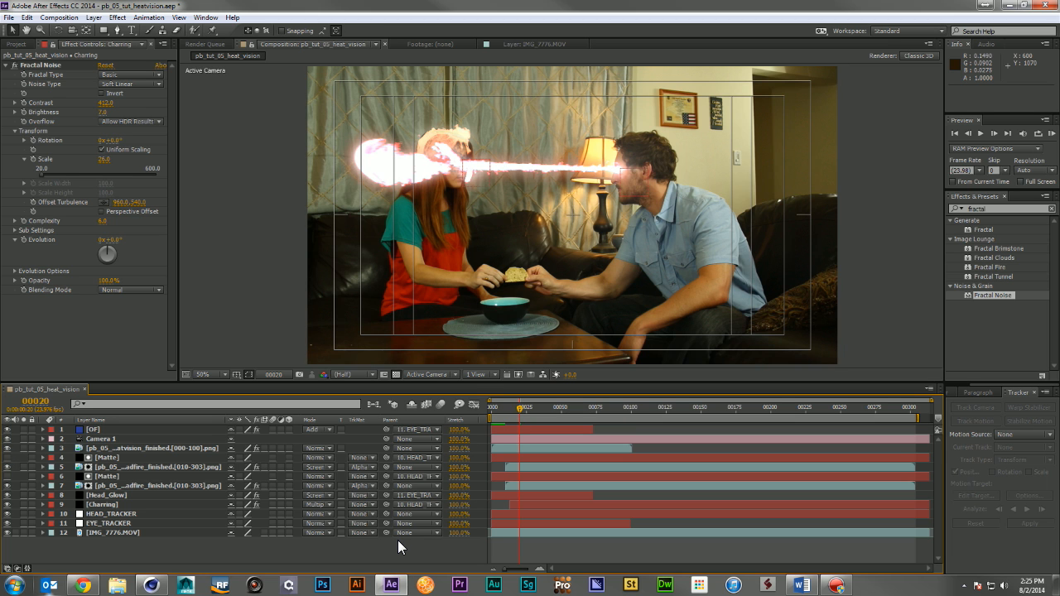
key(KP_0)
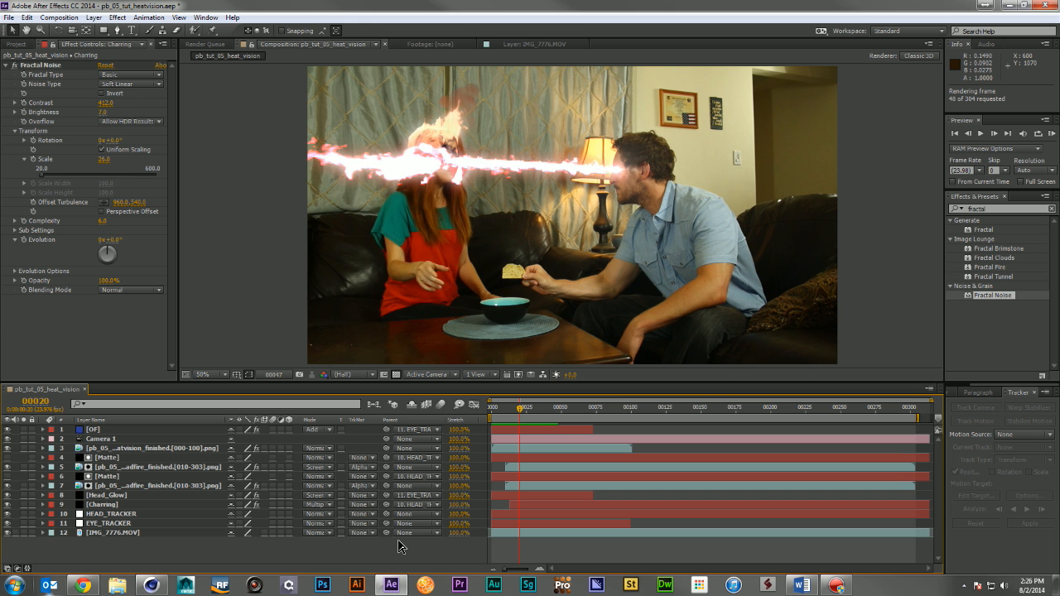
key(space)
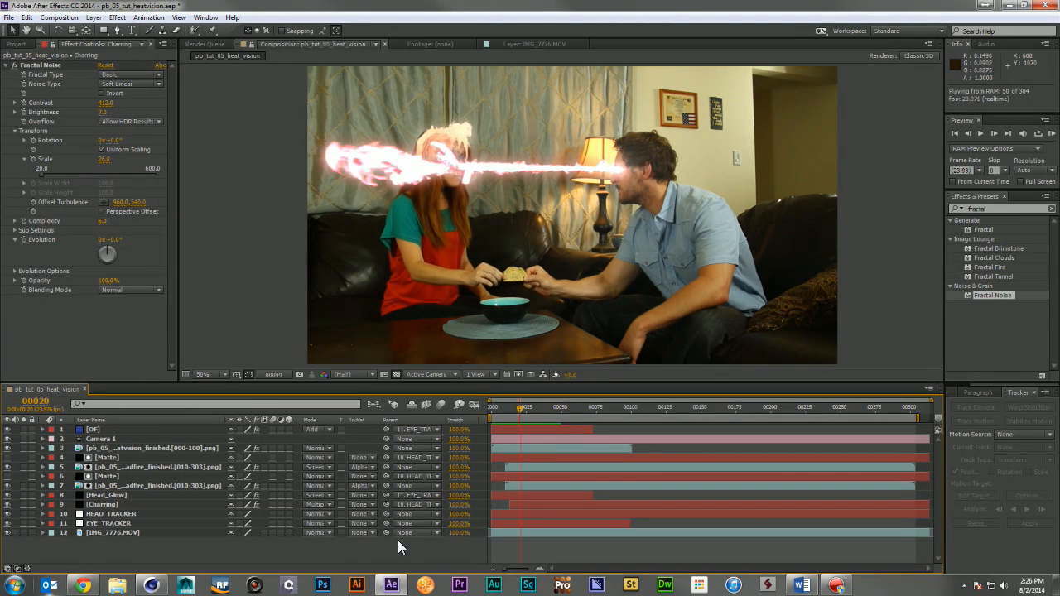
key(space)
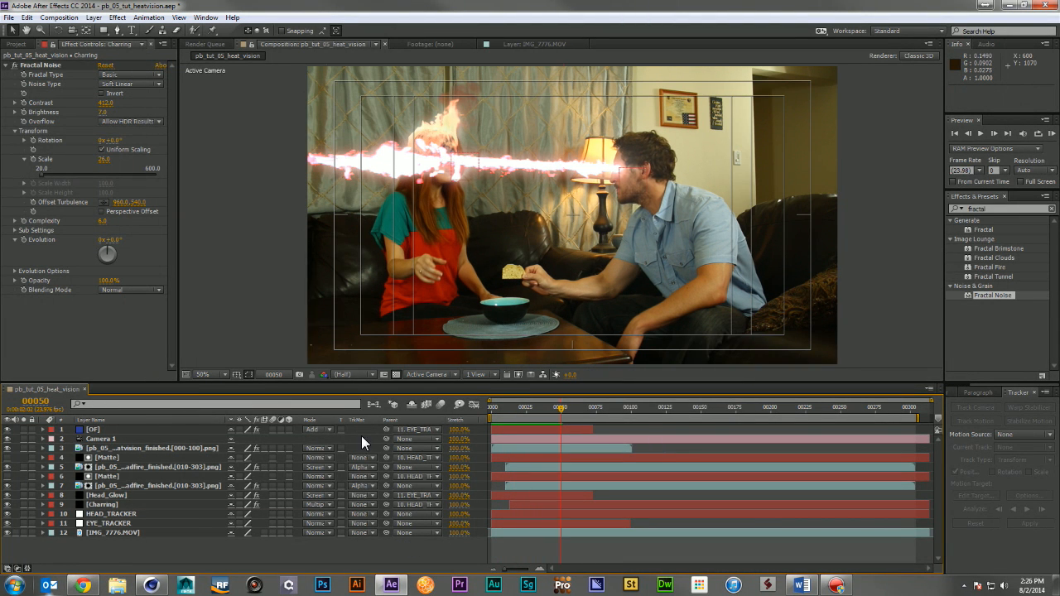
Delay the ending mask path keyframes of both Matte layers by five frames and preview the fire
click(112, 477)
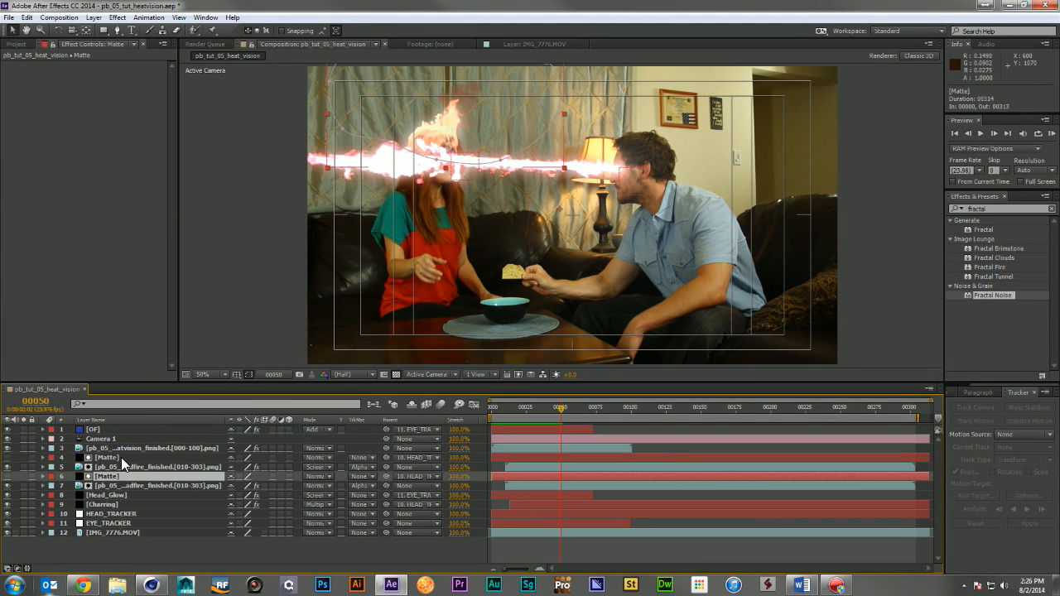
ctrl+click(121, 457)
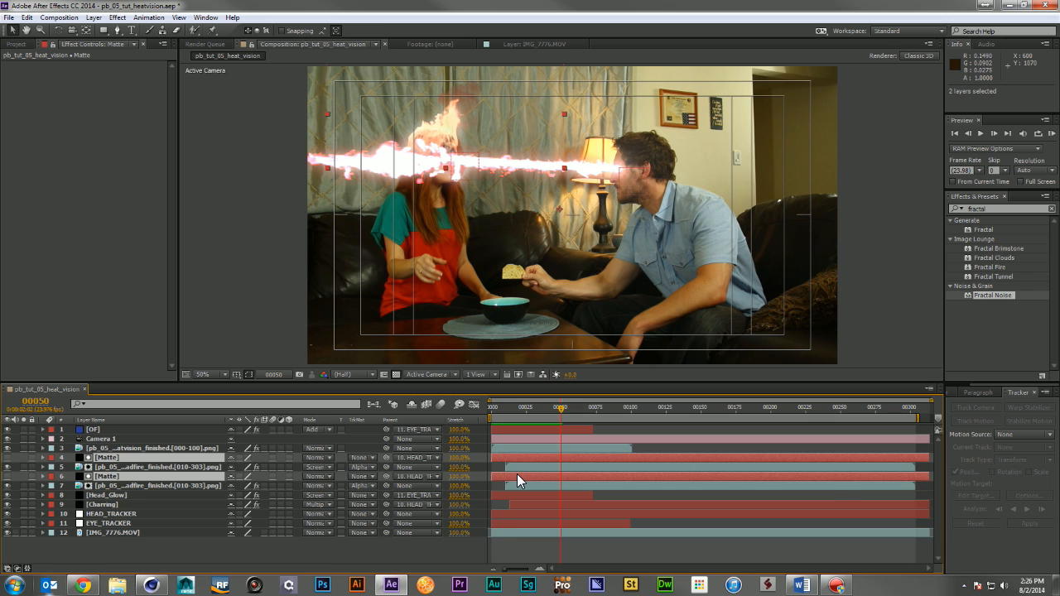
key(m)
drag(531, 473, 509, 514)
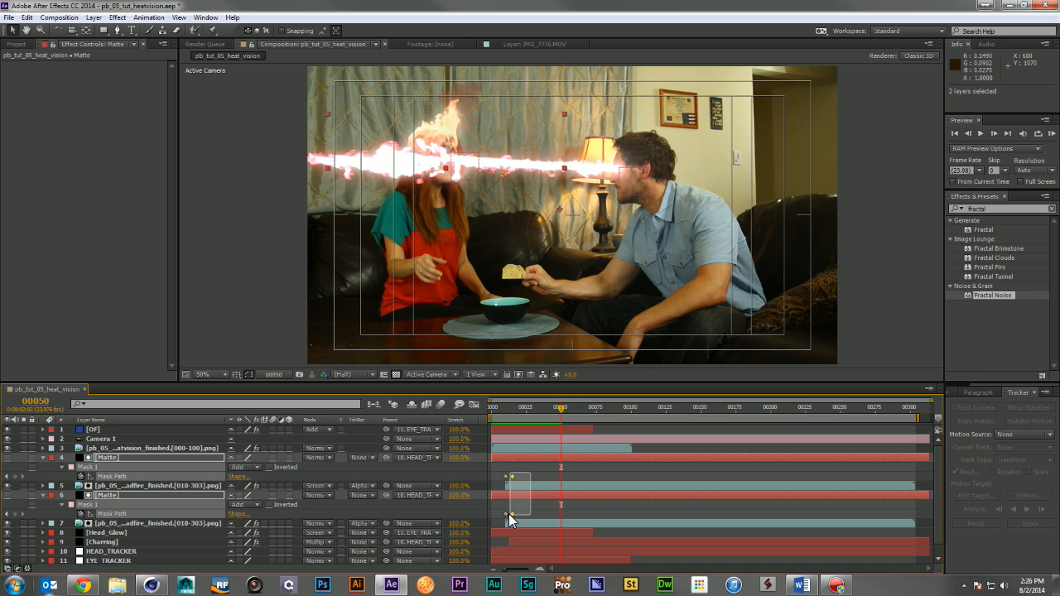
key(alt+Right)
key(alt+Right)
key(alt+Right)
key(alt+Right)
key(alt+Right)
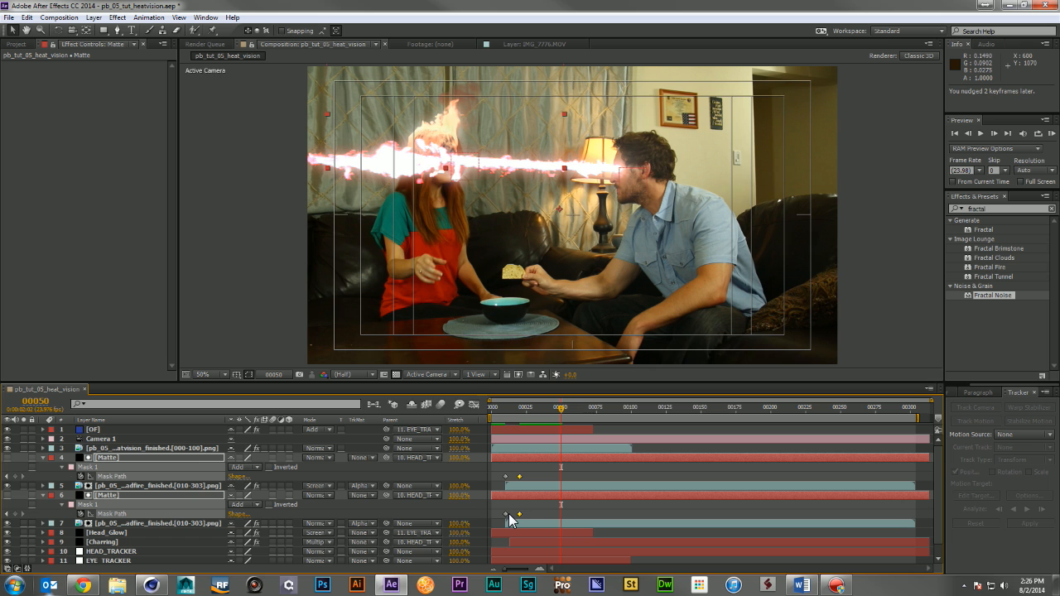
key(KP_0)
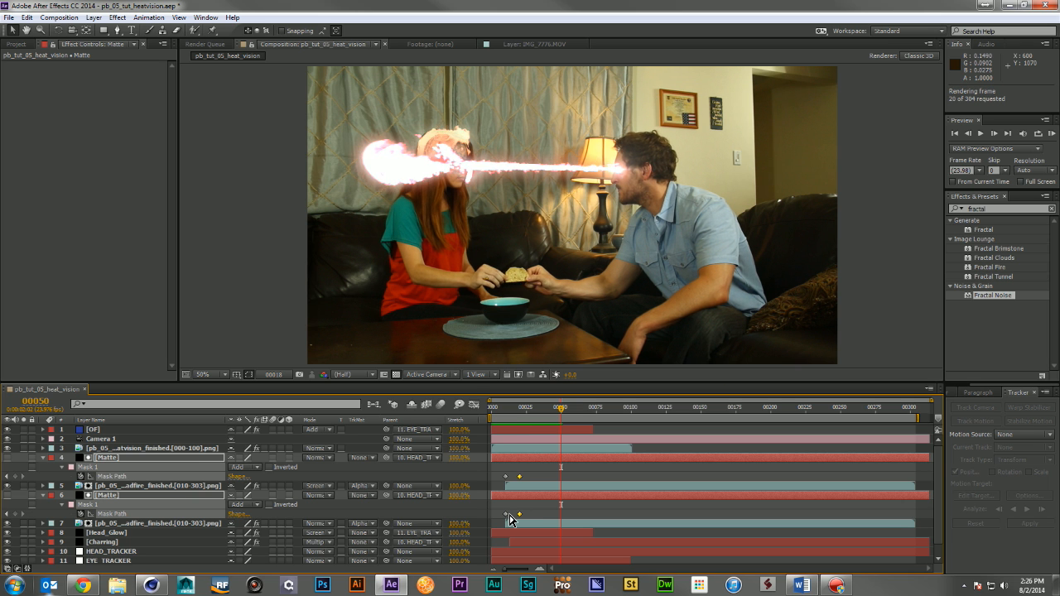
key(space)
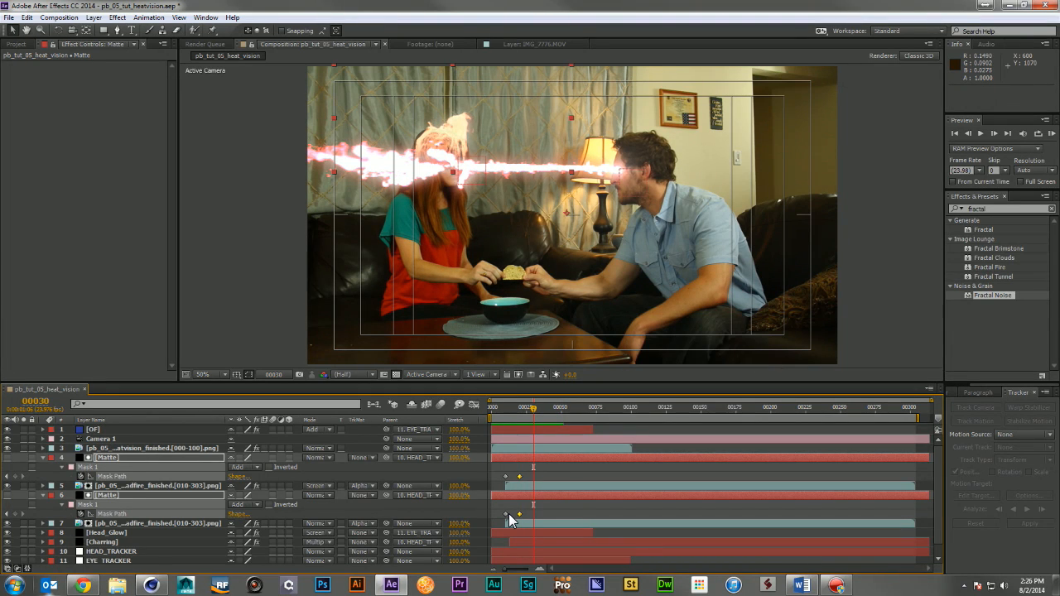
Move the ending mask path keyframes of both Matte layers to frame 30, preview the slower reveal and collapse the layers
key(alt+Right)
key(alt+Right)
key(alt+Right)
key(alt+Right)
key(alt+Right)
key(alt+Right)
key(alt+Right)
key(alt+Right)
key(space)
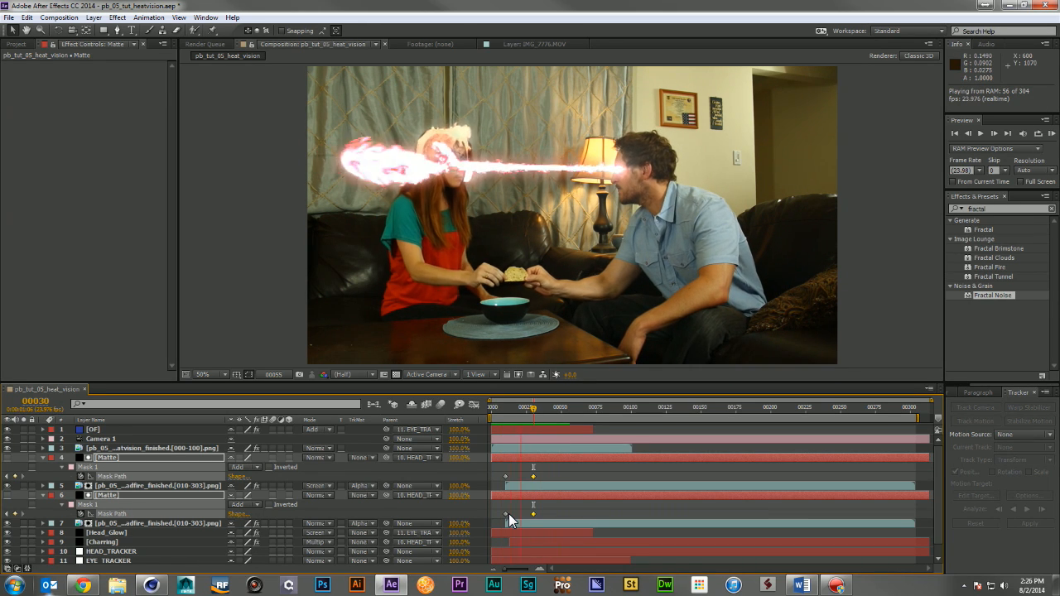
key(space)
click(43, 457)
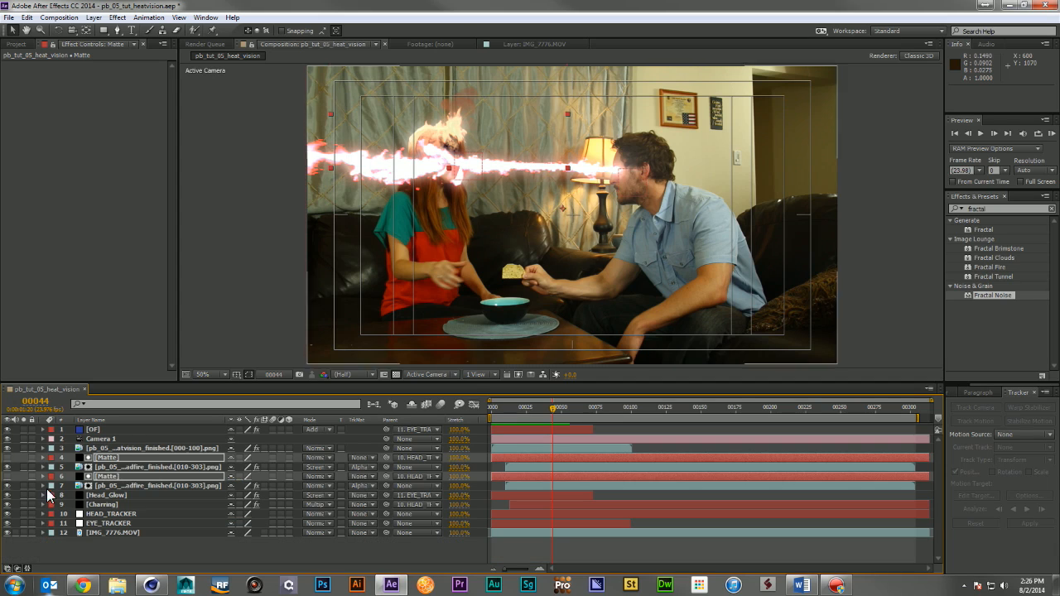
click(94, 548)
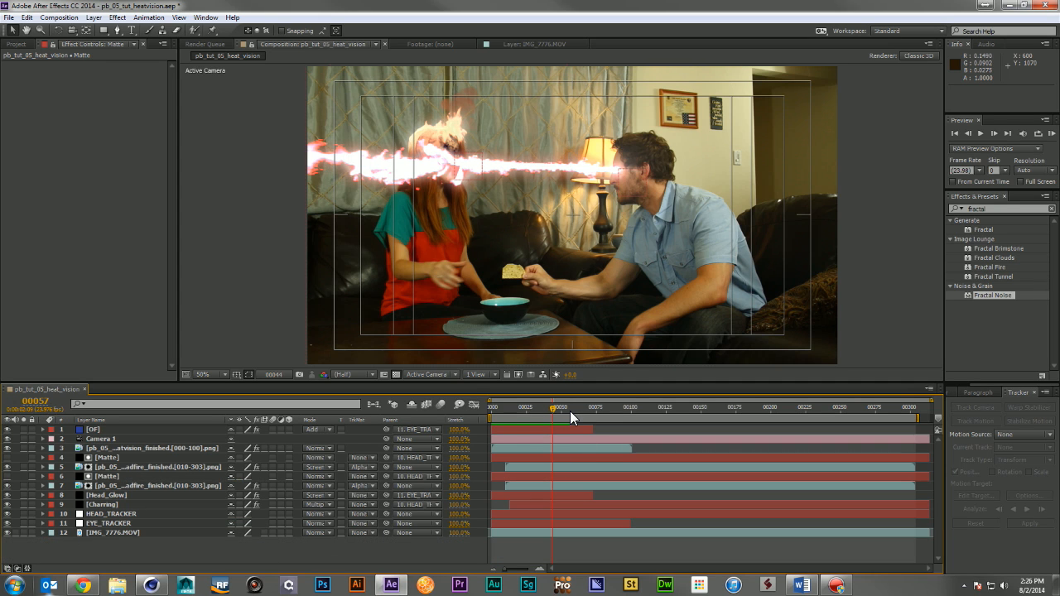
Add pb_dp_embers_01_side.mov from the 02_VIDEO folder above HEAD_TRACKER and start the layer at frame 21
click(570, 410)
click(677, 406)
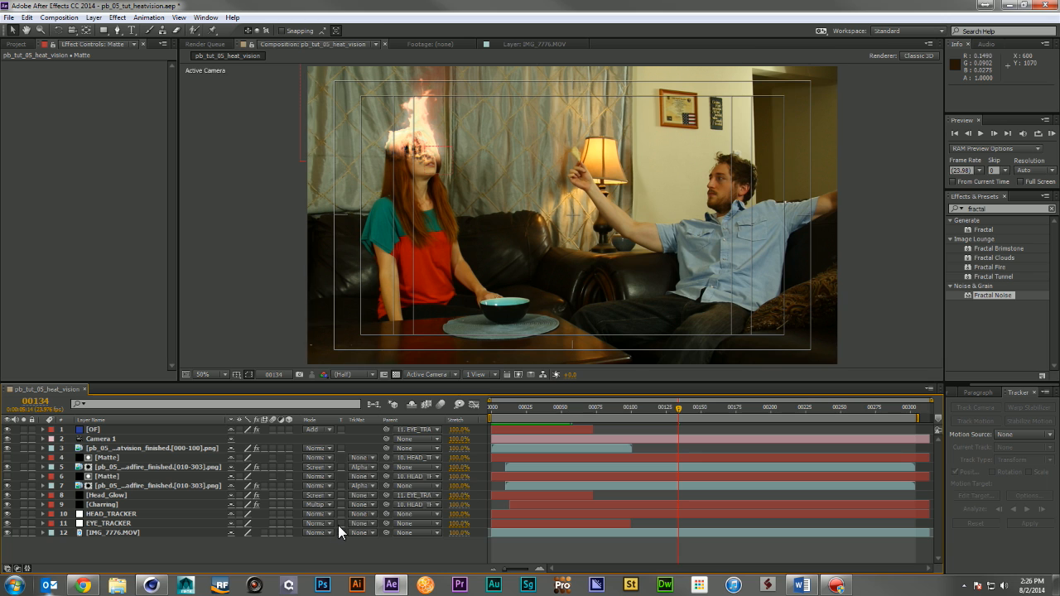
click(16, 44)
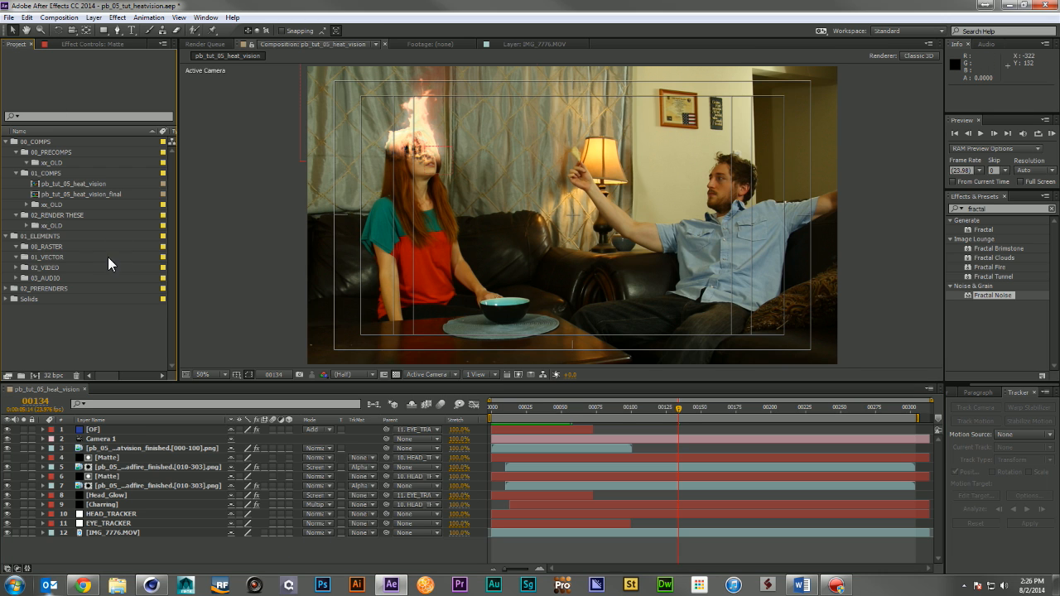
click(15, 267)
drag(65, 299, 165, 507)
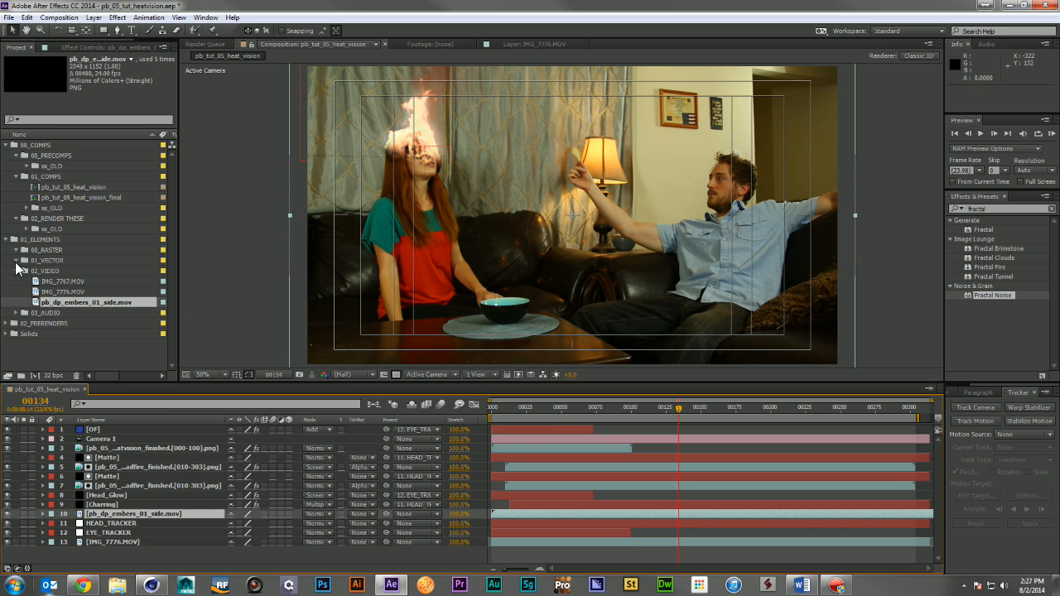
click(16, 270)
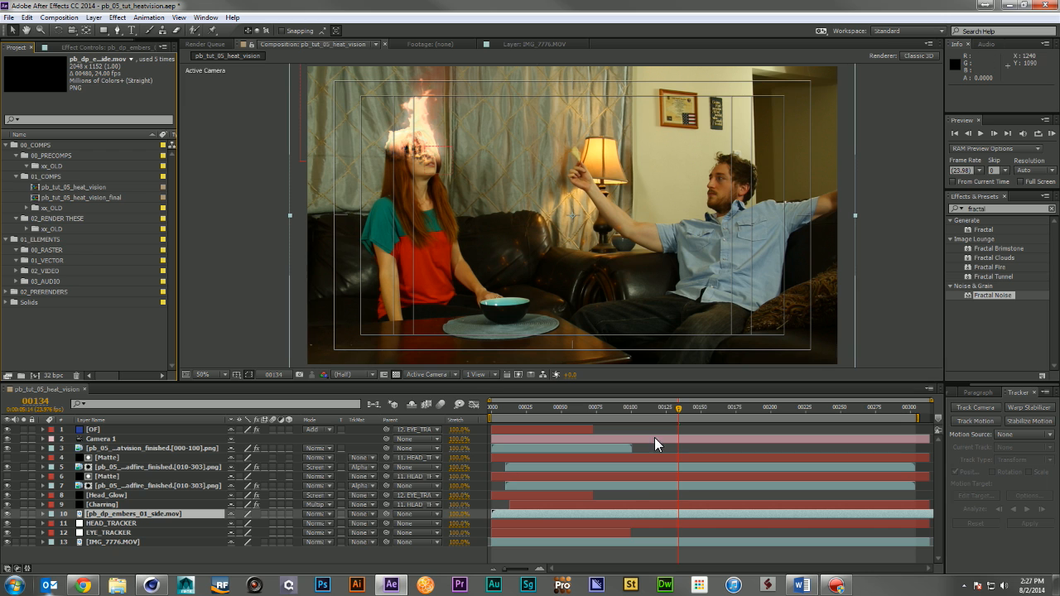
drag(519, 511, 546, 513)
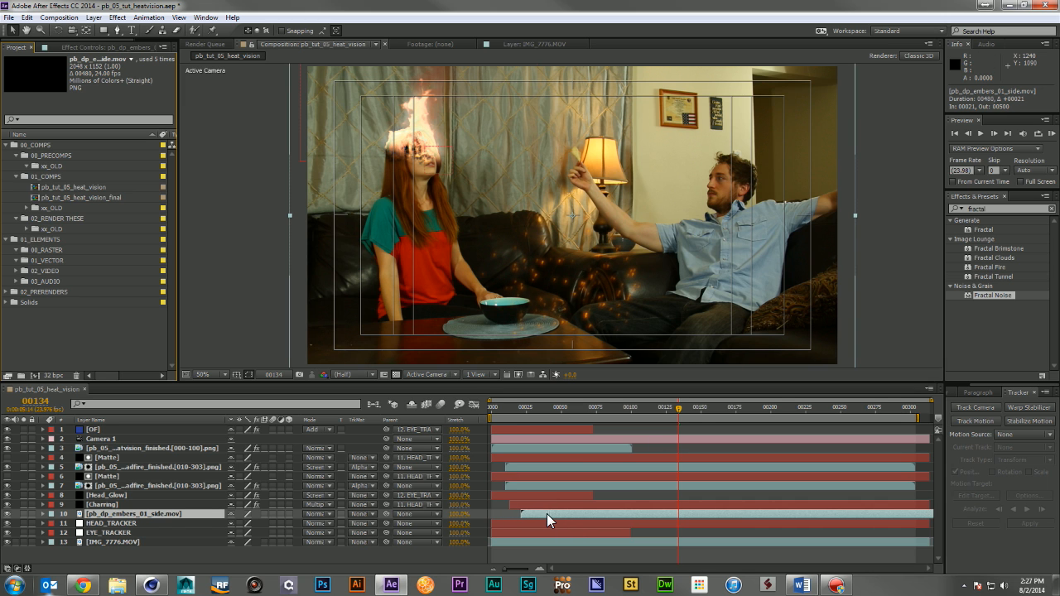
Set the embers layer to Screen mode at 34% scale, stack it above the Matte layers and position it over the burning head
key(s)
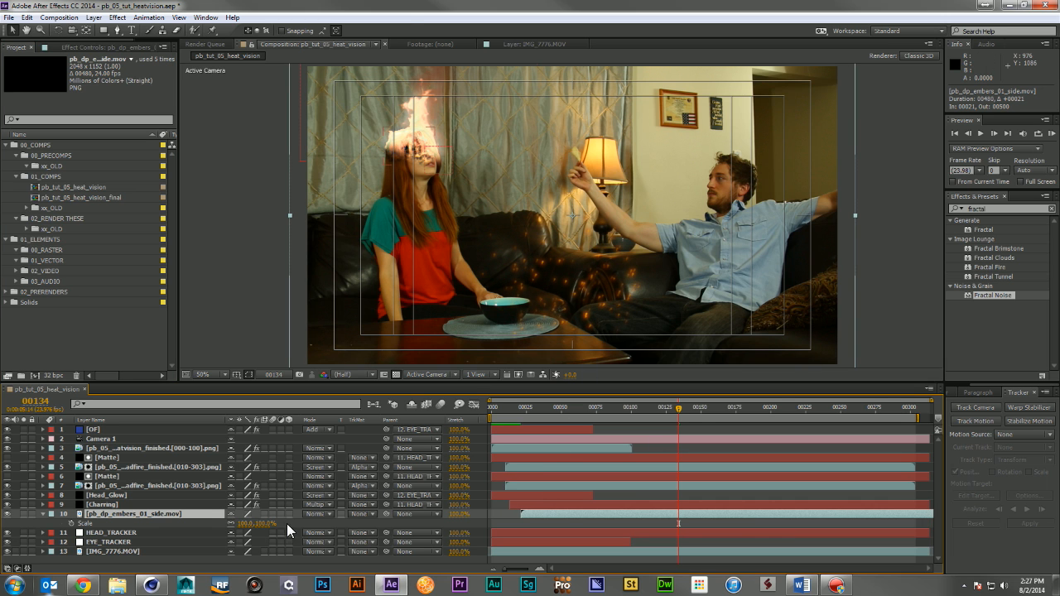
click(345, 512)
click(348, 166)
drag(249, 524, 228, 526)
drag(612, 269, 452, 150)
drag(133, 514, 145, 453)
mouse_move(444, 134)
mouse_down()
mouse_move(435, 121)
mouse_move(442, 129)
mouse_up()
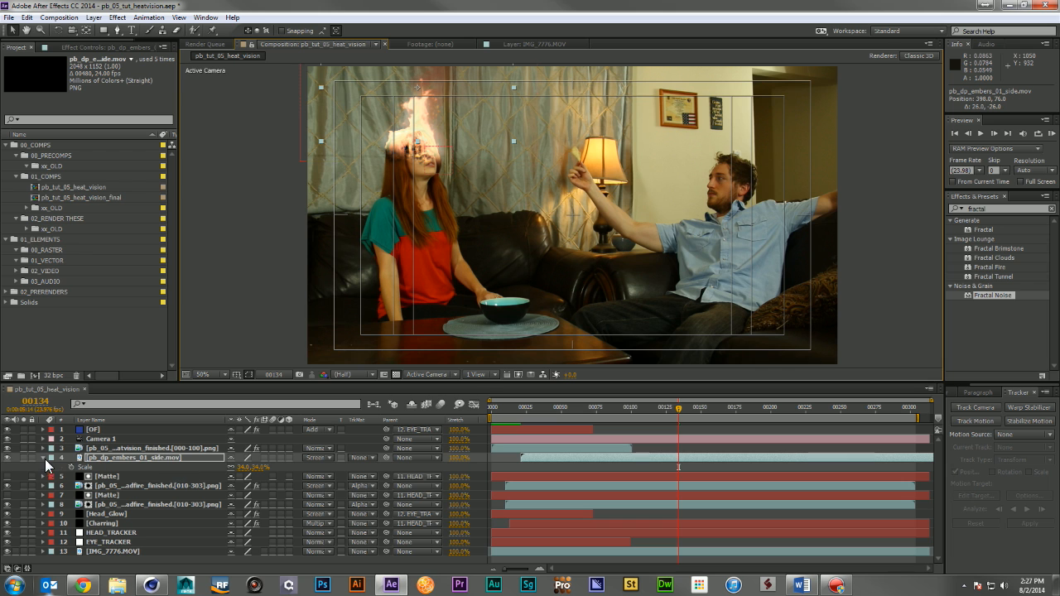
Inspect the embers in solo against black, then unsolo them and reposition the layer to 456, 114 at frame 47
click(23, 458)
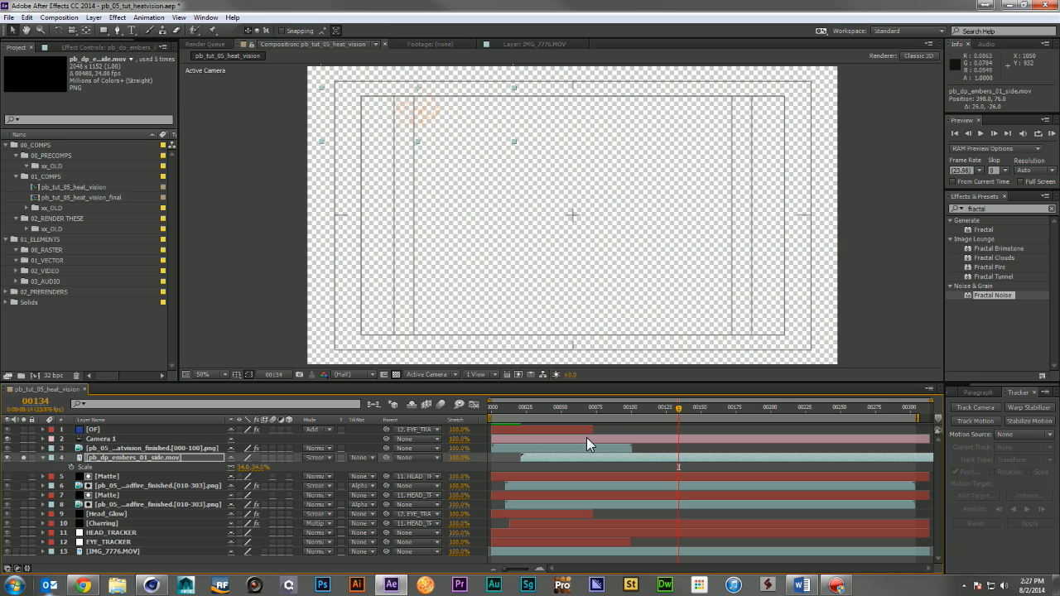
click(396, 375)
mouse_move(570, 406)
mouse_down()
mouse_move(514, 408)
mouse_move(557, 419)
mouse_up()
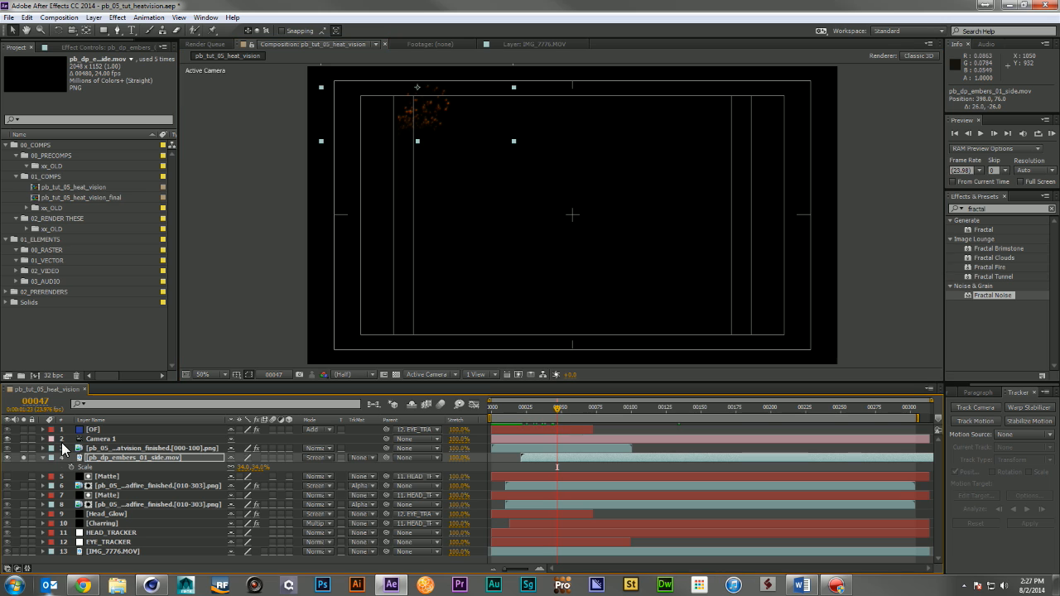
click(23, 457)
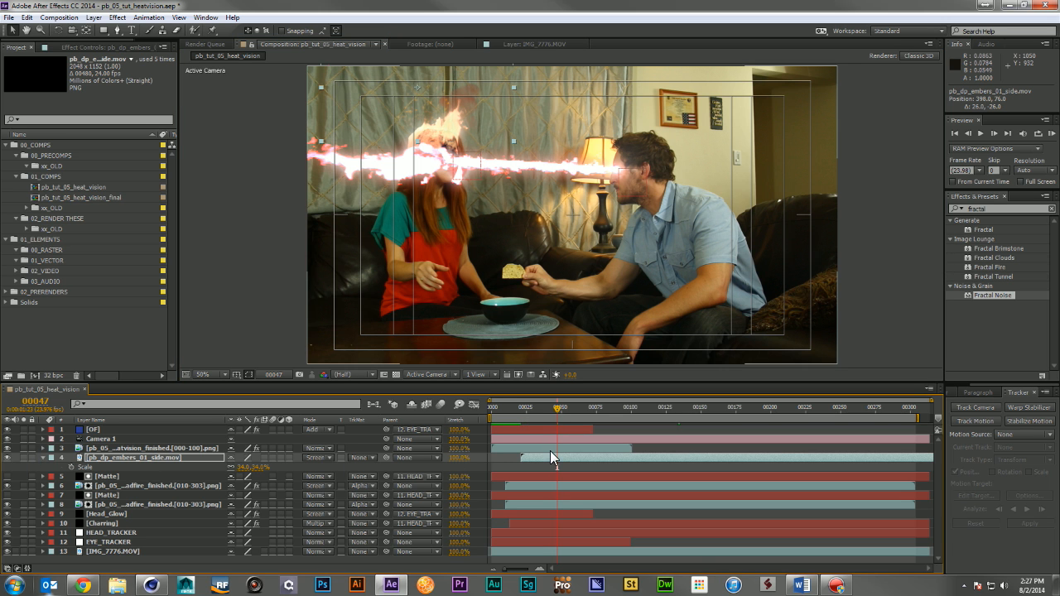
drag(448, 146, 464, 157)
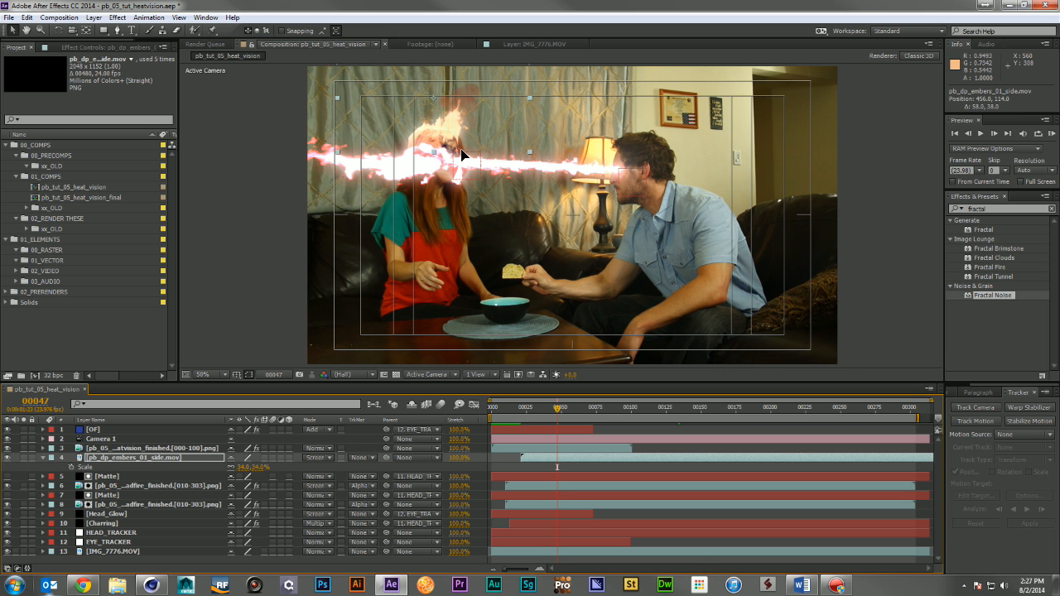
Solo the embers layer, find the gap between bursts and split the layer at frame 104
drag(563, 409, 599, 416)
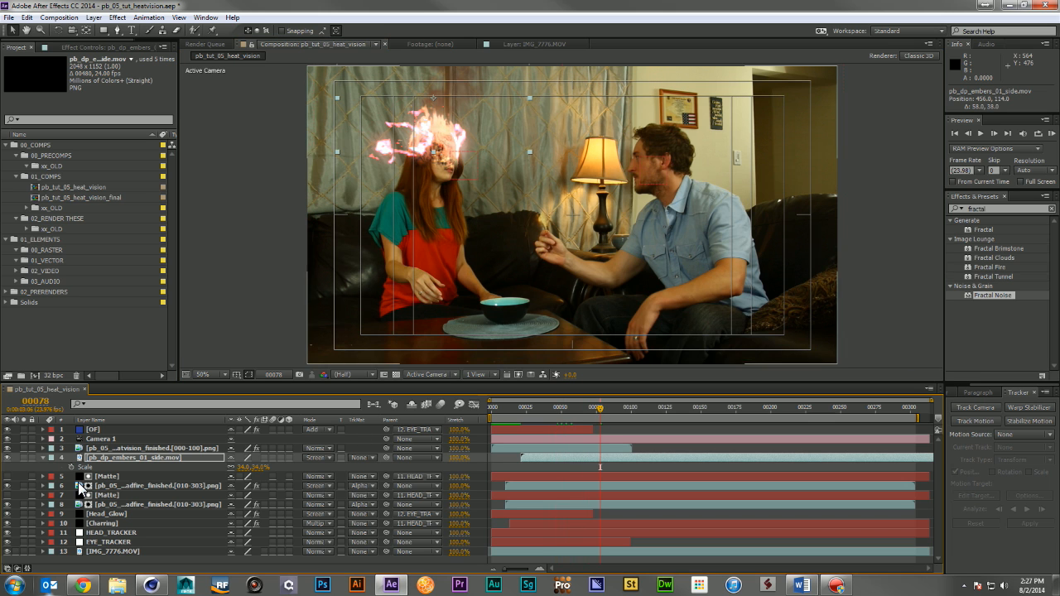
click(23, 457)
drag(600, 409, 636, 418)
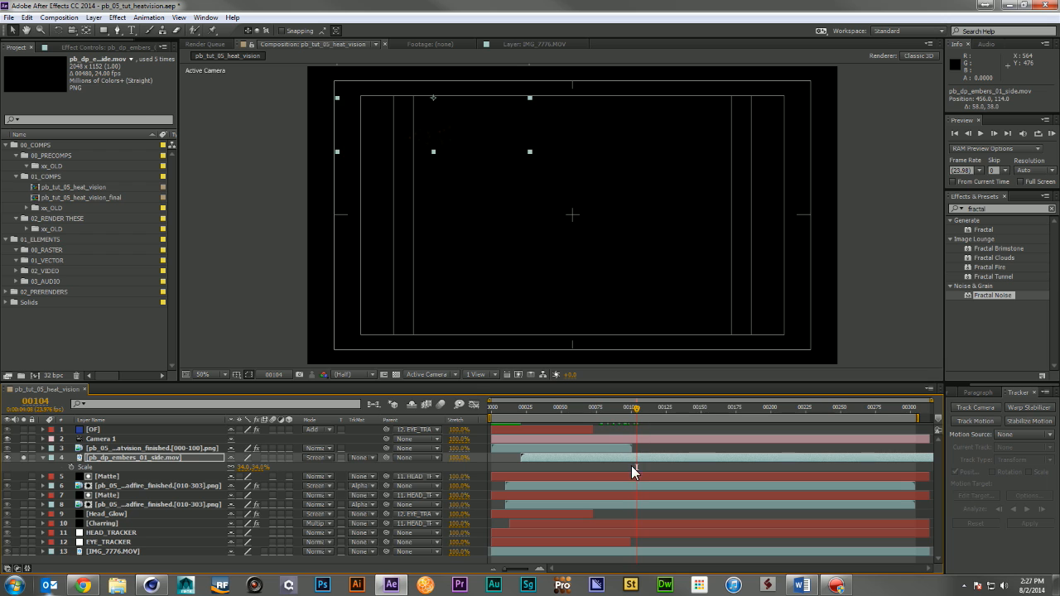
click(636, 459)
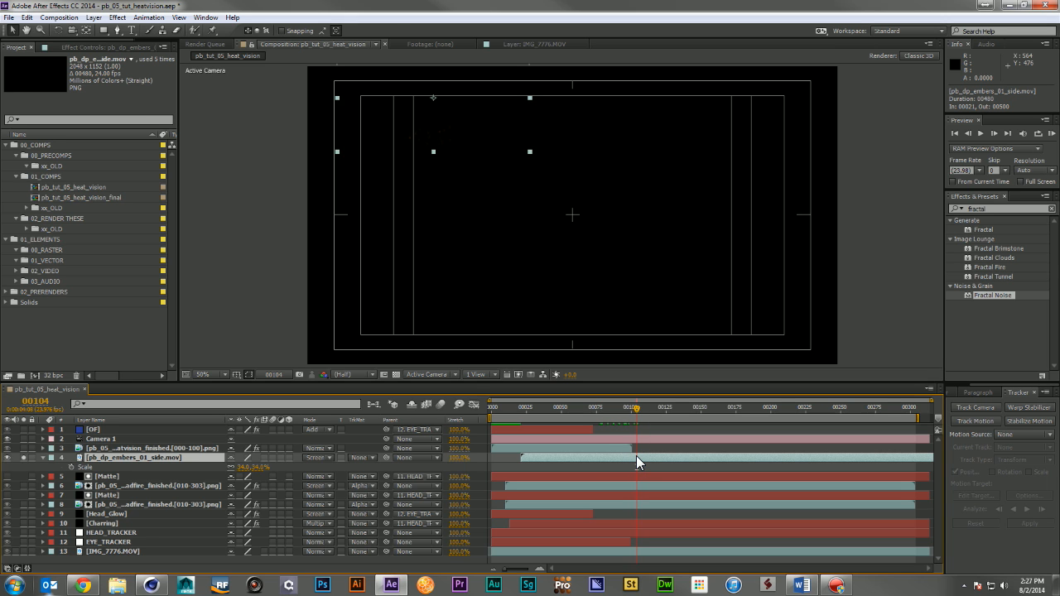
key(ctrl+shift+d)
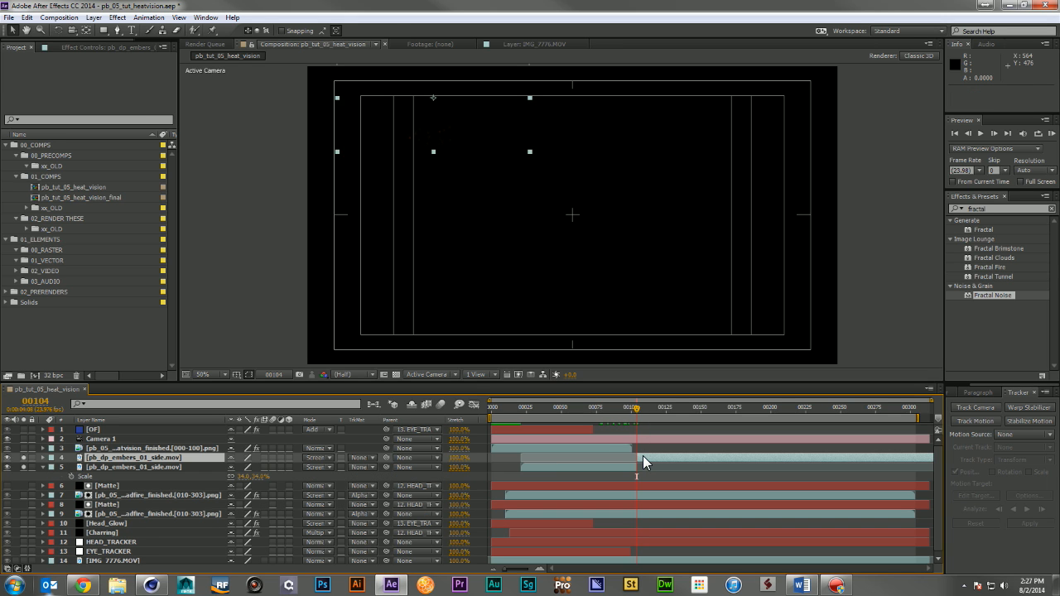
Unsolo the embers and move the second embers segment to 402, 110 over the head at frame 128
click(24, 458)
drag(641, 409, 673, 415)
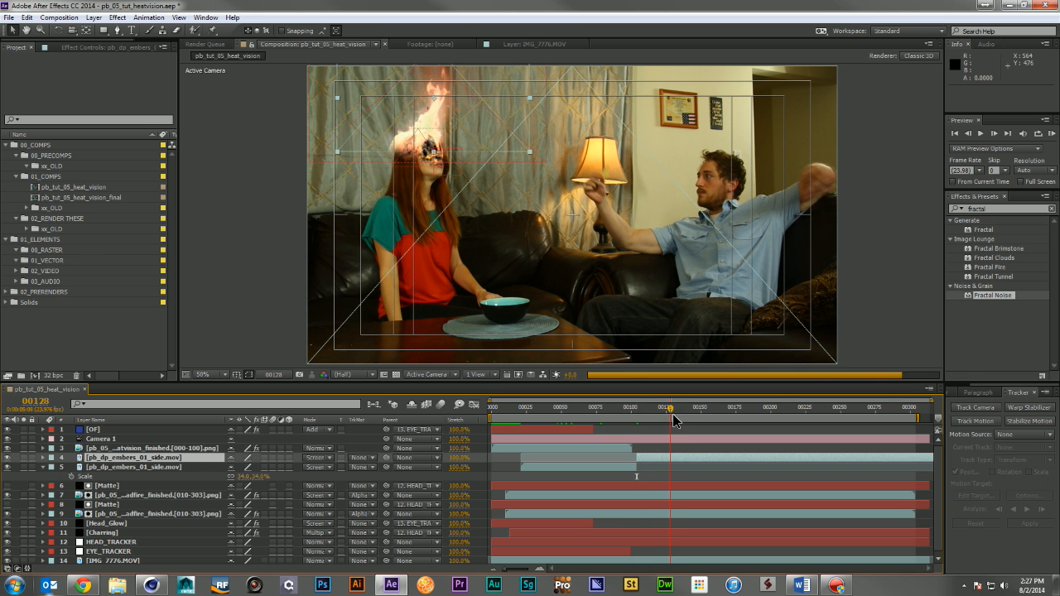
drag(468, 125, 457, 124)
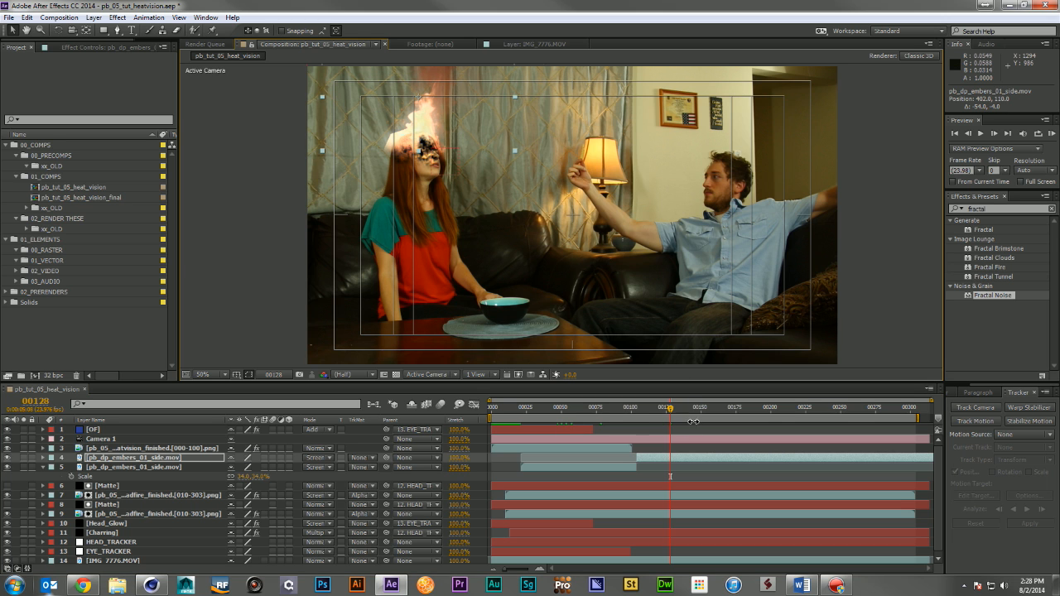
Split the second embers segment at frame 172 and move the new segment to 488, 120 over the head at frame 192
click(24, 457)
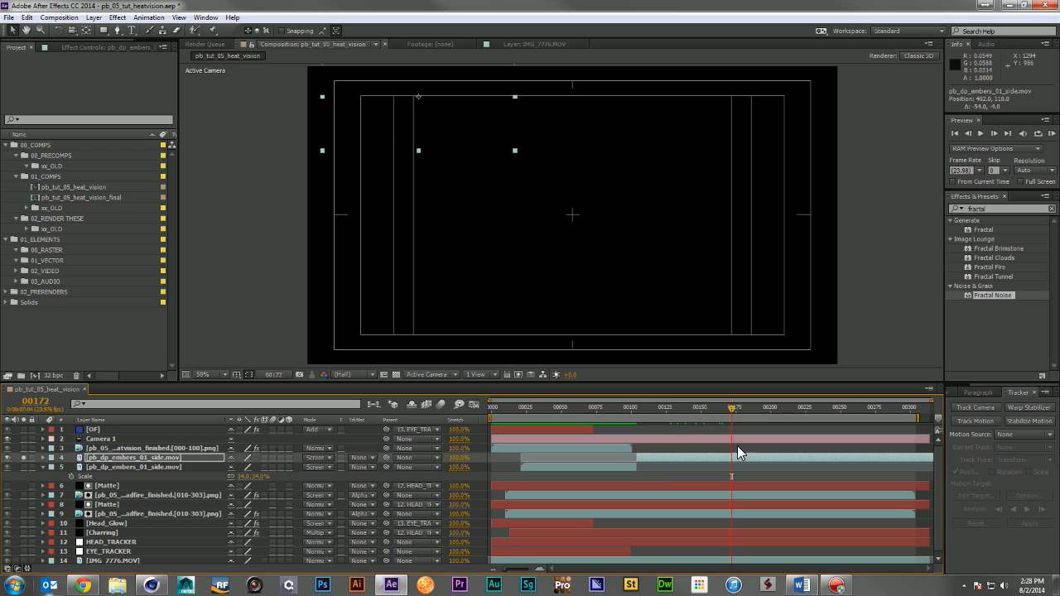
key(ctrl+shift+d)
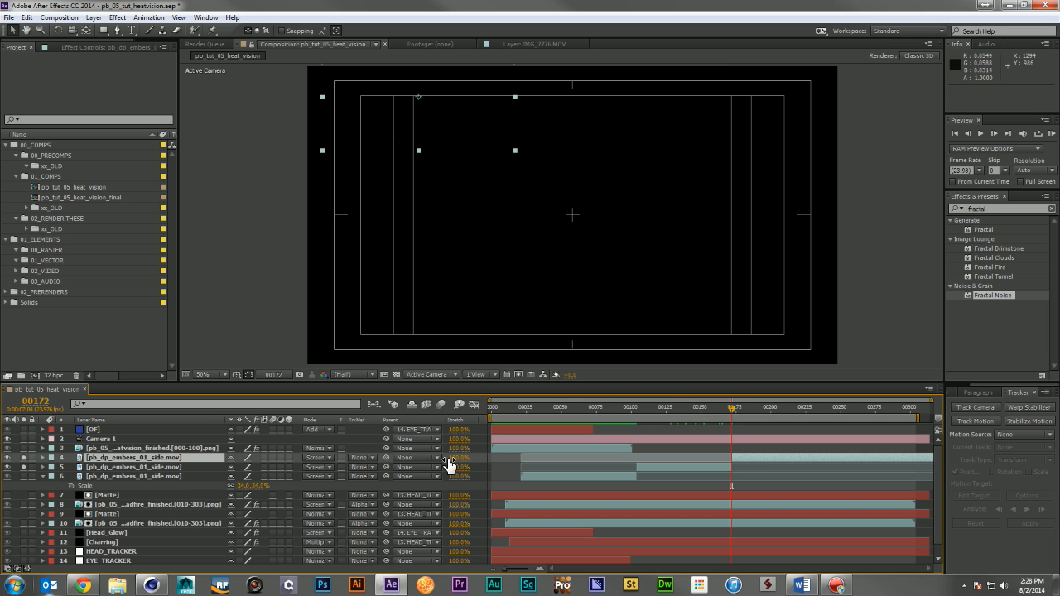
click(24, 457)
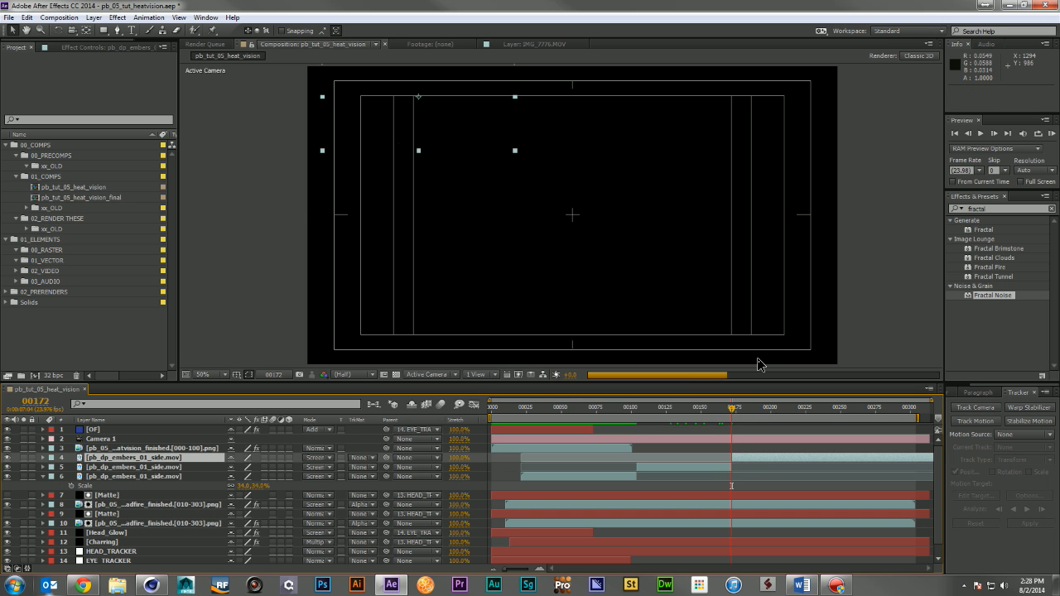
drag(734, 409, 759, 410)
drag(401, 134, 423, 138)
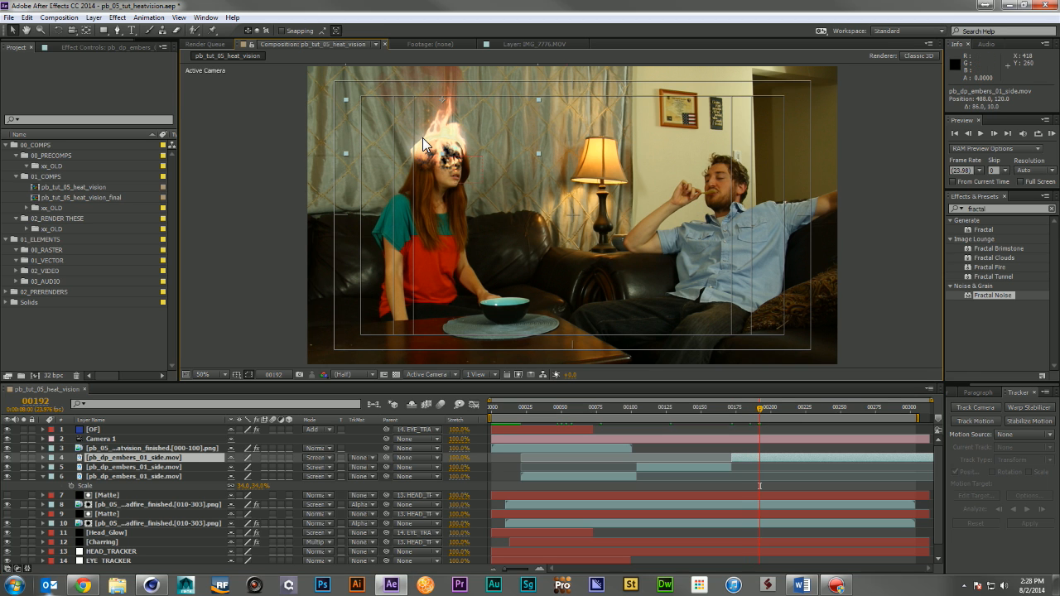
Solo the third embers segment, find the next gap between bursts and split the layer at frame 243
drag(767, 408, 802, 412)
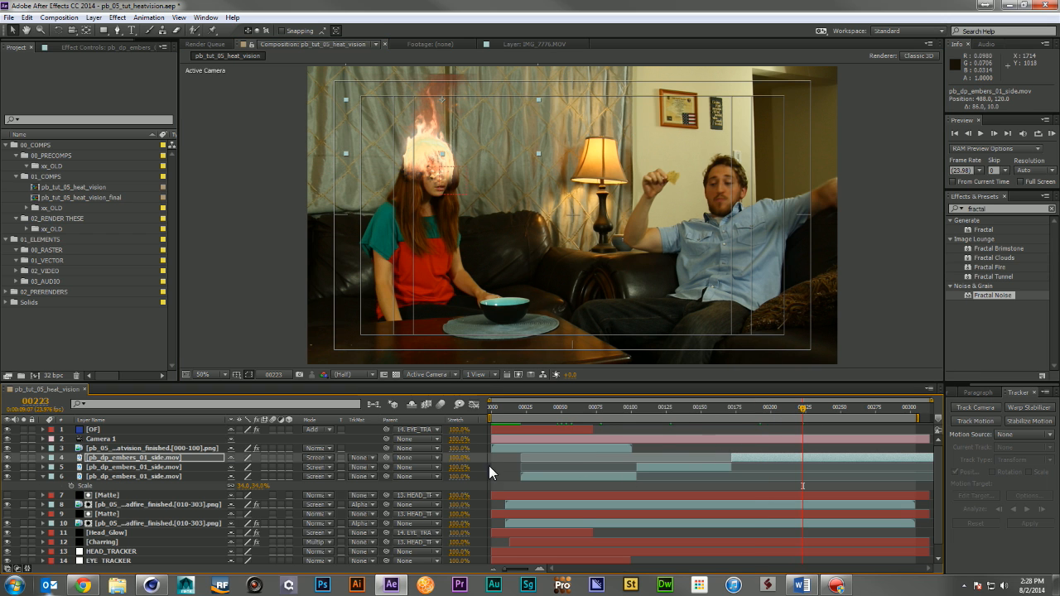
click(22, 475)
click(22, 475)
click(24, 459)
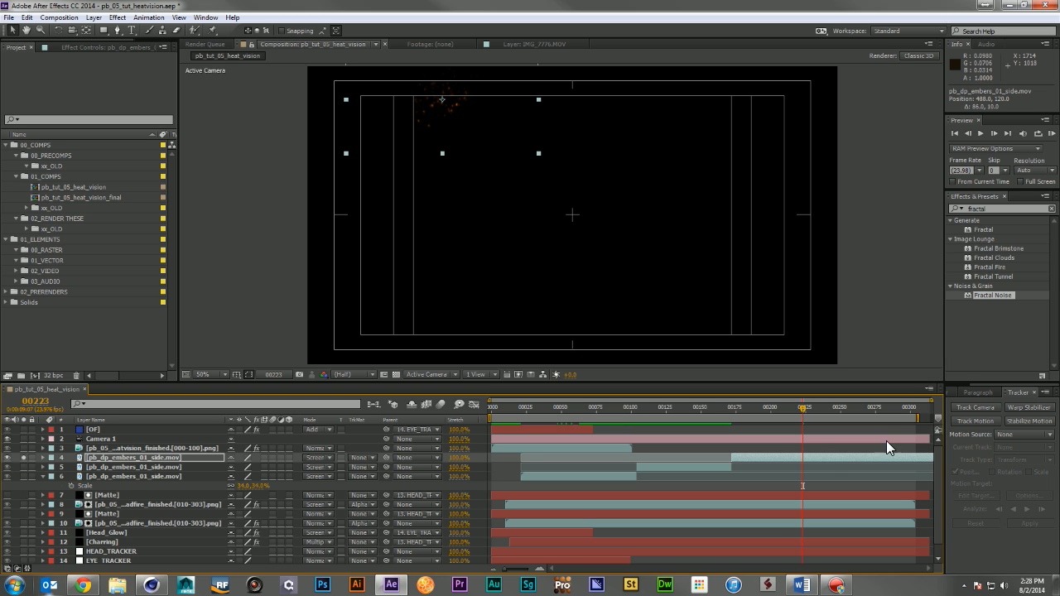
drag(818, 410, 829, 408)
key(ctrl+shift+s)
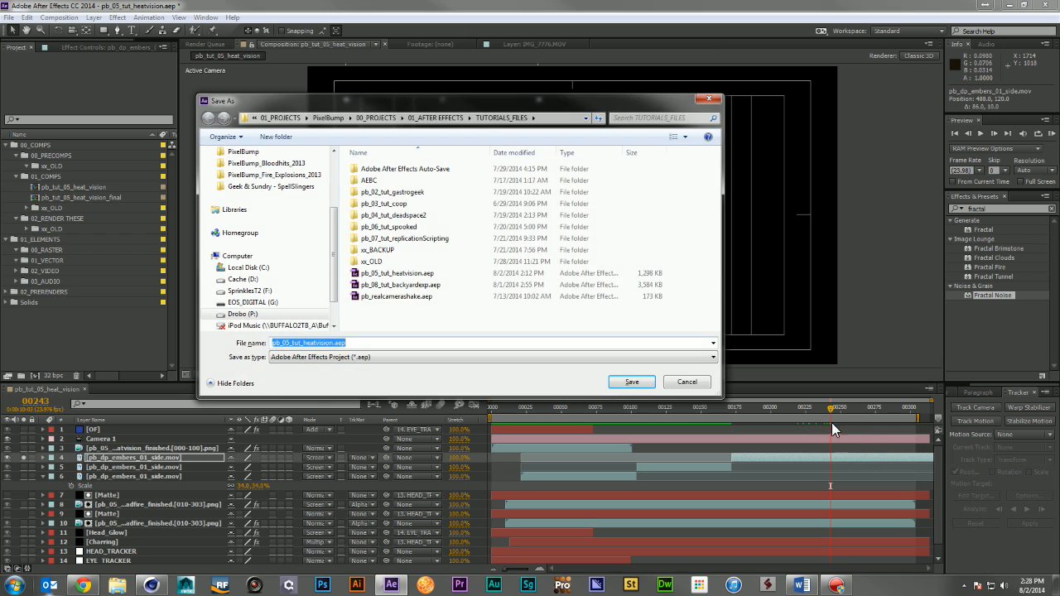
click(678, 385)
key(ctrl+shift+d)
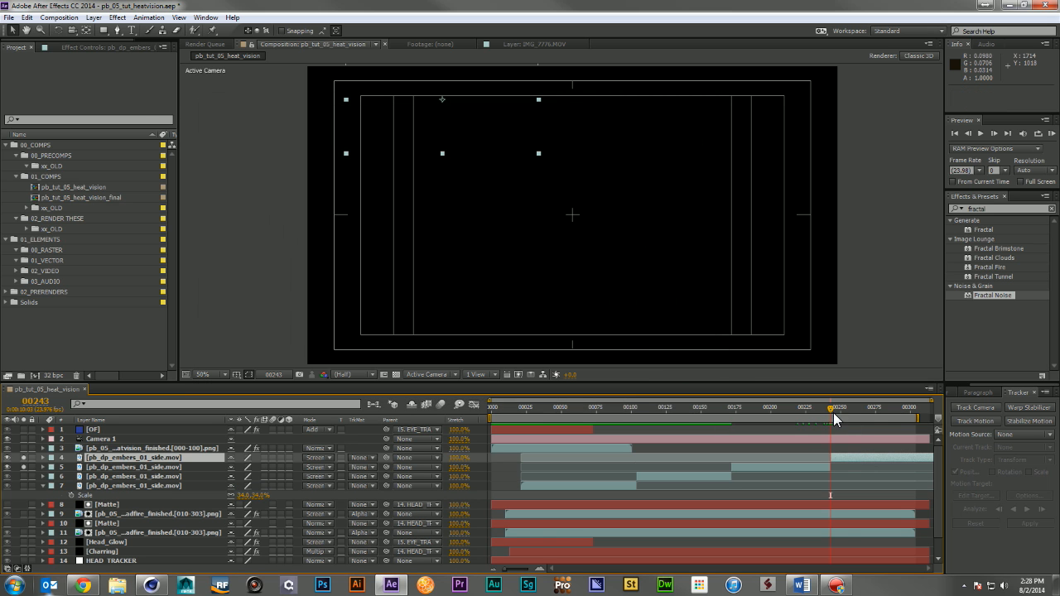
Unsolo the embers and move the fourth embers segment to 522, 118 over the head at frame 270
drag(870, 413, 871, 412)
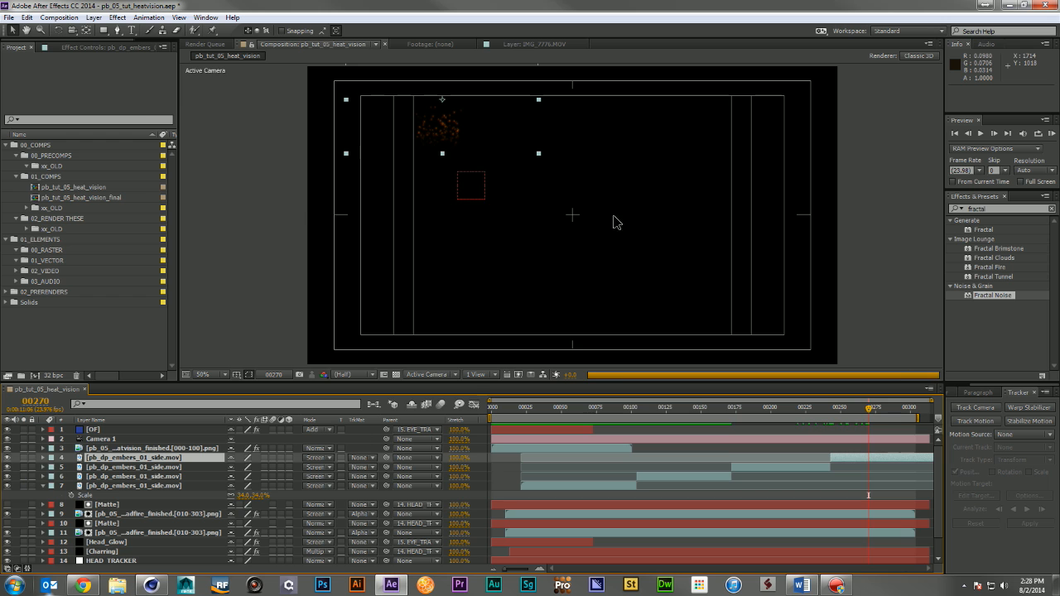
drag(458, 145, 467, 144)
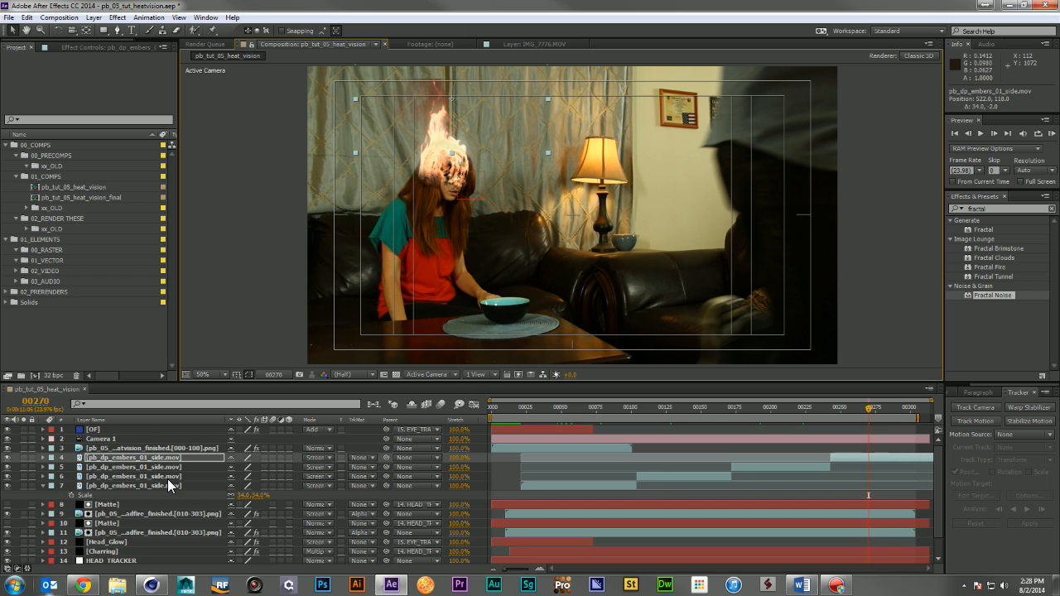
Apply Motion Tile to the upper matte with mirrored edges and a larger output height, and copy the effect onto the second matte
scroll(168, 478, down, 1)
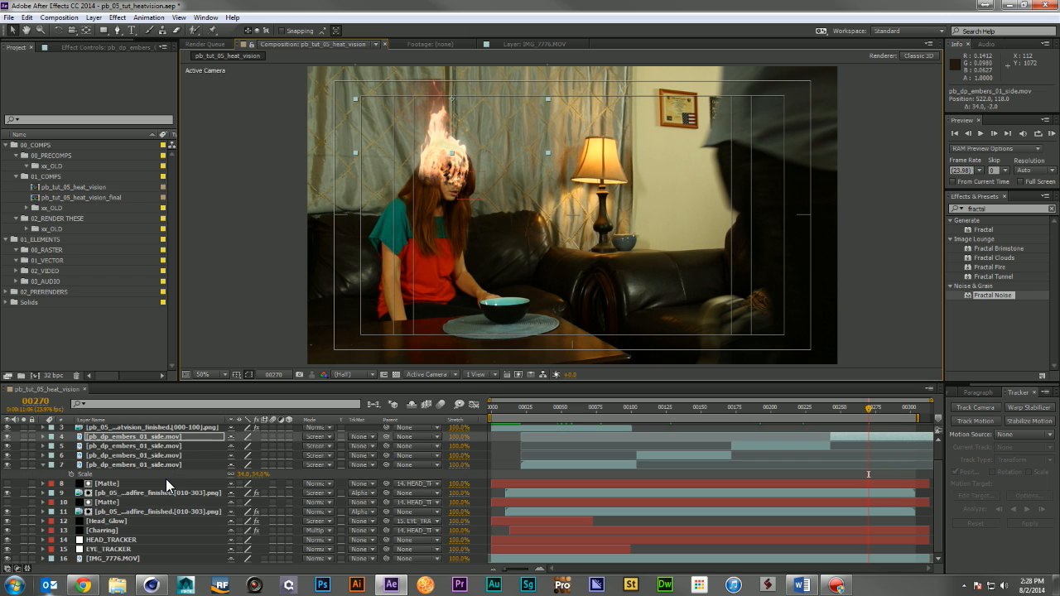
click(120, 483)
click(1014, 209)
text(motion)
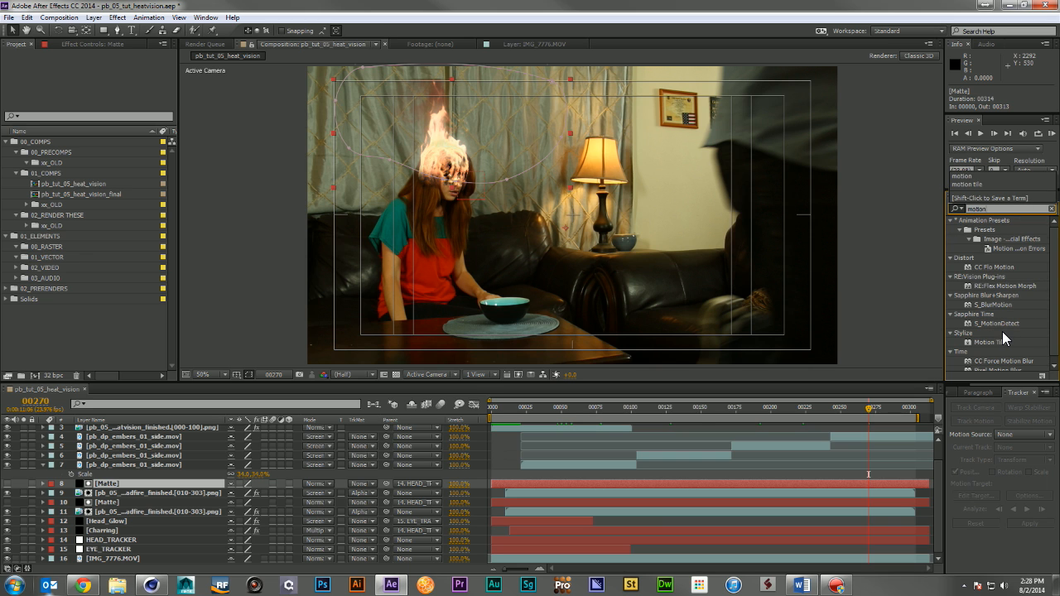
drag(1005, 339, 162, 484)
click(122, 121)
drag(110, 114, 123, 113)
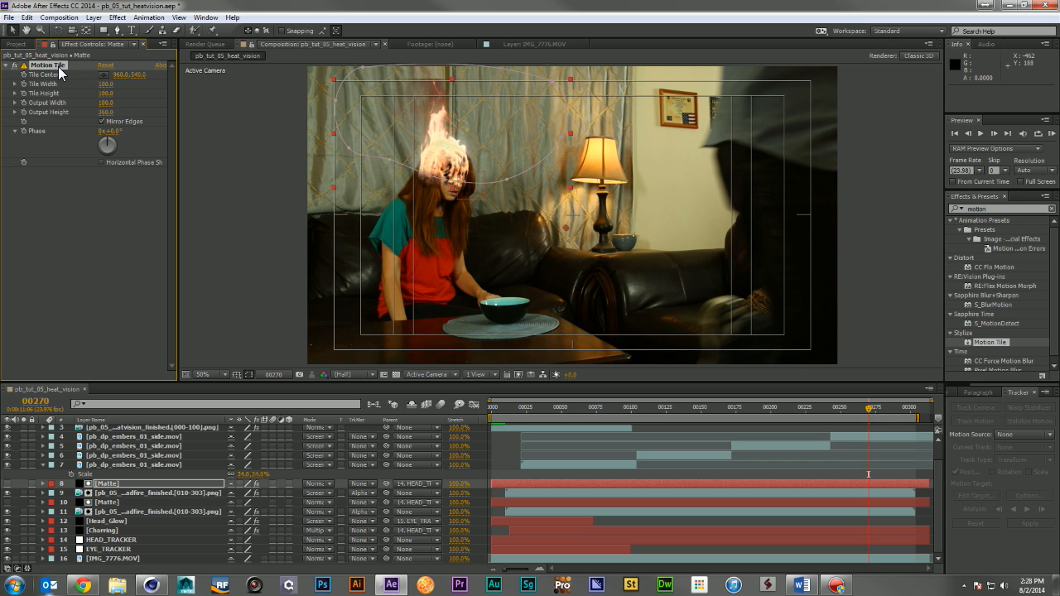
click(106, 502)
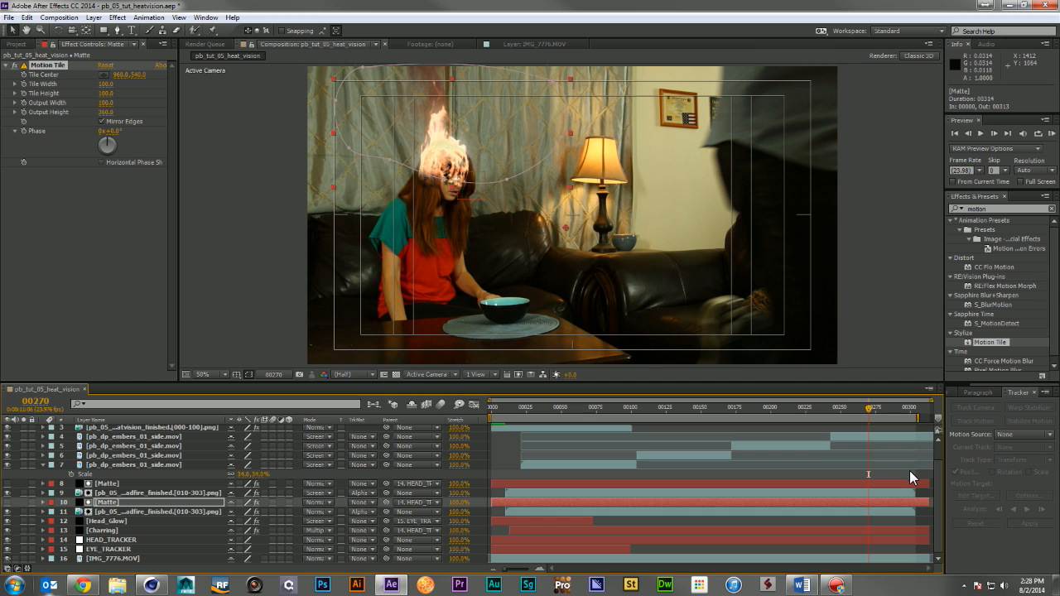
click(897, 518)
Render a RAM preview of the composite from frame 0 and play it back to check the fire and embers
drag(877, 409, 474, 404)
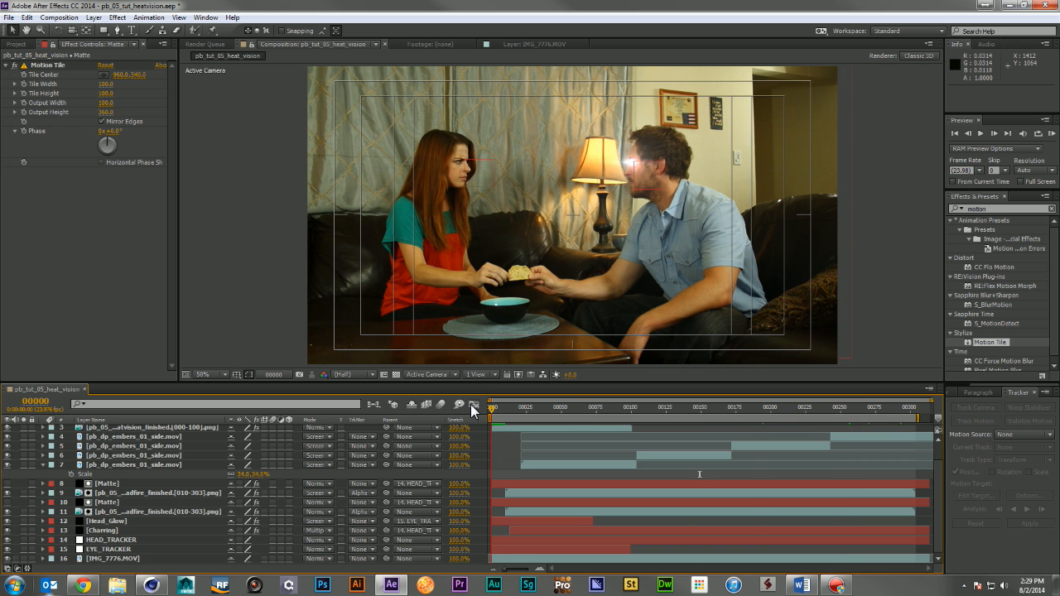
key(KP_0)
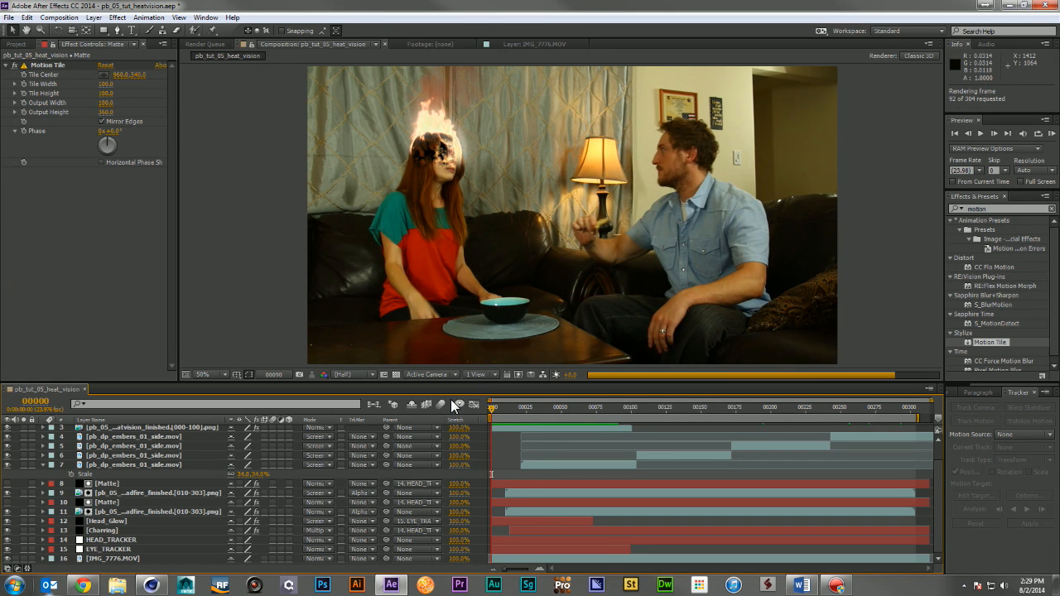
key(space)
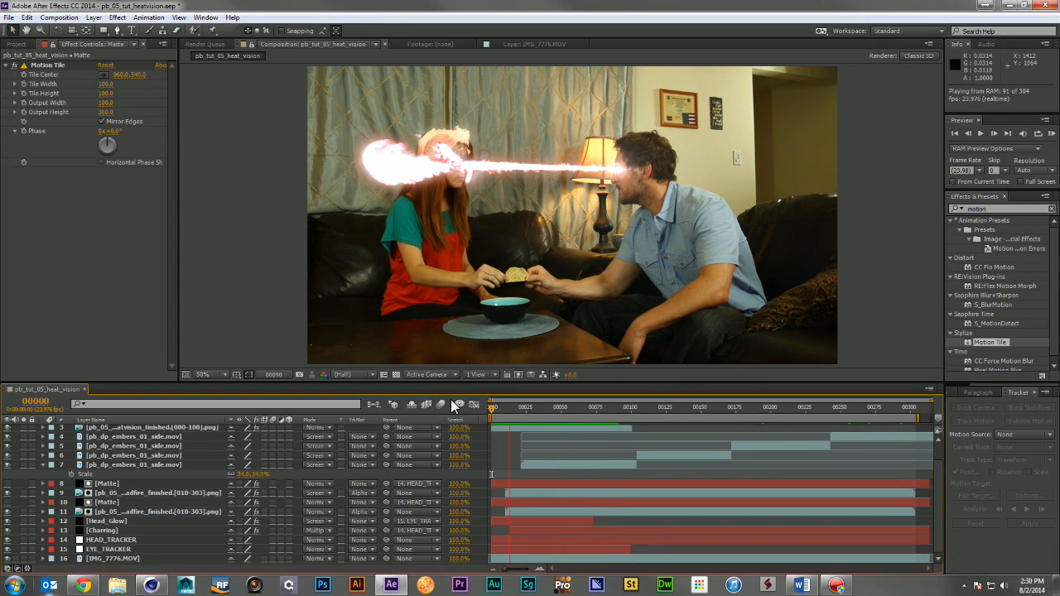
key(space)
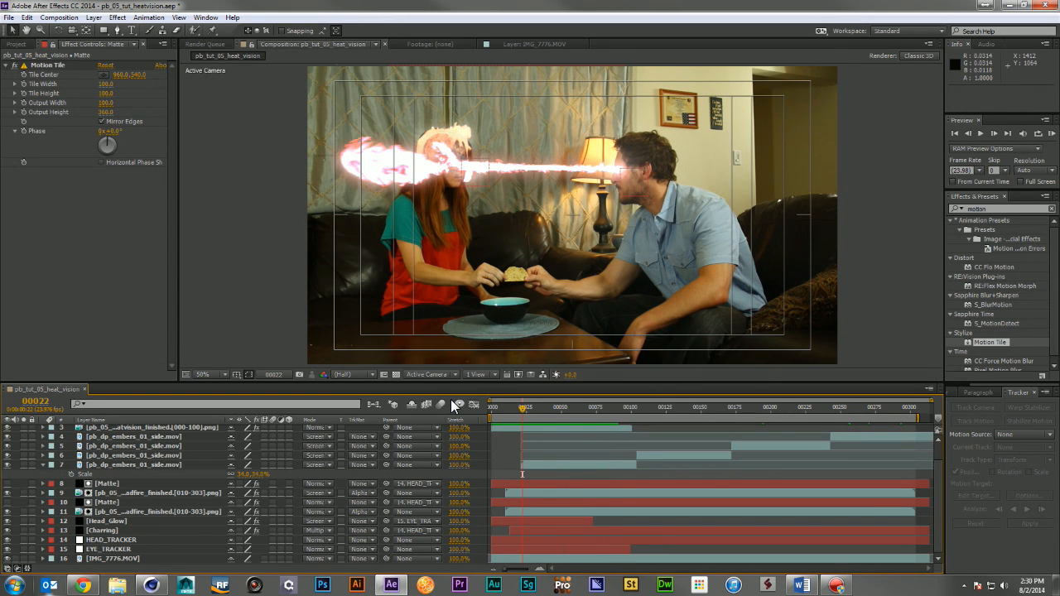